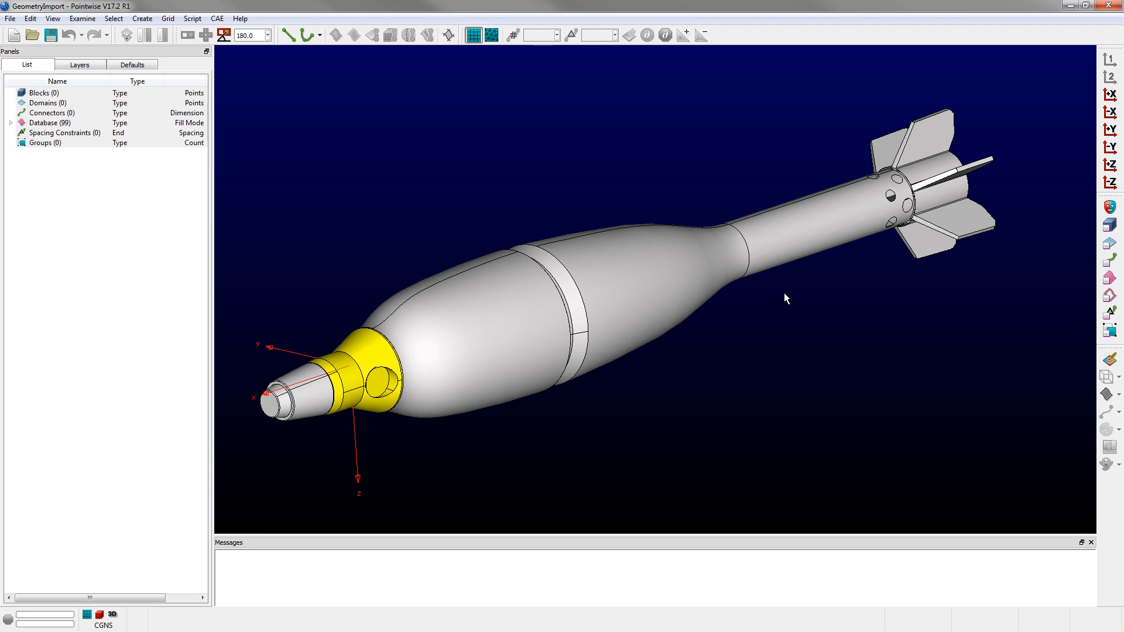
Step: Examine the imported mortar shell geometry from the nose to the tail fins
scroll(820, 299, "down", 3)
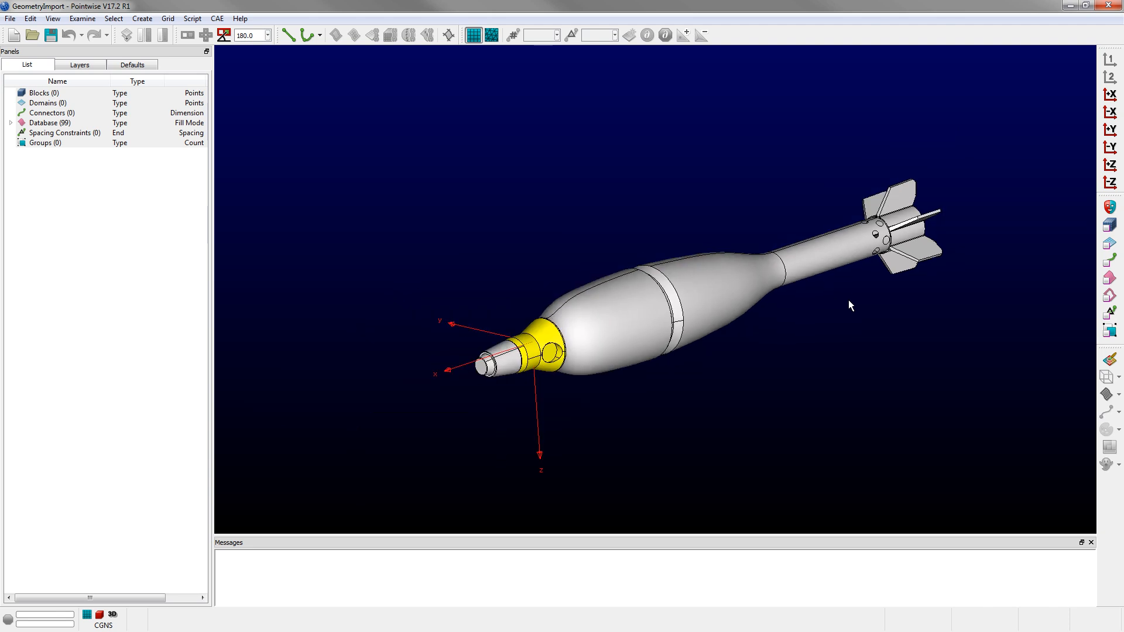
right_click_drag(591, 296, 934, 259, "ctrl")
right_click_drag(785, 298, 780, 262, "ctrl")
scroll(960, 280, "up", 2)
right_click_drag(975, 231, 994, 161, "shift")
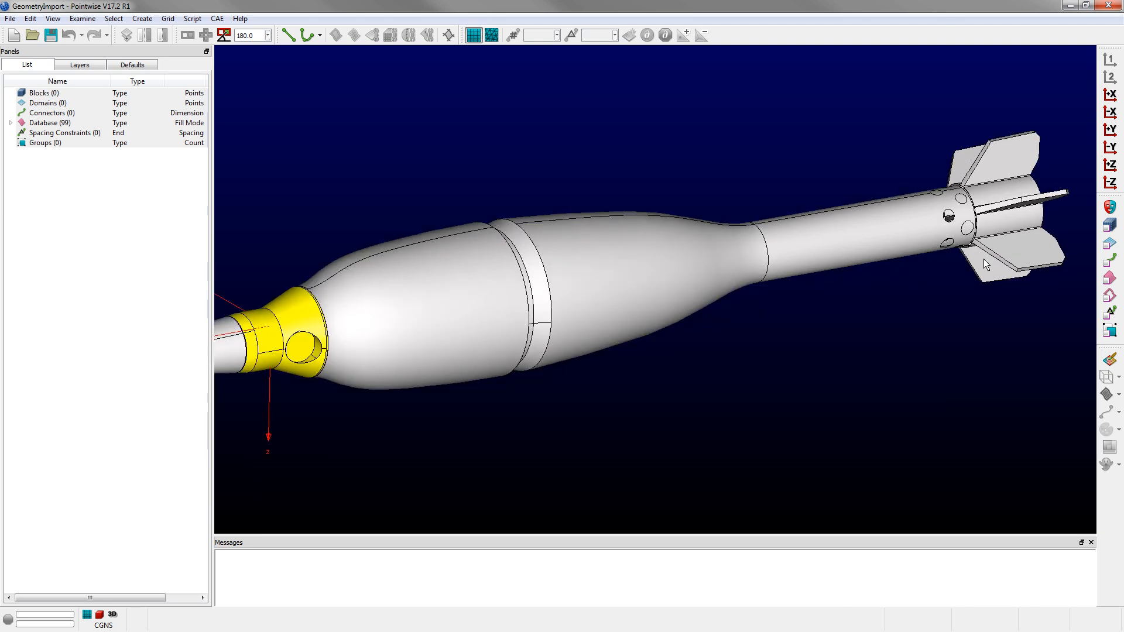
scroll(967, 274, "down", 2)
right_click_drag(921, 284, 930, 325, "shift")
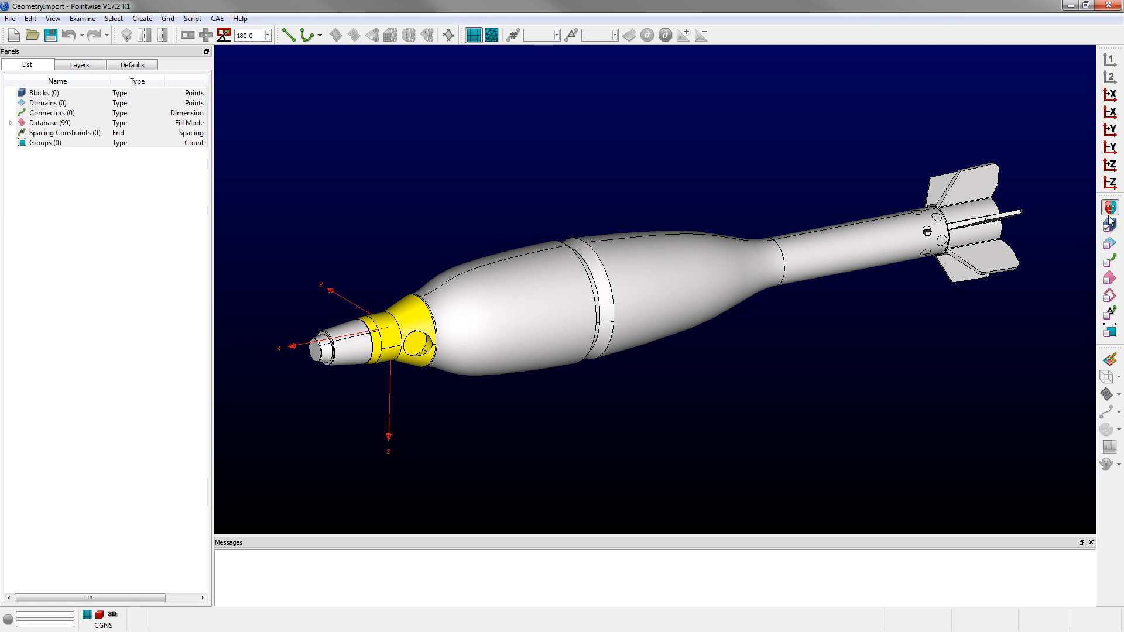
left_click(1110, 244)
right_click_drag(788, 390, 651, 388, "shift")
right_click_drag(748, 384, 673, 383, "shift")
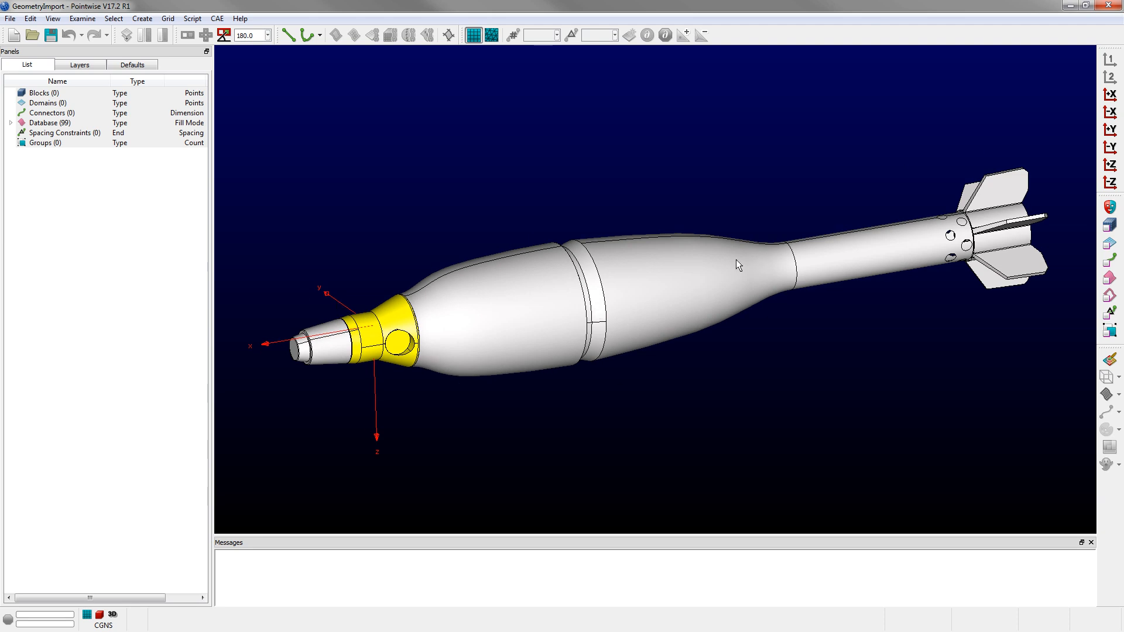
Step: Measure the distances between points on the edges of the body's central band and at the tail boom joint
right_click(703, 273, "ctrl")
right_click(859, 241, "ctrl")
right_click(435, 308, "ctrl")
right_click(542, 284, "ctrl")
right_click(665, 262, "ctrl")
right_click(487, 286, "ctrl")
left_click(581, 244)
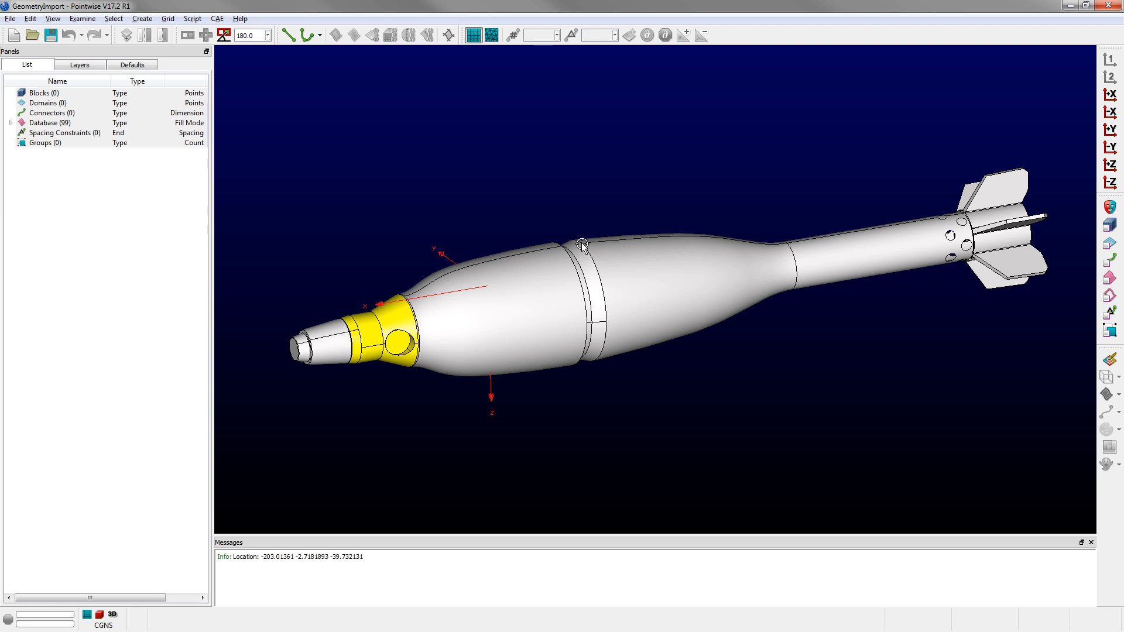
left_click(583, 245)
left_click(560, 244)
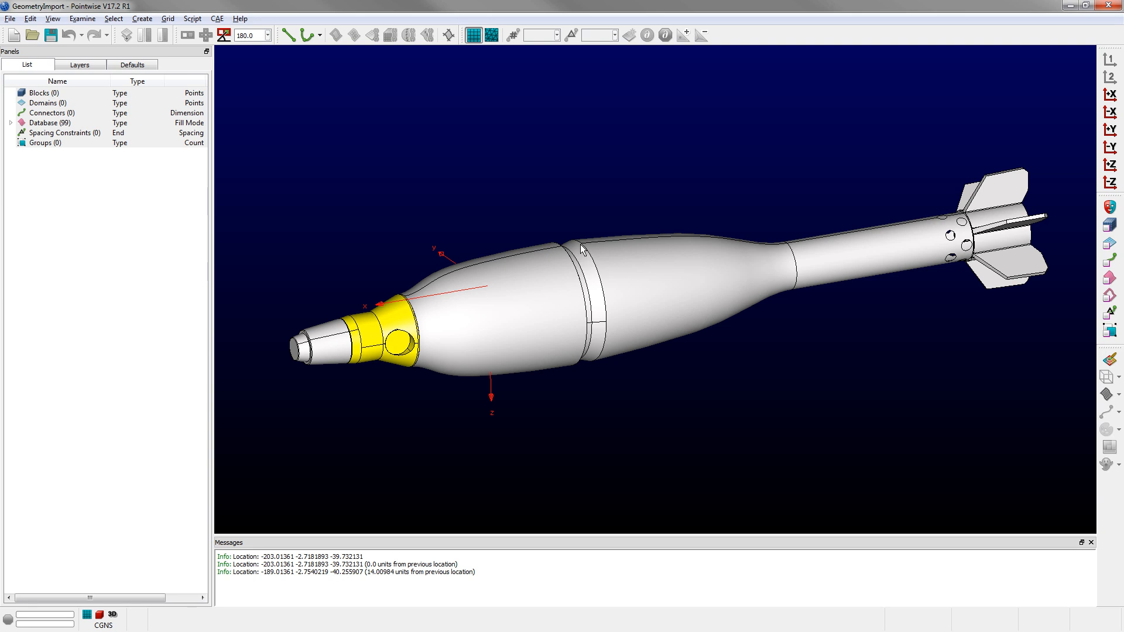
left_click(582, 244)
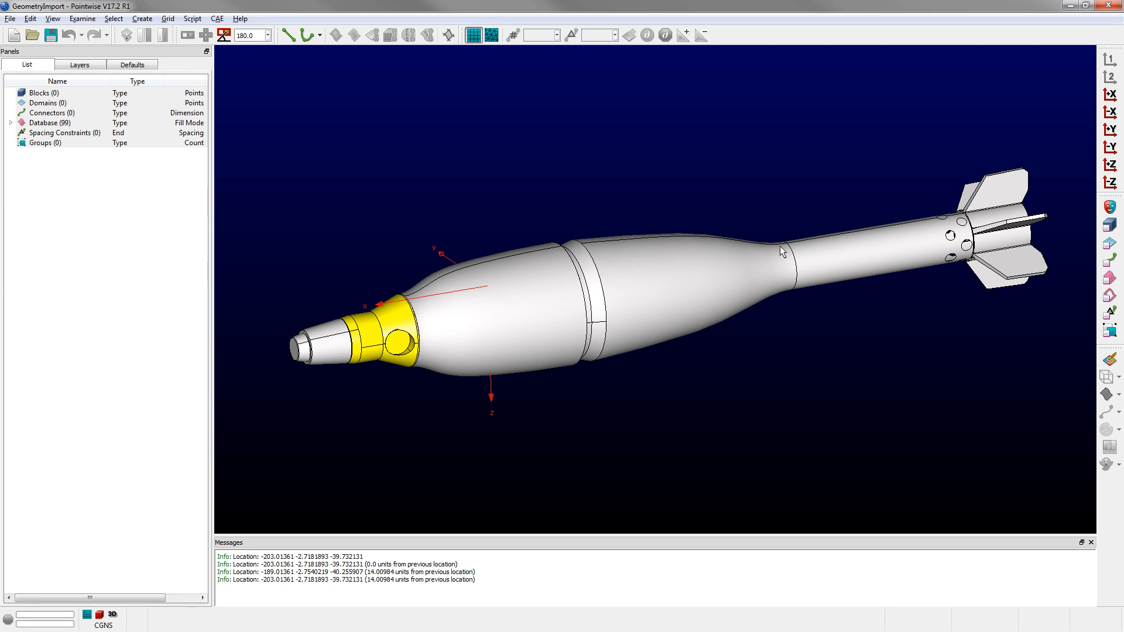
left_click(827, 288)
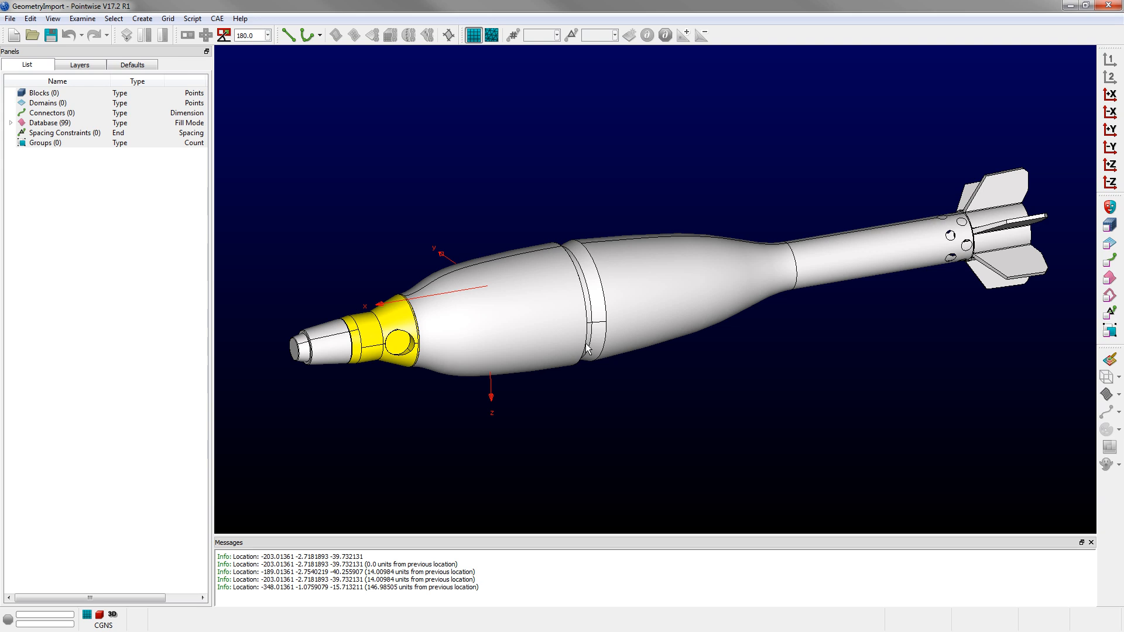
Step: Assemble models from all database entities using the default edge tolerance
left_click(1107, 273)
key("ctrl+a")
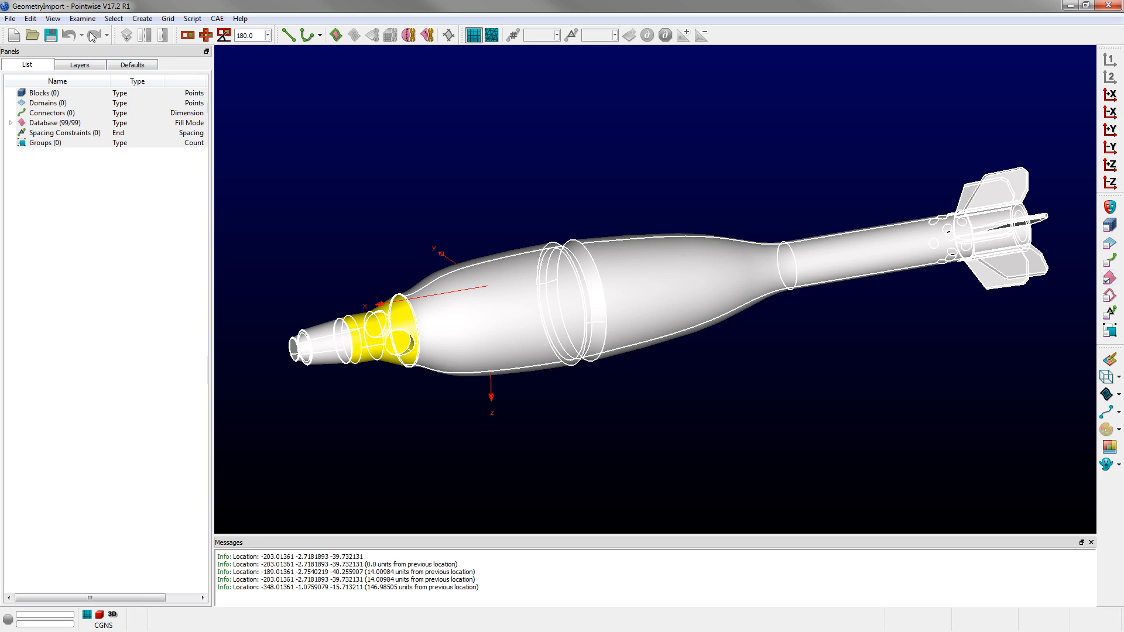
left_click(140, 19)
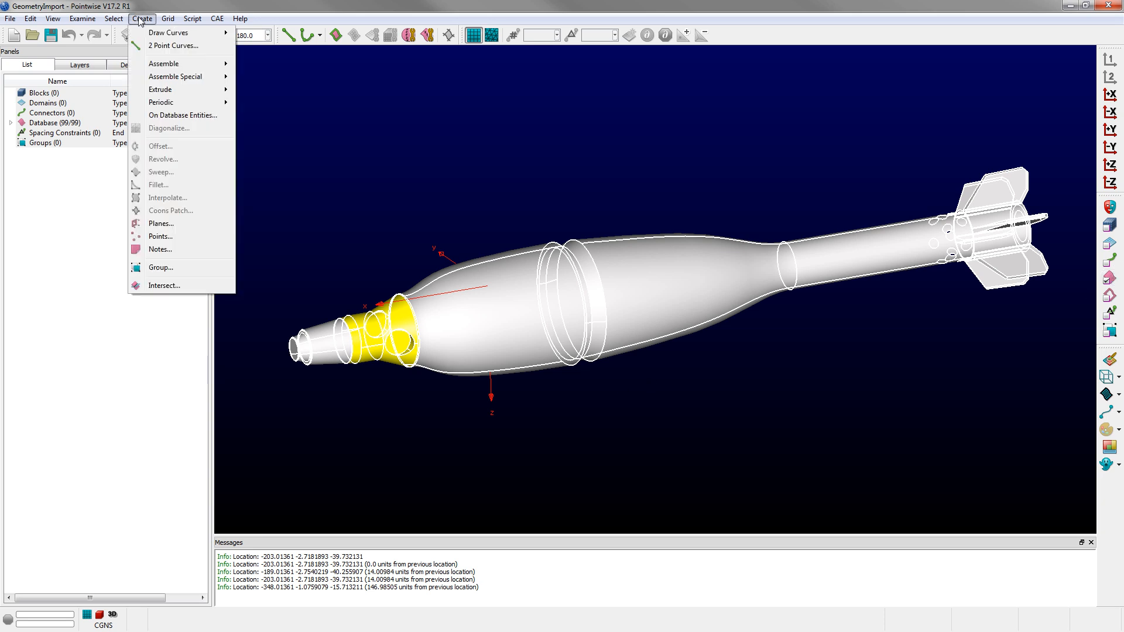
mouse_move(217, 69)
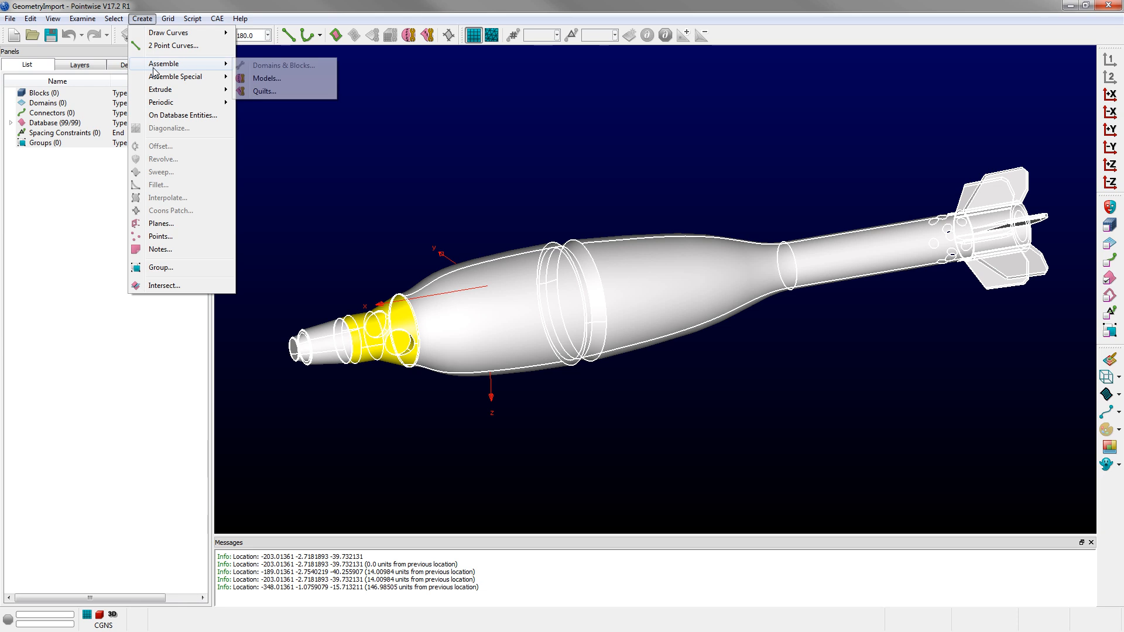
left_click(268, 78)
left_click(109, 176)
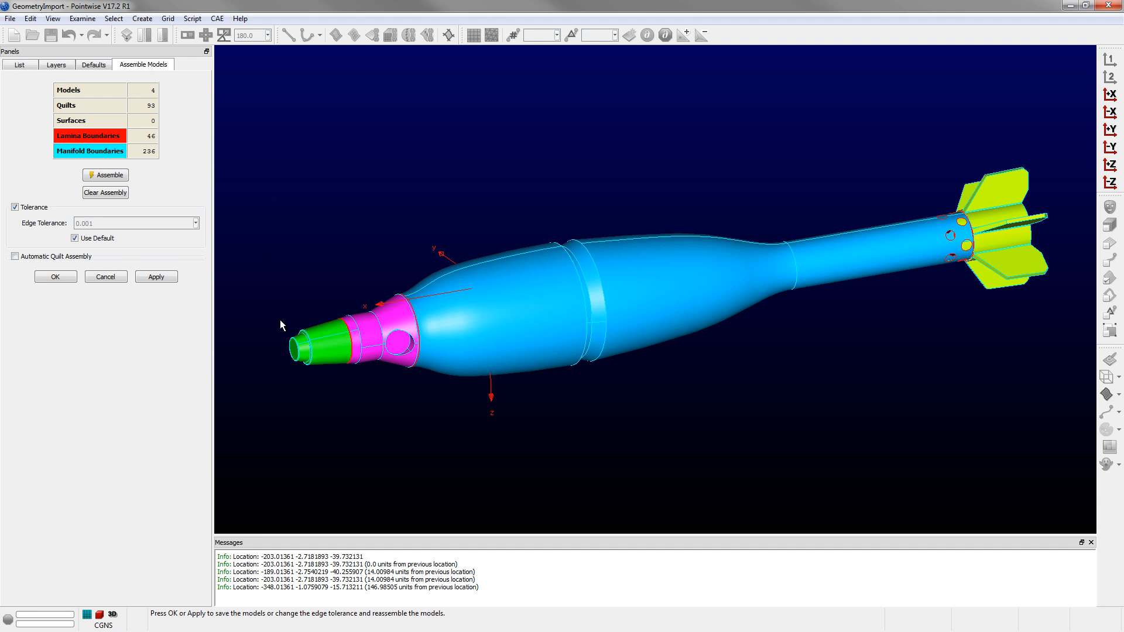
Step: Inspect the model boundaries where the nose cone meets the collar and the collar meets the main body
scroll(280, 320, "up", 10)
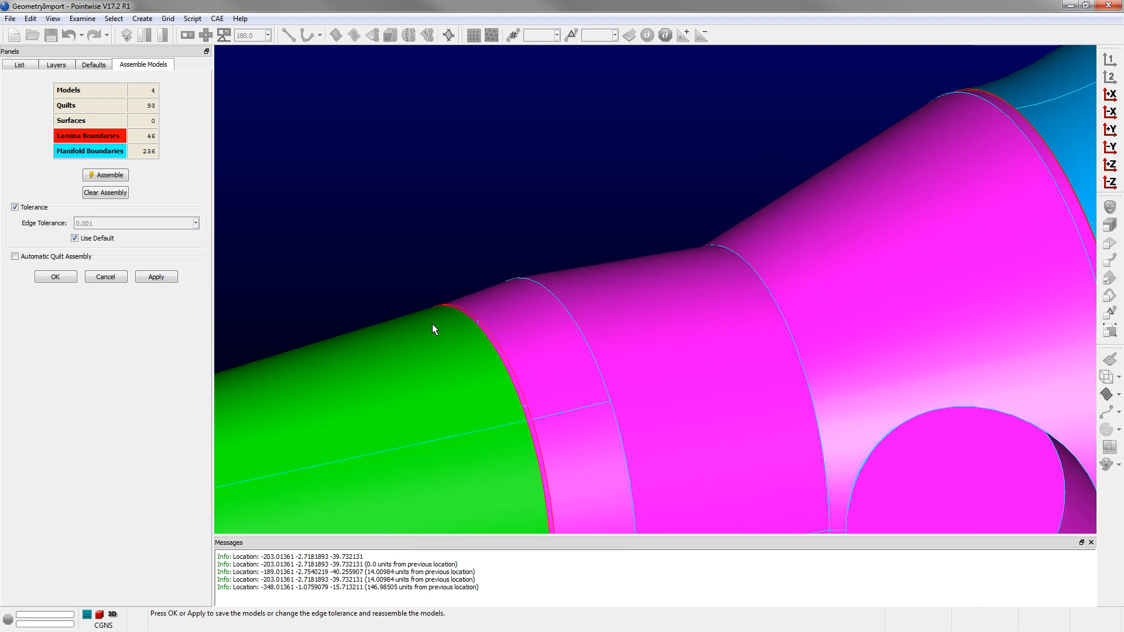
right_click_drag(458, 315, 383, 302)
scroll(395, 257, "down", 8)
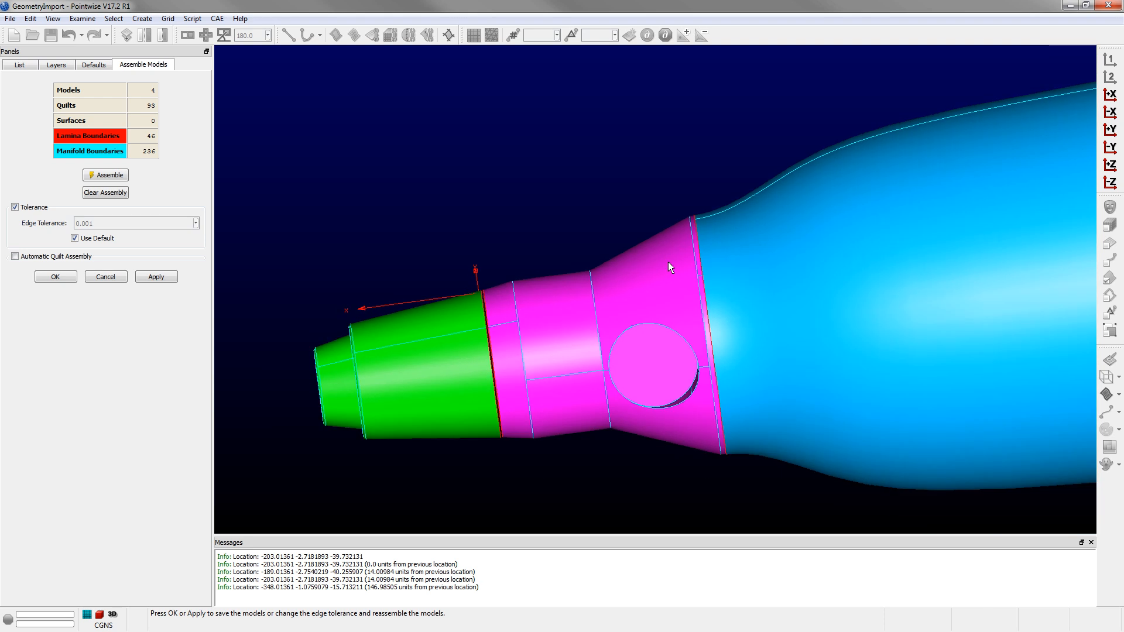
scroll(671, 235, "up", 6)
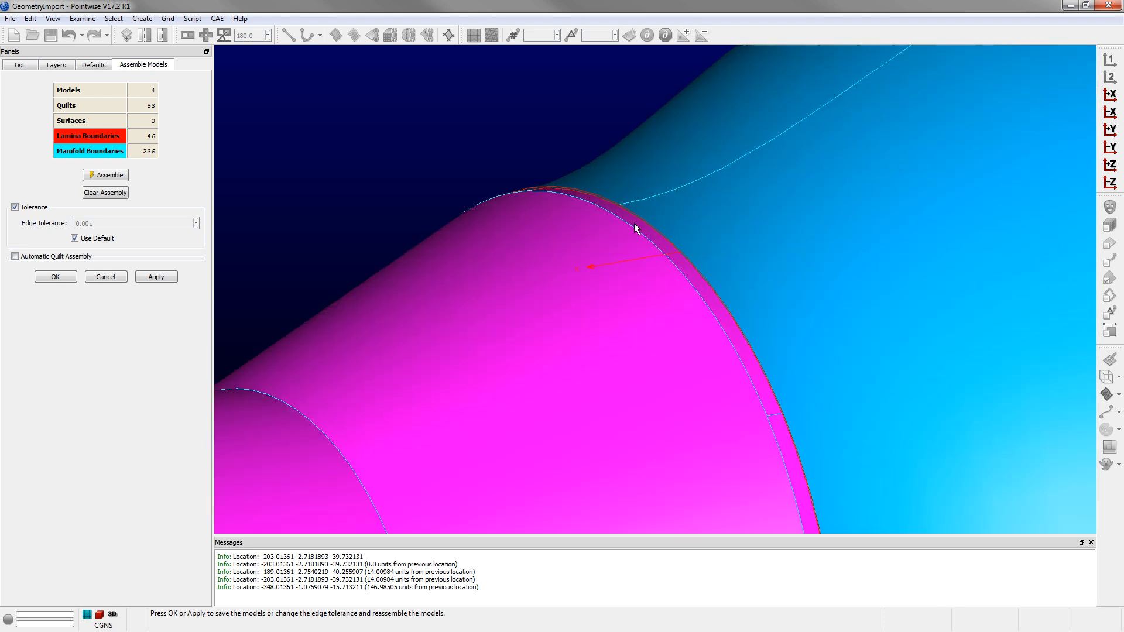
scroll(610, 193, "up", 2)
scroll(566, 256, "down", 10)
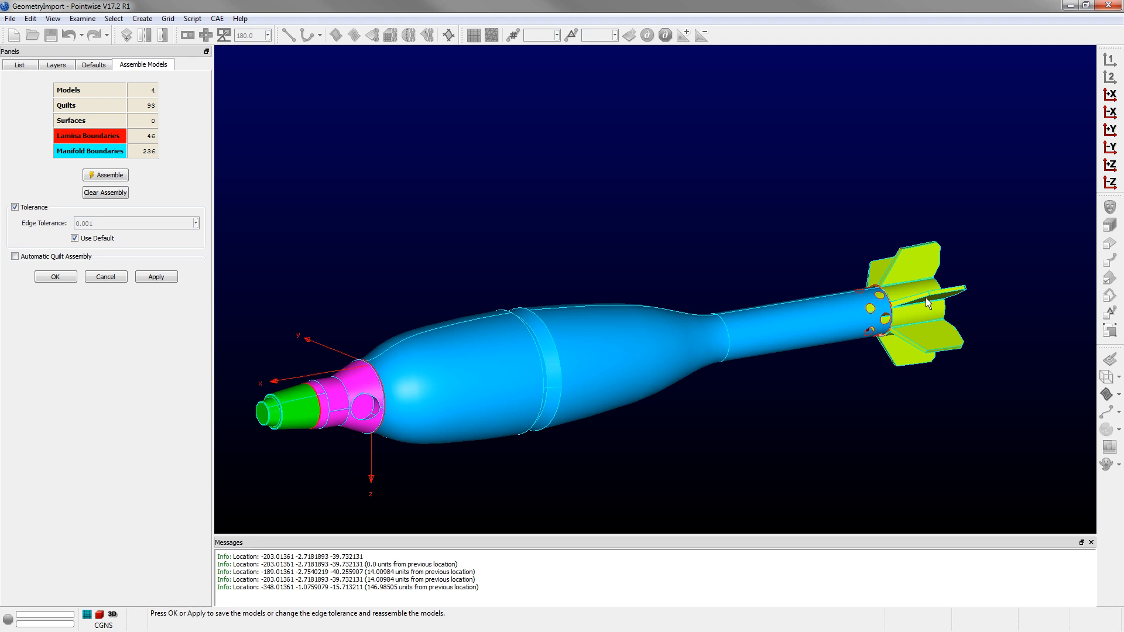
Step: Inspect the boundaries around the tail boom holes and fin section, and cancel the model assembly
scroll(926, 297, "up", 6)
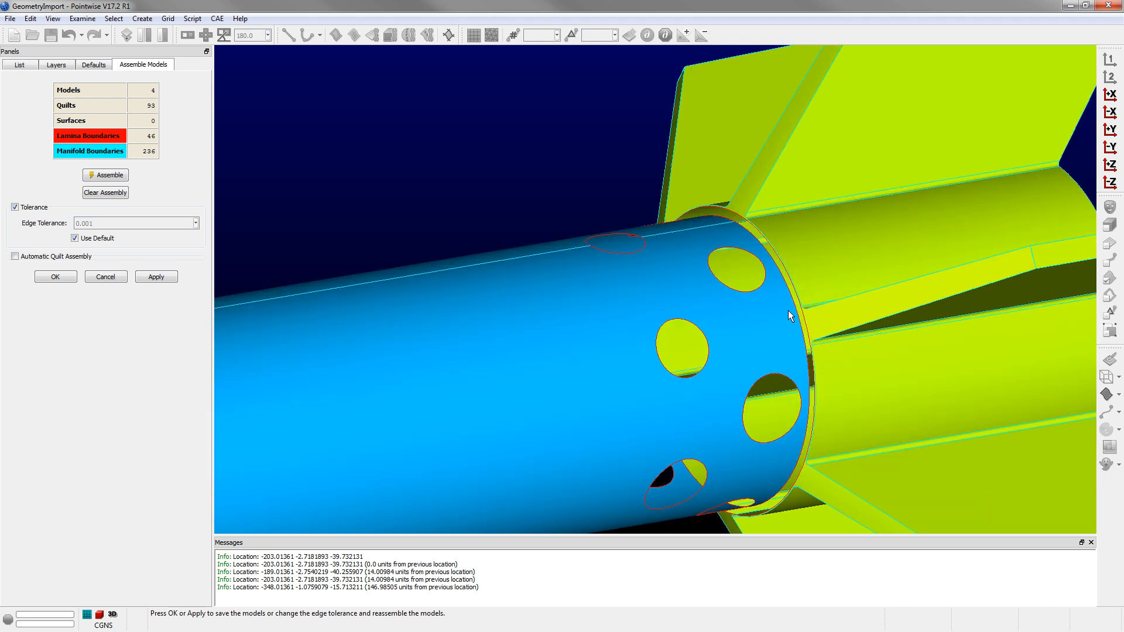
scroll(805, 230, "up", 2)
right_click_drag(772, 242, 692, 213, "ctrl")
scroll(689, 220, "down", 5)
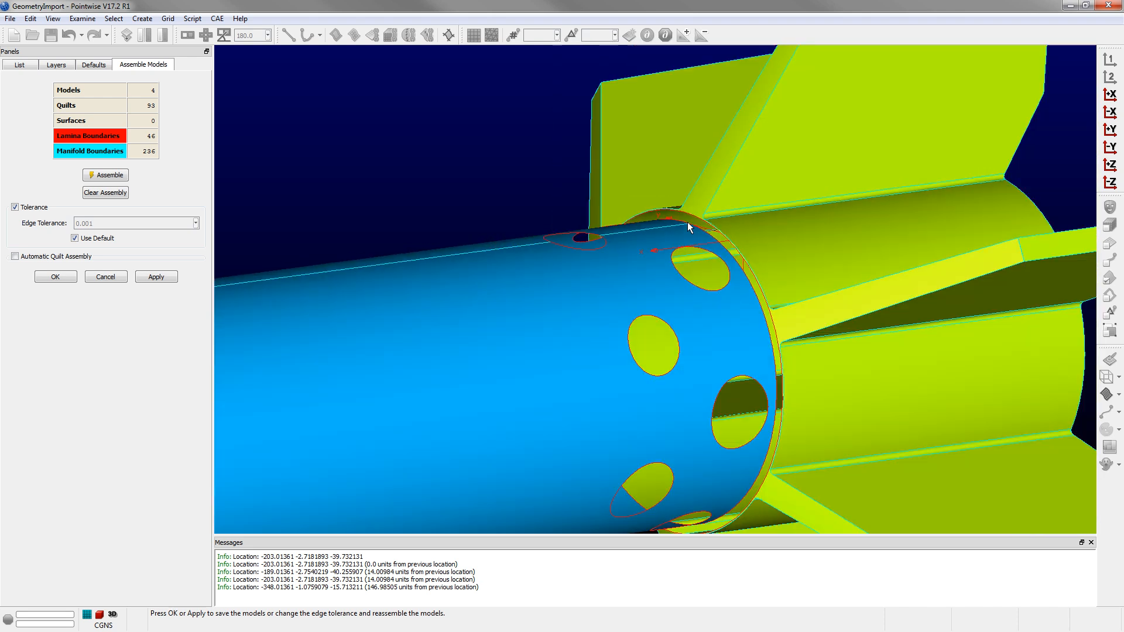
right_click_drag(806, 286, 912, 289, "ctrl")
scroll(911, 289, "down", 3)
mouse_move(838, 333)
right_mouse_down("ctrl")
mouse_move(856, 324)
mouse_move(832, 323)
right_mouse_up("ctrl")
scroll(847, 323, "up", 1)
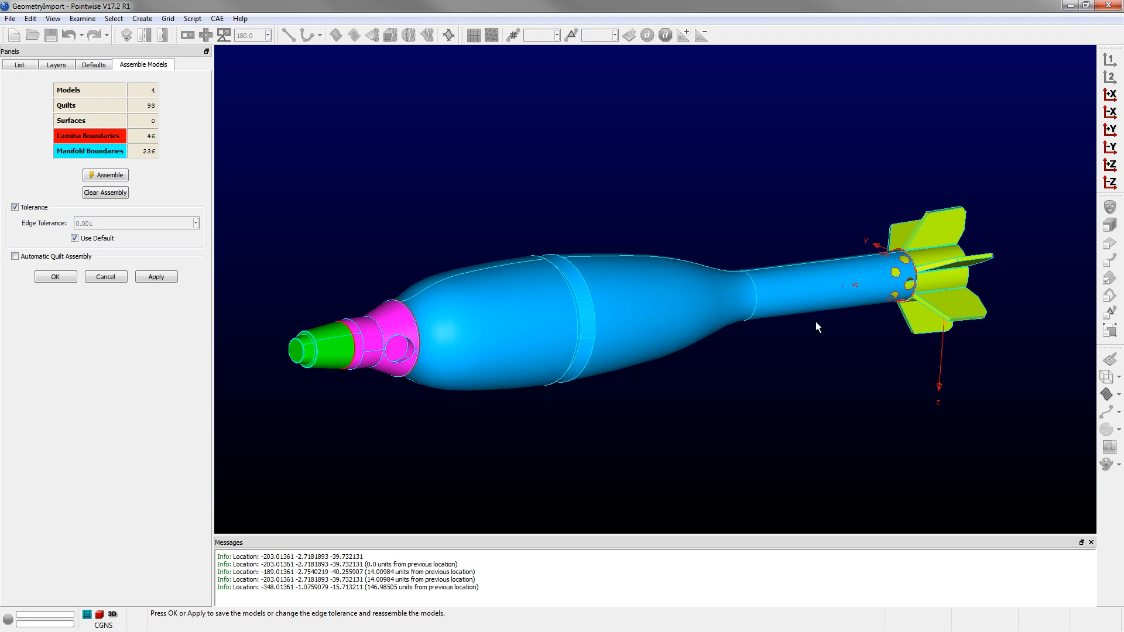
left_click(106, 277)
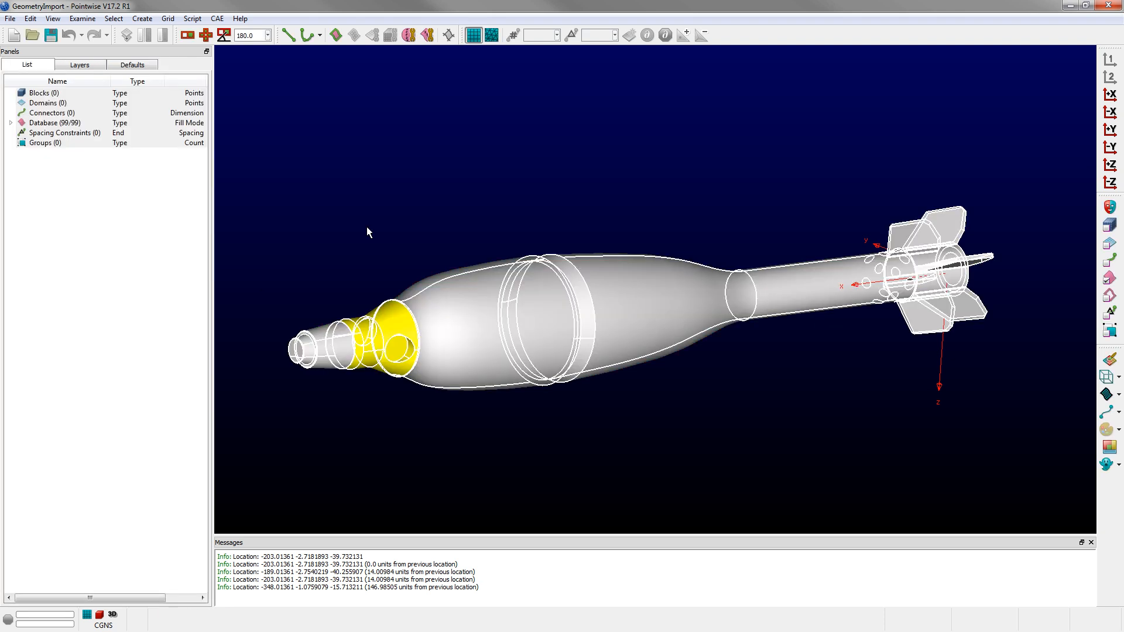
left_click(368, 227)
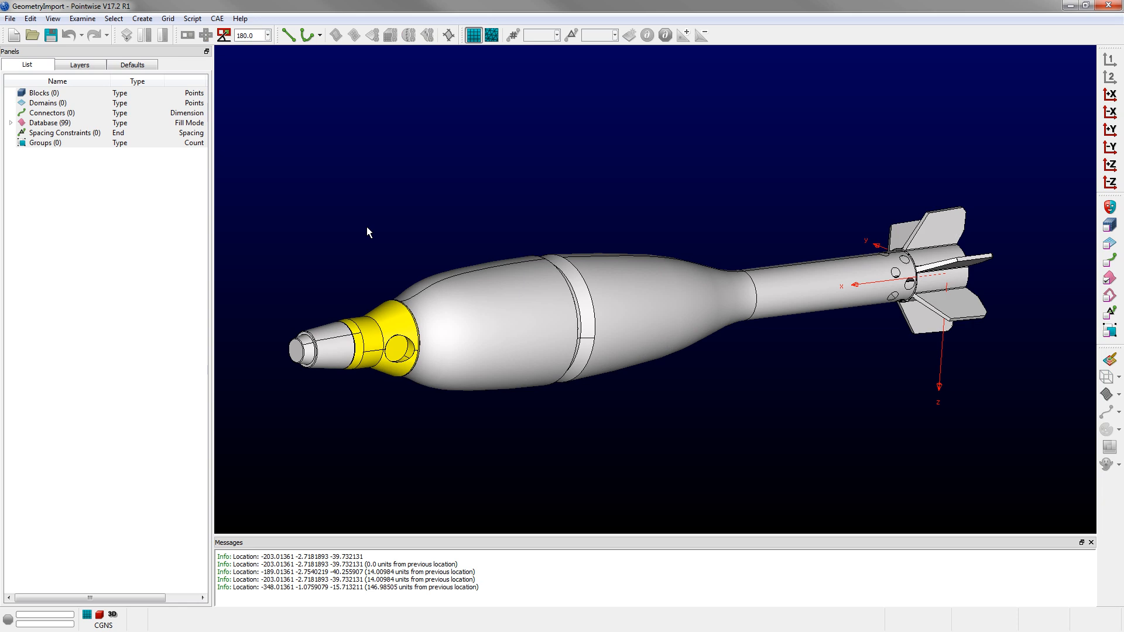
Step: Examine all database entities with the Boundary Proximity function
key("ctrl+a")
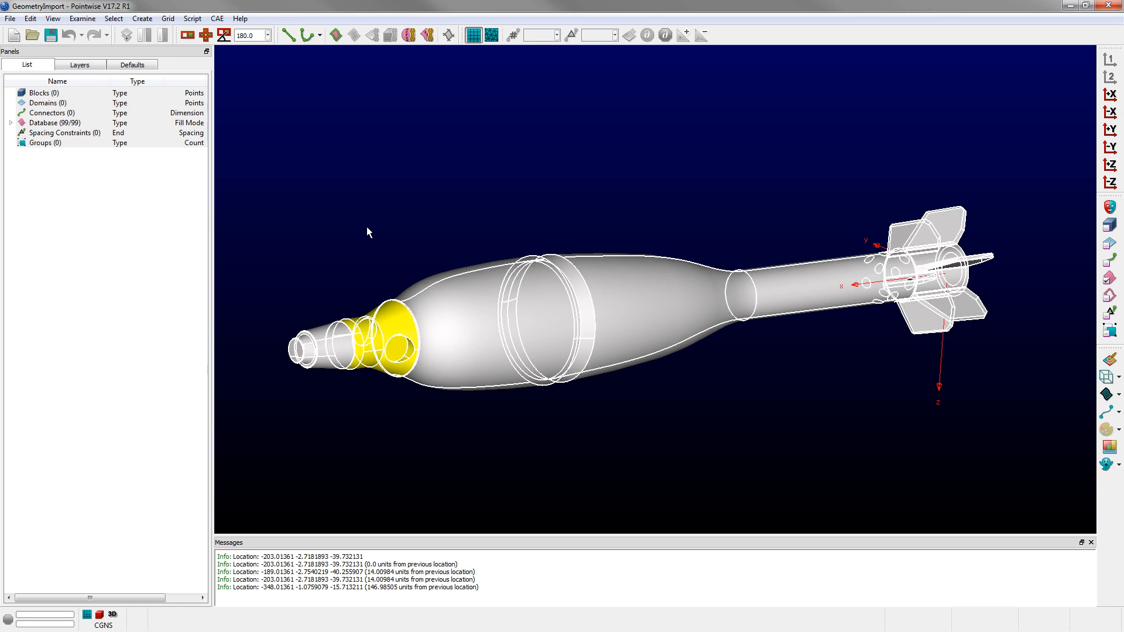
left_click(81, 18)
left_click(117, 381)
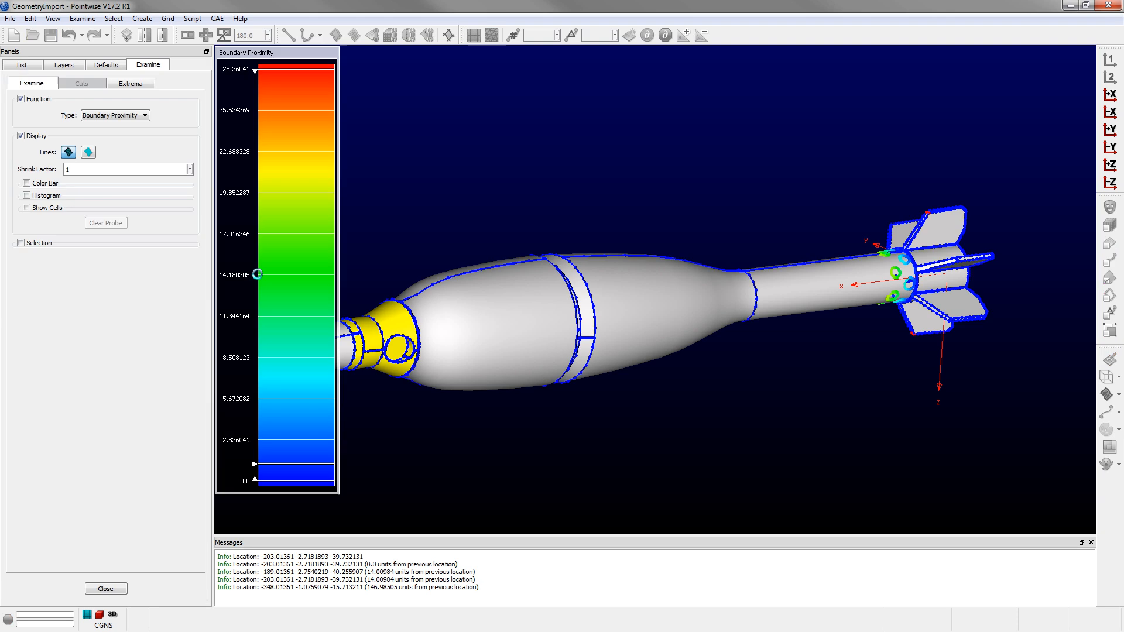
scroll(743, 377, "down", 1)
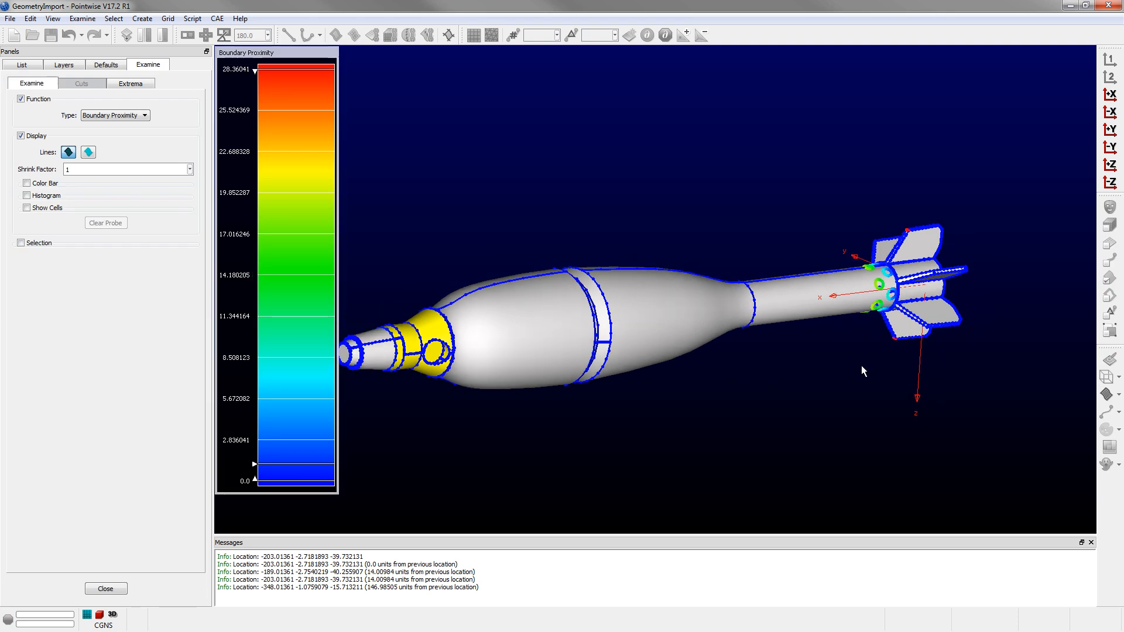
scroll(849, 367, "down", 1)
scroll(609, 421, "up", 1)
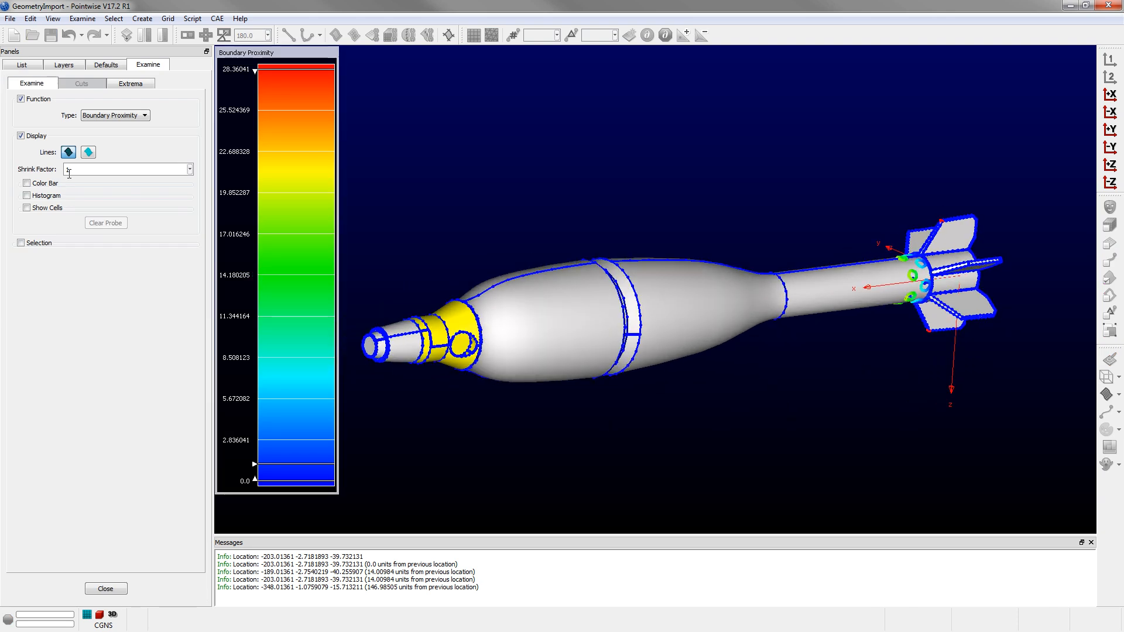
Step: Set the maximum of the Boundary Proximity color bar to 0.1
left_click(45, 184)
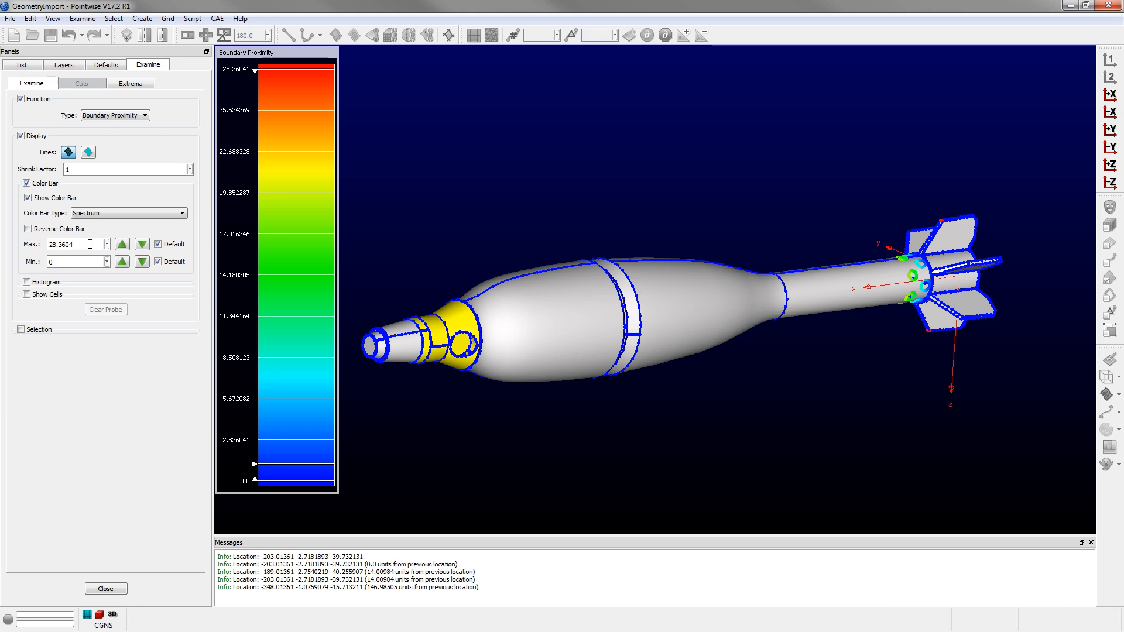
double_click(56, 243)
type("0.1")
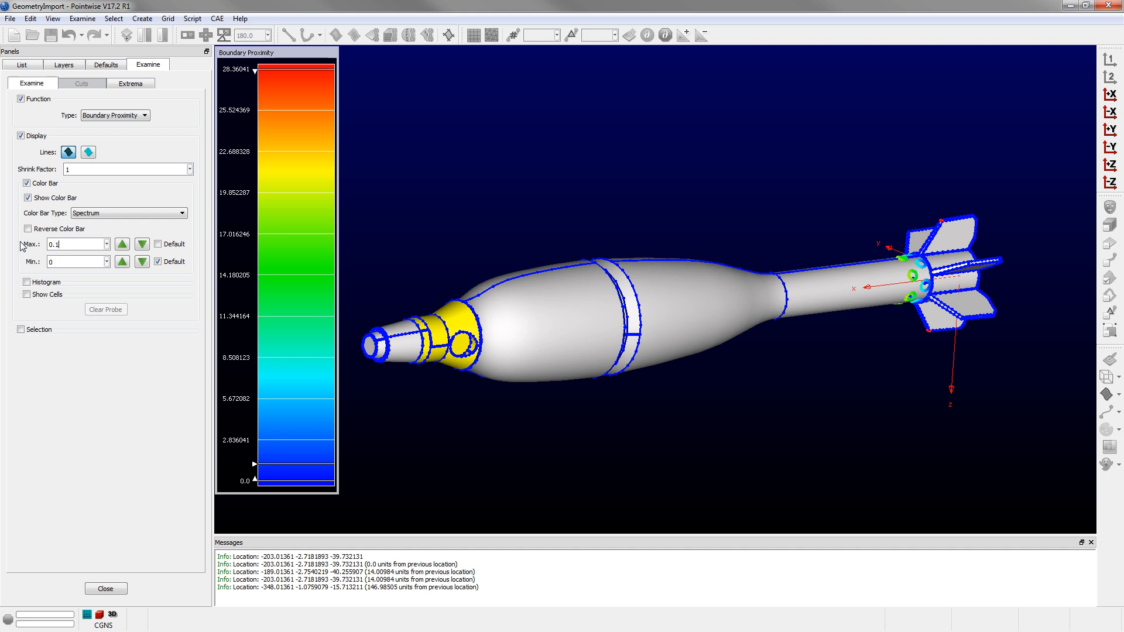
key("Return")
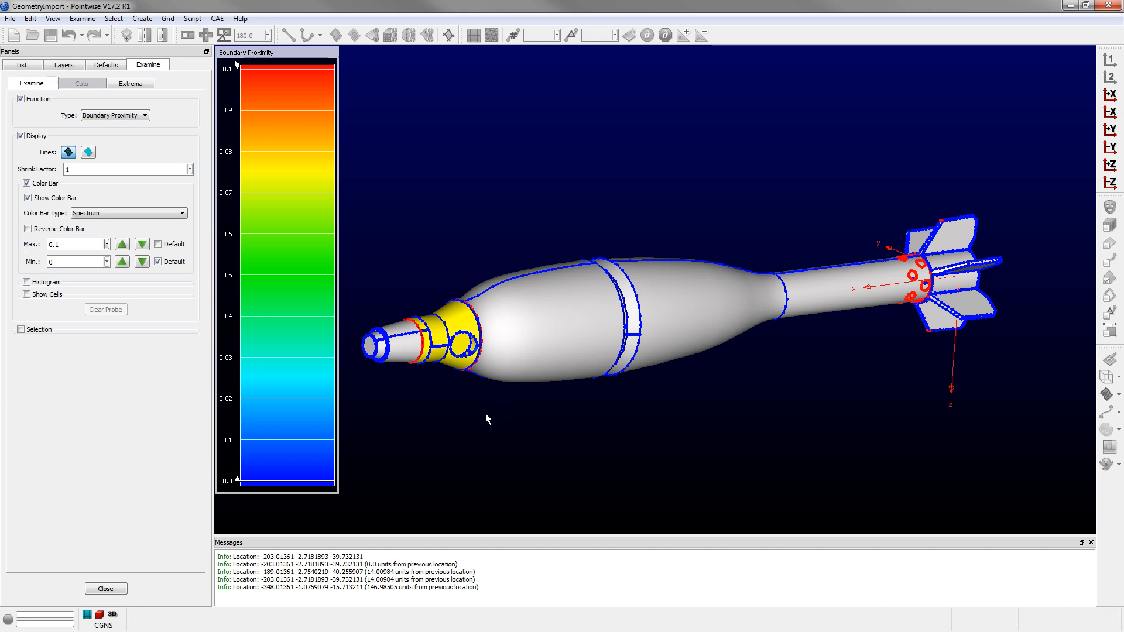
Step: Probe the boundary proximity at the nose cone and main body joints of the yellow collar, and close the examination
scroll(372, 359, "up", 5)
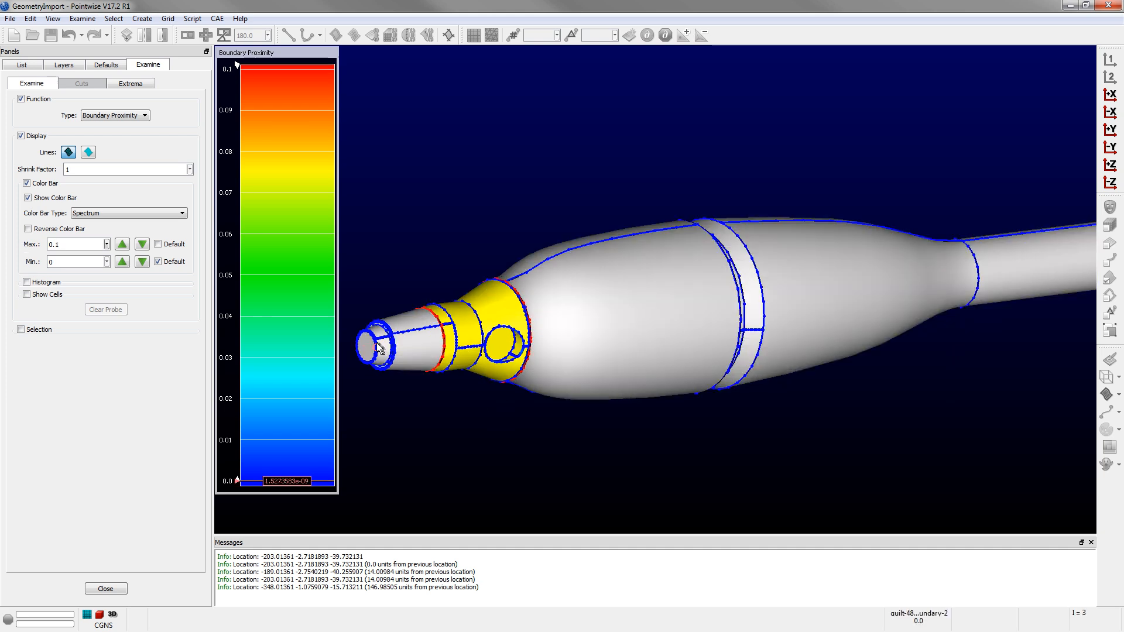
mouse_move(491, 332)
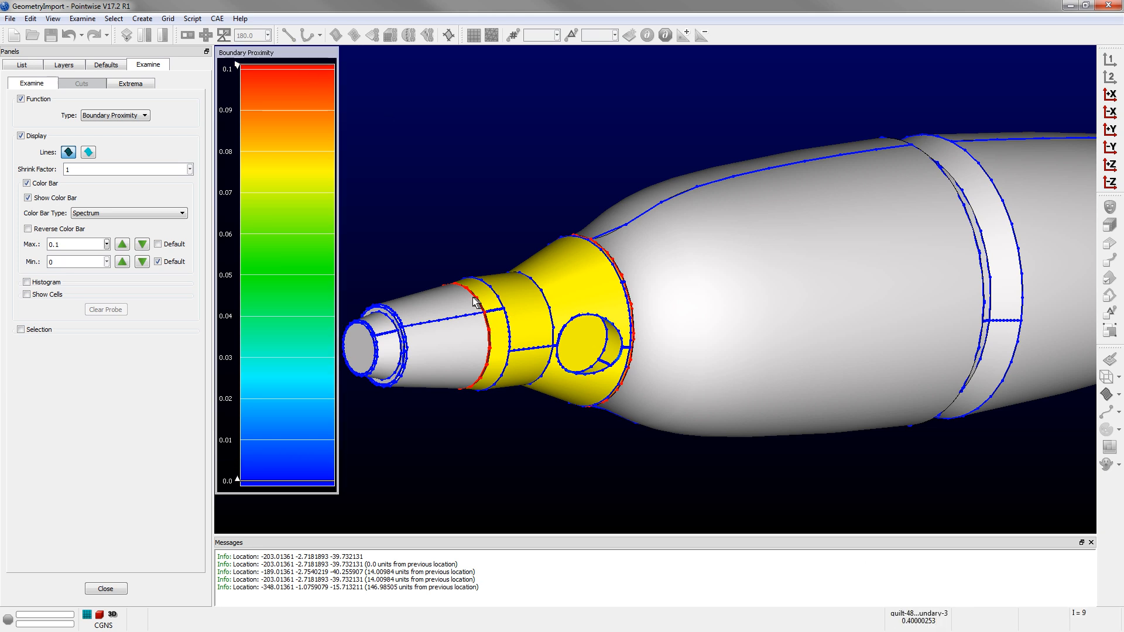
mouse_move(475, 301)
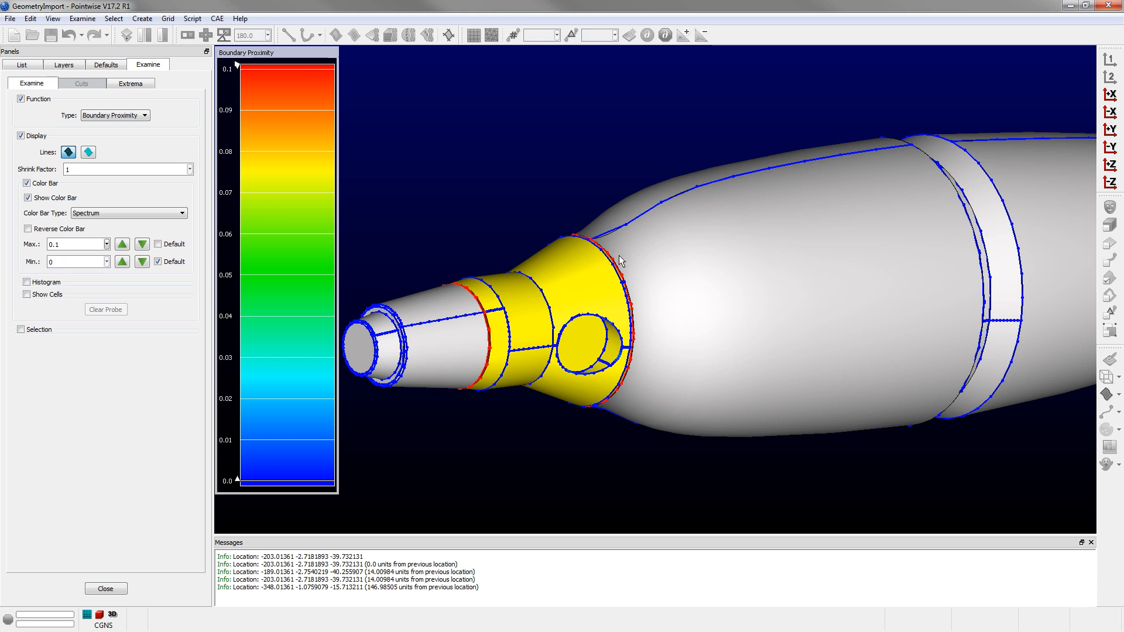
mouse_move(614, 263)
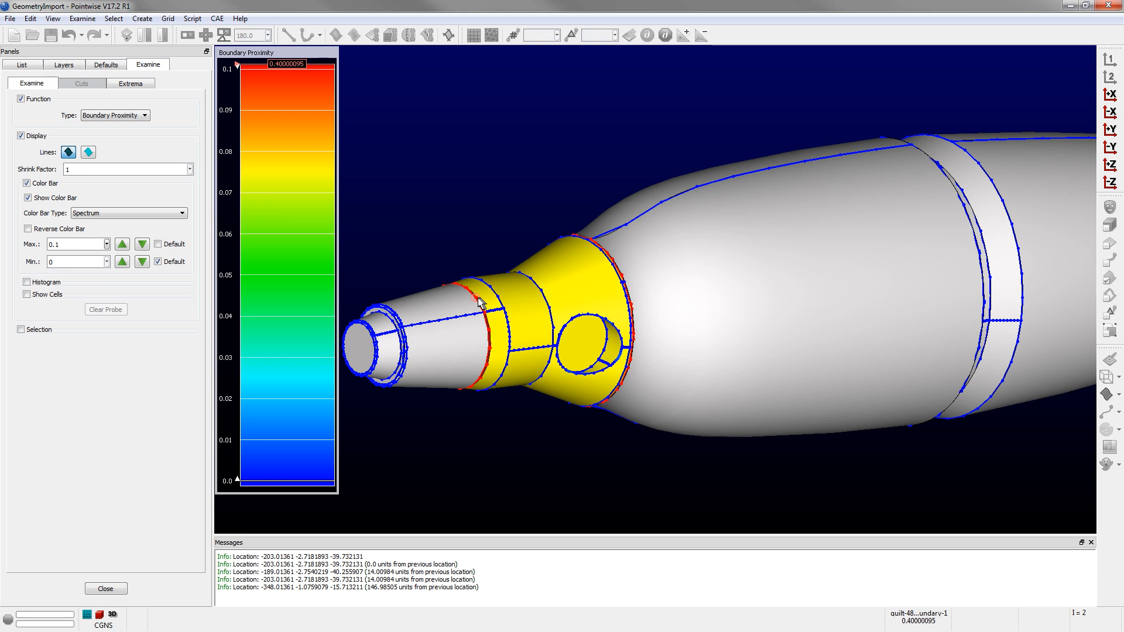
left_click(106, 588)
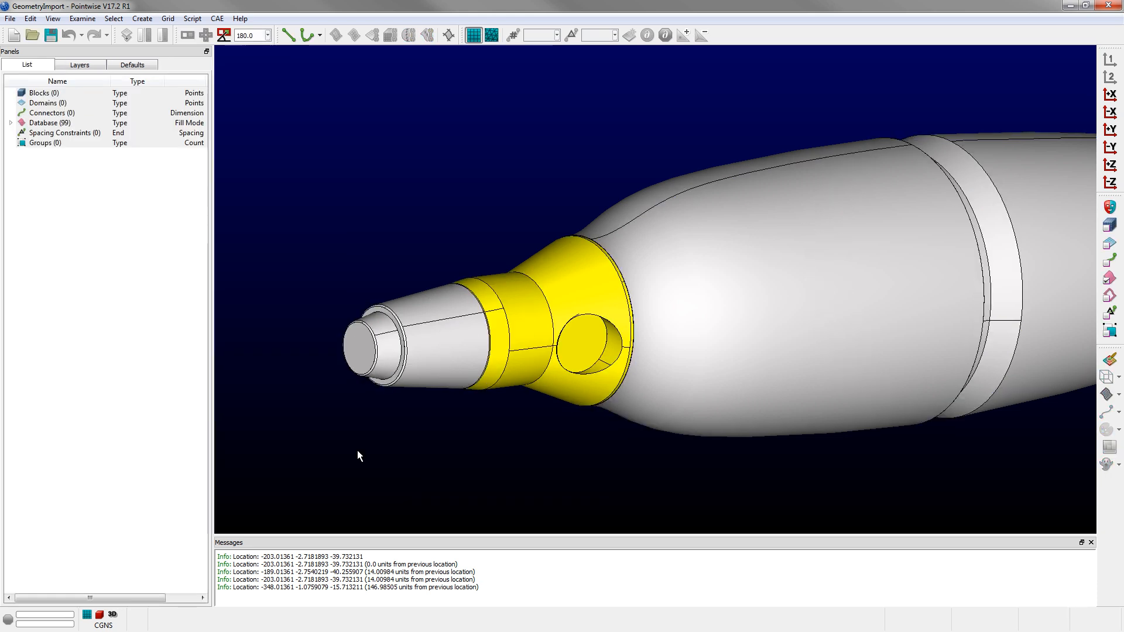
Step: Assemble all database entities into models with a custom edge tolerance of 0.15
scroll(302, 431, "down", 1)
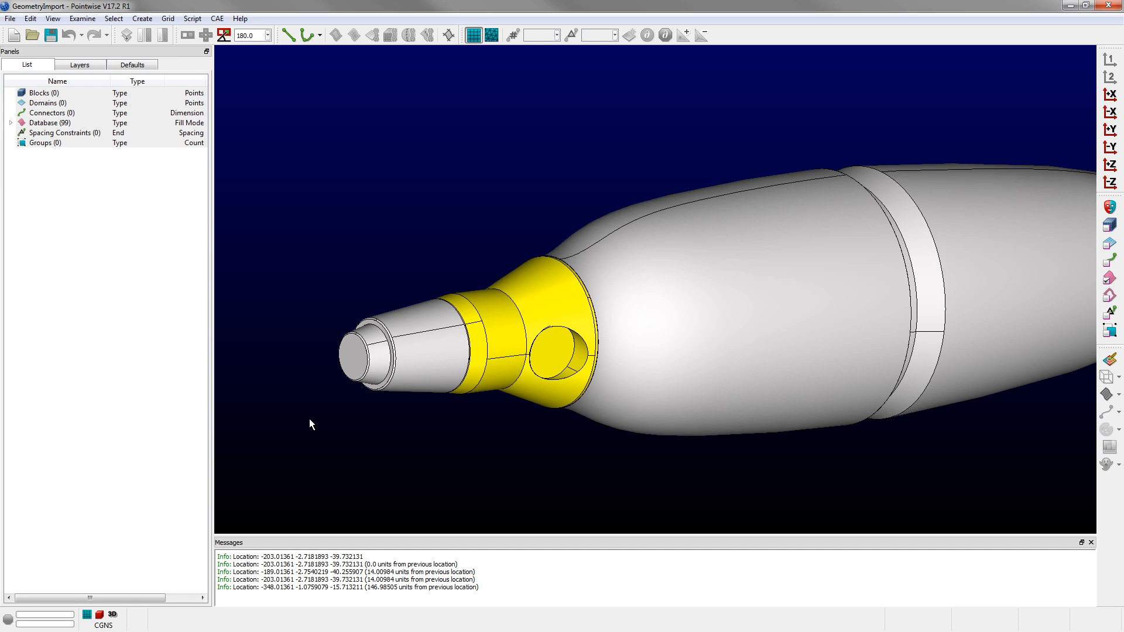
key("ctrl+a")
left_click(142, 18)
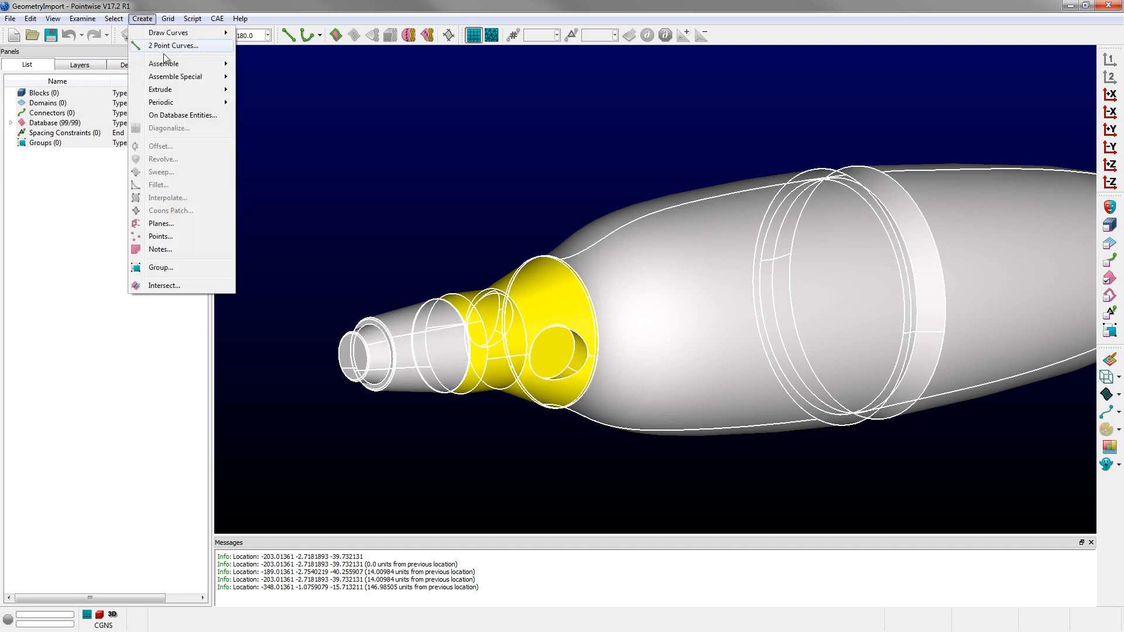
mouse_move(166, 63)
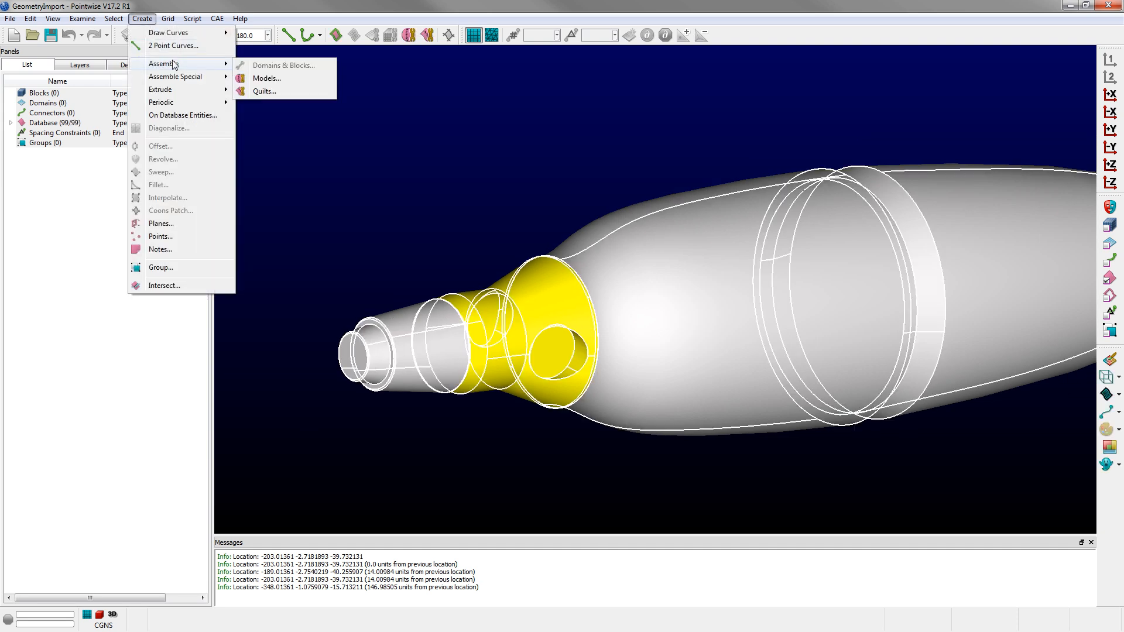
left_click(265, 79)
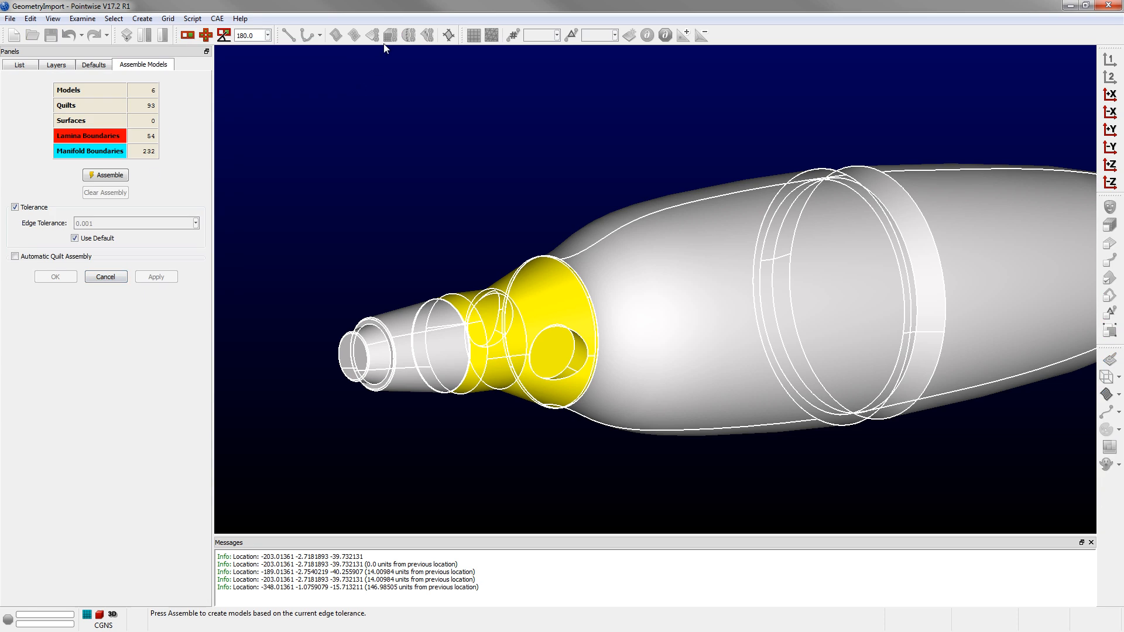
scroll(297, 276, "down", 3)
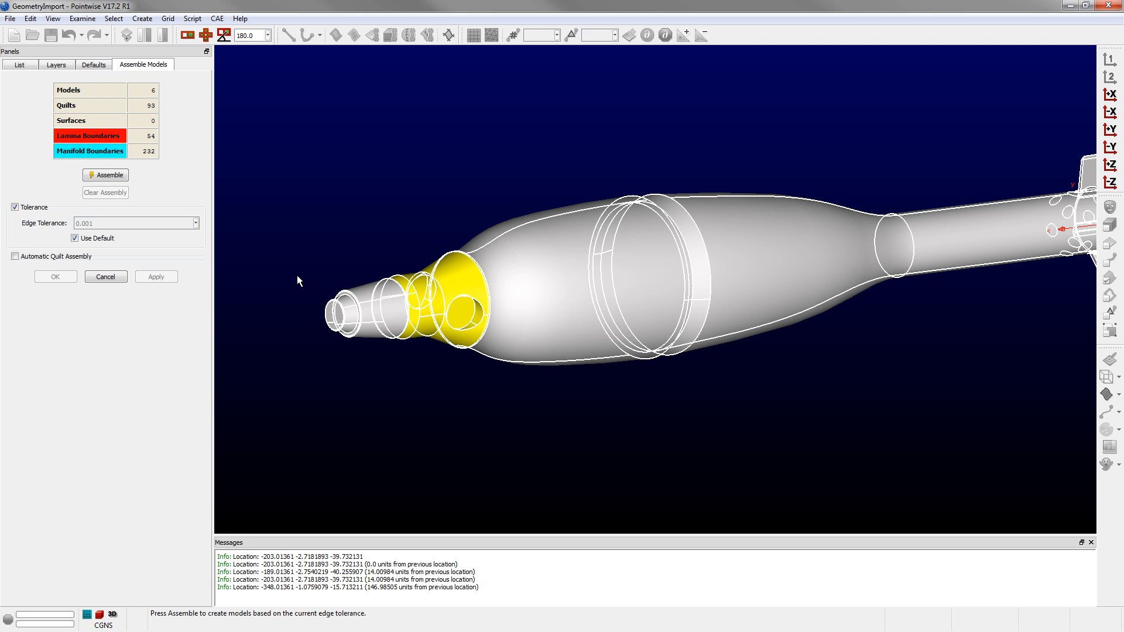
left_click(97, 232)
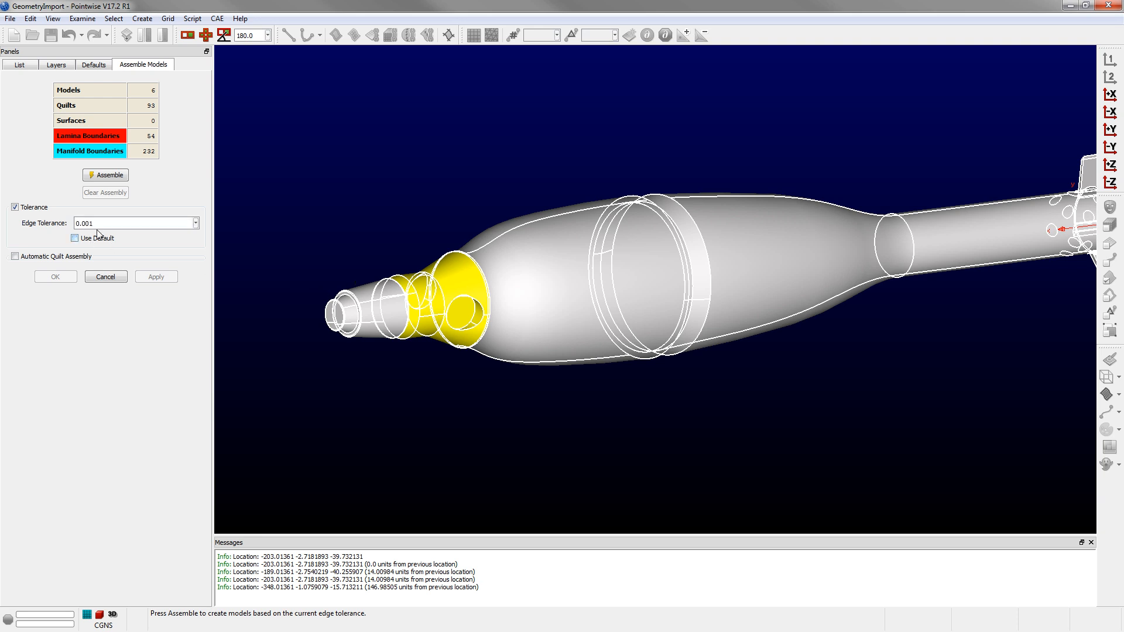
left_click_drag(111, 223, 48, 225)
type("0.15")
left_click(114, 176)
Step: Inspect the assembled model boundaries around the nose cone and collar joint from several angles
scroll(445, 286, "up", 5)
scroll(445, 286, "up", 1)
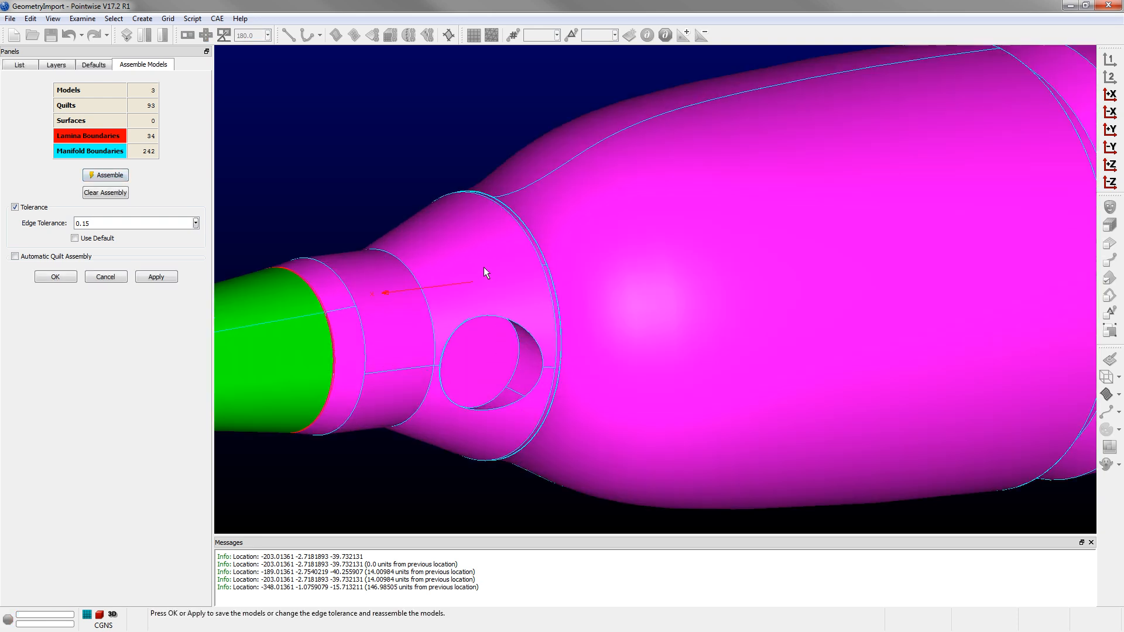
right_click_drag(561, 279, 825, 315, "ctrl")
scroll(824, 315, "down", 3)
scroll(680, 279, "up", 3)
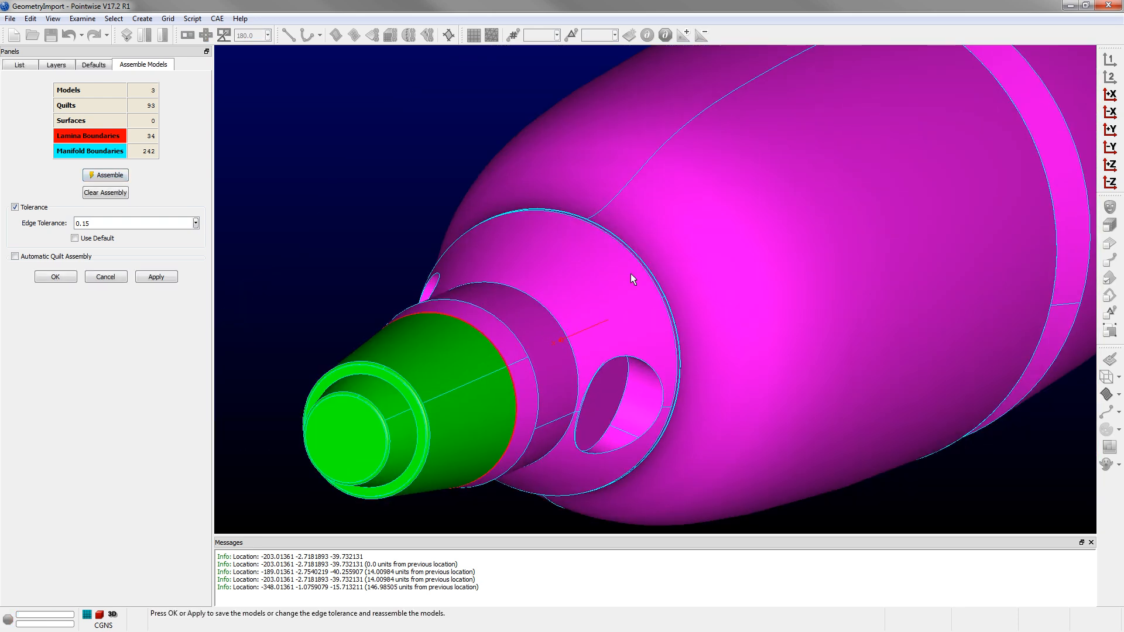
right_click_drag(703, 261, 453, 335, "ctrl")
scroll(422, 325, "down", 2)
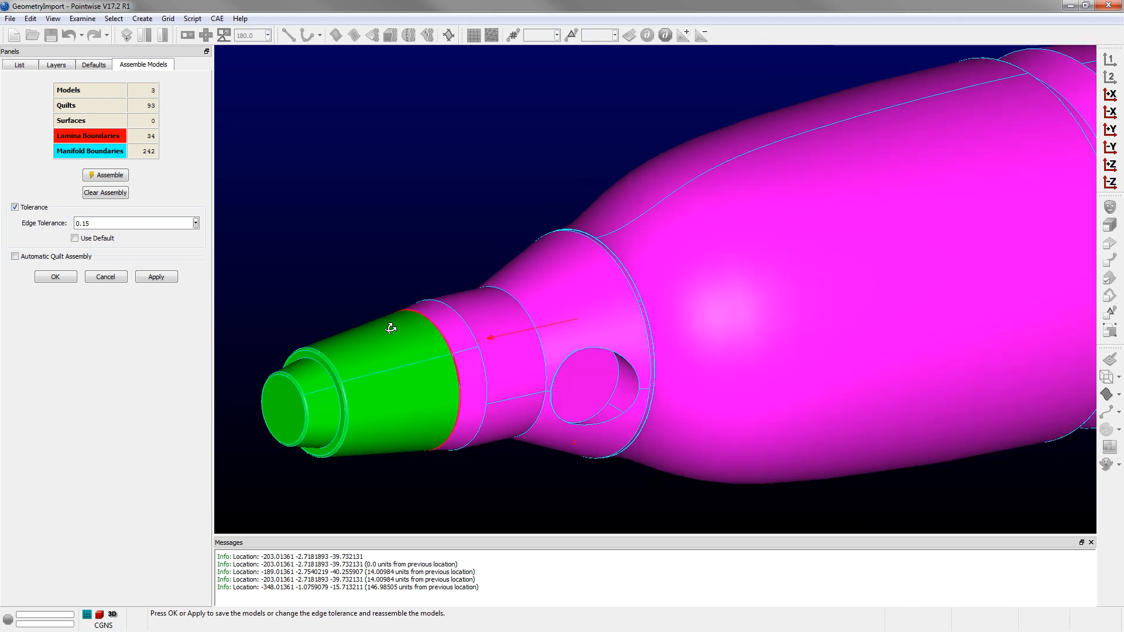
Step: Reassemble the models with an edge tolerance of 0.45
left_click(105, 222)
key("BackSpace")
key("BackSpace")
type("4")
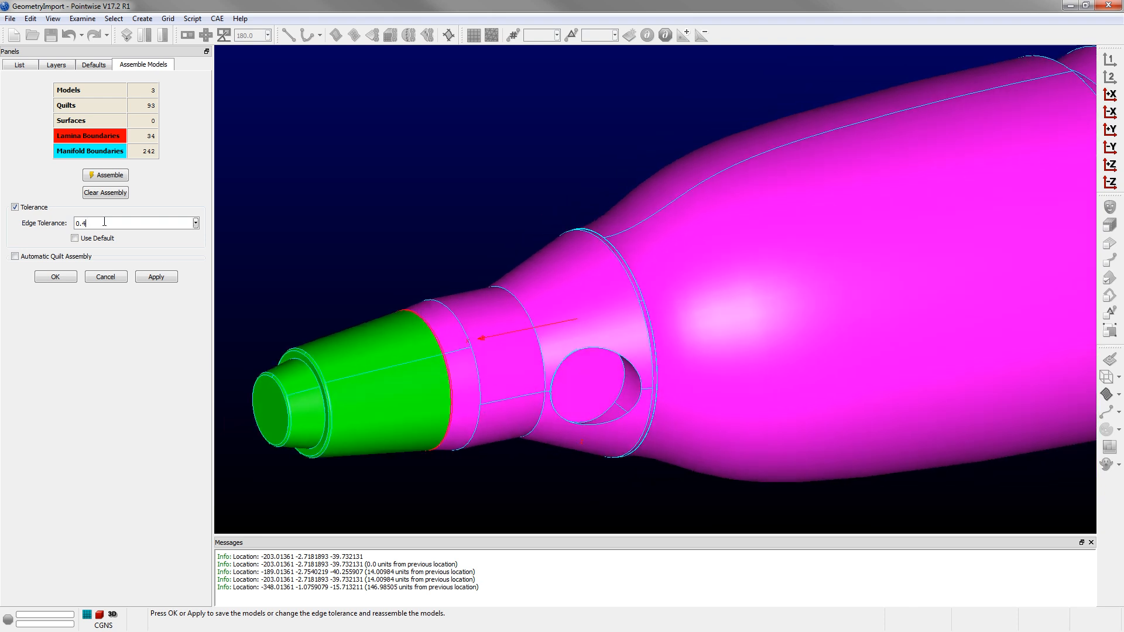
type("5")
left_click(104, 175)
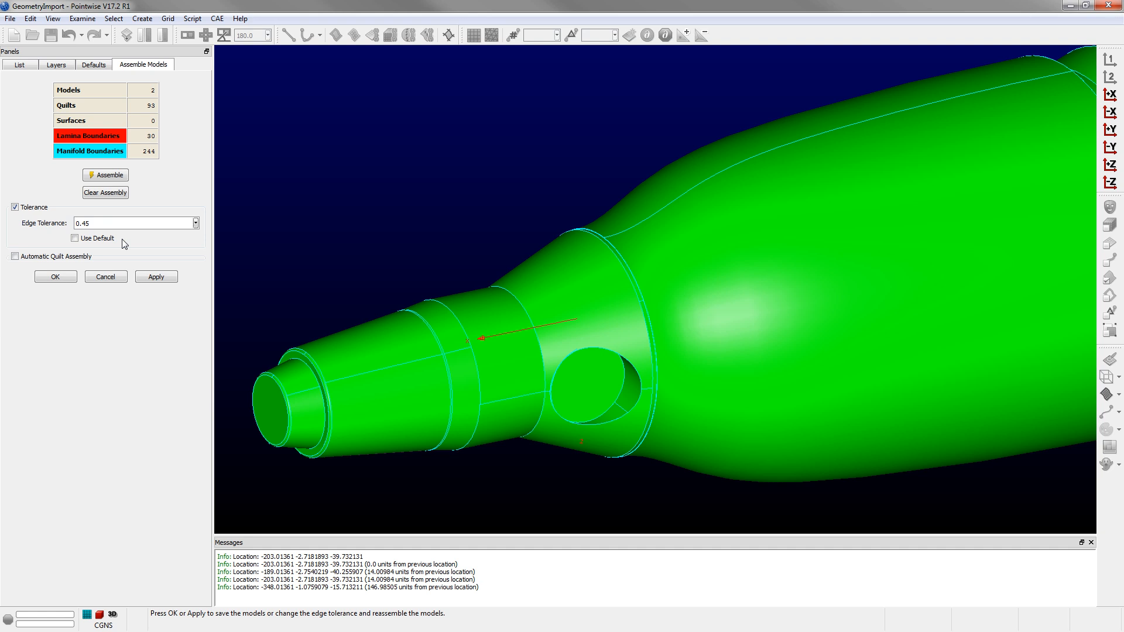
Step: Set the edge tolerance back to 0.15, reassemble the models and accept the assembly
type("5")
left_click(107, 177)
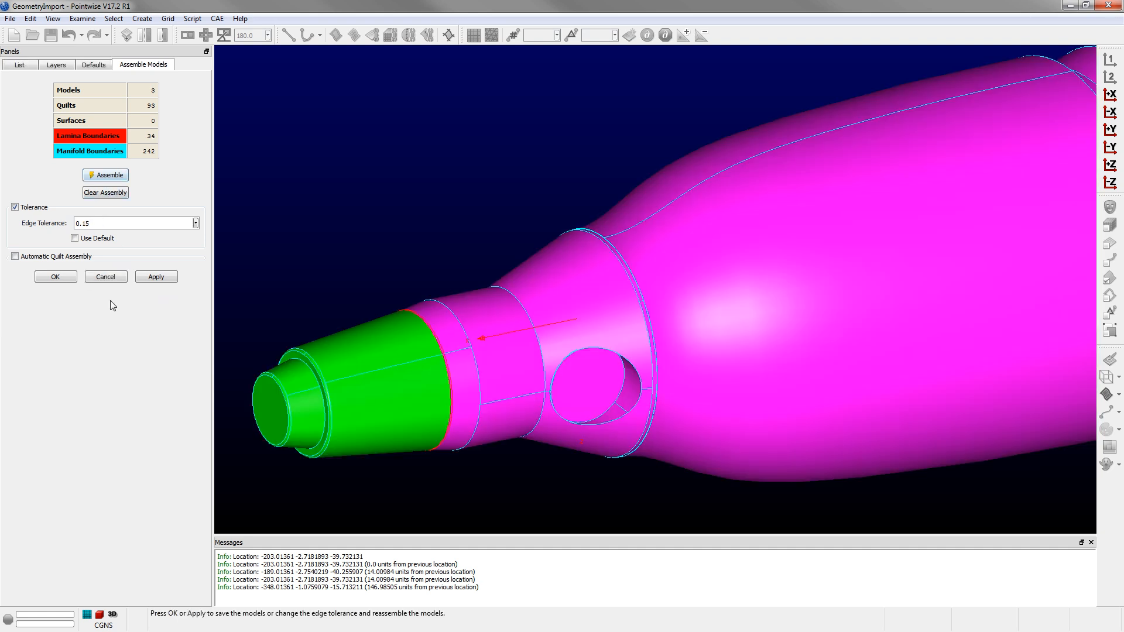
left_click(56, 277)
Step: Mask out database entities from picking and select the yellow collar's front boundary curve at the nose cone joint
left_click(343, 269)
scroll(352, 327, "up", 4)
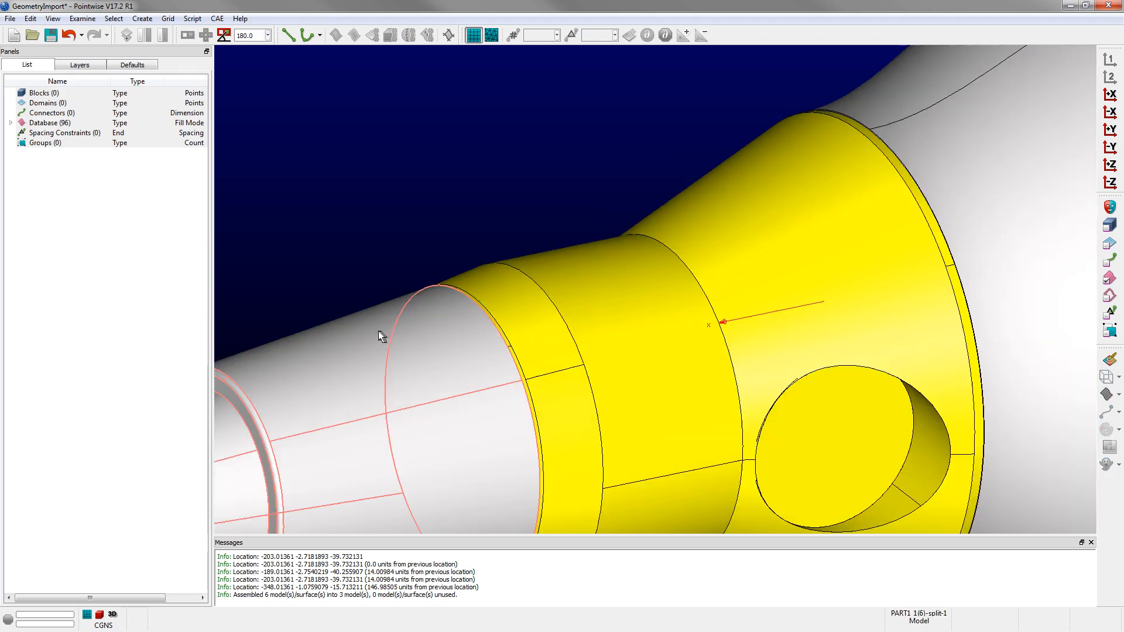
scroll(509, 378, "up", 3)
right_click(516, 380, "ctrl+shift")
right_click_drag(432, 339, 442, 344, "ctrl")
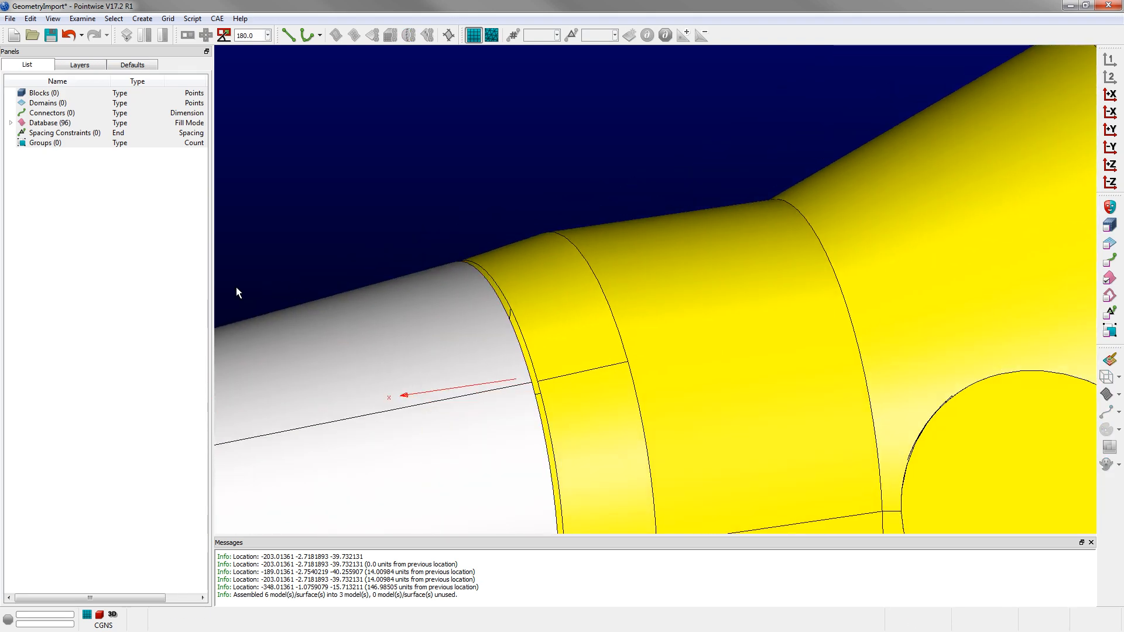
left_click(1109, 278)
scroll(616, 216, "down", 1)
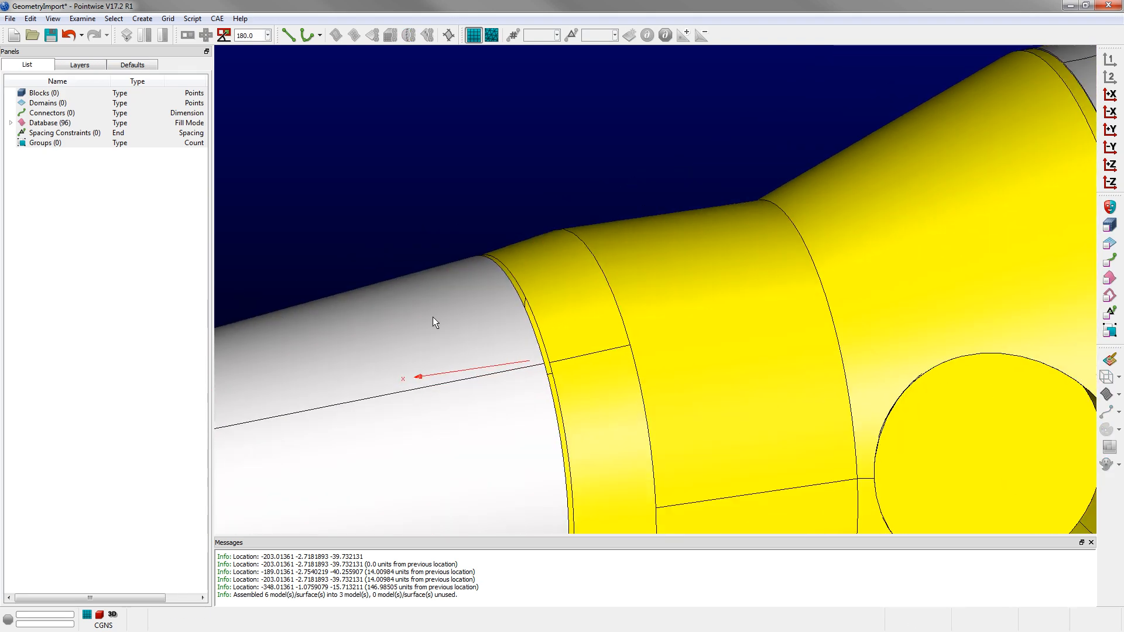
scroll(433, 318, "up", 2)
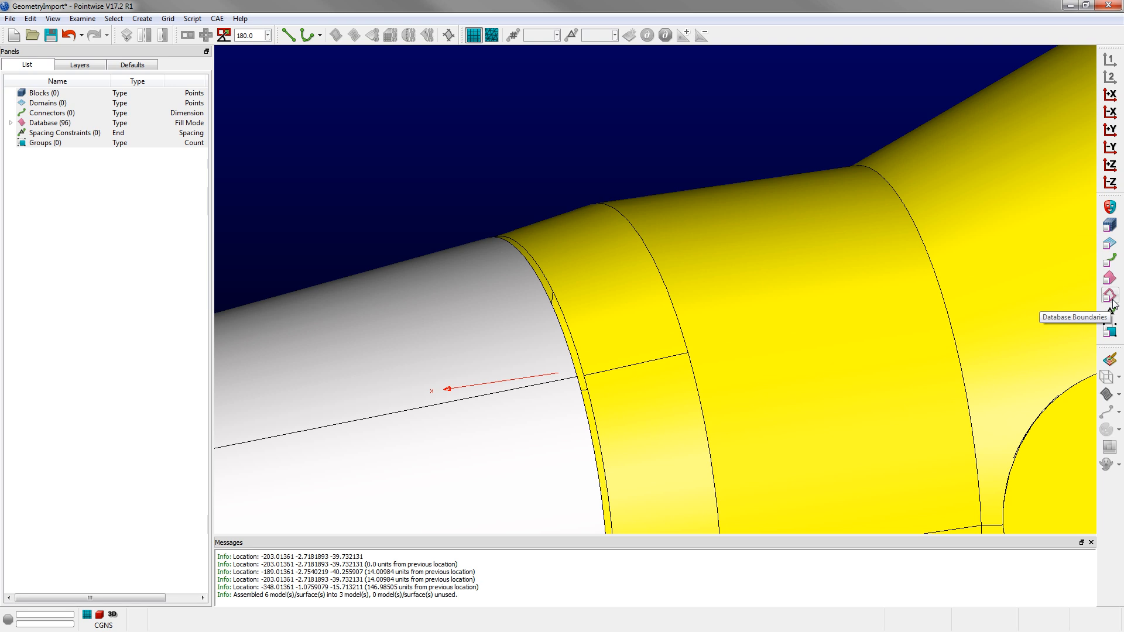
left_click(542, 258)
scroll(640, 181, "down", 2)
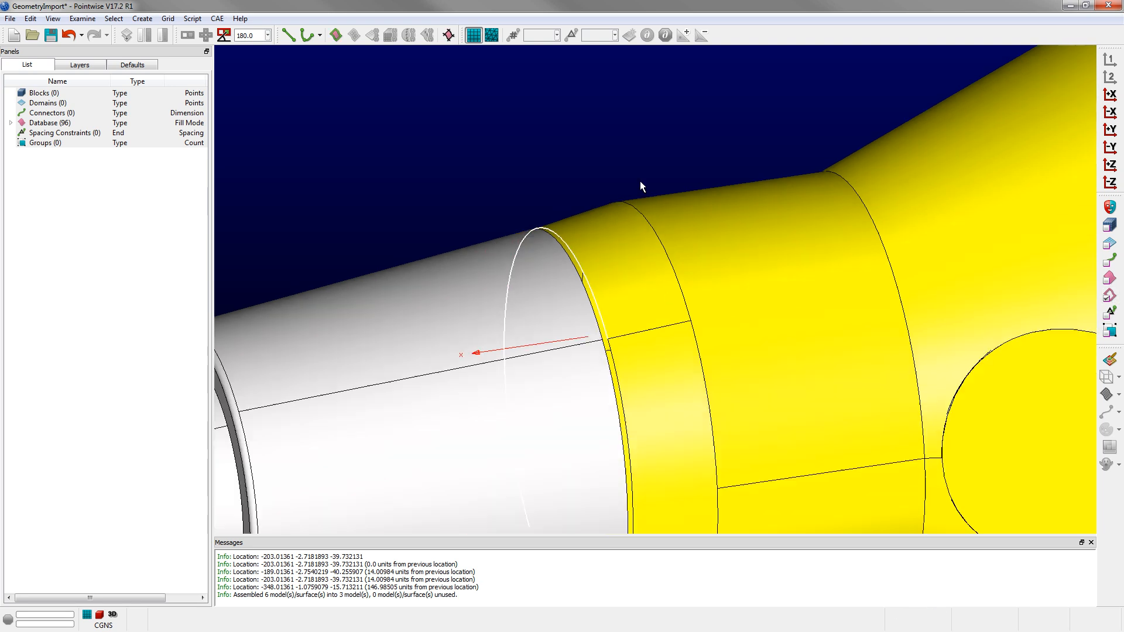
right_click_drag(486, 179, 618, 174, "ctrl")
scroll(479, 189, "up", 2)
Step: Sweep the selected collar boundary along a two-point rail from the collar edge to the nose cone edge
left_click(142, 18)
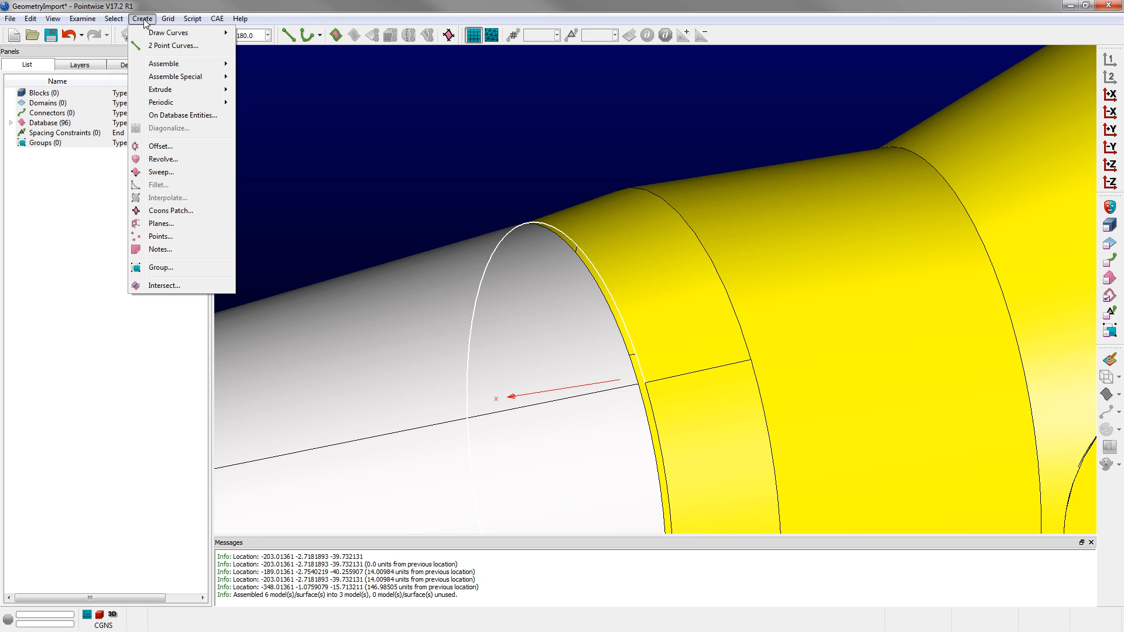
left_click(189, 171)
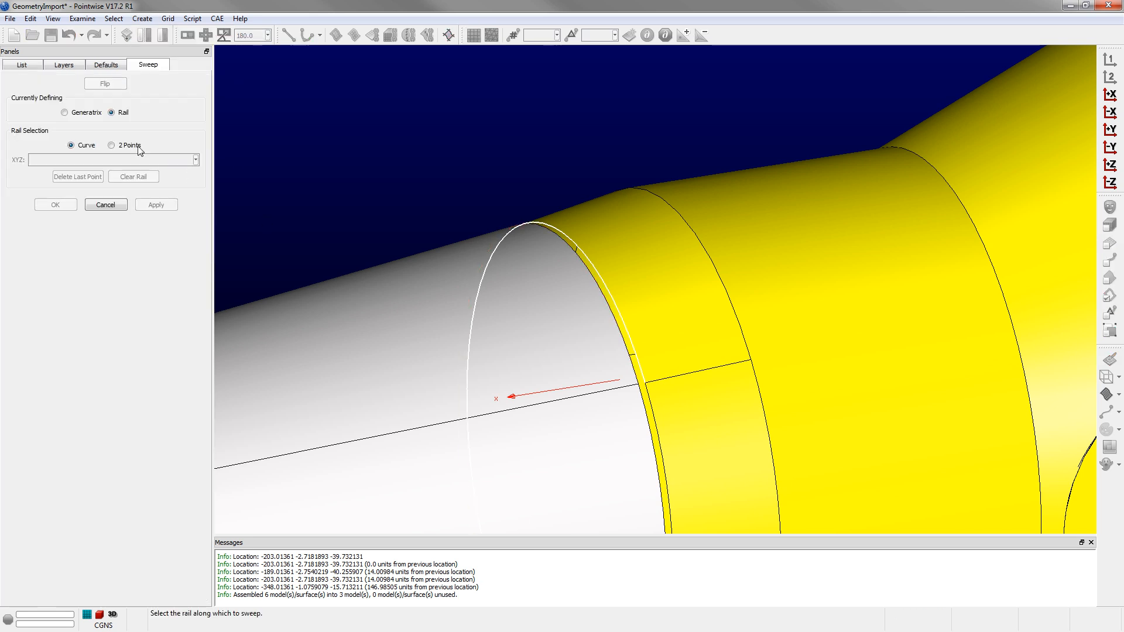
left_click(136, 146)
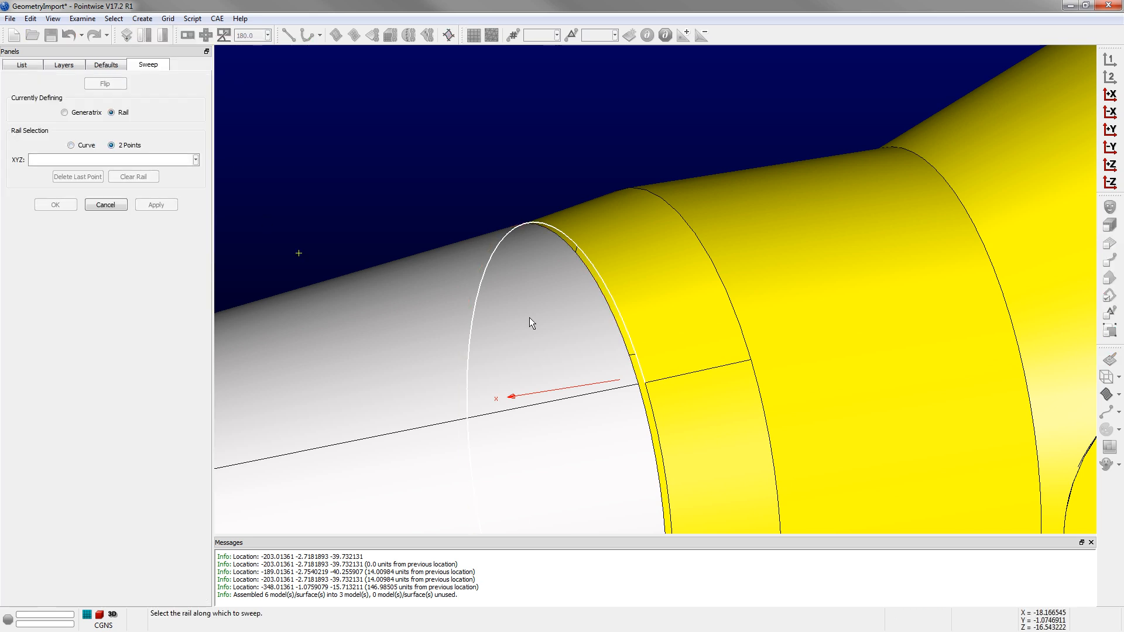
scroll(638, 390, "up", 3)
scroll(638, 389, "up", 1)
left_click(653, 387)
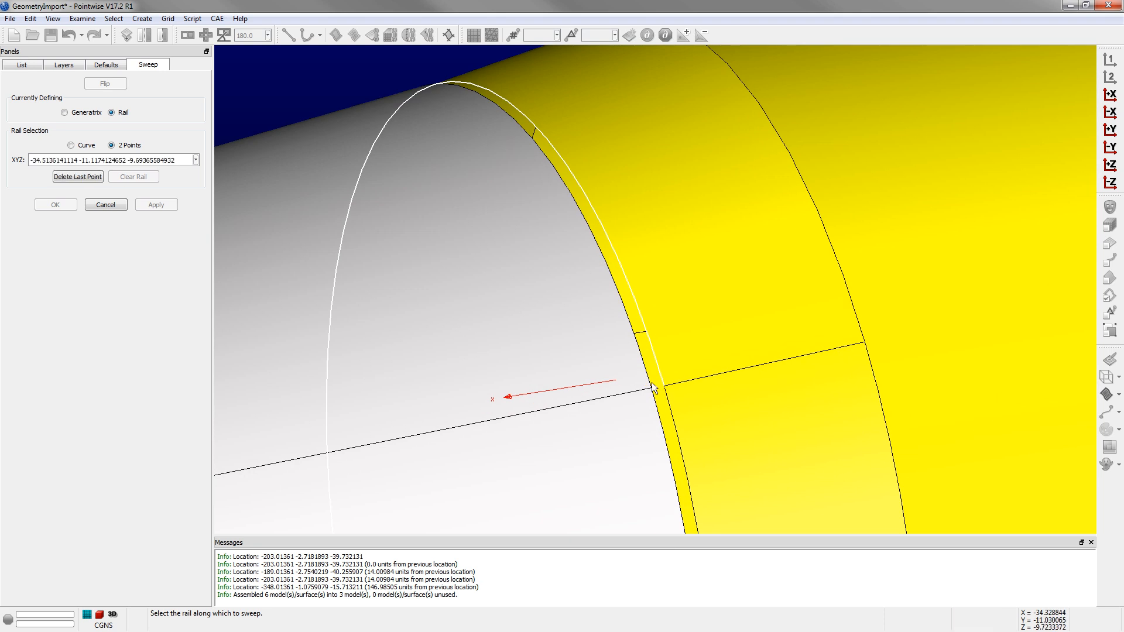
scroll(660, 371, "down", 2)
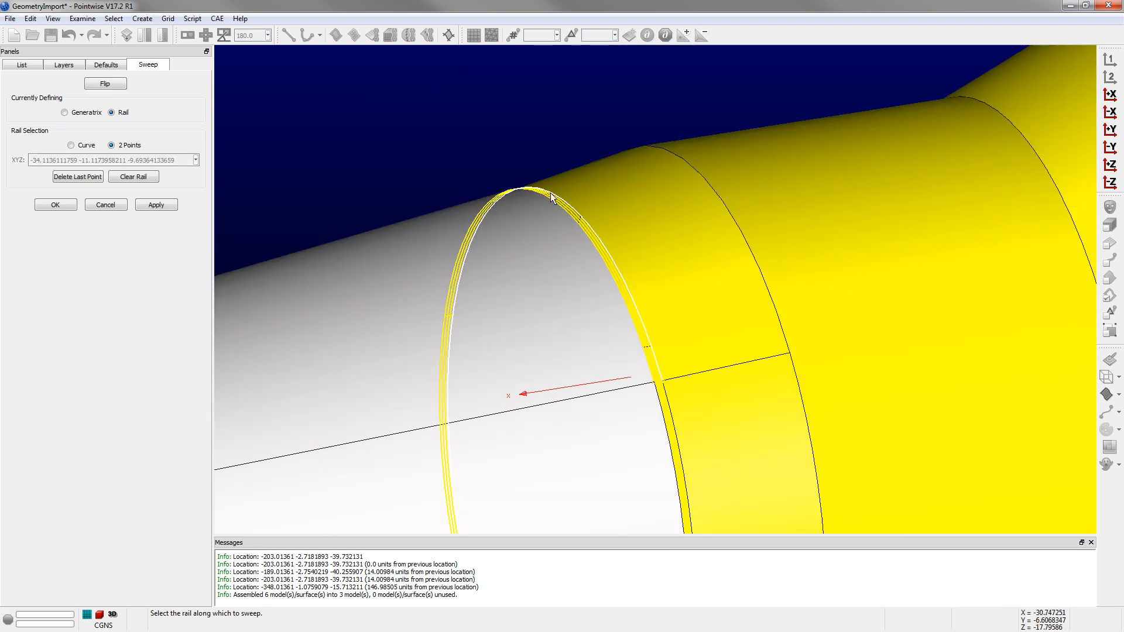
scroll(530, 202, "down", 2)
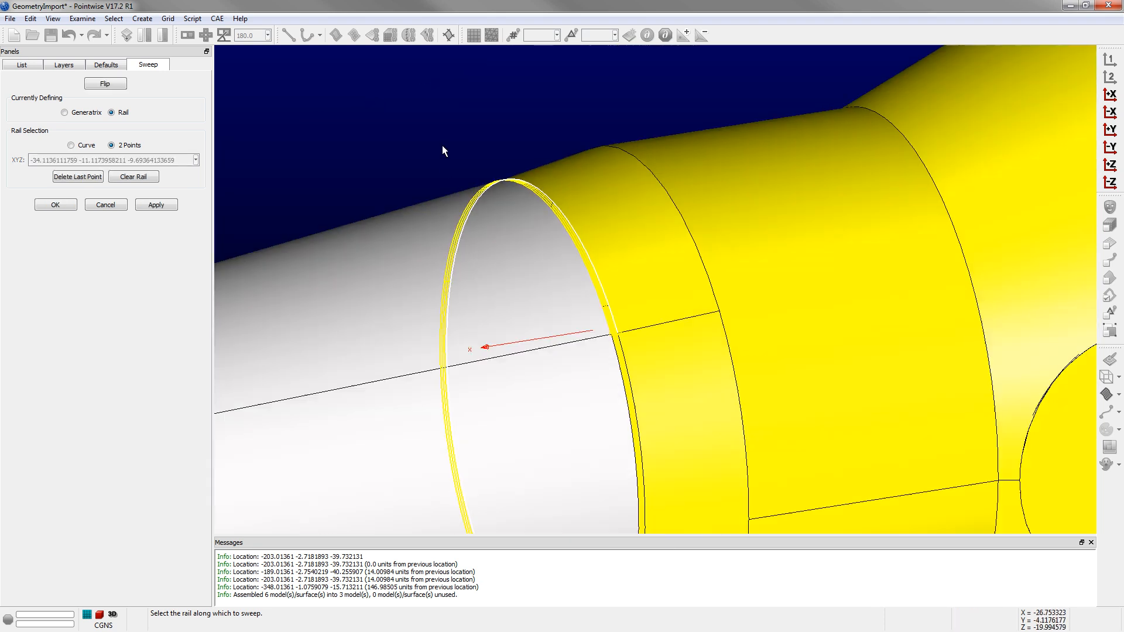
left_click(55, 205)
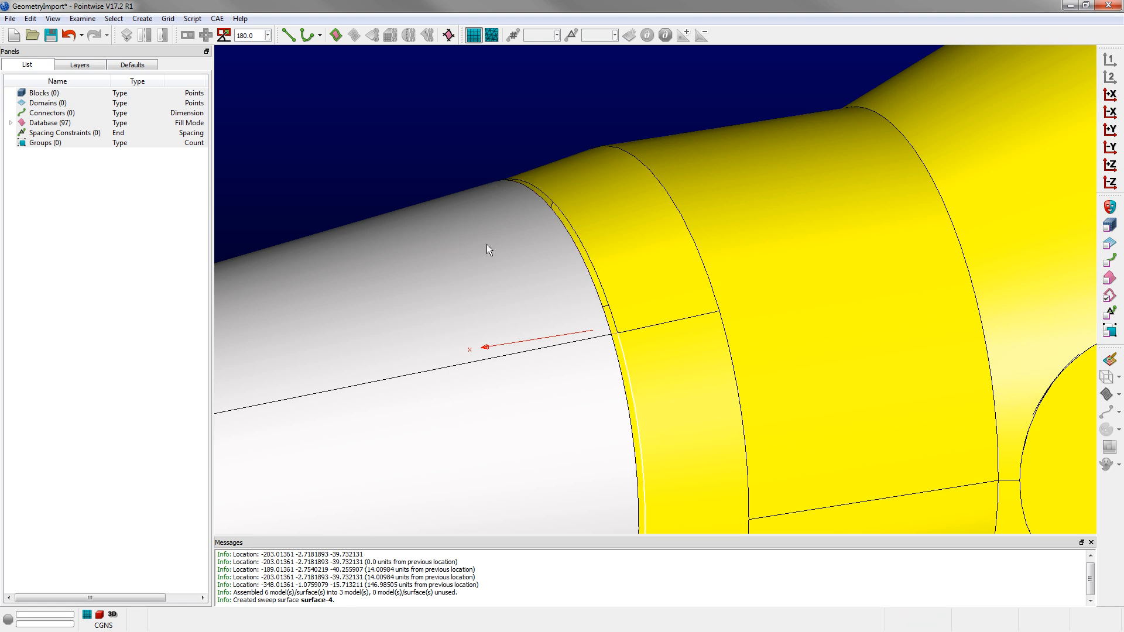
Step: Sweep the remaining half of the collar's front boundary along the same two-point rail
left_click(142, 18)
left_click(166, 172)
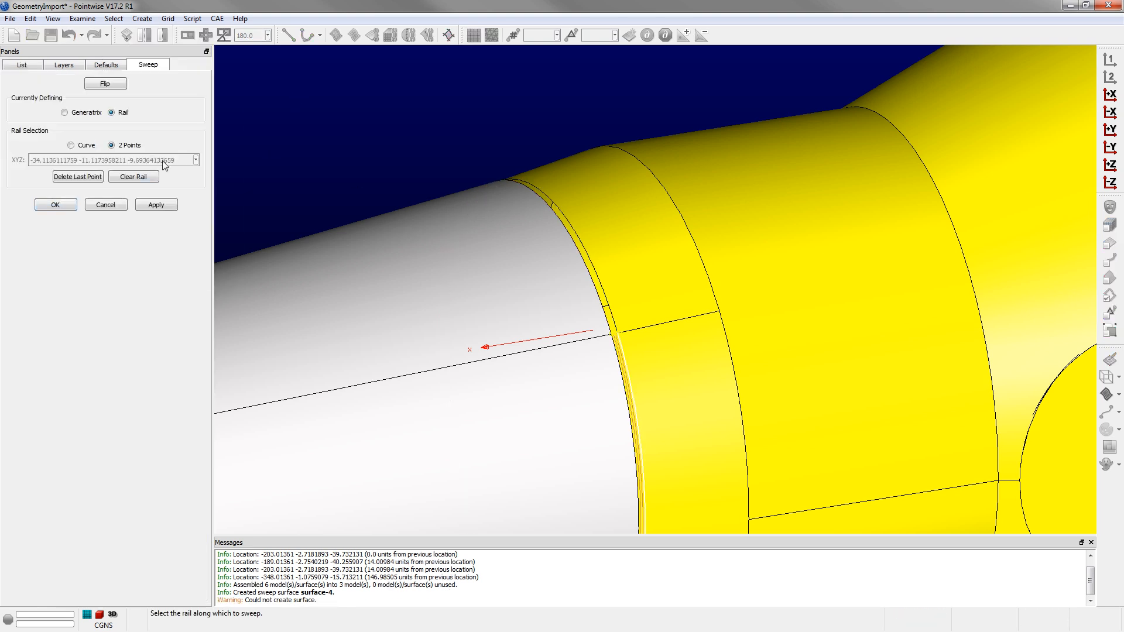
scroll(622, 428, "down", 2)
scroll(575, 487, "down", 1)
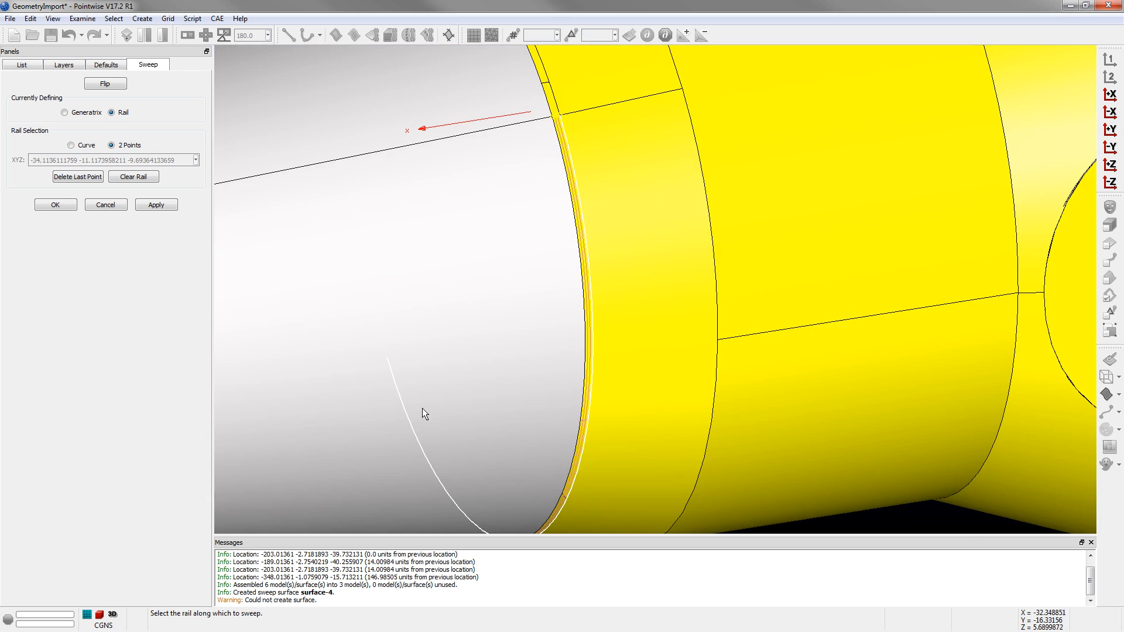
left_click(56, 206)
Step: Assemble all database entities, including the new sweep surfaces, into models with an edge tolerance of 0.15
scroll(585, 387, "down", 3)
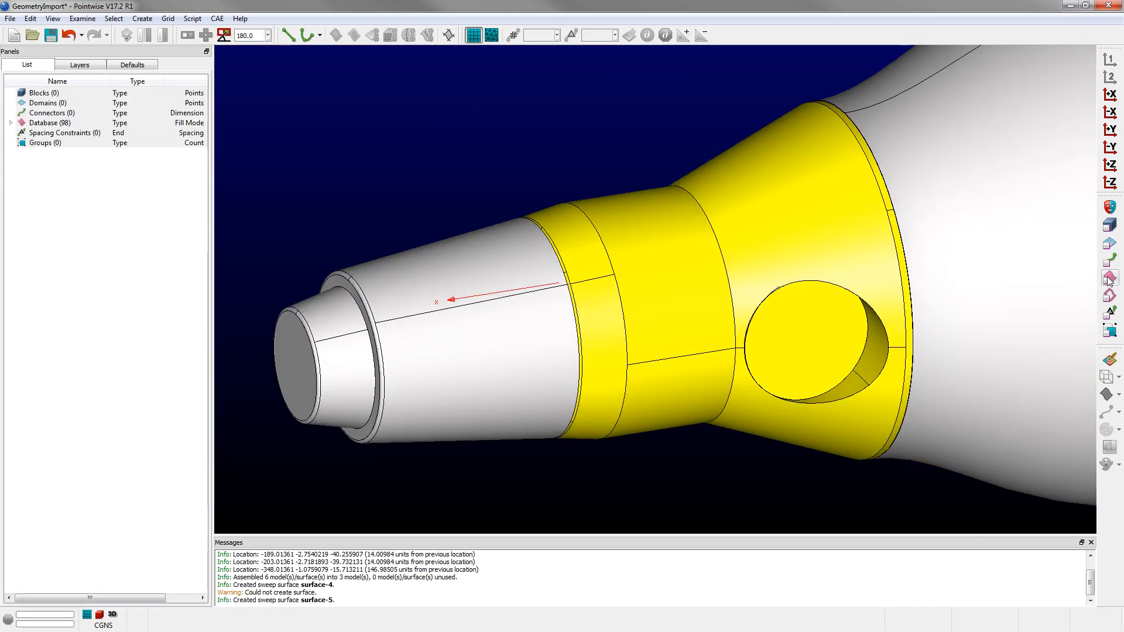
scroll(317, 379, "down", 3)
key("ctrl+a")
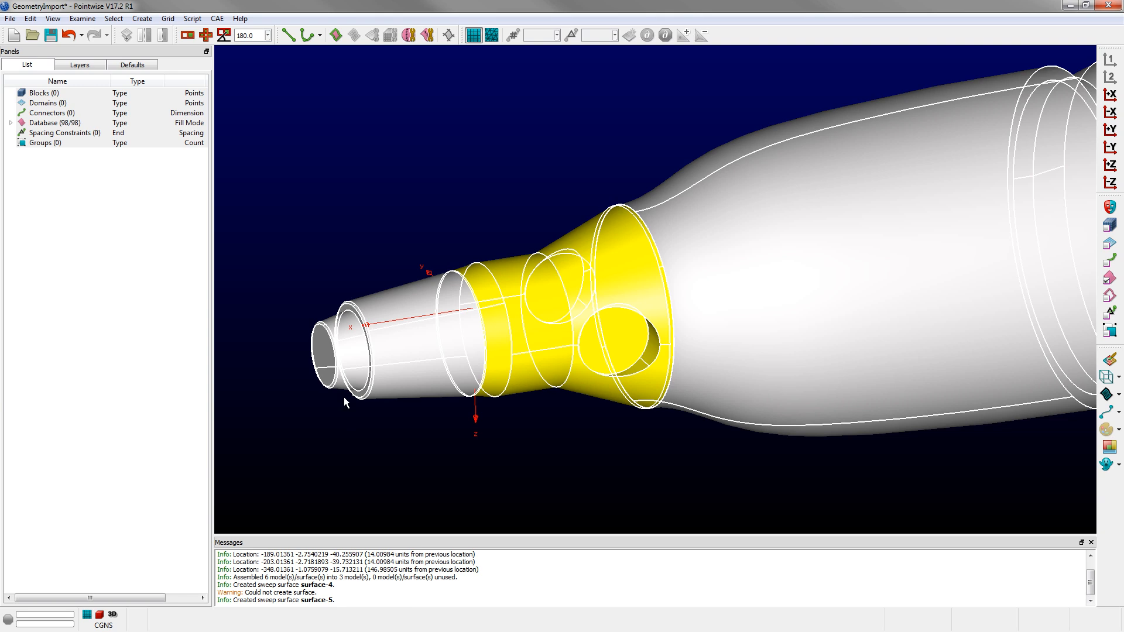
left_click(142, 18)
mouse_move(176, 66)
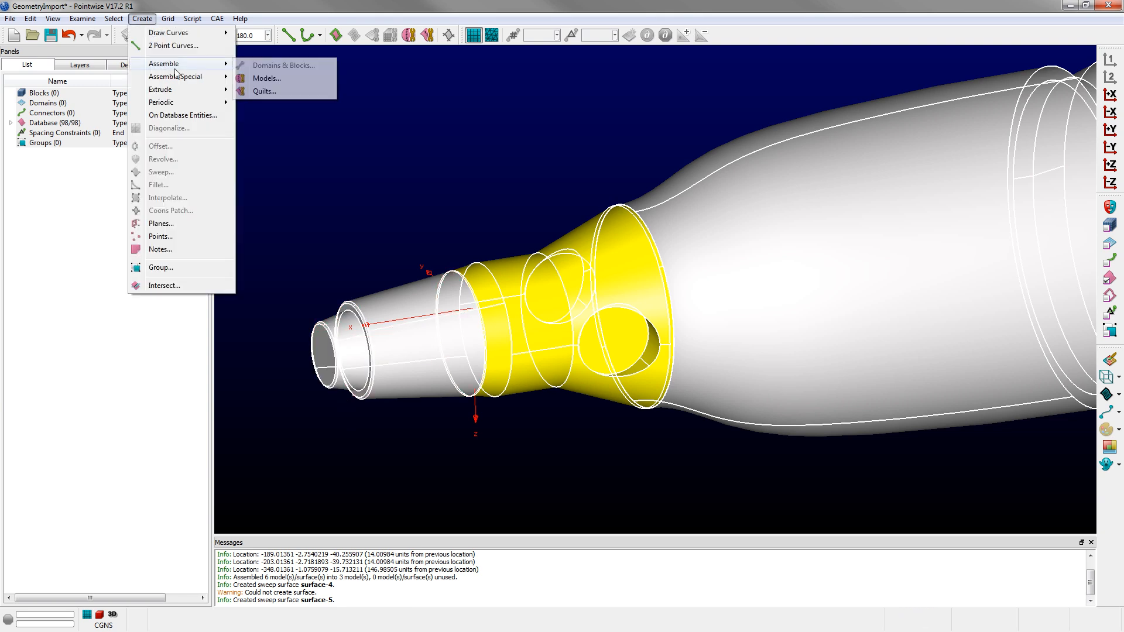
left_click(267, 78)
left_click(109, 175)
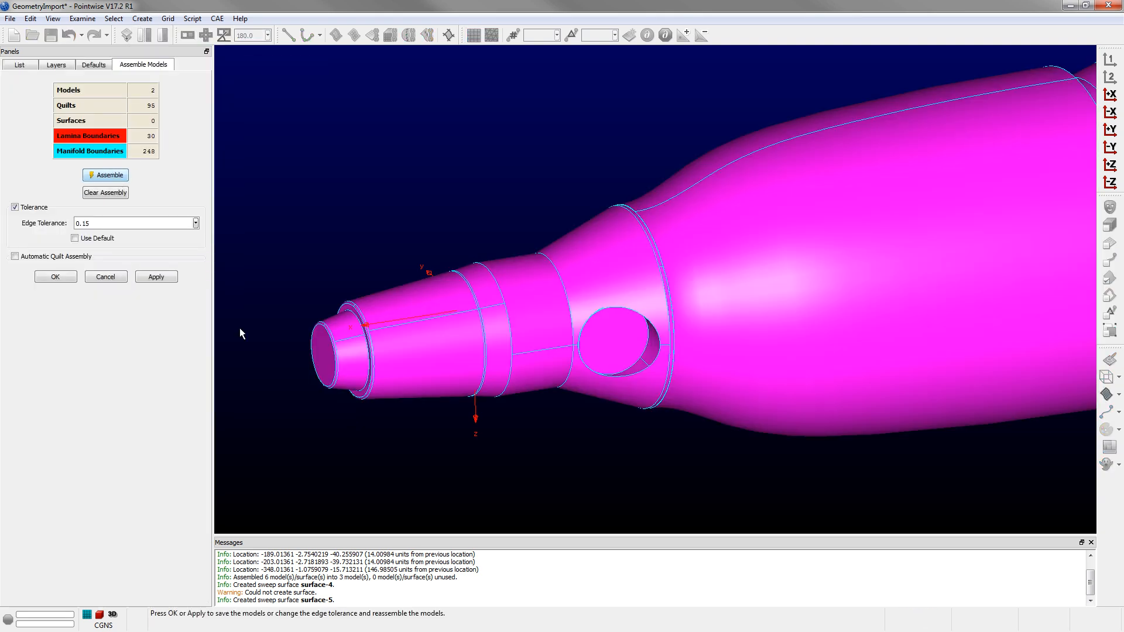
scroll(244, 355, "down", 2)
scroll(363, 417, "down", 3)
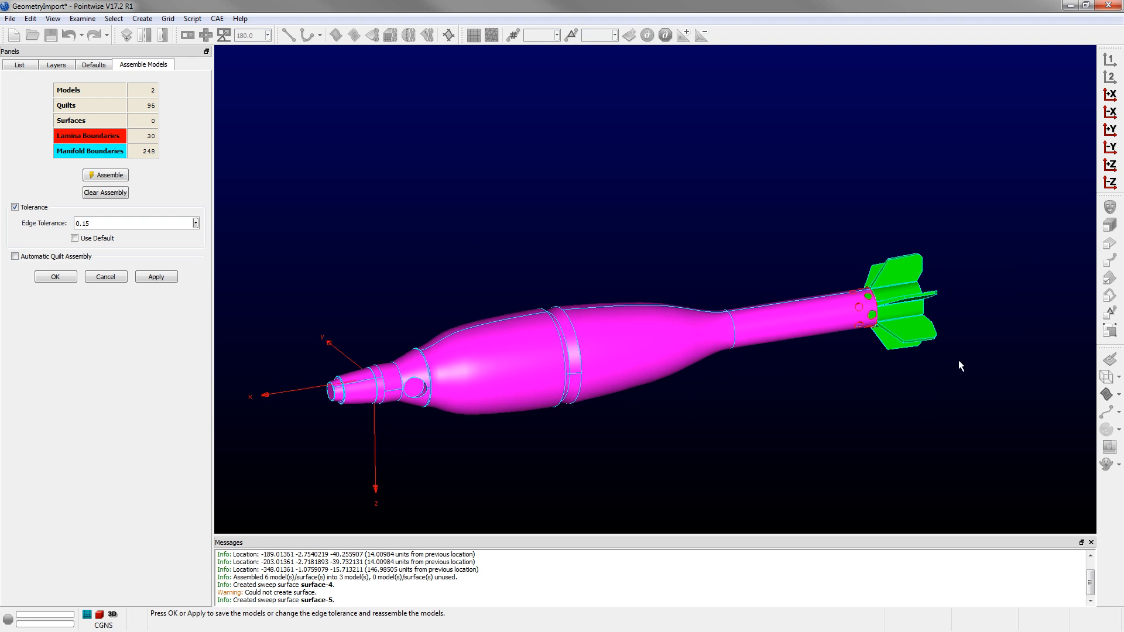
left_click(56, 277)
Step: Select the quilt forming one half of the yellow collar's conical section around the circular recess
scroll(286, 422, "up", 5)
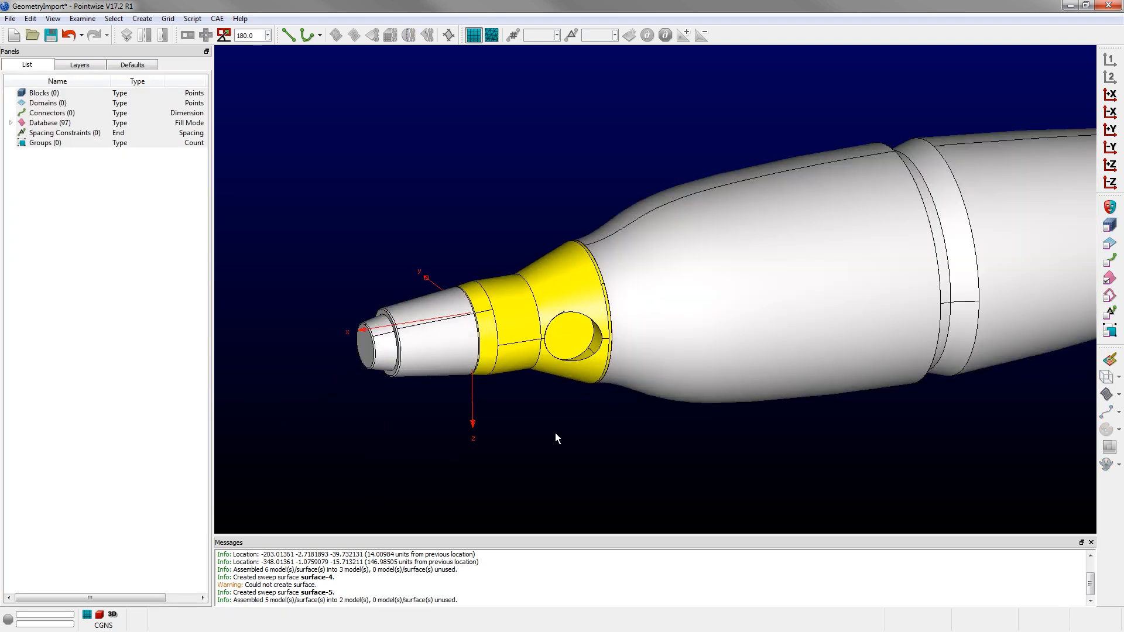
scroll(599, 269, "up", 3)
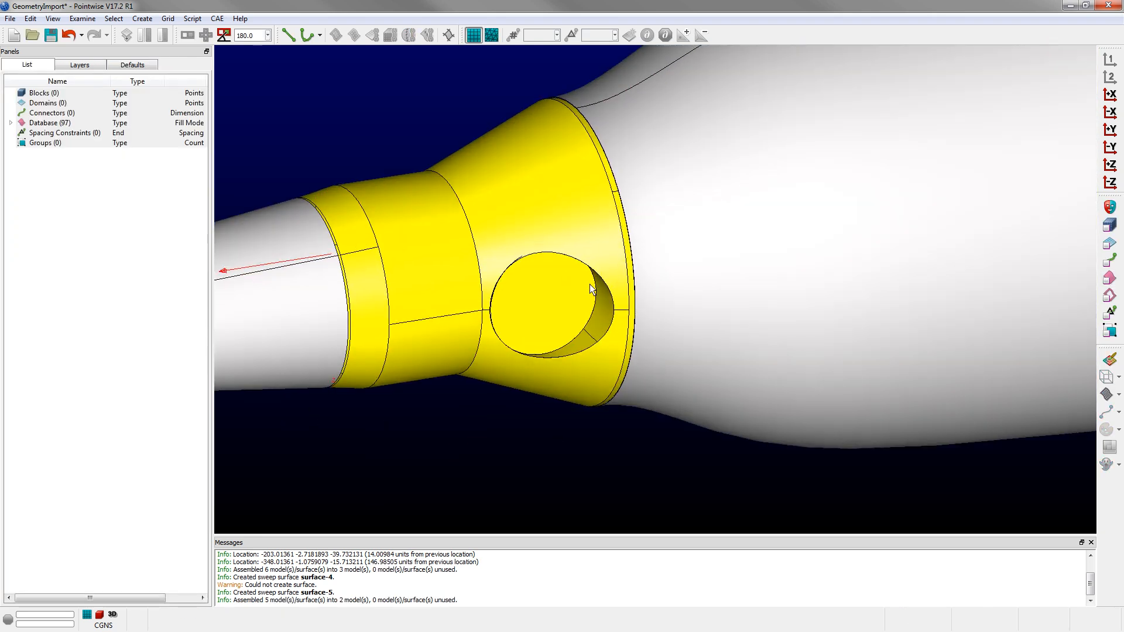
right_click_drag(482, 259, 569, 375, "ctrl")
right_click_drag(565, 323, 635, 317, "shift")
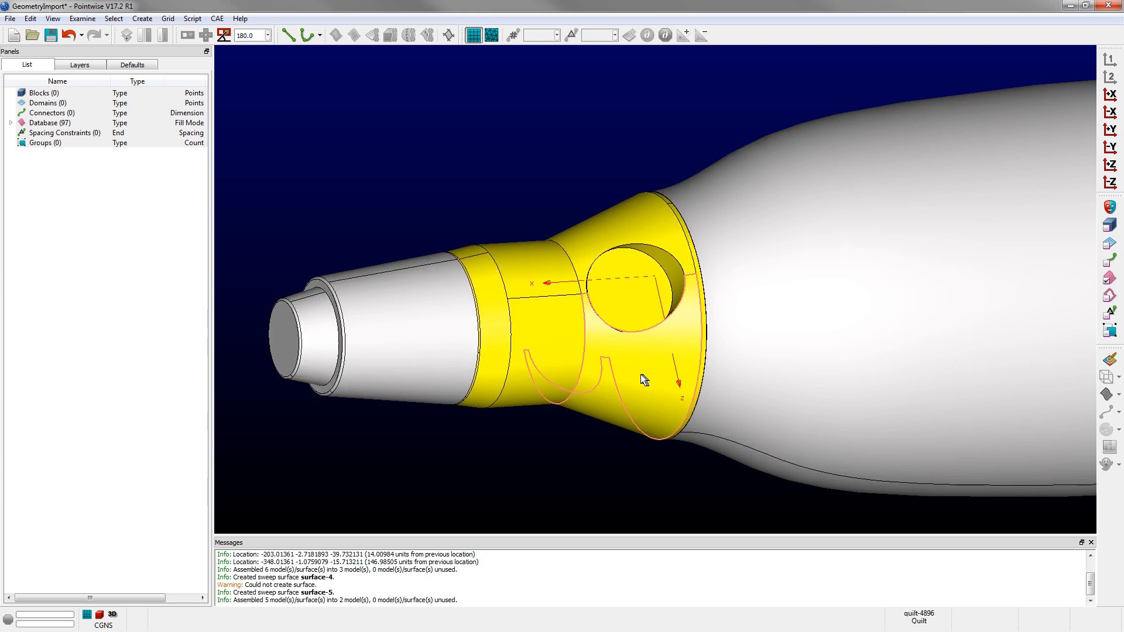
left_click(598, 372)
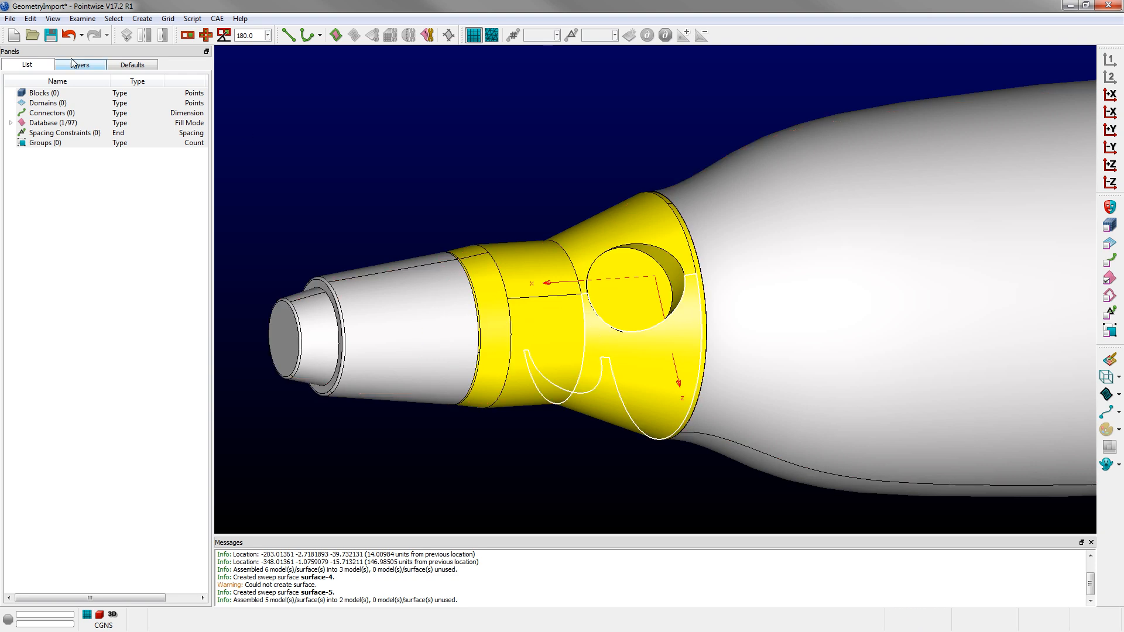
left_click(30, 18)
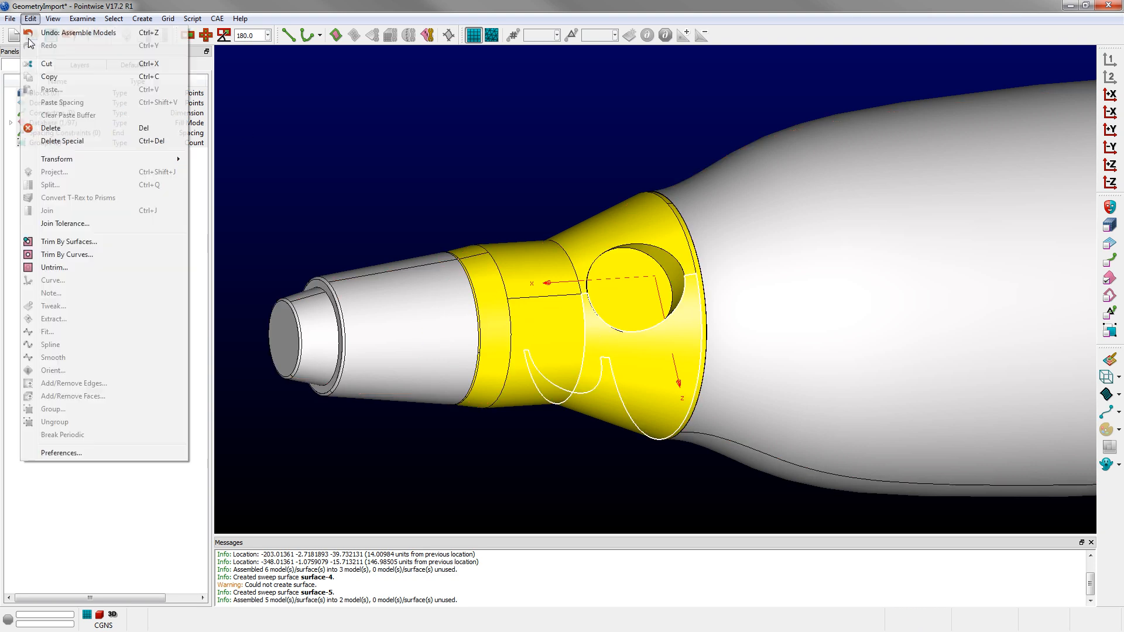
left_click(53, 268)
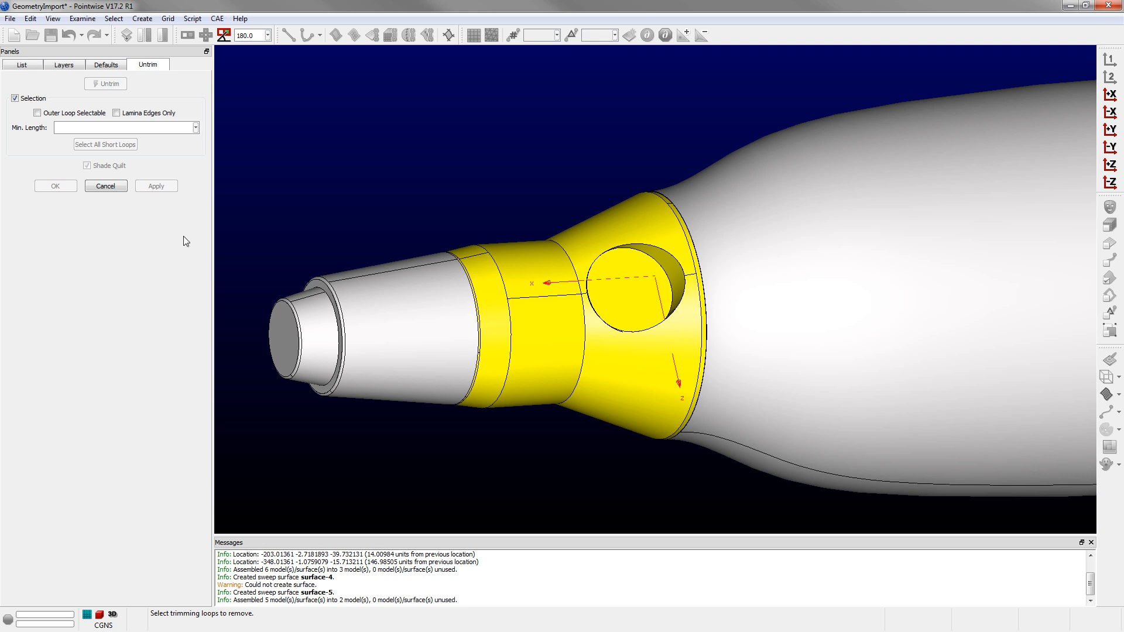
left_click(106, 186)
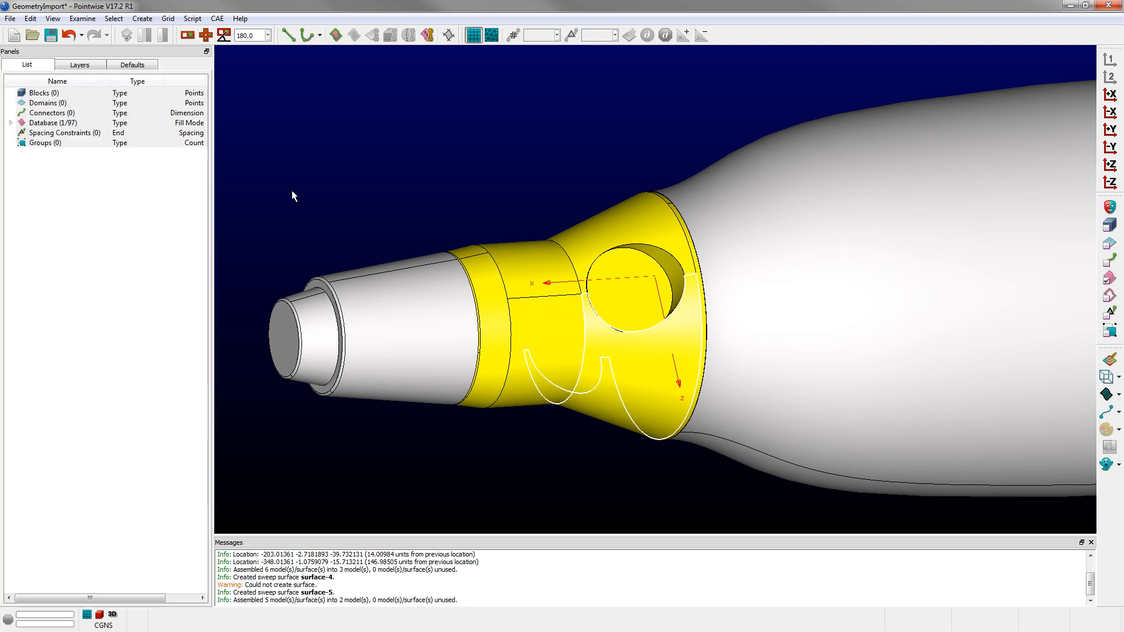
Step: Add the other half of the collar's conical section to the selection and assemble both halves into one quilt
left_click(592, 226)
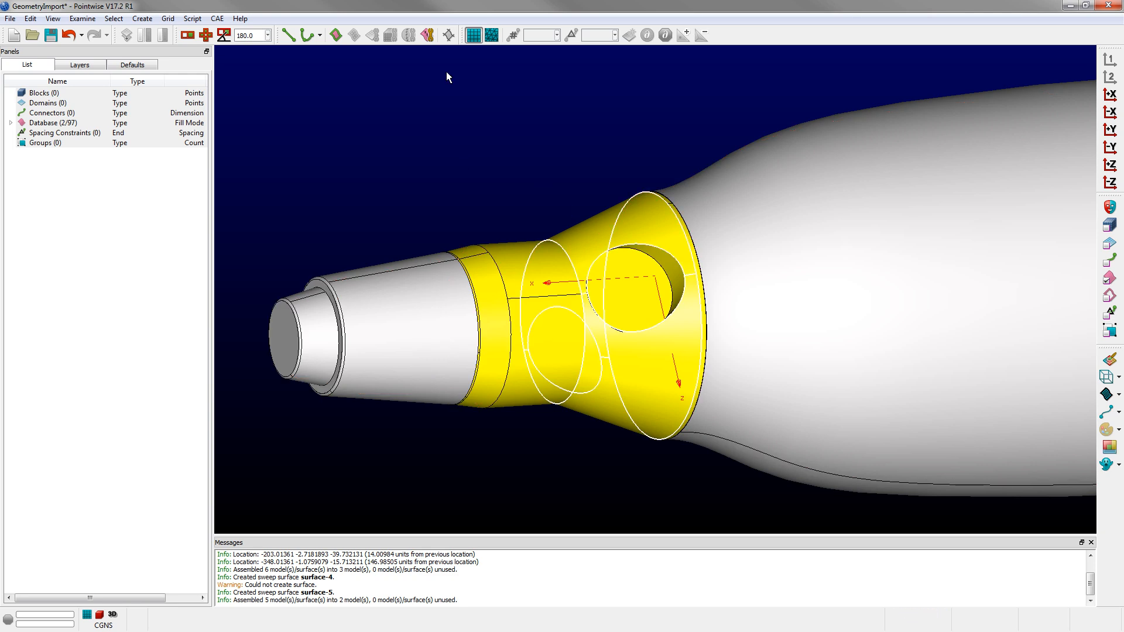
left_click(426, 36)
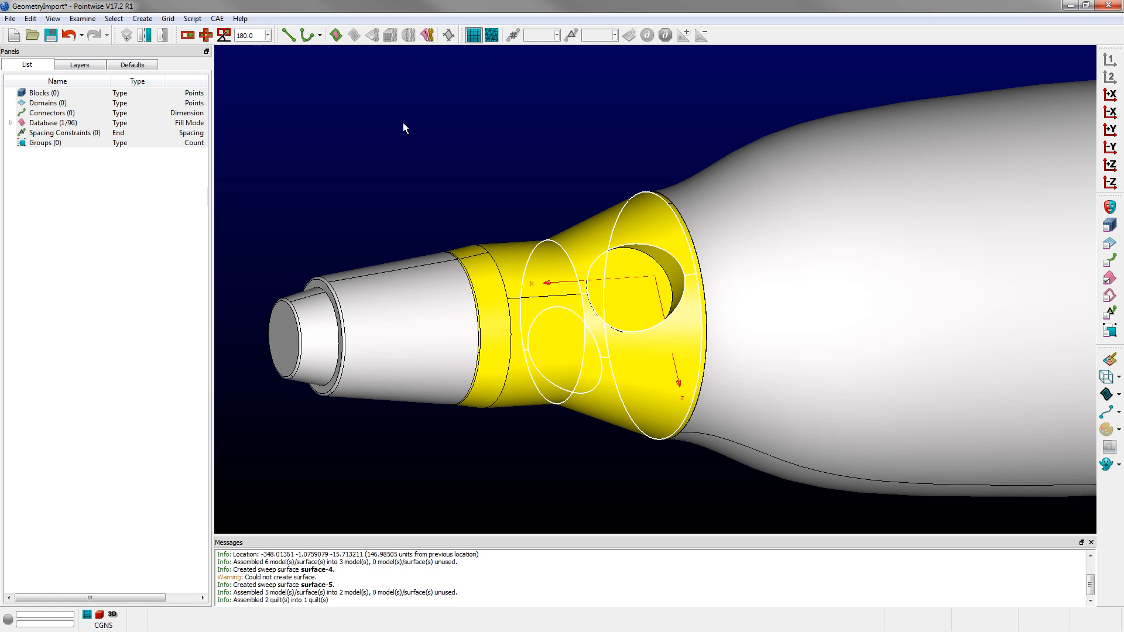
Step: Untrim the two circular recess loops on opposite sides of the collar's conical quilt, accepting that the model is split
left_click(31, 18)
key("Escape")
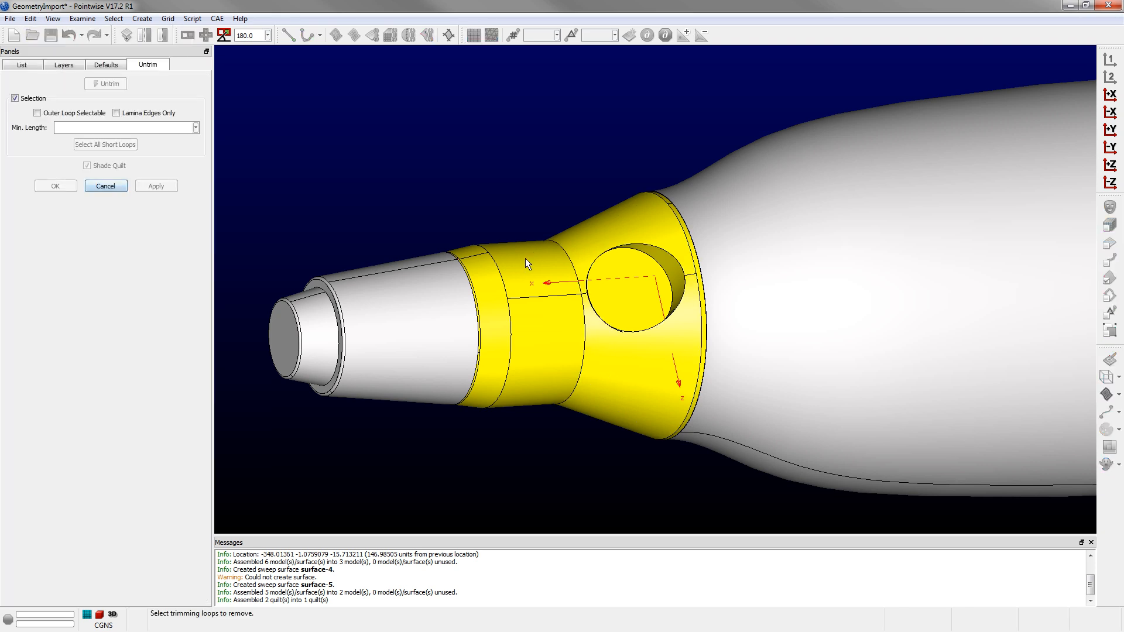
left_click(601, 315)
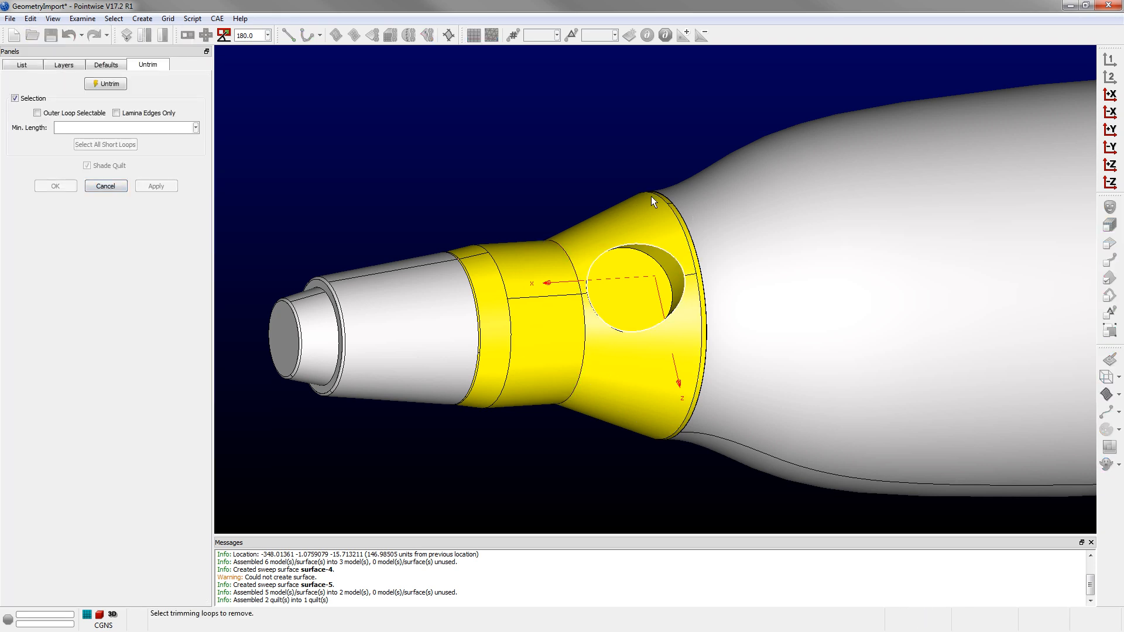
right_click_drag(651, 197, 578, 295)
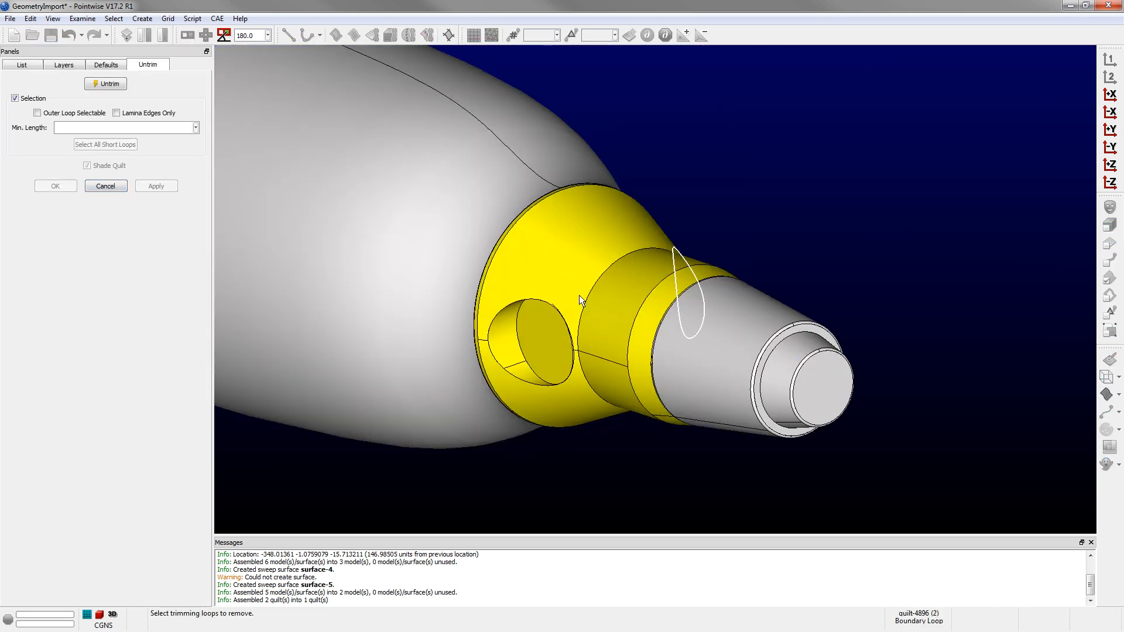
left_click(532, 300)
left_click(111, 84)
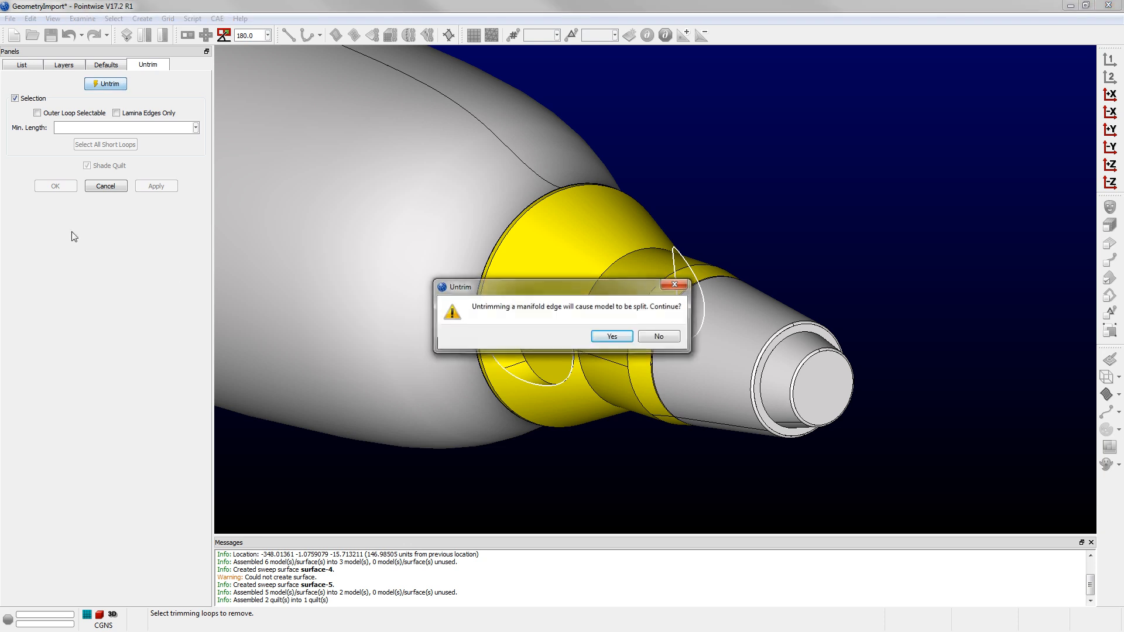
left_click(609, 337)
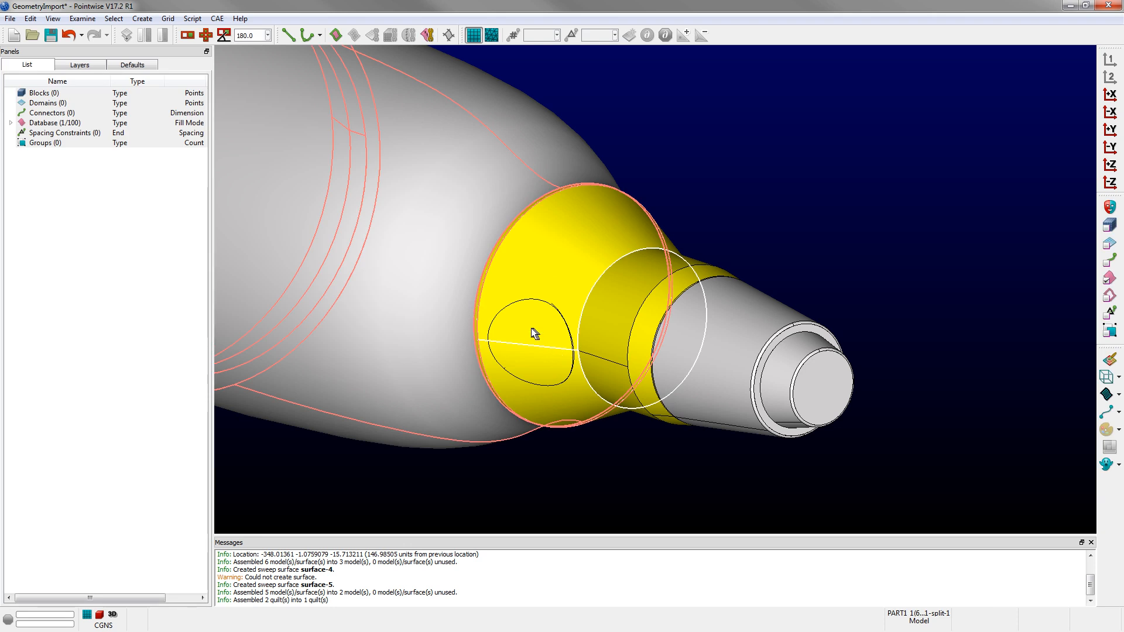
Step: Delete the leftover recess geometry inside both sides of the collar's conical section
key("Tab")
key("Tab")
key("Tab")
key("Tab")
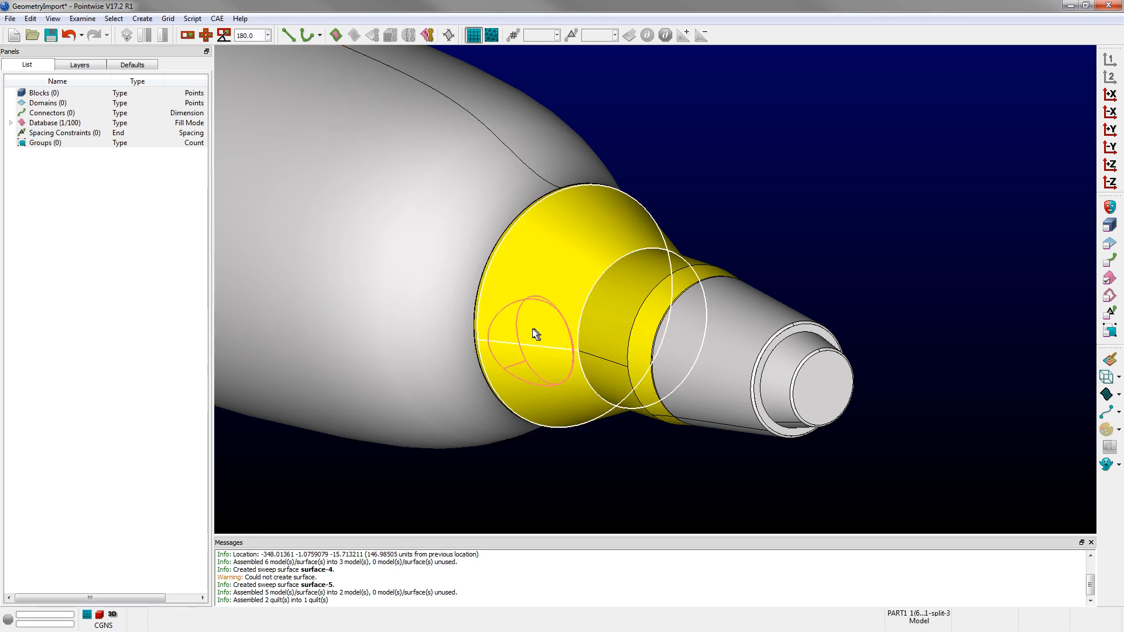
left_click(532, 329)
right_click_drag(931, 311, 542, 351, "ctrl")
left_click(627, 273)
key("Delete")
scroll(622, 417, "down", 3)
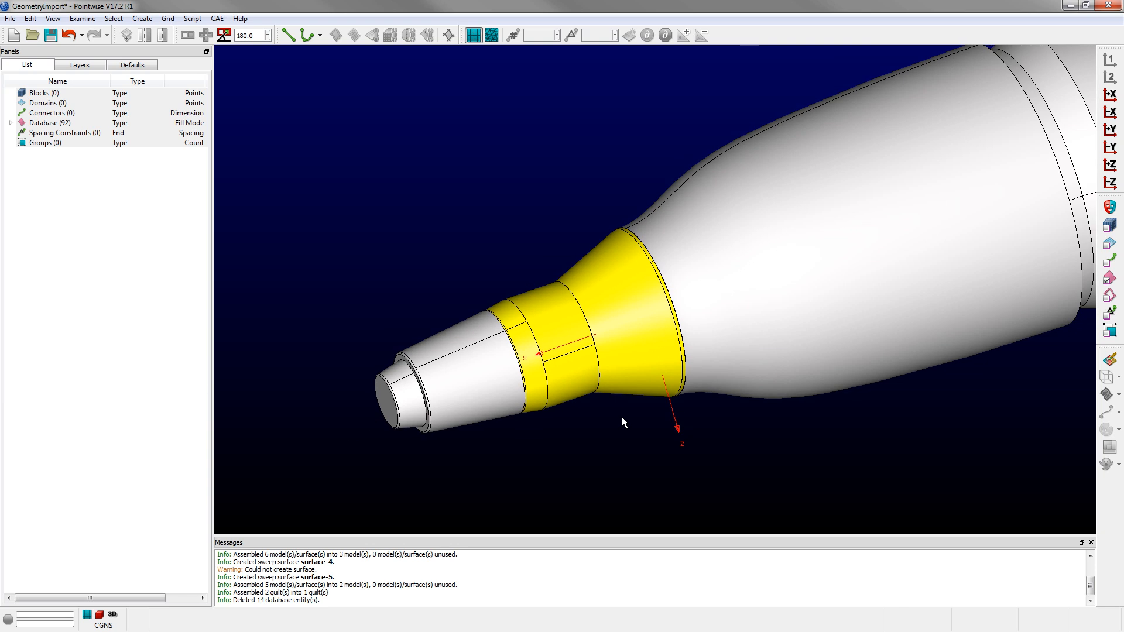
Step: Reassemble all remaining database entities into models with an edge tolerance of 0.15
key("ctrl+a")
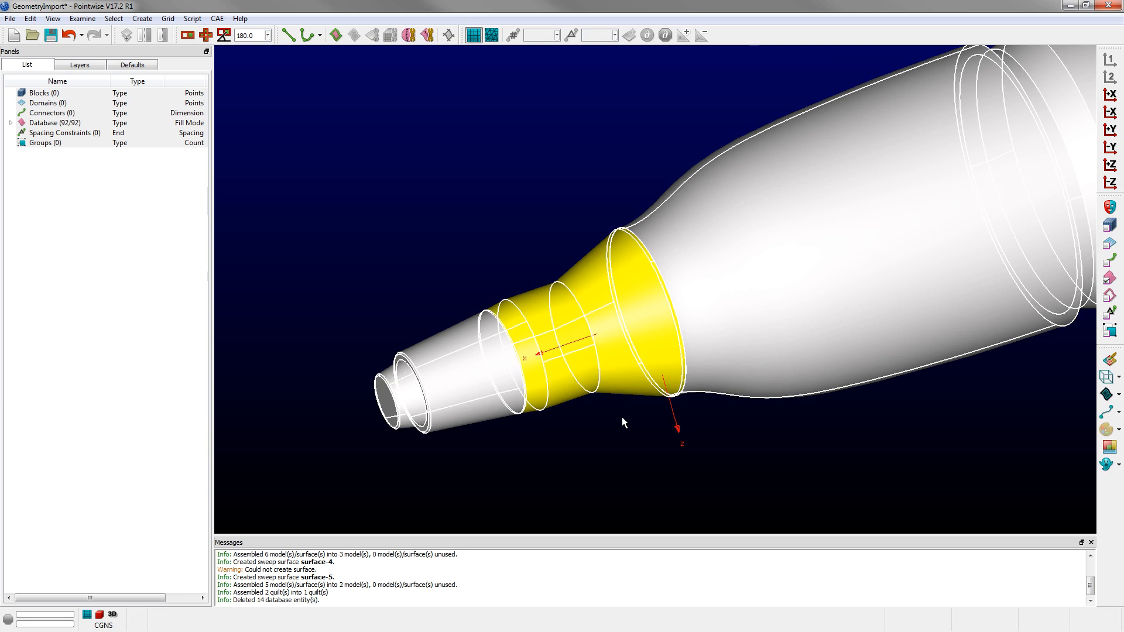
left_click(142, 18)
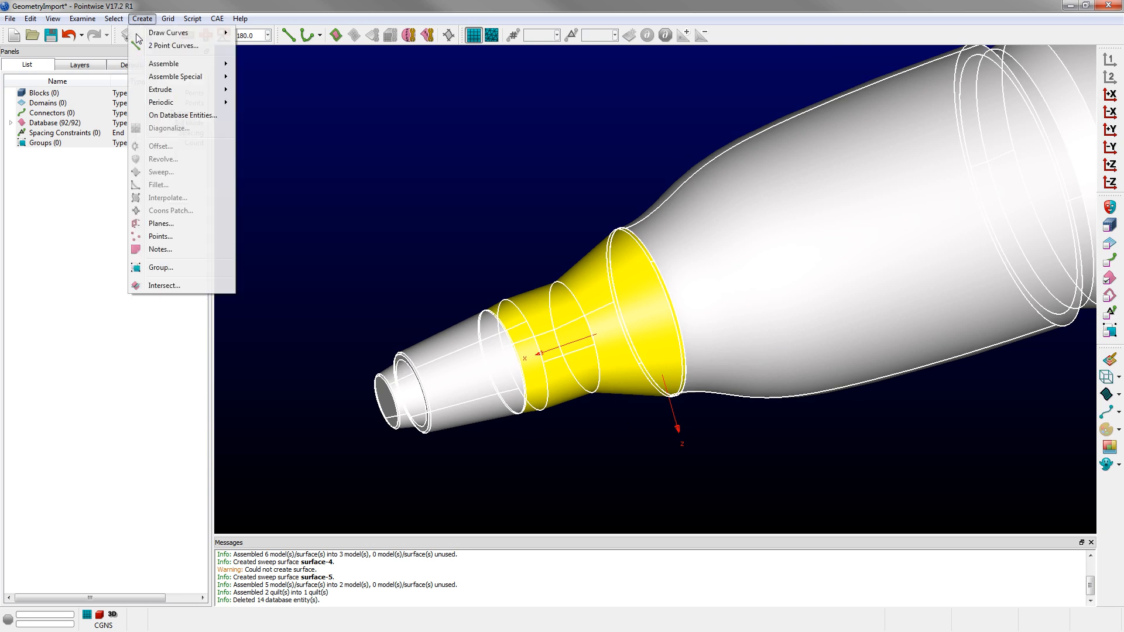
mouse_move(221, 63)
left_click(254, 80)
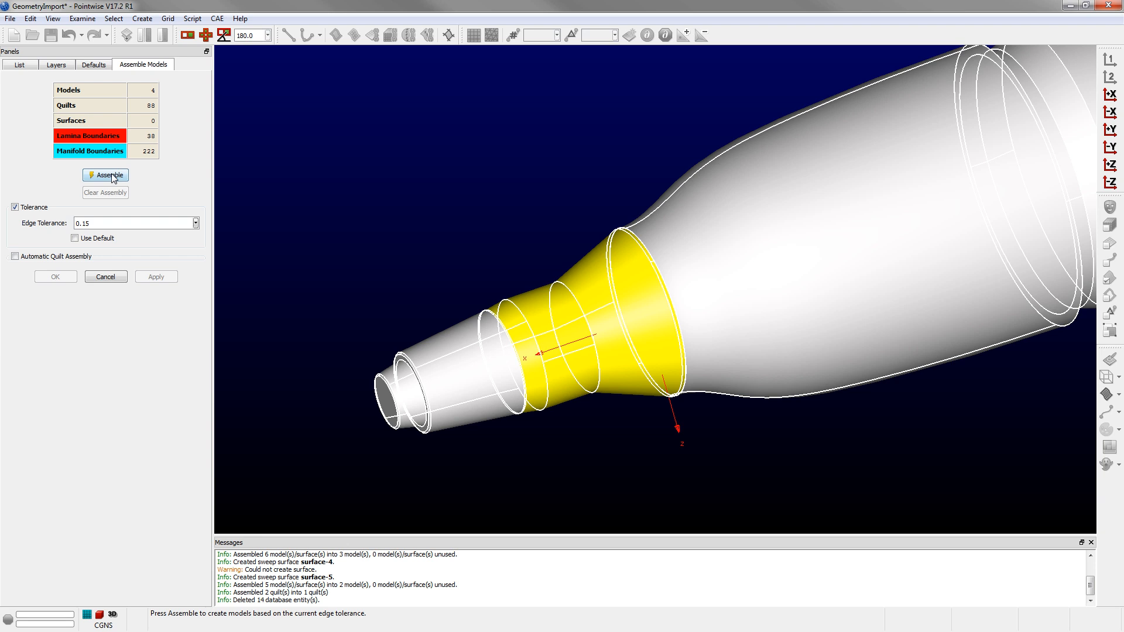
left_click(111, 176)
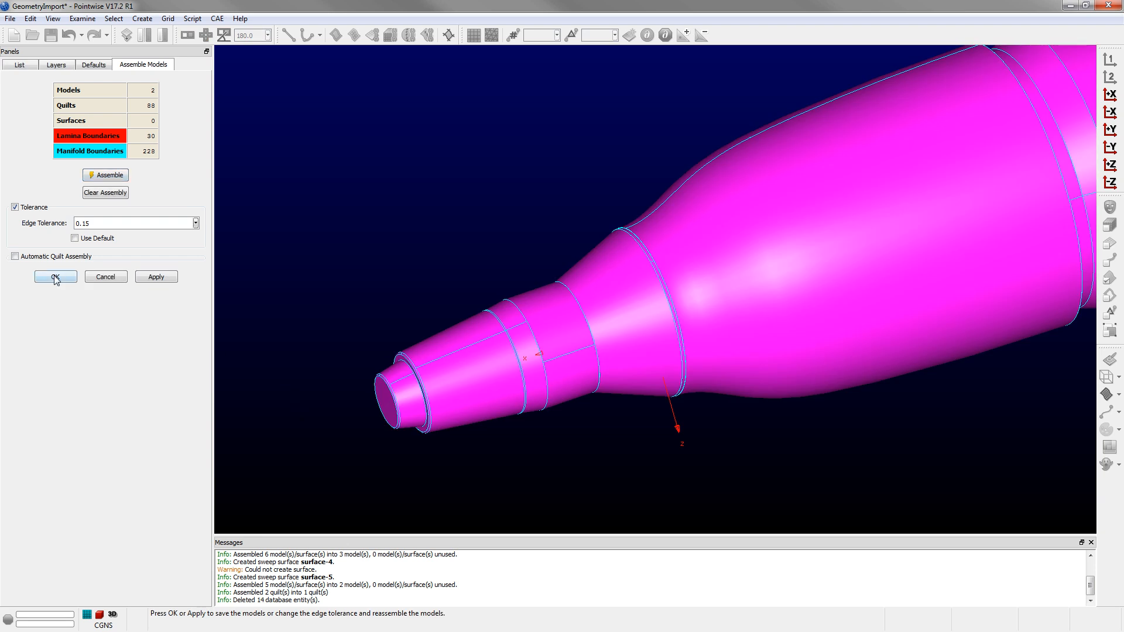
scroll(372, 385, "down", 3)
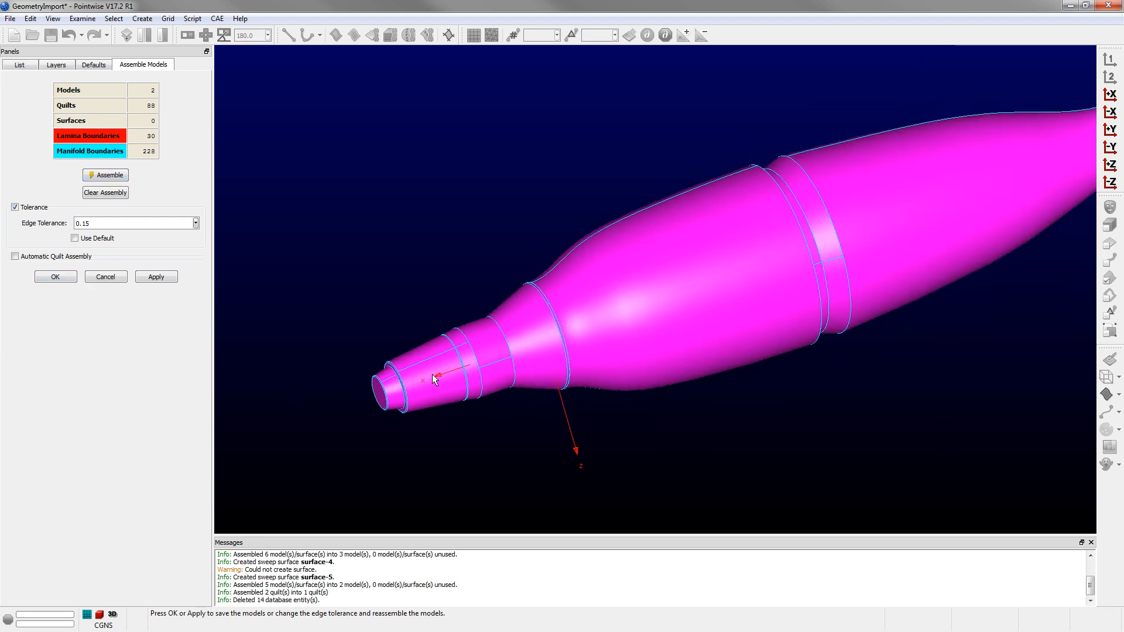
left_click(60, 275)
scroll(477, 430, "up", 3)
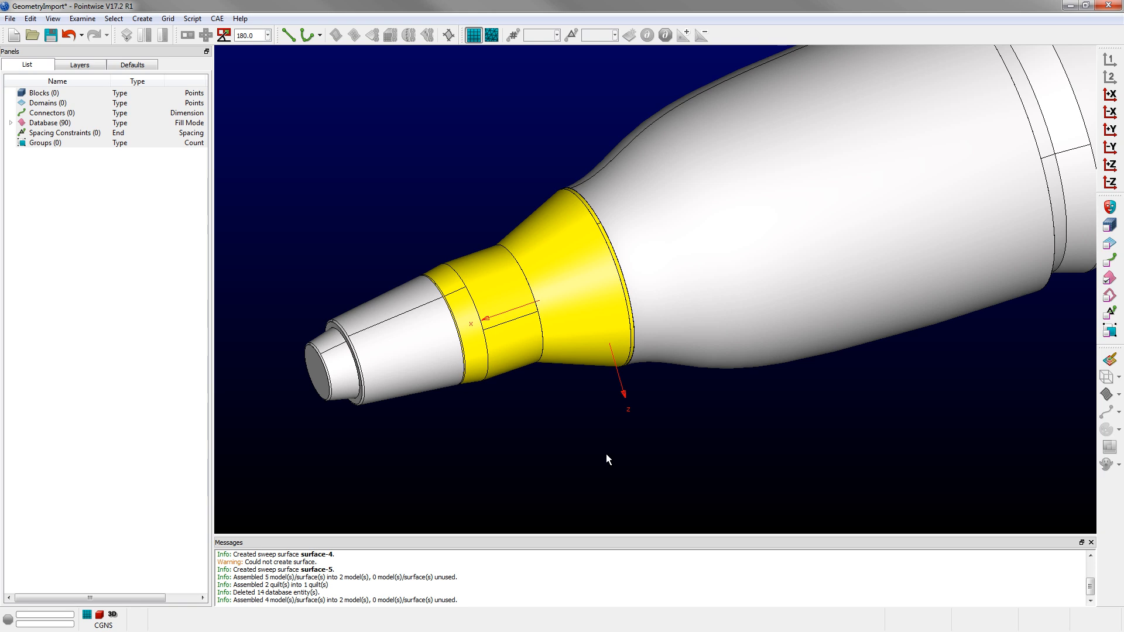
Step: Assemble the two half quilts of the perforated tail tube ahead of the fins into one quilt
scroll(546, 442, "down", 5)
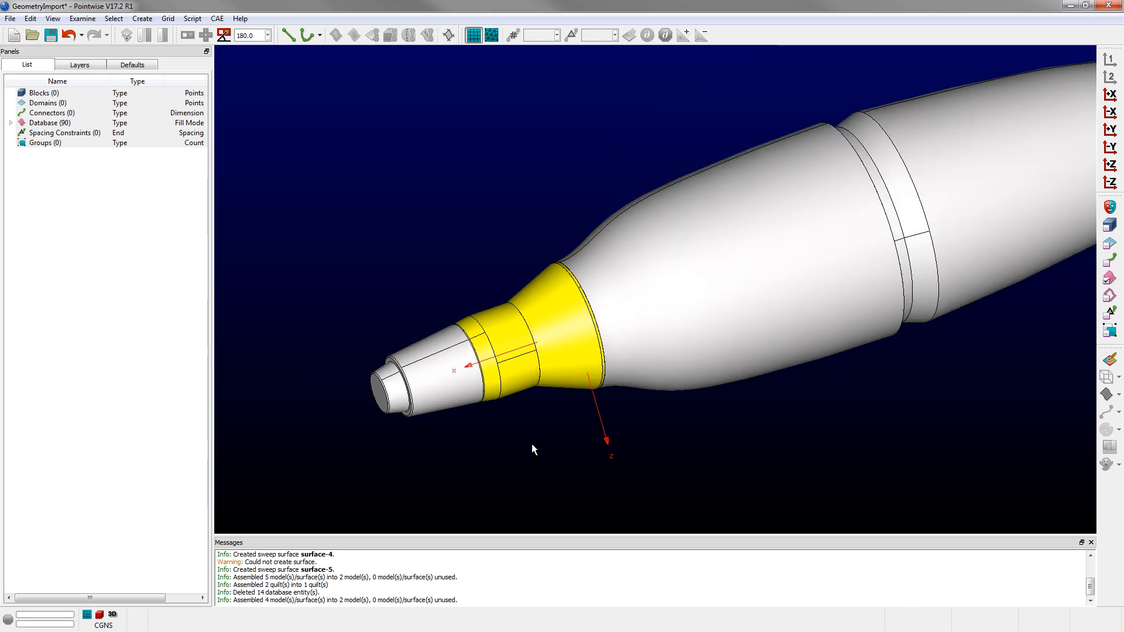
scroll(532, 444, "down", 2)
scroll(837, 293, "up", 10)
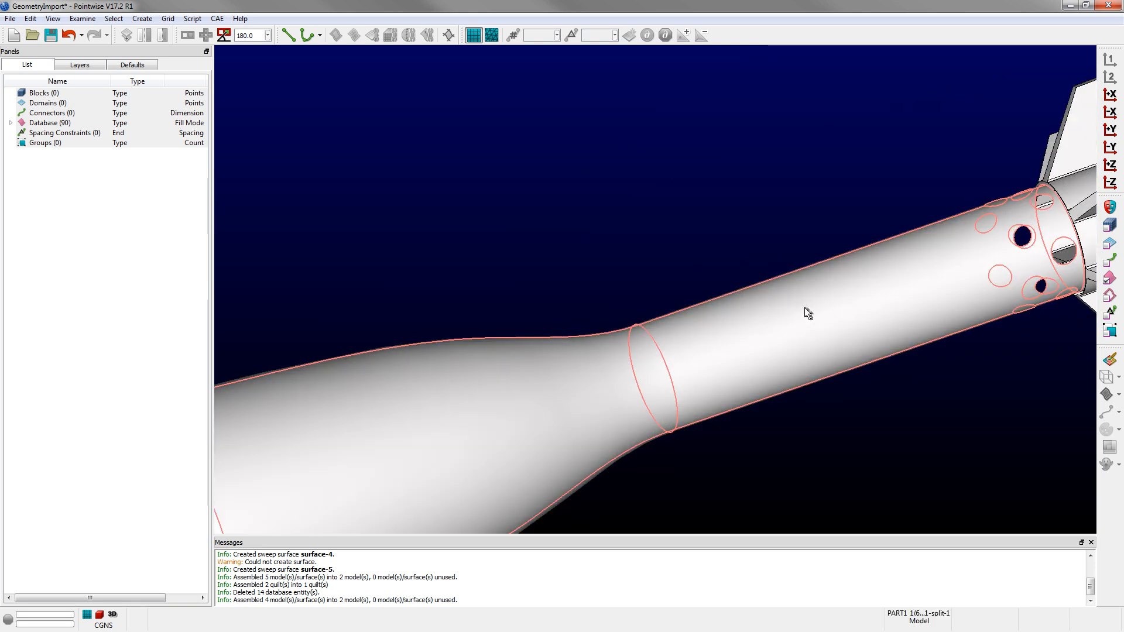
right_click(805, 308, "ctrl+shift")
right_click_drag(810, 328, 925, 307, "ctrl")
scroll(937, 281, "down", 3)
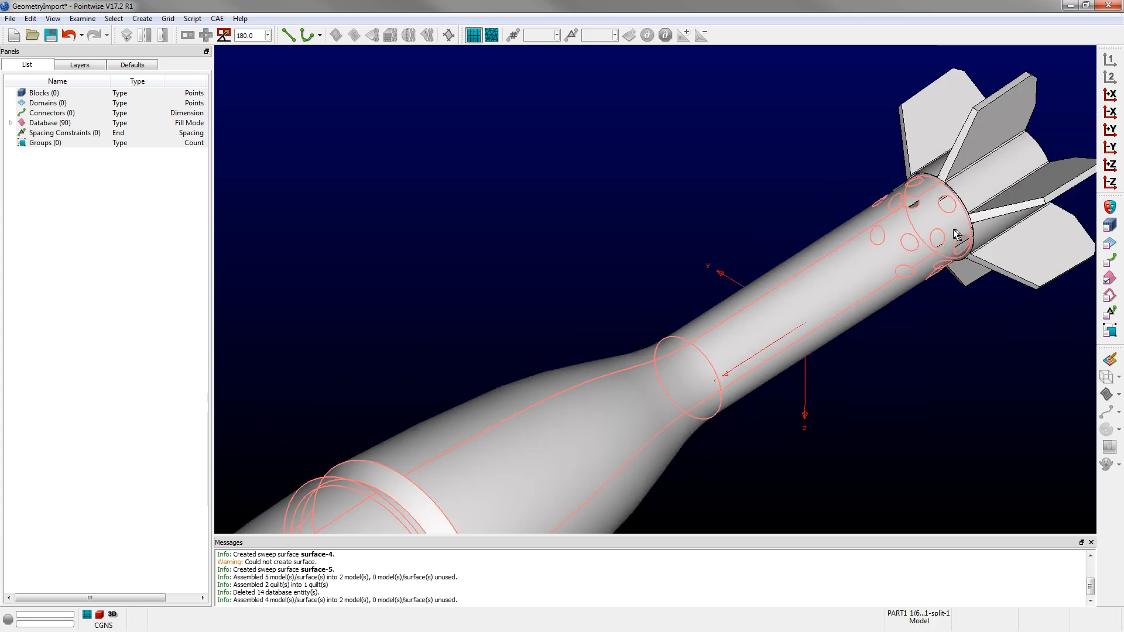
scroll(951, 234, "up", 6)
right_click_drag(797, 341, 796, 261, "shift")
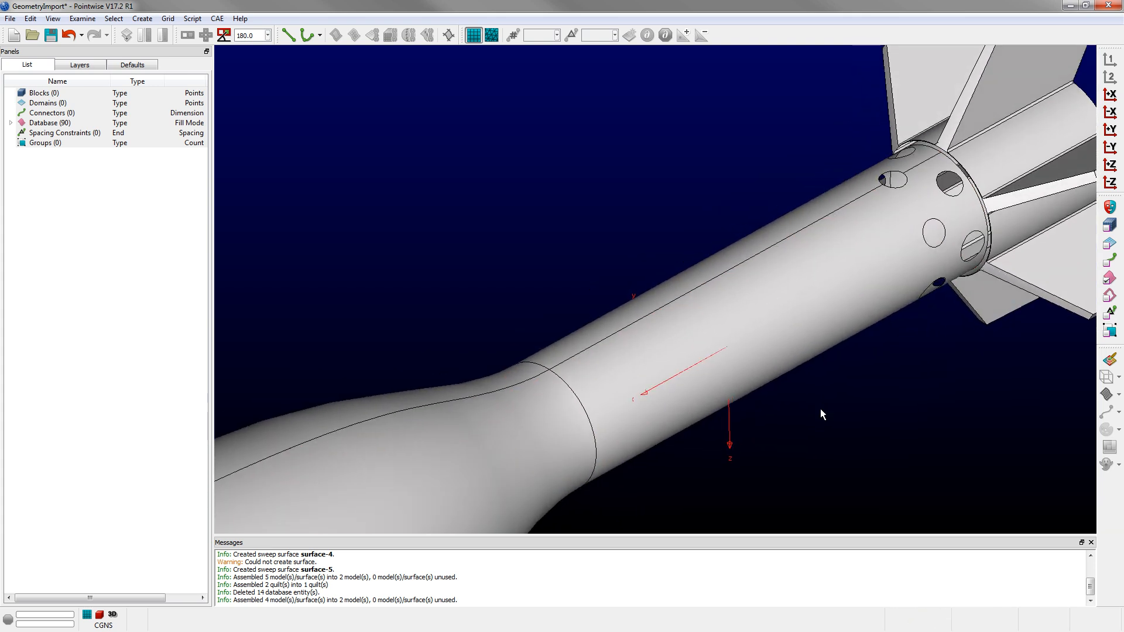
left_click(652, 396)
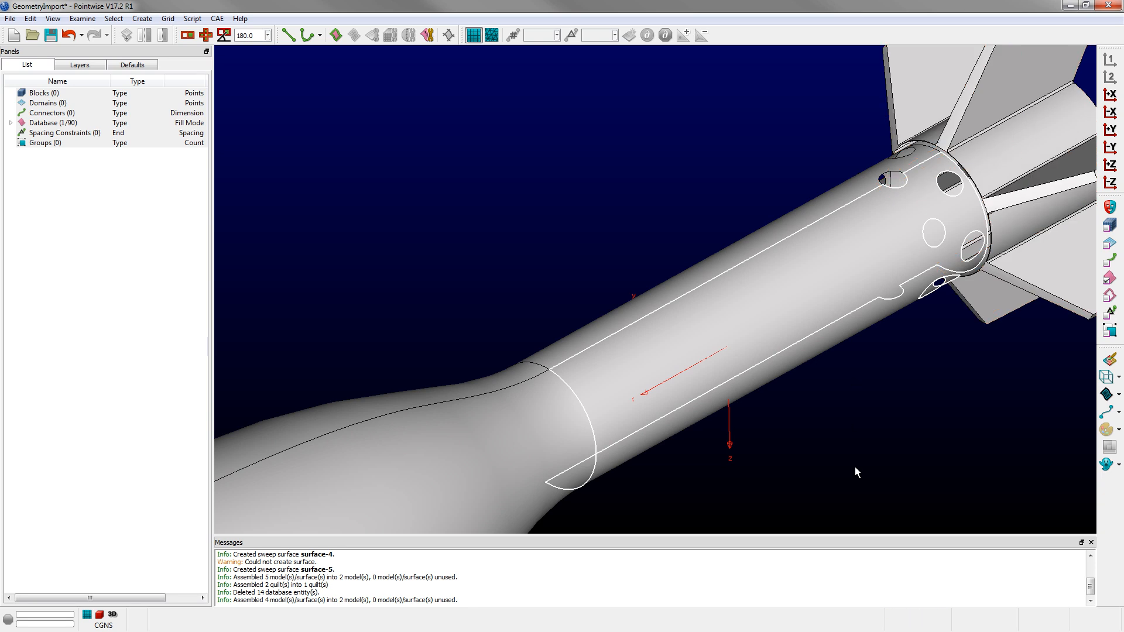
left_click(708, 266)
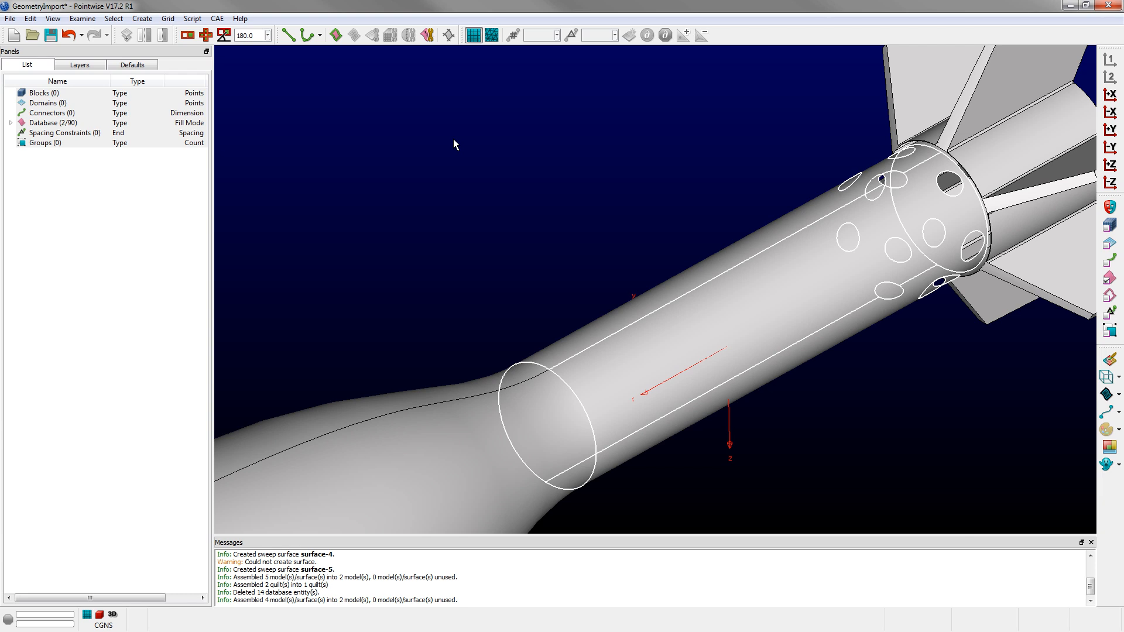
left_click(428, 42)
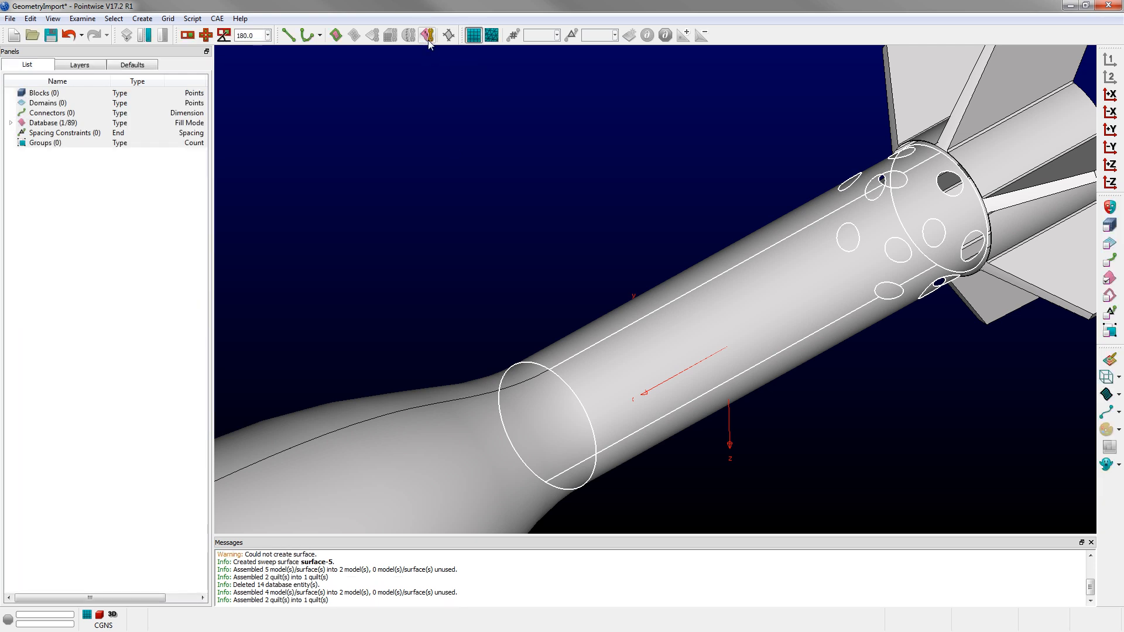
Step: Begin untrimming the tail tube and select its circular hole loops, excluding the boundary loops at the fin end
left_click(30, 18)
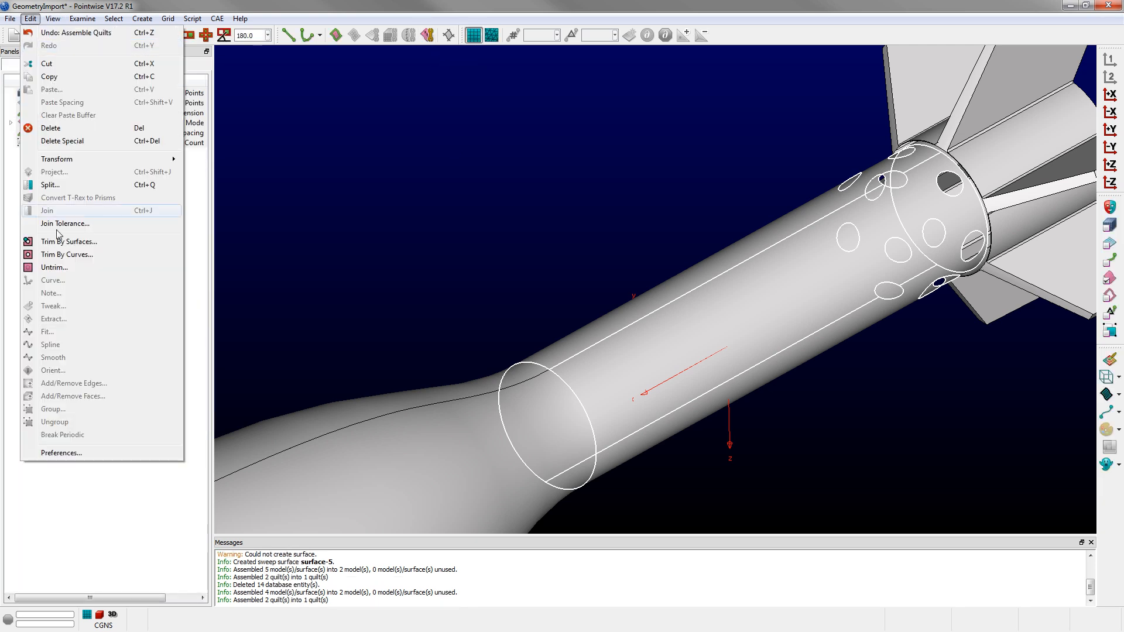
left_click(55, 267)
left_click_drag(786, 110, 1104, 408)
scroll(767, 482, "down", 2)
scroll(960, 269, "up", 5)
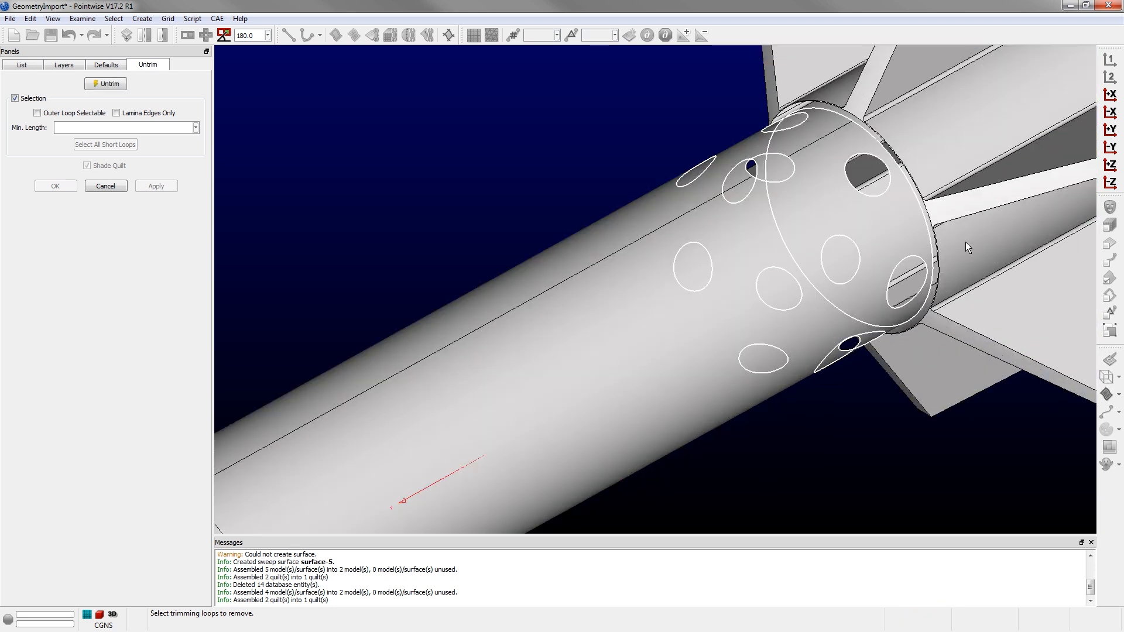
left_click(912, 191, "ctrl")
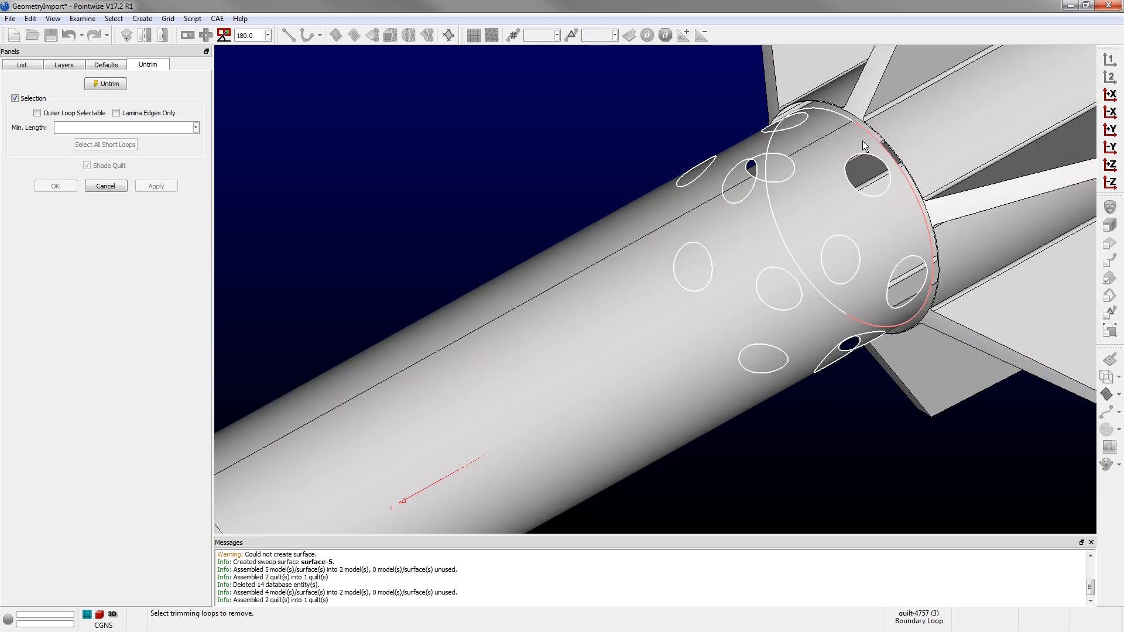
left_click(830, 110, "ctrl")
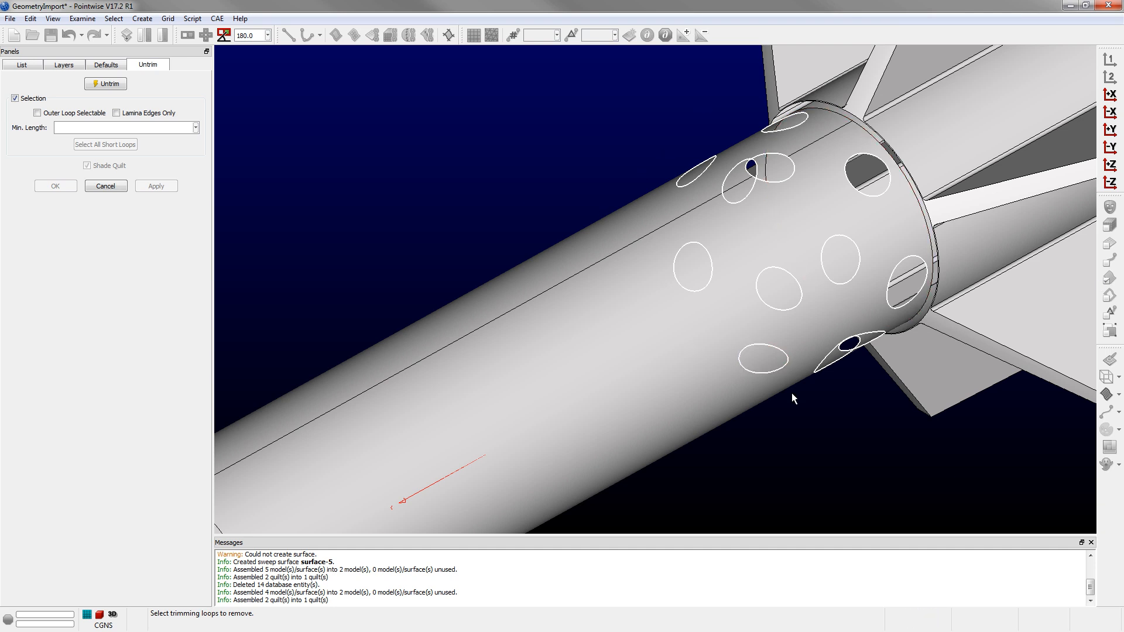
scroll(783, 373, "down", 2)
scroll(826, 318, "up", 2)
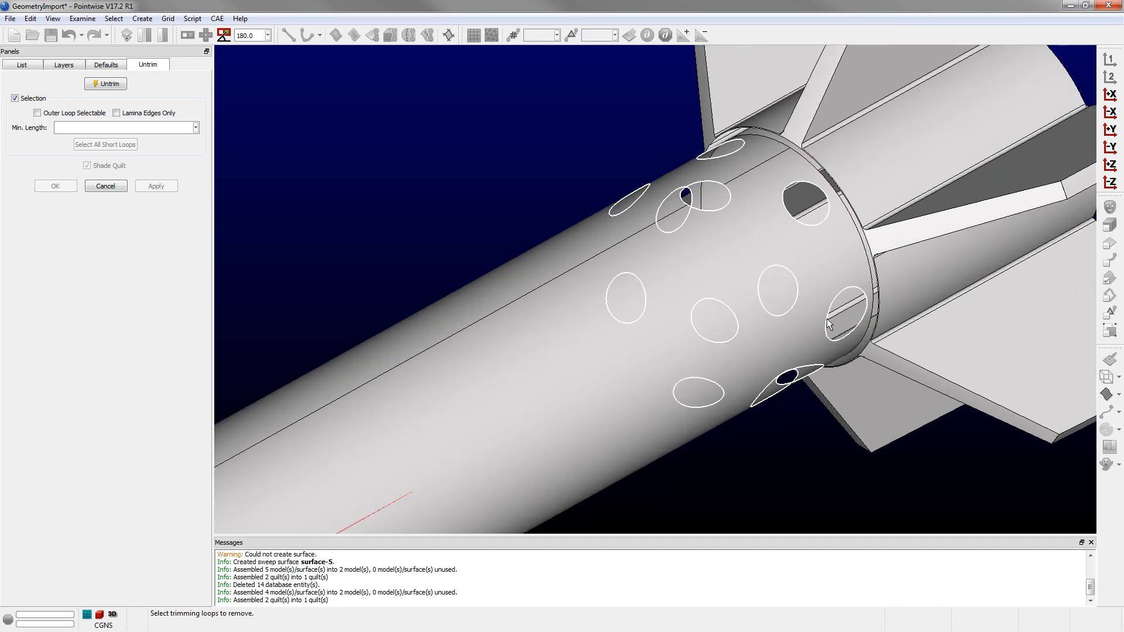
left_click(796, 452)
scroll(814, 401, "down", 2)
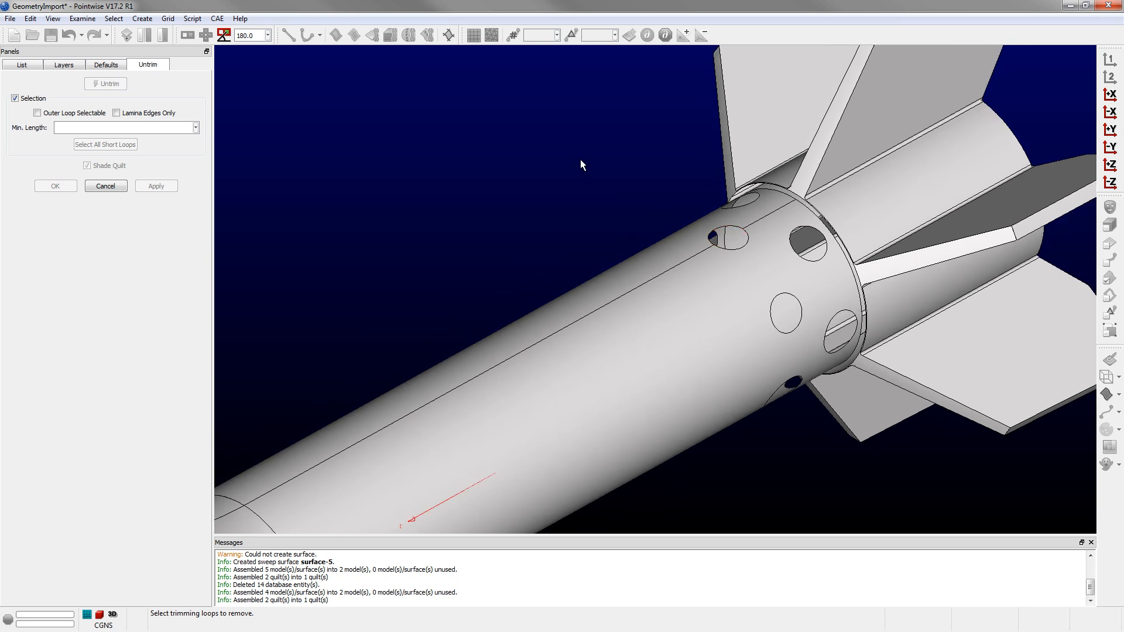
Step: Untrim all the circular hole loops on the tail tube, excluding its fin-end boundary loops, and accept the result
left_click_drag(544, 135, 910, 494)
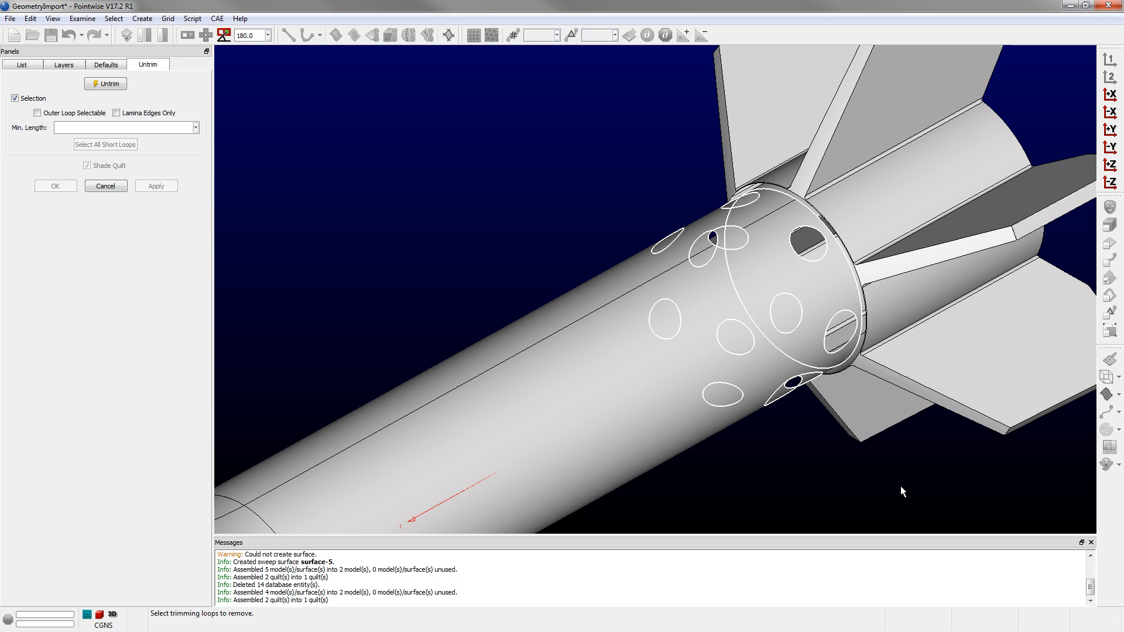
left_click(812, 210)
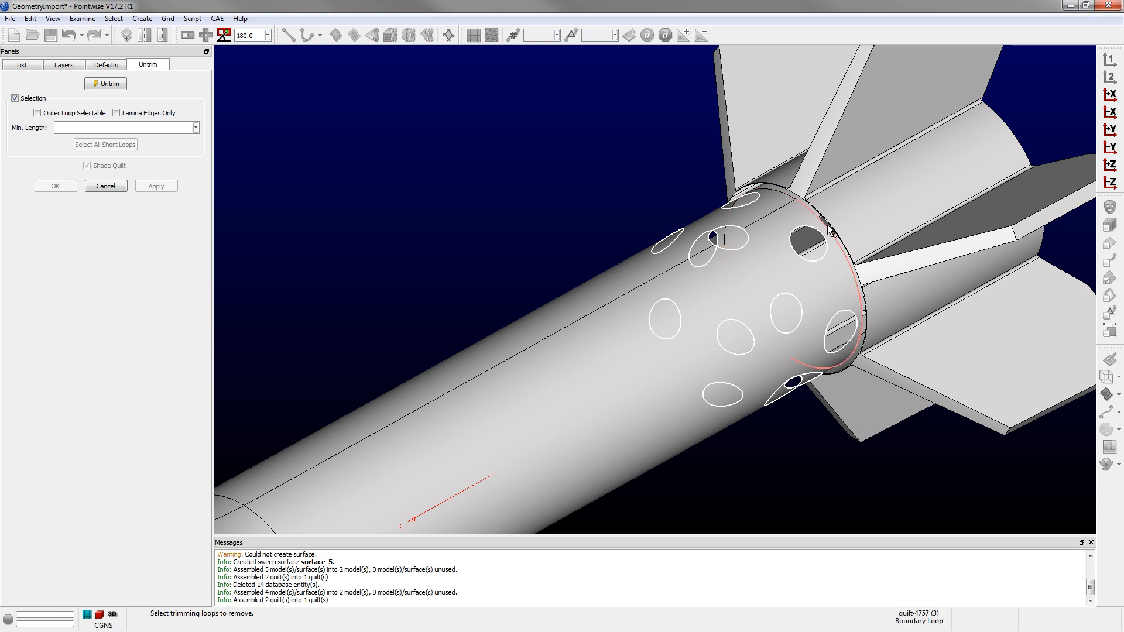
scroll(826, 226, "down", 1)
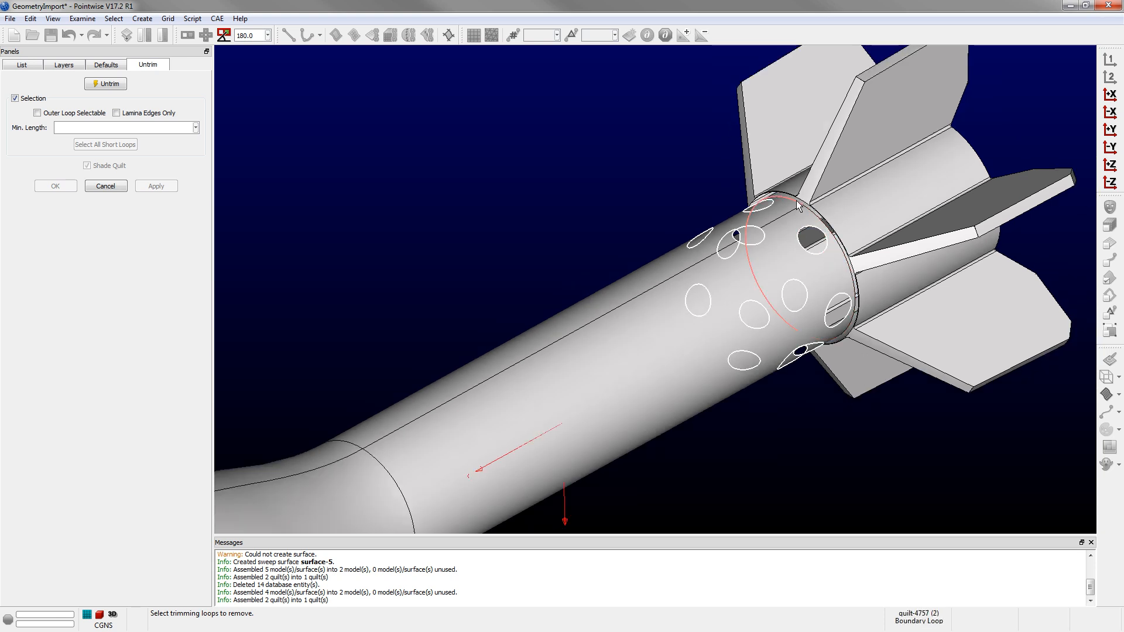
scroll(715, 279, "down", 1)
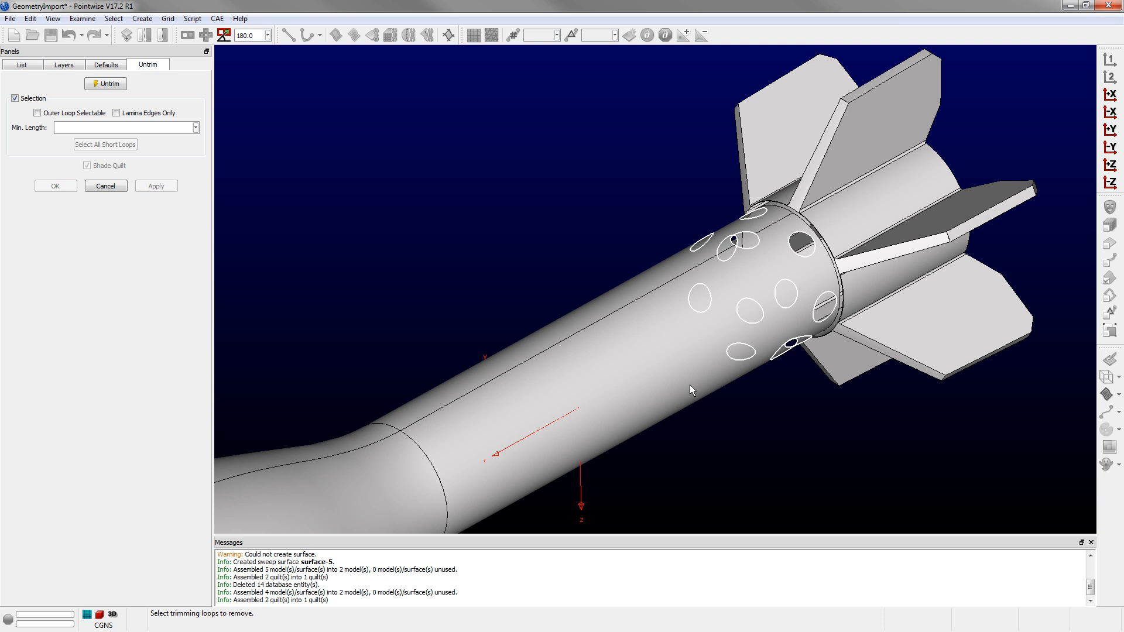
left_click(106, 83)
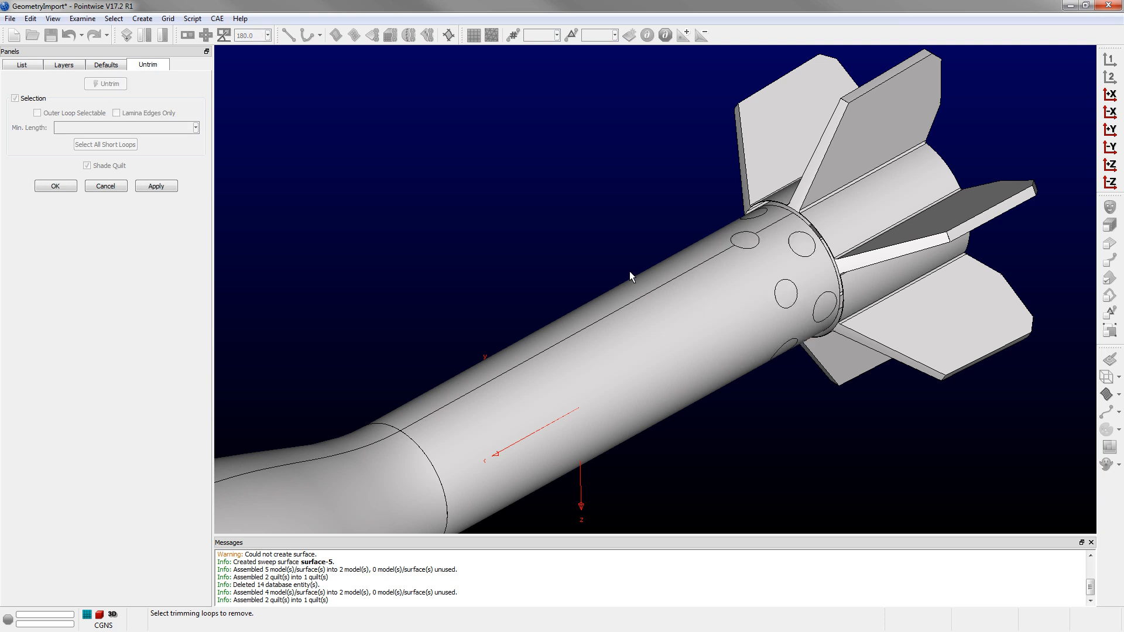
left_click(72, 186)
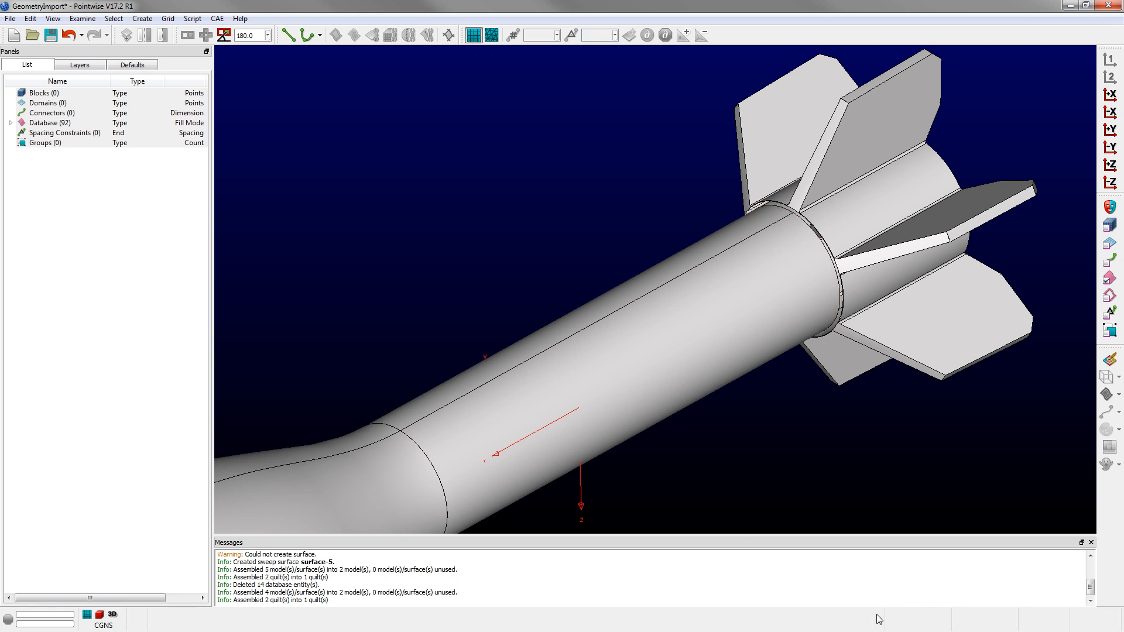
Step: Delete the overlapping split-off model lying along the tail tube ahead of the fins
left_click(641, 360)
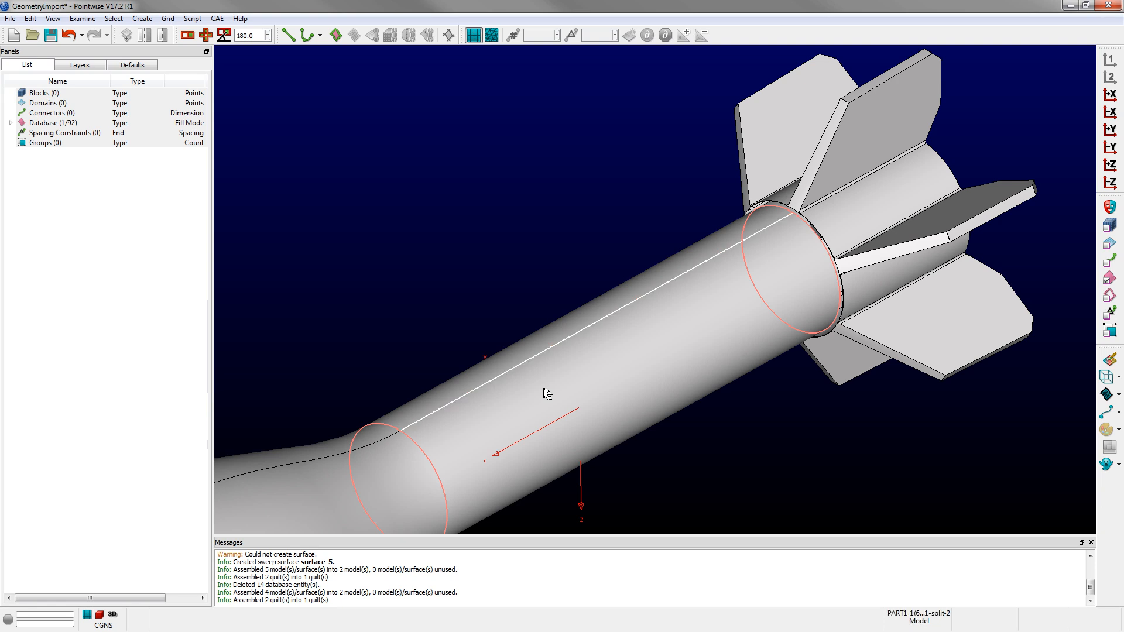
key("Delete")
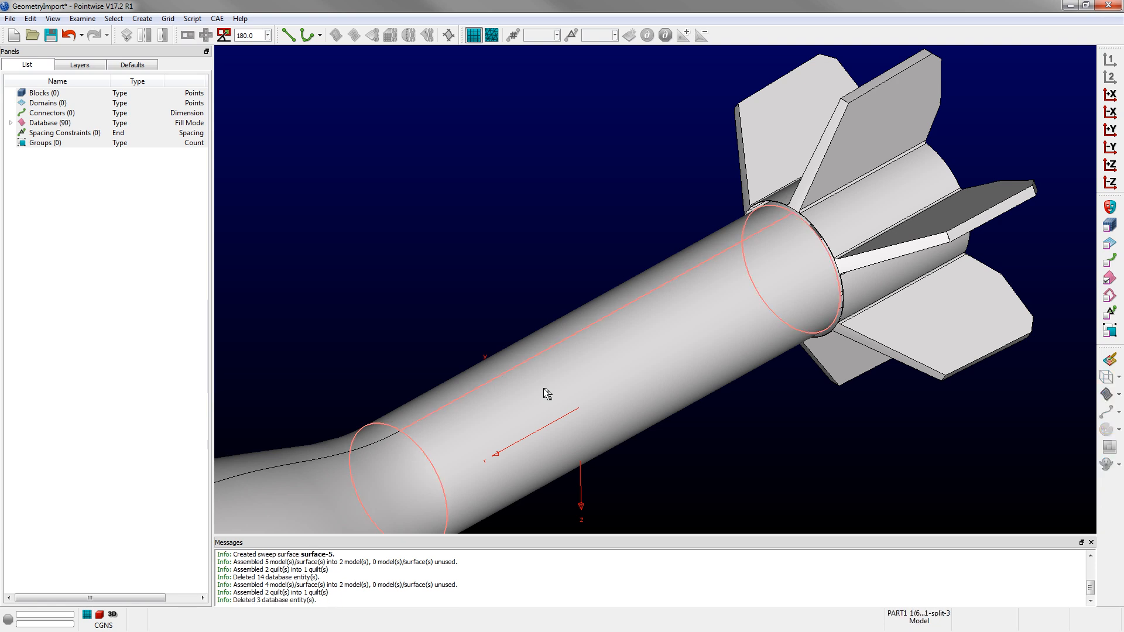
Step: Reassemble all database entities of the shell into models with an edge tolerance of 0.15 and accept the assembly
scroll(1019, 188, "down", 5)
scroll(1020, 185, "down", 1)
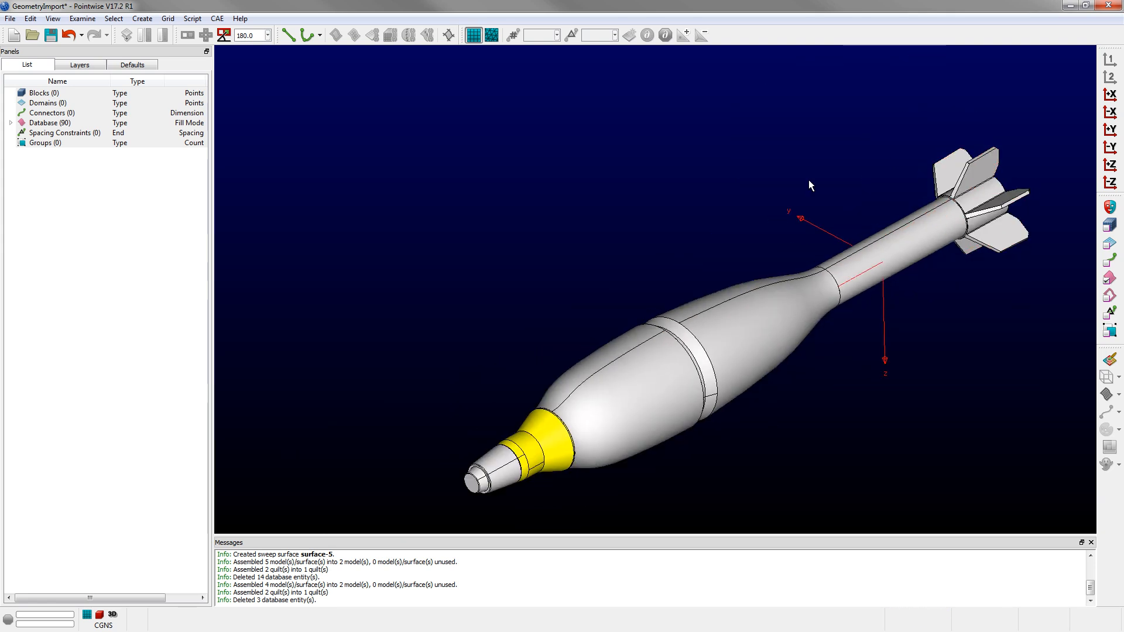
key("ctrl+a")
left_click(168, 18)
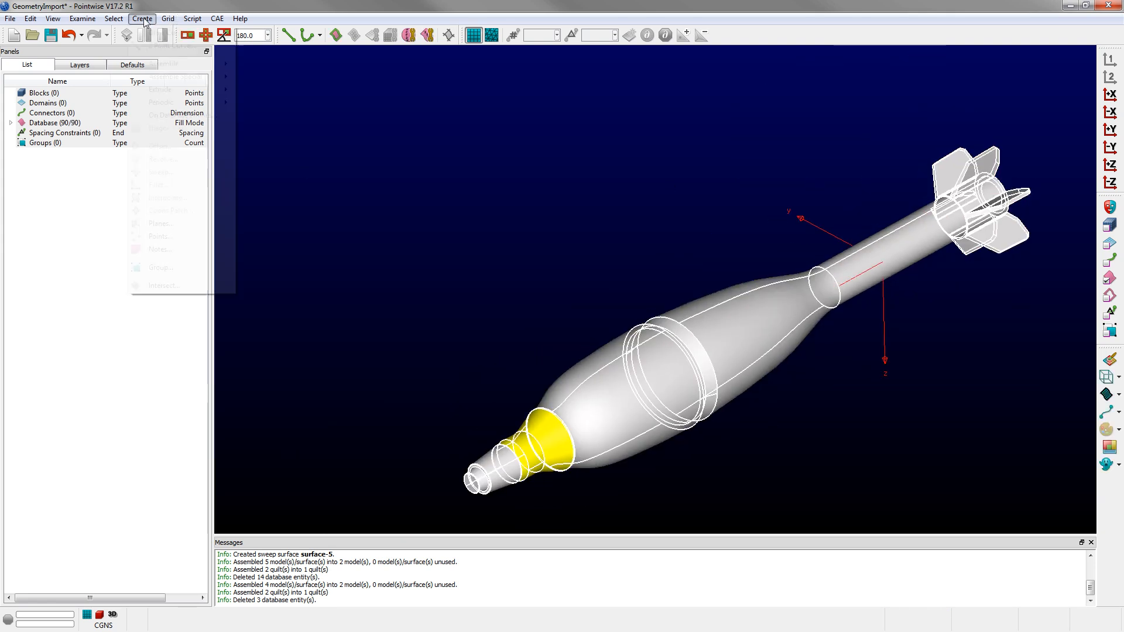
mouse_move(171, 66)
left_click(275, 79)
left_click(109, 175)
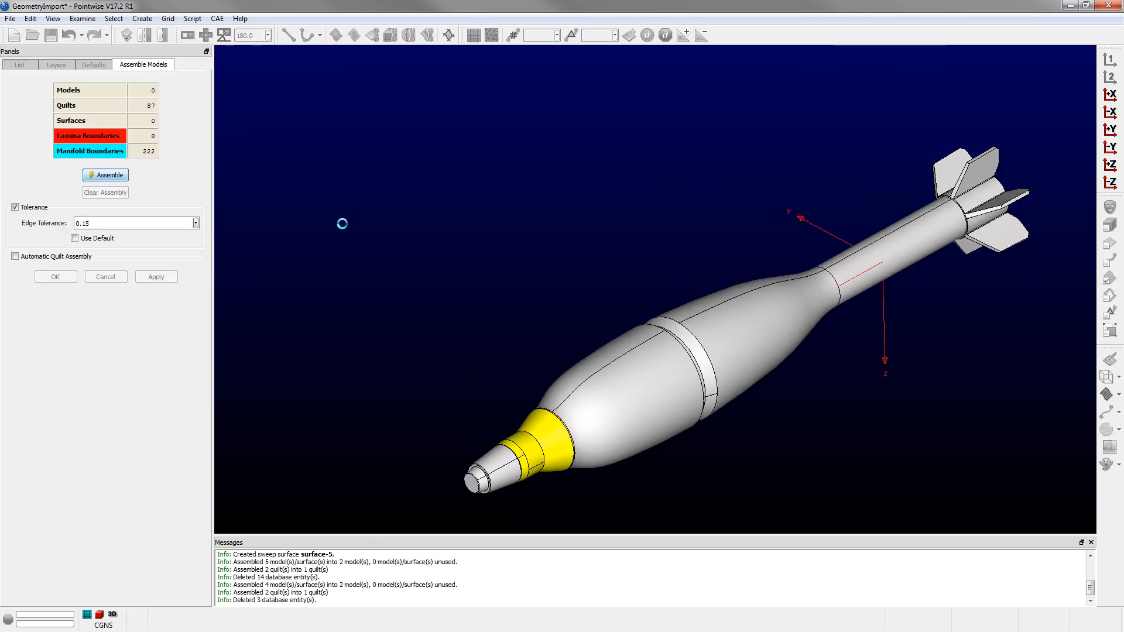
scroll(879, 425, "up", 2)
scroll(614, 233, "down", 1)
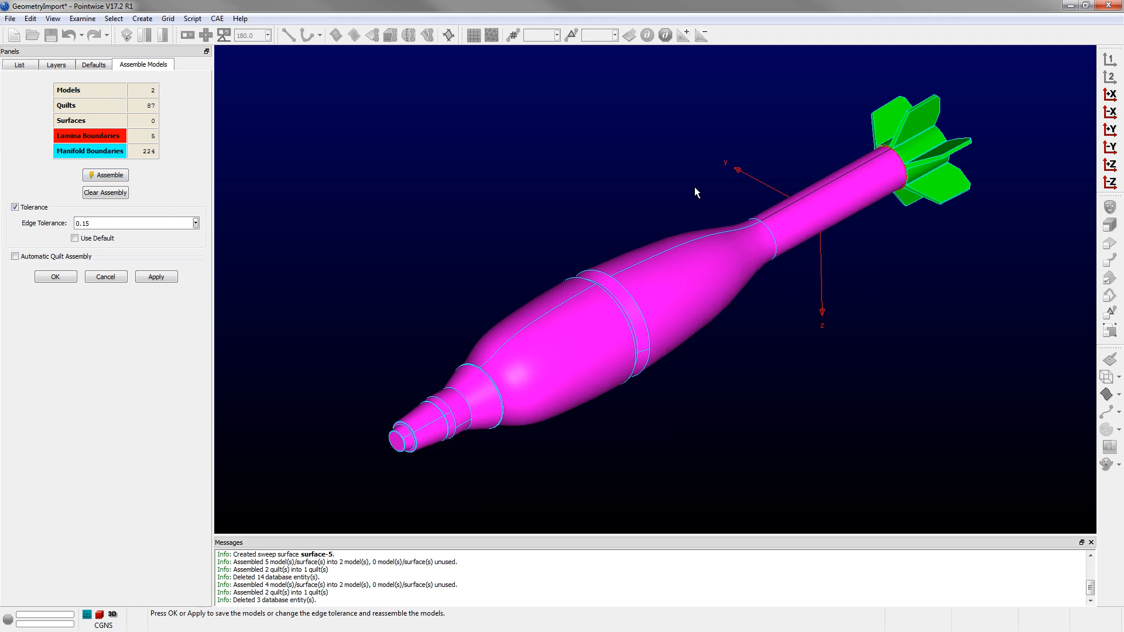
scroll(846, 152, "up", 4)
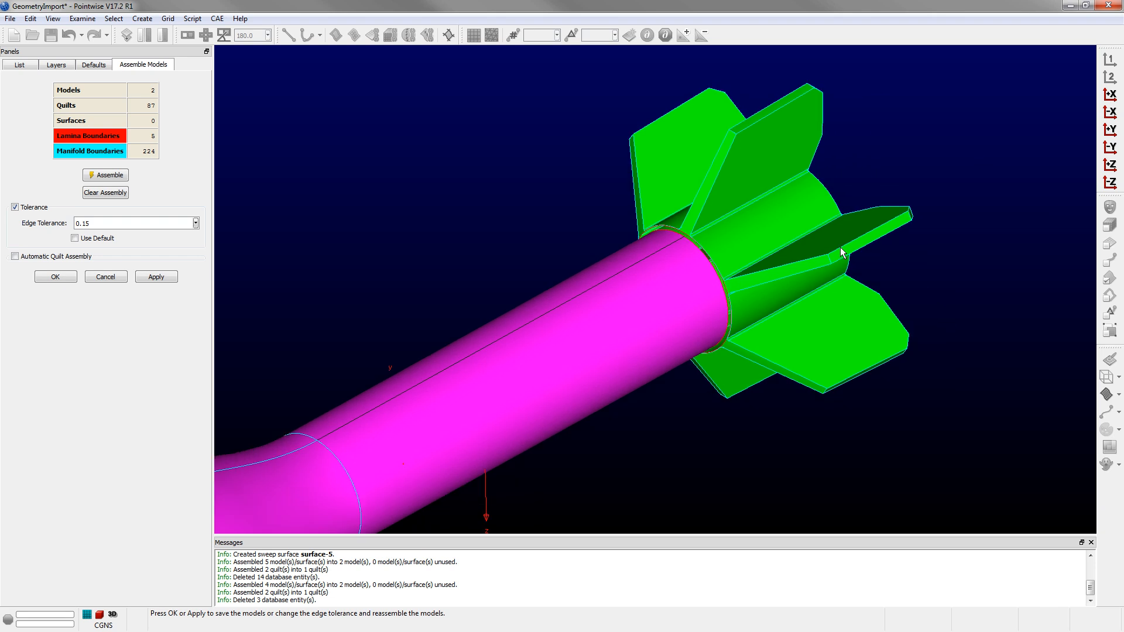
scroll(849, 257, "up", 1)
scroll(610, 329, "down", 1)
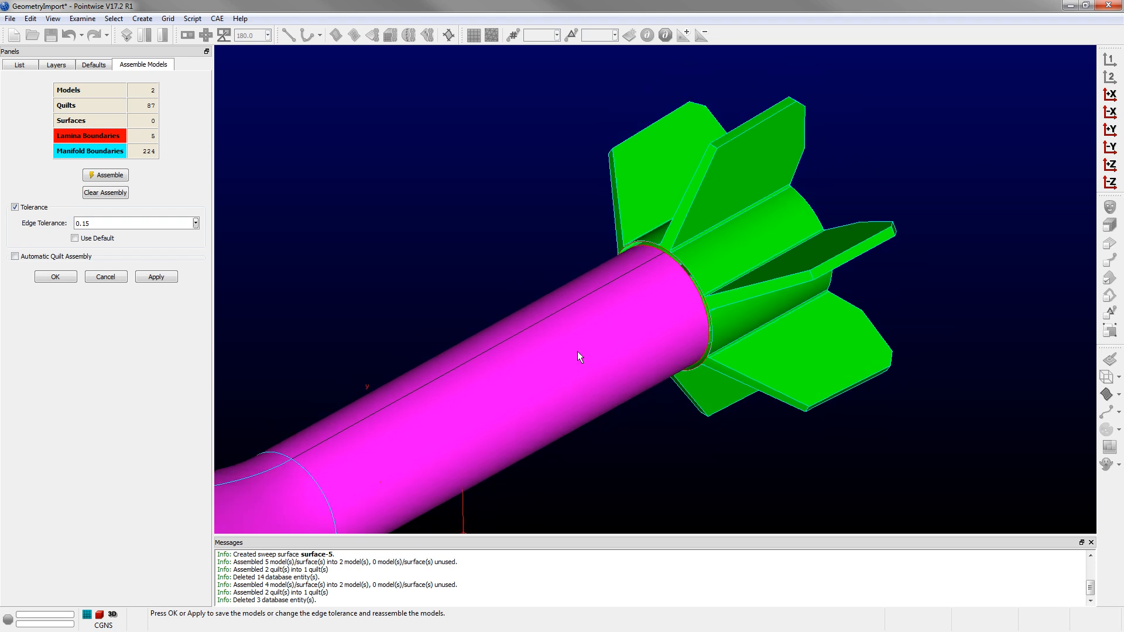
left_click(70, 276)
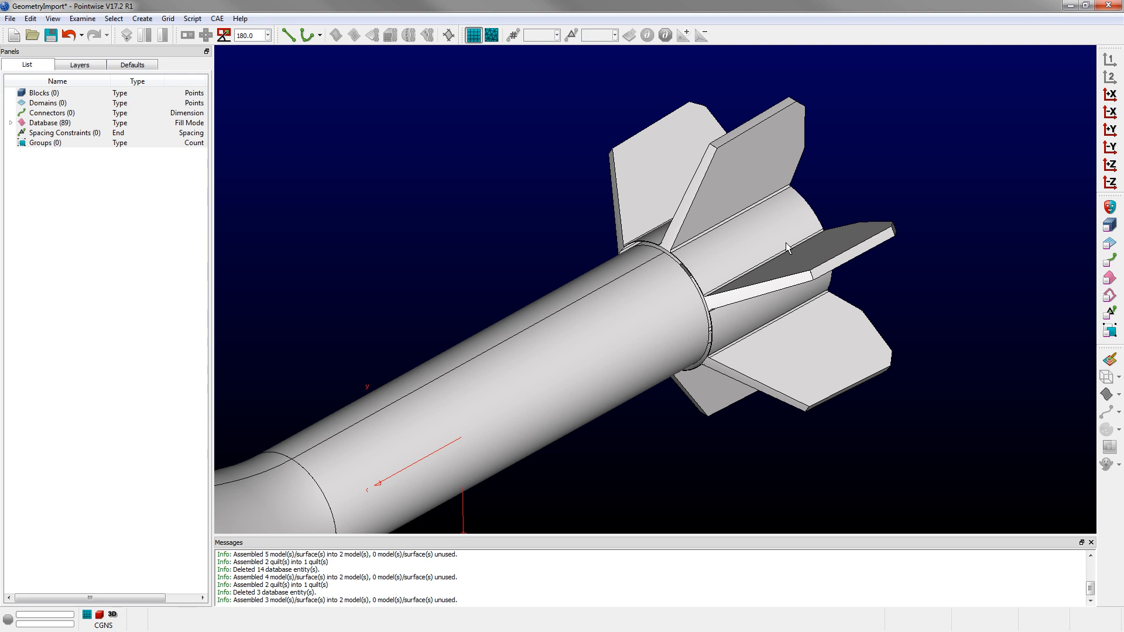
Step: Close the inner circular opening at the rear end of the finned tail section with a Coons patch made from its boundaries
right_click_drag(807, 262, 950, 389)
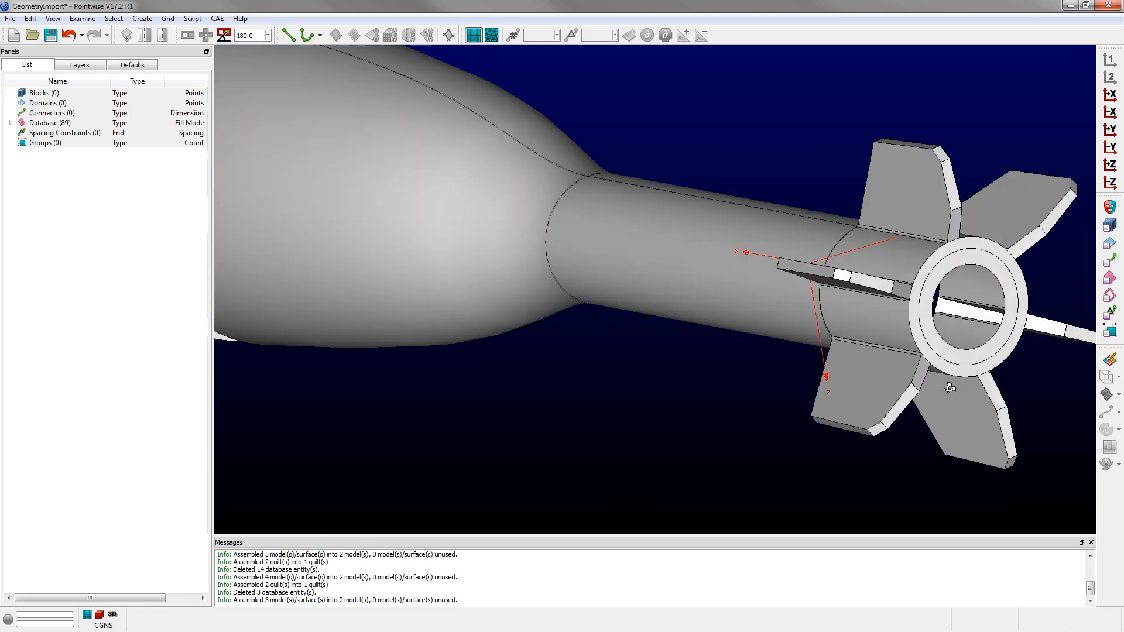
scroll(1060, 308, "up", 5)
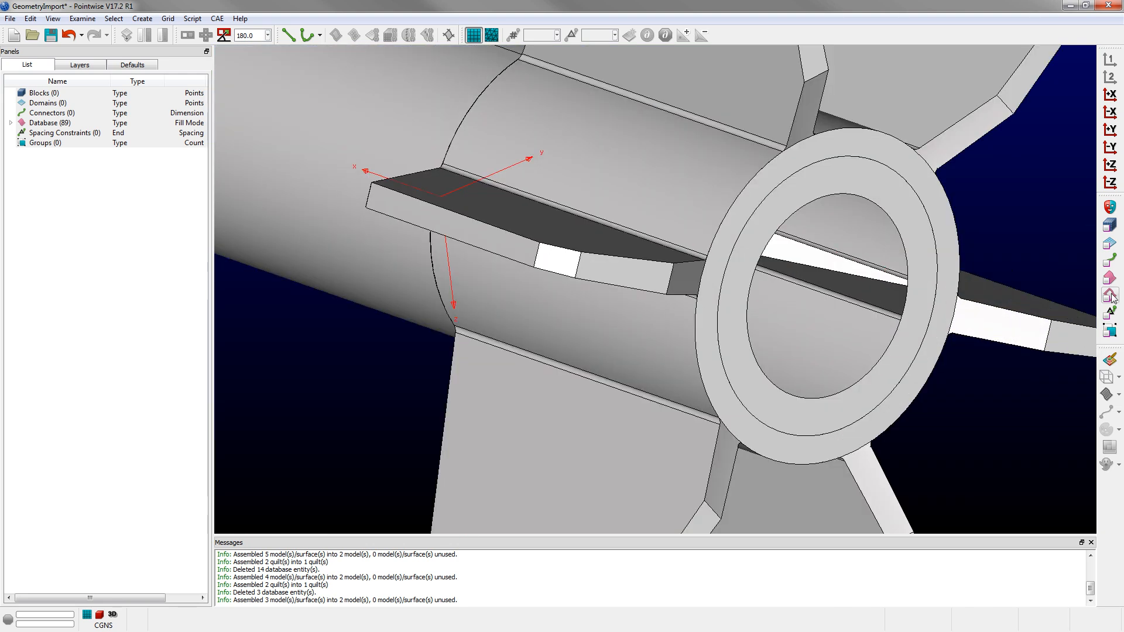
left_click(1111, 296)
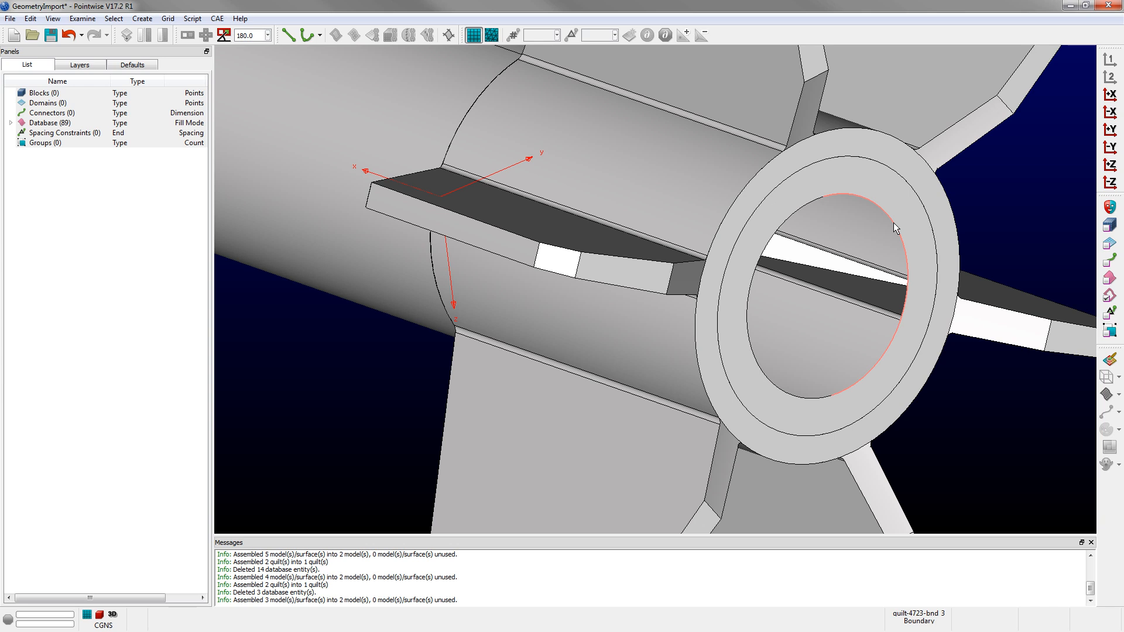
left_click(810, 209)
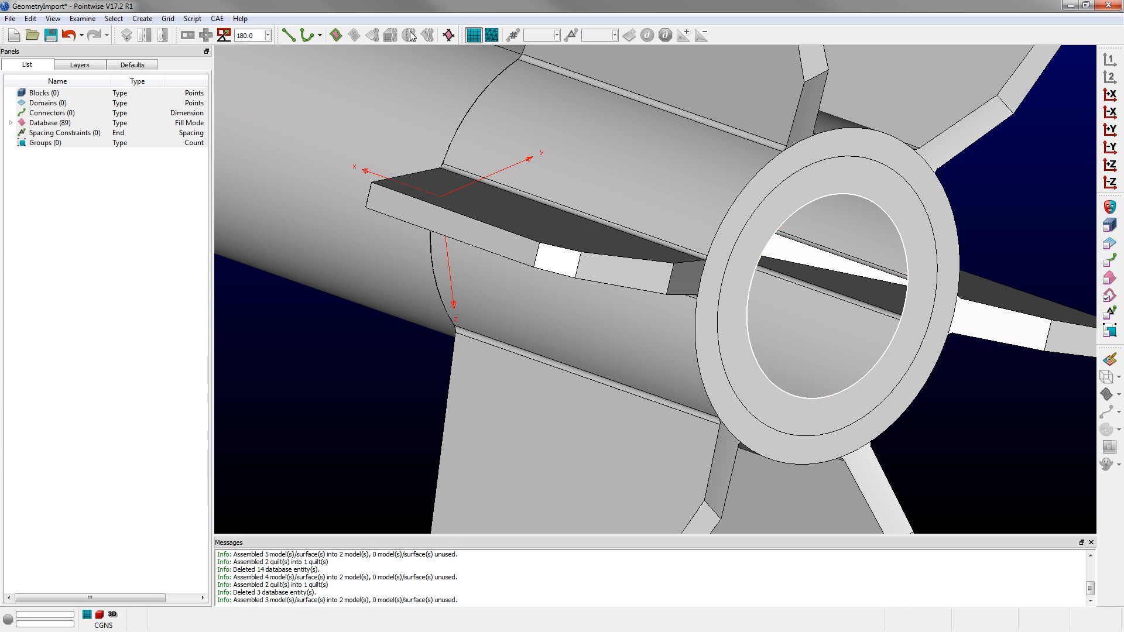
left_click(136, 21)
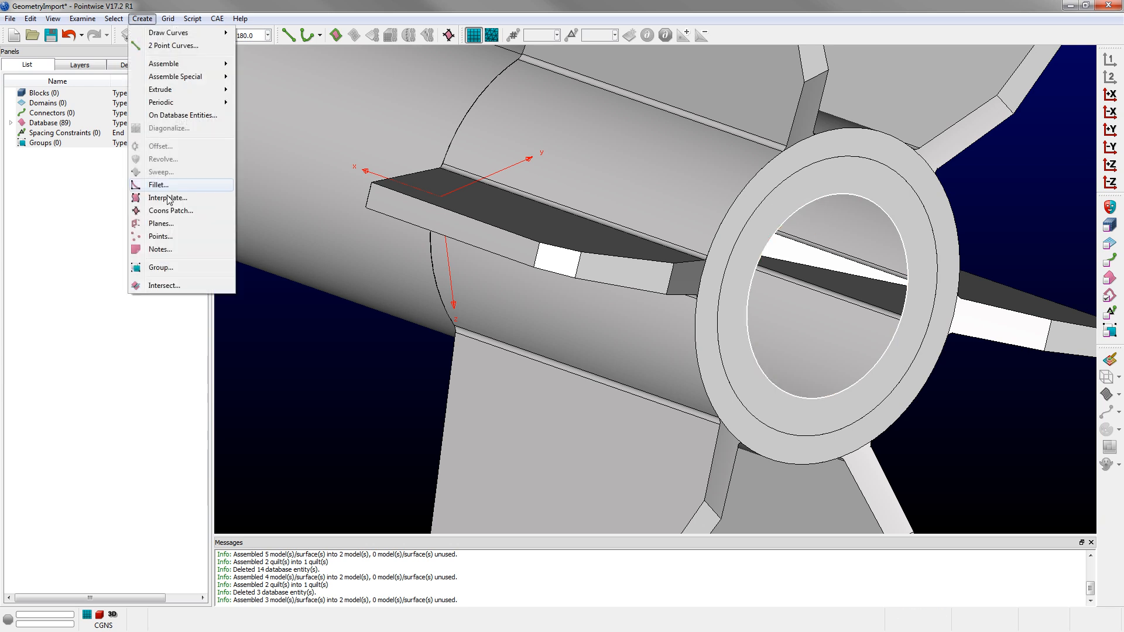
left_click(350, 19)
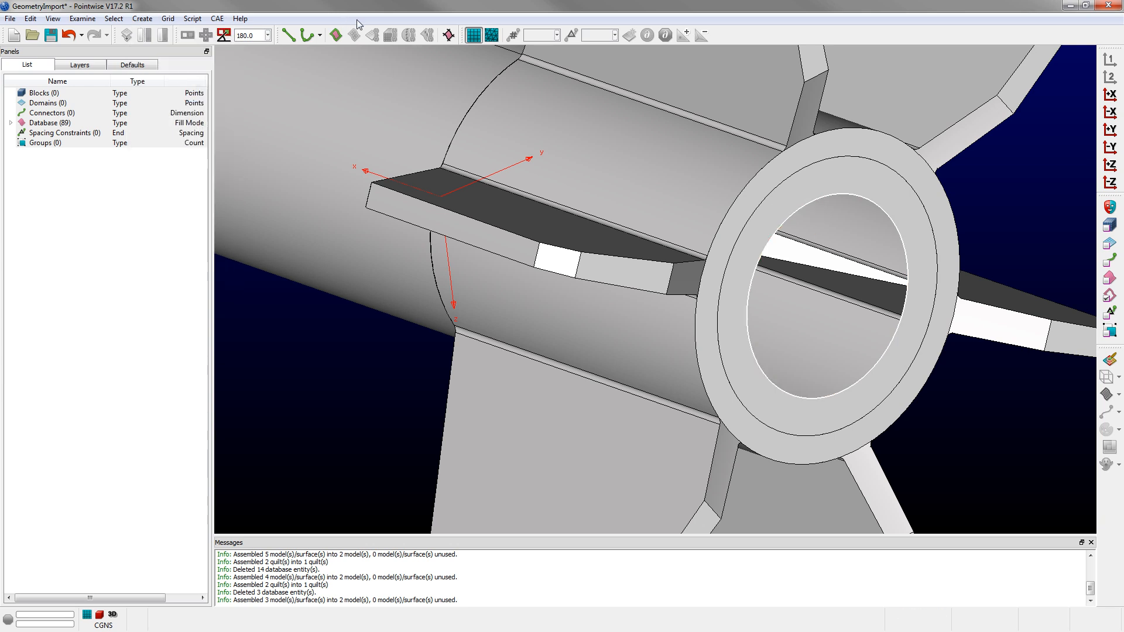
left_click(448, 40)
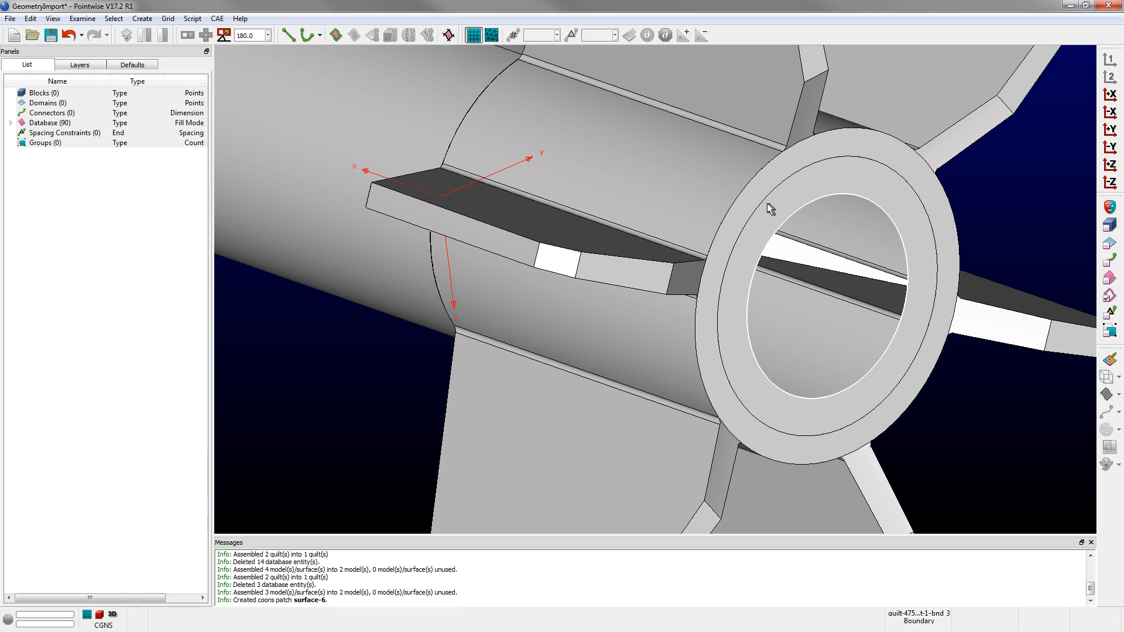
Step: Create a Coons patch across the circular front opening of the finned section, where it meets the tail tube
scroll(769, 212, "down", 3)
right_click_drag(784, 59, 424, 237, "ctrl")
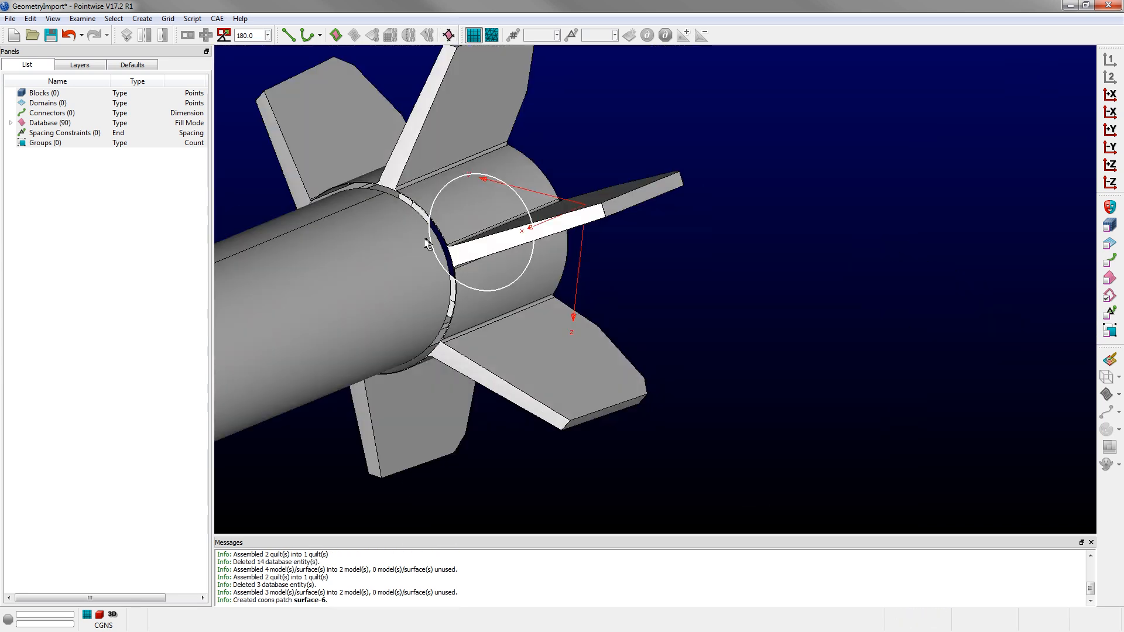
scroll(431, 164, "up", 5)
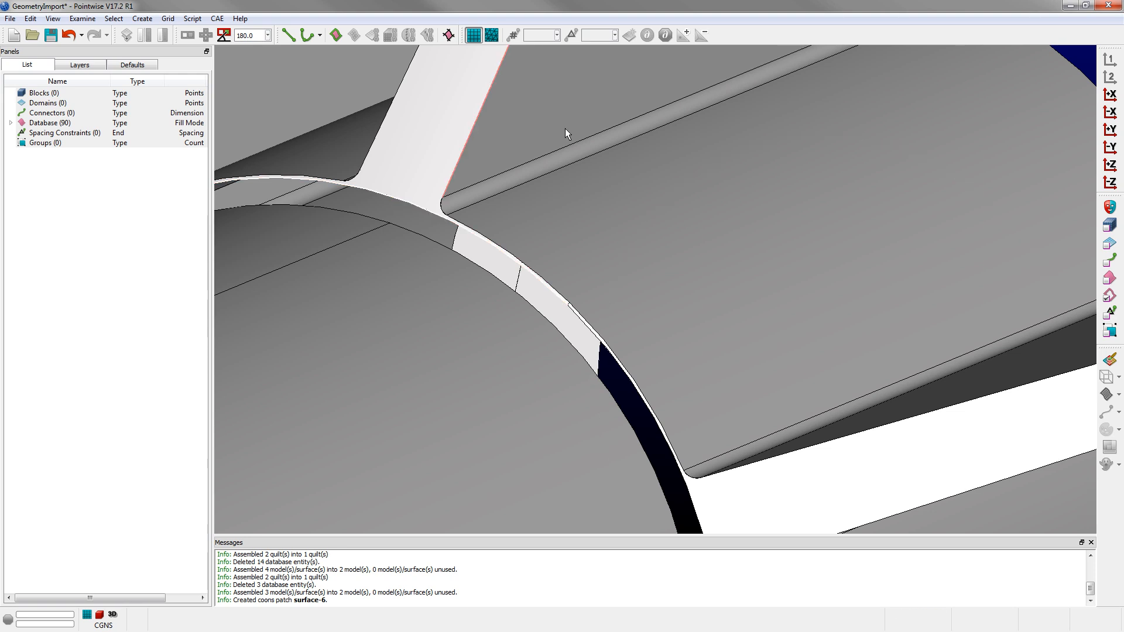
scroll(564, 128, "down", 3)
scroll(577, 231, "up", 5)
scroll(689, 173, "down", 5)
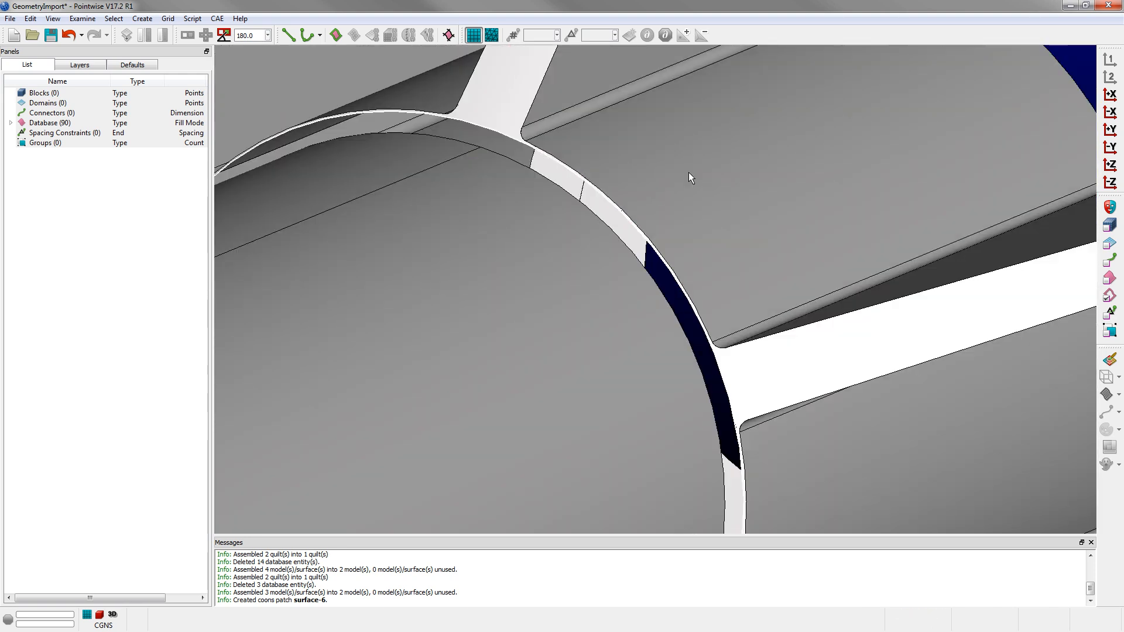
left_click(449, 35)
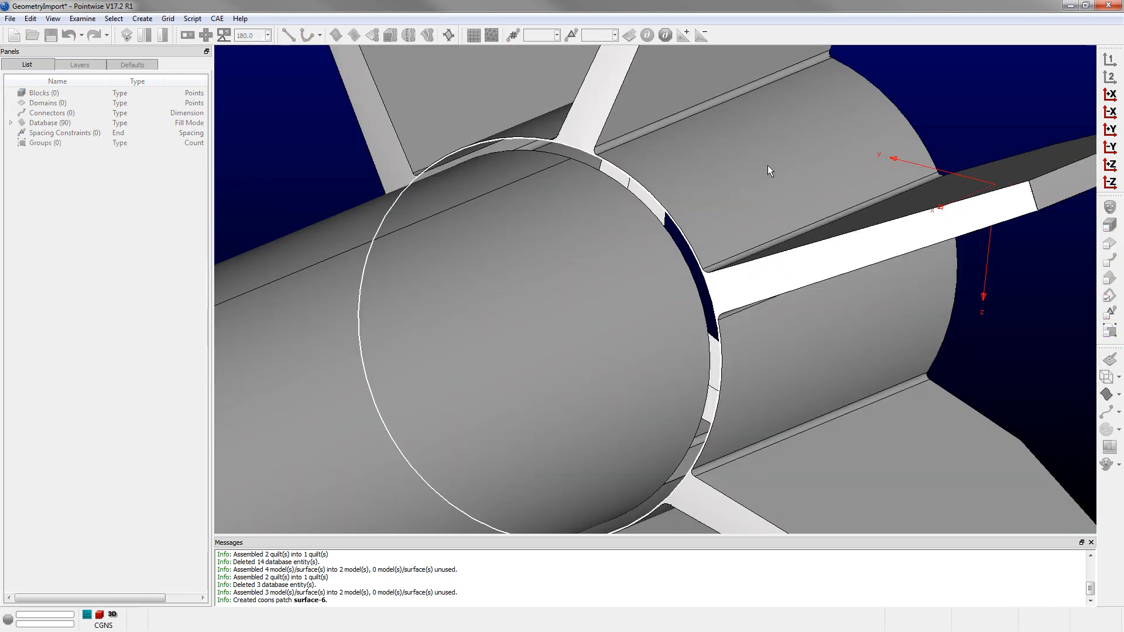
left_click(930, 99)
Step: Assemble the finned tail section and its new Coons patches into a model with an edge tolerance of 0.15
scroll(861, 174, "down", 3)
scroll(720, 291, "down", 2)
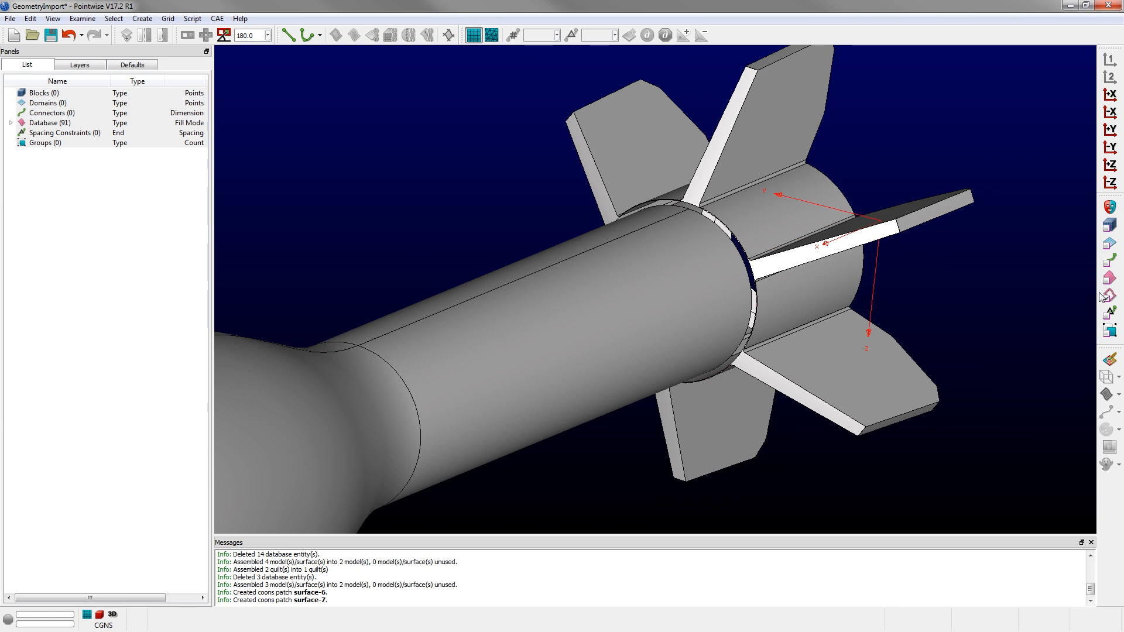
scroll(546, 400, "down", 2)
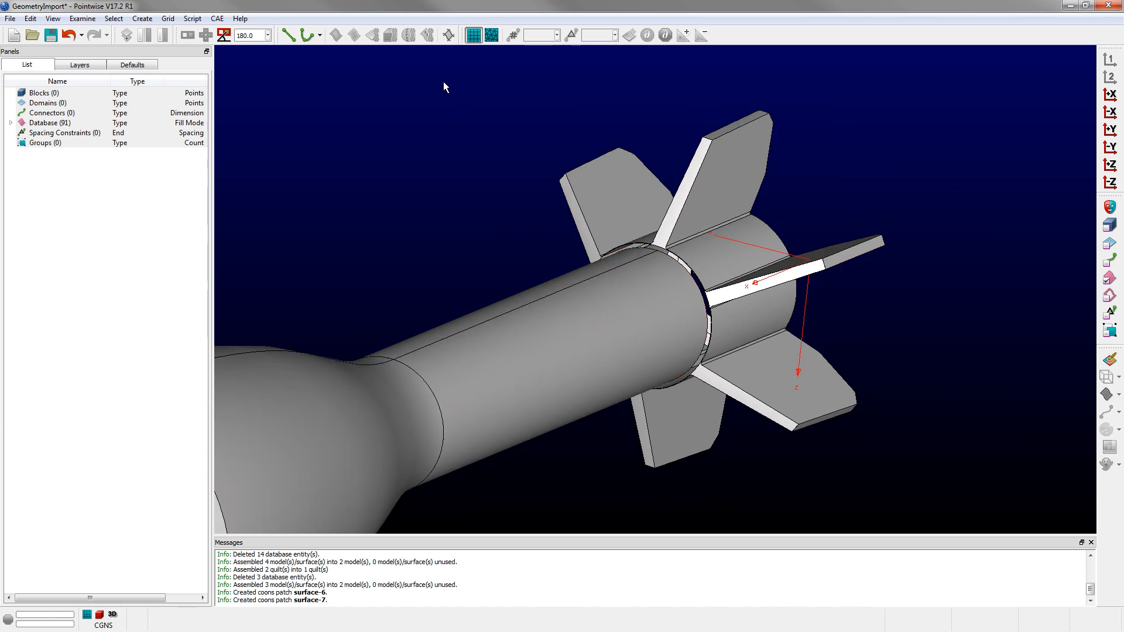
left_click_drag(438, 71, 938, 517)
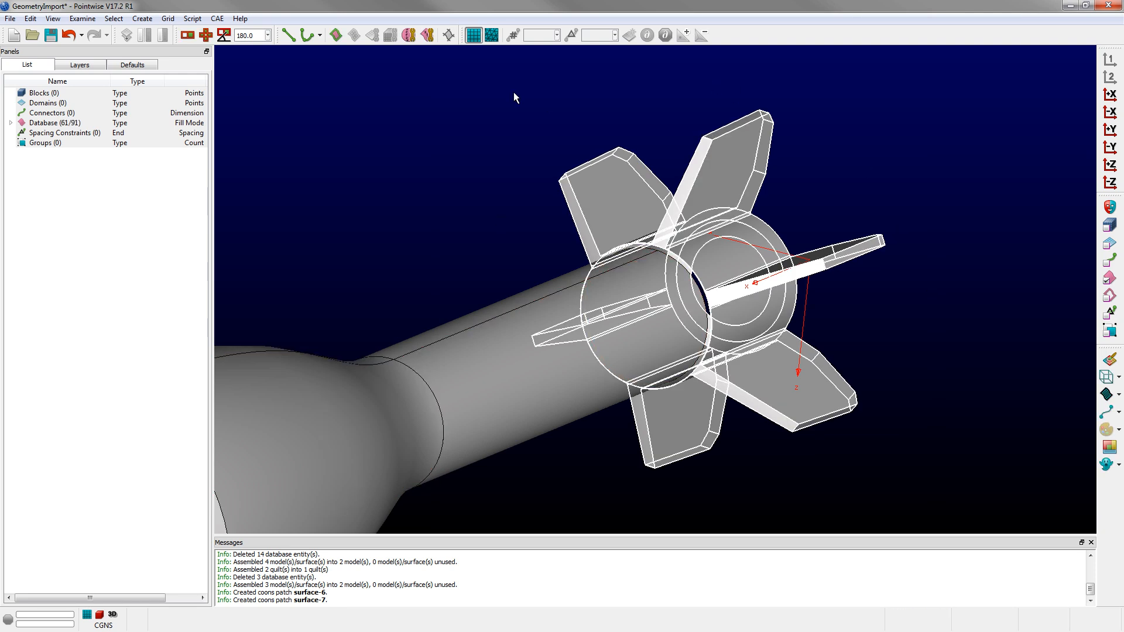
left_click(142, 18)
mouse_move(212, 63)
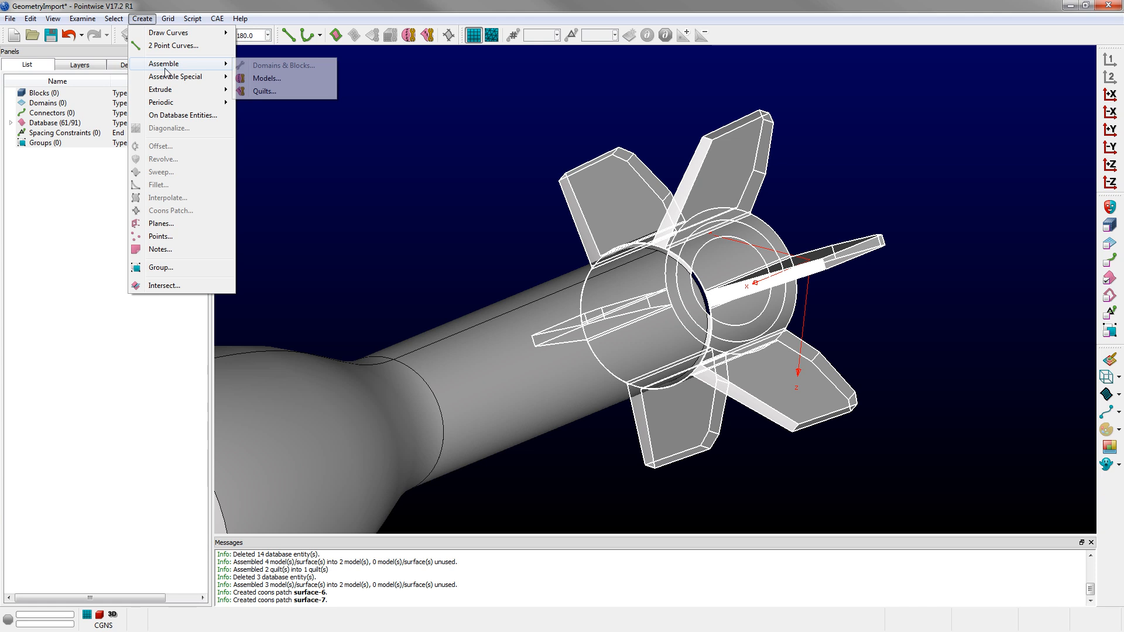
left_click(266, 78)
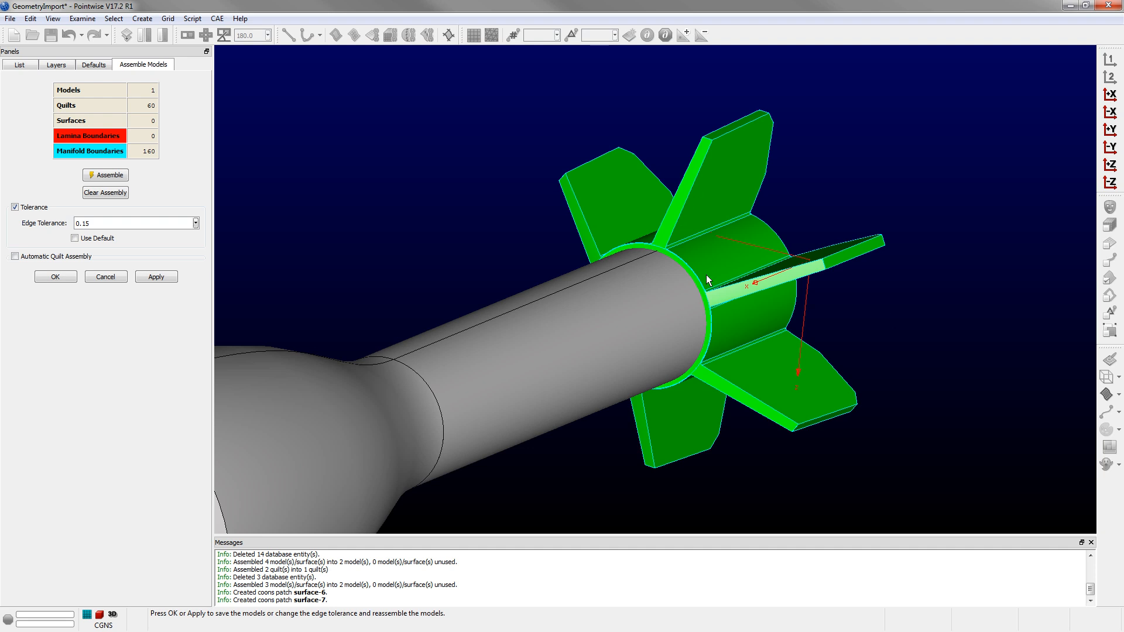
left_click(45, 279)
left_click(398, 201)
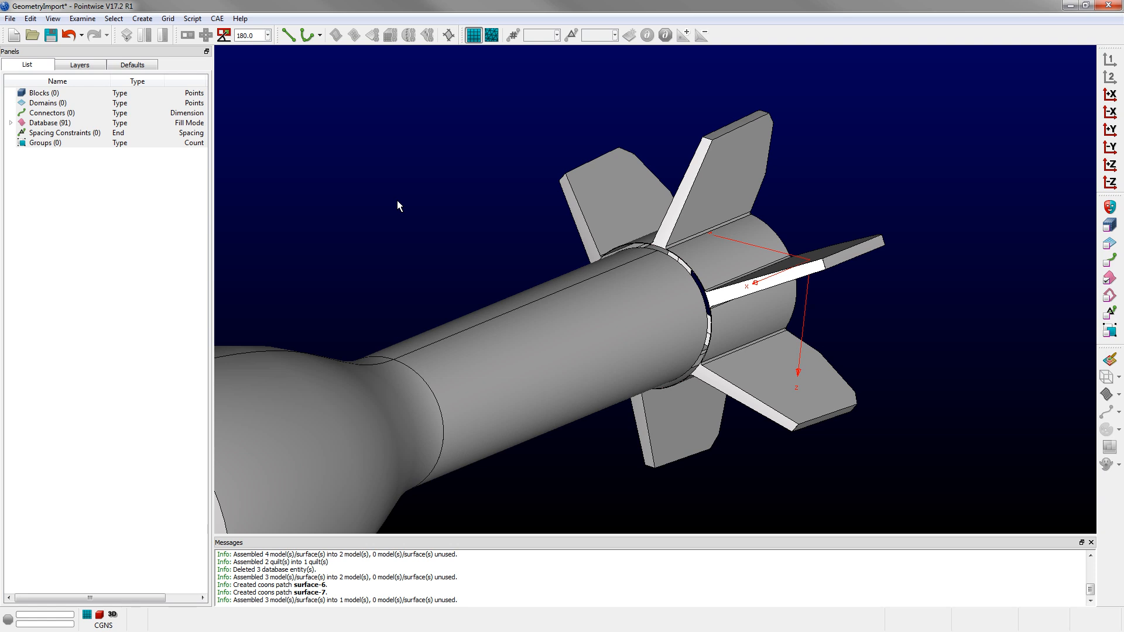
Step: Apply a shaded display to all database entities and check the new patch capping the front of the finned section
key("ctrl+a")
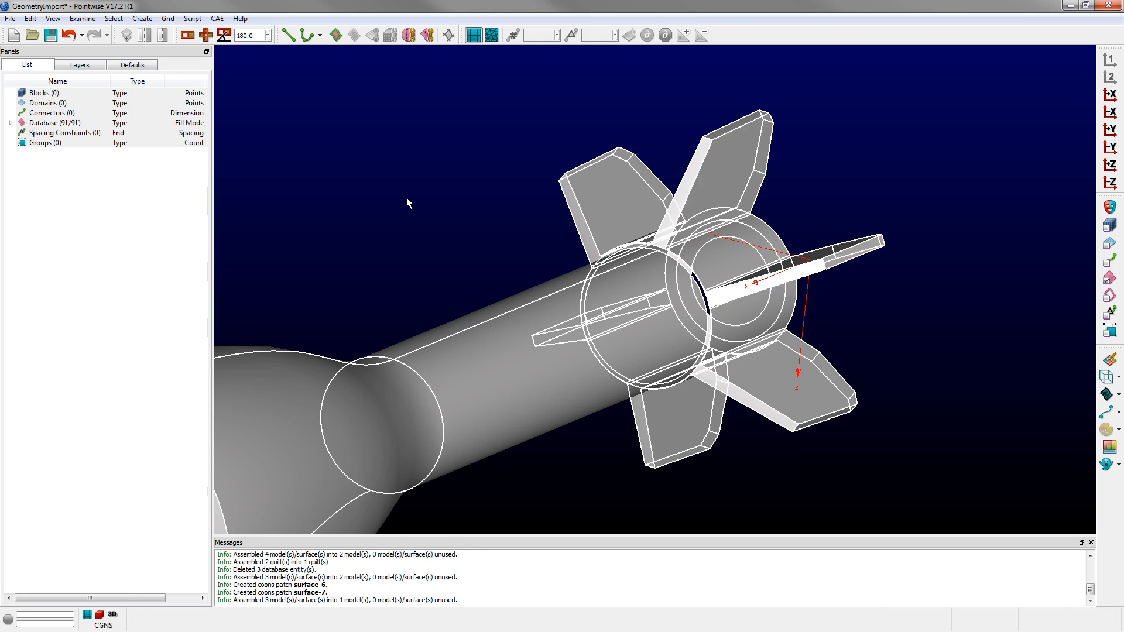
left_click(1119, 378)
left_click(1080, 391)
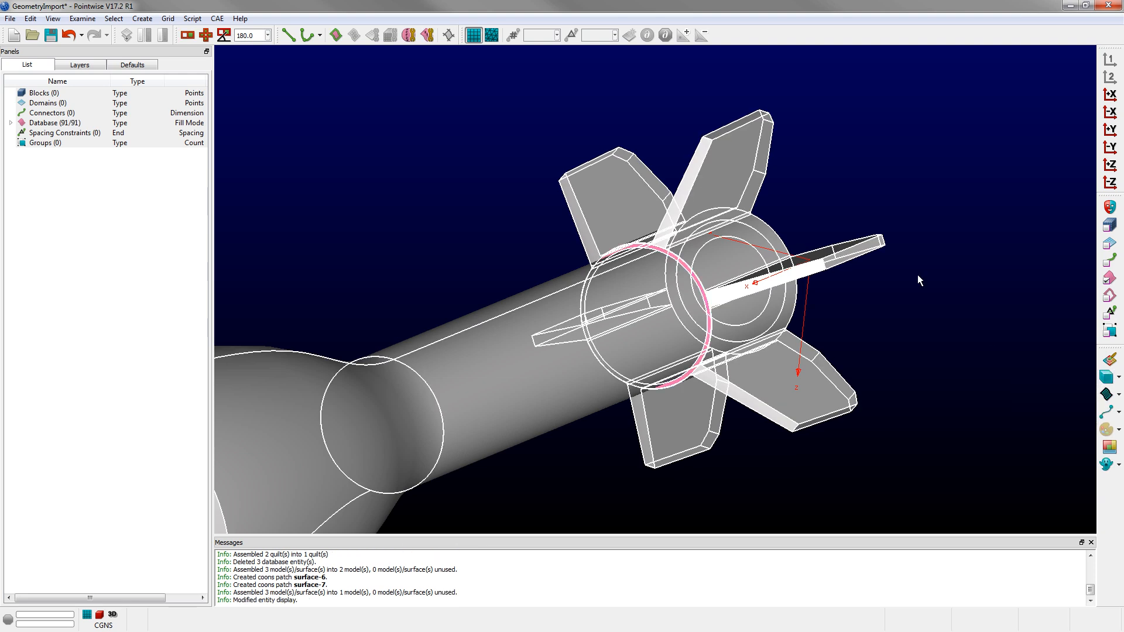
left_click(665, 252)
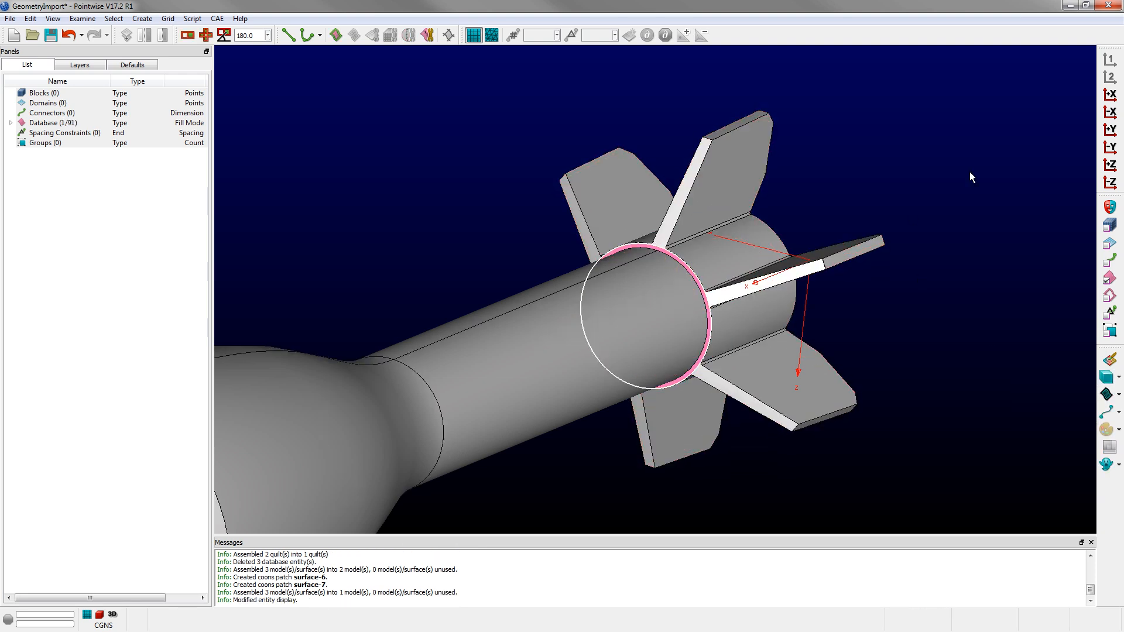
scroll(444, 206, "up", 2)
scroll(692, 517, "up", 1)
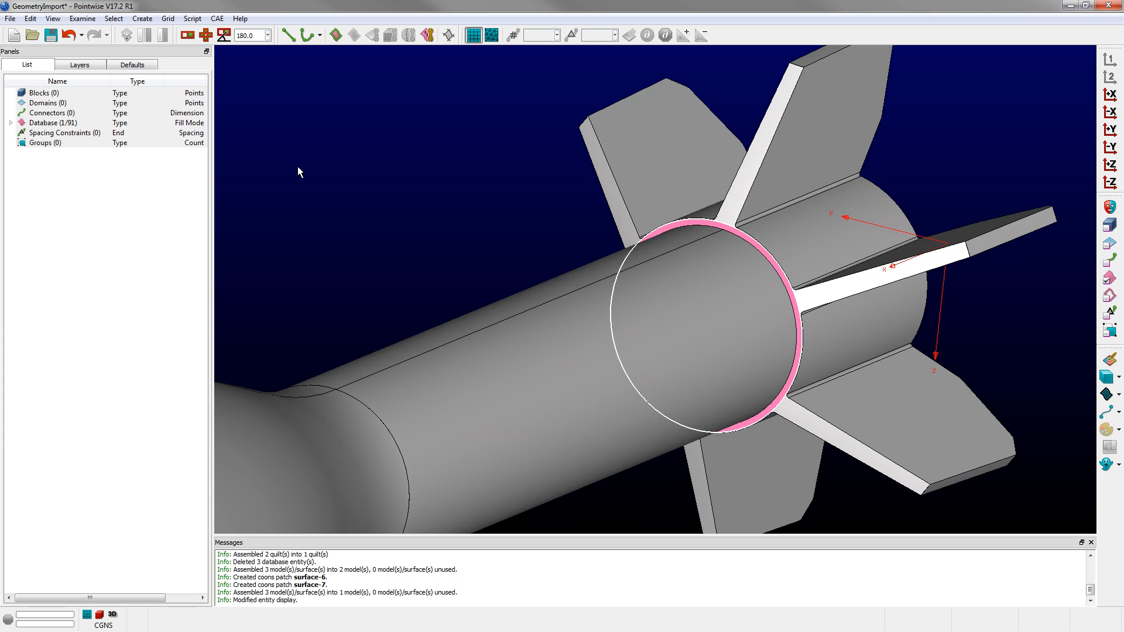
left_click(331, 186)
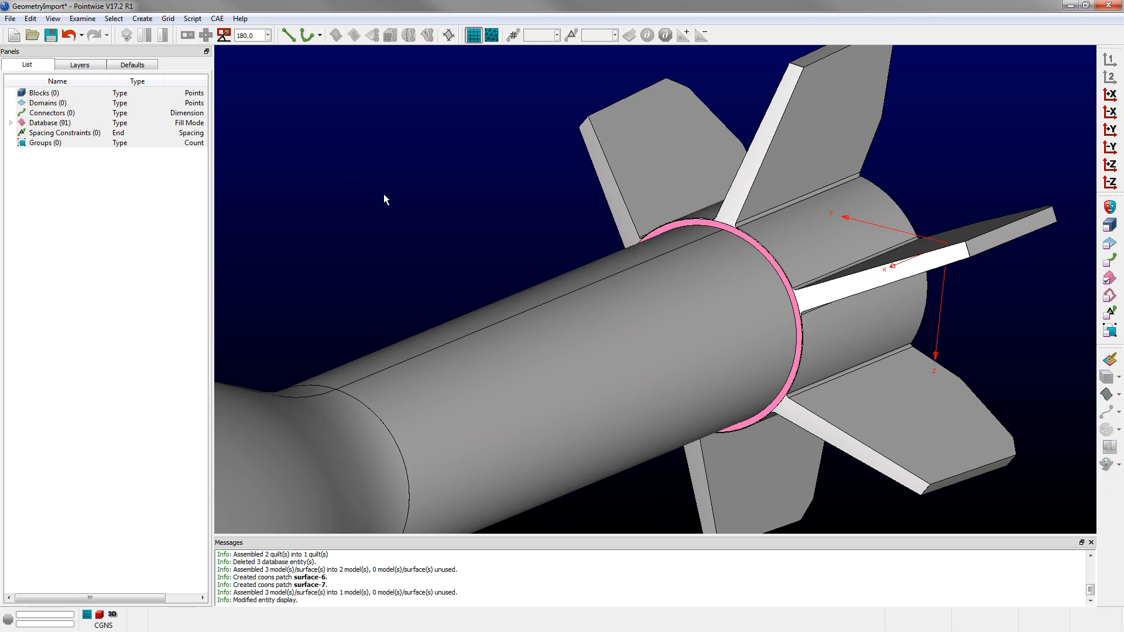
Step: Start Trim By Surfaces with the finned section model as Group A and the shell body model as Group B
scroll(621, 275, "down", 2)
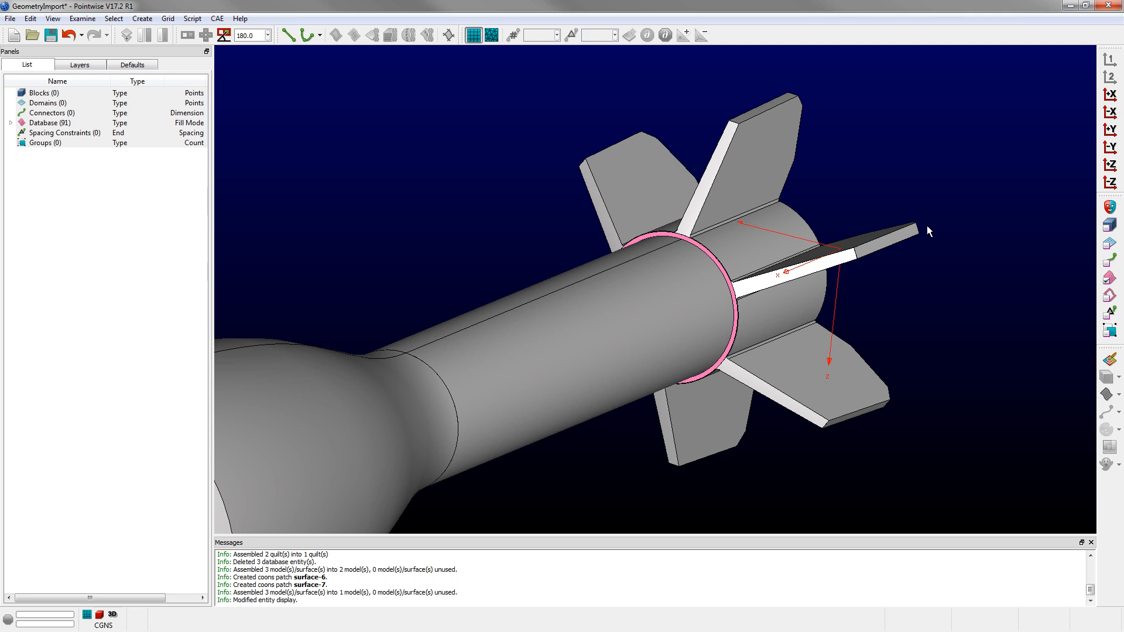
left_click(757, 143)
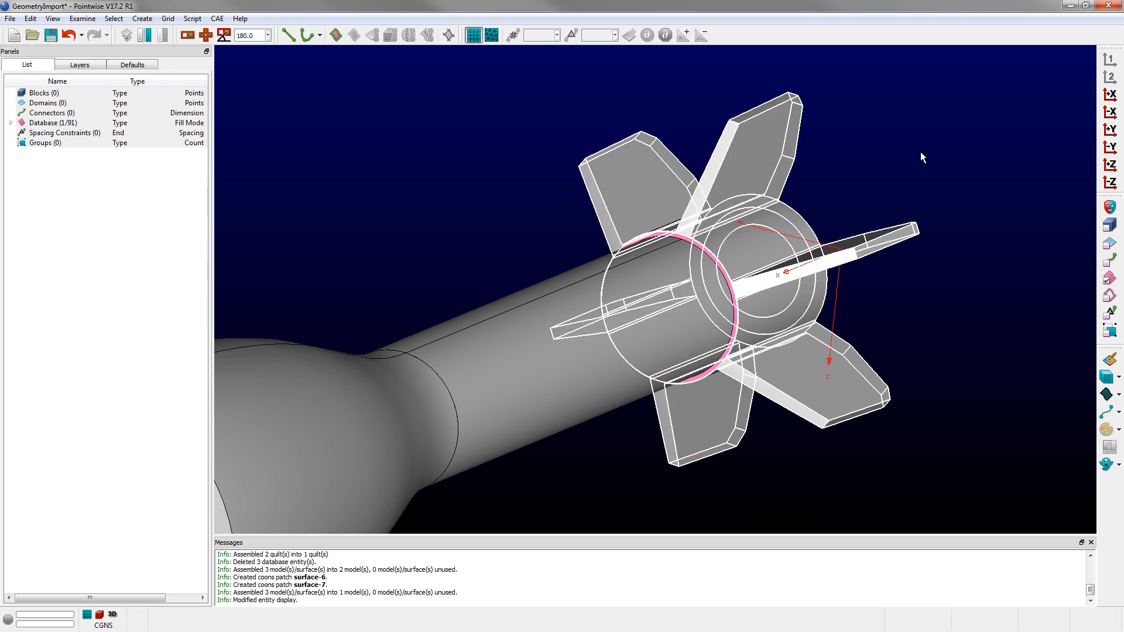
left_click(31, 19)
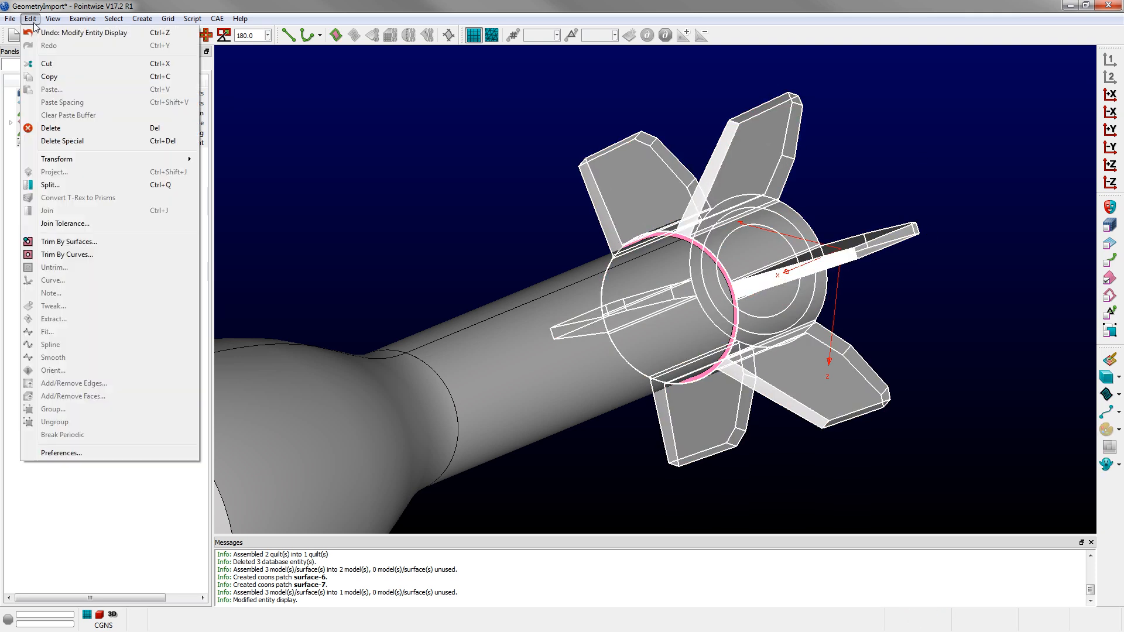
left_click(94, 243)
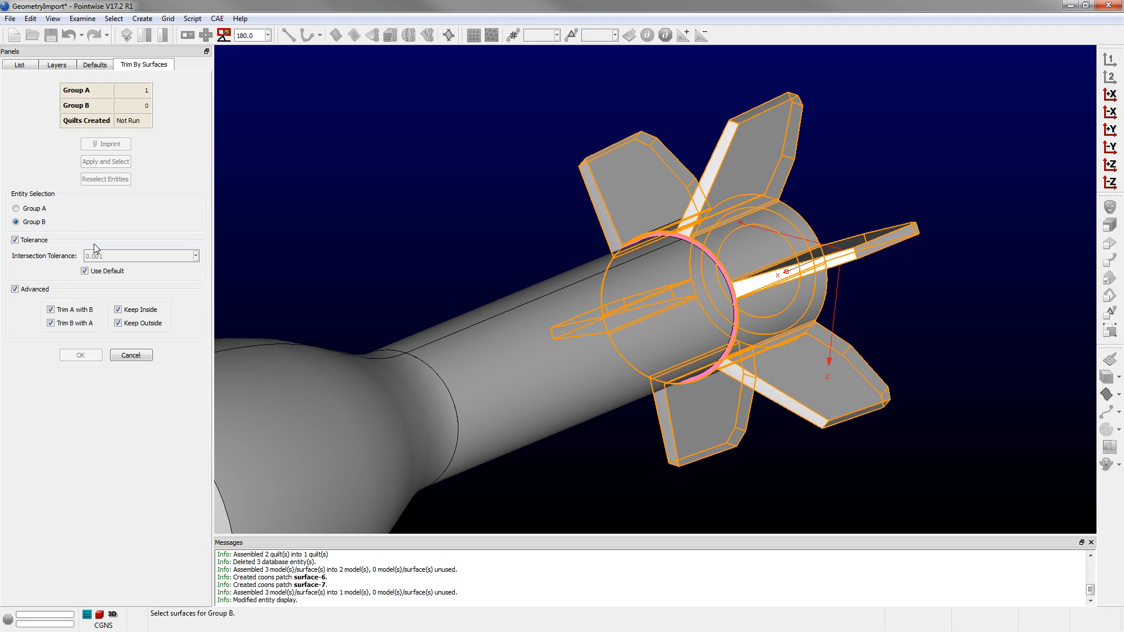
left_click(365, 376)
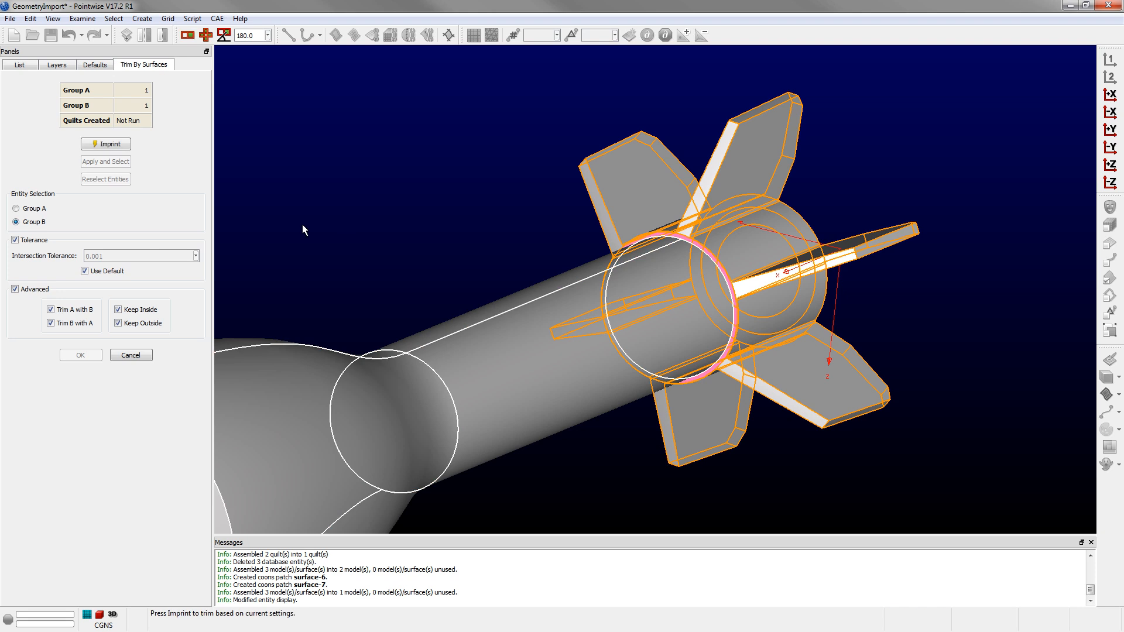
Step: Imprint the two models with an intersection tolerance of 0.1 and Keep Inside disabled, accept the trim, and check the front cap
left_click(98, 273)
left_click_drag(104, 256, 64, 264)
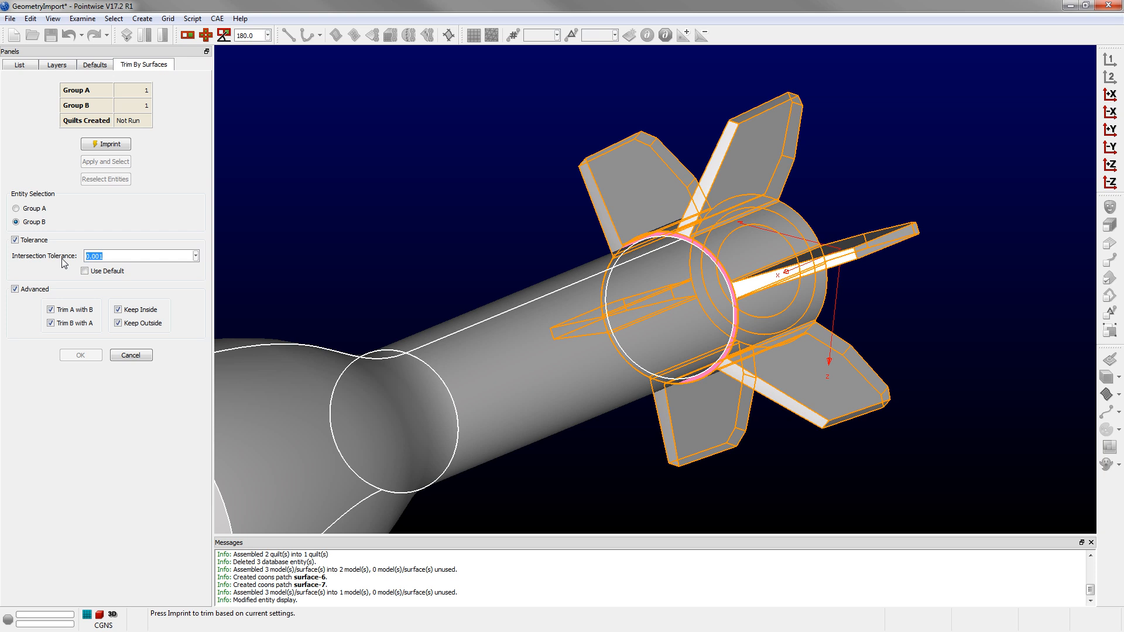
type("0.1")
left_click(145, 312)
left_click(101, 146)
left_click(83, 358)
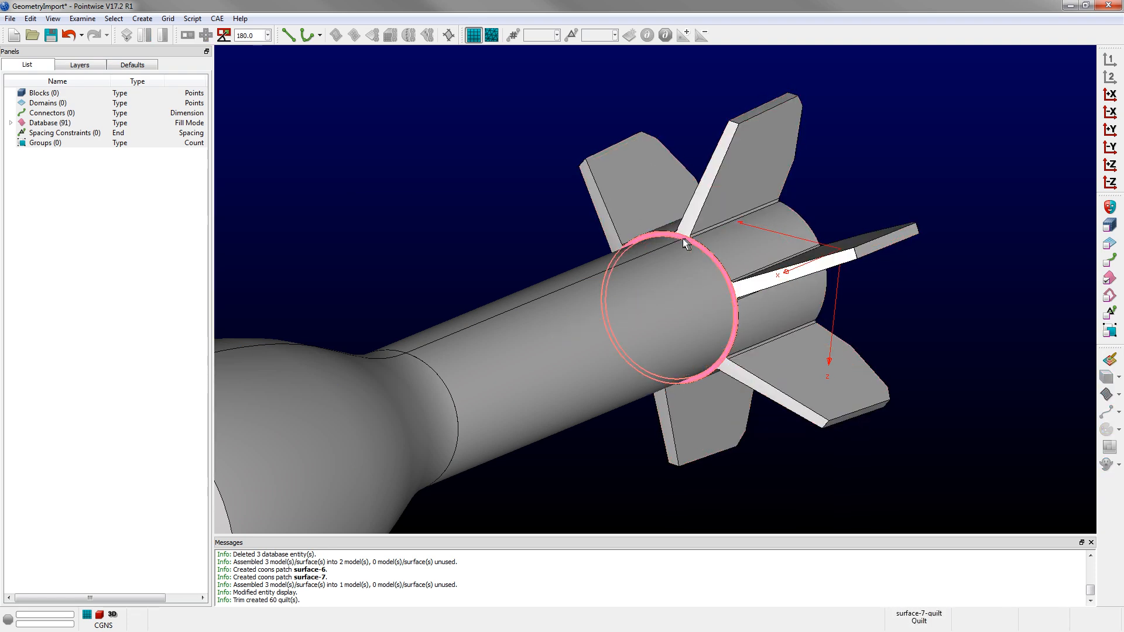
left_click(683, 238)
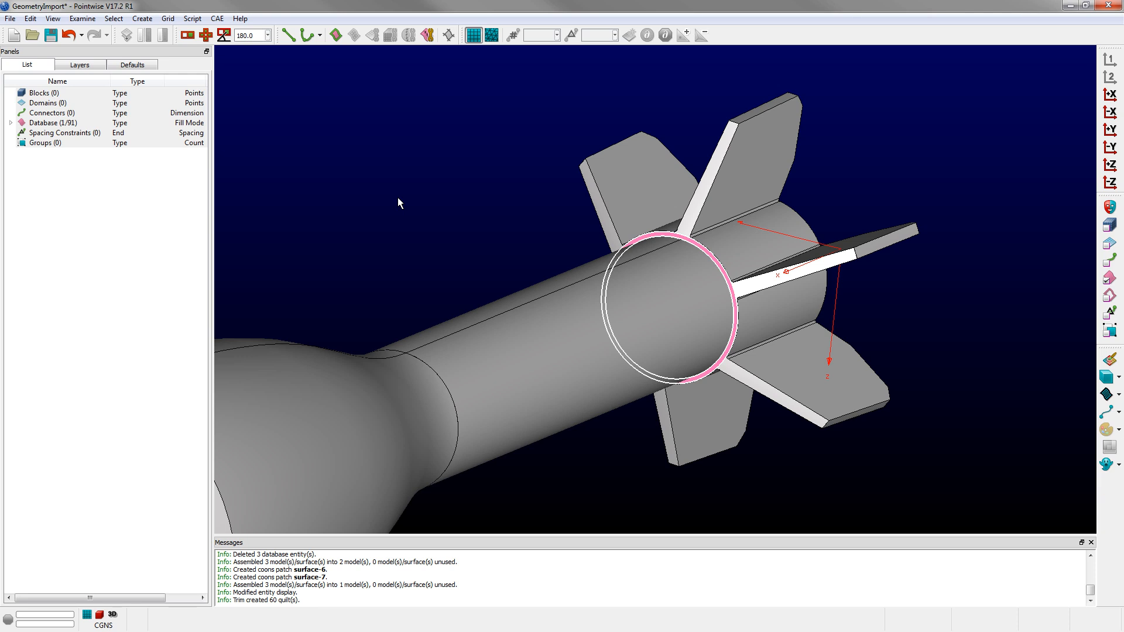
Step: Assemble all database entities, shell body and finned section together, into a model with an edge tolerance of 0.15
key("ctrl+a")
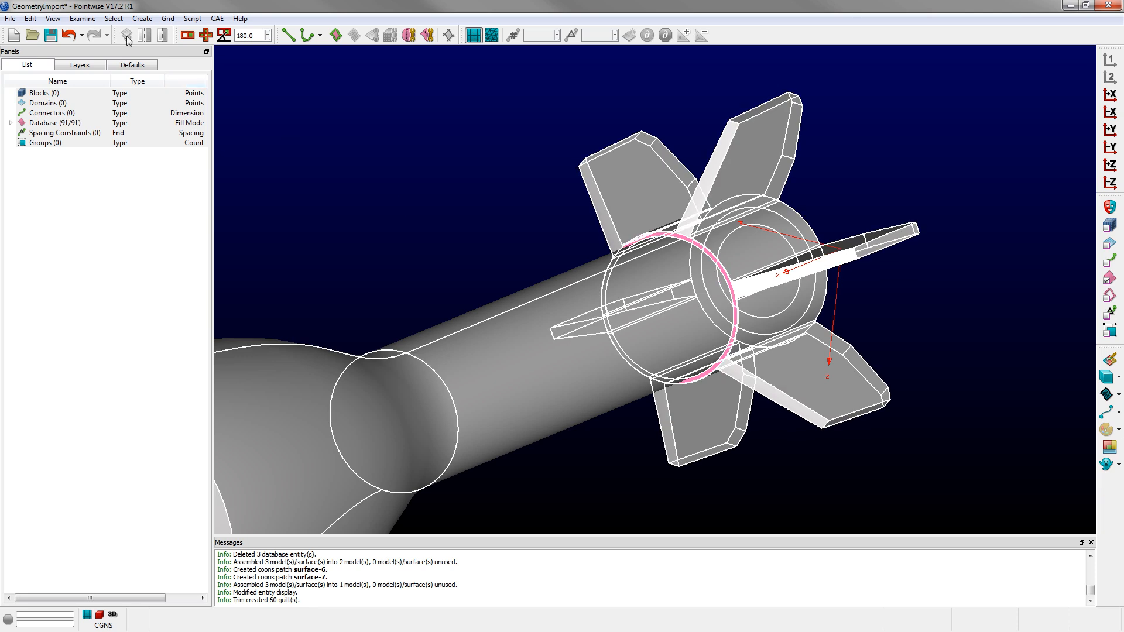
left_click(143, 18)
mouse_move(176, 64)
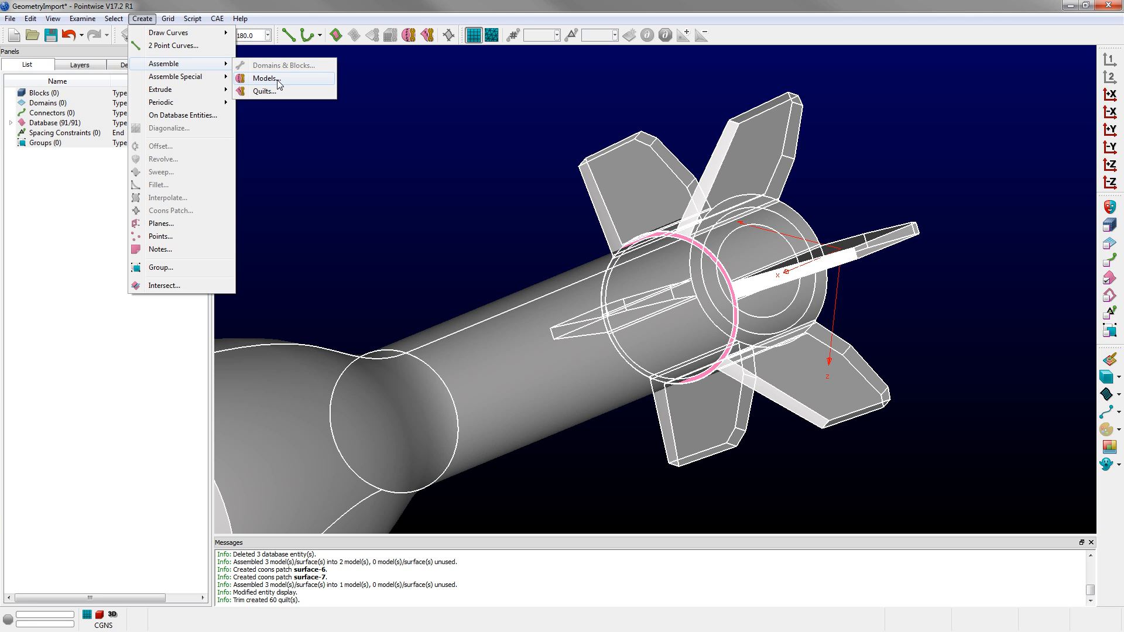
left_click(409, 37)
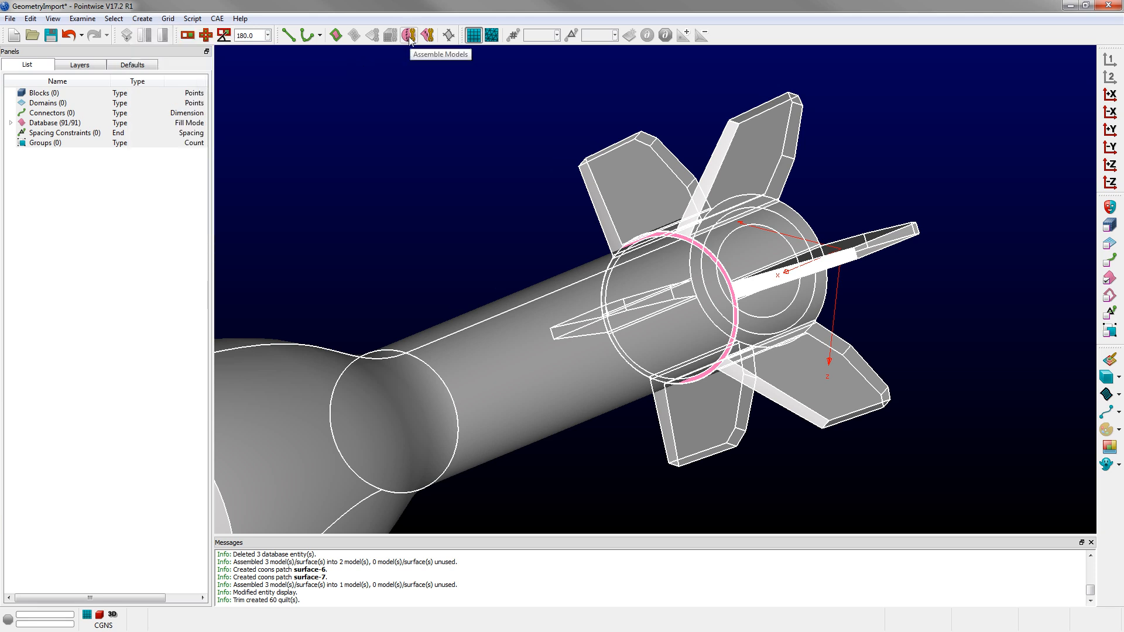
left_click(142, 18)
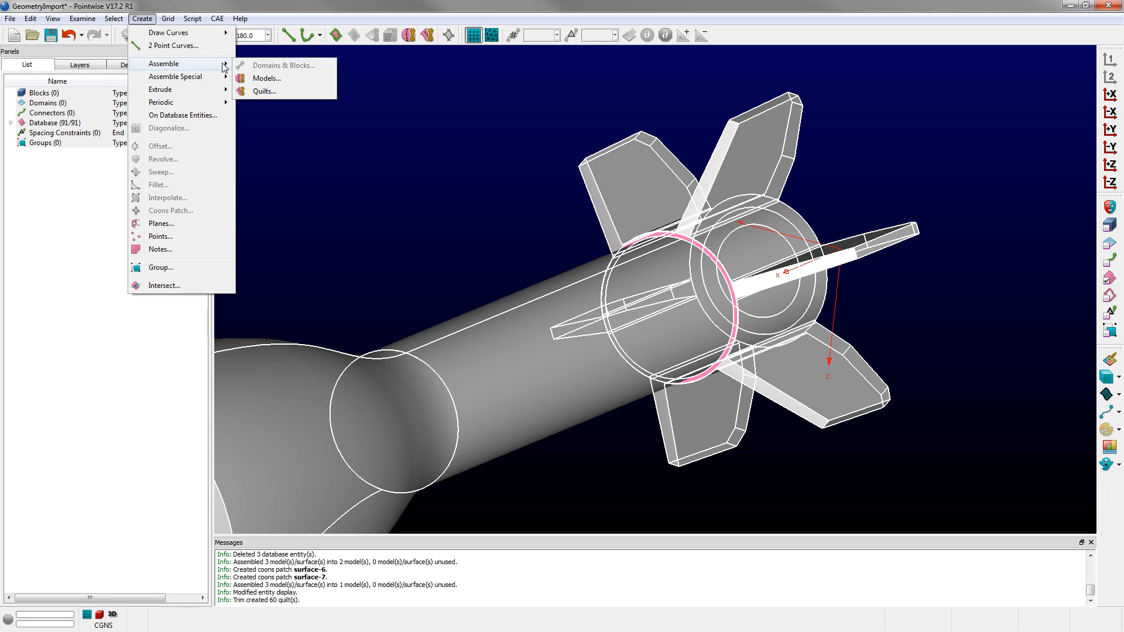
left_click(258, 76)
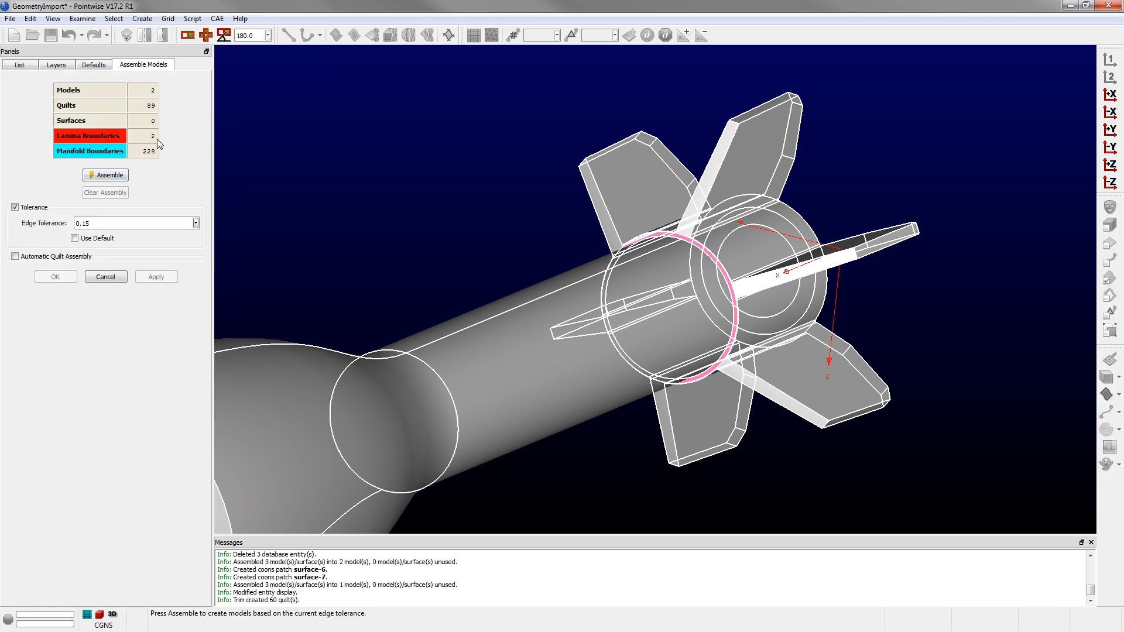
left_click(116, 177)
left_click(116, 177)
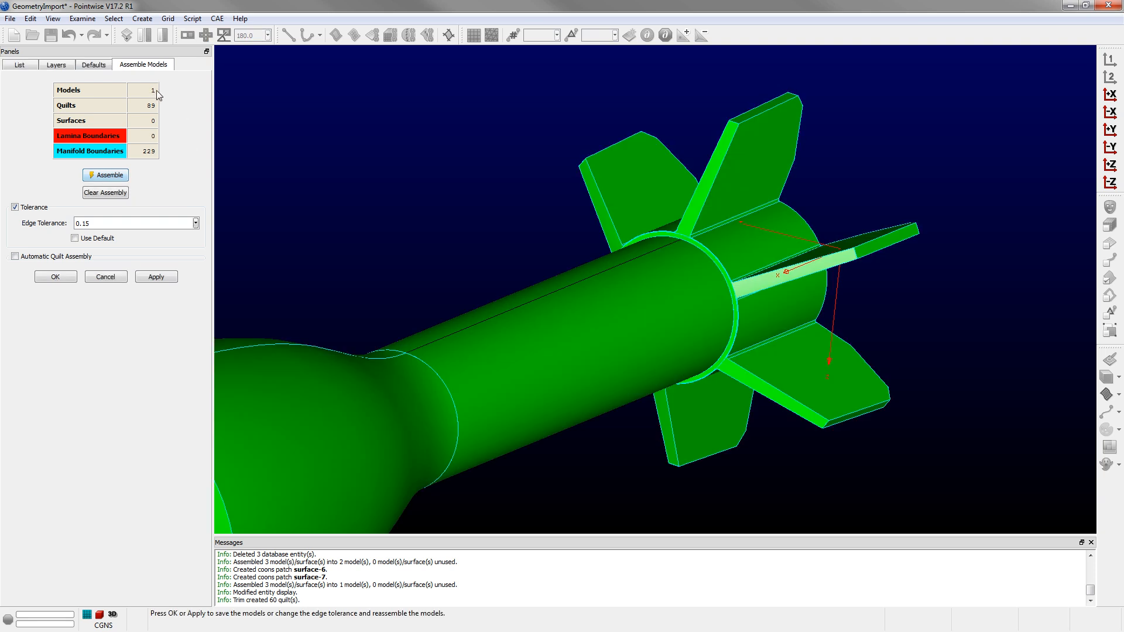
scroll(966, 168, "down", 4)
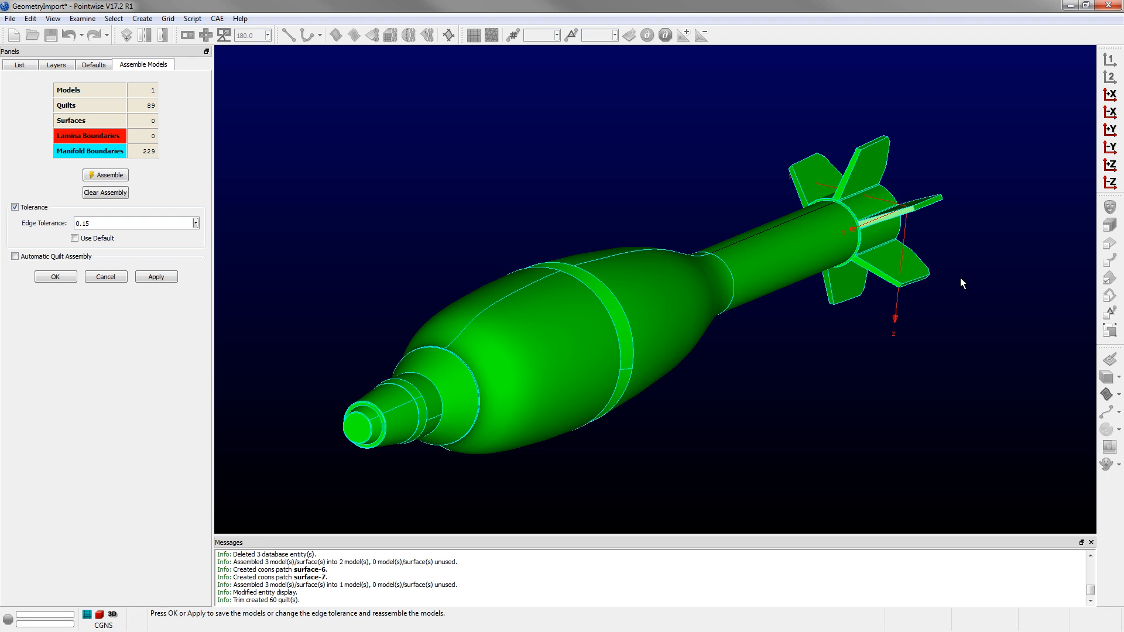
left_click(58, 278)
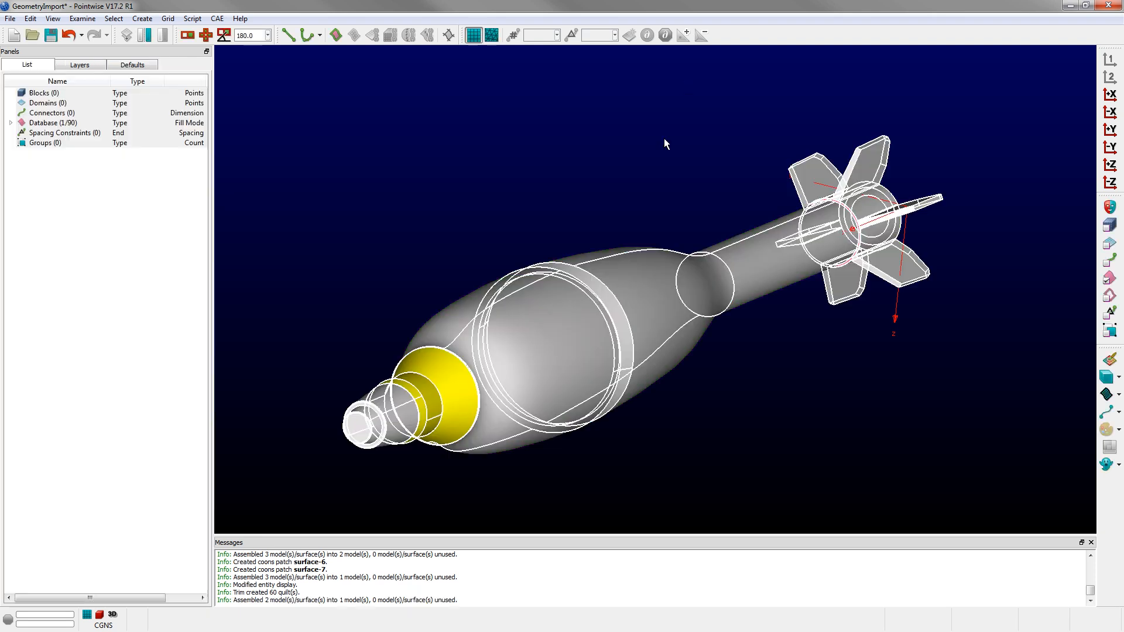
Step: Undo the assembly that joined the shell body and finned section
left_click(672, 142)
right_click_drag(856, 276, 803, 347)
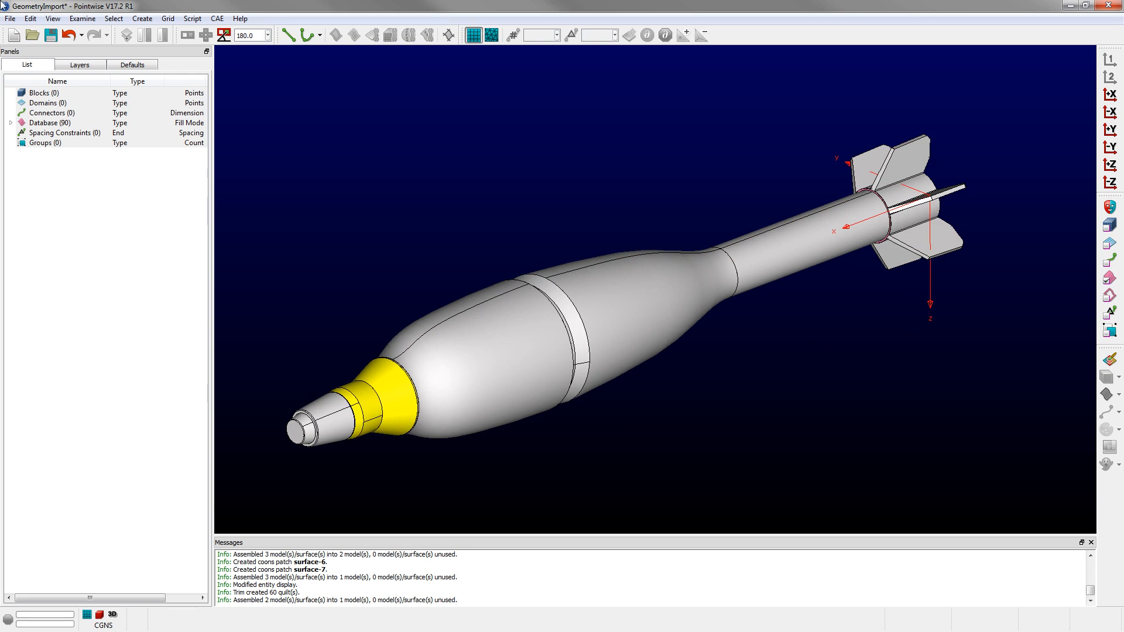
left_click(67, 35)
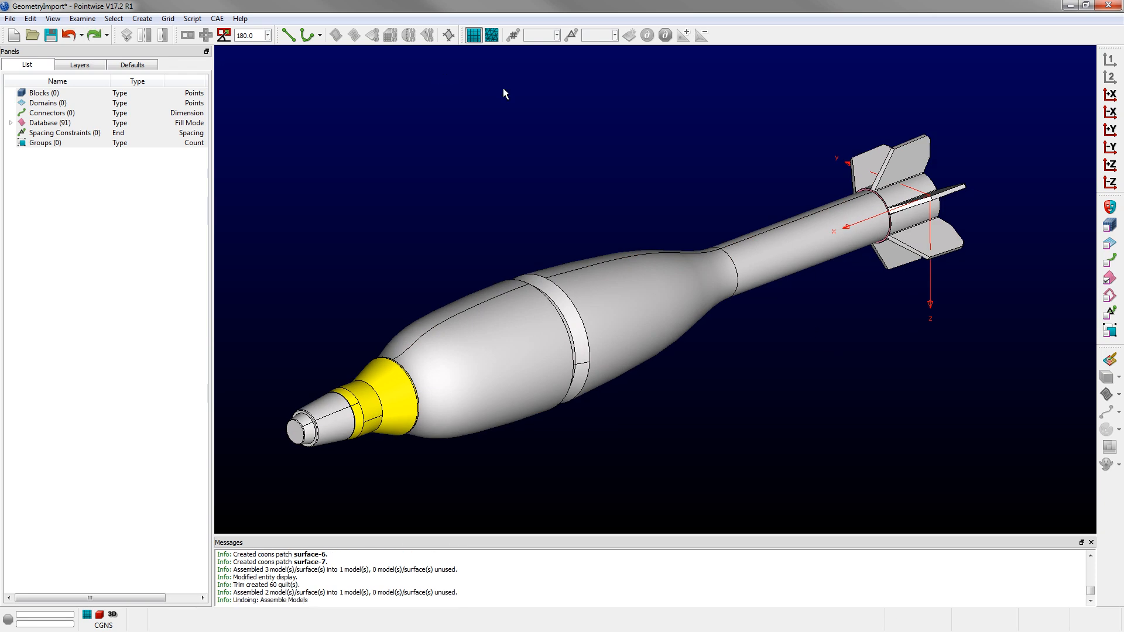
Step: Assign all entities of the finned tail section to layer 20
left_click(891, 346)
left_click_drag(795, 100, 998, 326)
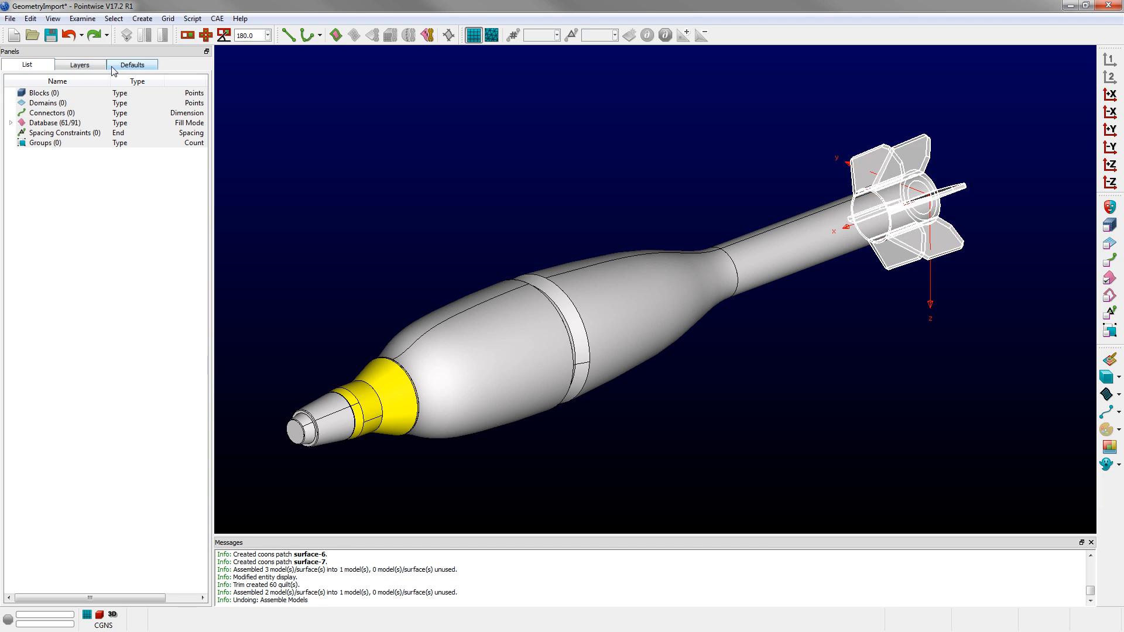
left_click(79, 64)
double_click(80, 567)
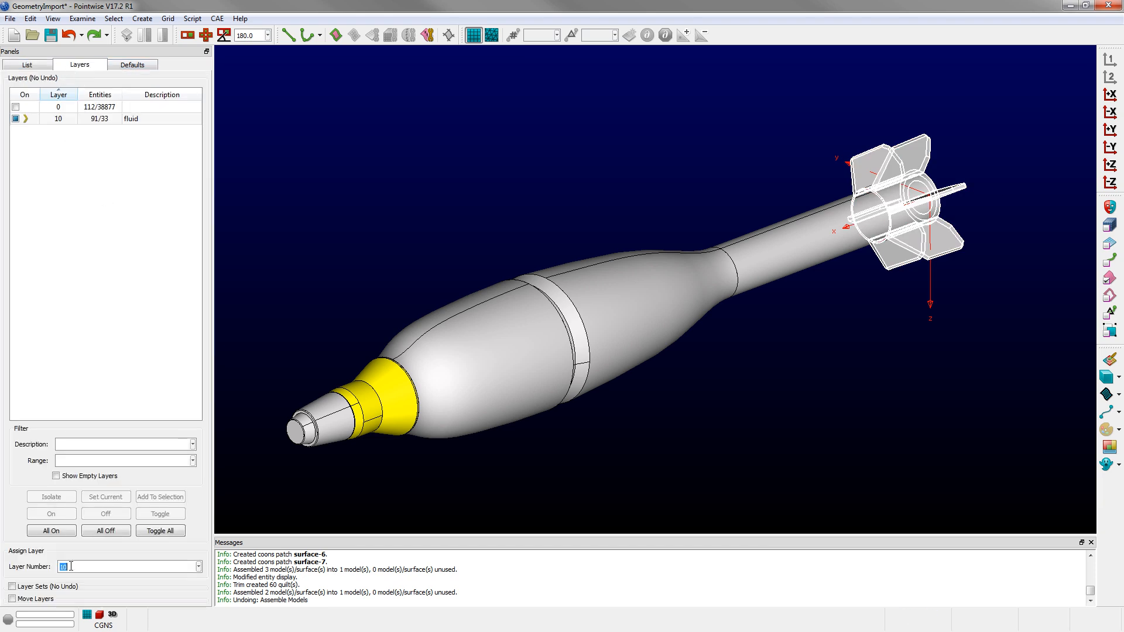
type("20")
key("Return")
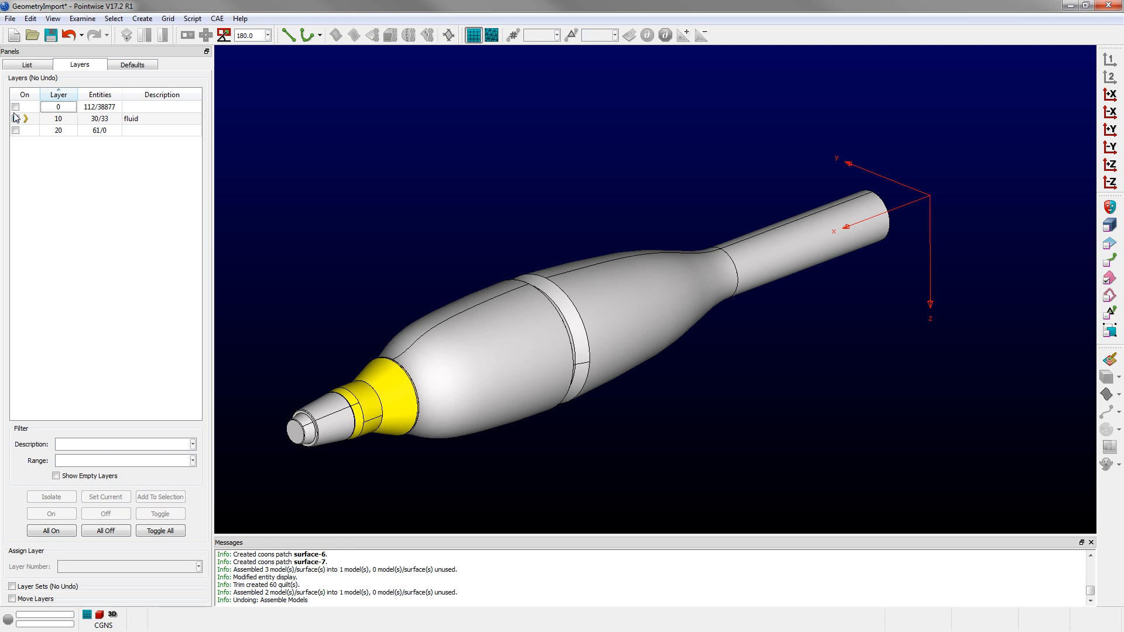
Step: Give every quilt of the shell body its own random colour
left_click(27, 65)
scroll(907, 262, "down", 3)
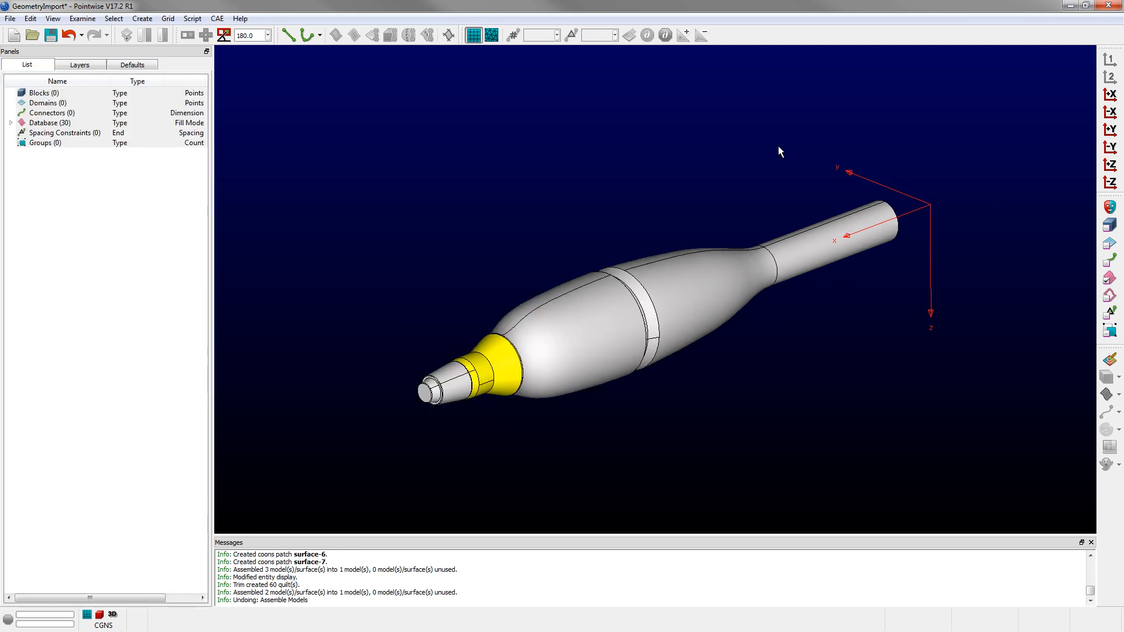
scroll(795, 331, "up", 3)
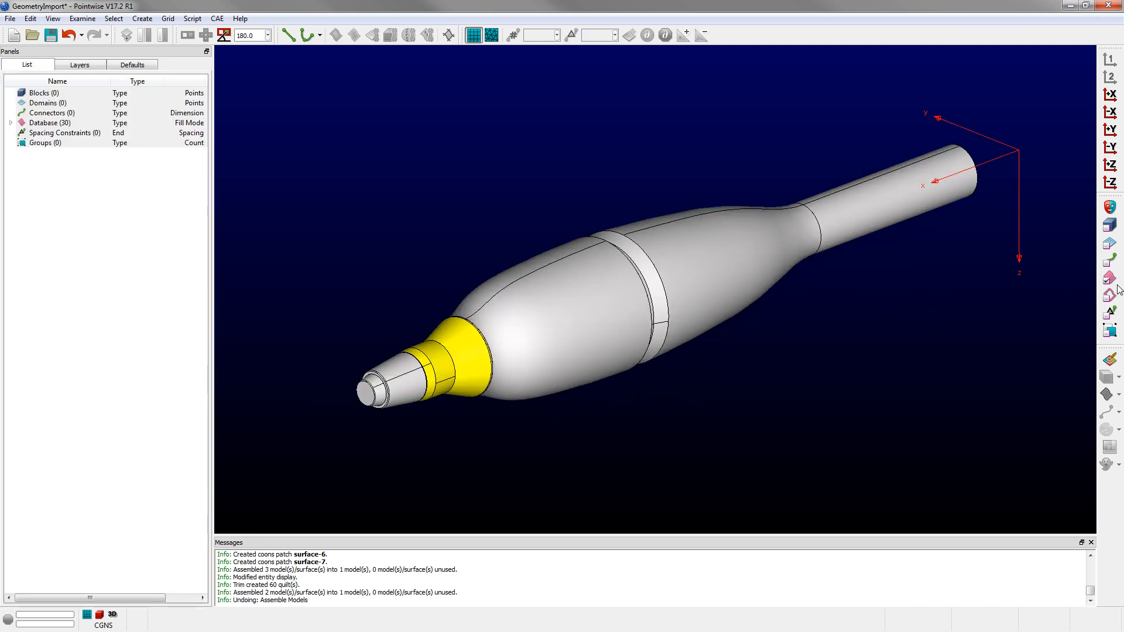
key("ctrl+a")
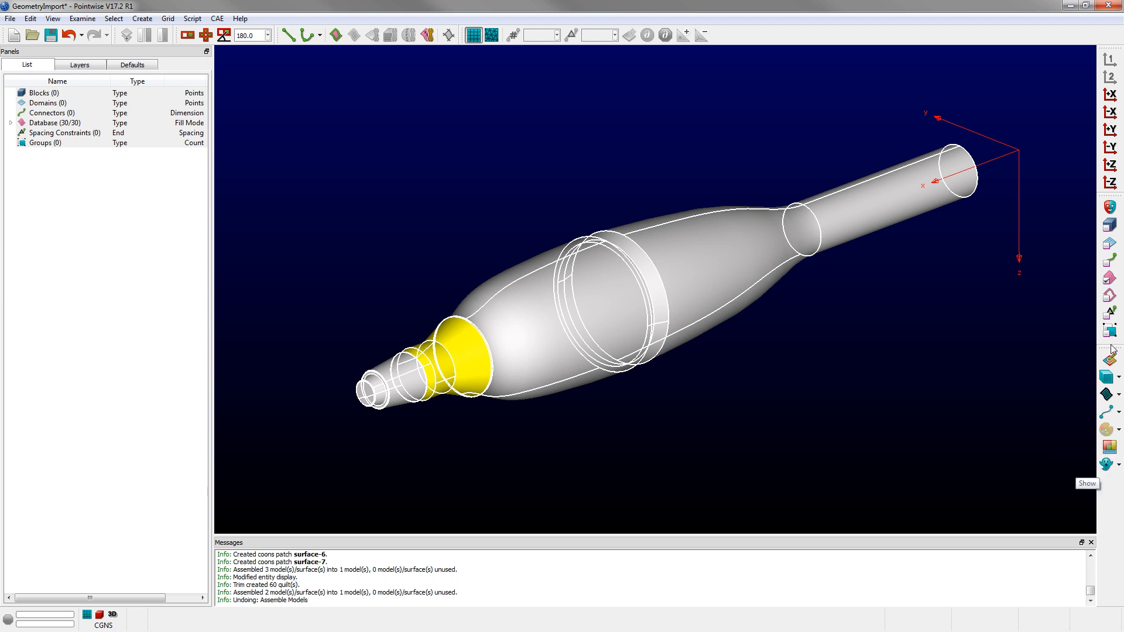
left_click(1111, 448)
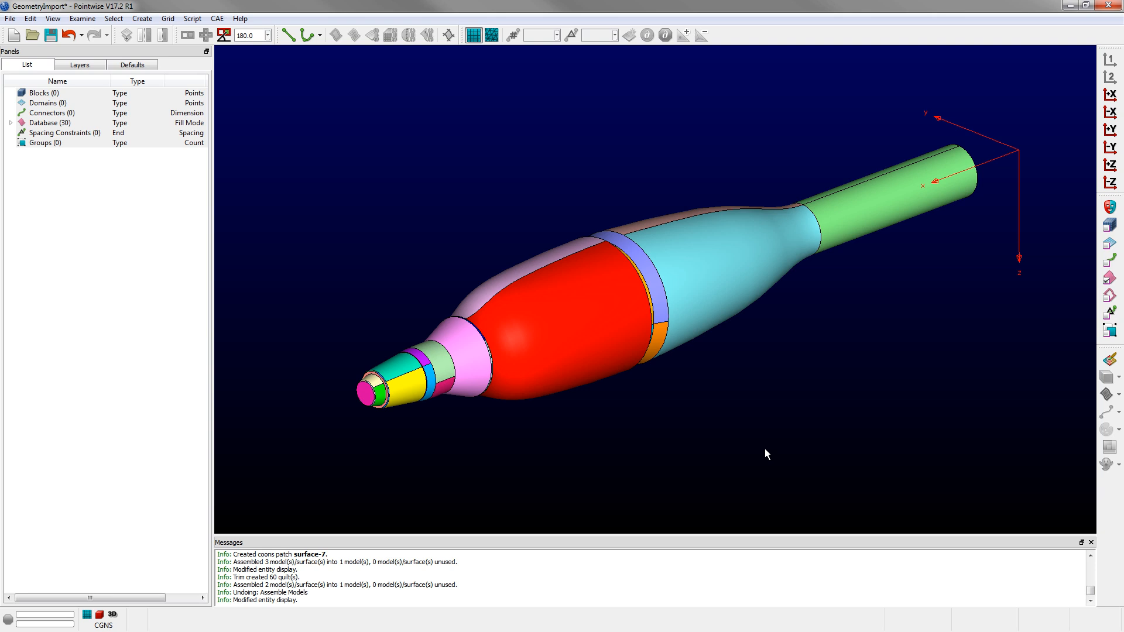
Step: Create a constant-coordinate plane at Y = 0 for cutting the shell body
mouse_move(765, 449)
right_mouse_down()
mouse_move(624, 245)
mouse_move(754, 309)
mouse_move(587, 337)
mouse_move(774, 407)
right_mouse_up()
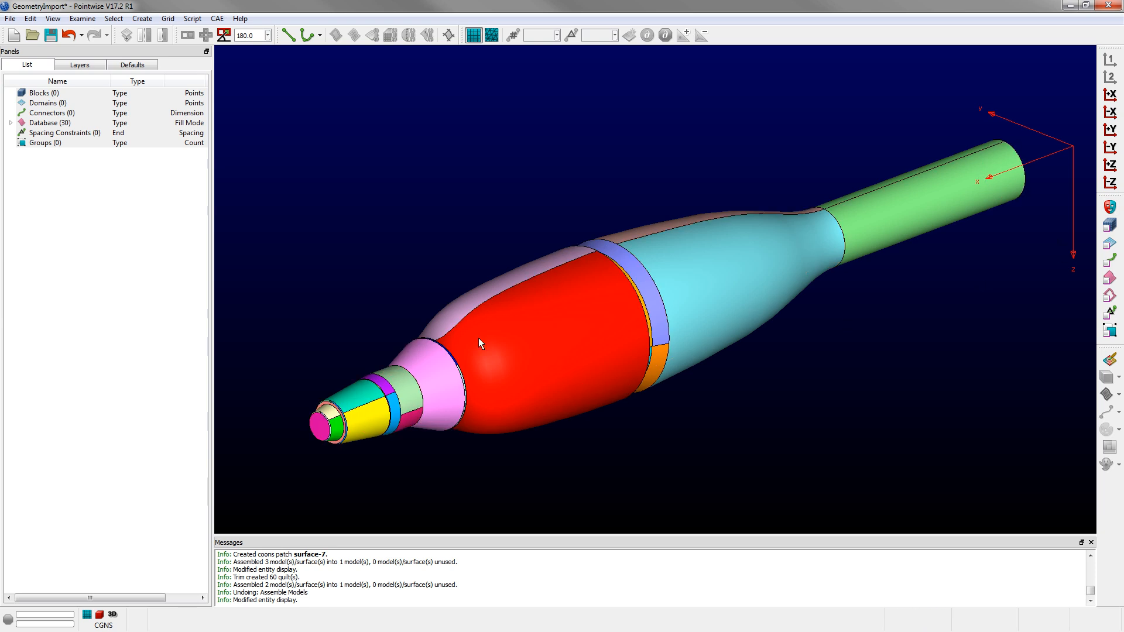
scroll(351, 410, "up", 3)
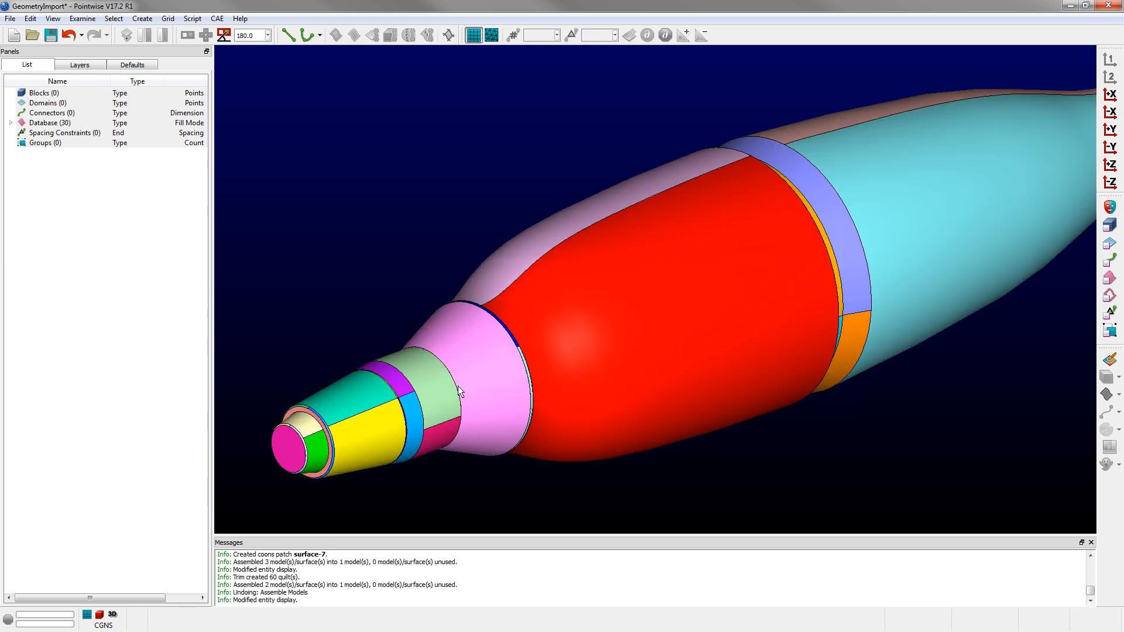
scroll(264, 445, "down", 3)
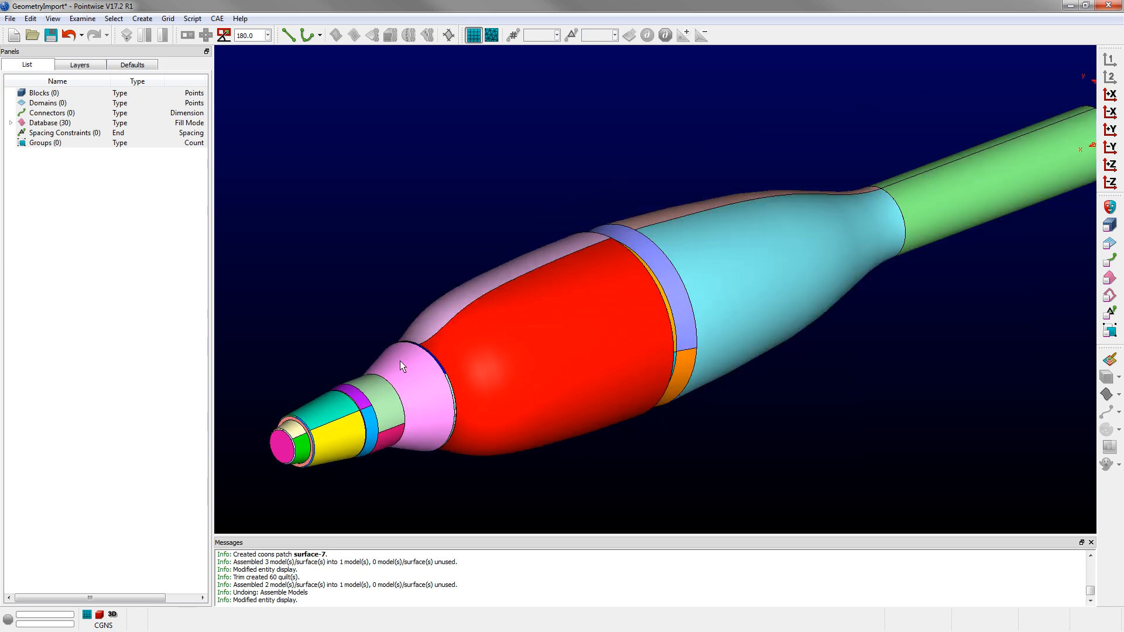
scroll(696, 247, "down", 2)
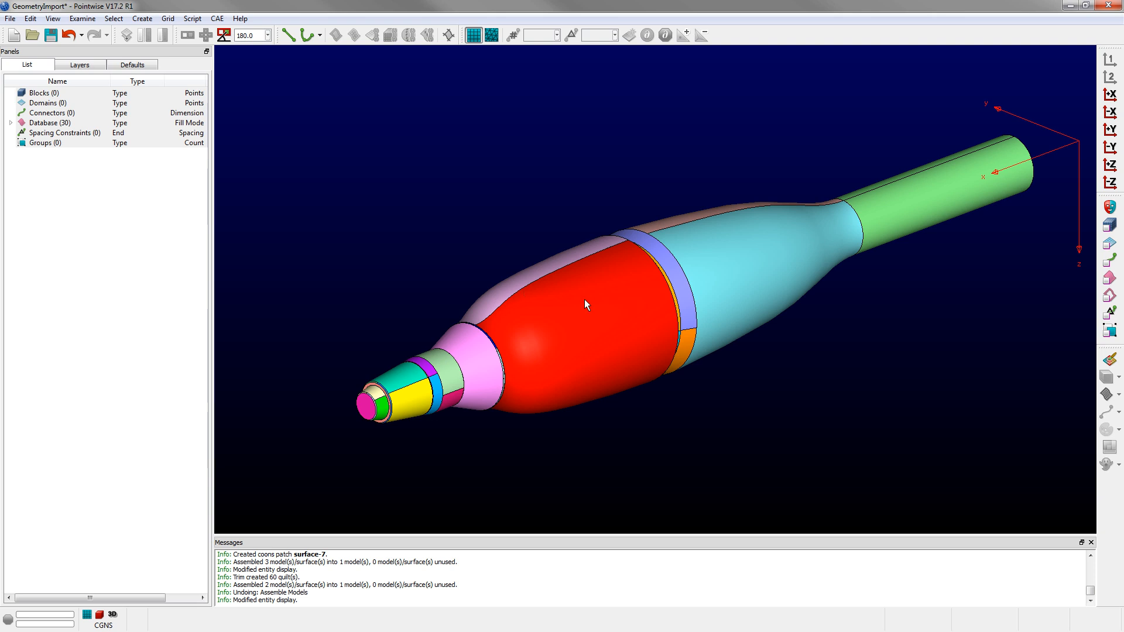
scroll(664, 300, "up", 1)
left_click(140, 18)
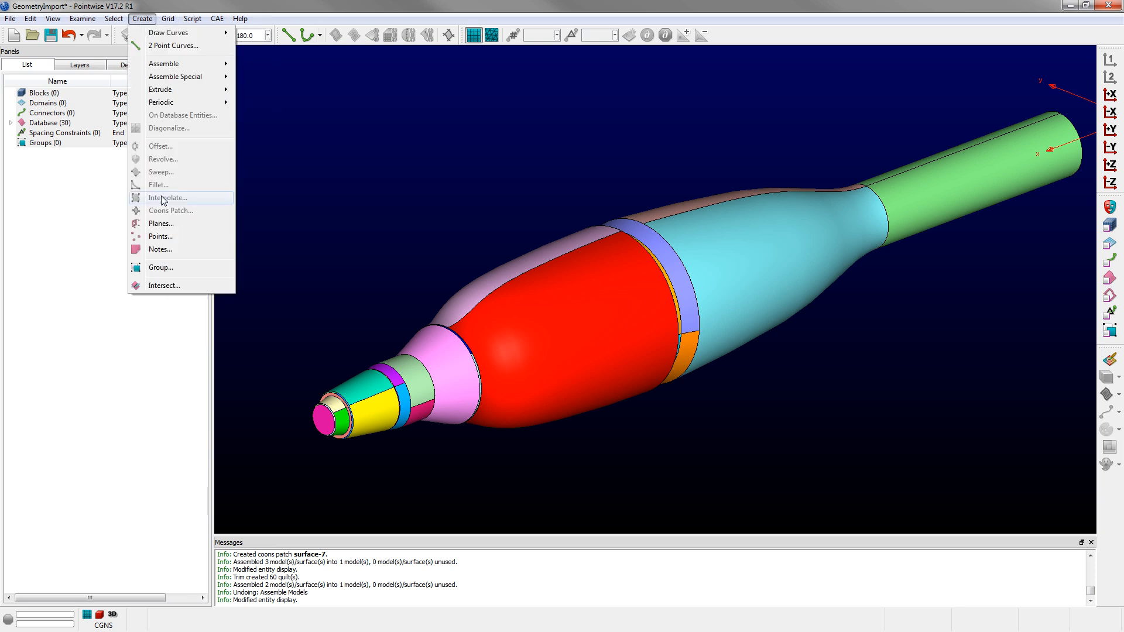
left_click(164, 223)
left_click(16, 186)
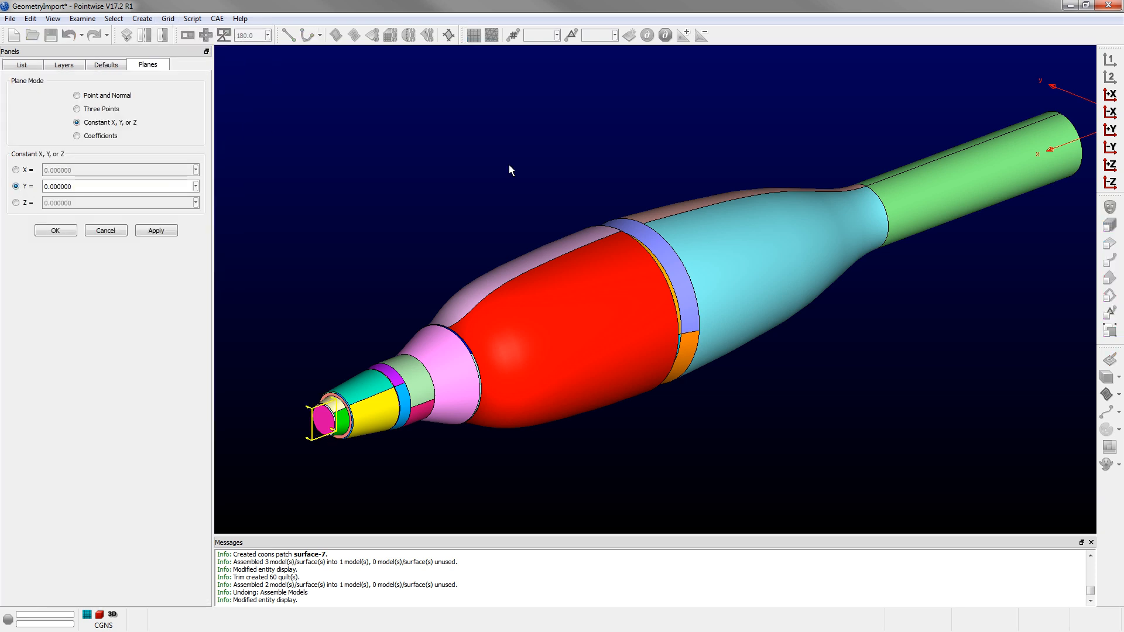
left_click(55, 230)
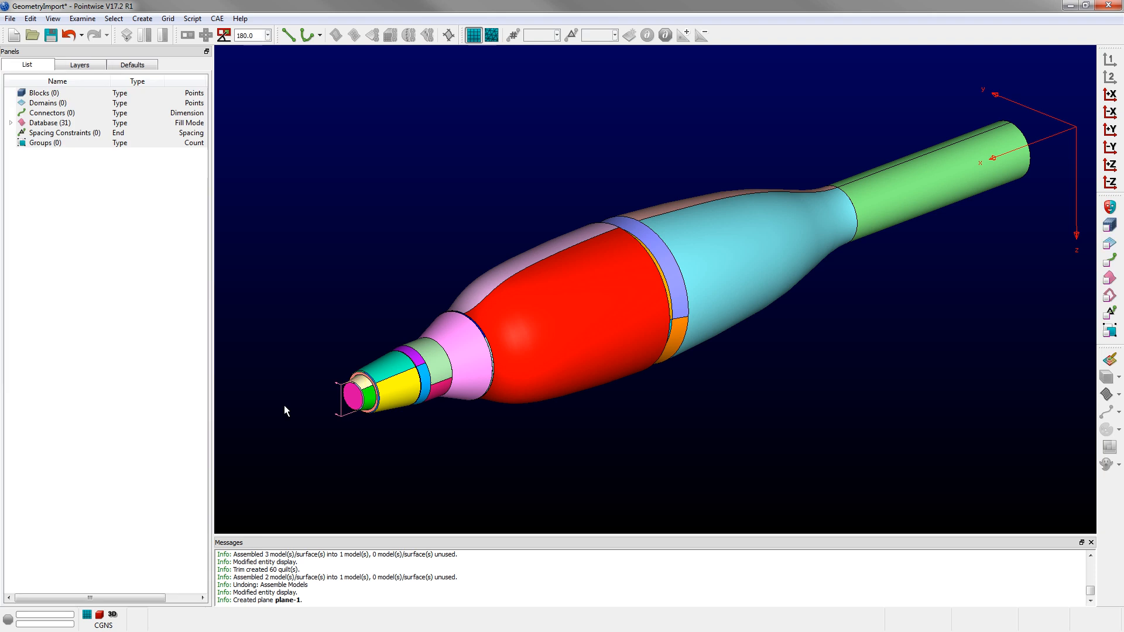
Step: Trim the shell body model by the Y plane with tolerance 0.1, trimming only A with B and keeping both inside and outside
scroll(317, 410, "up", 2)
scroll(352, 413, "down", 3)
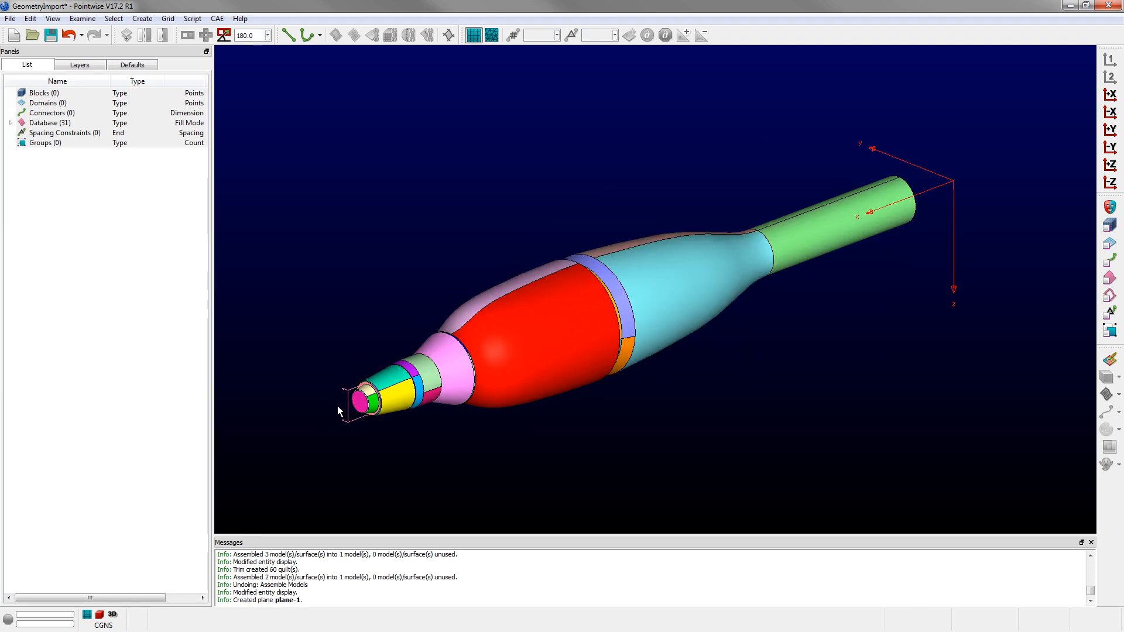
left_click(665, 284)
left_click(31, 18)
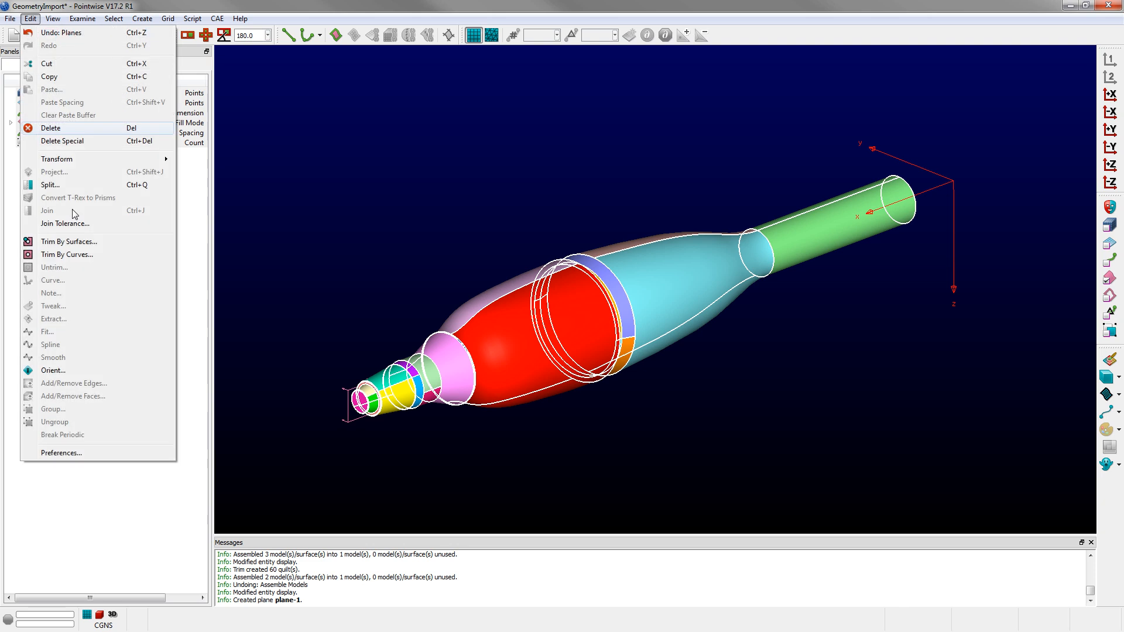
left_click(69, 242)
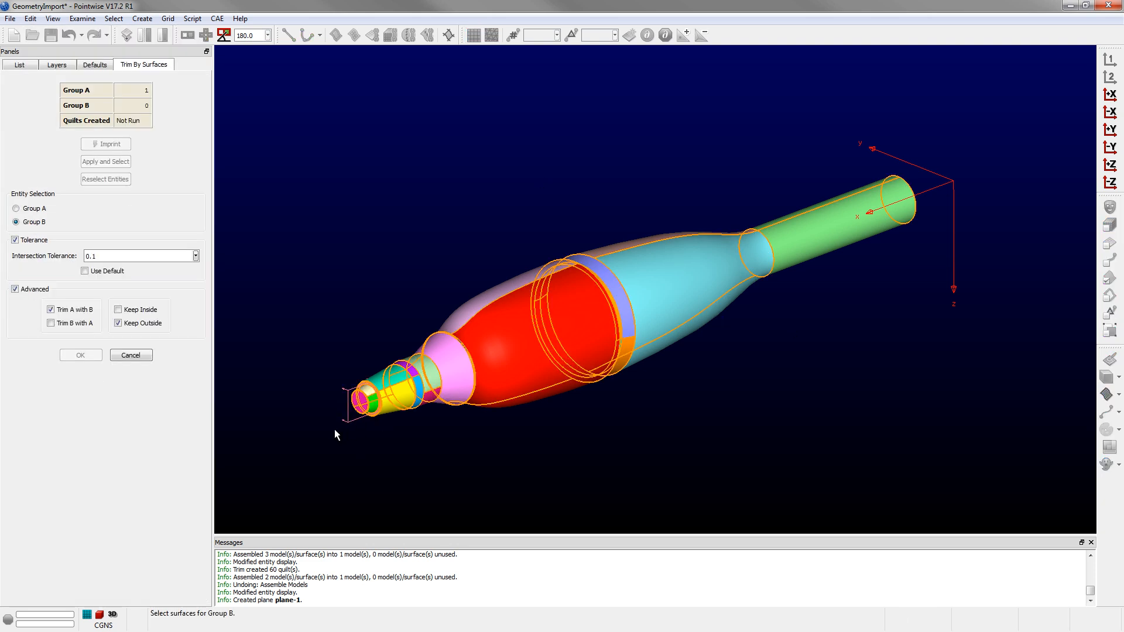
left_click(353, 423)
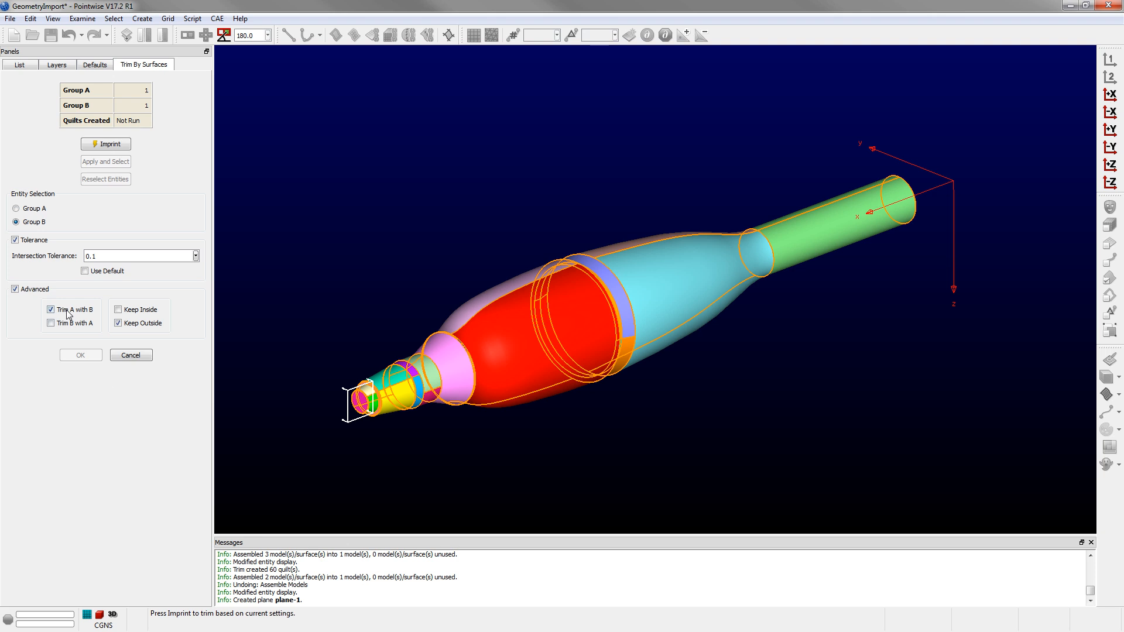
left_click(119, 311)
left_click(106, 144)
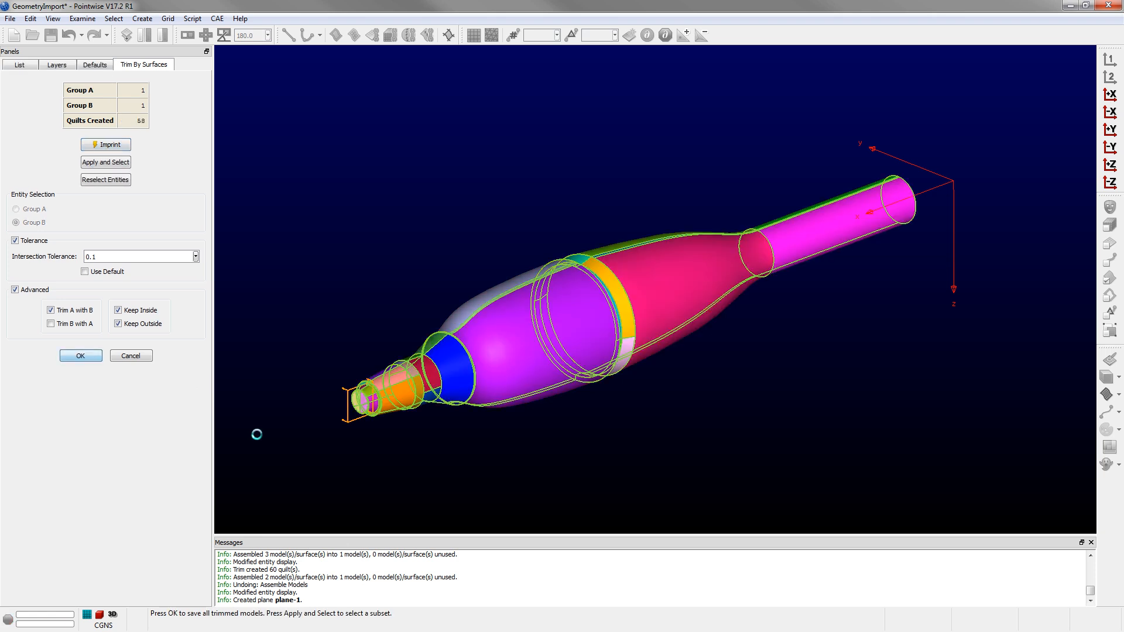
scroll(275, 432, "up", 4)
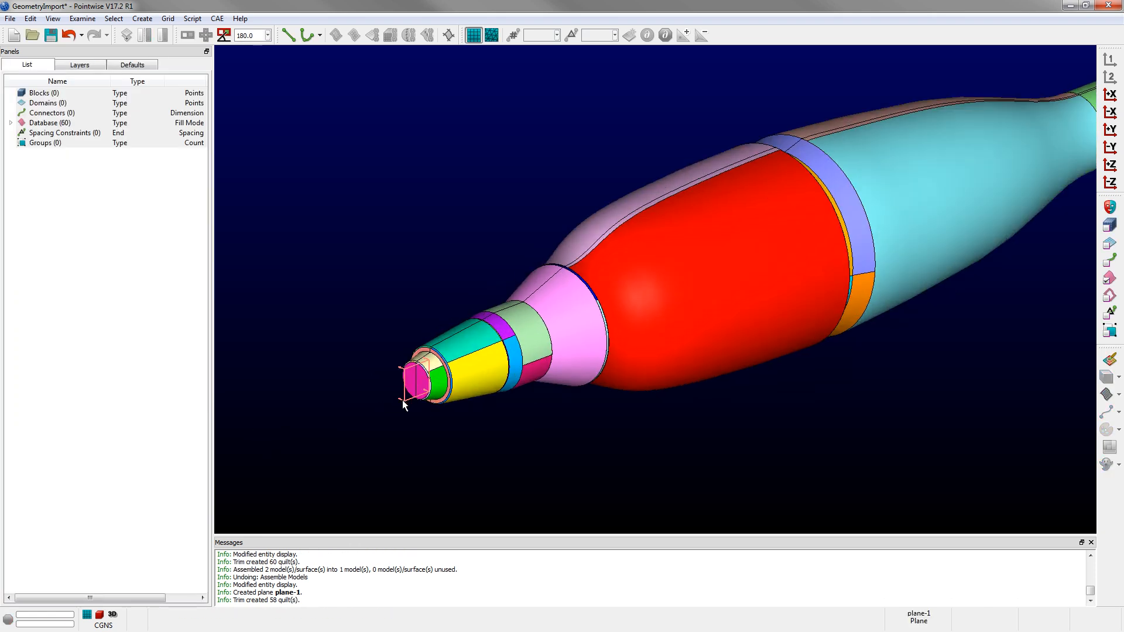
Step: Delete the Y = 0 cutting plane, leaving the trimmed shell model in place
left_click(404, 405)
scroll(325, 441, "down", 3)
key("Delete")
scroll(376, 388, "up", 4)
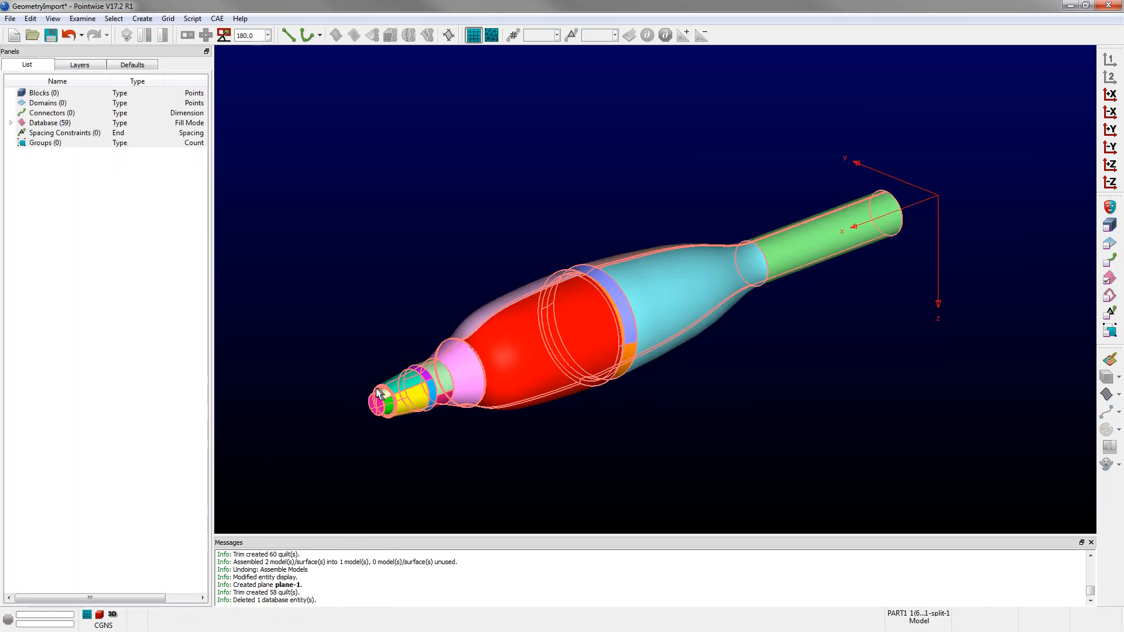
scroll(603, 281, "down", 3)
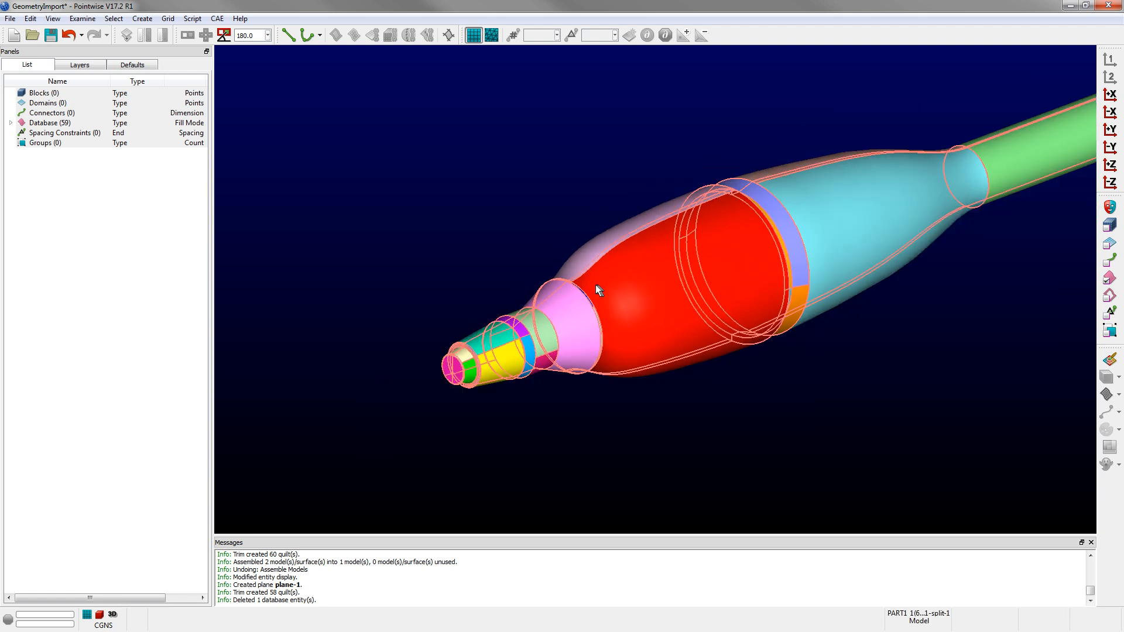
scroll(547, 320, "down", 2)
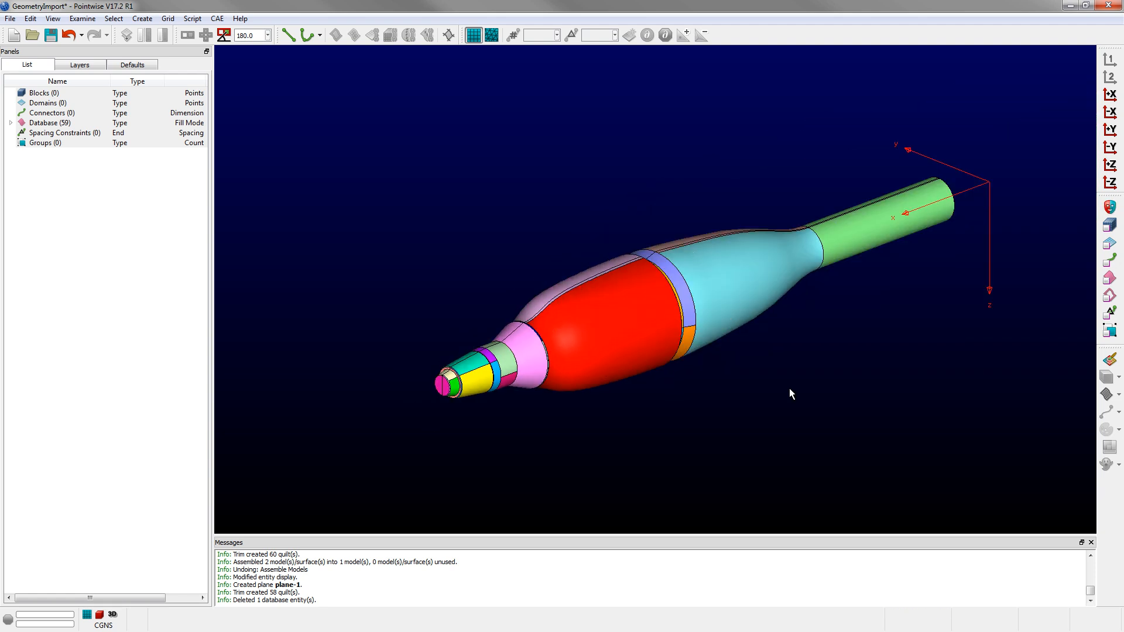
Step: Recolour all shell quilts randomly again and inspect the split around the nose and body
key("ctrl+a")
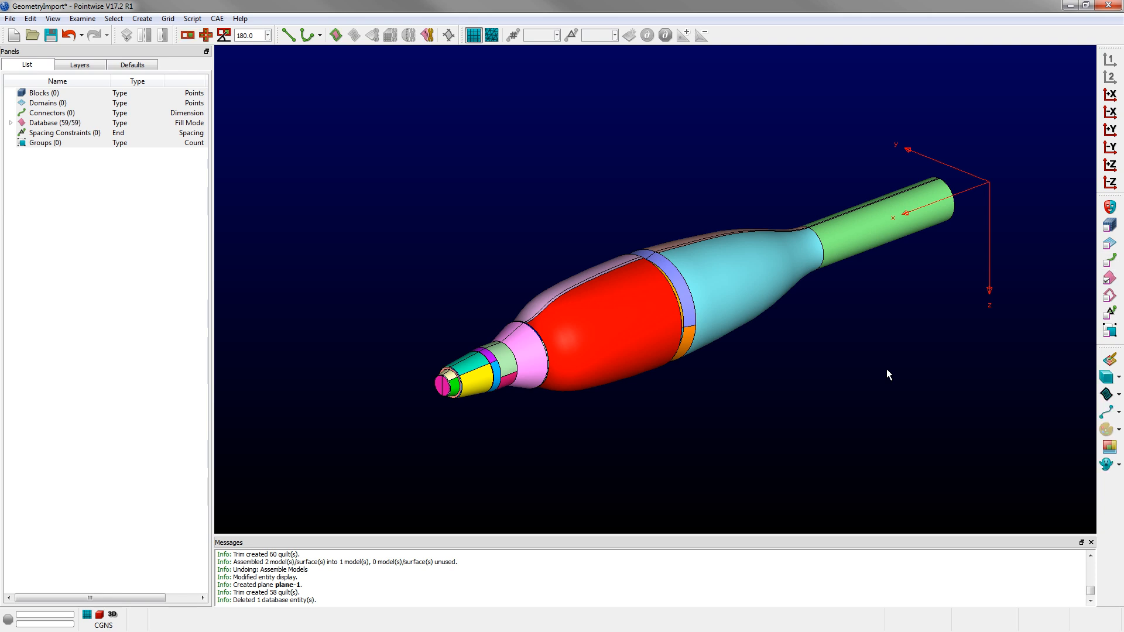
left_click(1110, 447)
left_click(861, 377)
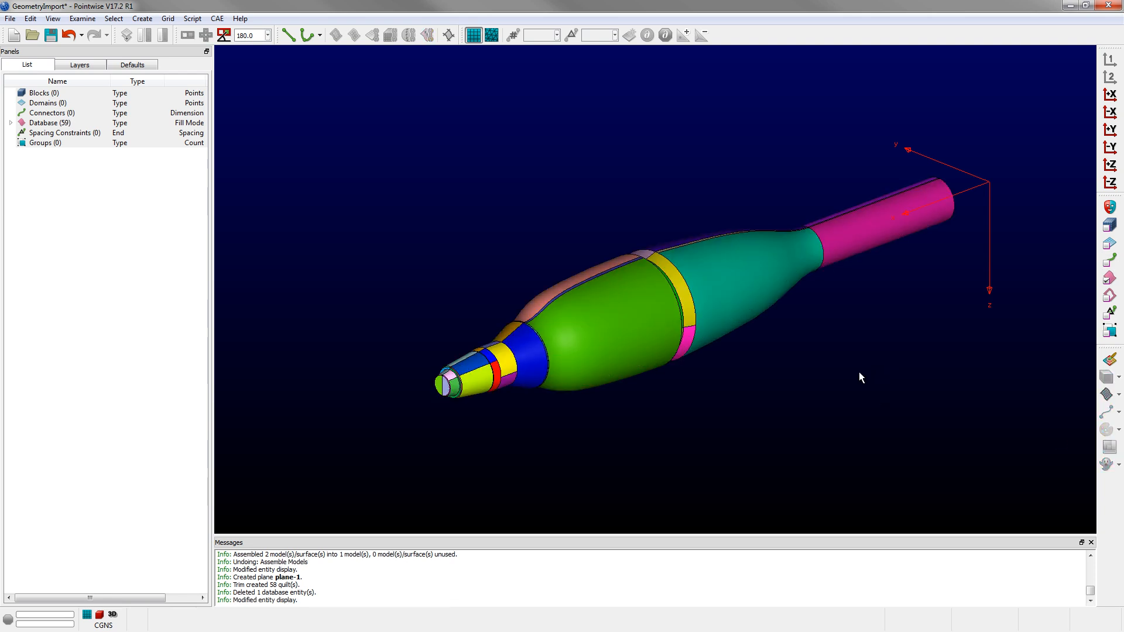
scroll(502, 325, "up", 5)
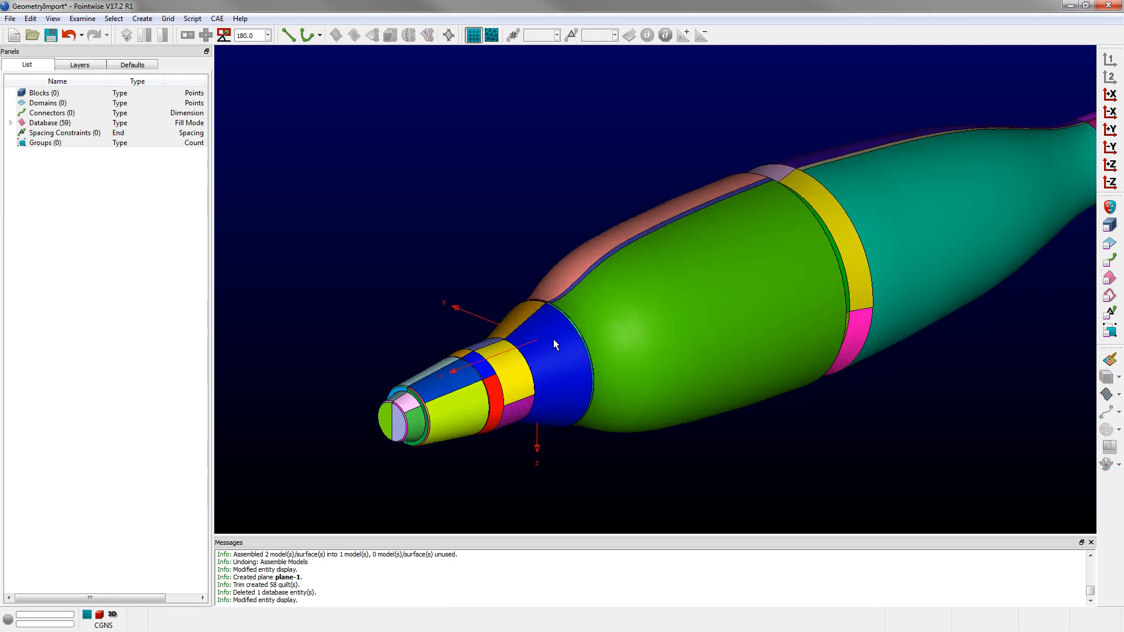
right_click_drag(640, 377, 689, 406)
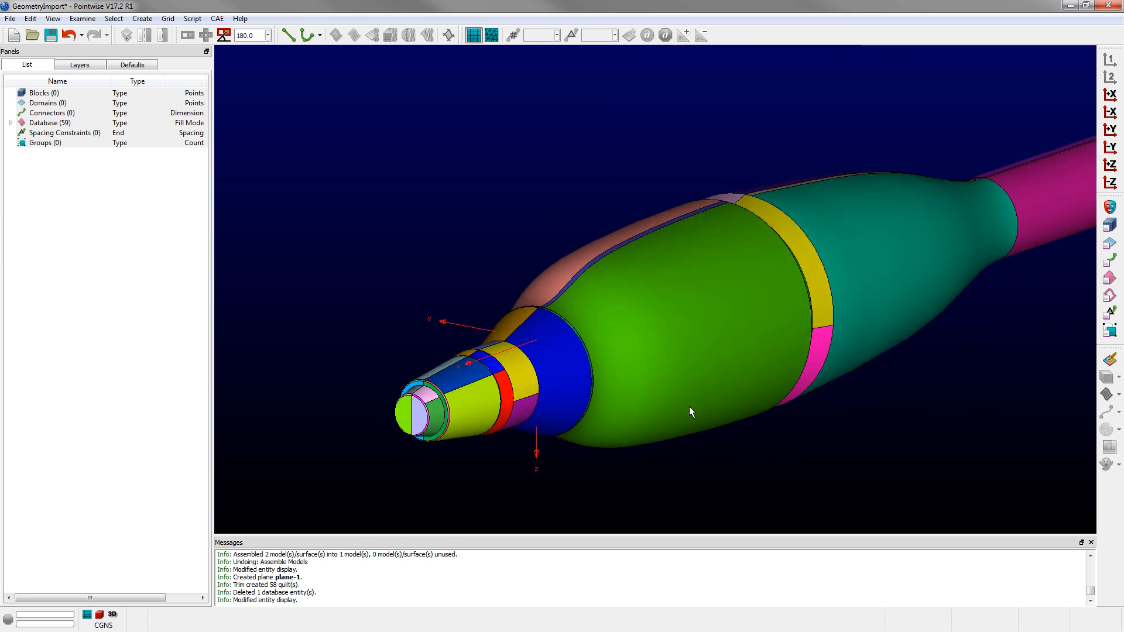
scroll(447, 322, "down", 3)
scroll(824, 301, "up", 2)
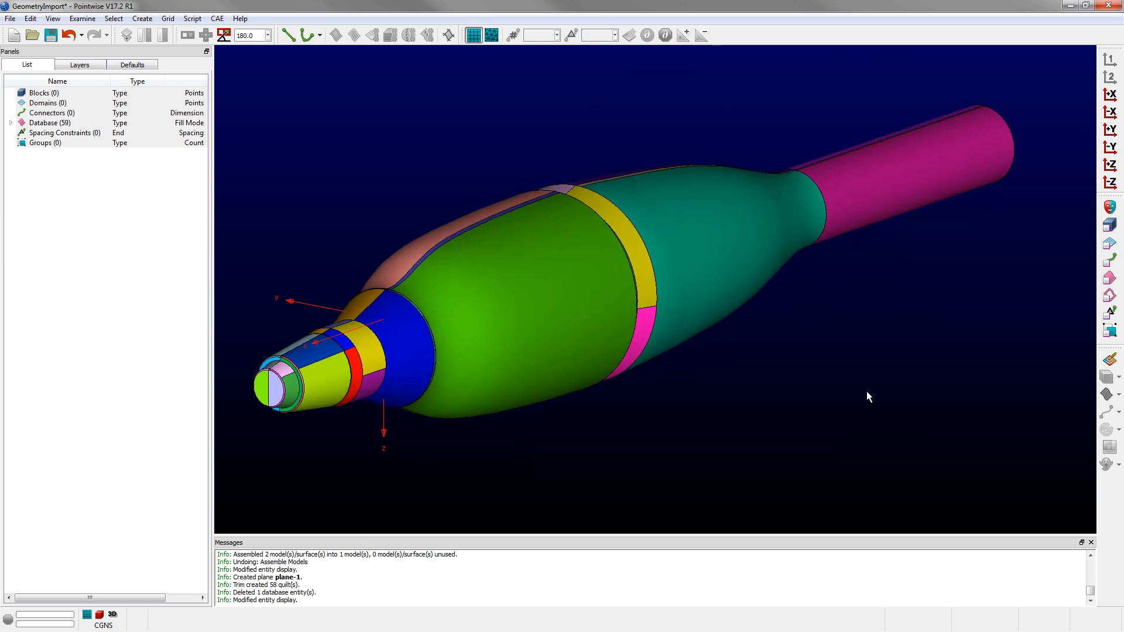
scroll(874, 396, "down", 1)
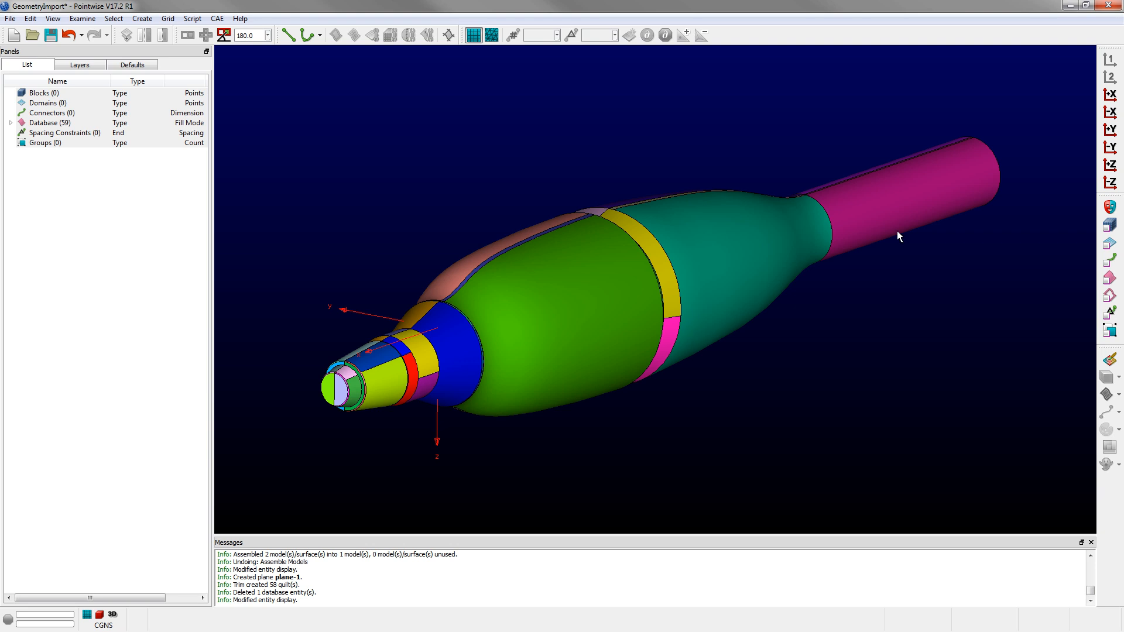
Step: Look at the shell along -X and select all quilts on the positive-Y side of the cut
left_click(1109, 112)
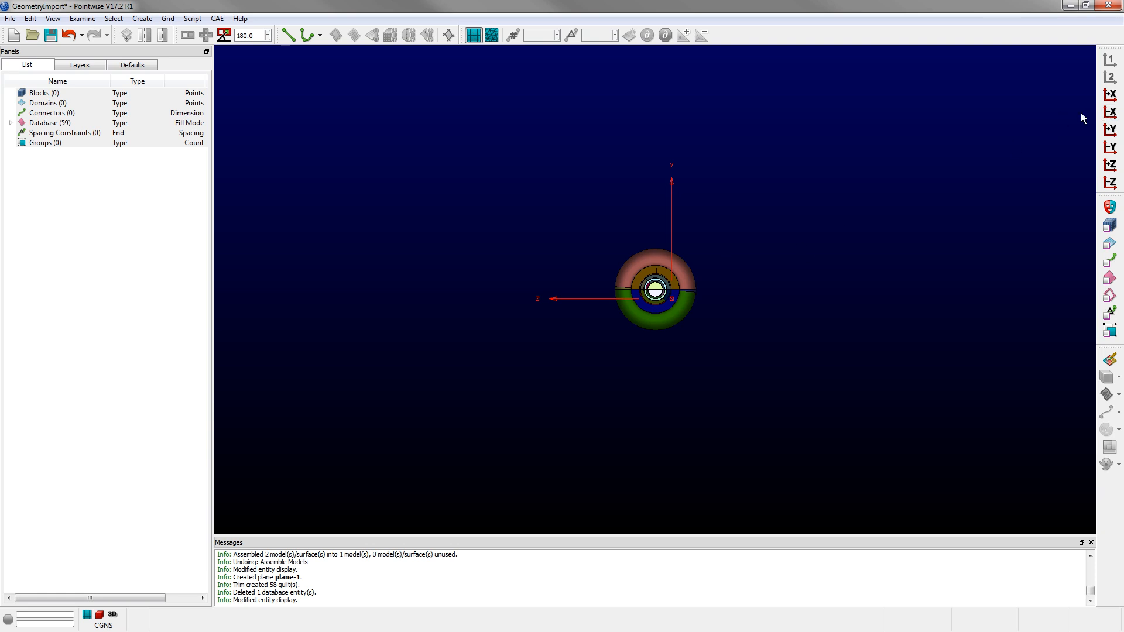
scroll(633, 279, "up", 3)
scroll(689, 258, "up", 5)
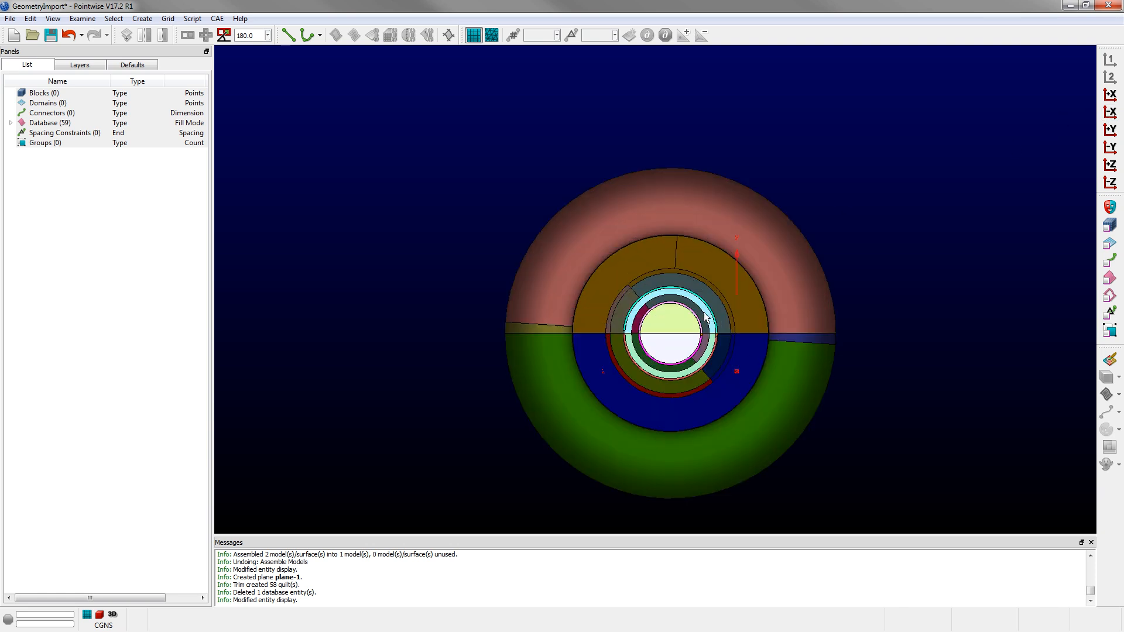
scroll(688, 294, "down", 1)
scroll(765, 450, "up", 1)
scroll(770, 461, "up", 1)
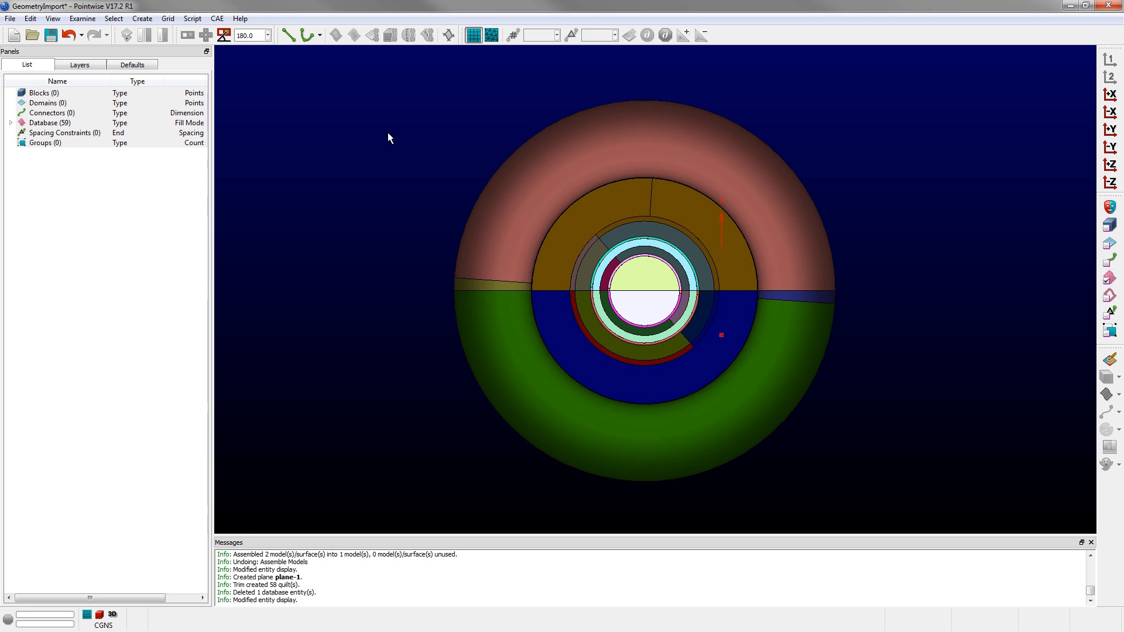
left_click_drag(409, 110, 880, 291)
left_click_drag(879, 291, 887, 282)
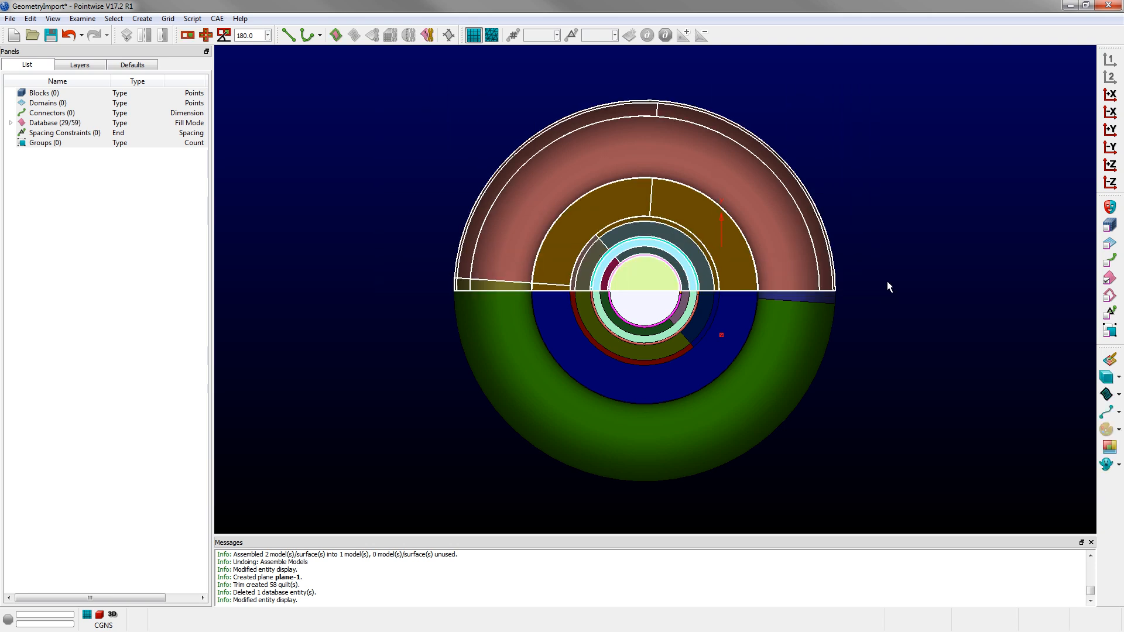
Step: Examine the selected half's boundary along the Y = 0 cut around the nose
scroll(883, 263, "up", 1)
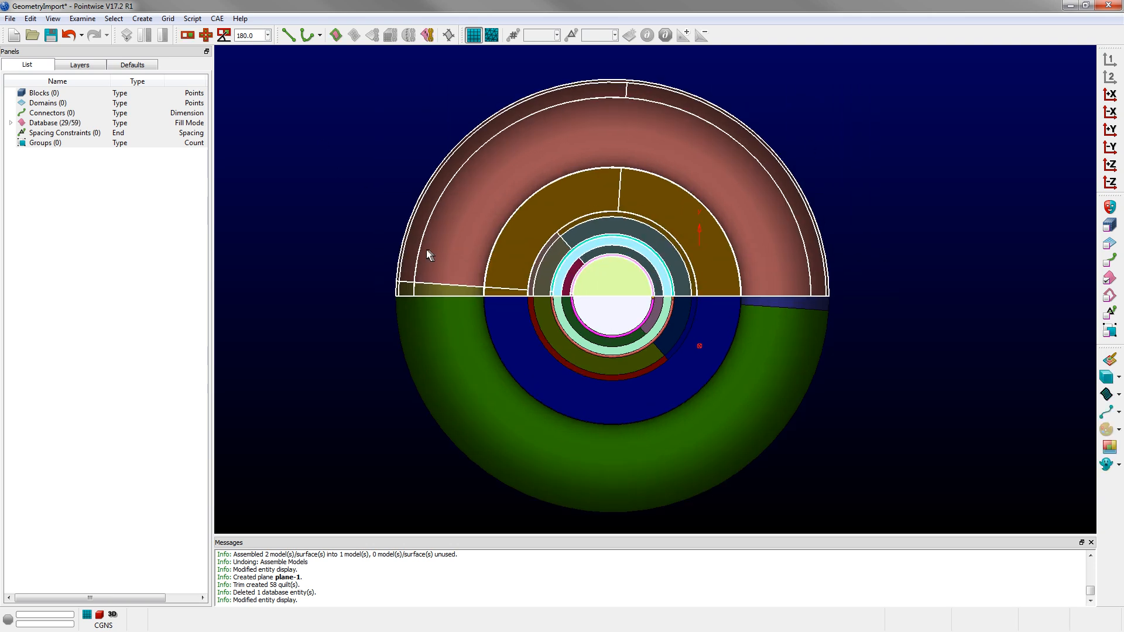
scroll(548, 306, "up", 1)
scroll(709, 313, "up", 4)
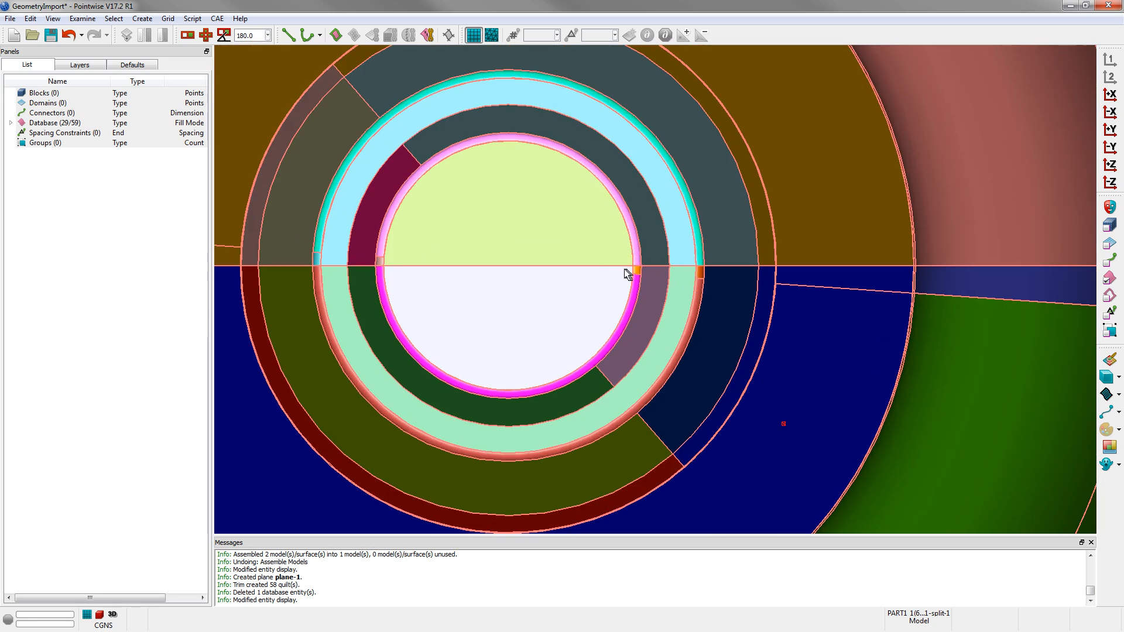
scroll(662, 274, "down", 1)
scroll(718, 294, "down", 1)
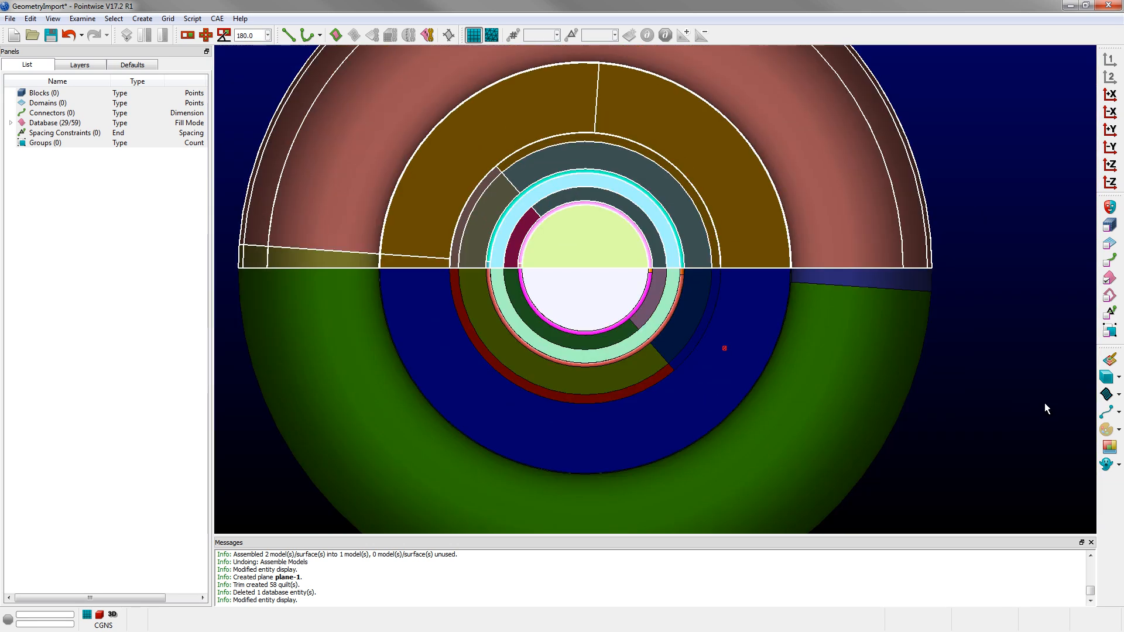
scroll(995, 462, "down", 2)
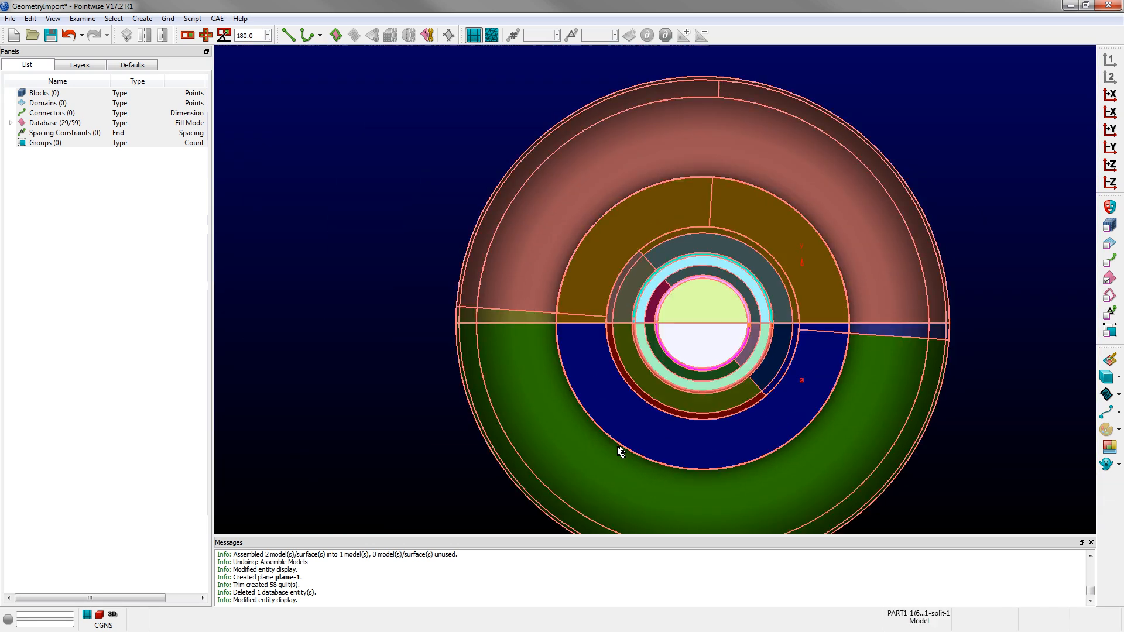
scroll(964, 296, "down", 1)
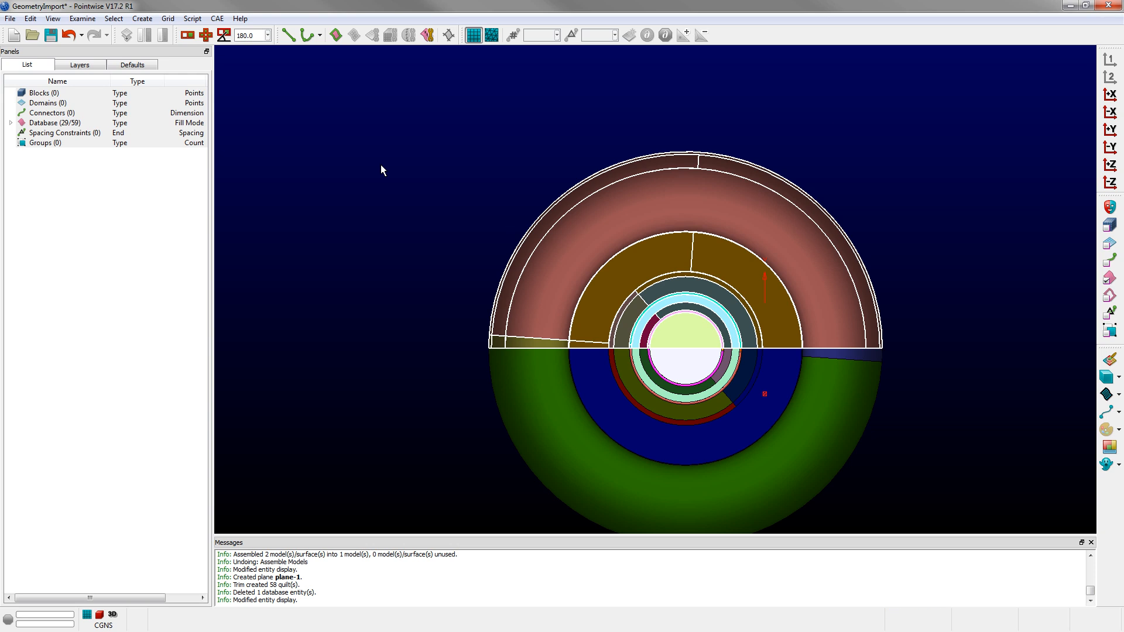
Step: Assemble the selected positive-Y half's quilts with a custom assembly angle of 10 instead of the default
left_click(142, 18)
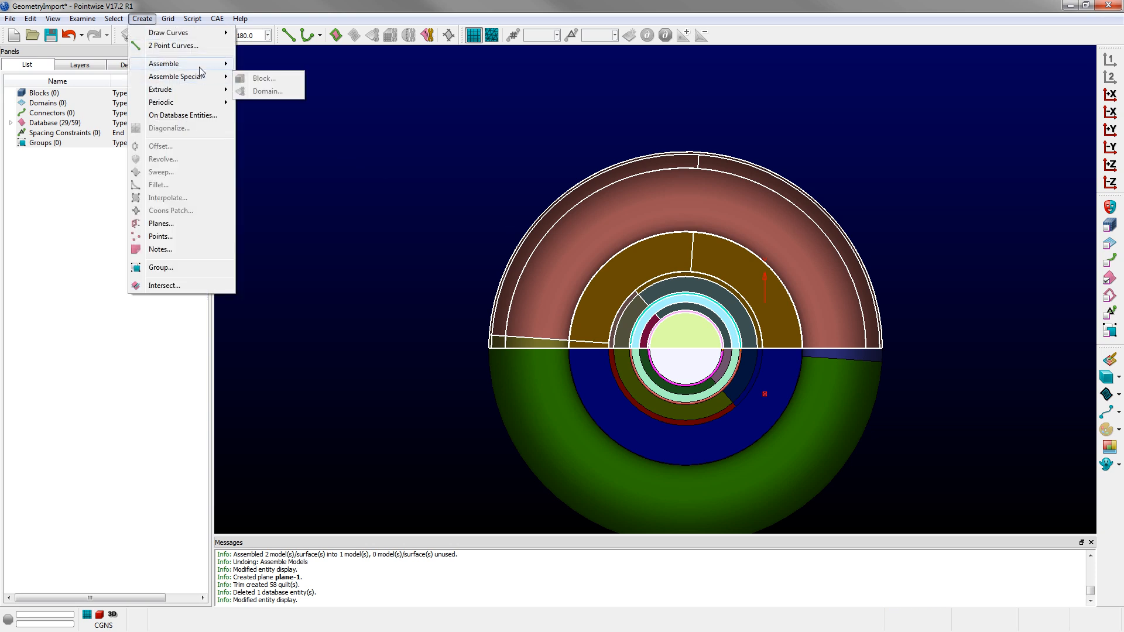
mouse_move(222, 63)
left_click(266, 91)
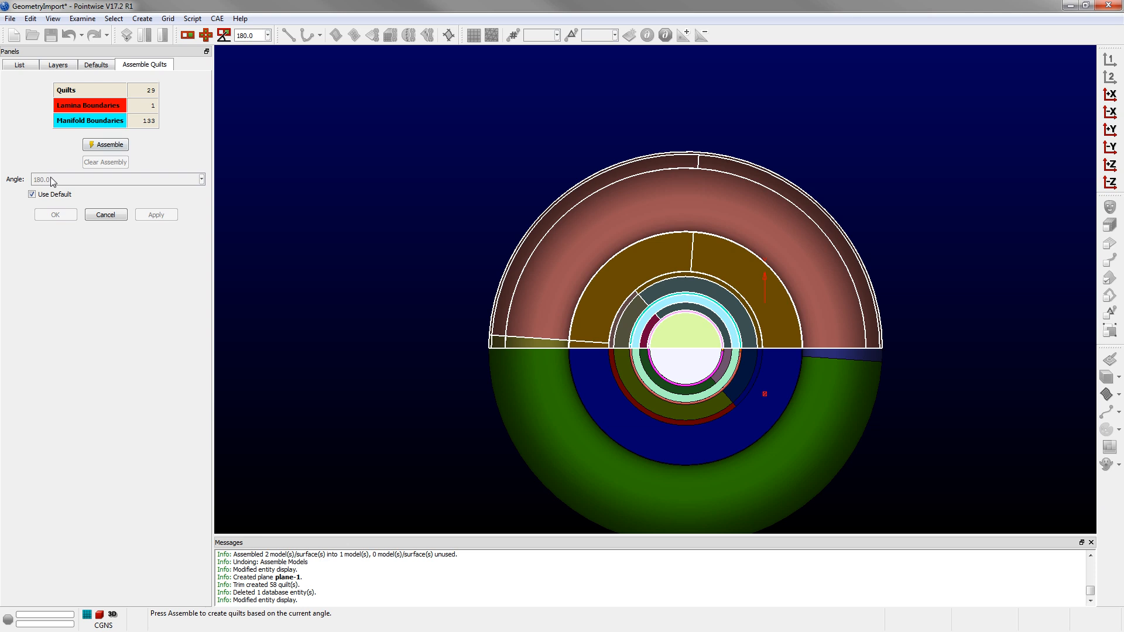
left_click(32, 194)
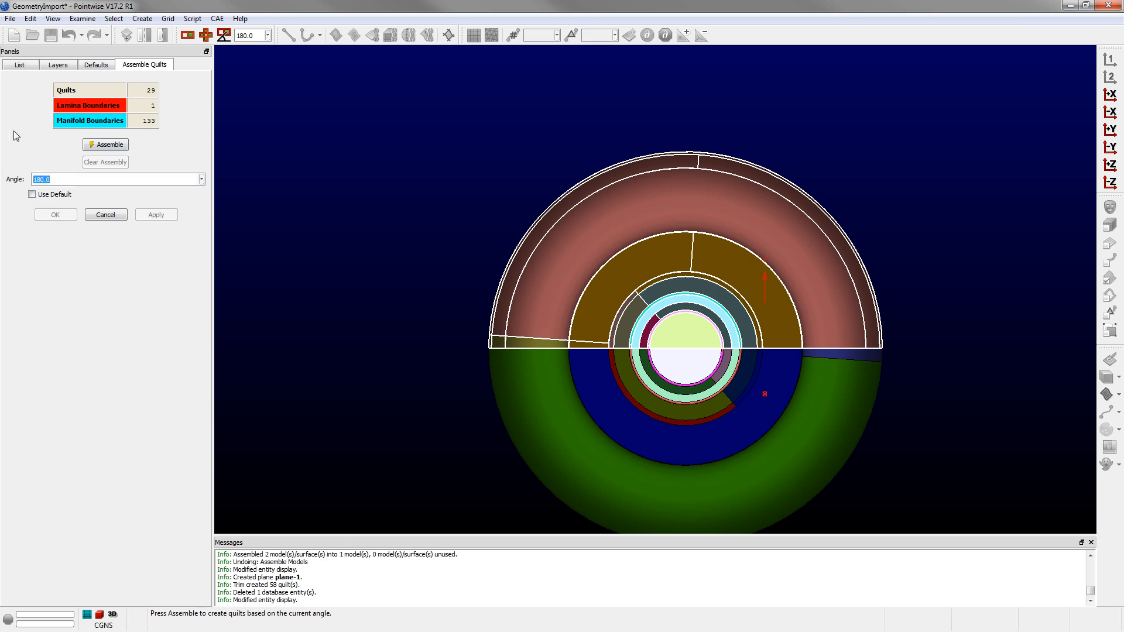
type("10")
left_click(103, 147)
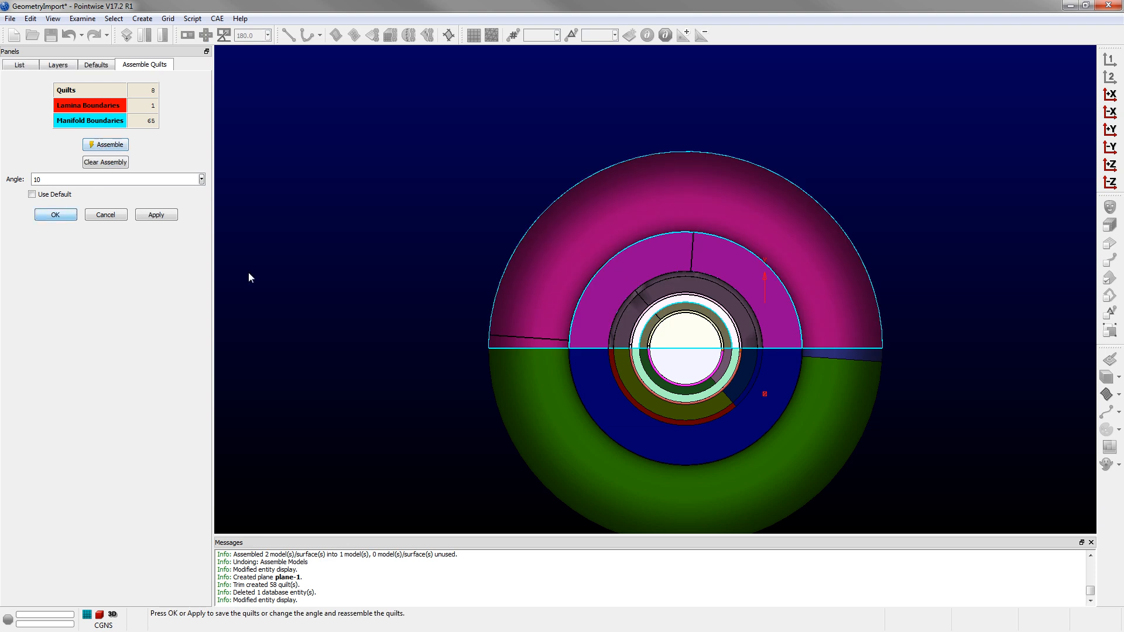
Step: Select all quilts on the negative-Y side of the cut and assemble them with an angle of 10
scroll(813, 471, "down", 2)
scroll(813, 472, "up", 5)
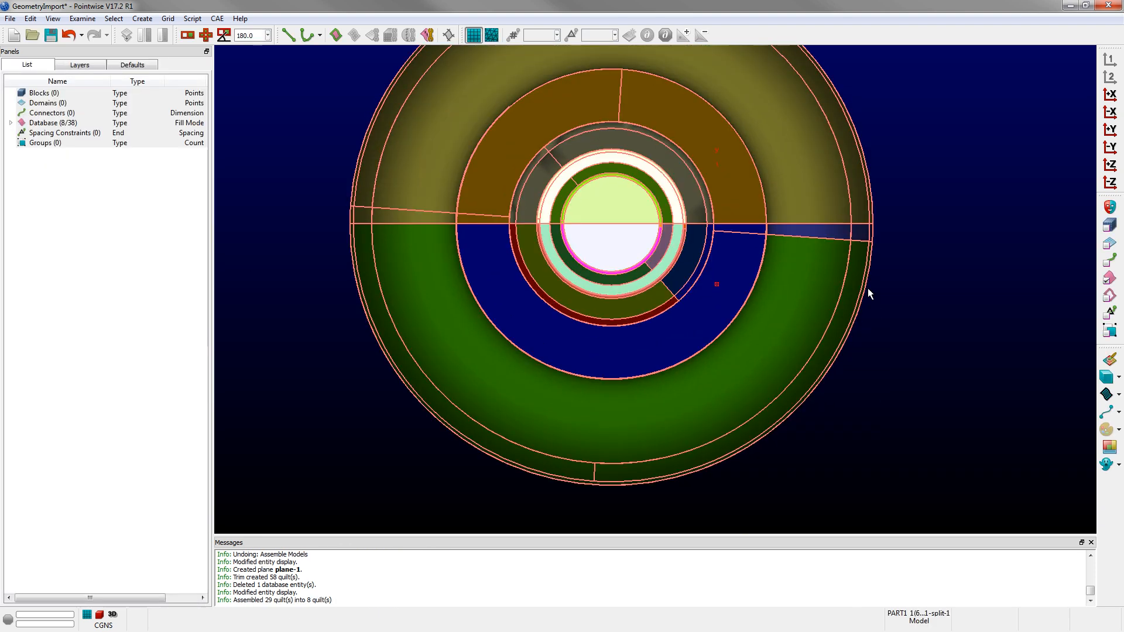
left_click(329, 221)
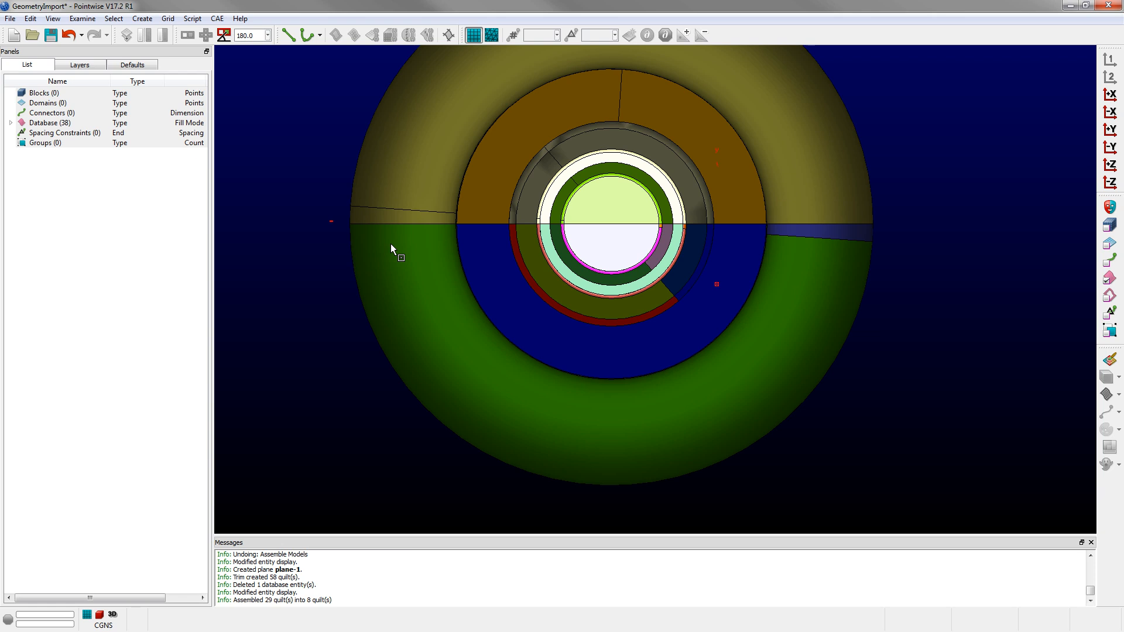
left_click_drag(391, 244, 918, 510)
left_click(143, 18)
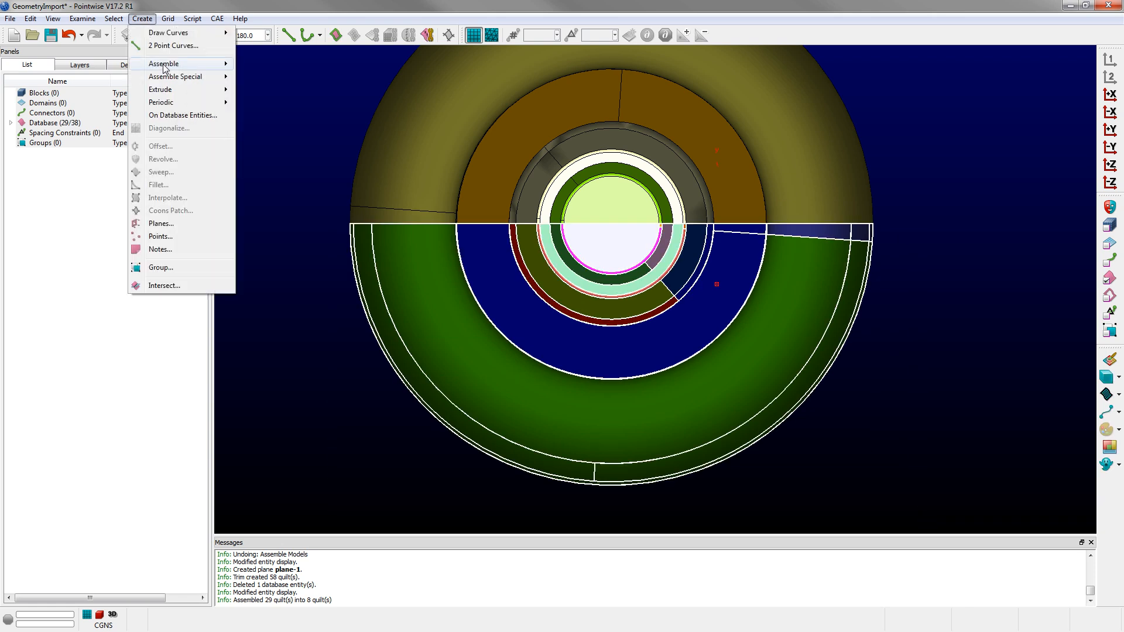
mouse_move(164, 68)
left_click(267, 95)
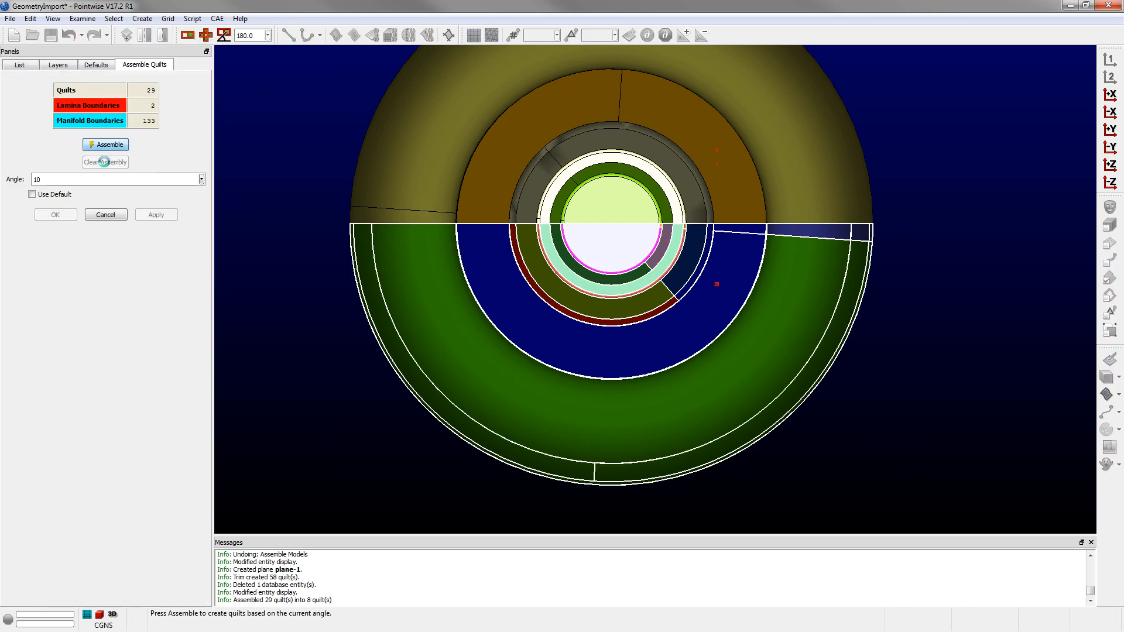
key("Return")
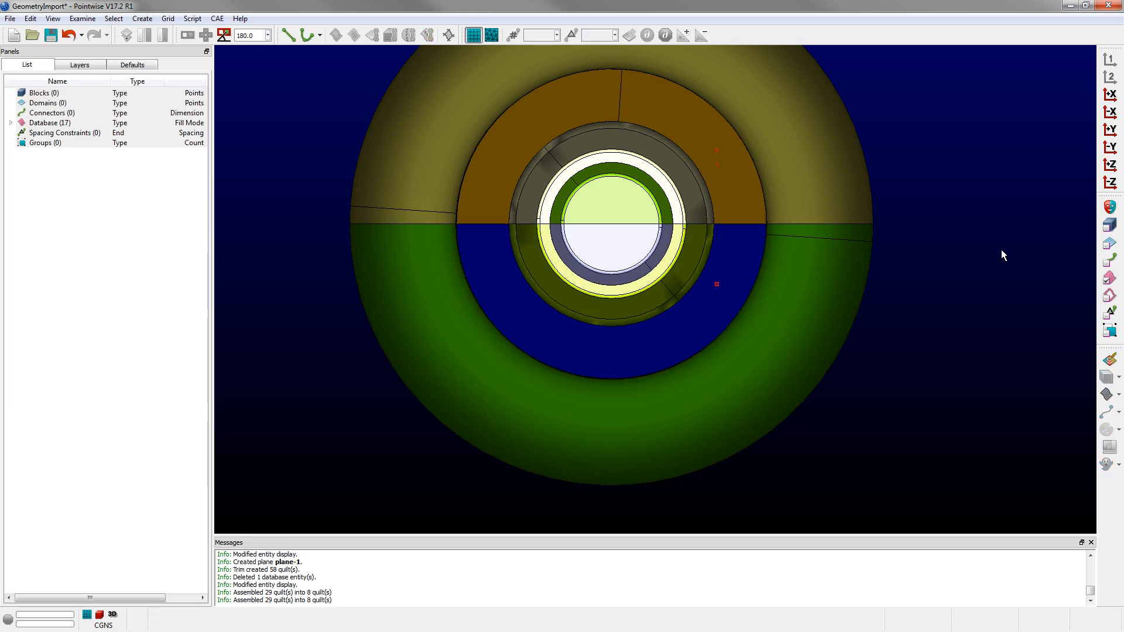
Step: Inspect the assembled quilts along the whole body from the -Z and -Y directions
left_click(1110, 182)
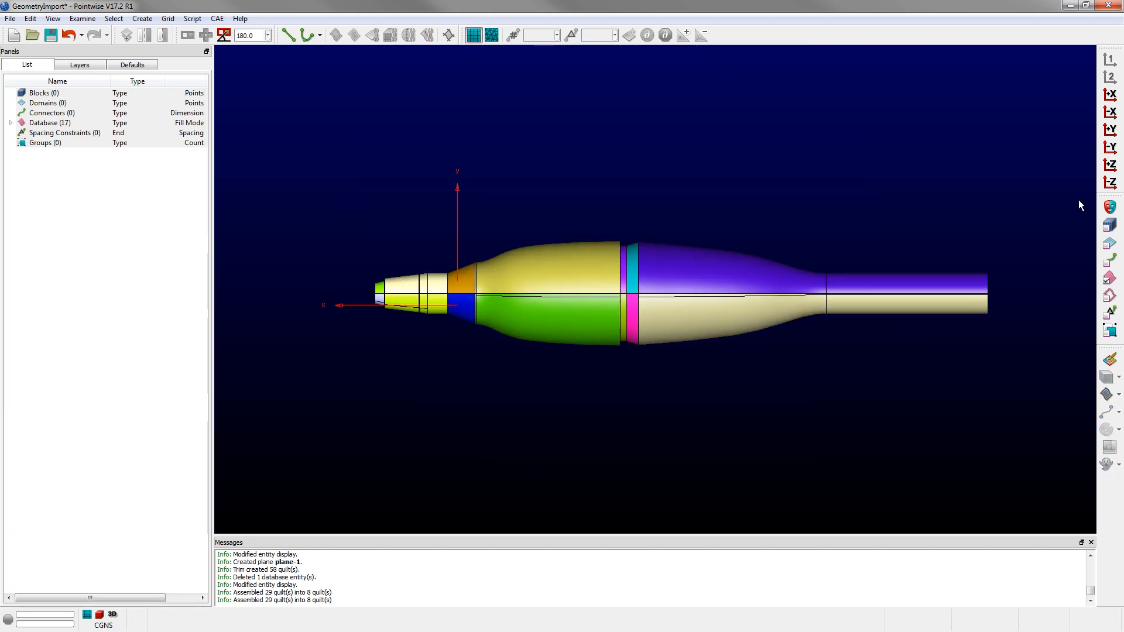
left_click(1110, 147)
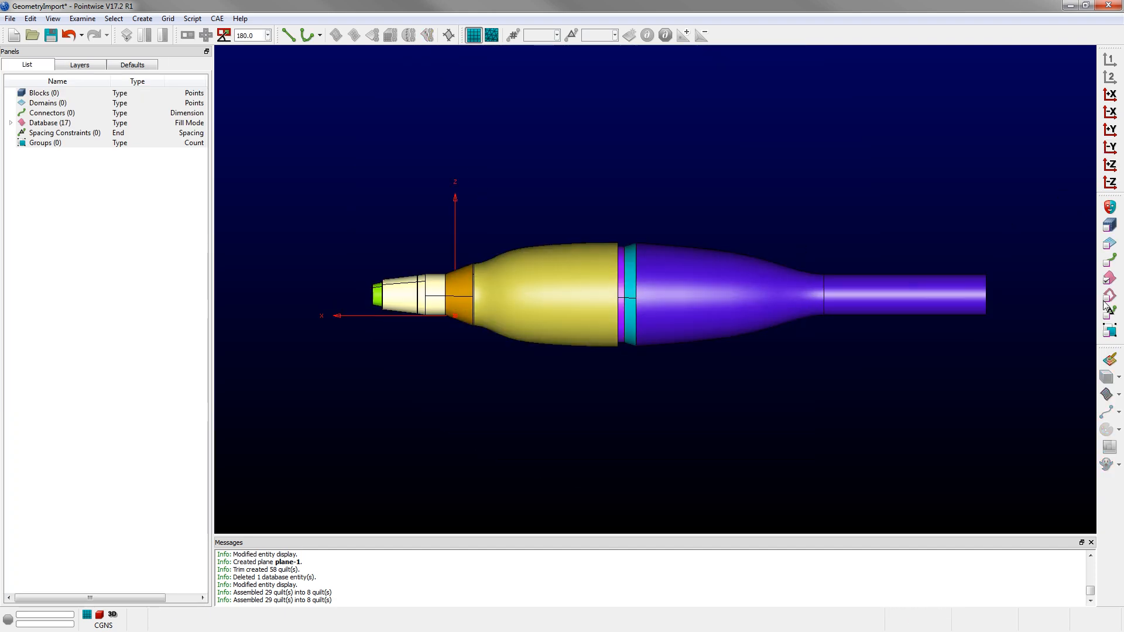
key("ctrl+a")
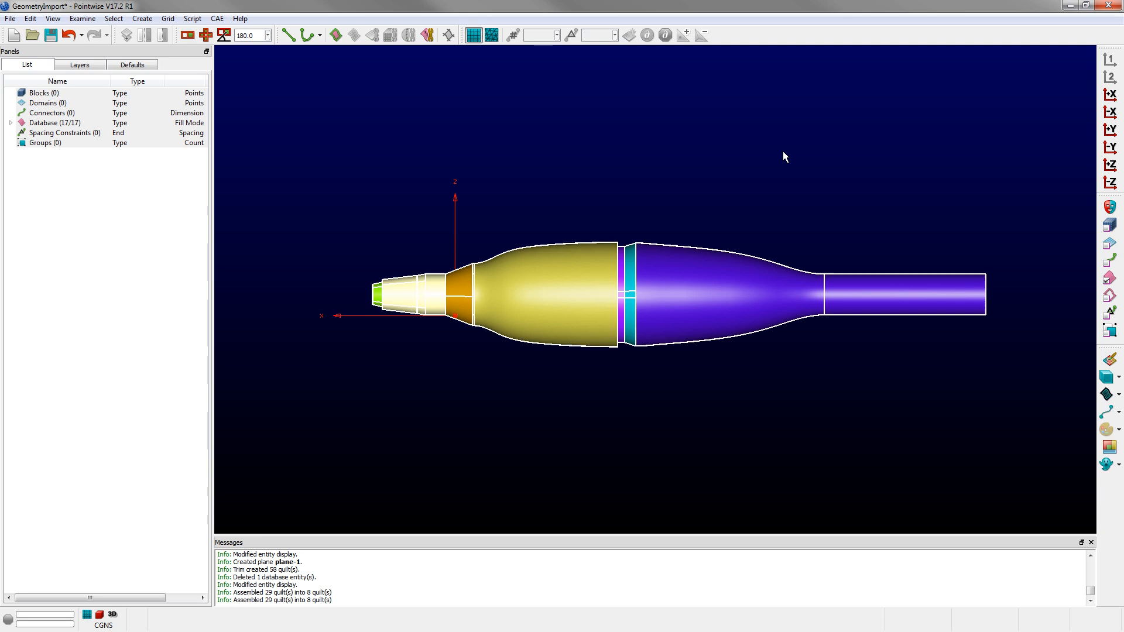
left_click(672, 158)
scroll(437, 297, "up", 5)
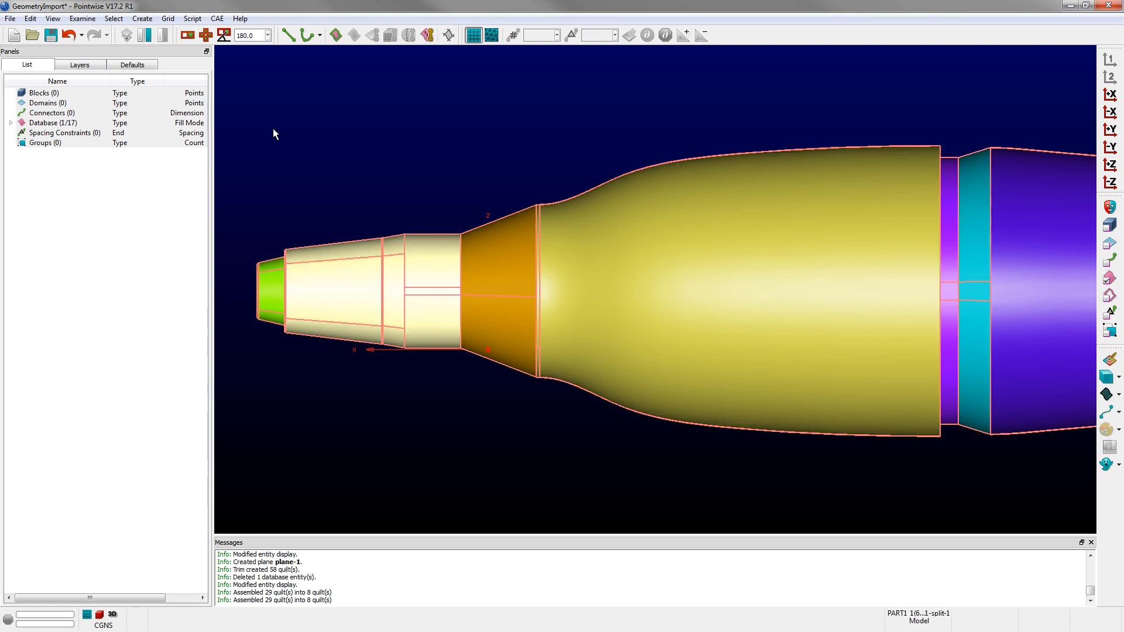
left_click(144, 35)
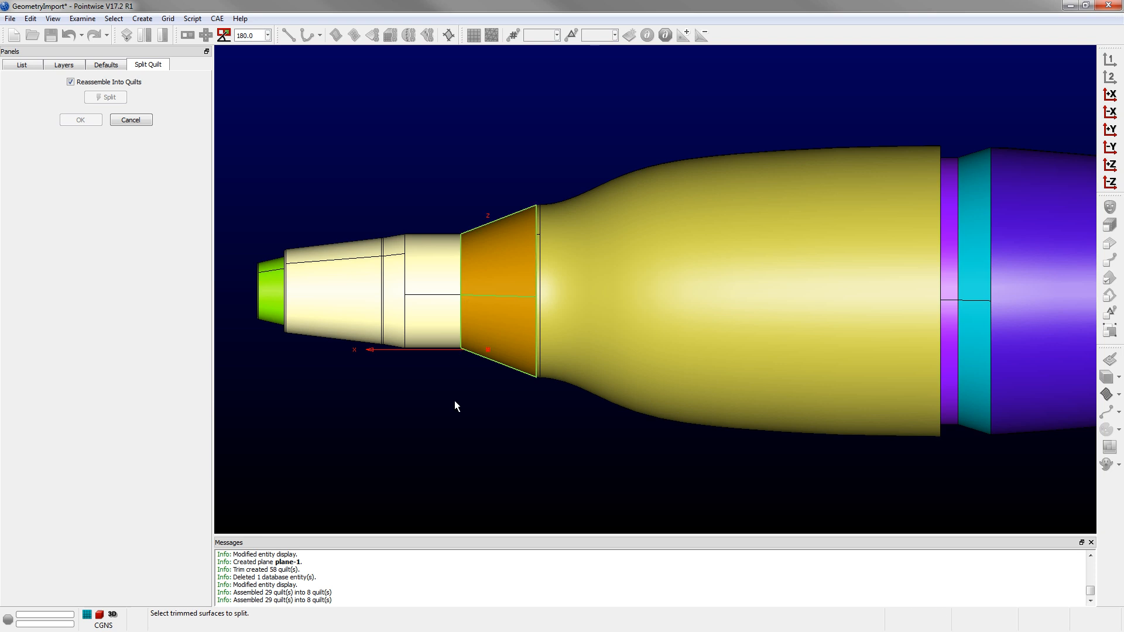
left_click(131, 119)
scroll(353, 154, "down", 1)
scroll(455, 261, "down", 1)
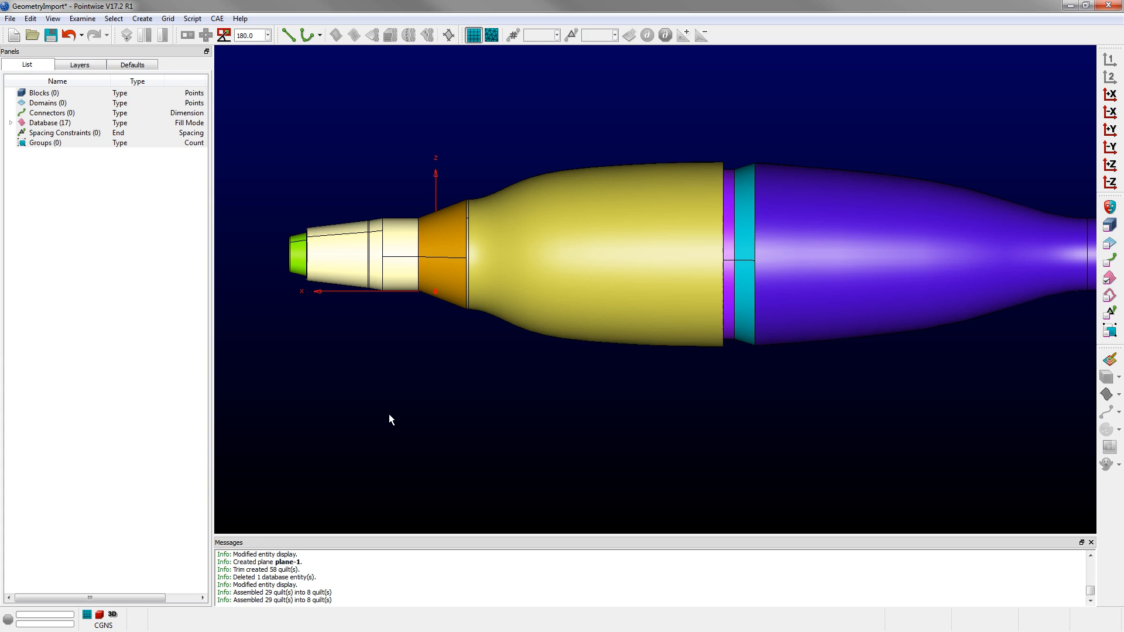
scroll(391, 410, "down", 2)
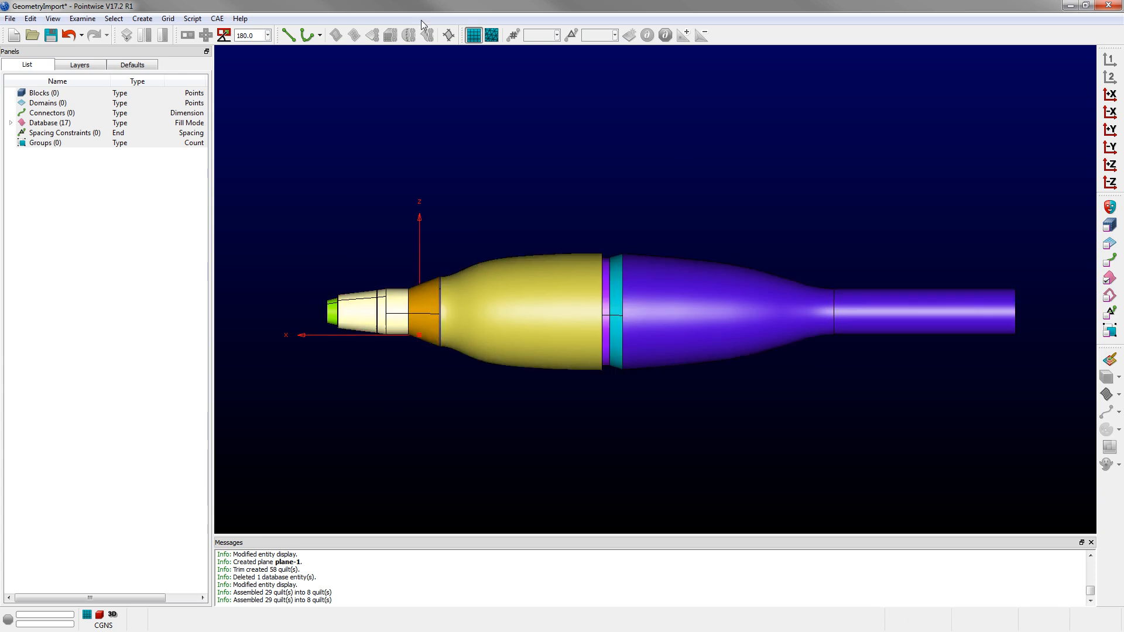
Step: Set the line display of all database entities to boundaries only
key("ctrl+a")
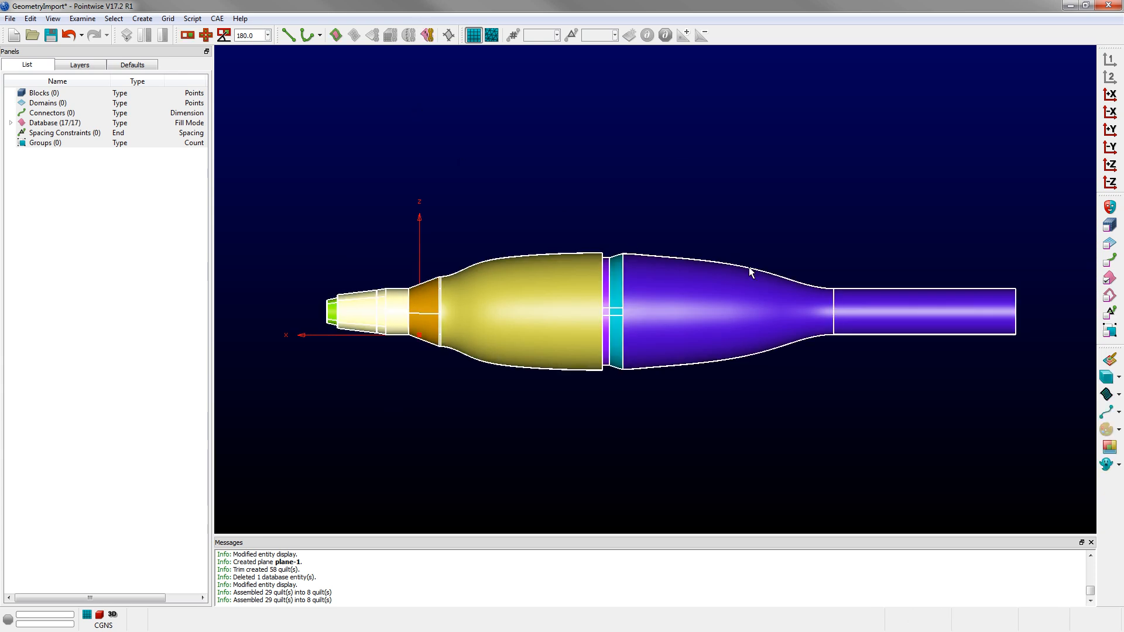
left_click(1119, 396)
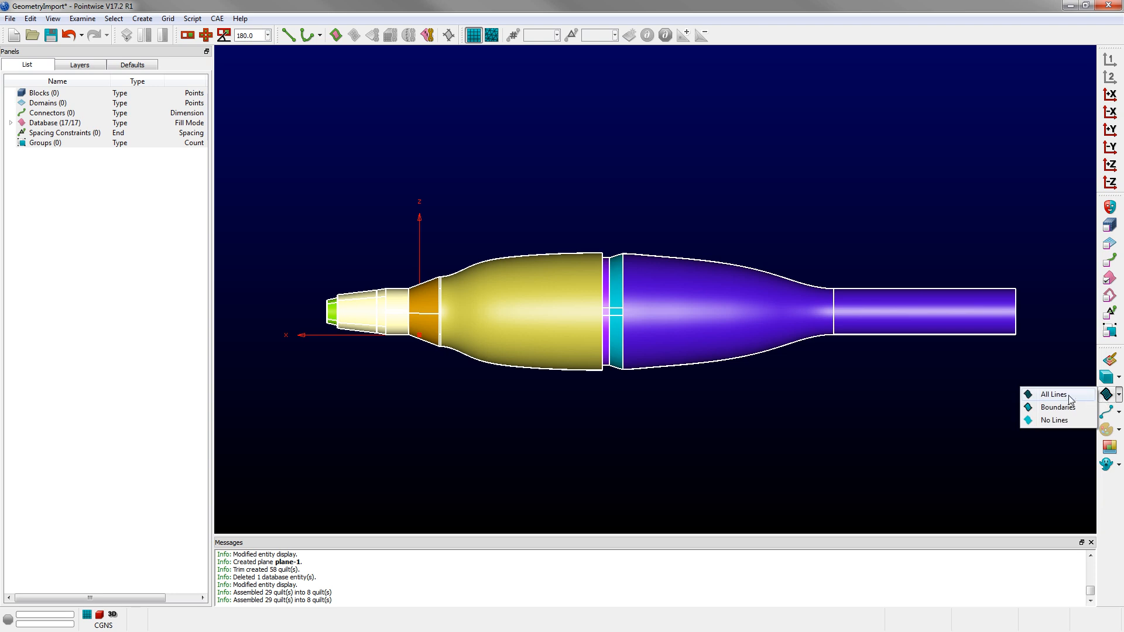
left_click(1057, 408)
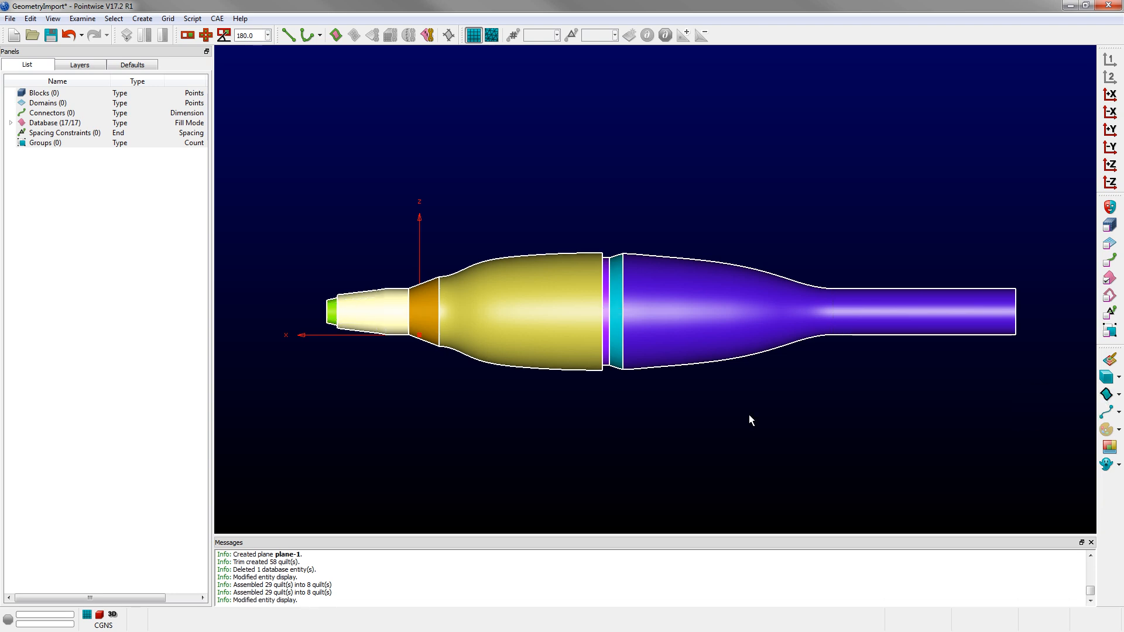
left_click(749, 415)
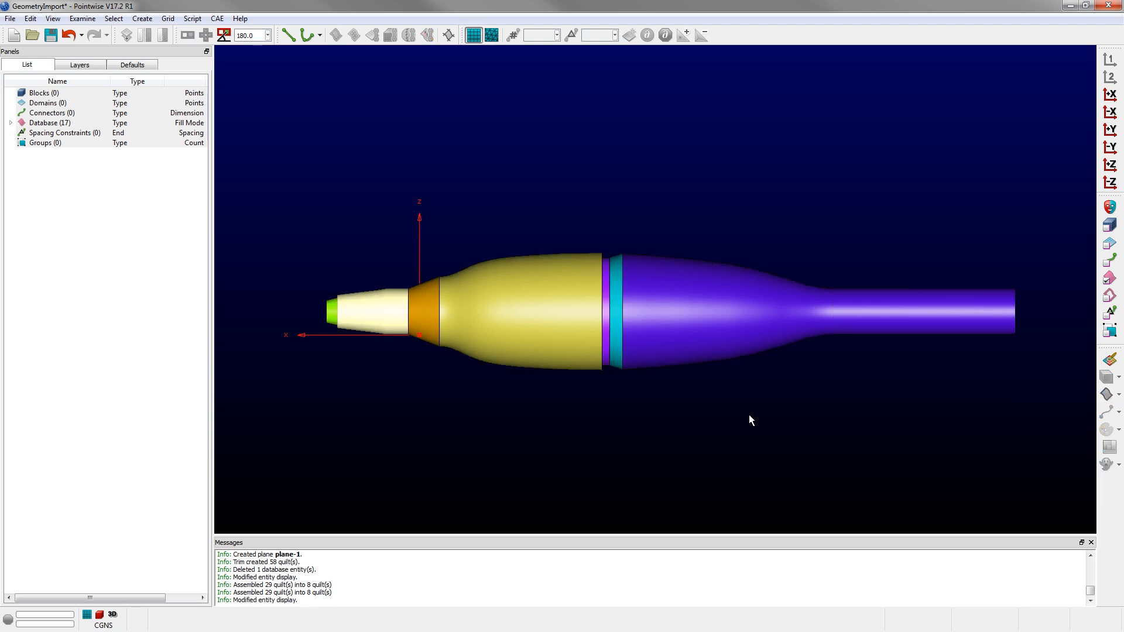
Step: Split the flat ring face behind the nose tip off the positive-Y nose quilt, reassembling the pieces into quilts
left_click(1110, 208)
scroll(500, 325, "up", 3)
right_click(500, 327, "ctrl+shift")
right_click_drag(633, 391, 882, 339)
scroll(433, 413, "up", 3)
scroll(433, 413, "up", 4)
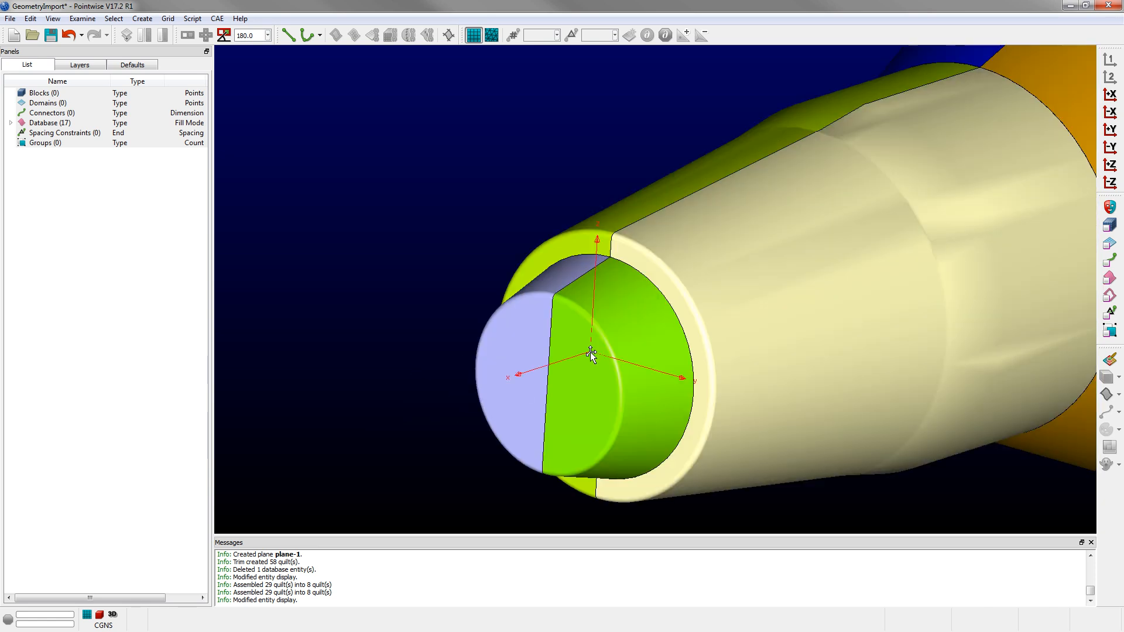
scroll(590, 351, "up", 1)
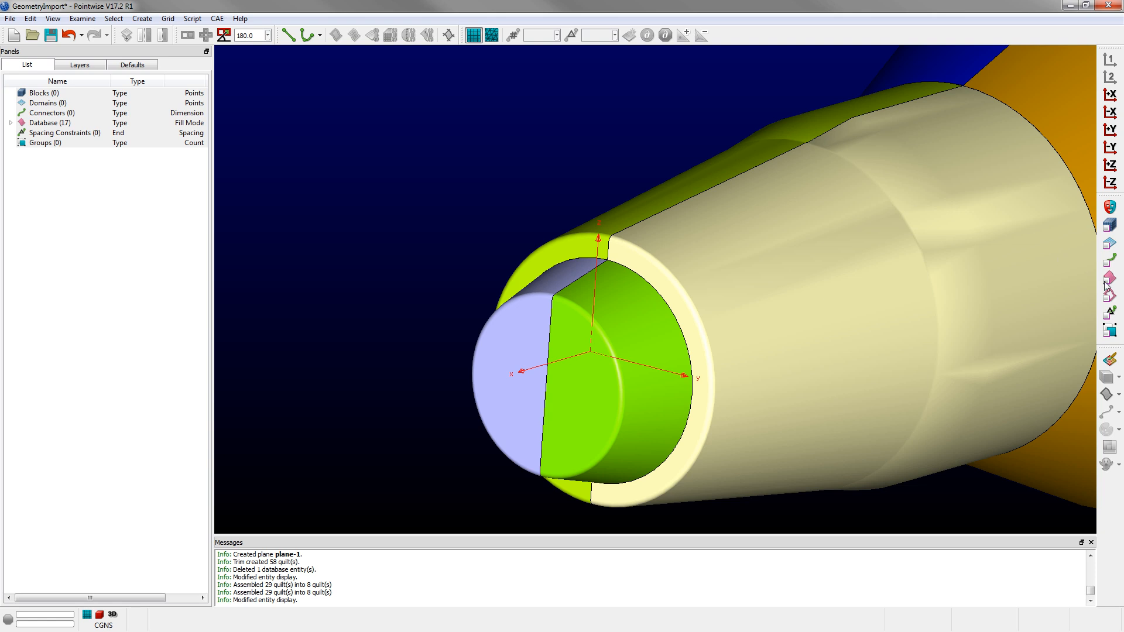
left_click(644, 265)
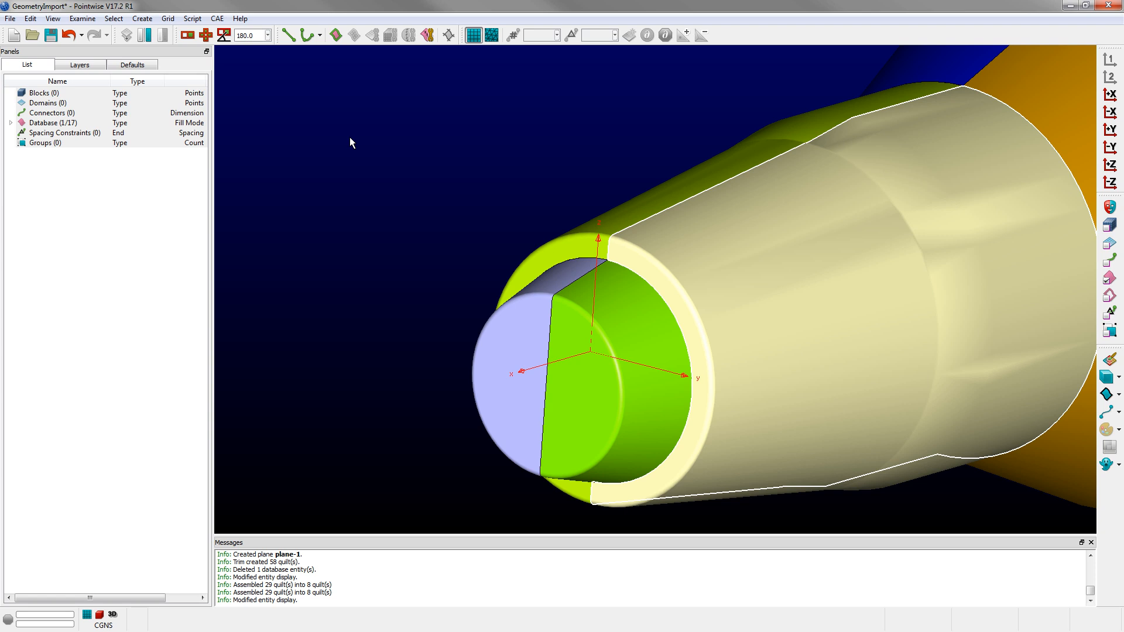
left_click(35, 20)
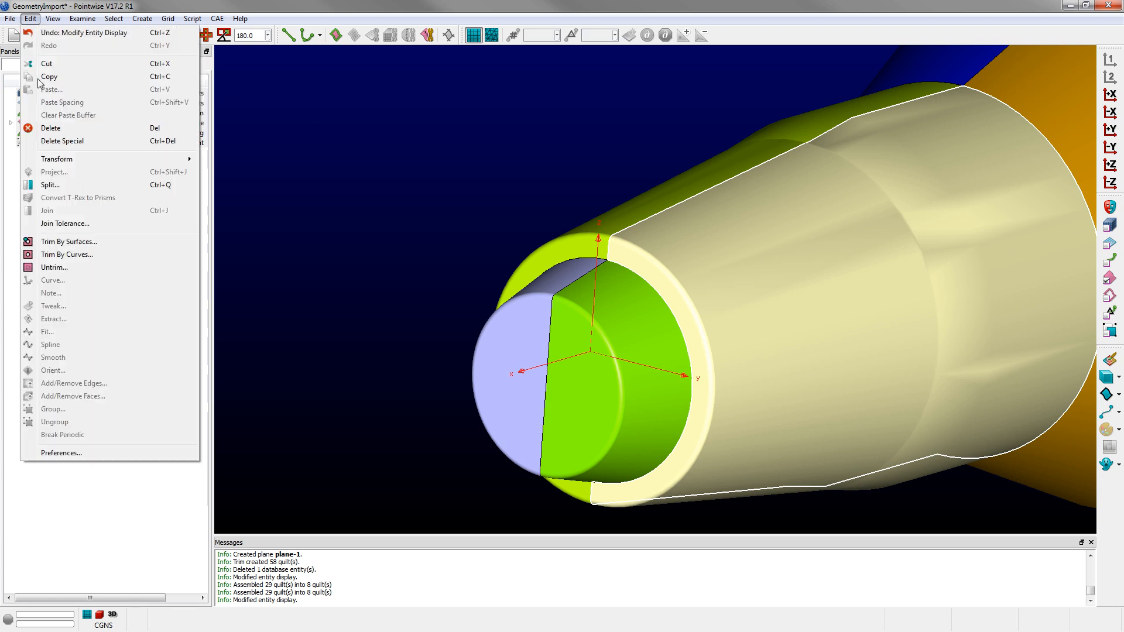
left_click(51, 184)
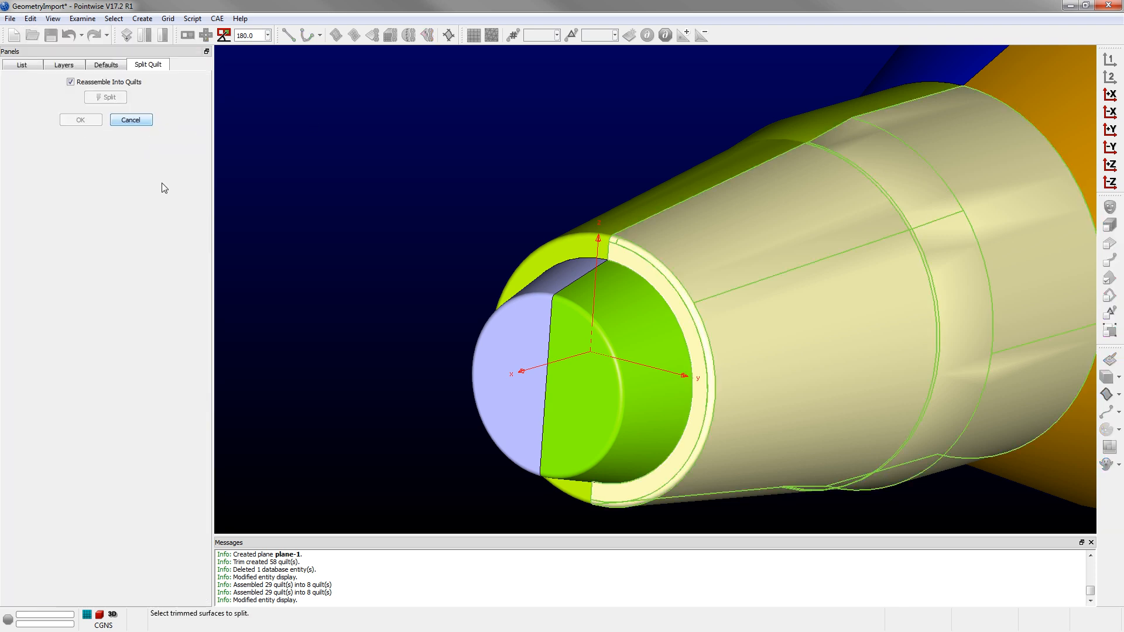
left_click(610, 253)
left_click(102, 98)
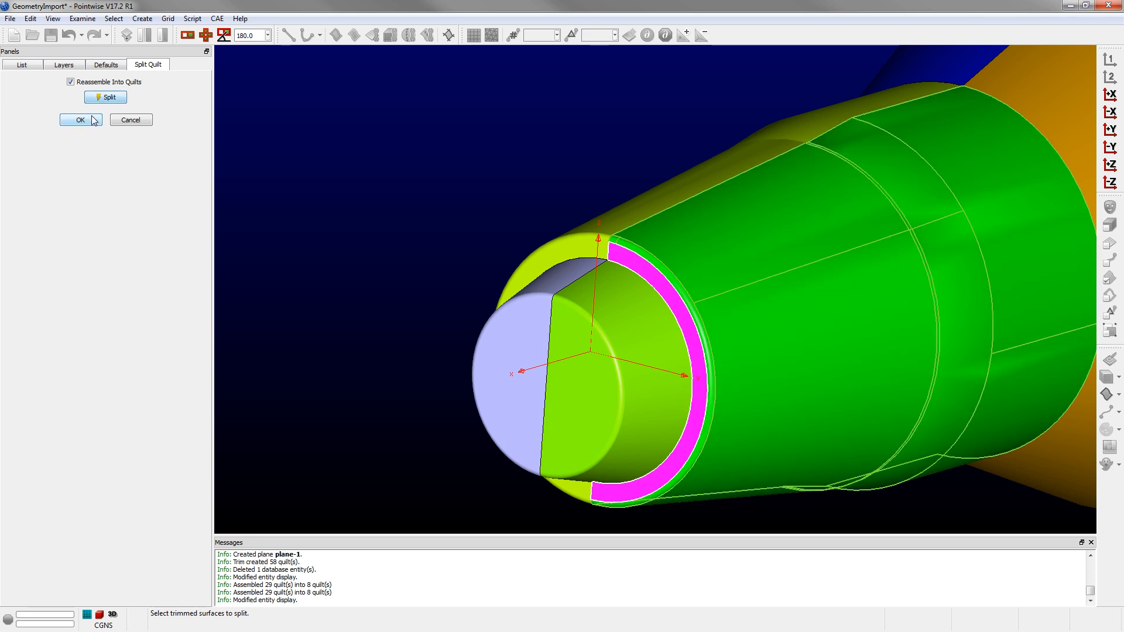
left_click(82, 120)
Step: Split the flat end face off the positive-Y nose tip quilt, reassembling the pieces into quilts
left_click(572, 367)
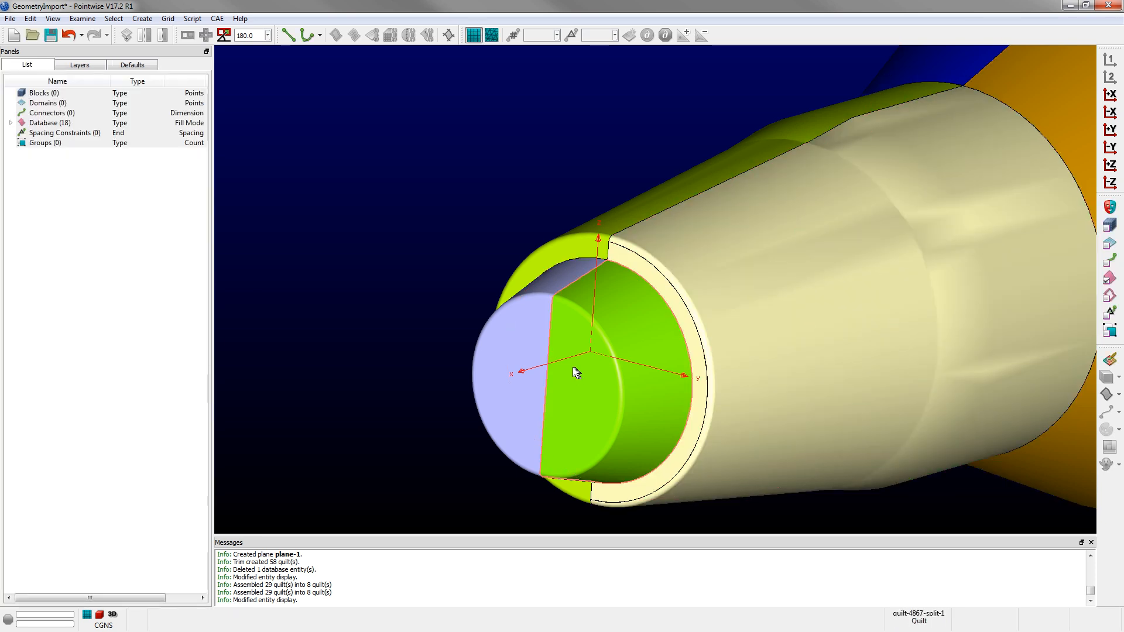
left_click(145, 35)
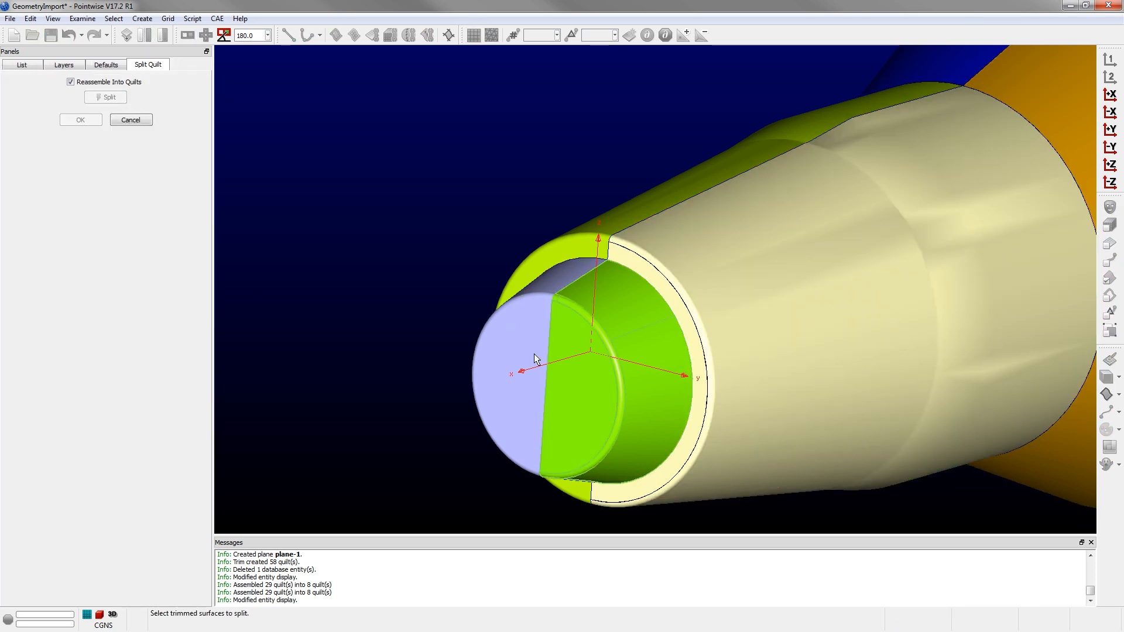
left_click(550, 329)
left_click(98, 99)
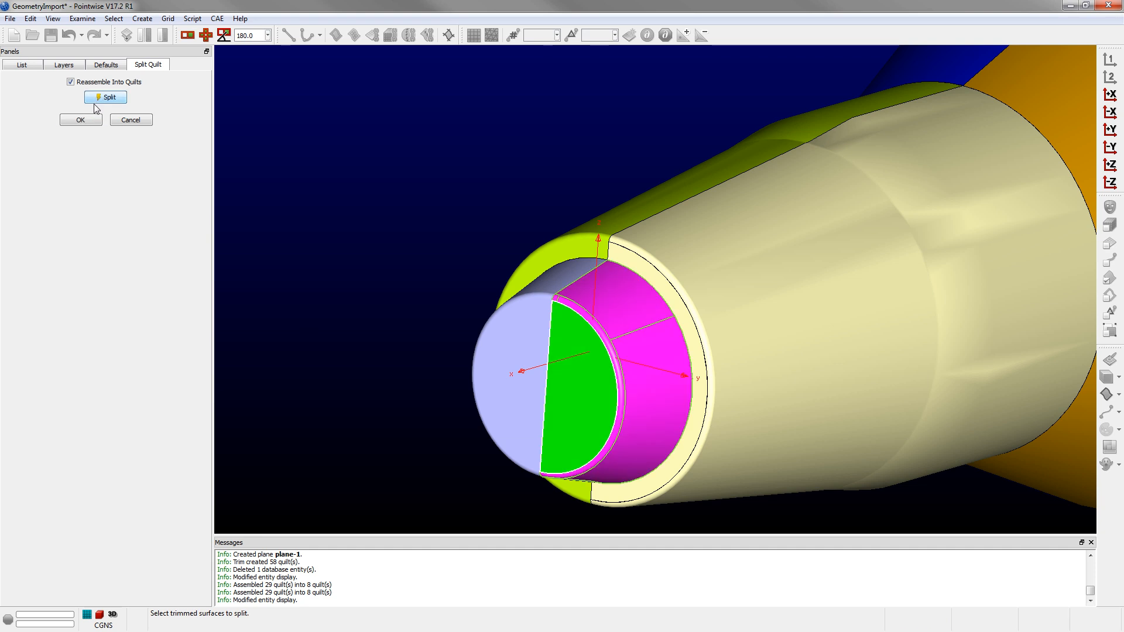
left_click(81, 120)
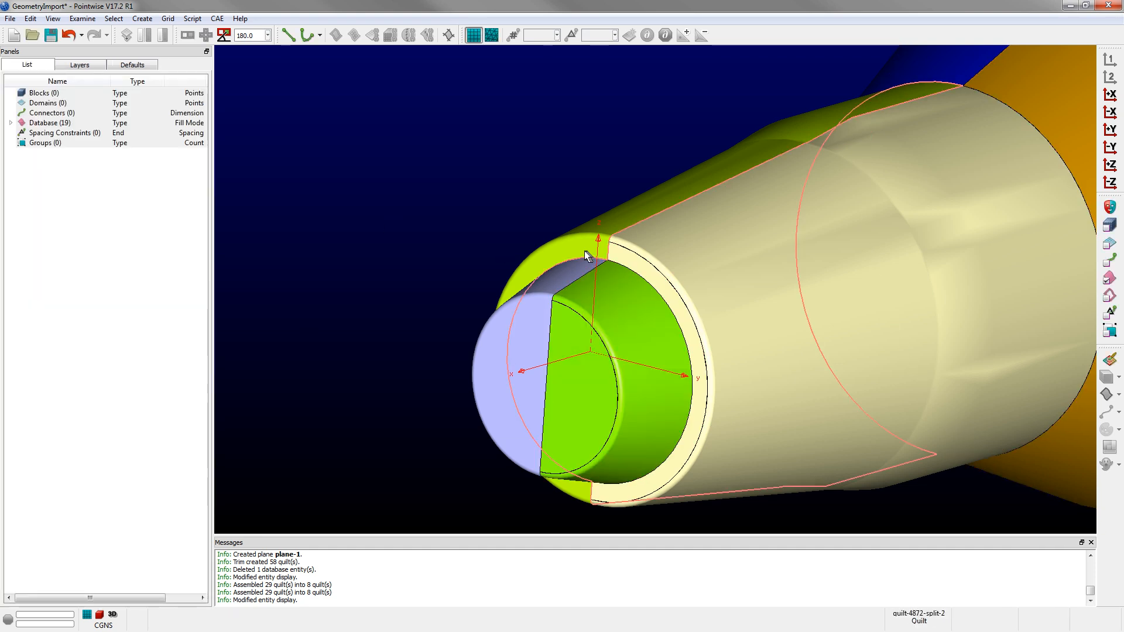
Step: Split the flat ring face off the negative-Y nose quilt, reassembling the pieces into quilts
left_click(575, 245)
left_click(145, 35)
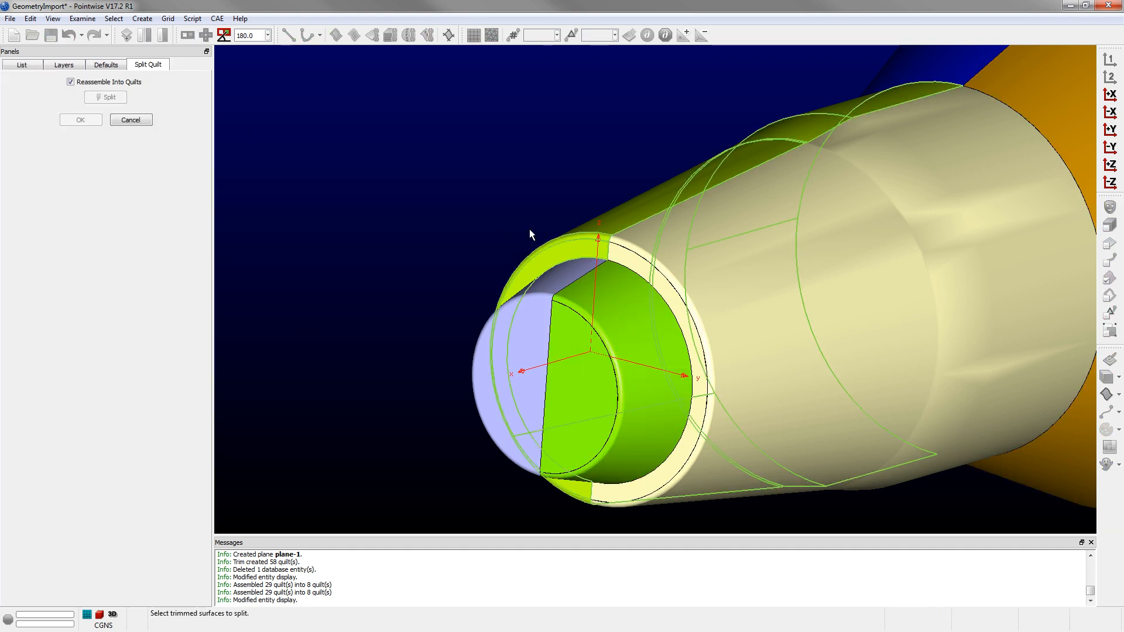
left_click(577, 241)
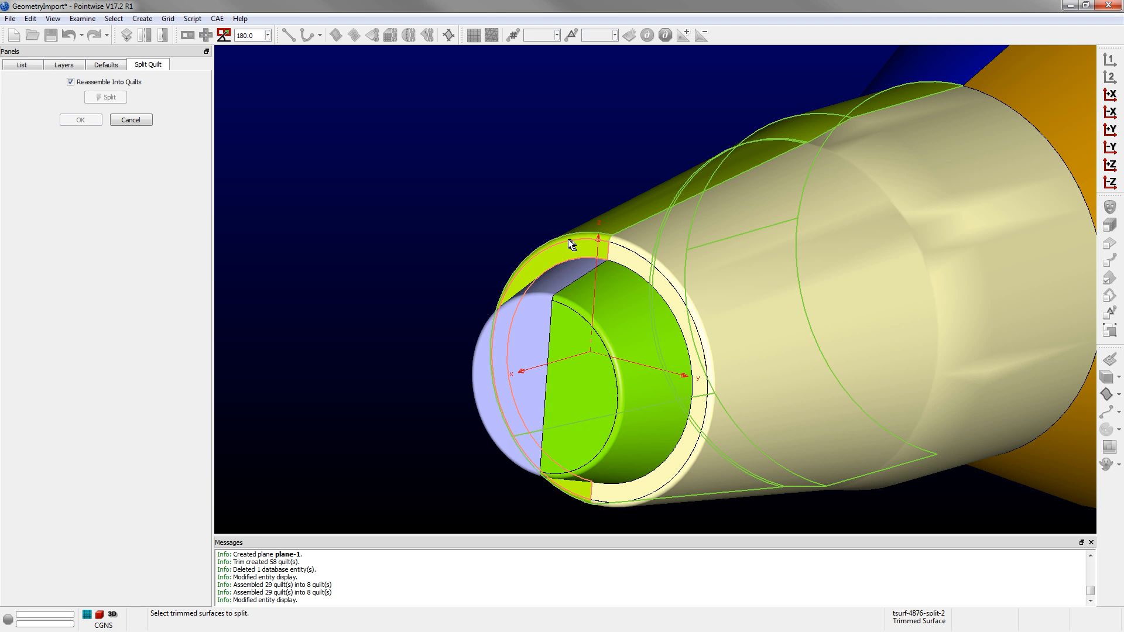
left_click(98, 101)
left_click(93, 122)
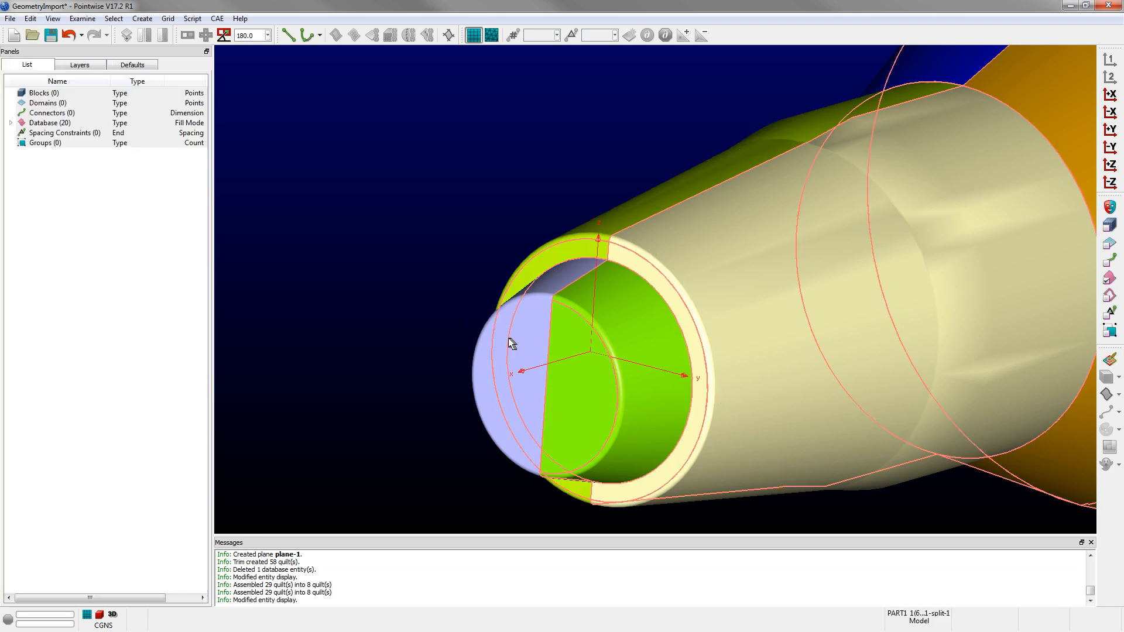
Step: Split the flat end face off the negative-Y nose tip quilt, reassembling the pieces into quilts
left_click(144, 35)
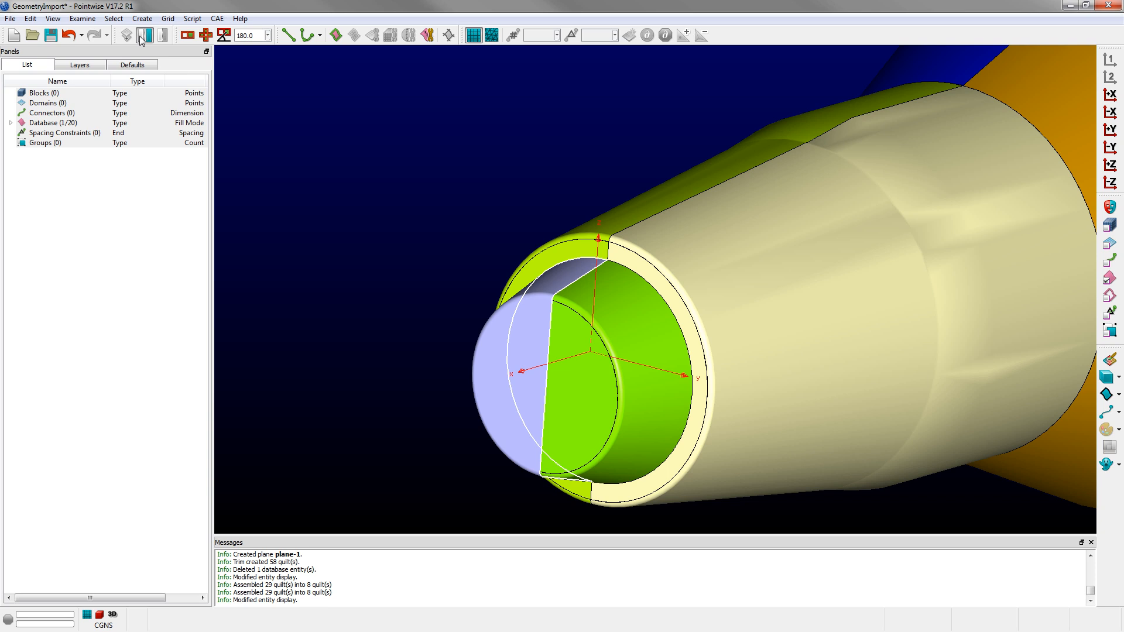
left_click(146, 36)
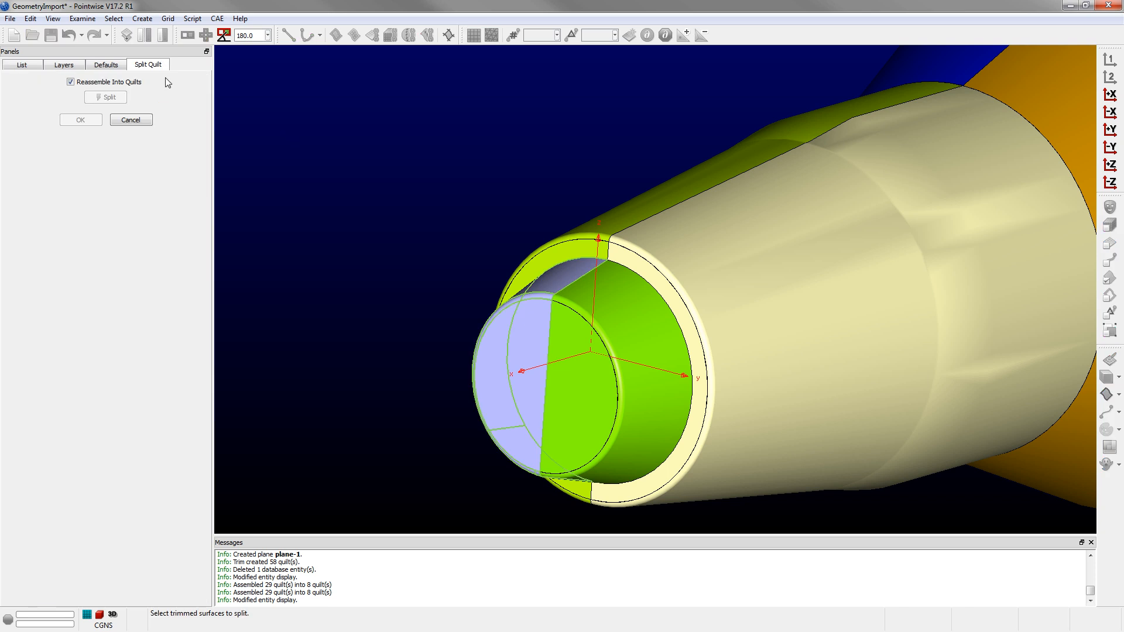
left_click(531, 300)
left_click(82, 119)
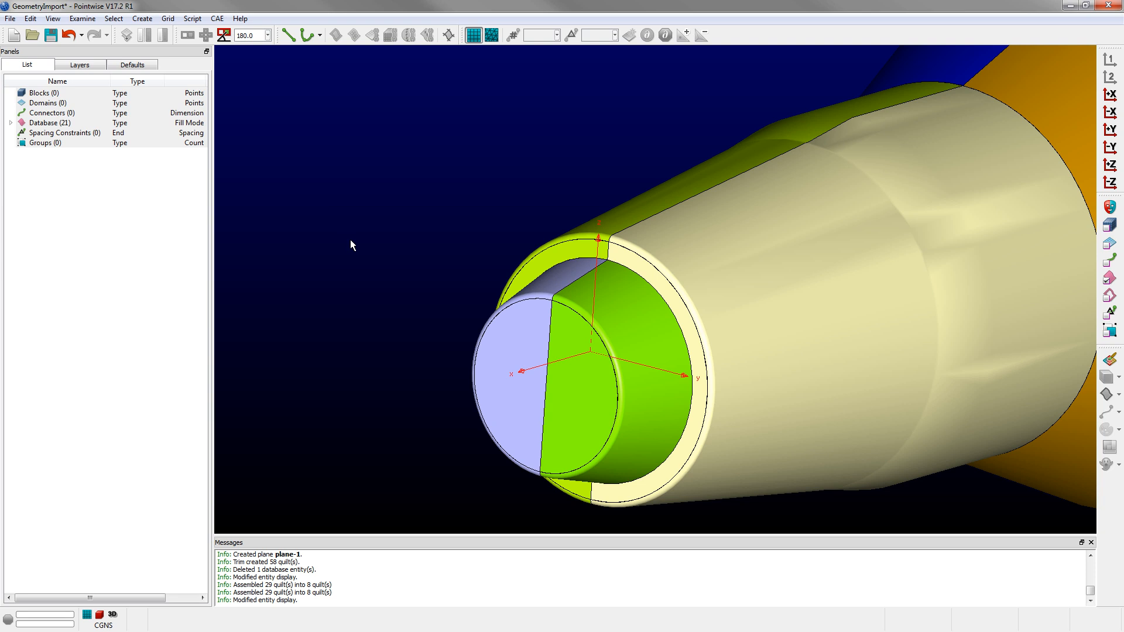
Step: Assign random colors to all database entities of the shell body so its quilts can be told apart
key("ctrl+a")
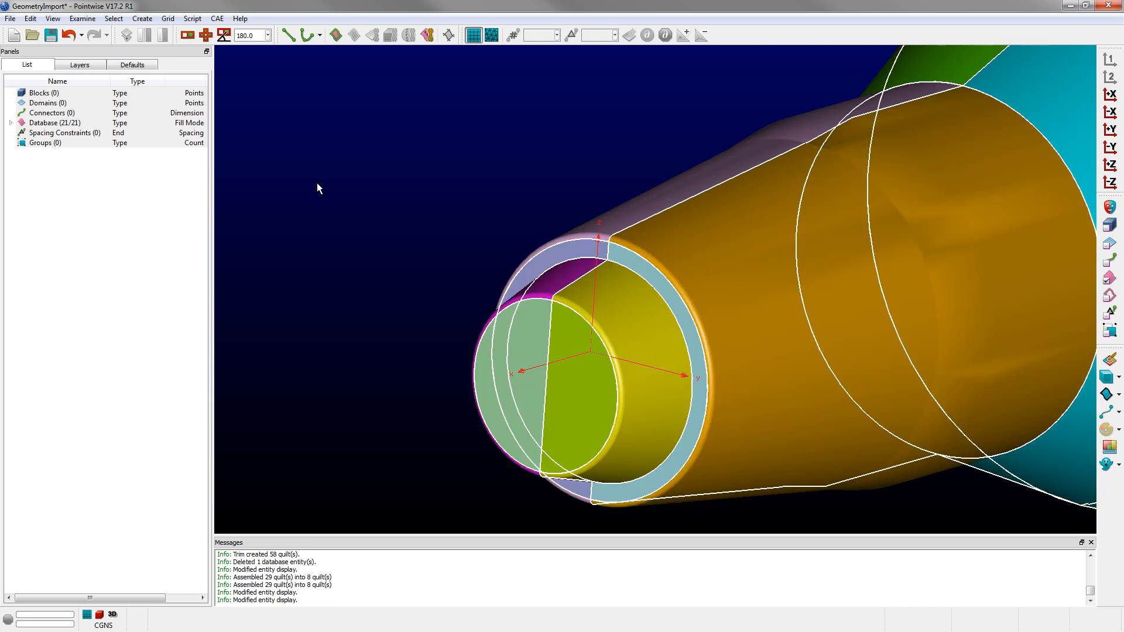
left_click(318, 183)
left_click(1110, 207)
key("ctrl+a")
scroll(410, 408, "down", 4)
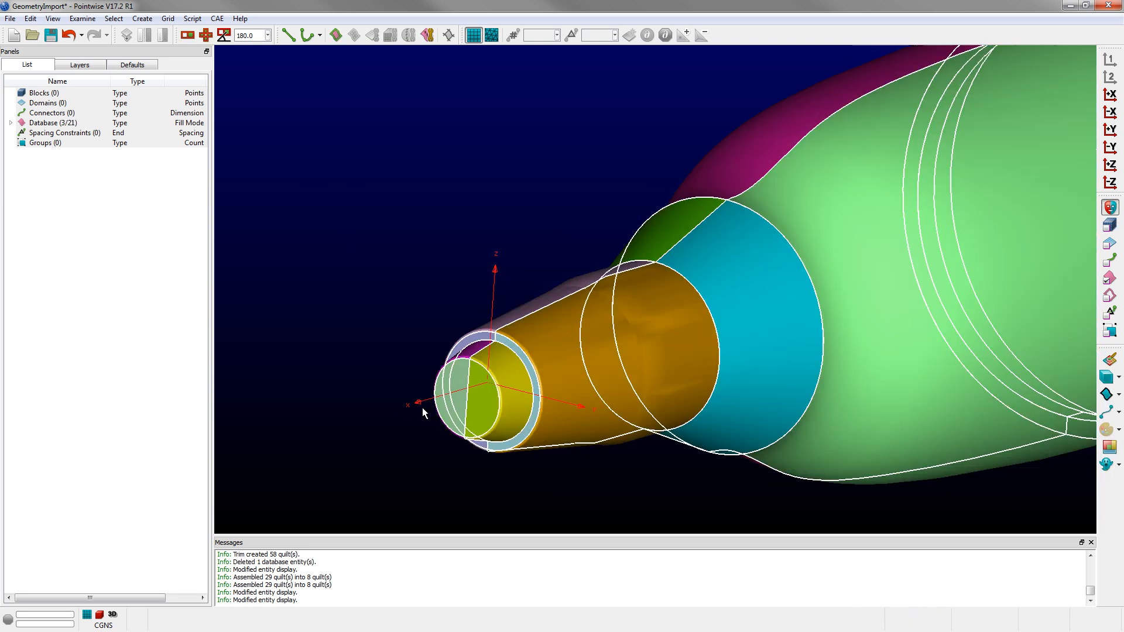
left_click(1109, 206)
scroll(517, 273, "down", 3)
left_click(629, 493)
right_click_drag(629, 493, 728, 417, "ctrl")
scroll(430, 437, "down", 5)
scroll(732, 399, "up", 2)
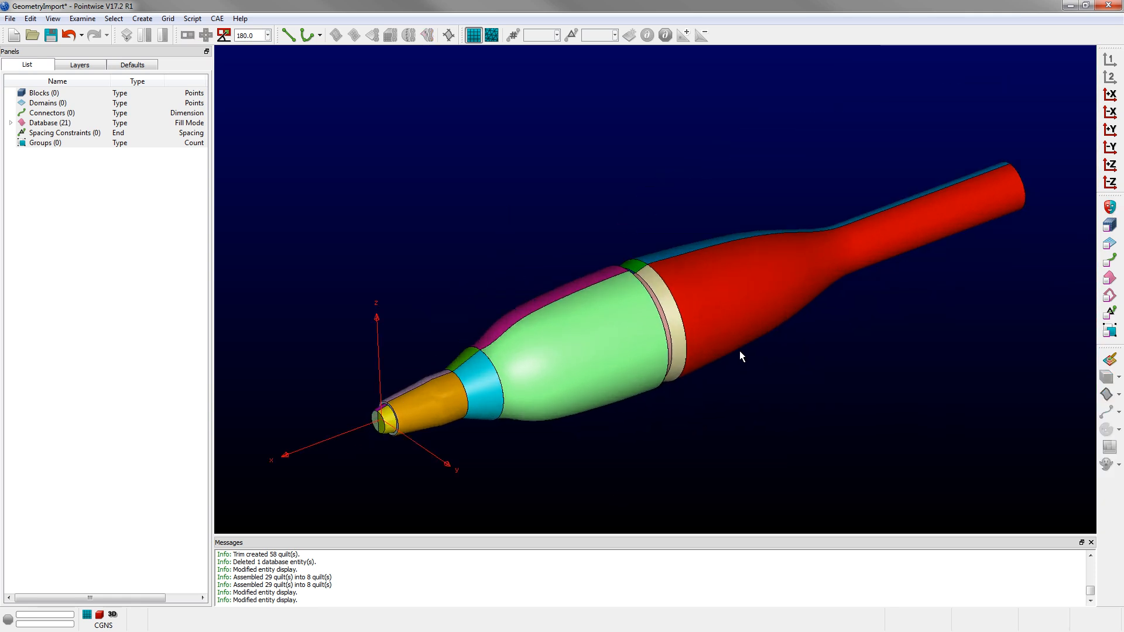
right_click_drag(740, 356, 927, 196, "ctrl")
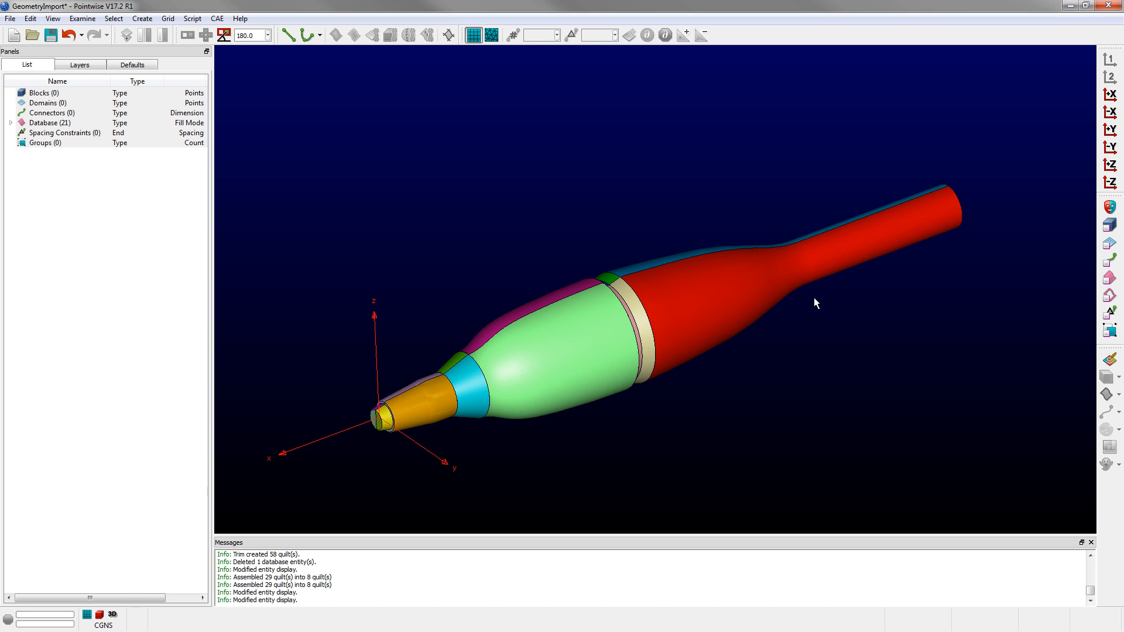
Step: Show layer 20 with the tail fins and assemble the body and fins into one model with a 0.15 edge tolerance
left_click(80, 65)
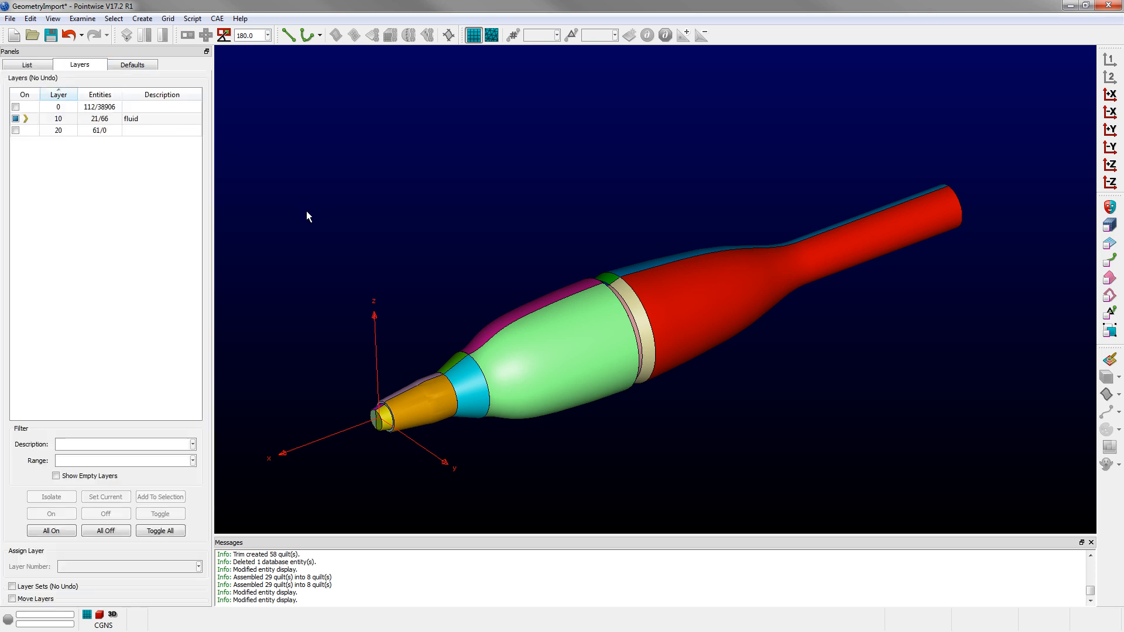
left_click(16, 130)
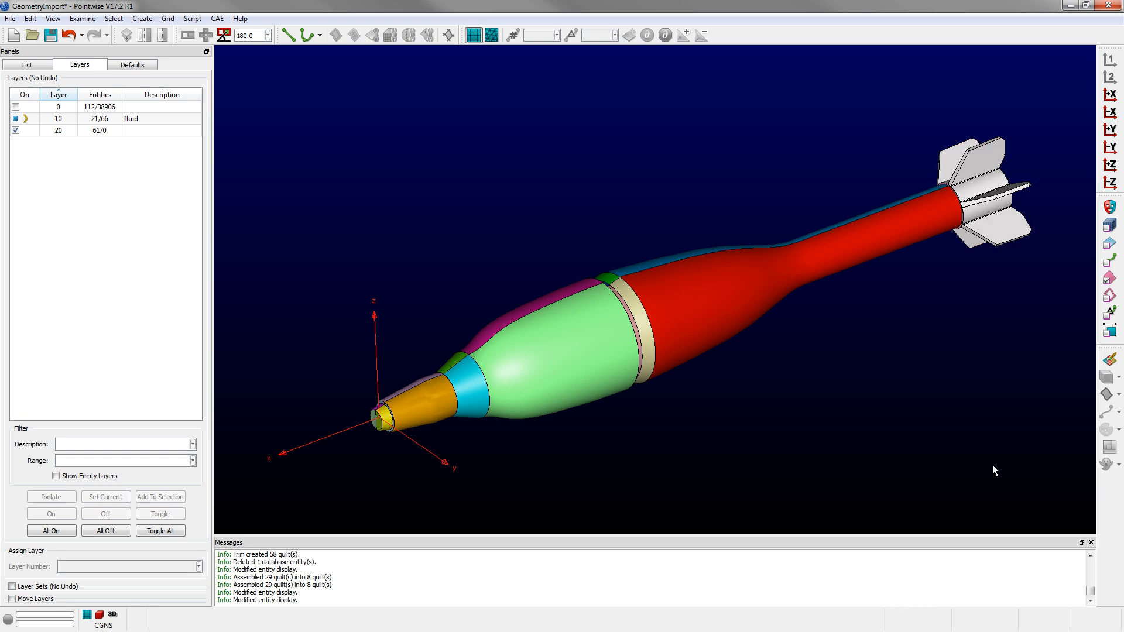
key("ctrl+a")
left_click(142, 18)
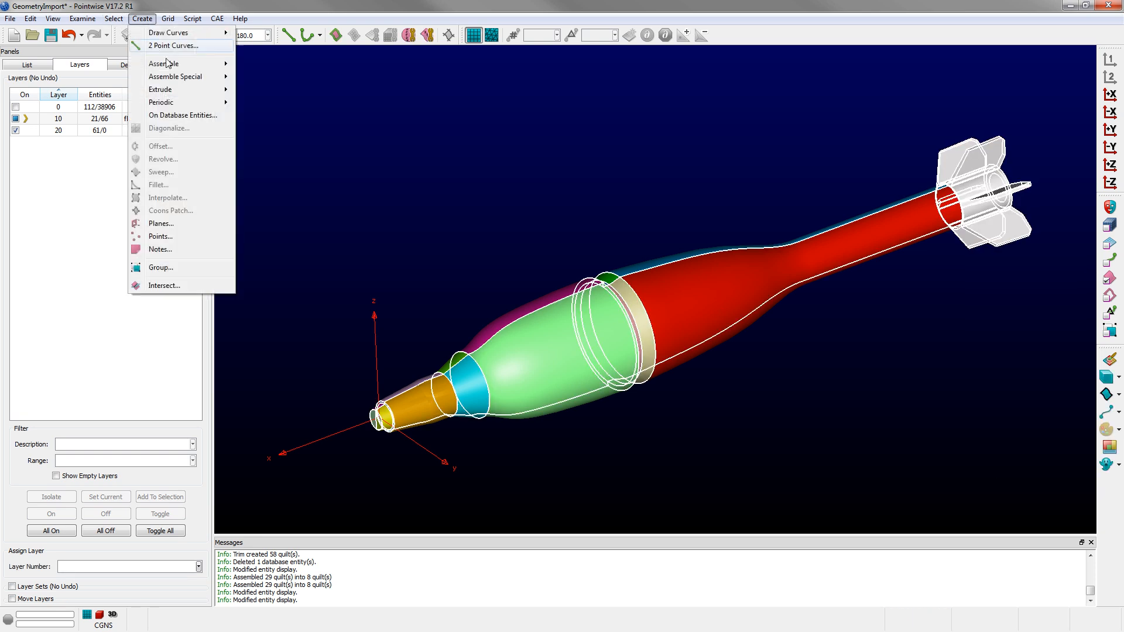
mouse_move(168, 63)
left_click(264, 65)
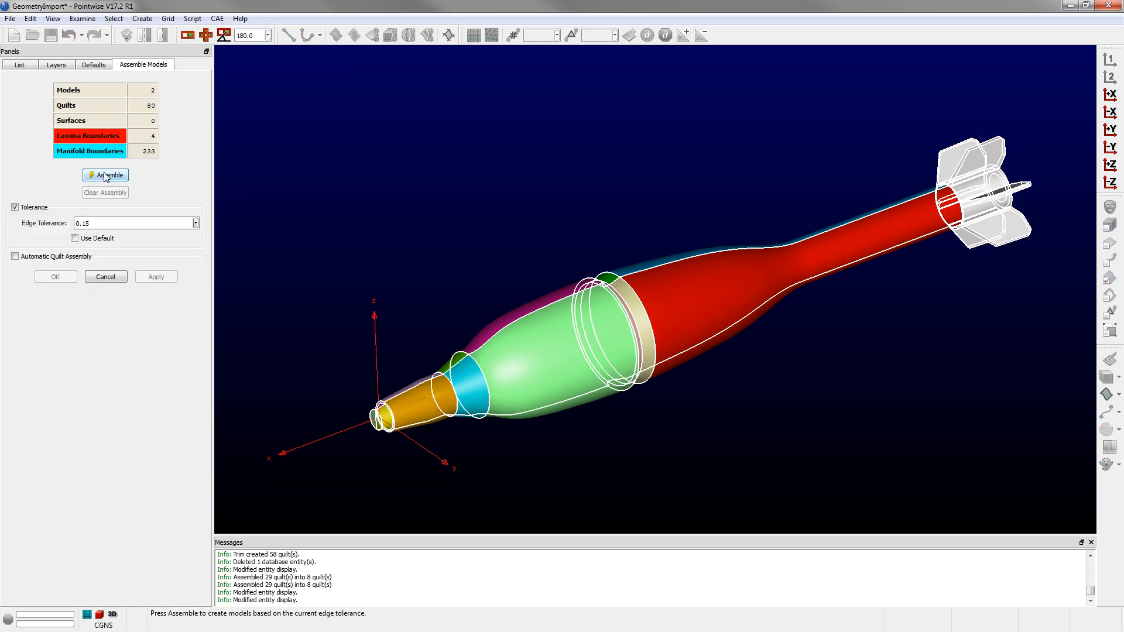
left_click(105, 175)
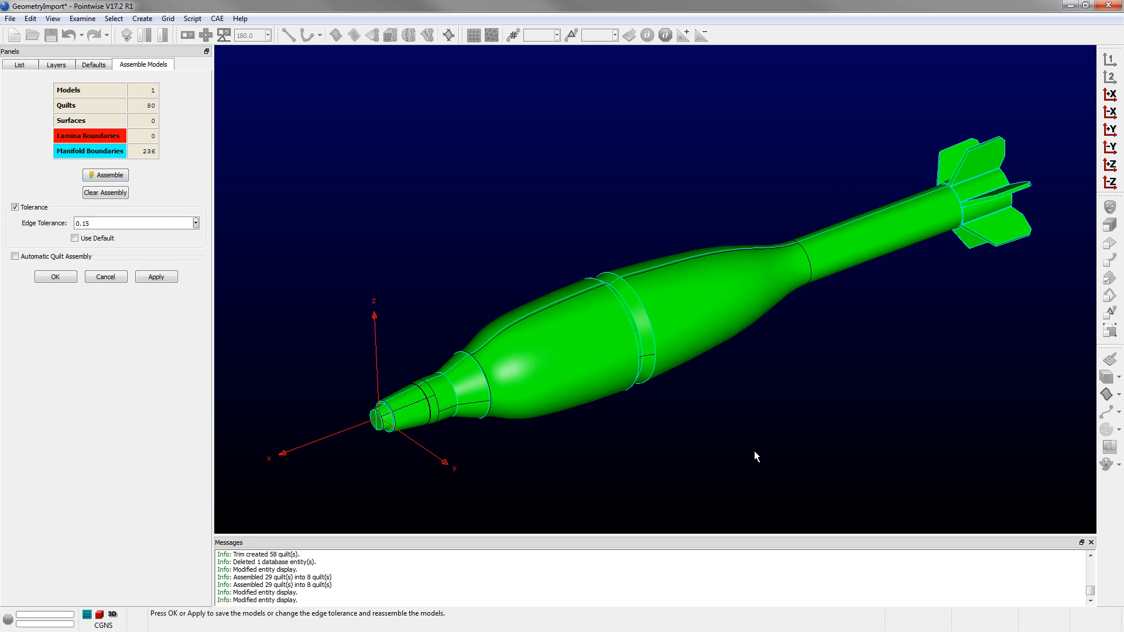
left_click(55, 277)
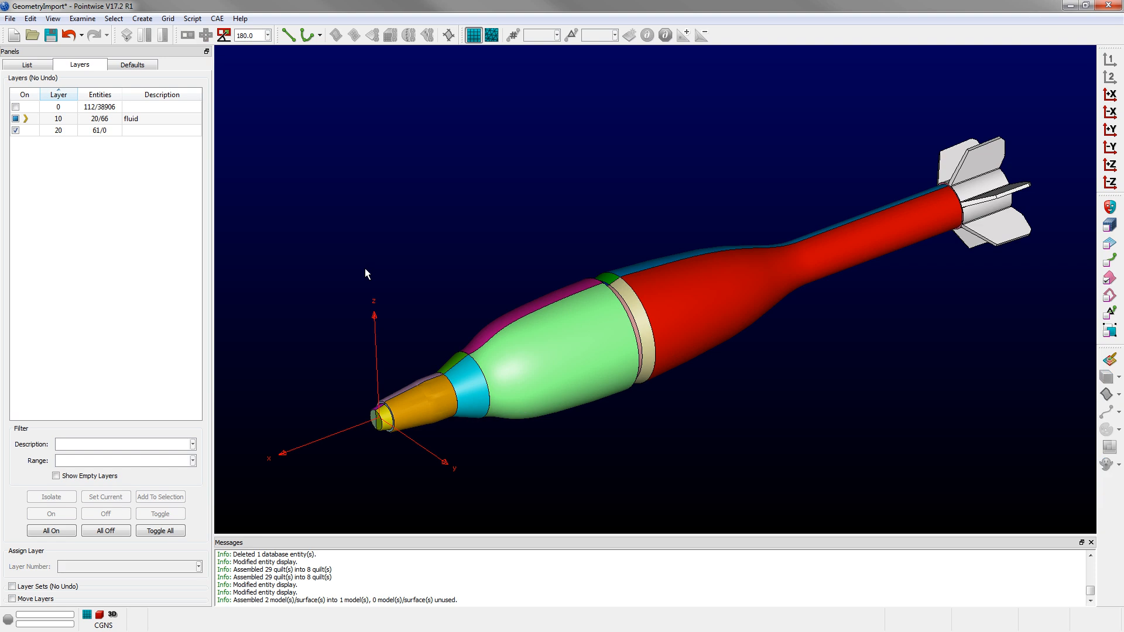
Step: Randomize the colors of all database entities in the combined body and tail fin model
key("ctrl+a")
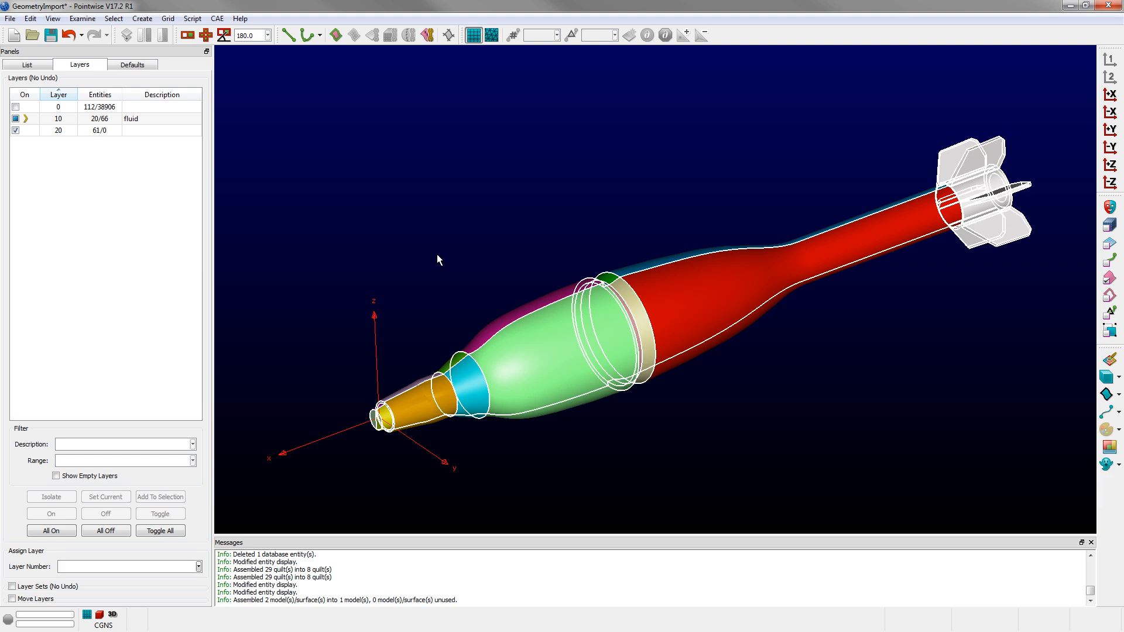
left_click(1111, 448)
scroll(861, 382, "down", 1)
scroll(955, 339, "up", 2)
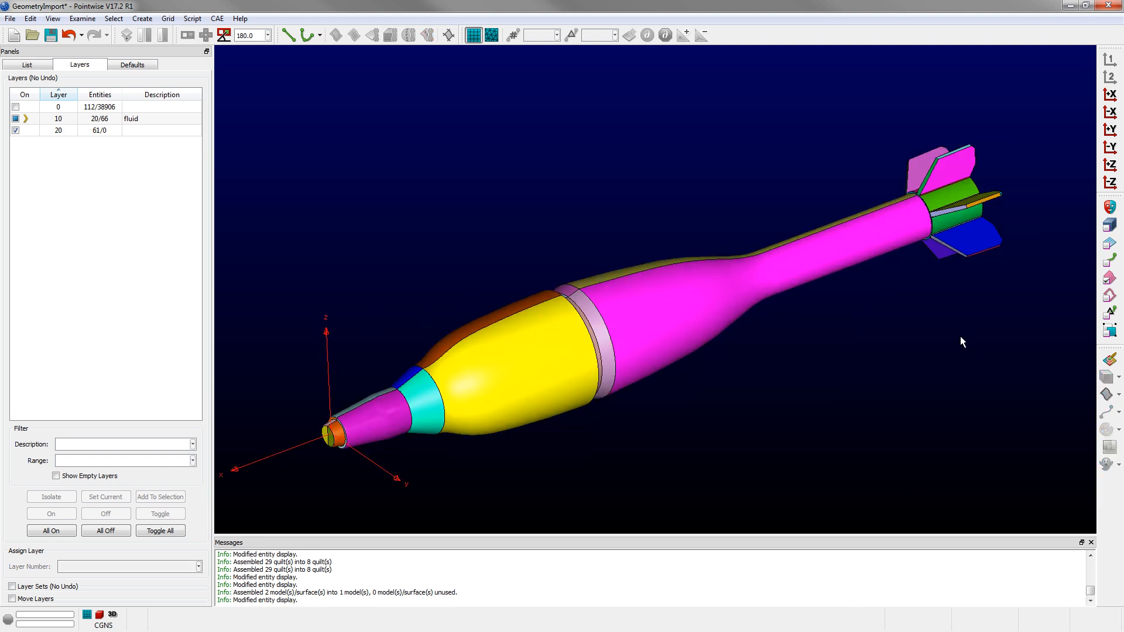
Step: Examine the front-face quilts of the tail fins and how they adjoin the ring at the end of the body
left_click(27, 64)
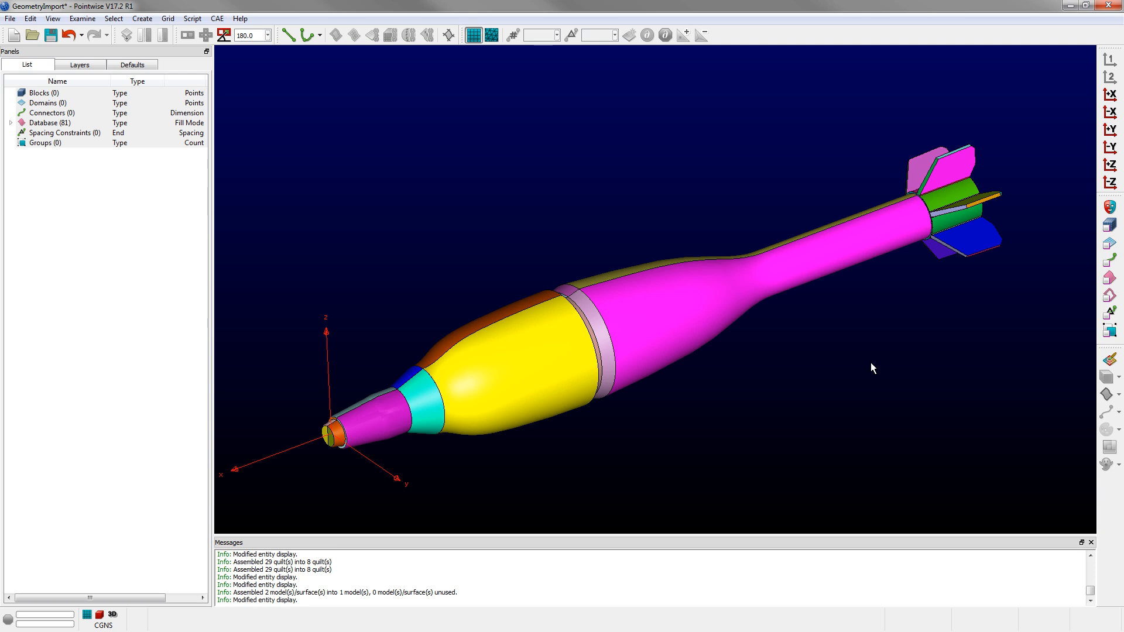
scroll(1038, 195, "up", 4)
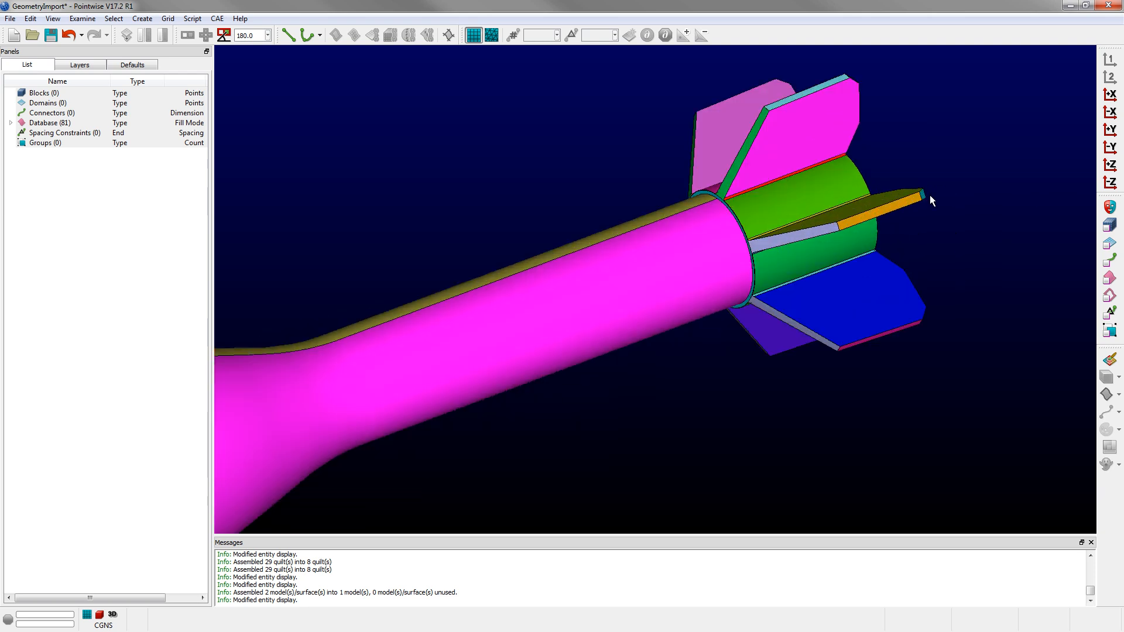
scroll(930, 195, "up", 3)
right_click(680, 222, "ctrl")
right_click_drag(852, 143, 899, 222, "ctrl")
scroll(899, 223, "down", 1)
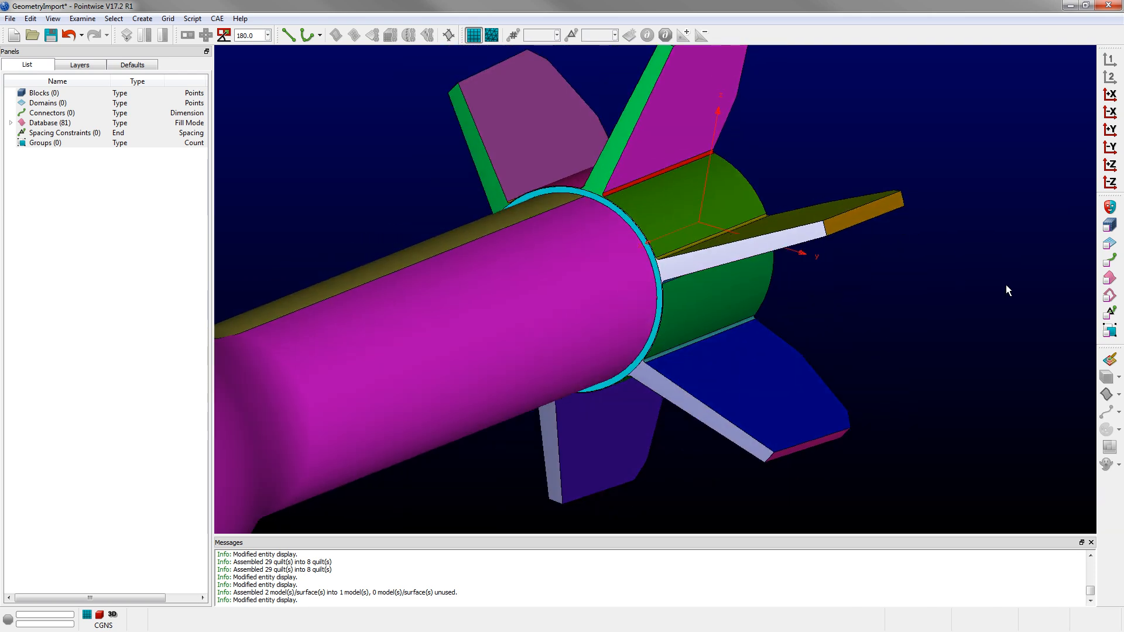
scroll(1054, 339, "down", 2)
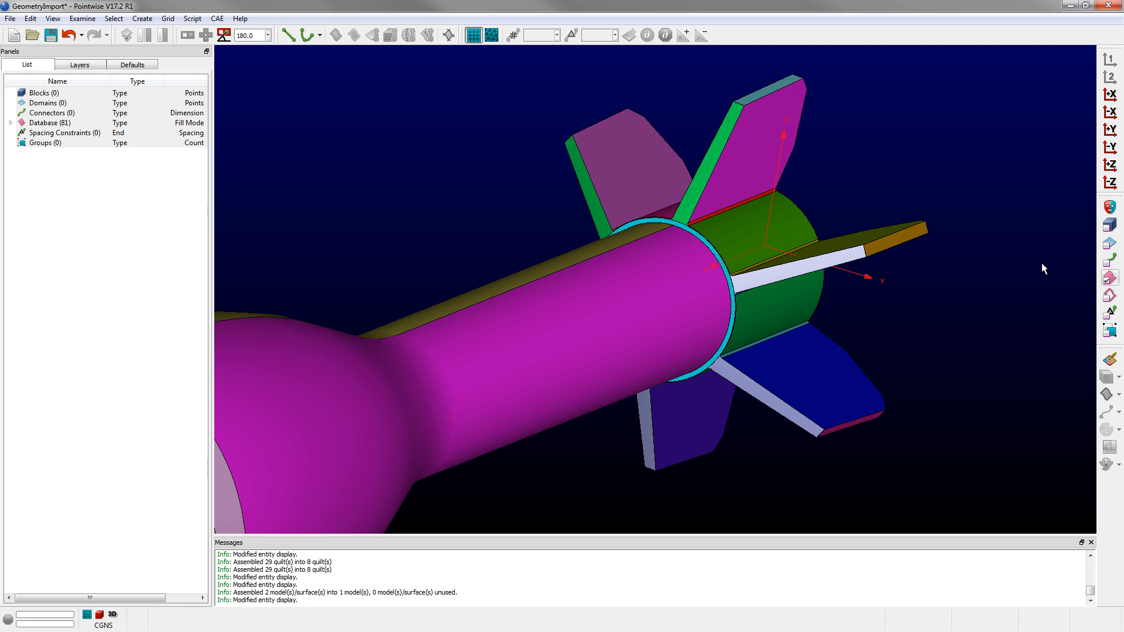
left_click(835, 265)
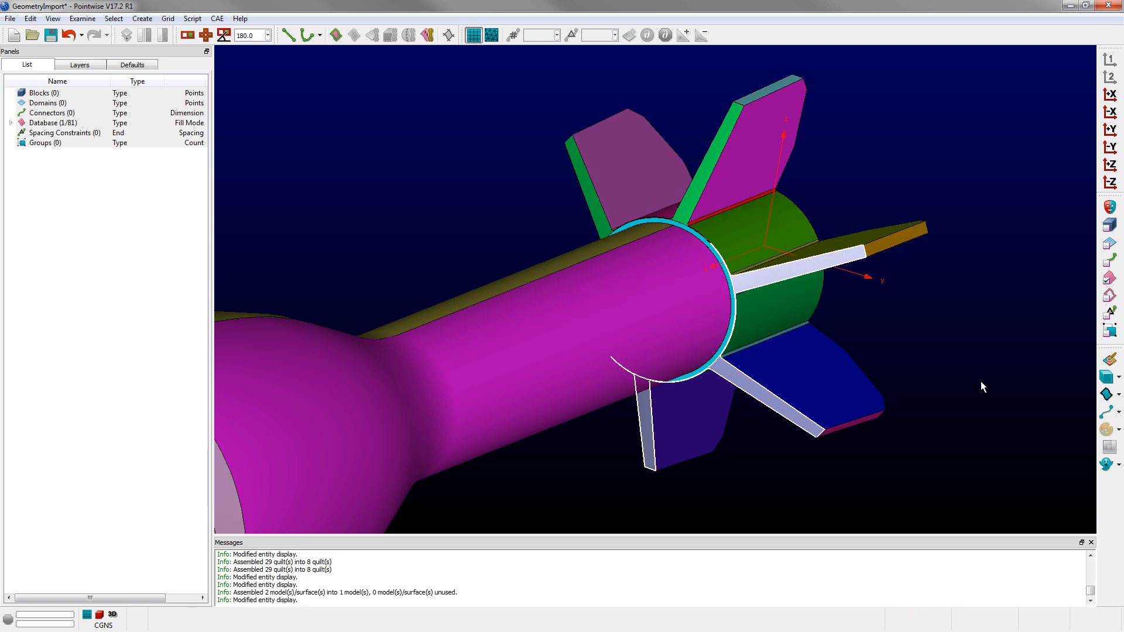
right_click_drag(981, 381, 985, 343, "ctrl")
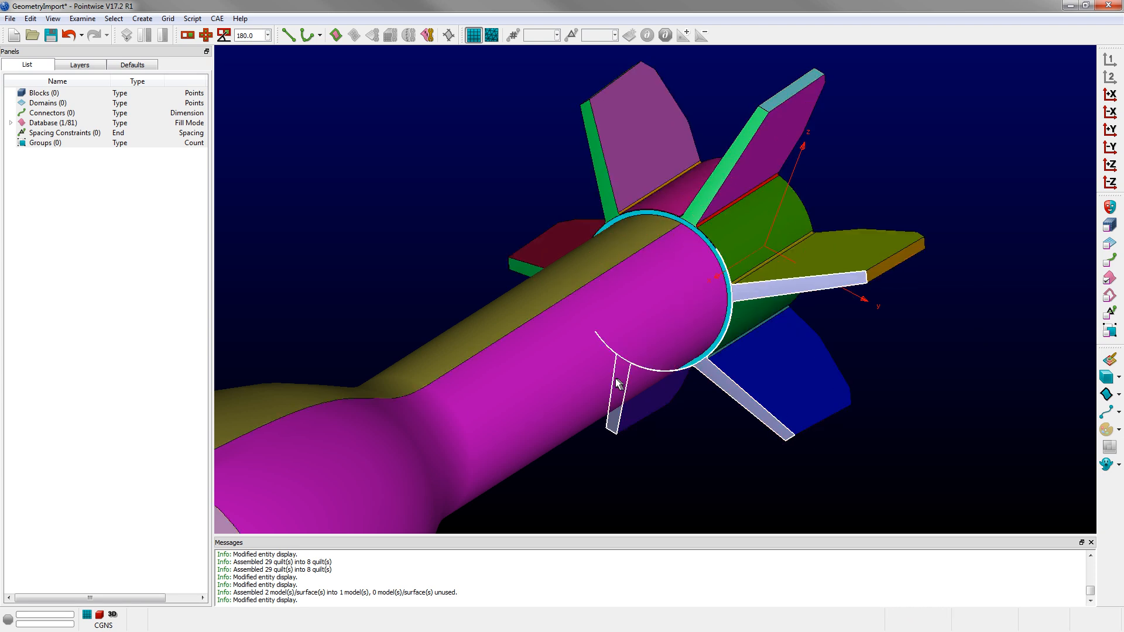
scroll(752, 274, "up", 5)
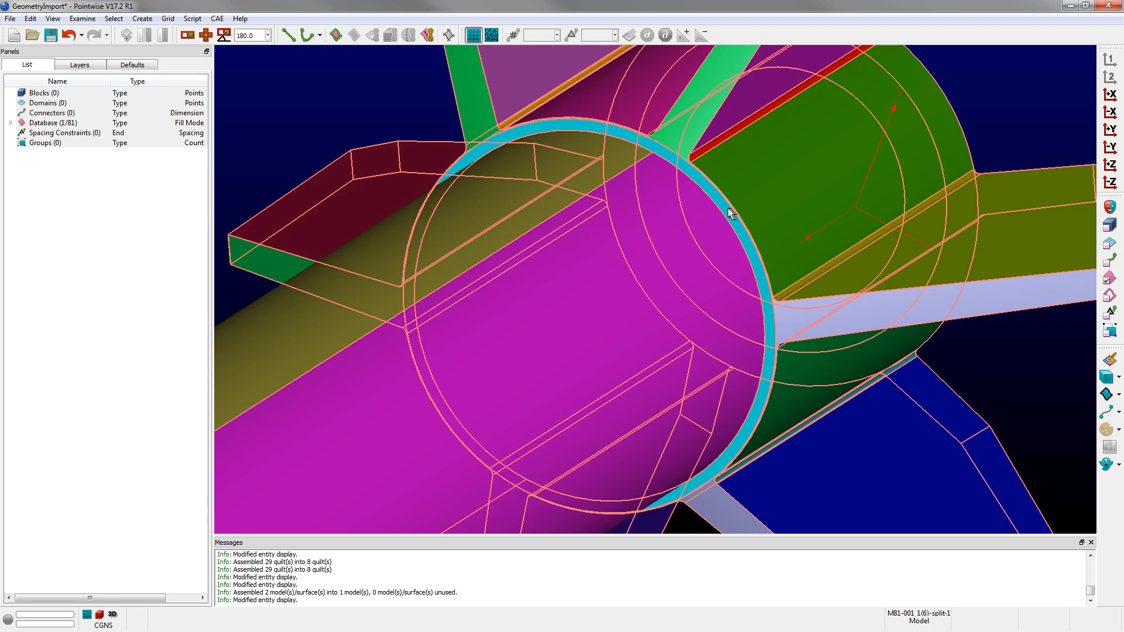
scroll(699, 289, "down", 8)
scroll(699, 289, "up", 2)
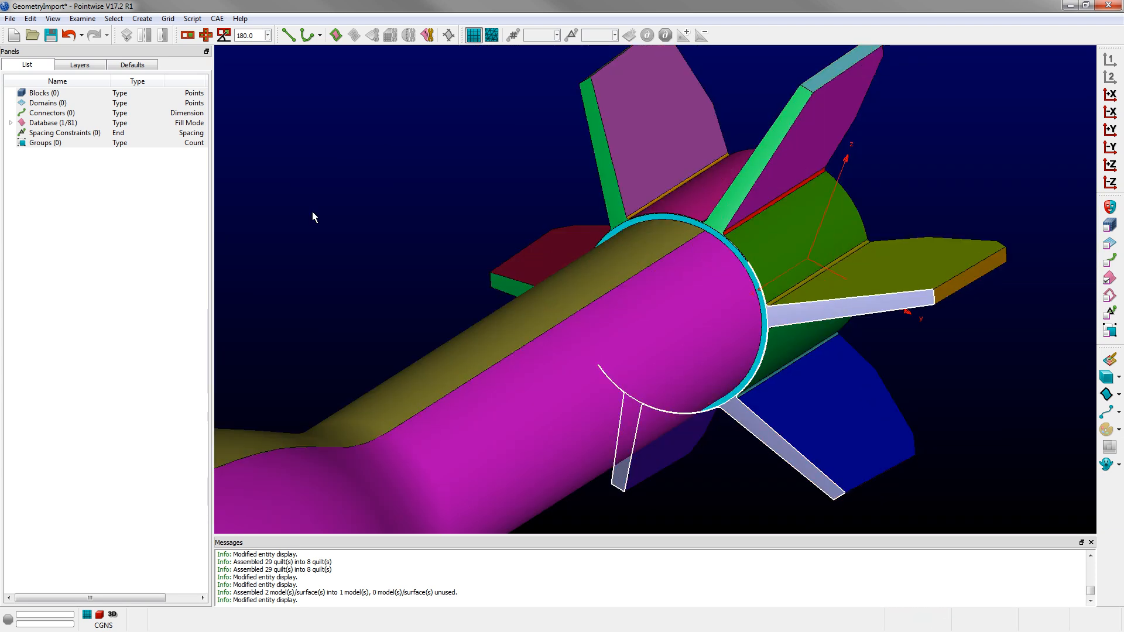
left_click(585, 108)
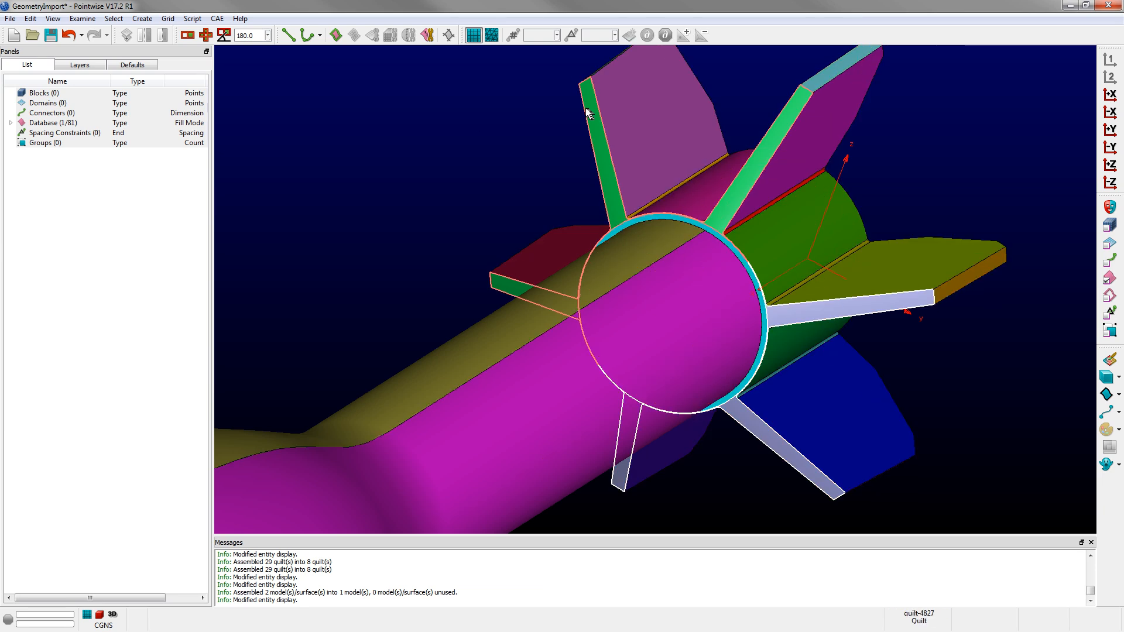
left_click(452, 138)
Step: Draw a database curve on the fin front-face quilt, across the upper fin's base between the outer ends of its two root fillets
scroll(769, 229, "up", 8)
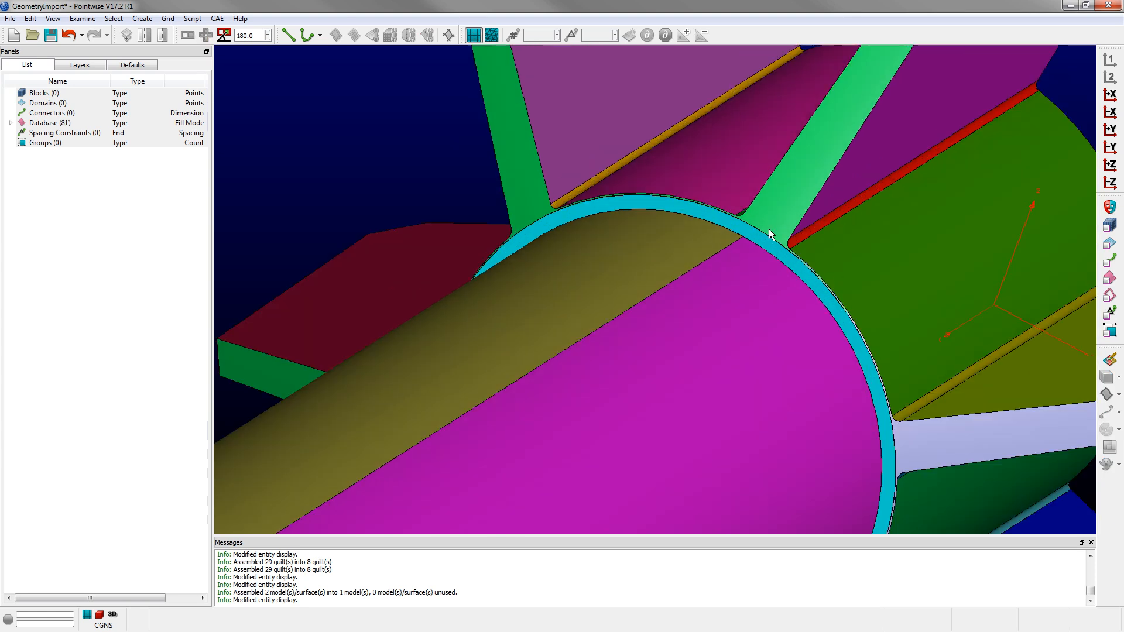
right_click(781, 231, "ctrl+shift")
right_click_drag(492, 126, 828, 290, "ctrl")
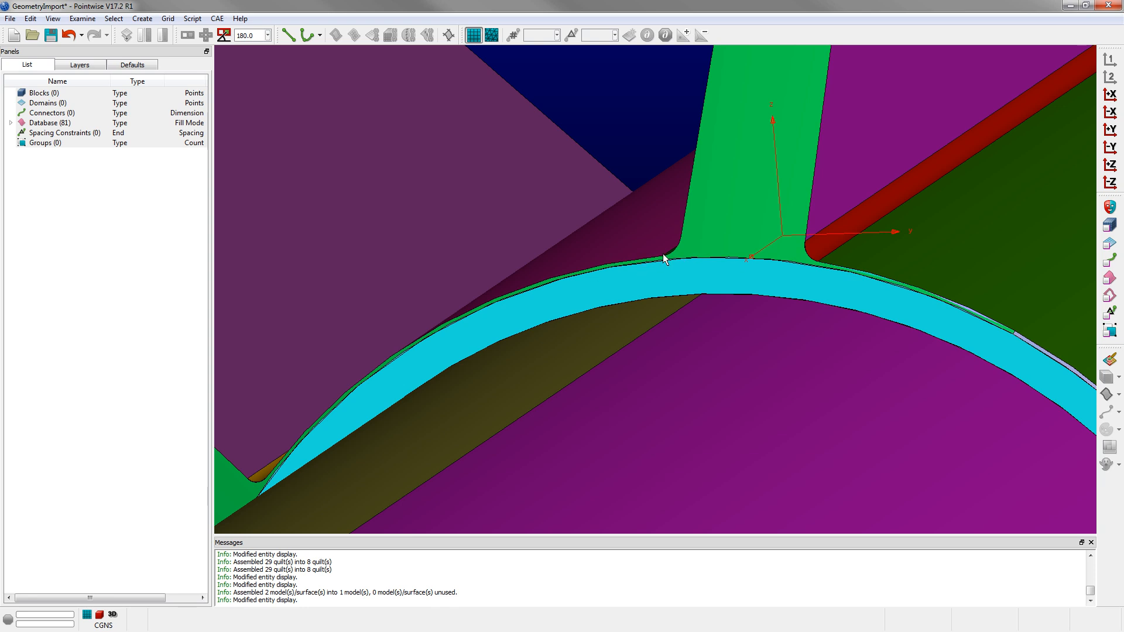
scroll(490, 315, "down", 2)
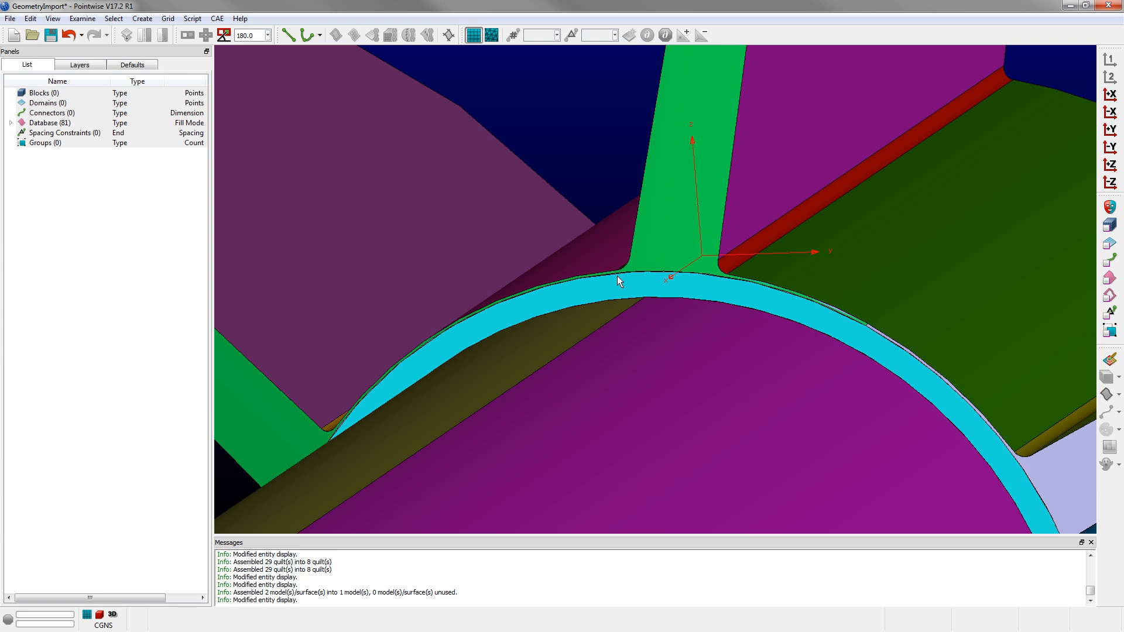
scroll(641, 230, "up", 3)
right_click_drag(687, 293, 674, 280, "ctrl")
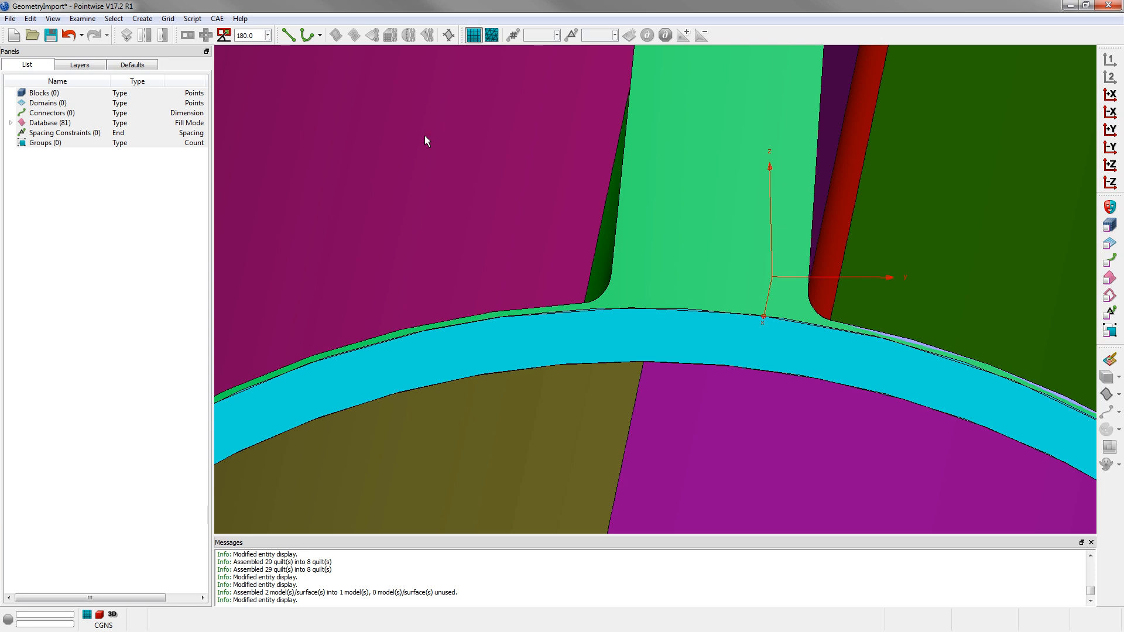
left_click(320, 36)
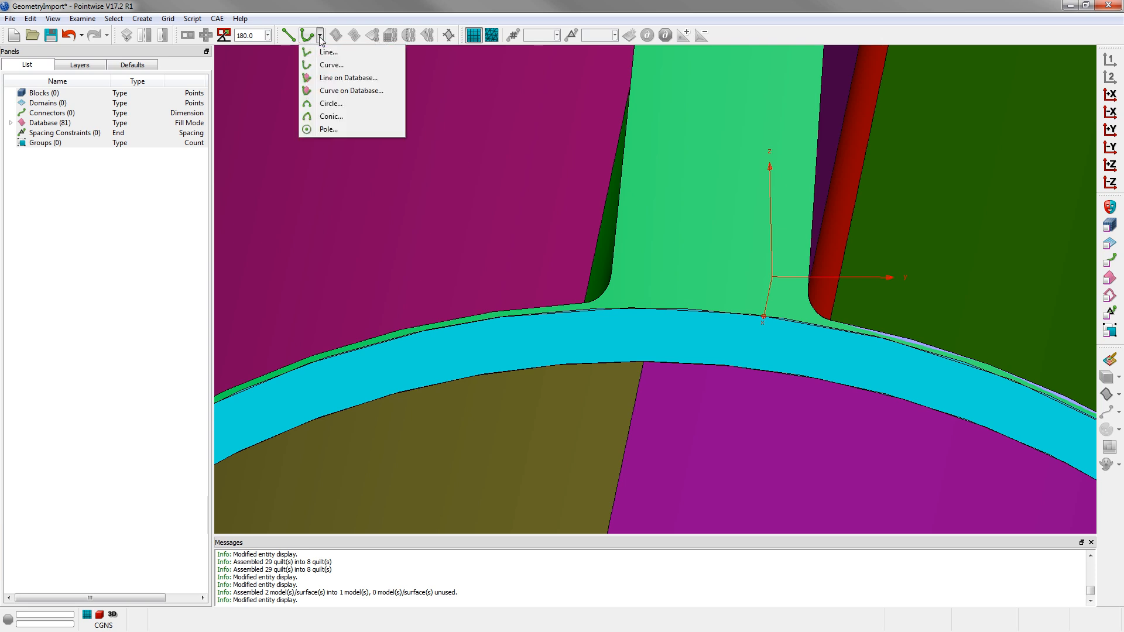
left_click(326, 92)
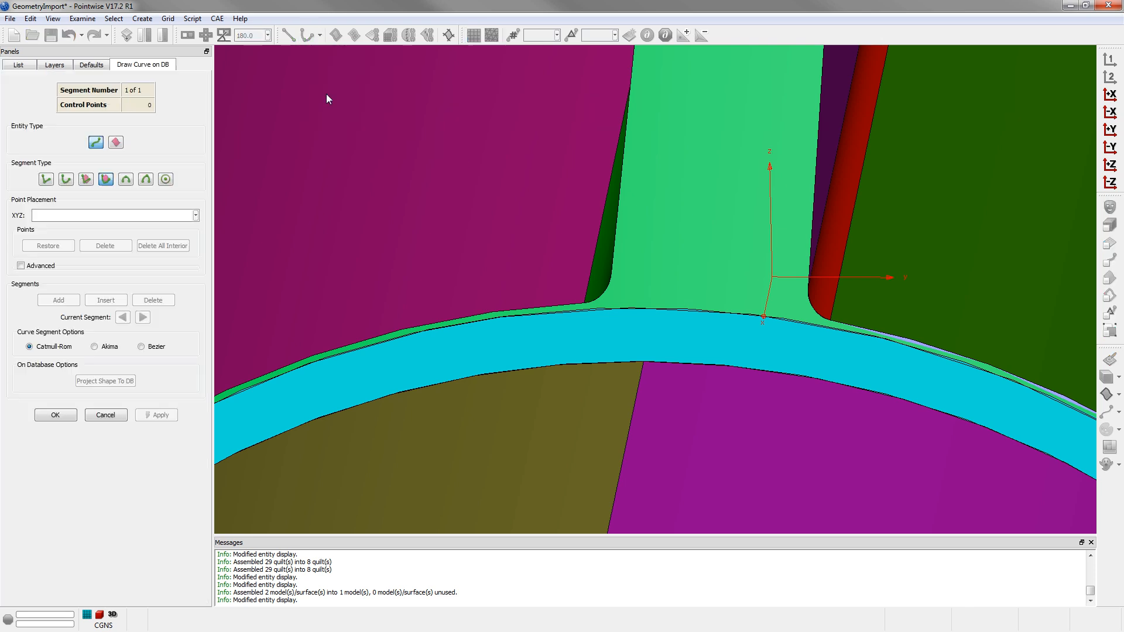
left_click(115, 143)
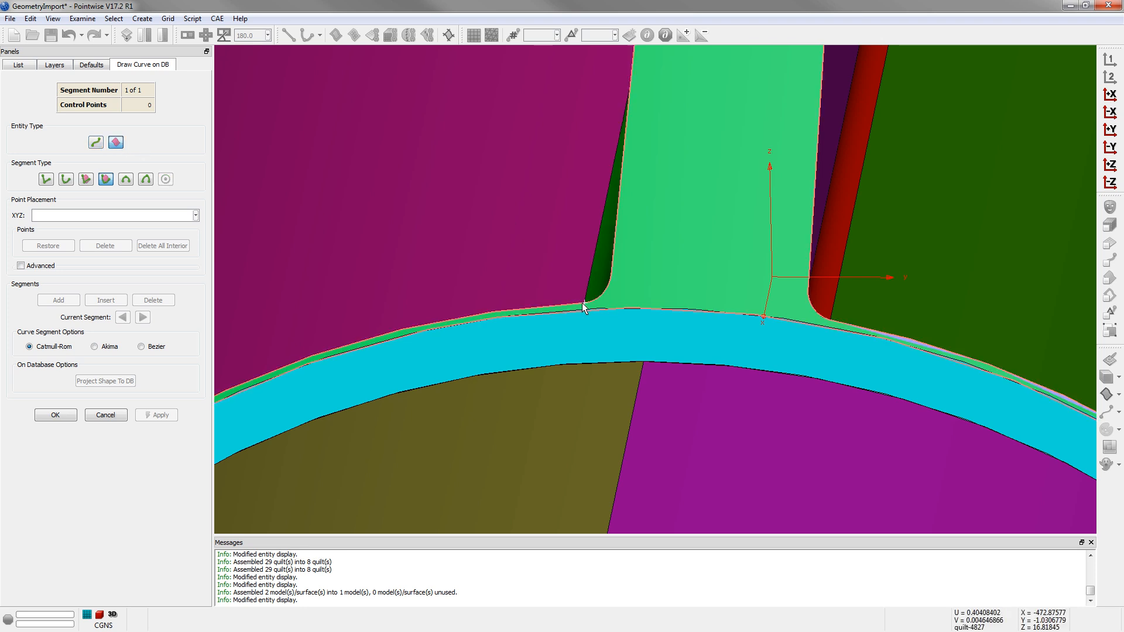
scroll(583, 305, "up", 5)
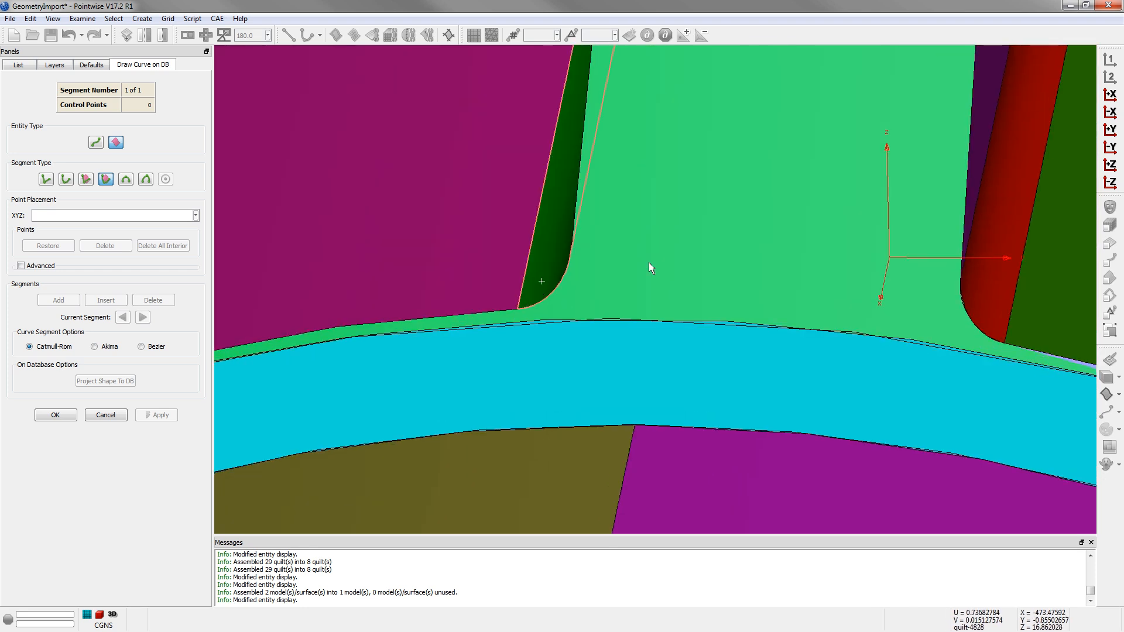
left_click(516, 309)
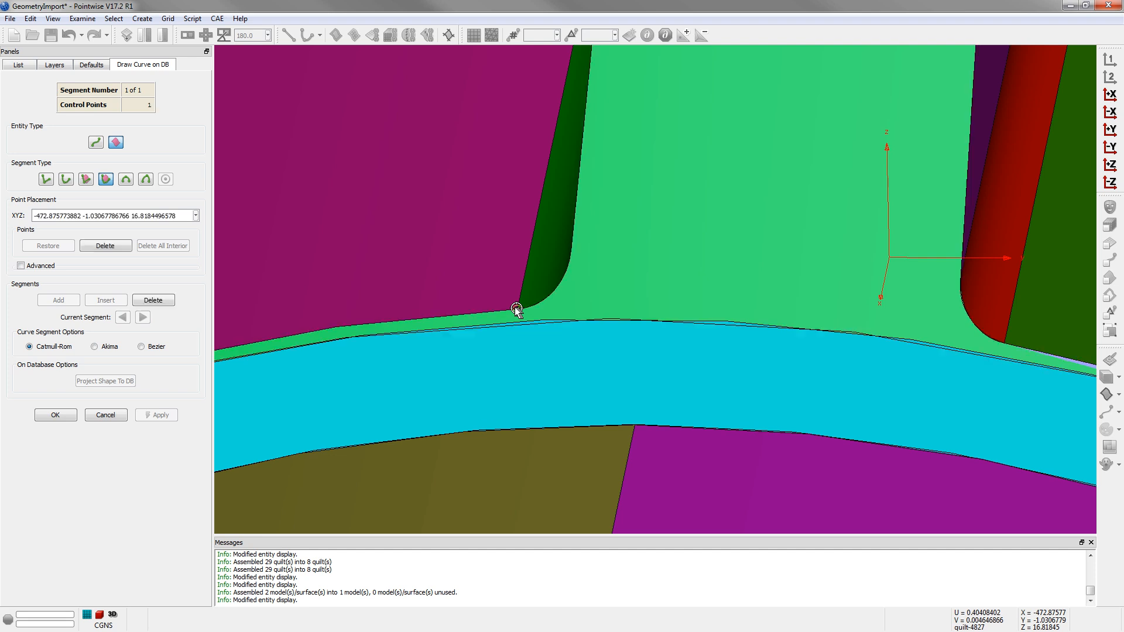
left_click(1003, 342)
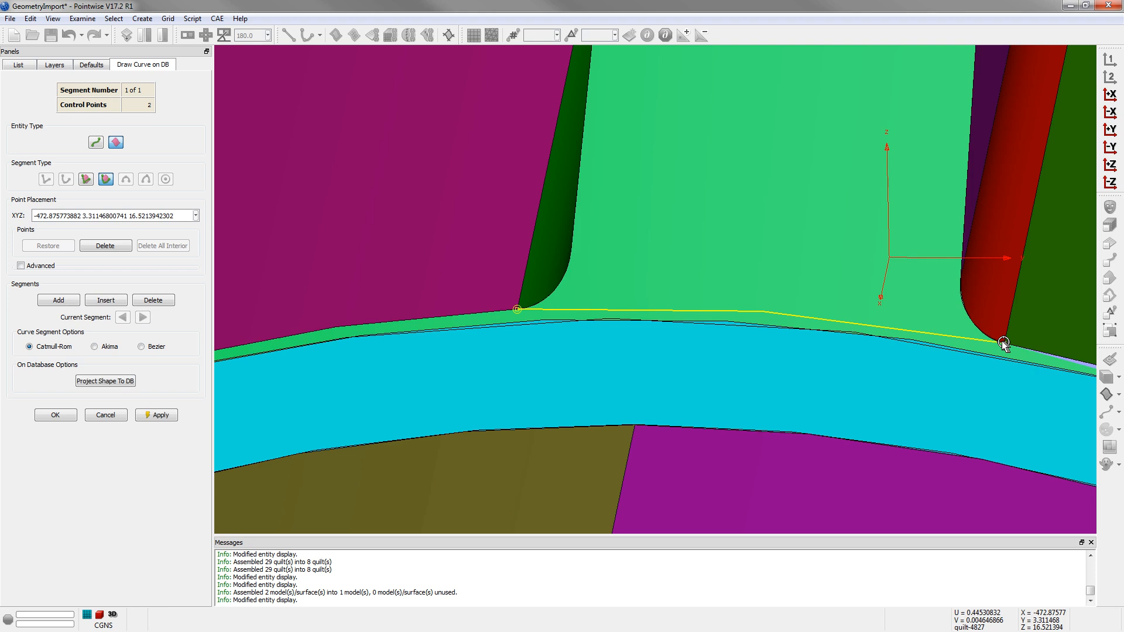
left_click(54, 416)
scroll(539, 288, "down", 1)
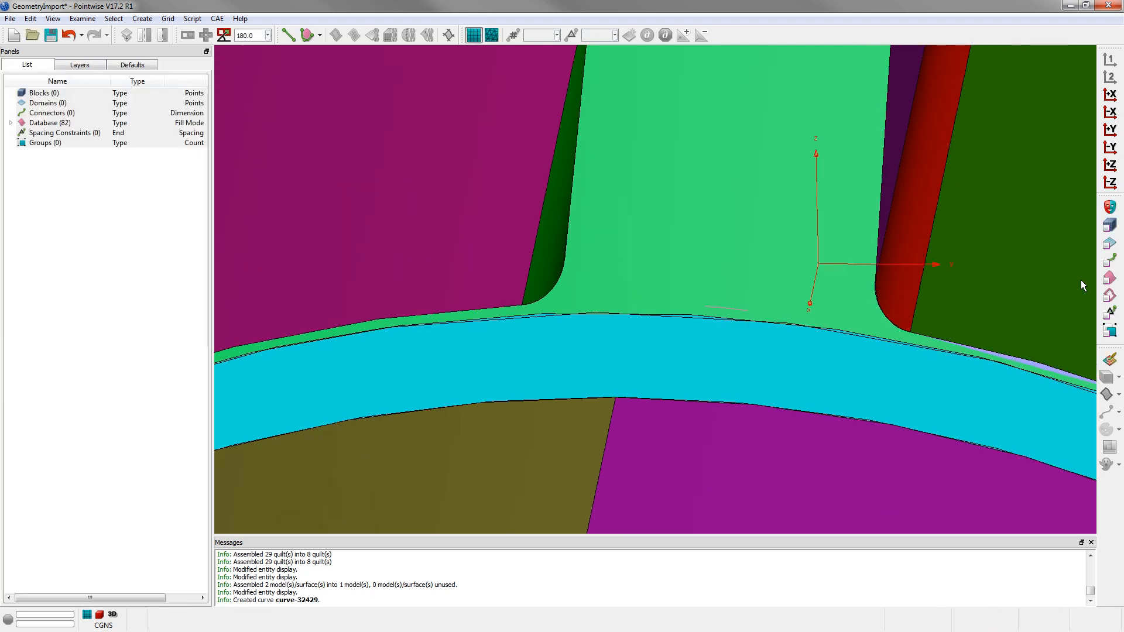
Step: Copy the curve across the upper fin's base and paste it with a rotation axis along X through 0 0 0
left_click(1109, 278)
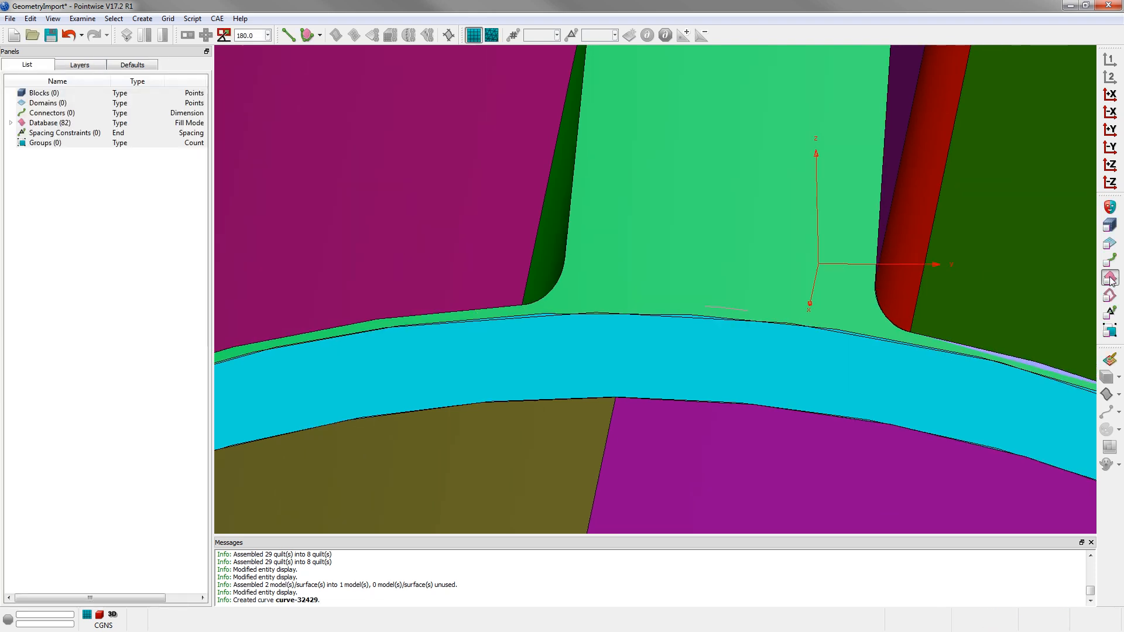
left_click(739, 315)
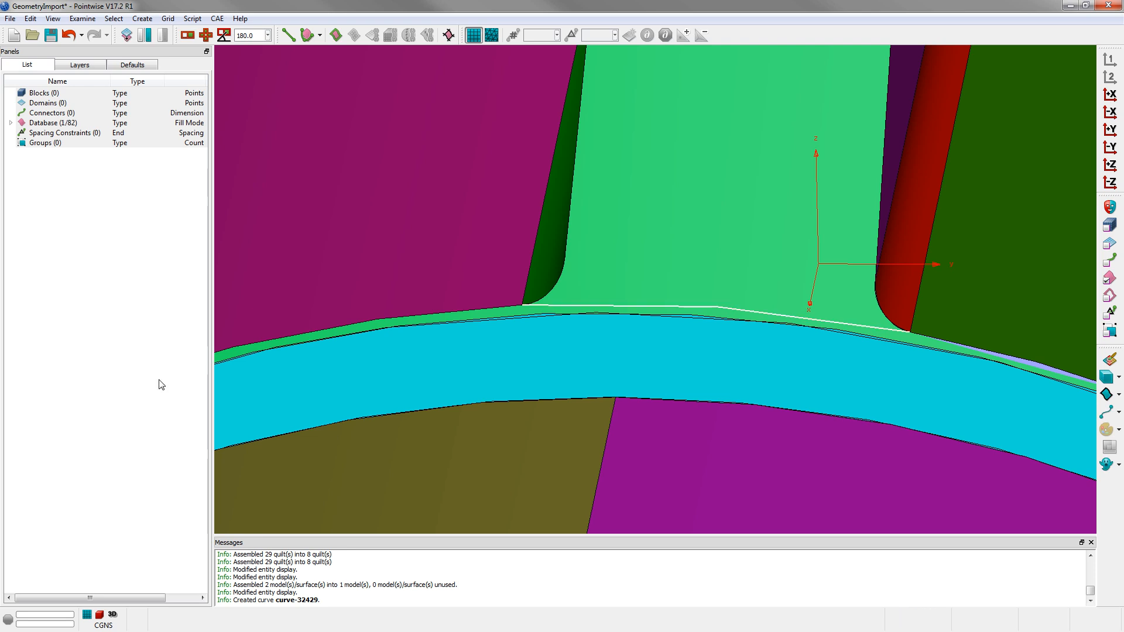
key("ctrl+c")
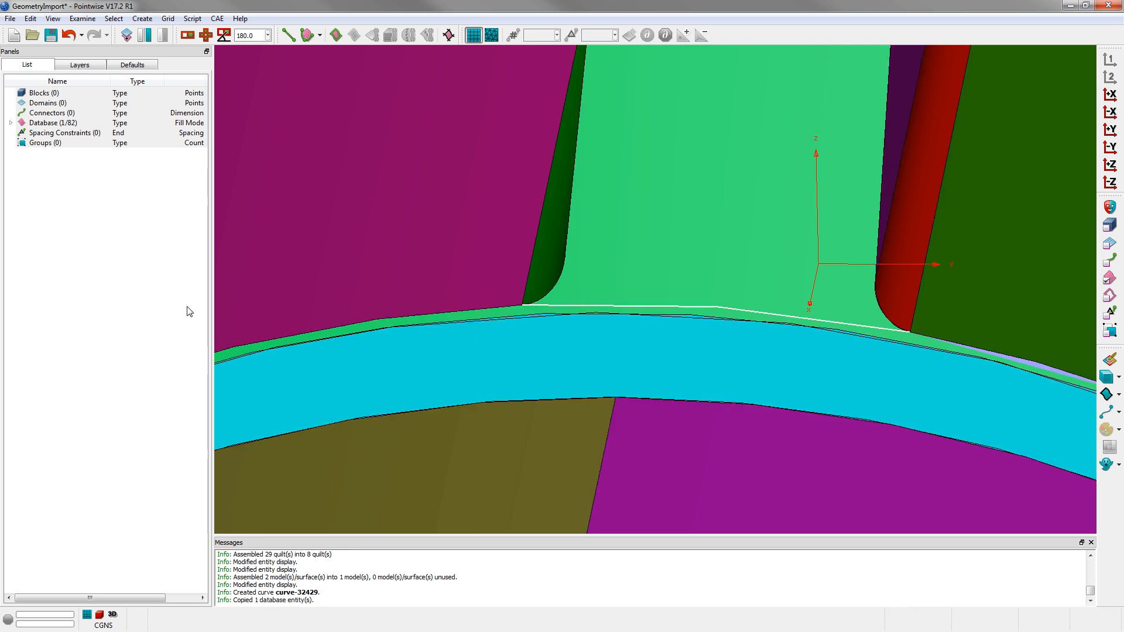
key("ctrl+v")
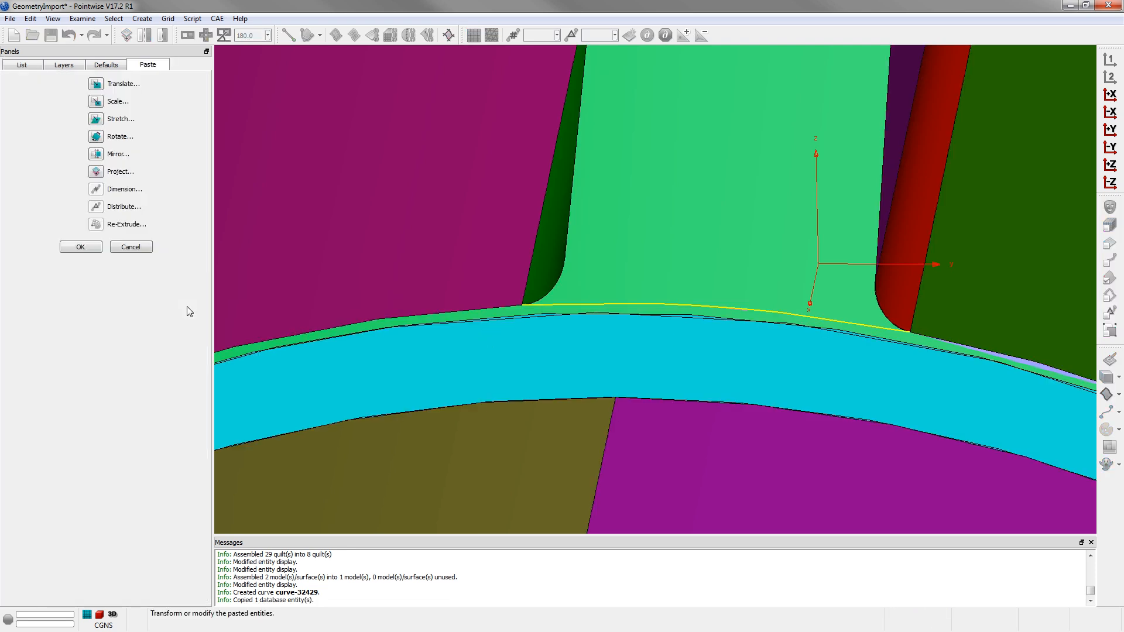
left_click(96, 137)
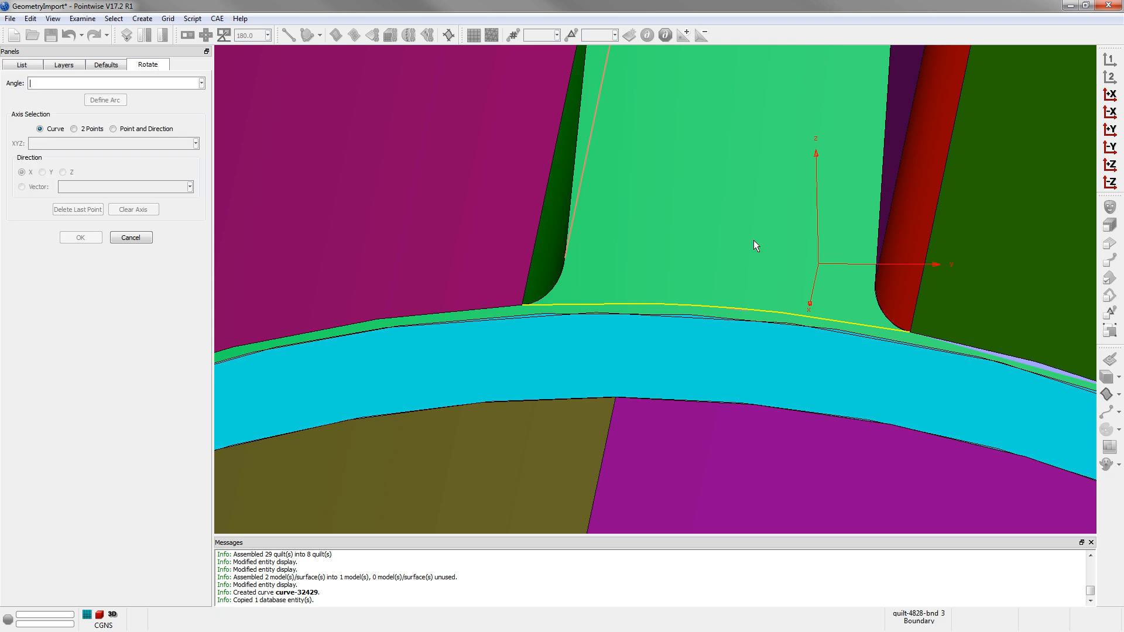
scroll(754, 245, "down", 8)
left_click(147, 129)
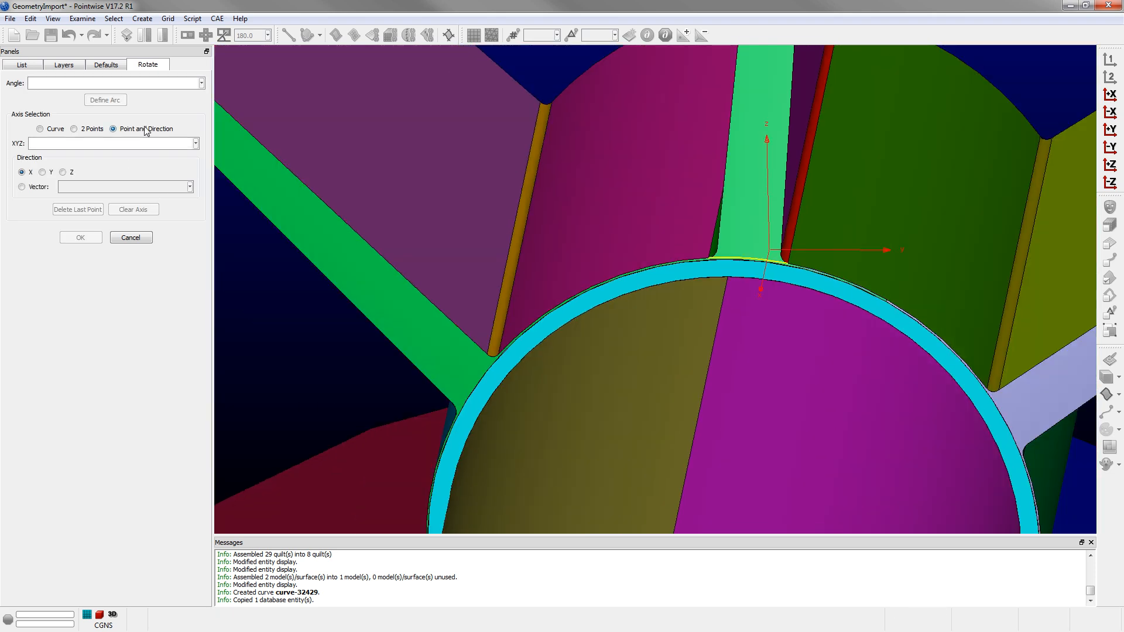
left_click(127, 142)
type("0 0 0")
key("Return")
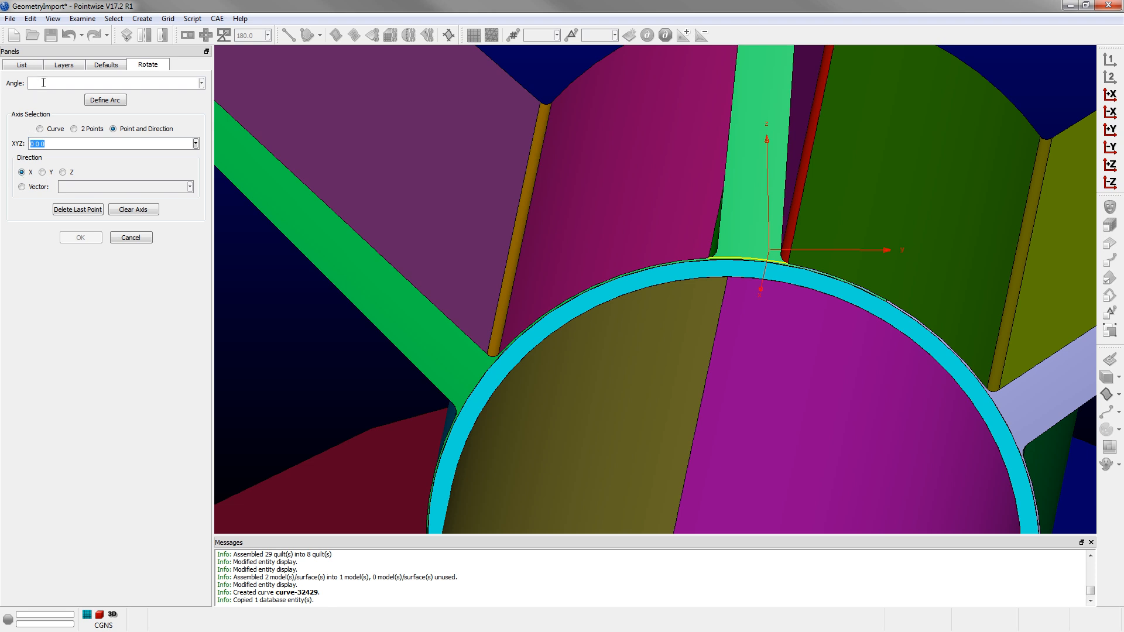
Step: Rotate the pasted curve 60 degrees onto the neighbouring fin's base and accept the paste
scroll(759, 304, "down", 5)
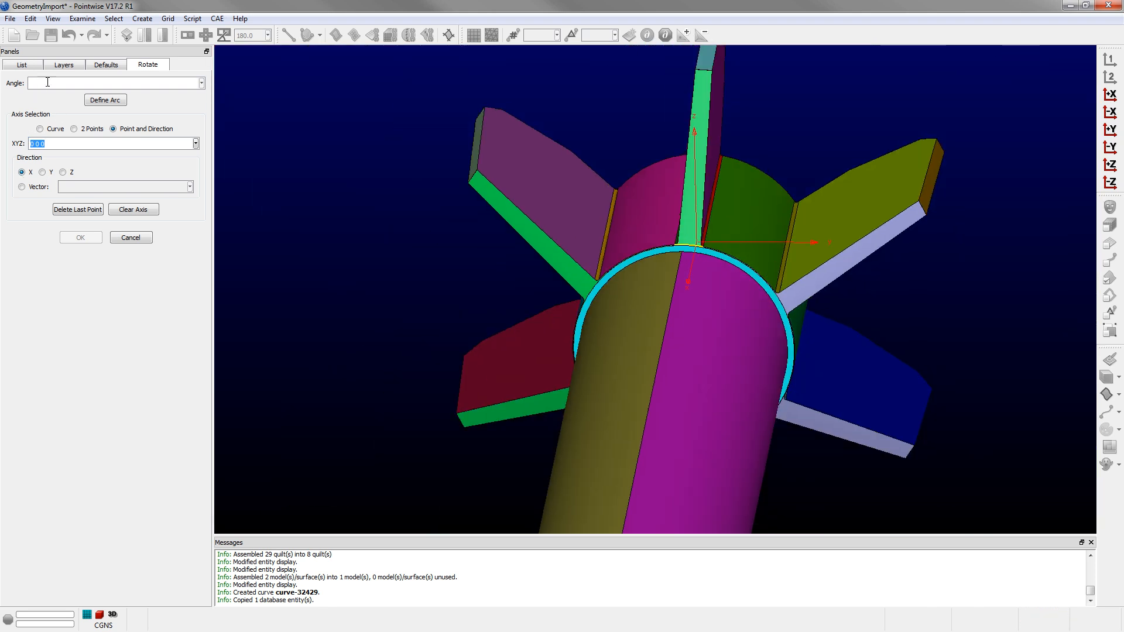
left_click(48, 83)
type("60")
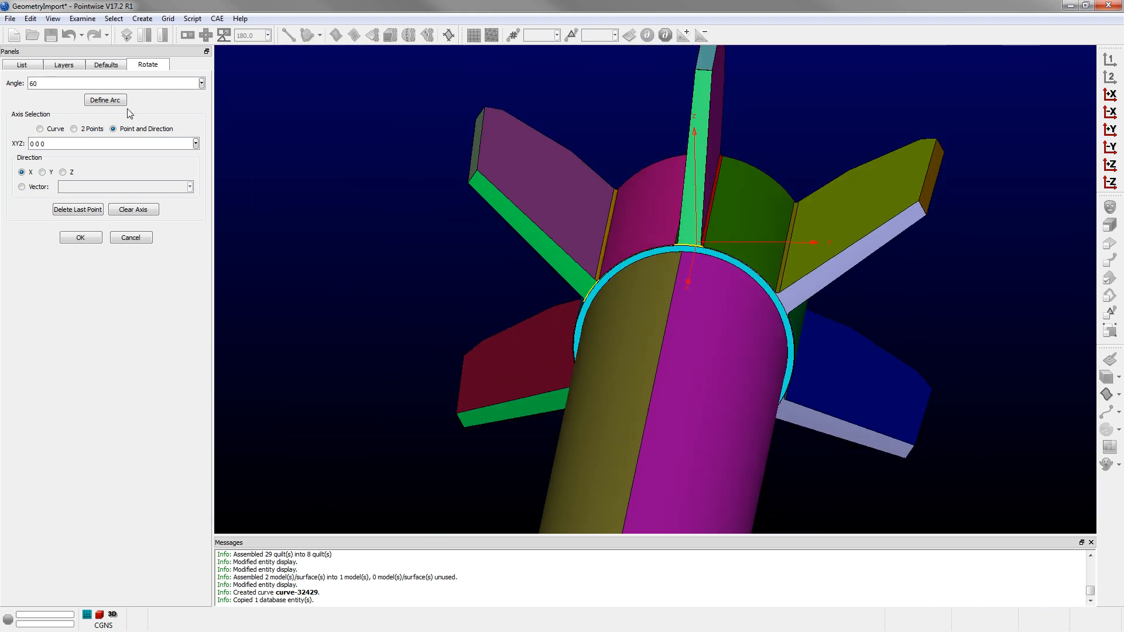
scroll(615, 316, "up", 5)
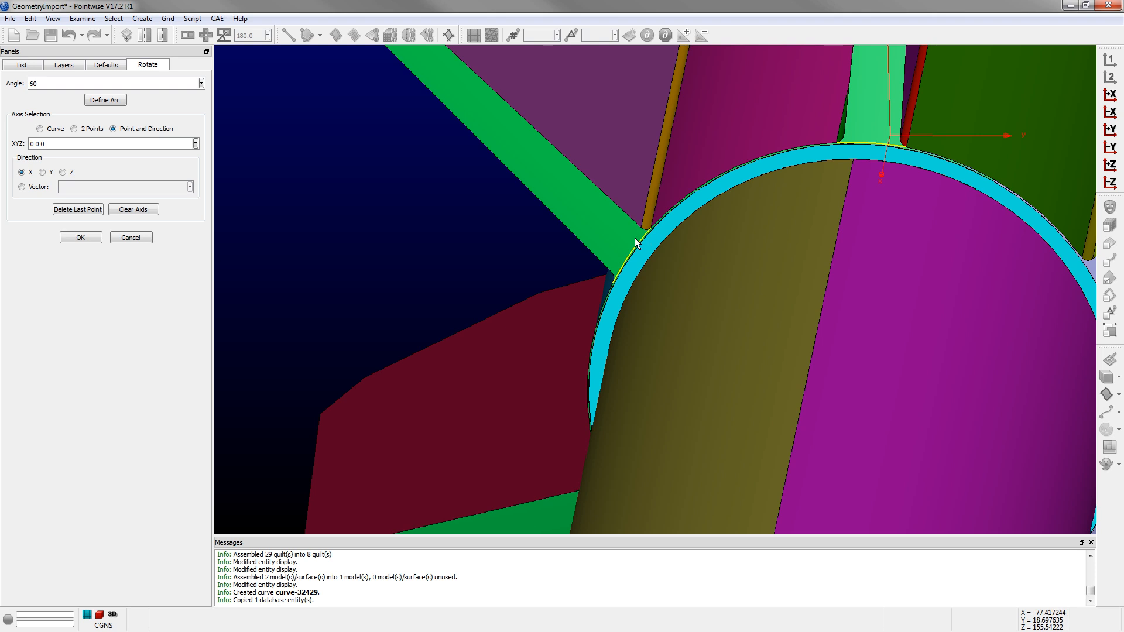
scroll(646, 244, "down", 5)
left_click(87, 238)
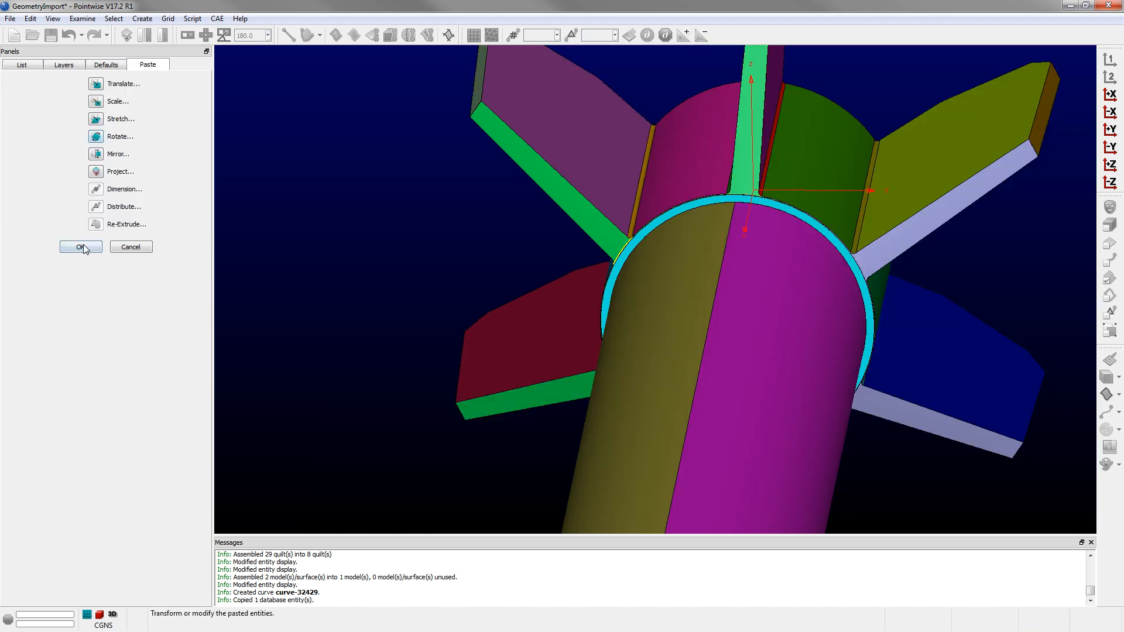
left_click(90, 246)
Step: Paste another copy of the fin base curve, rotated 120 degrees about the X axis through the origin
key("ctrl+v")
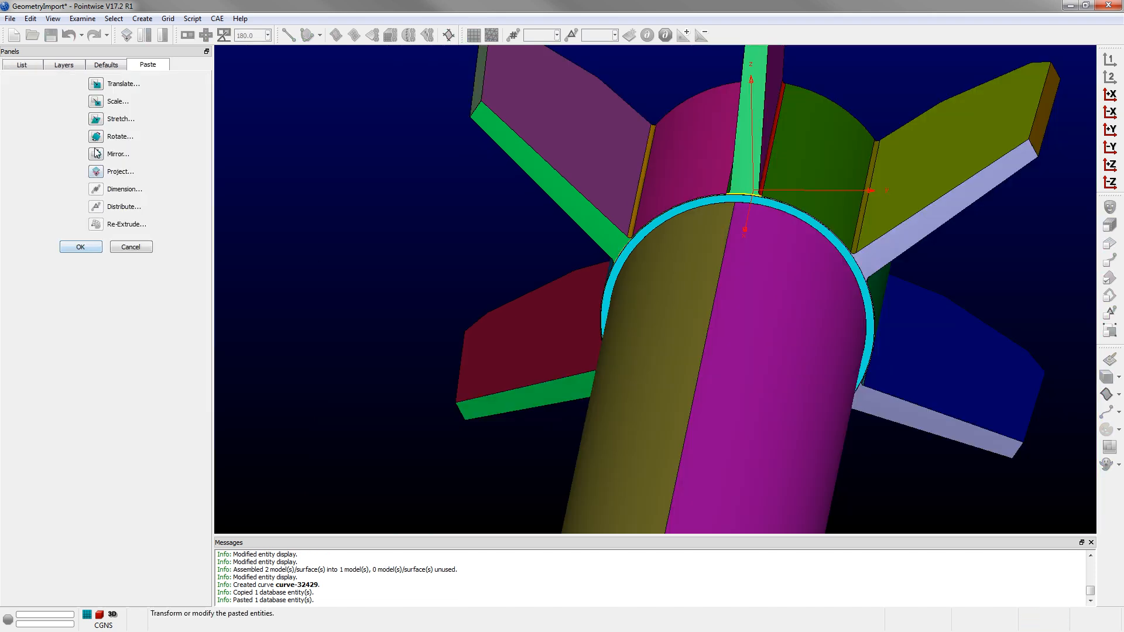
left_click(95, 135)
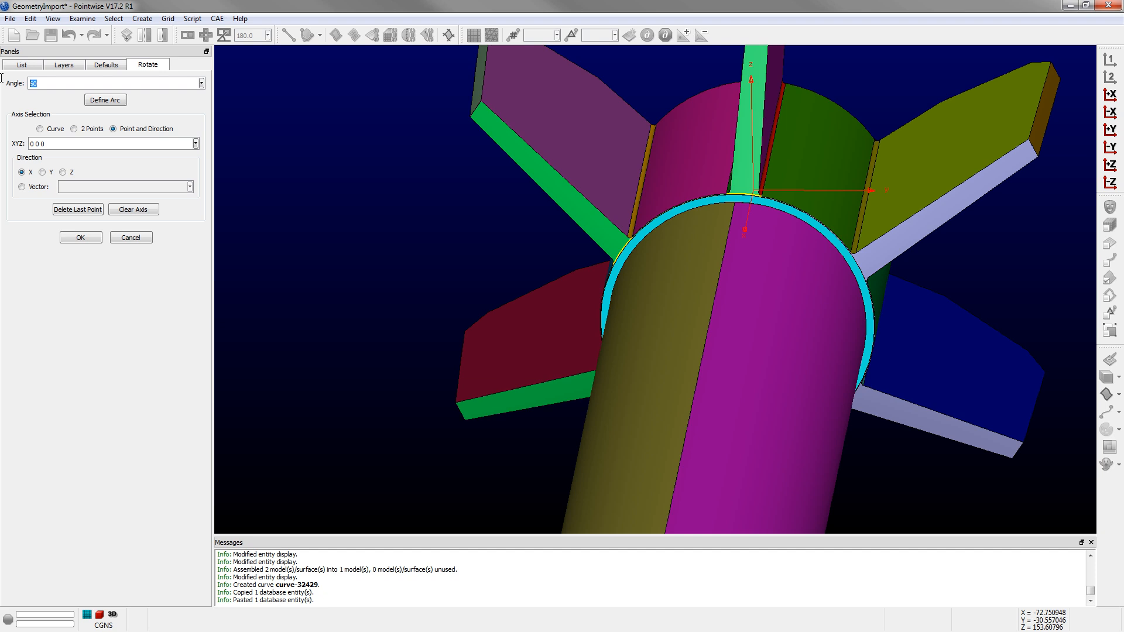
type("120")
key("Return")
left_click(86, 240)
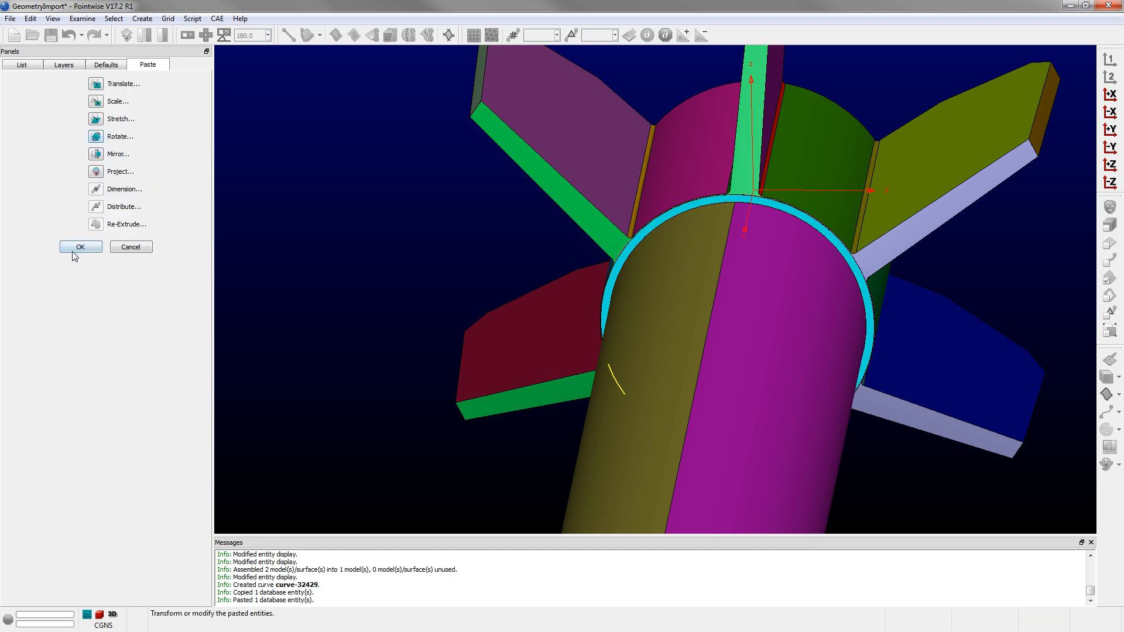
left_click(82, 246)
Step: Paste a copy of the fin base curve rotated 180 degrees about the same X axis
key("ctrl+v")
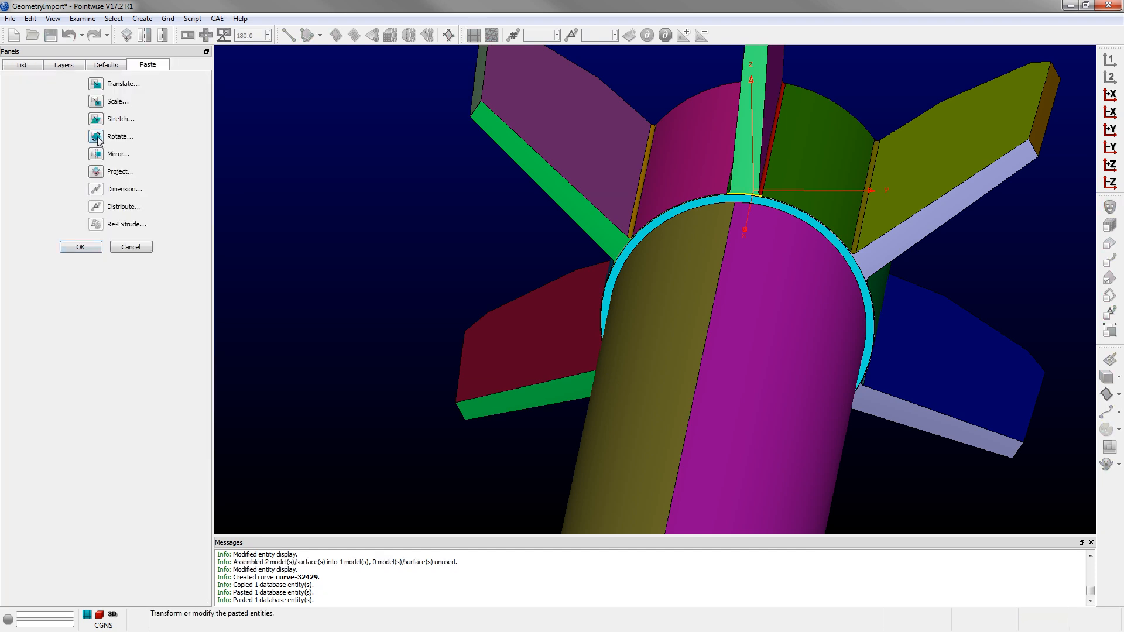
left_click(95, 137)
type("180")
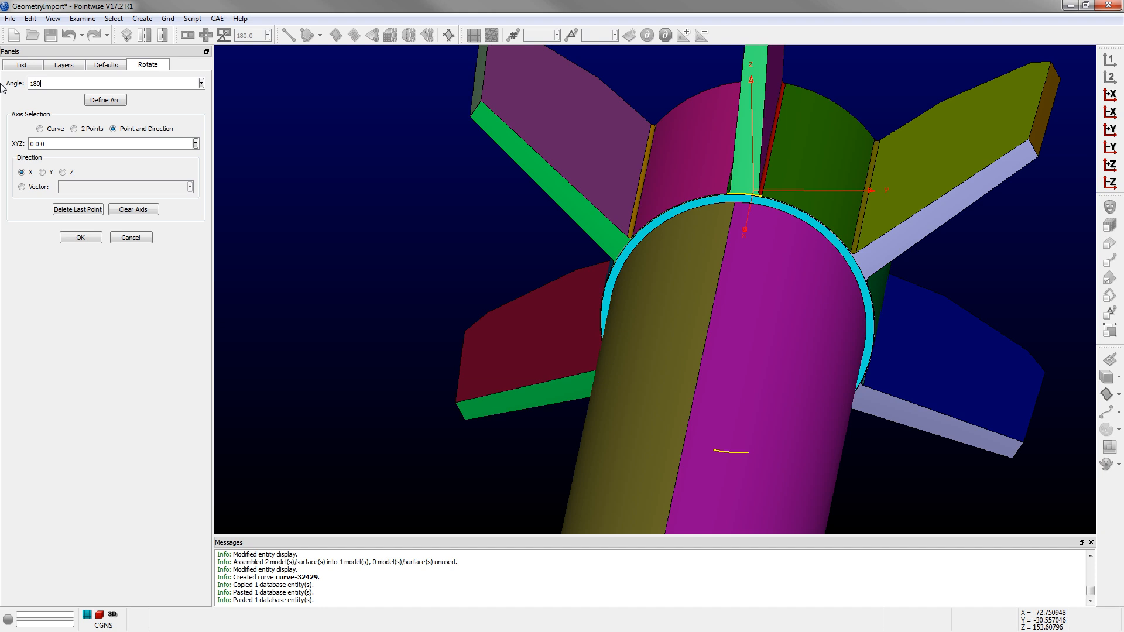
left_click(81, 237)
left_click(83, 247)
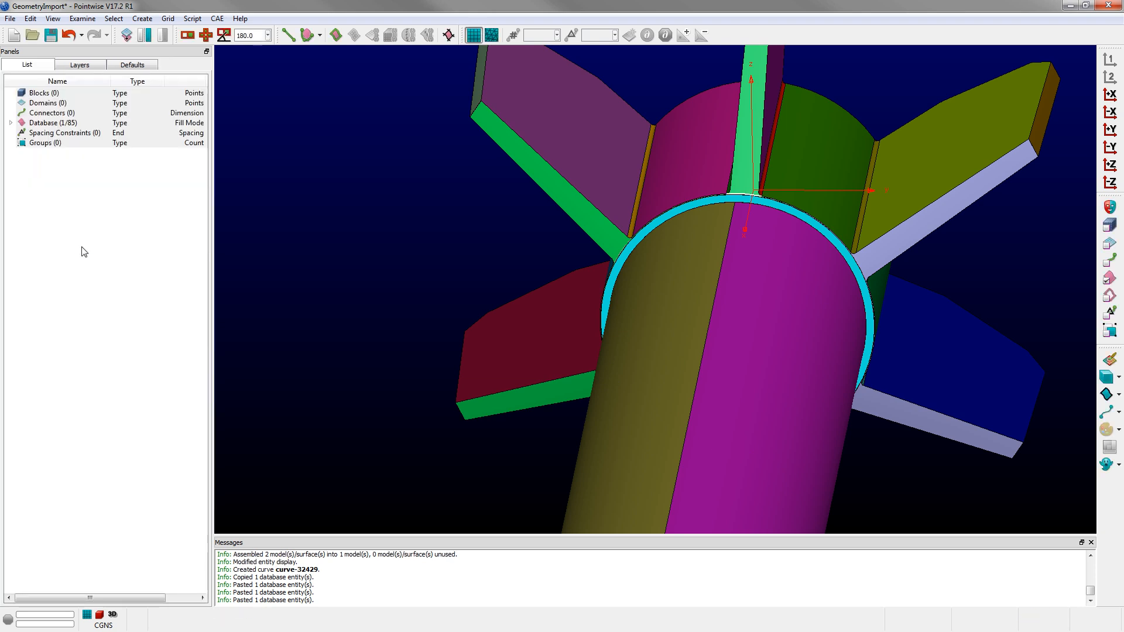
Step: Paste a copy of the fin base curve rotated -60 degrees about the same X axis
key("ctrl+v")
left_click(96, 137)
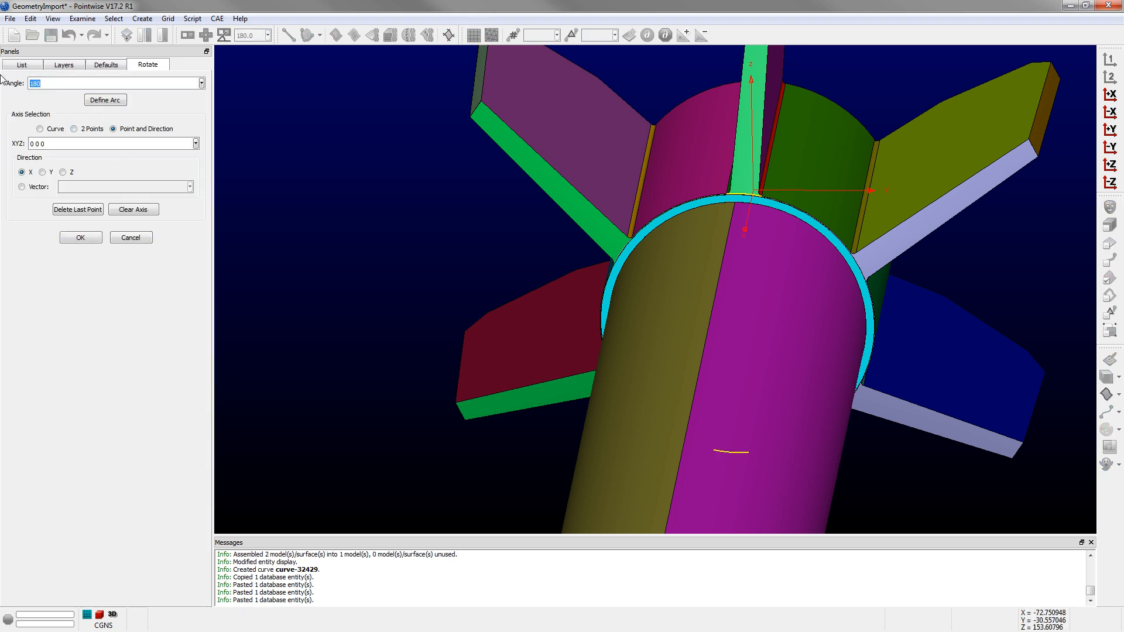
type("-60")
left_click(82, 237)
left_click(78, 246)
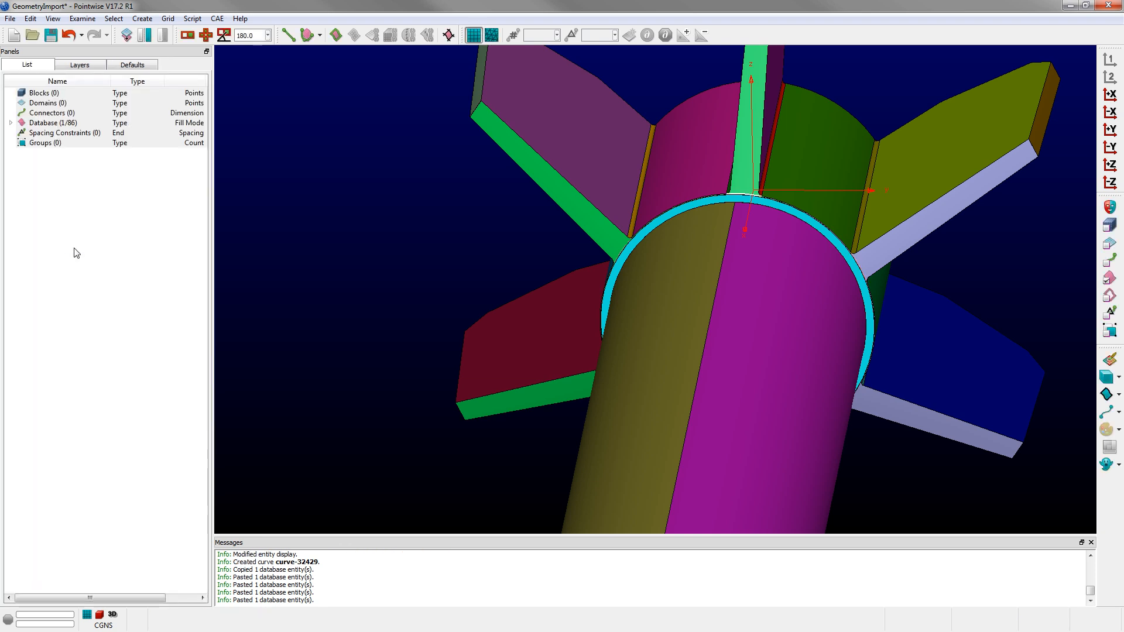
Step: Paste a copy of the fin base curve rotated -120 degrees about the same X axis
key("ctrl+v")
left_click(95, 137)
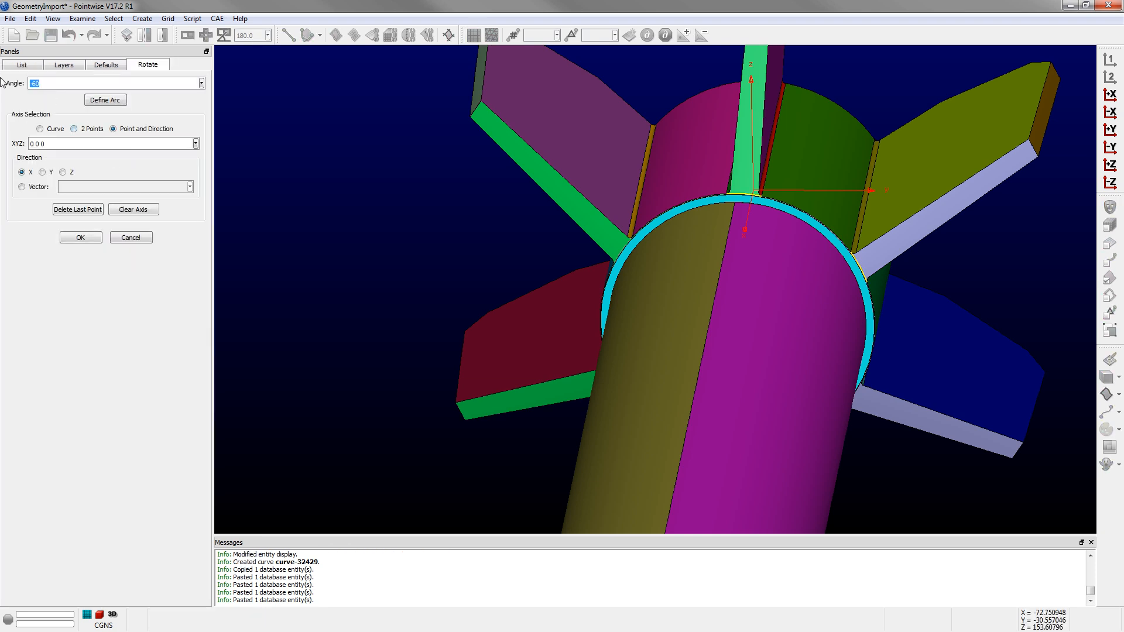
type("-120")
left_click(82, 237)
left_click(78, 245)
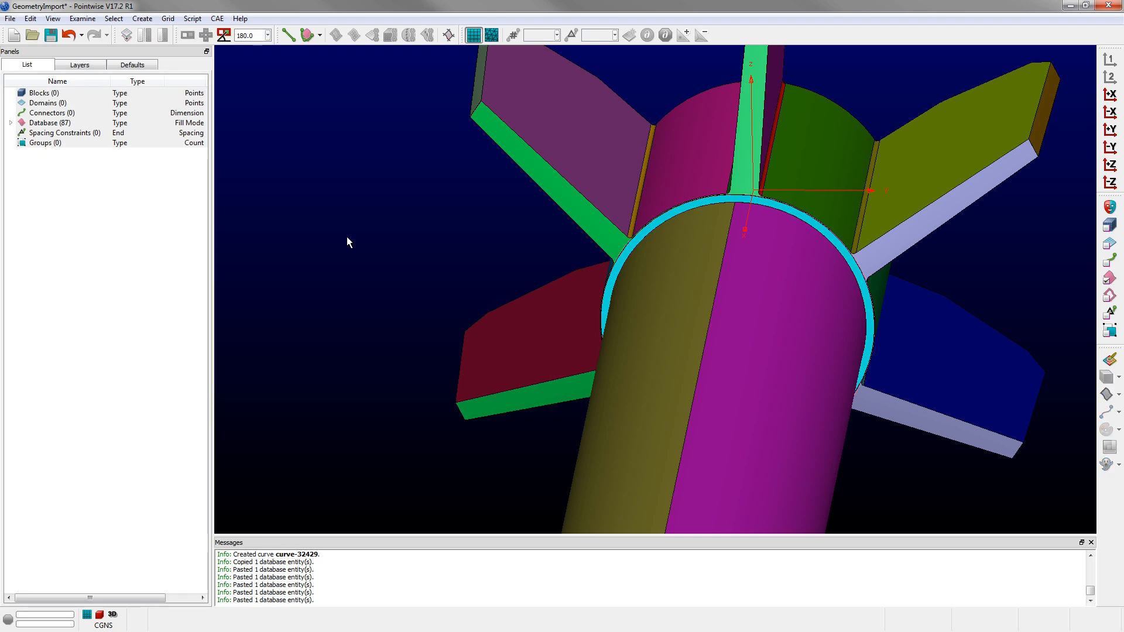
Step: List the database entities sorted by type and compare the five pasted curves with the original curve
scroll(358, 255, "down", 3)
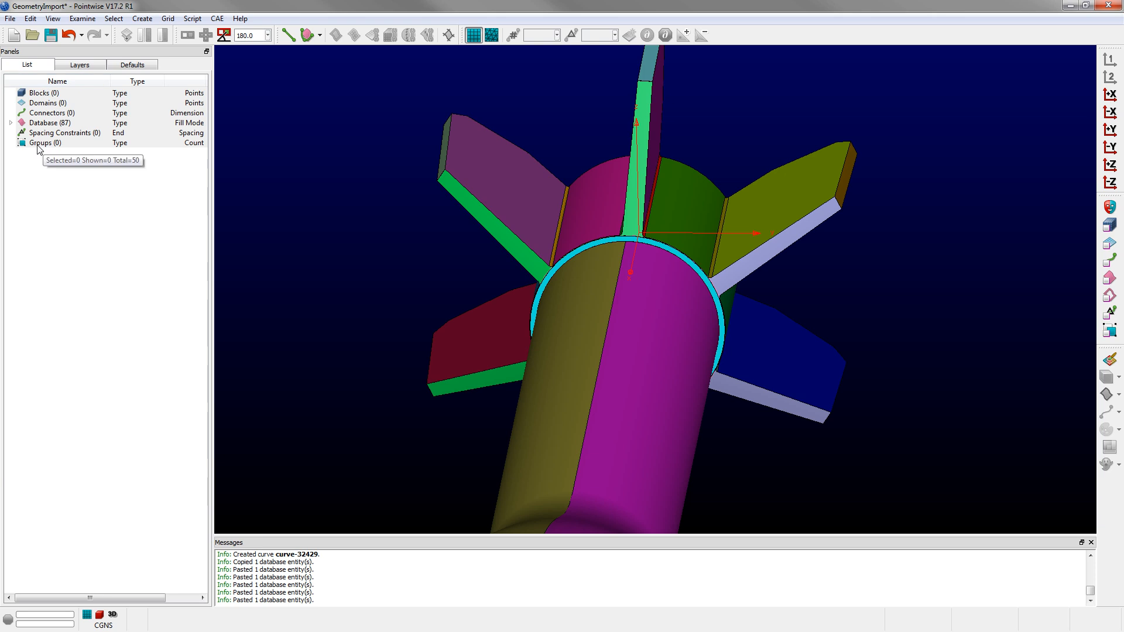
left_click(10, 124)
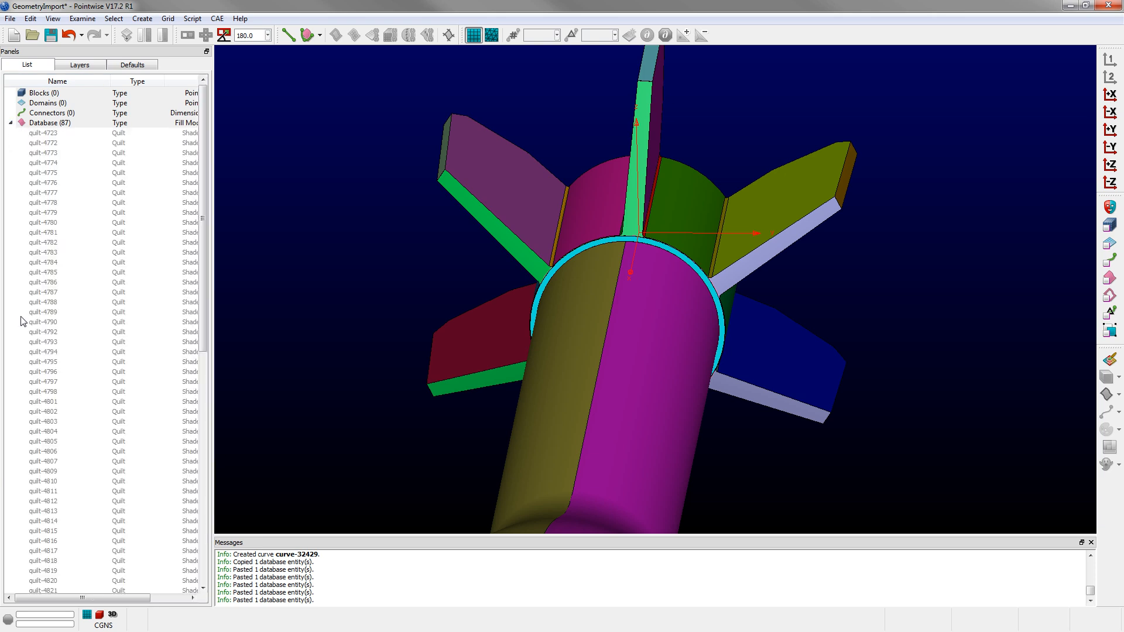
left_click(136, 83)
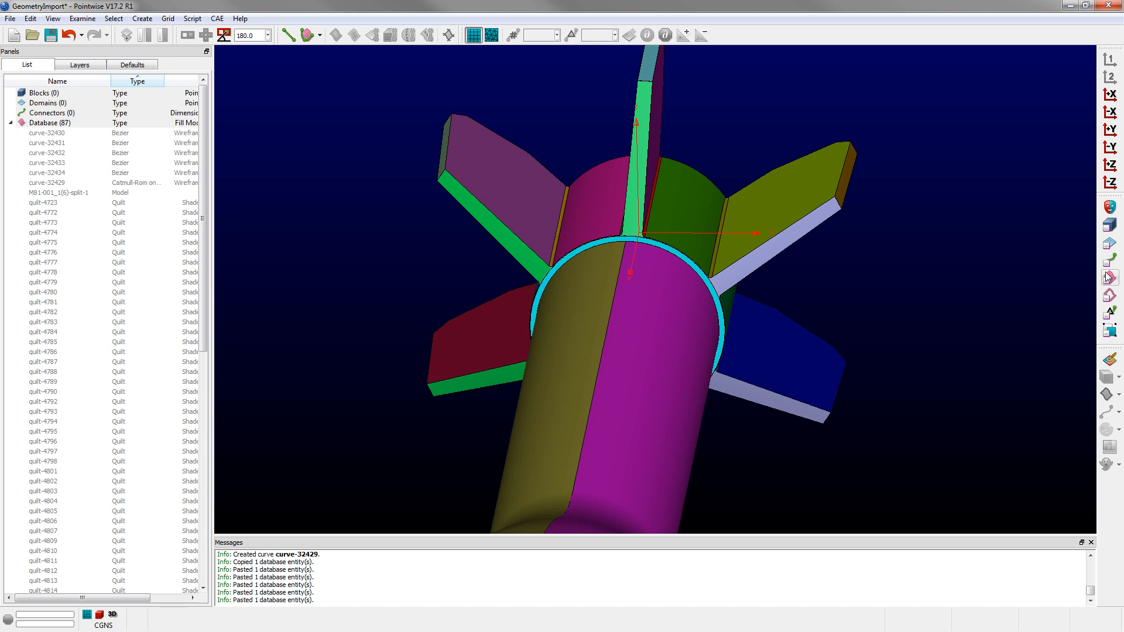
left_click_drag(59, 133, 132, 174)
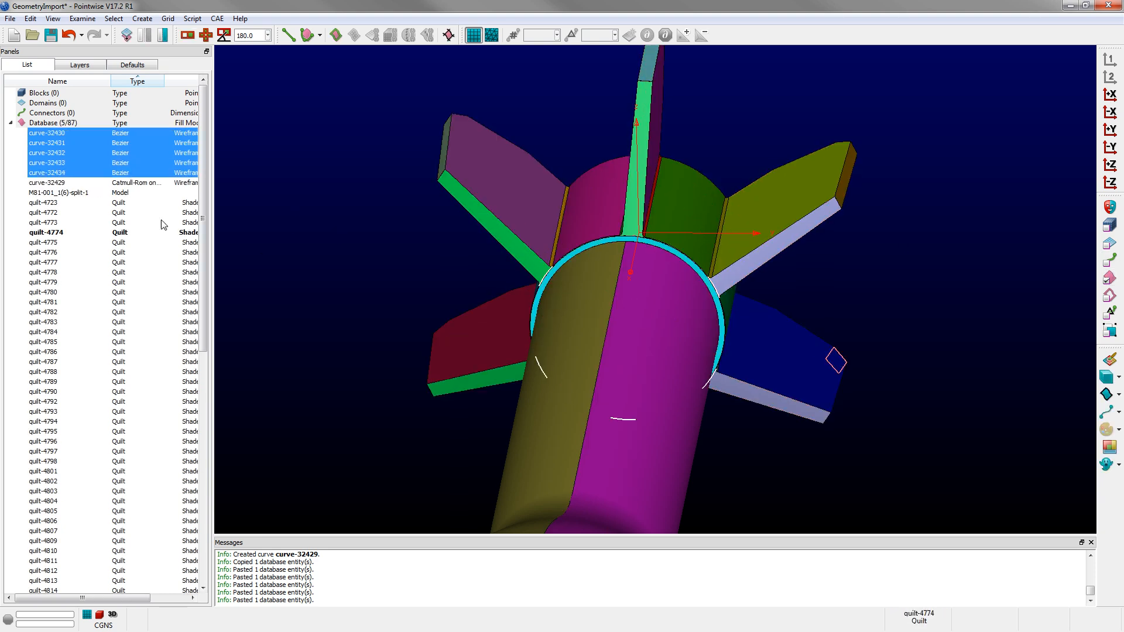
left_click(47, 183)
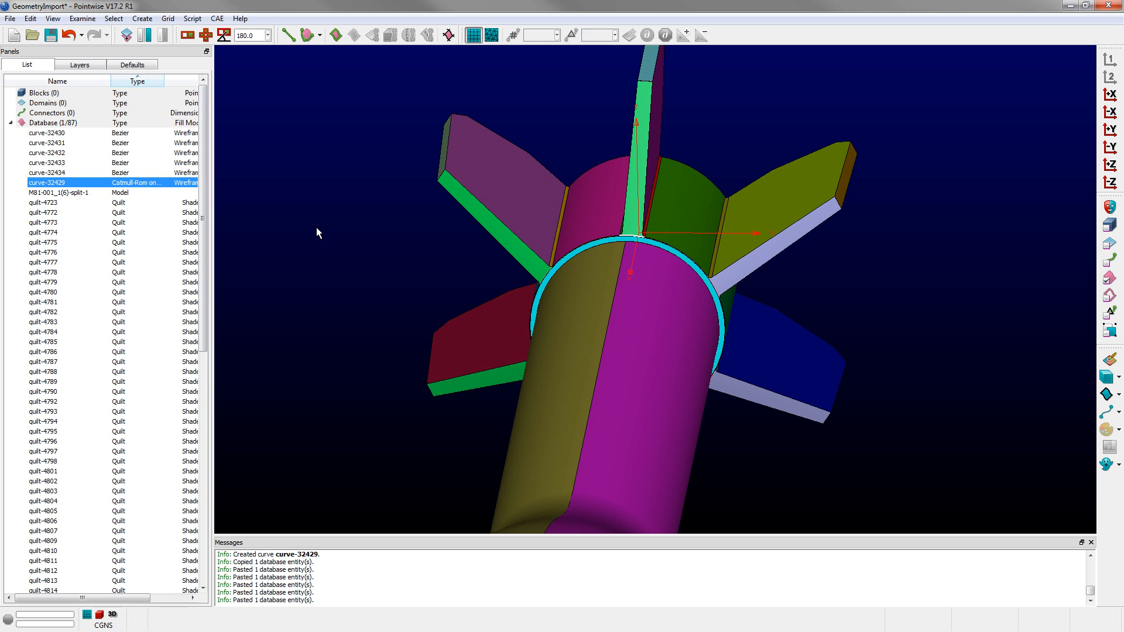
Step: Project the five pasted Bezier curves onto the two fin front-face quilts by closest point, with Interior Only off
left_click_drag(124, 134, 124, 171)
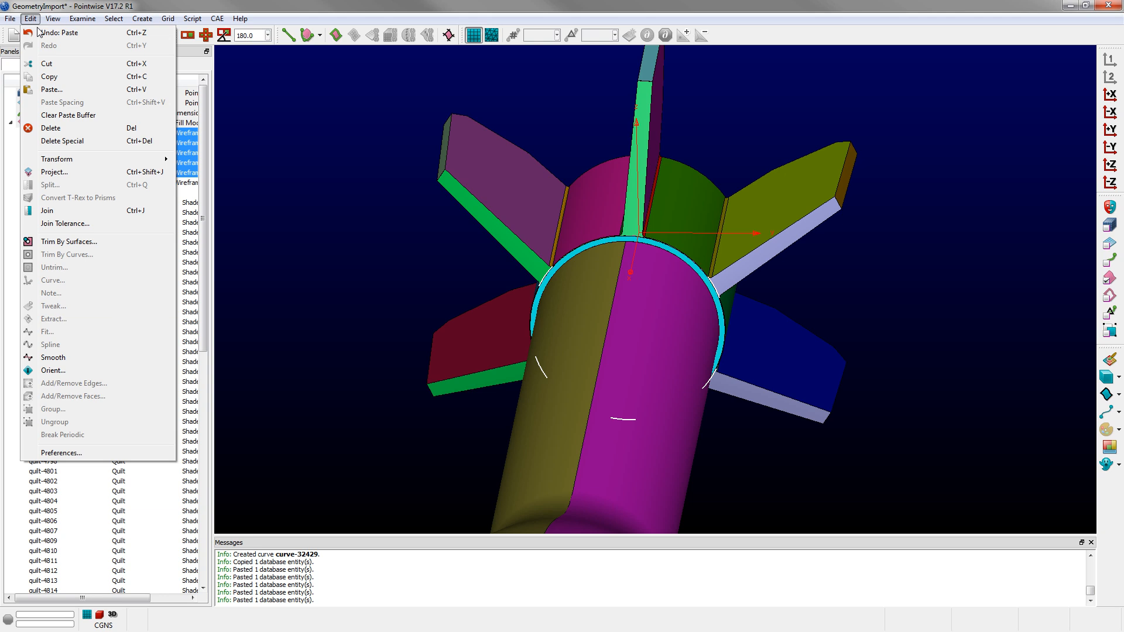
left_click(47, 176)
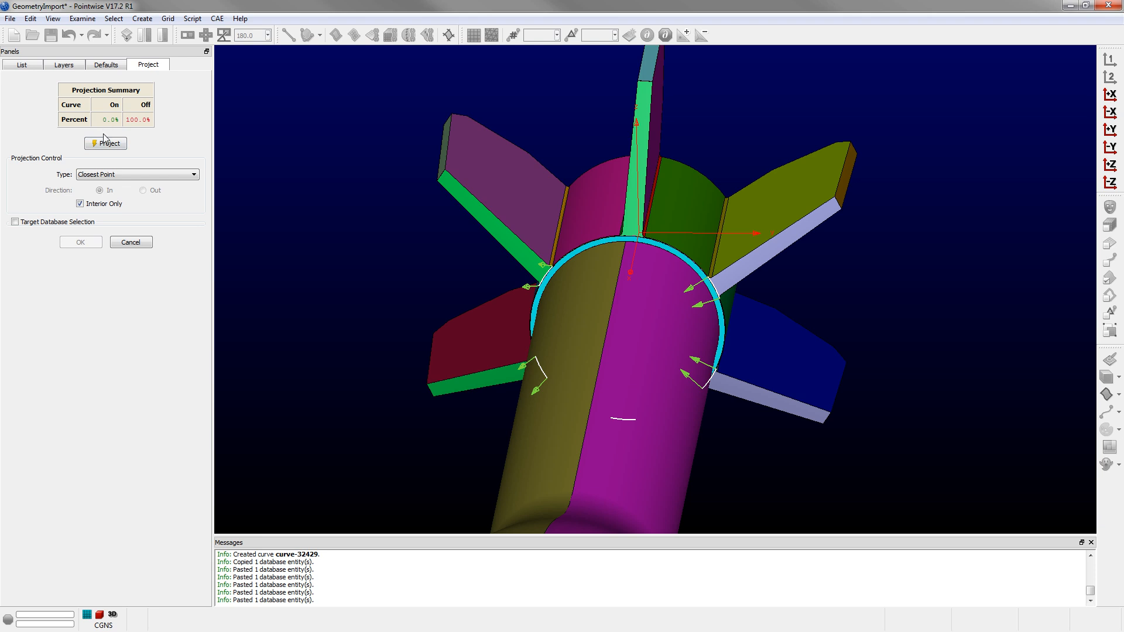
left_click(80, 205)
left_click(46, 222)
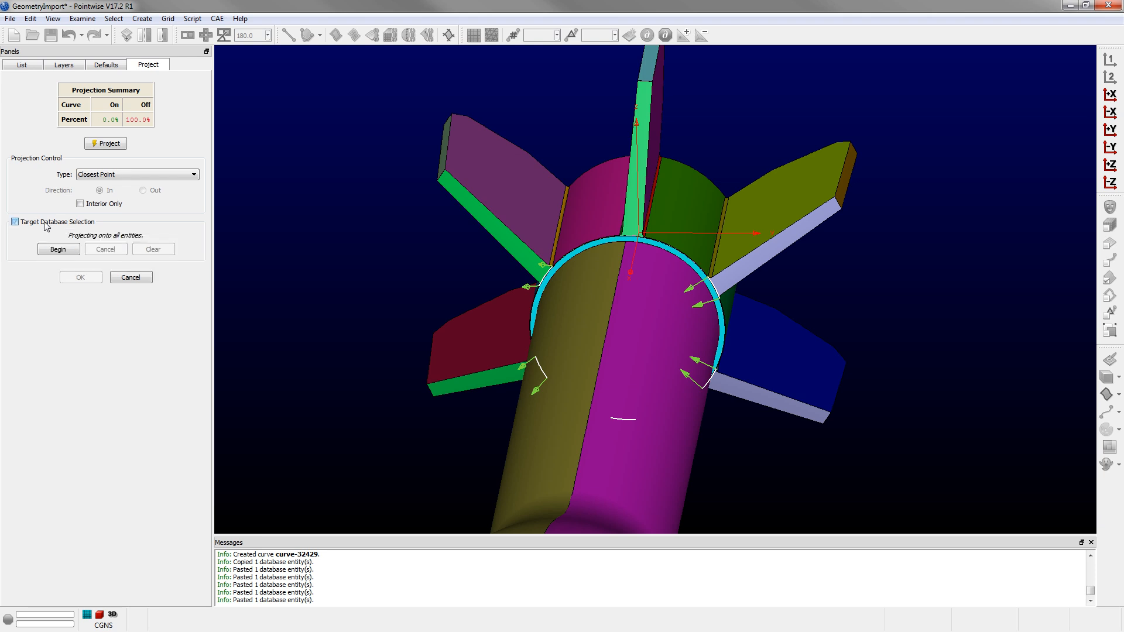
left_click(58, 250)
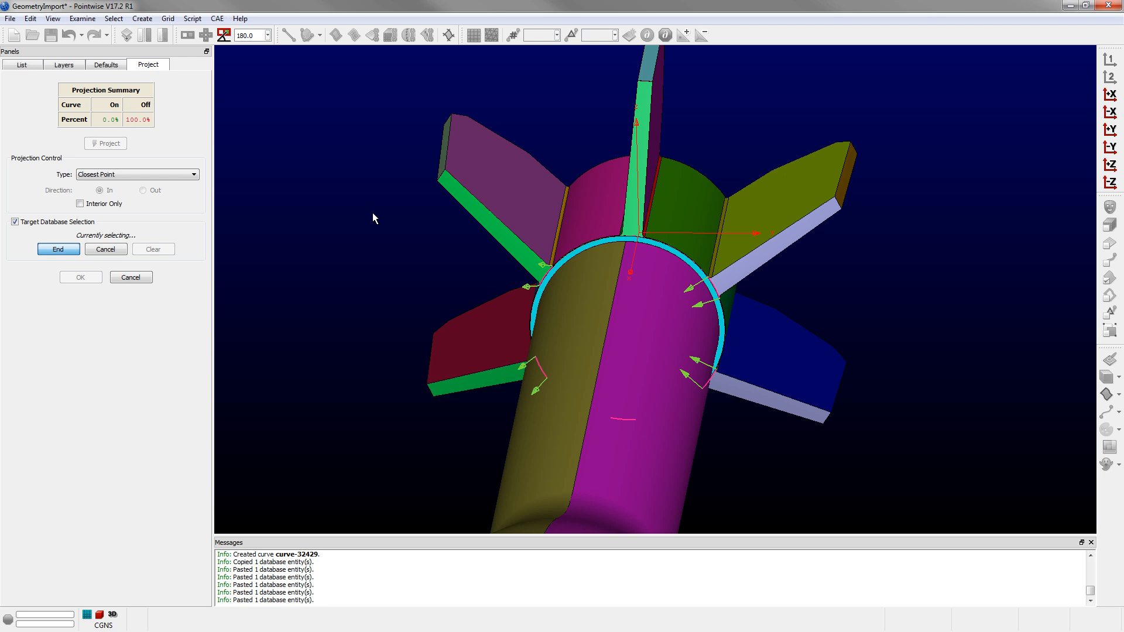
left_click(465, 196)
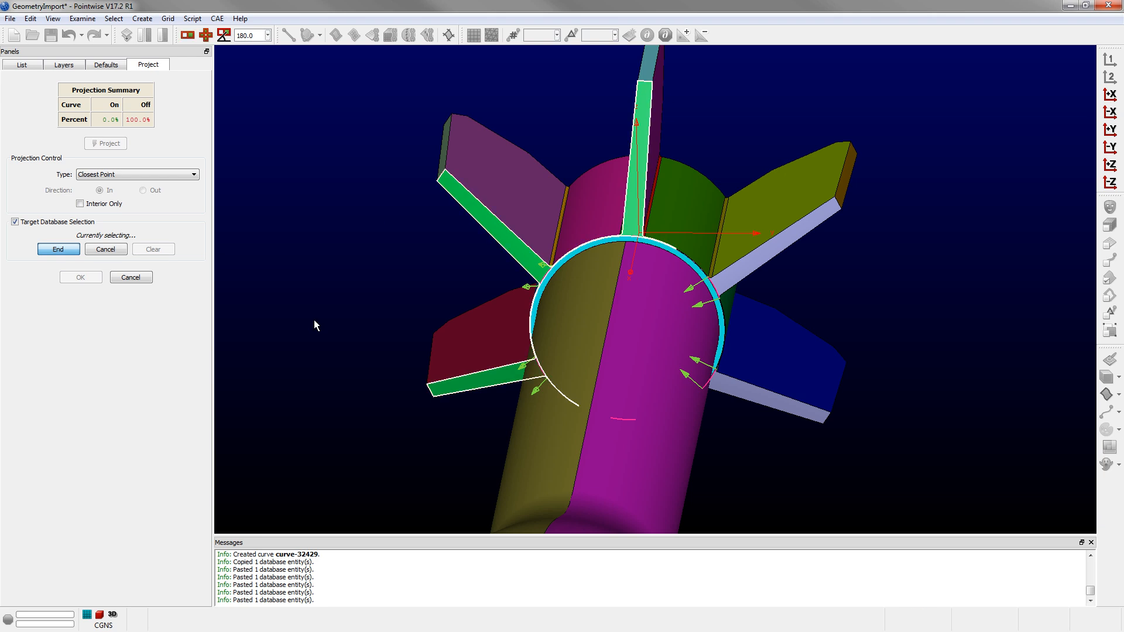
left_click(816, 226)
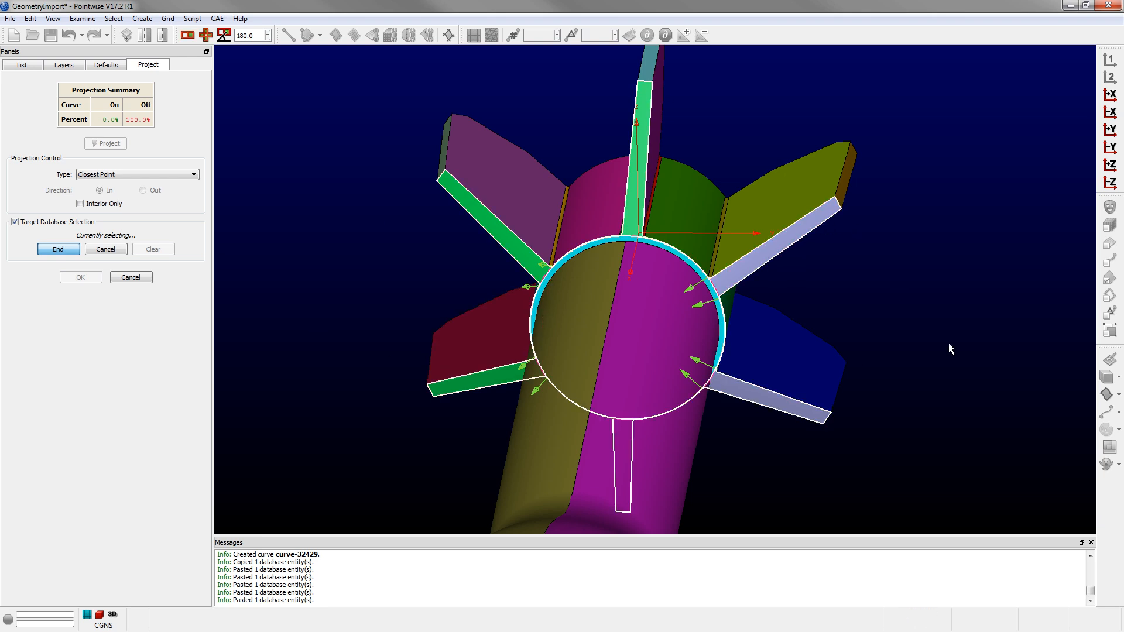
left_click(58, 249)
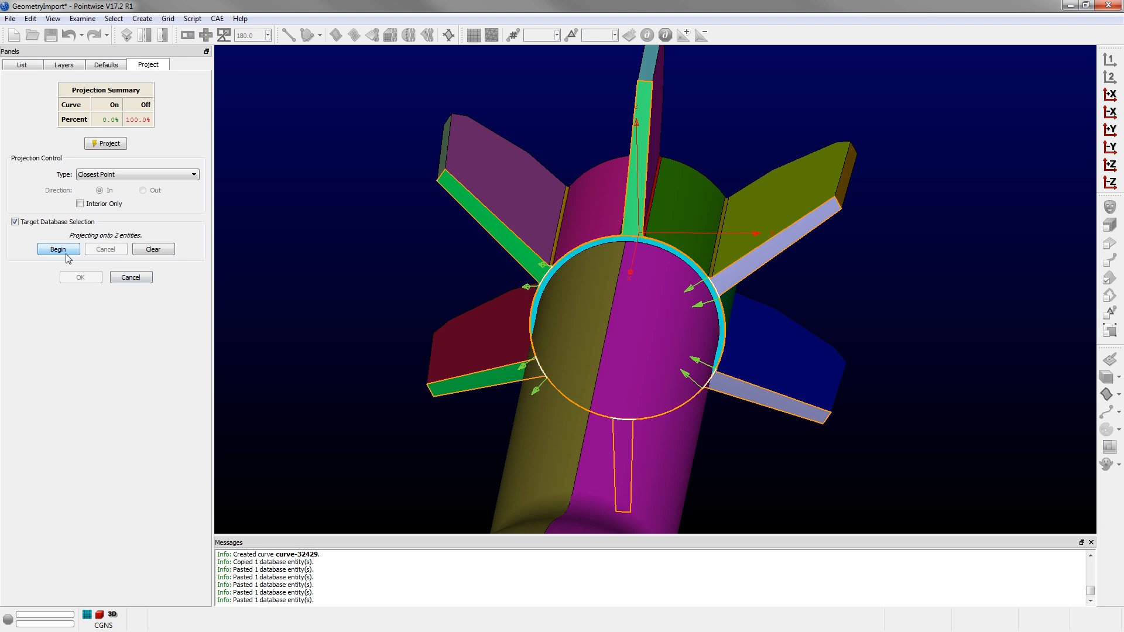
left_click(102, 145)
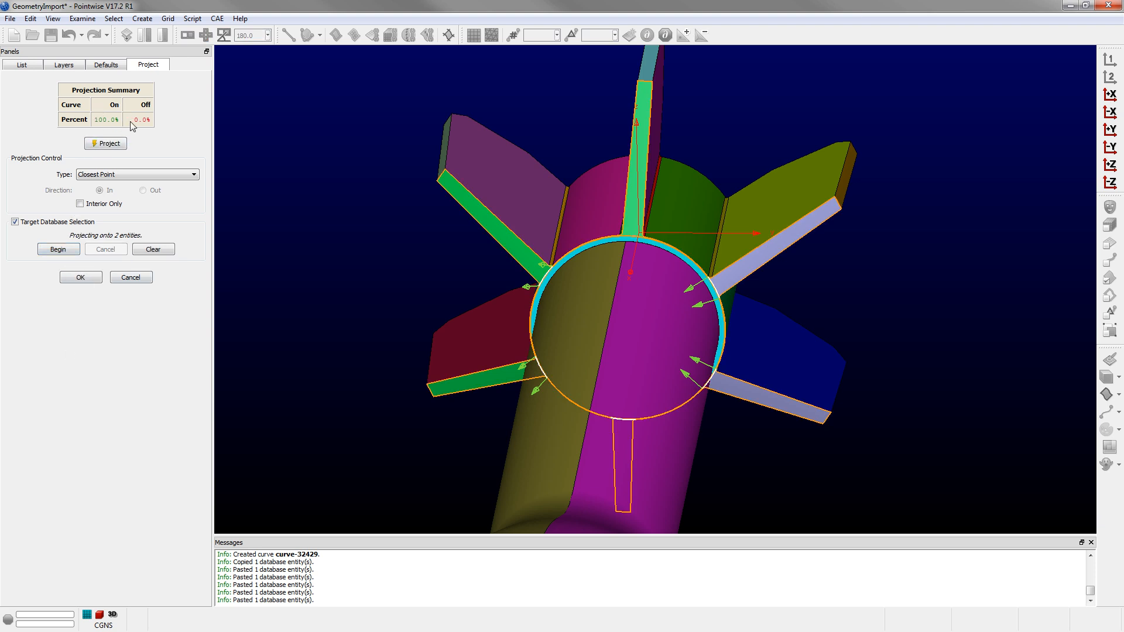
left_click(86, 278)
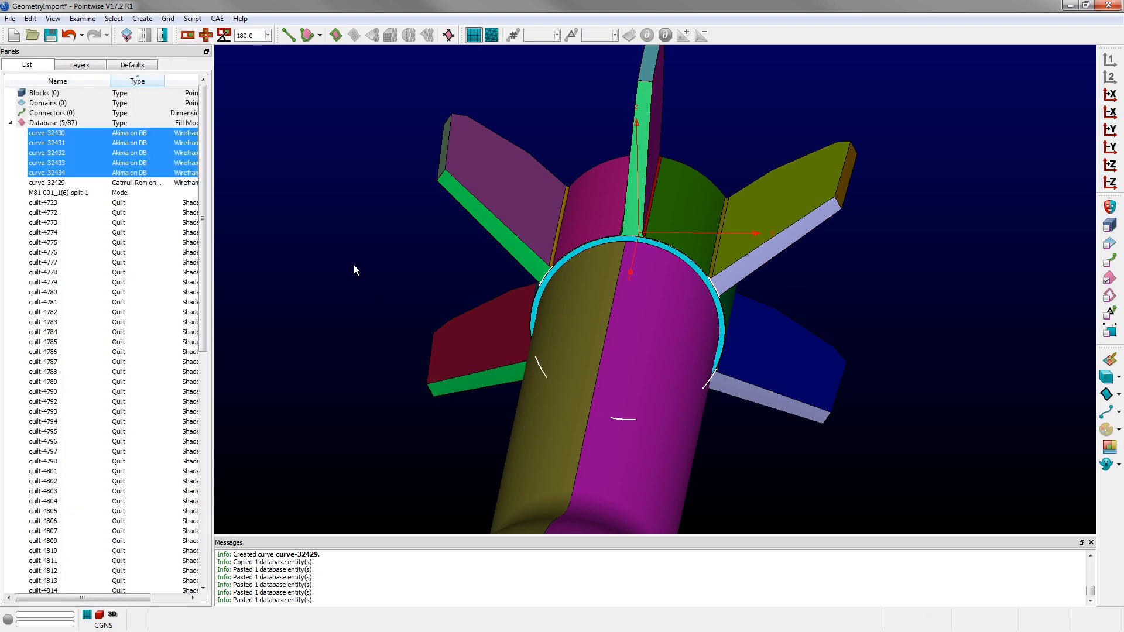
Step: Select the two front-face quilts of the tail fins for editing
left_click(354, 265)
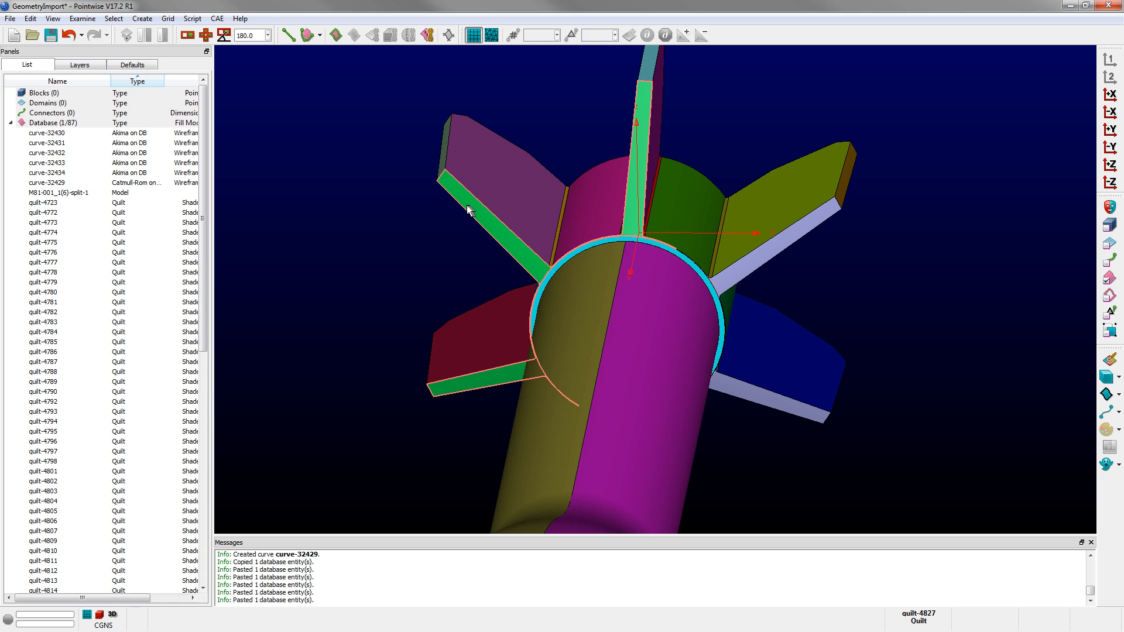
left_click(798, 228)
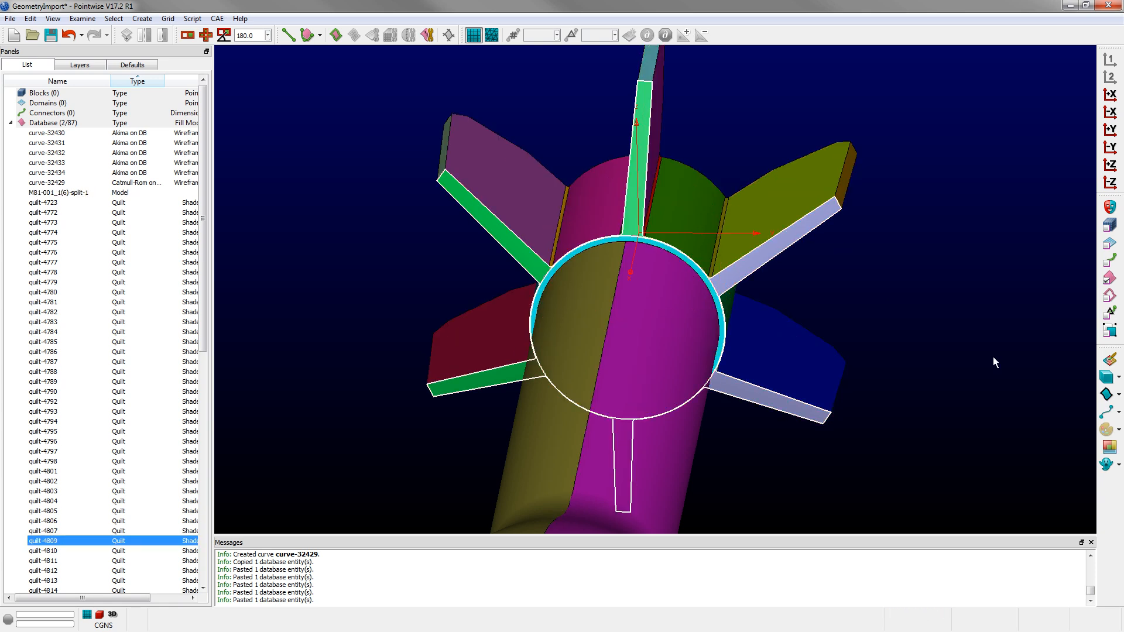
left_click(30, 18)
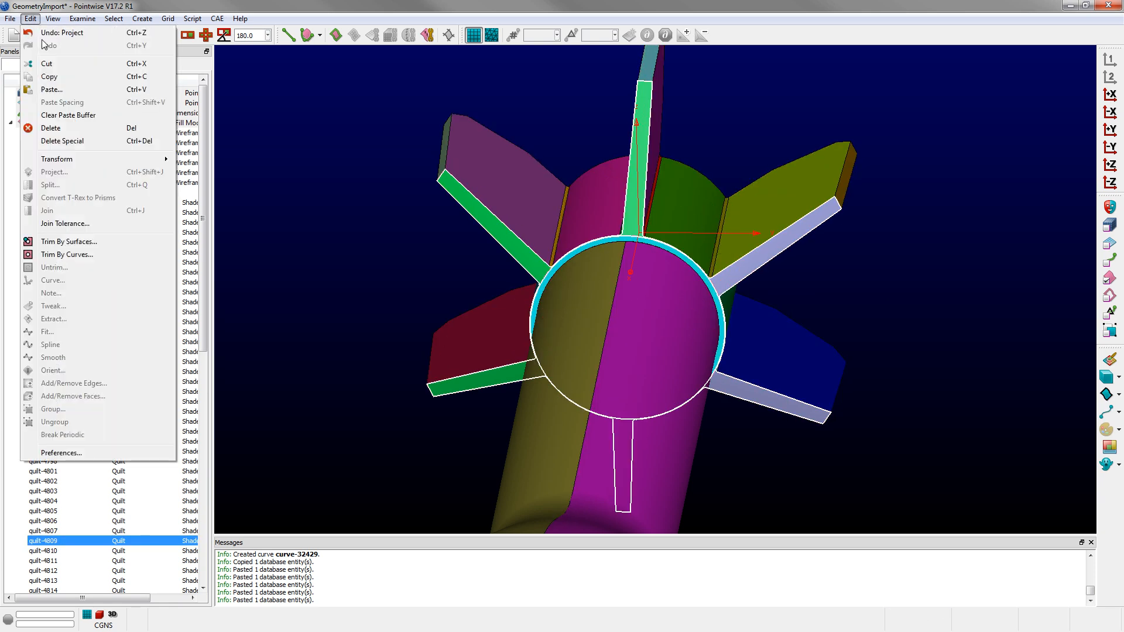
Step: Trim the two selected fin-and-ring quilts by imprinting all six curves where the fins meet the tail collar
left_click(73, 255)
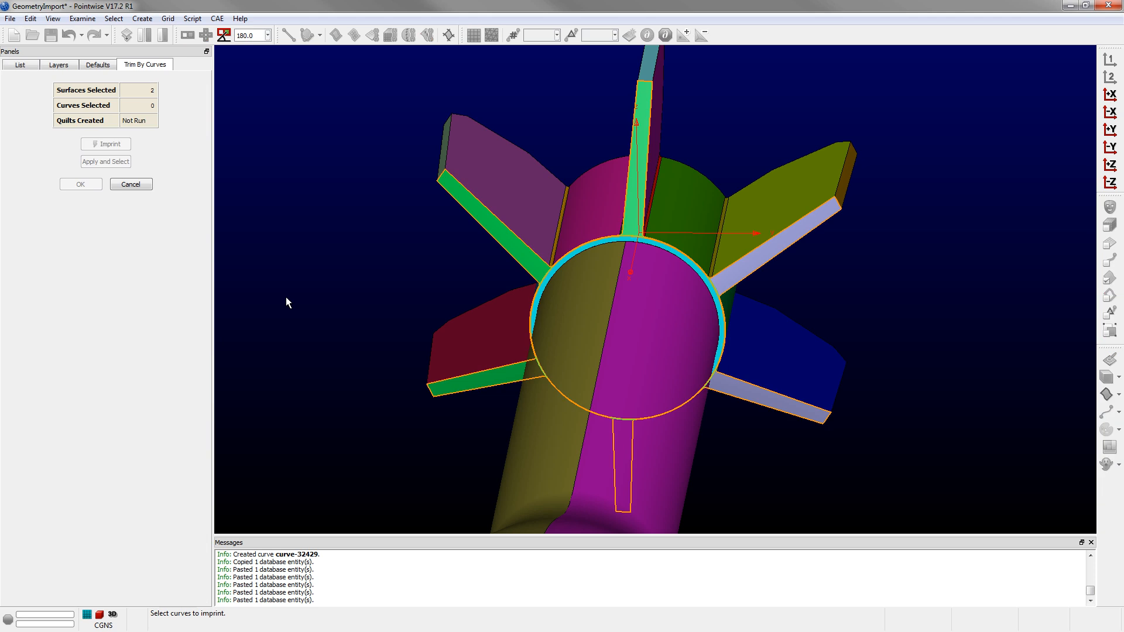
key("ctrl+a")
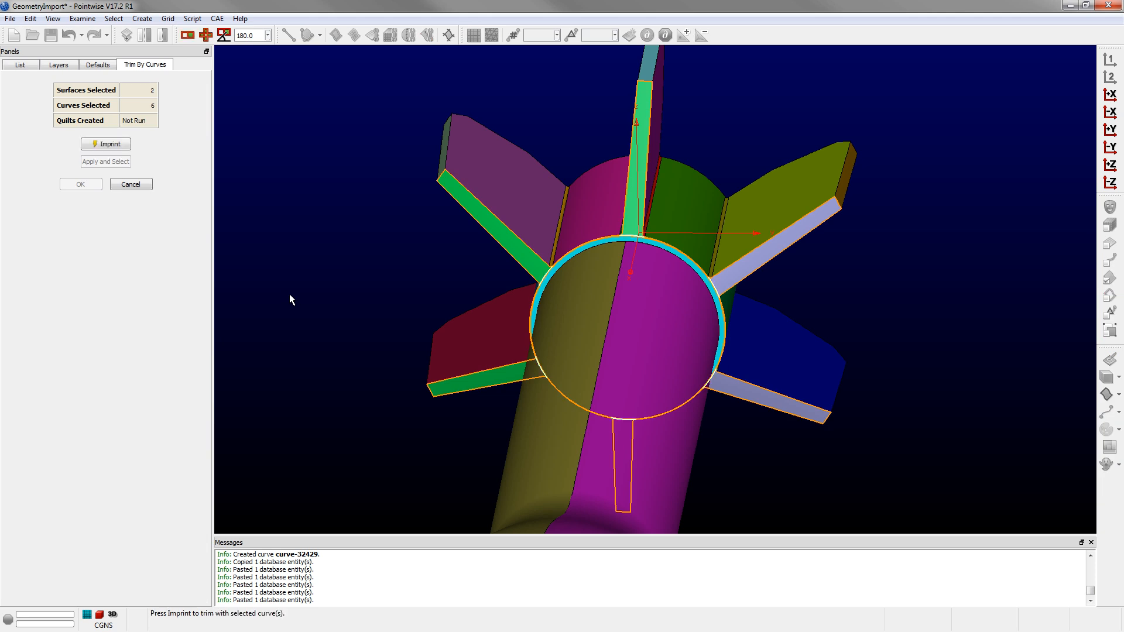
left_click(118, 149)
left_click(82, 186)
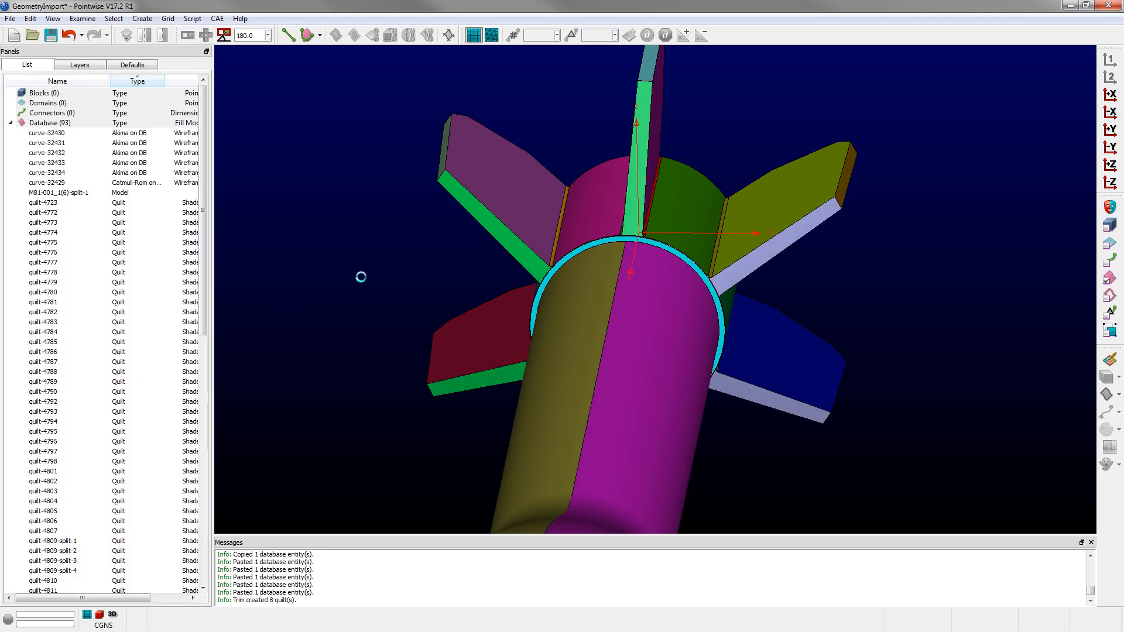
Step: Check the trimmed fin edge faces by selecting them individually, clear the selection and collapse the Database list
left_click(479, 218)
left_click(643, 128)
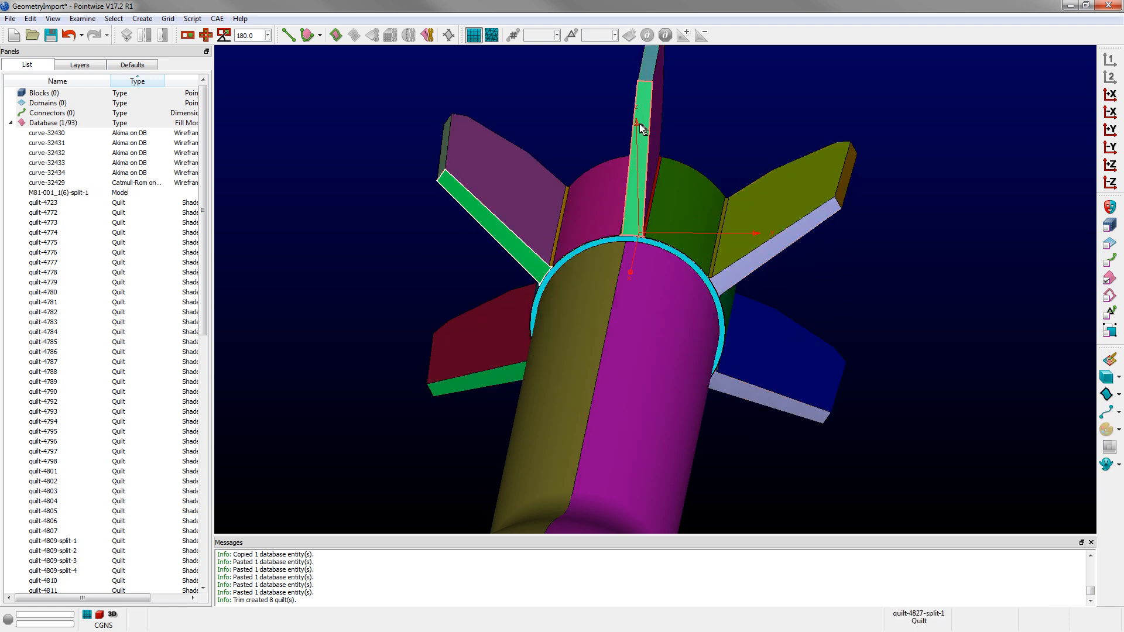
left_click(641, 125)
left_click(829, 212)
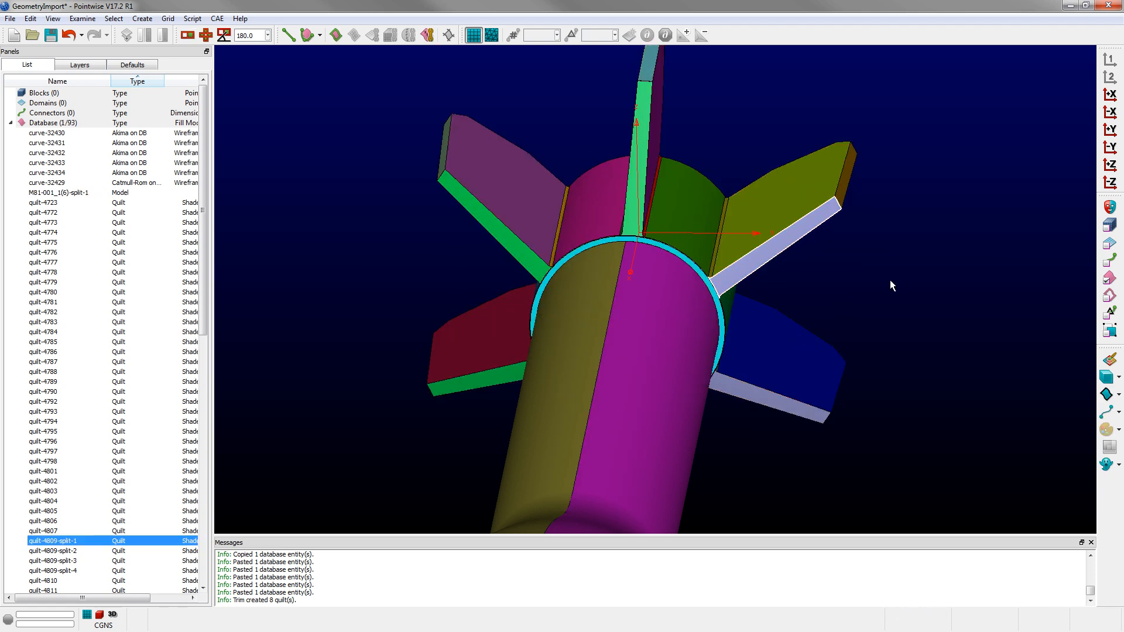
left_click(911, 291)
left_click(11, 122)
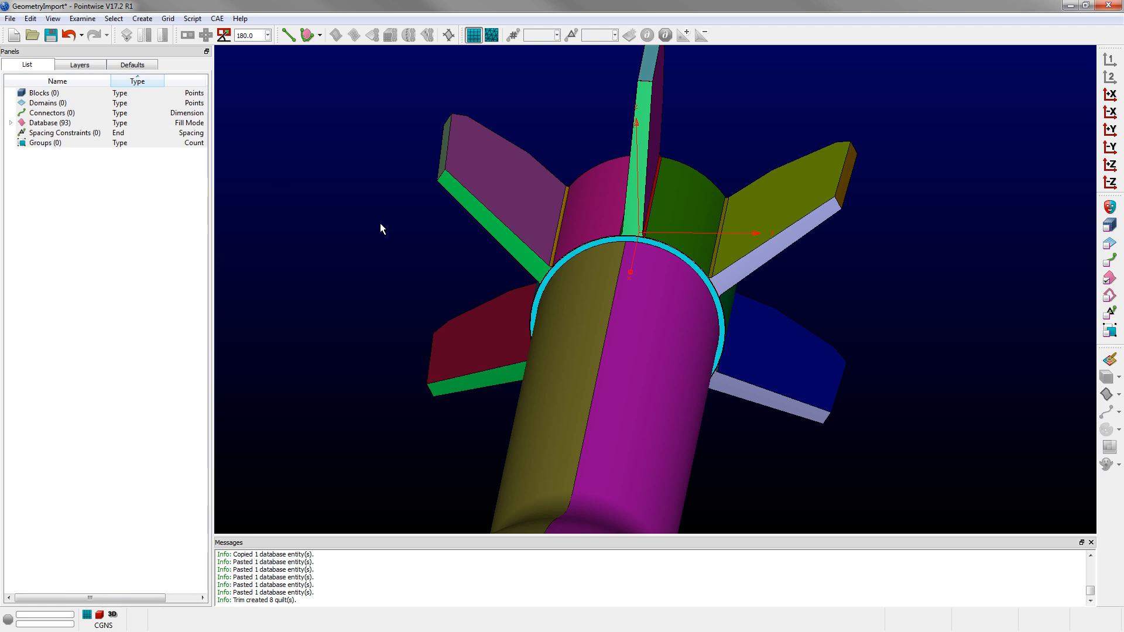
Step: Assemble the two thin outer ring quilts and the adjoining annular quilt at the tail collar into one quilt, using the default angle
scroll(650, 244, "up", 10)
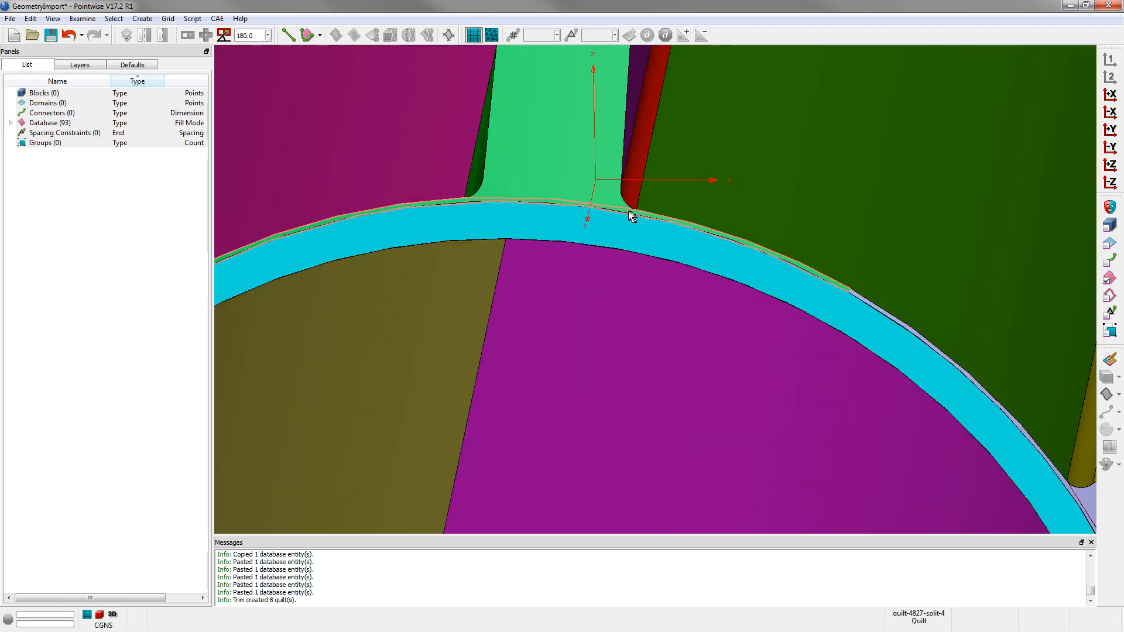
left_click(631, 217)
scroll(586, 232, "down", 8)
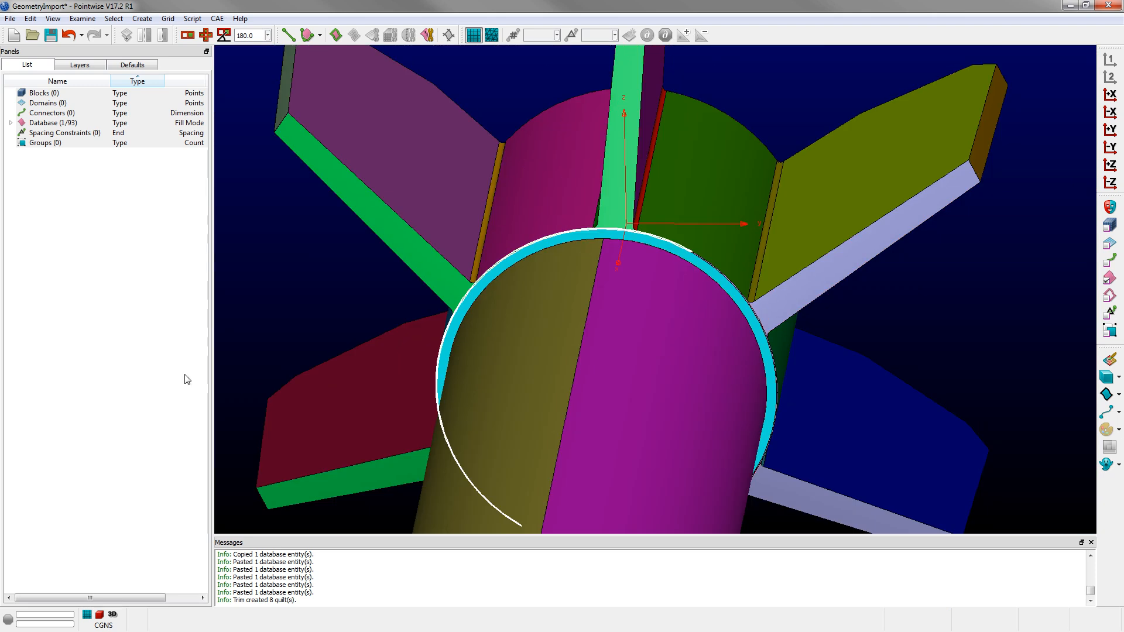
scroll(691, 258, "up", 6)
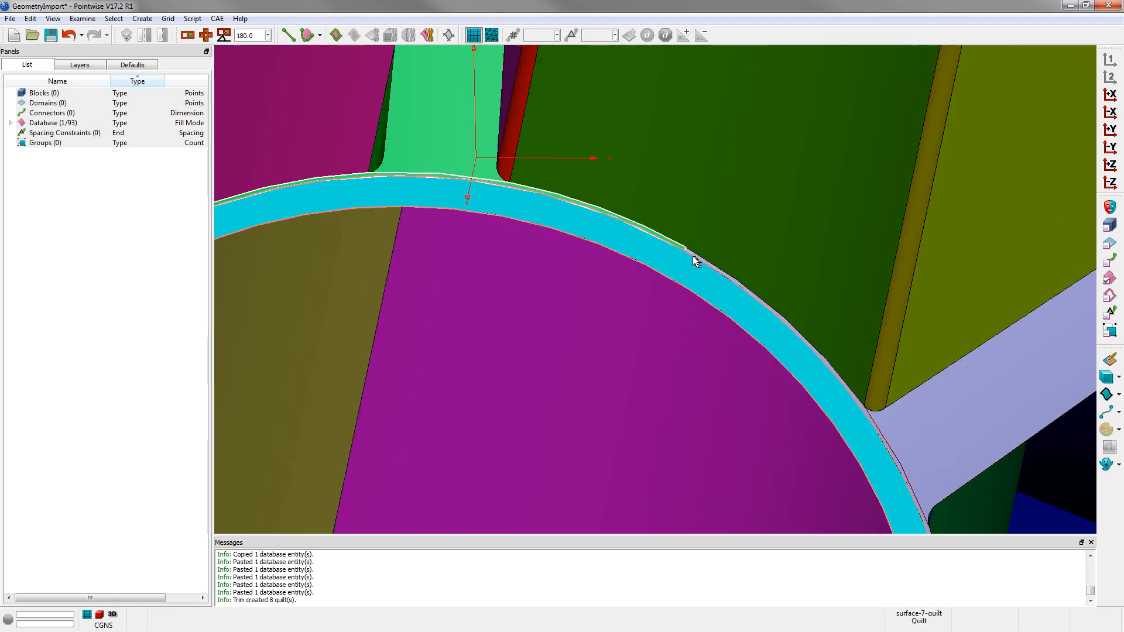
left_click(697, 260)
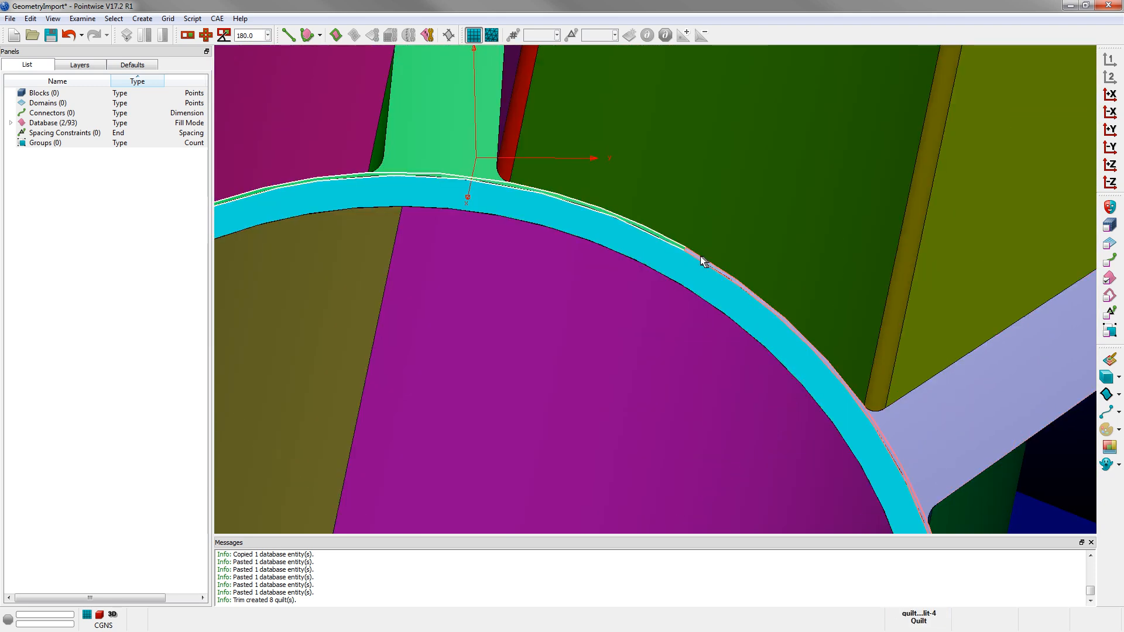
scroll(702, 263, "down", 8)
scroll(672, 265, "up", 6)
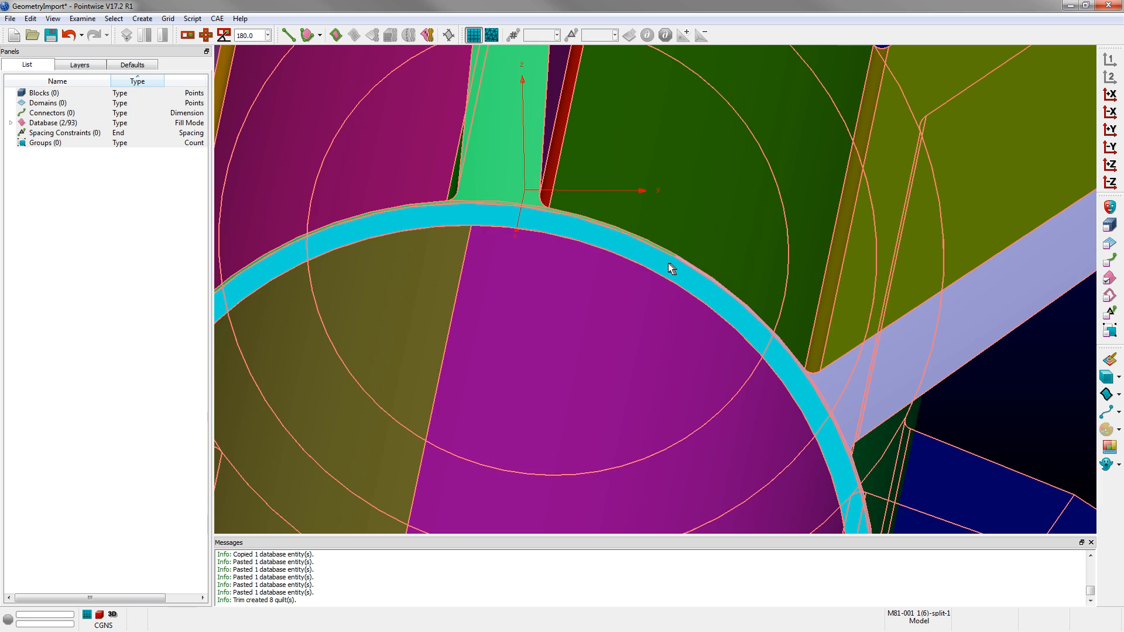
left_click(669, 264)
scroll(671, 261, "down", 5)
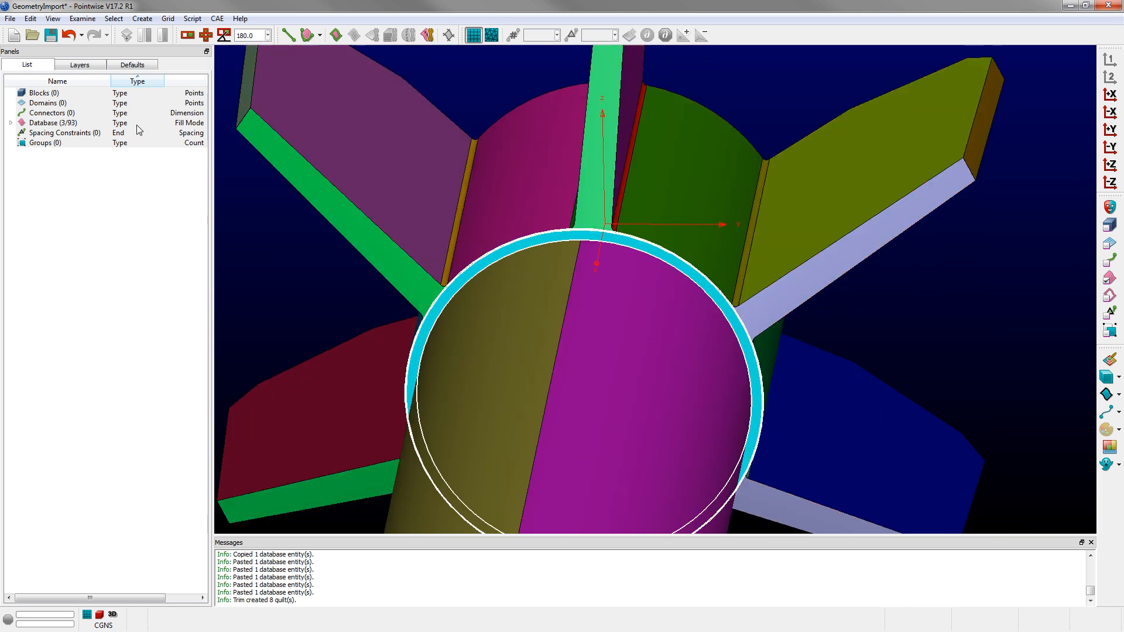
left_click(141, 19)
mouse_move(170, 63)
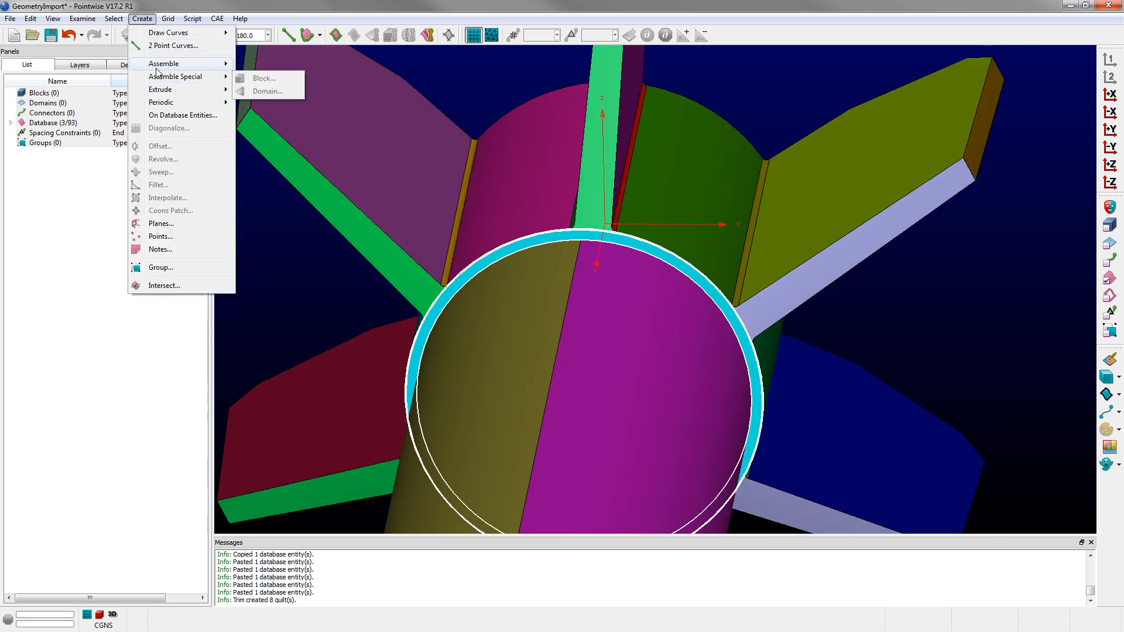
left_click(256, 91)
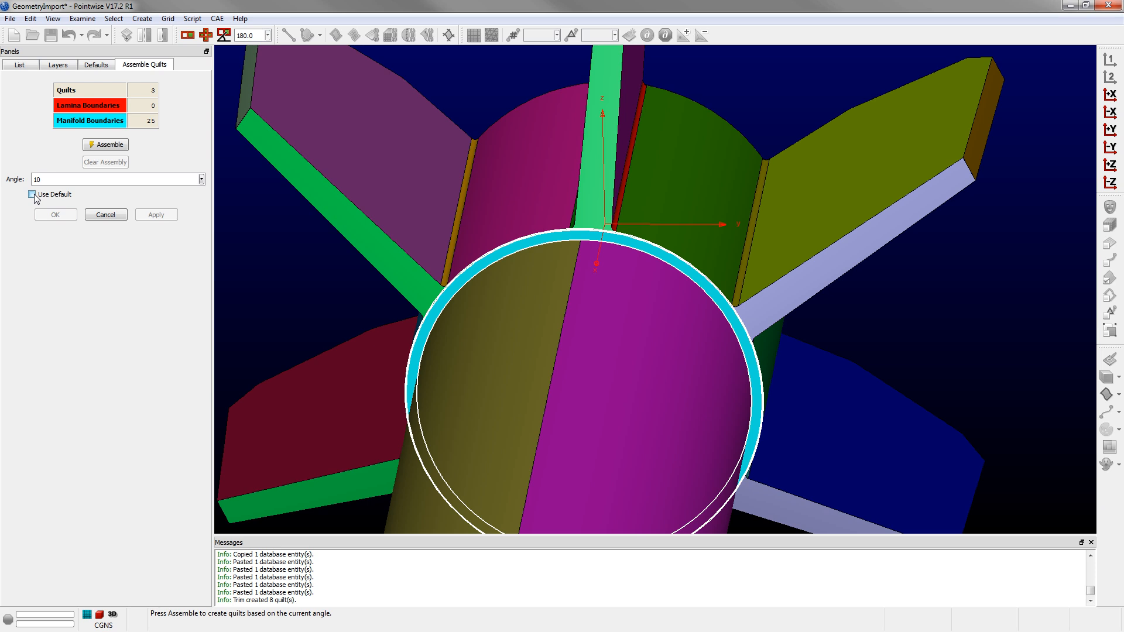
left_click(32, 194)
left_click(113, 148)
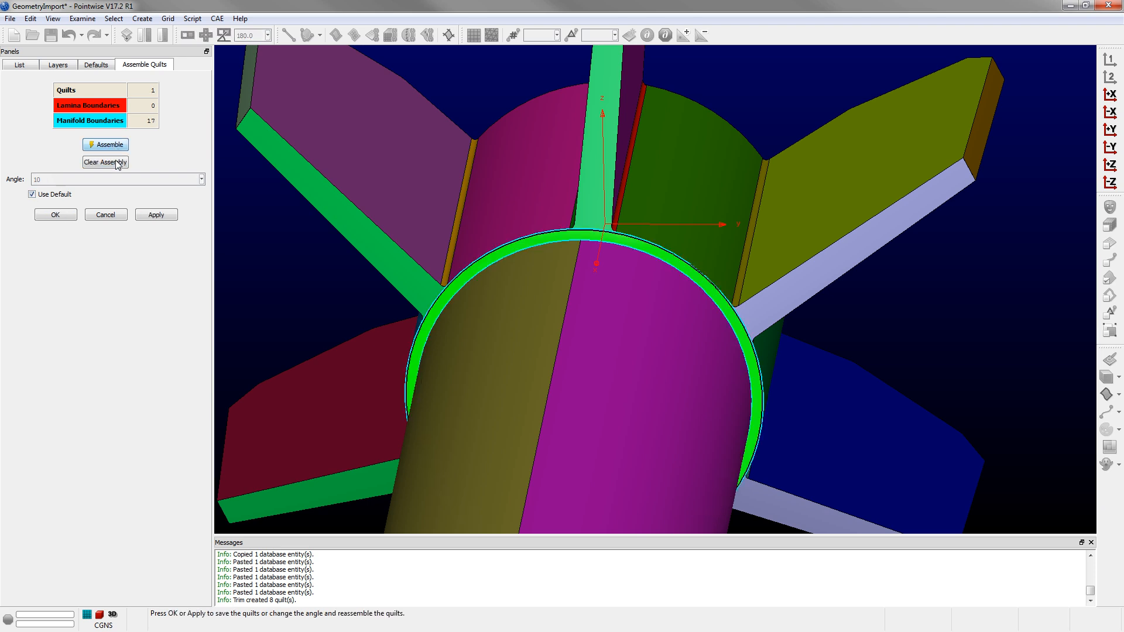
left_click(56, 215)
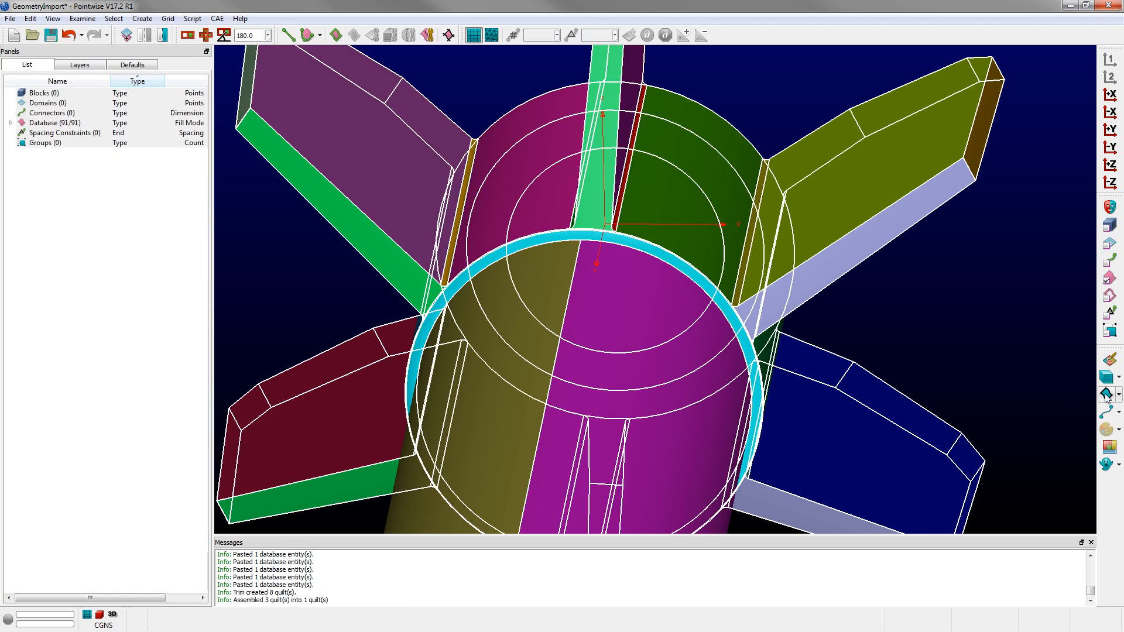
Step: Assign new random colours to all database entities
left_click(1111, 448)
left_click(1111, 448)
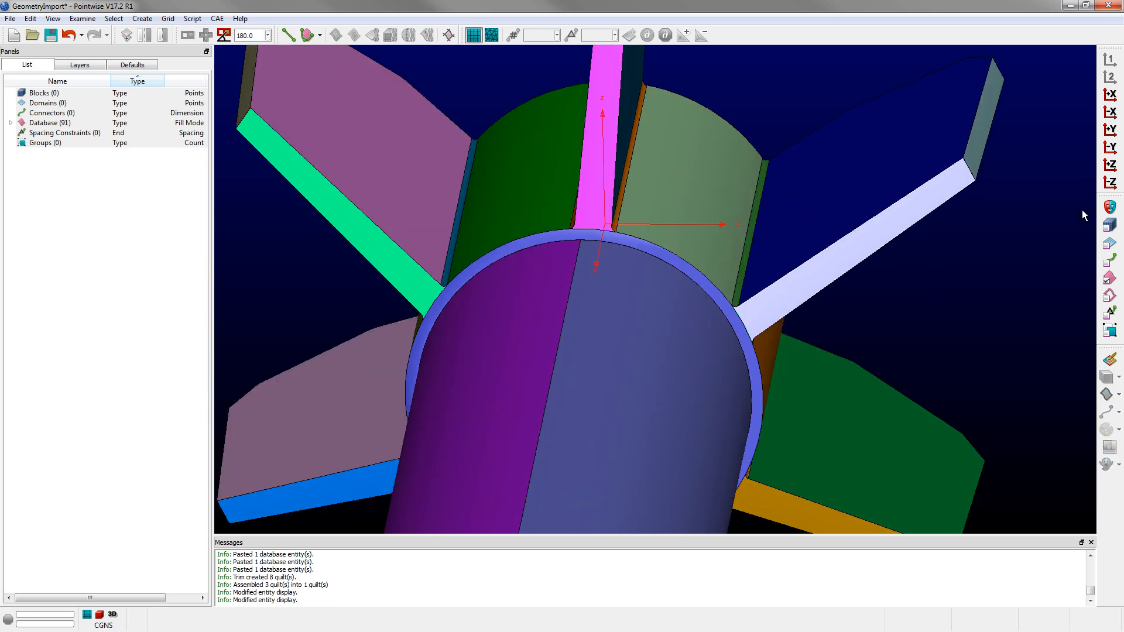
Step: Examine the assembled collar quilt and its junctions with the fins up close, followed by the complete projectile body
scroll(654, 253, "up", 4)
right_click(647, 225, "ctrl+shift")
right_click_drag(647, 225, 754, 313, "ctrl")
scroll(754, 313, "down", 4)
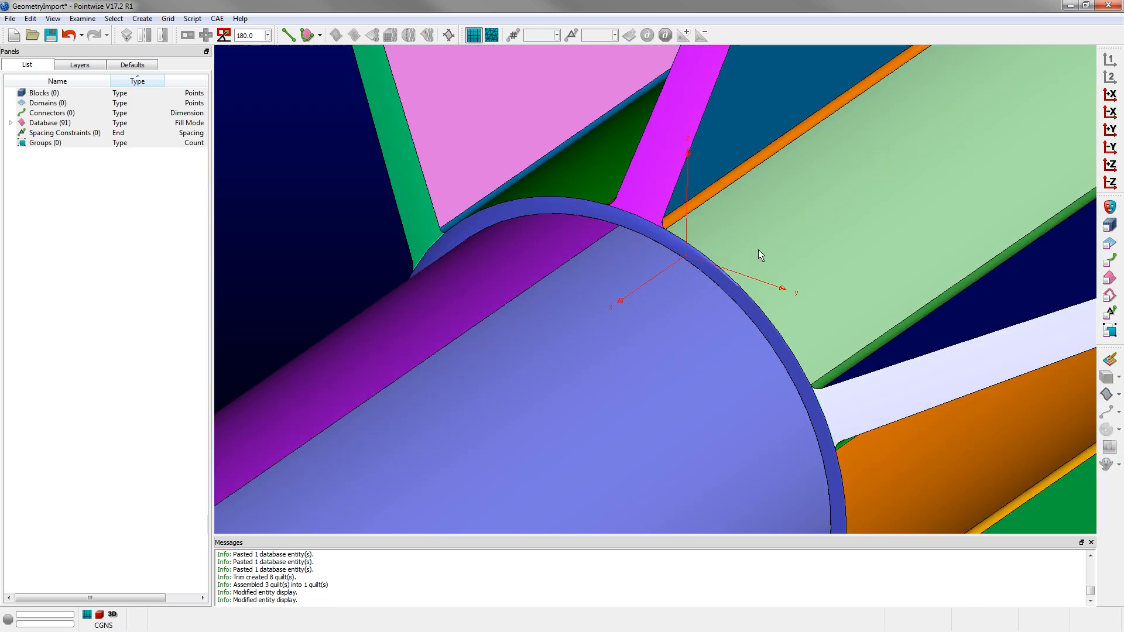
right_click_drag(758, 249, 764, 267, "ctrl")
scroll(660, 209, "up", 3)
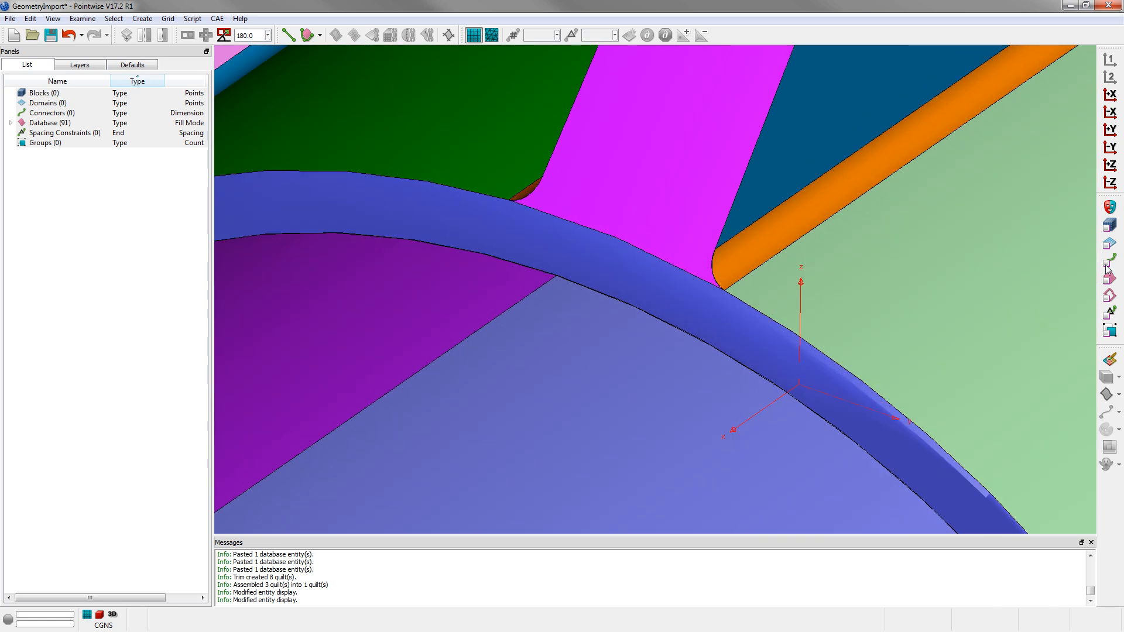
left_click(589, 191)
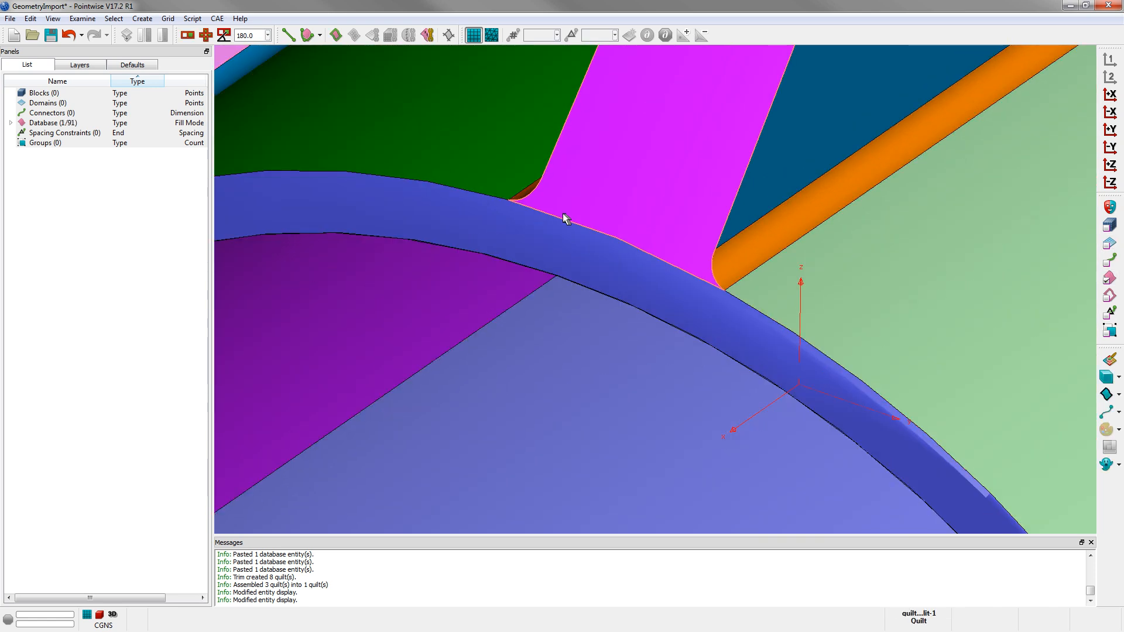
scroll(540, 224, "down", 1)
scroll(782, 178, "down", 7)
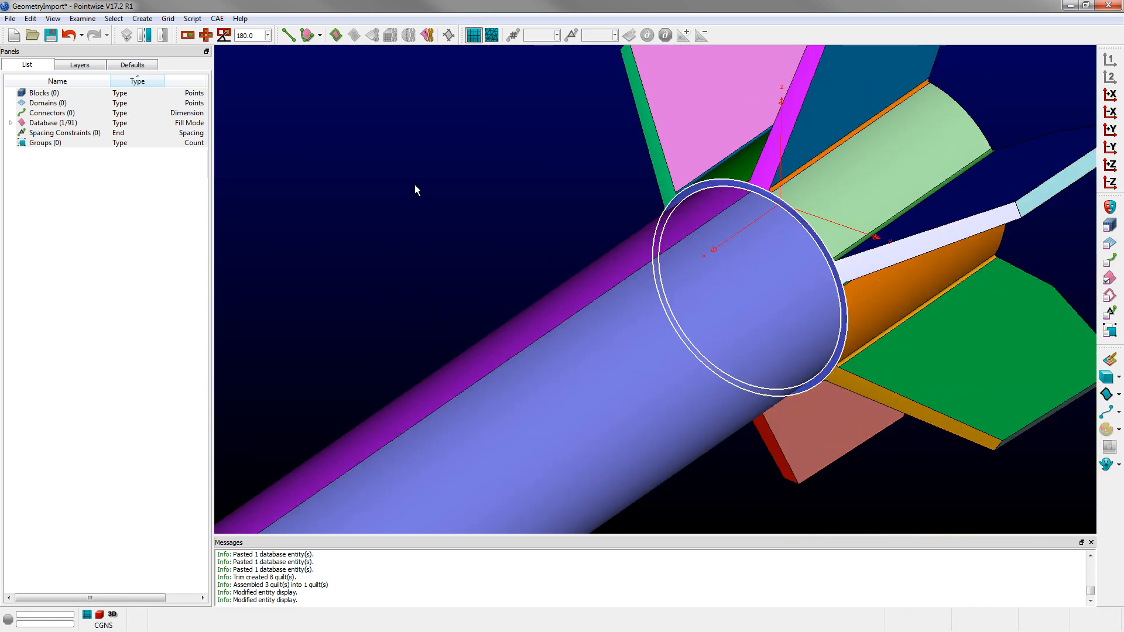
left_click(1115, 211)
scroll(773, 283, "down", 4)
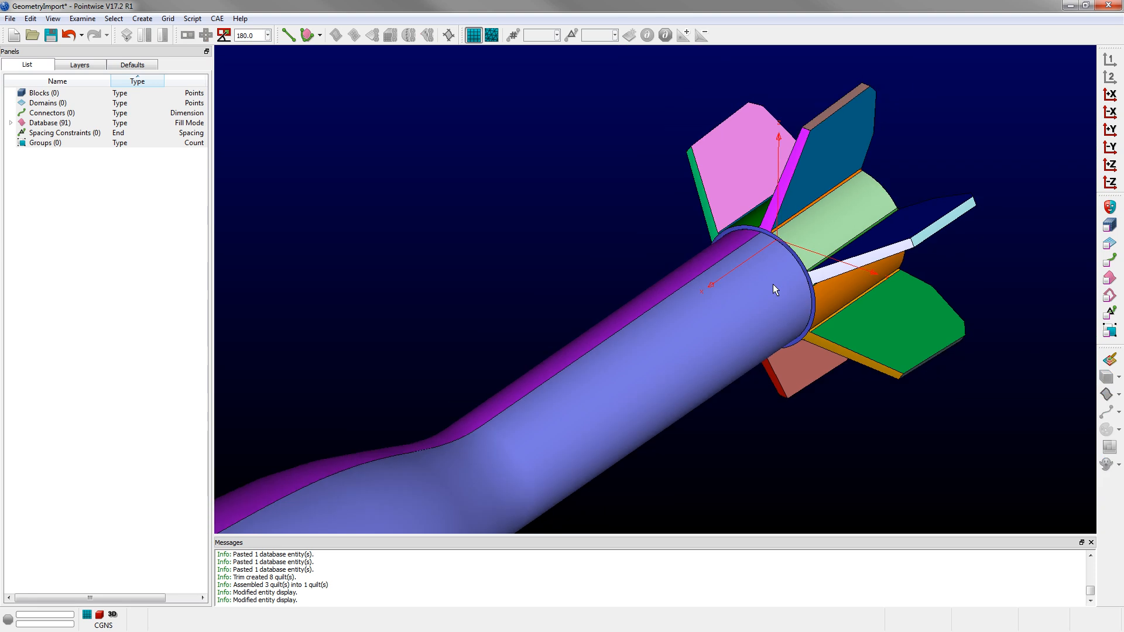
right_click_drag(927, 209, 776, 300, "ctrl")
scroll(775, 299, "down", 3)
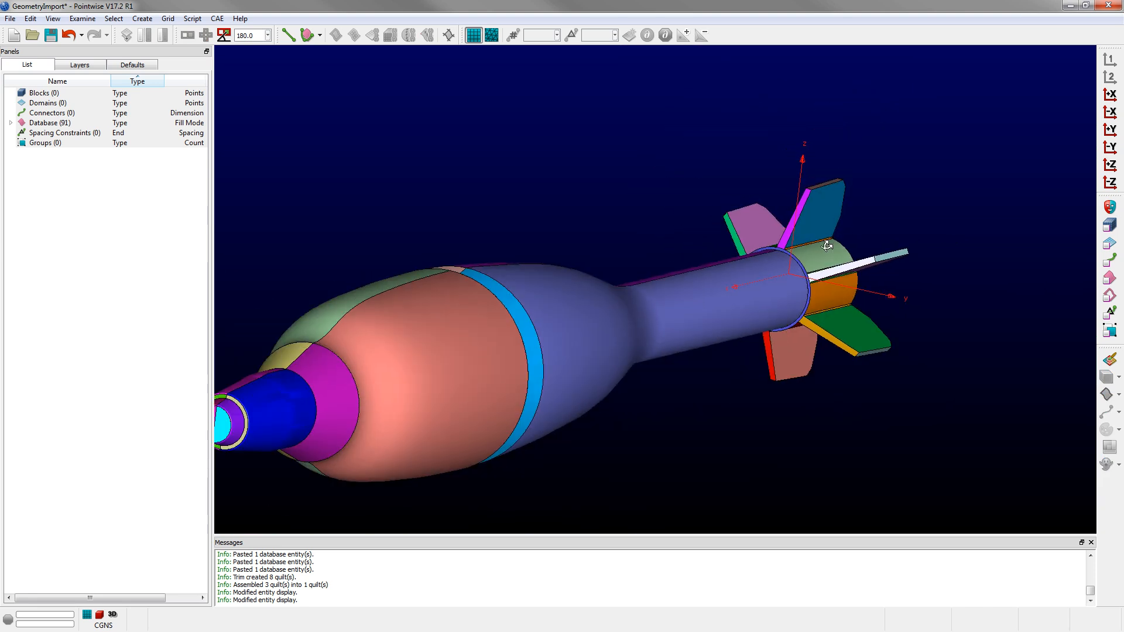
scroll(772, 293, "up", 2)
right_click_drag(823, 258, 918, 199, "shift")
scroll(856, 267, "down", 1)
right_click_drag(855, 267, 900, 235, "ctrl")
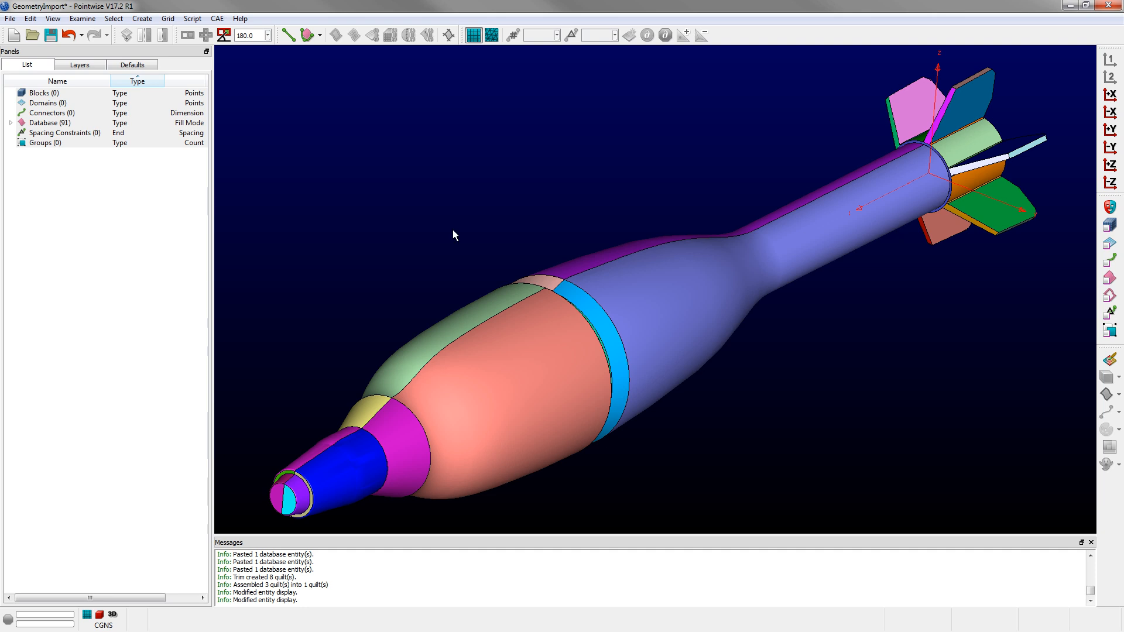
Step: Switch to unstructured grid generation and set the default connector average Δs to 2.0
left_click(490, 39)
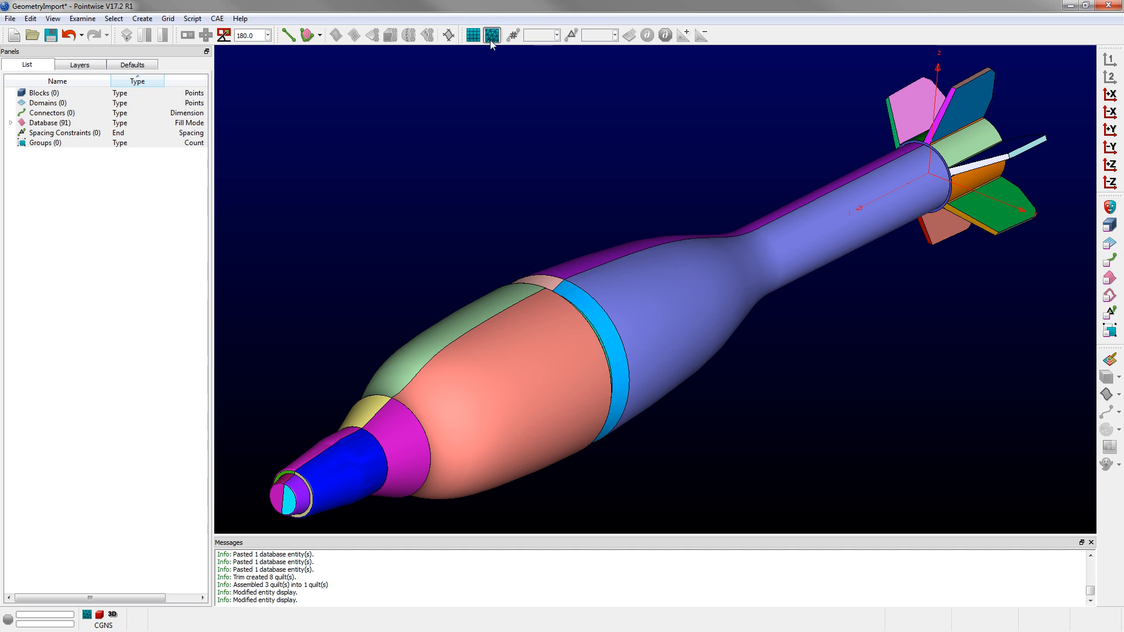
left_click(132, 66)
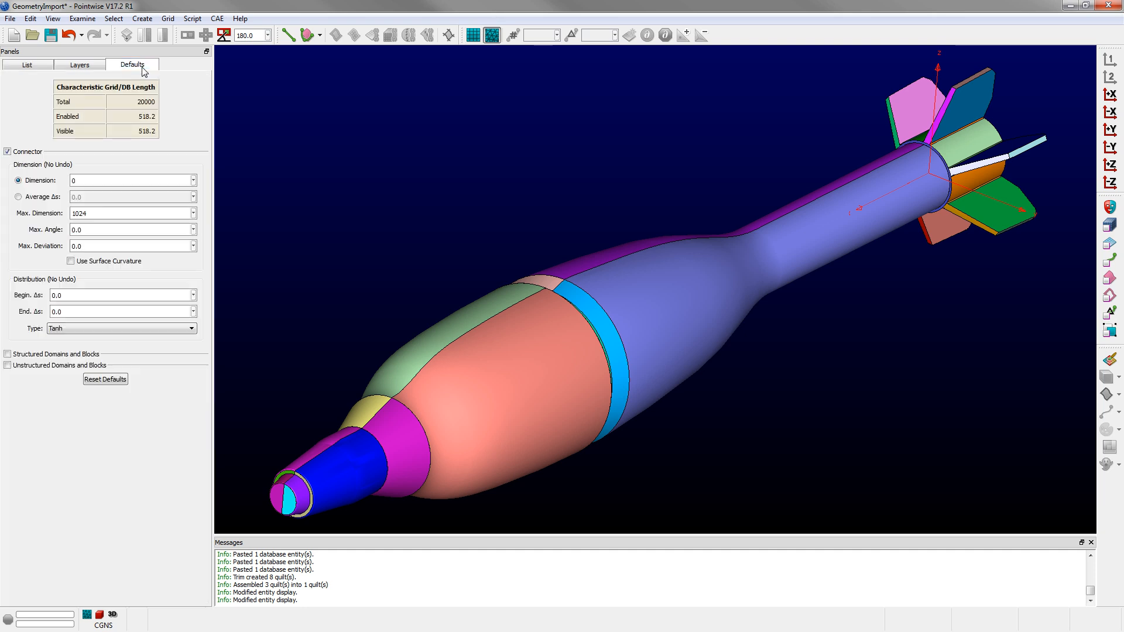
left_click(26, 198)
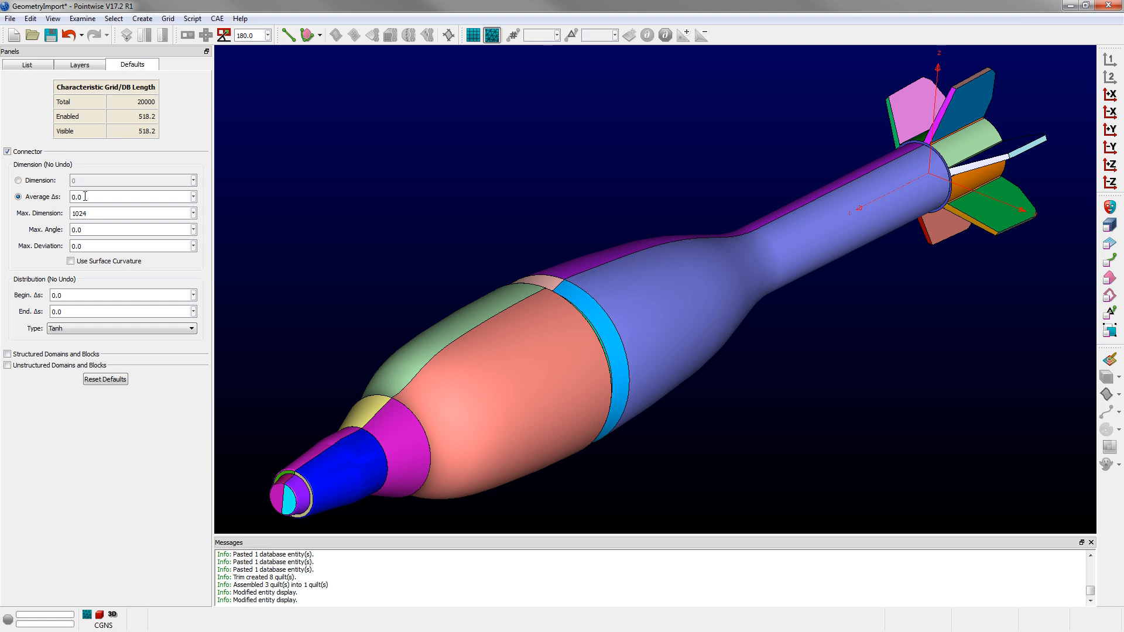
double_click(84, 197)
type("2")
key("Return")
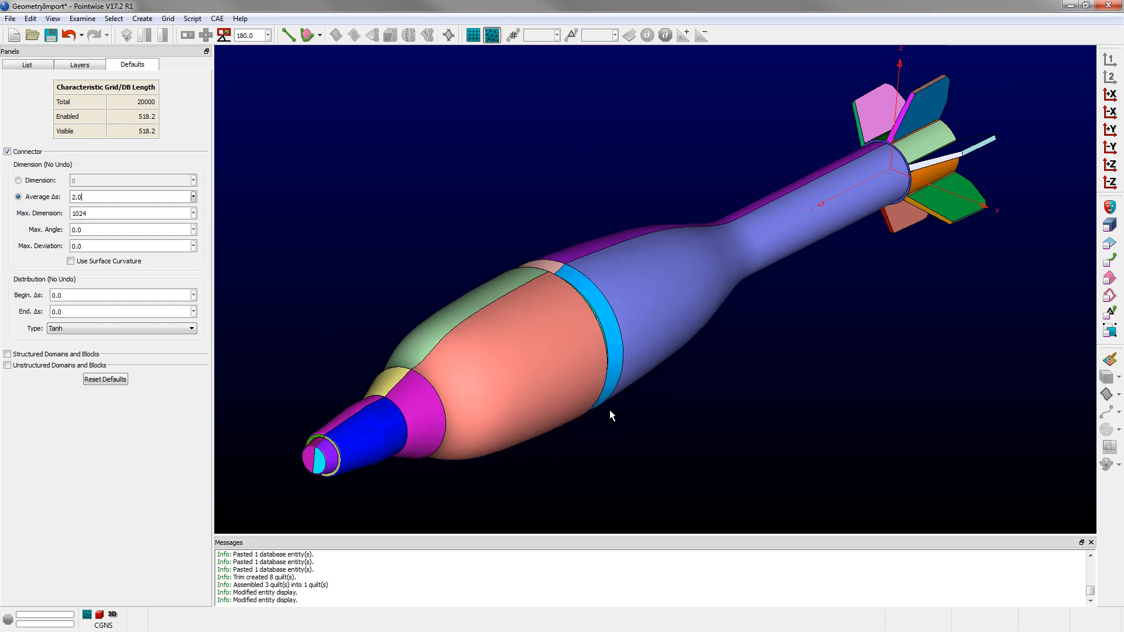
Step: Set the default connector distribution type to MRQS
scroll(608, 412, "down", 1)
scroll(634, 286, "up", 1)
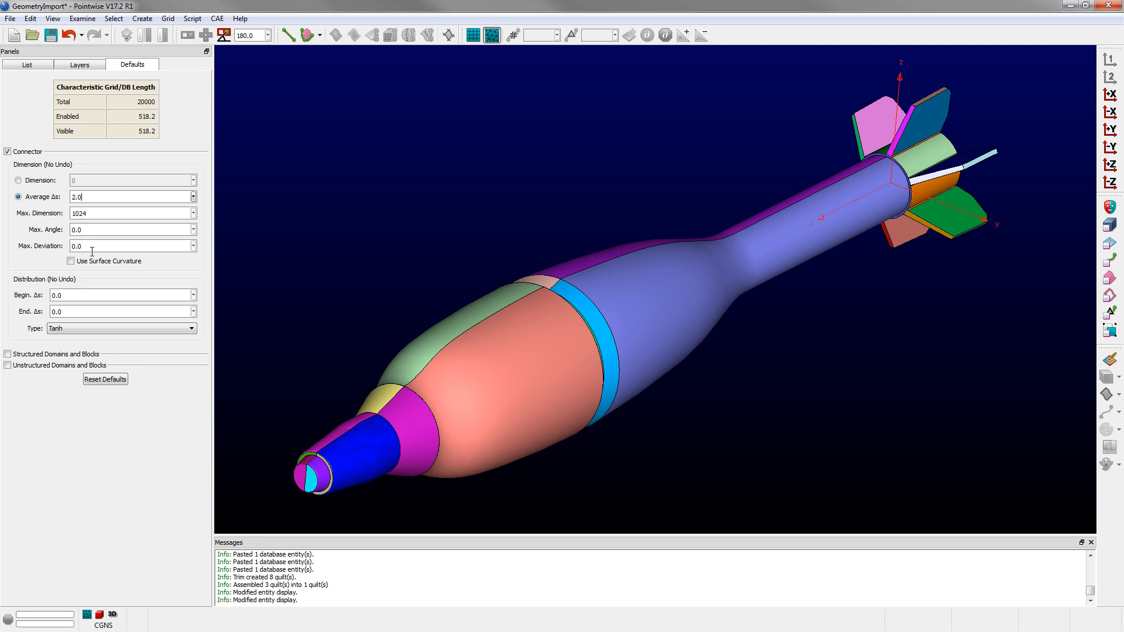
left_click(63, 332)
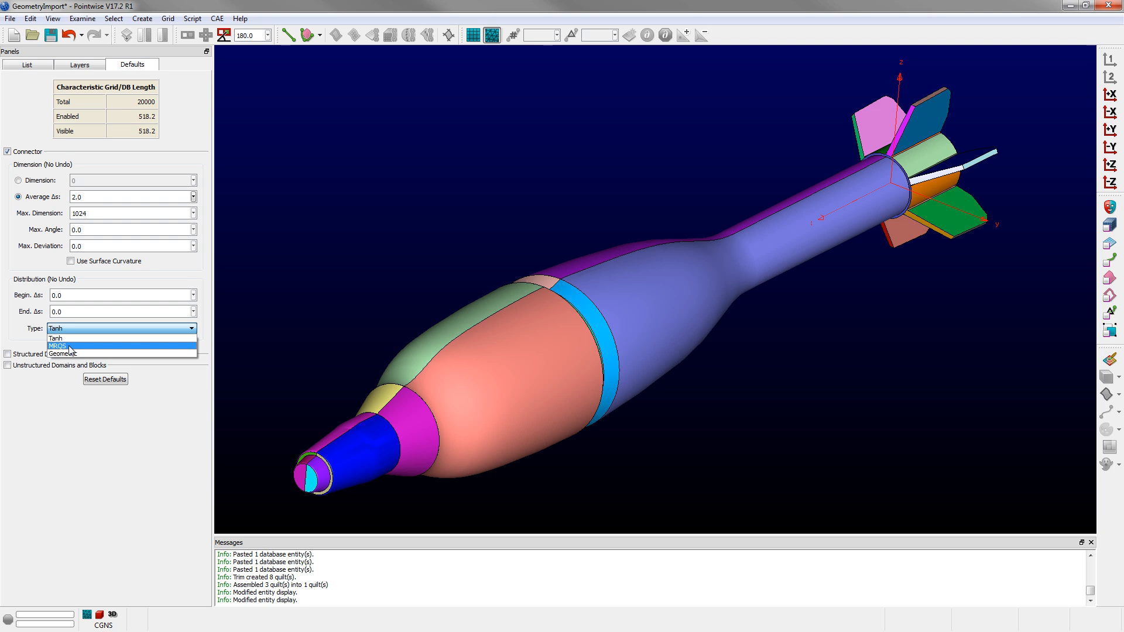
left_click(69, 347)
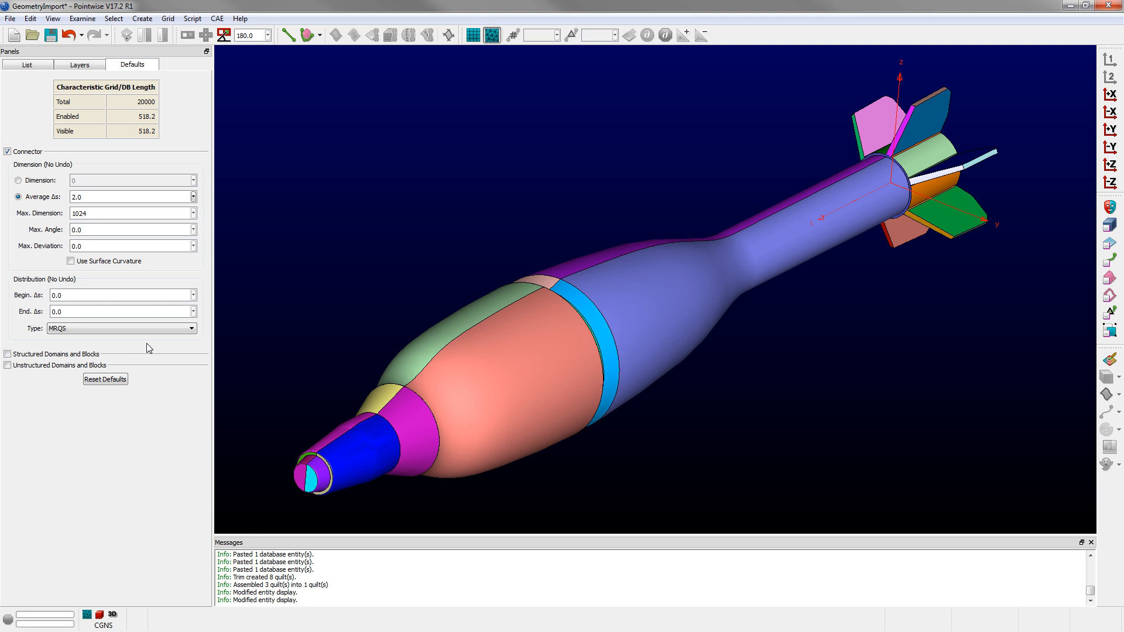
Step: Set the default boundary decay for unstructured blocks to 0 and collapse the unstructured defaults
left_click(8, 366)
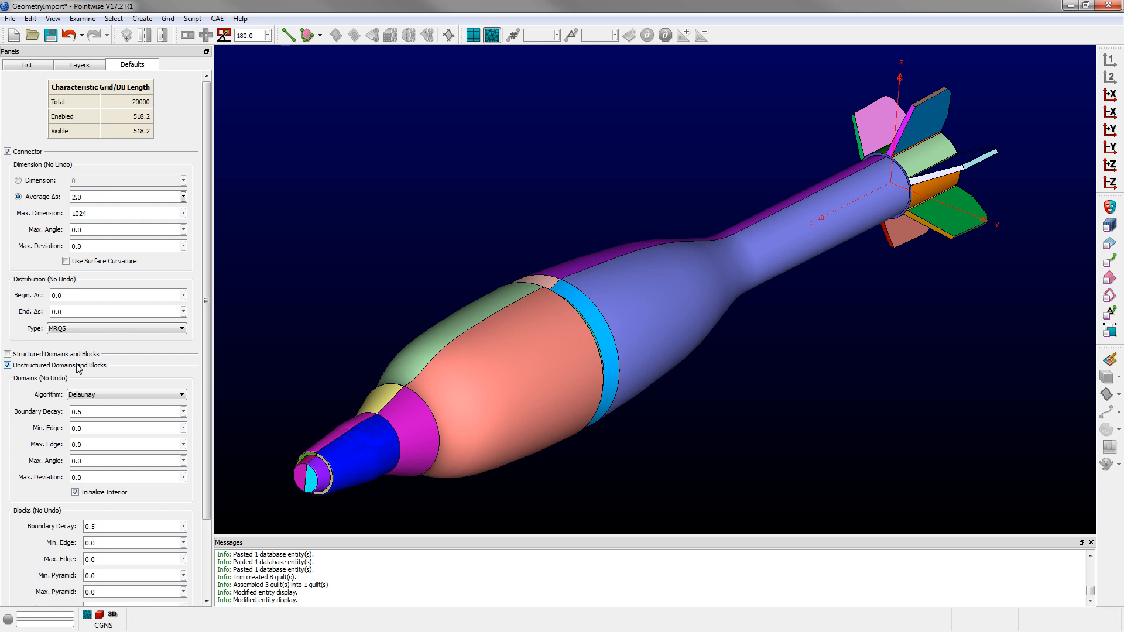
scroll(202, 344, "down", 3)
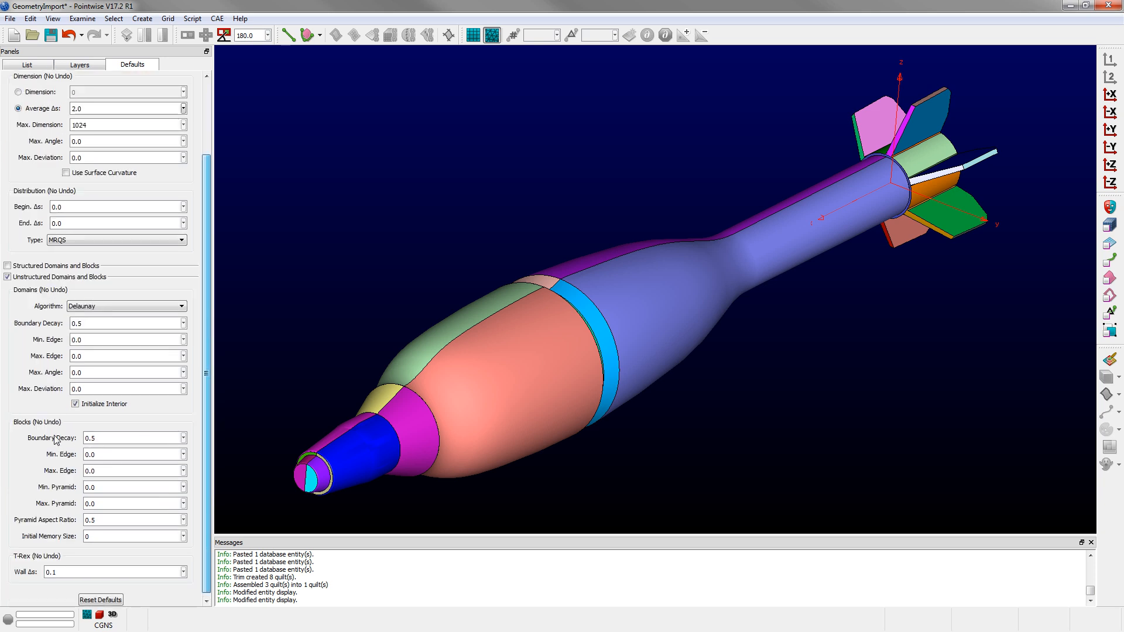
double_click(100, 438)
type("0")
key("Return")
left_click(7, 277)
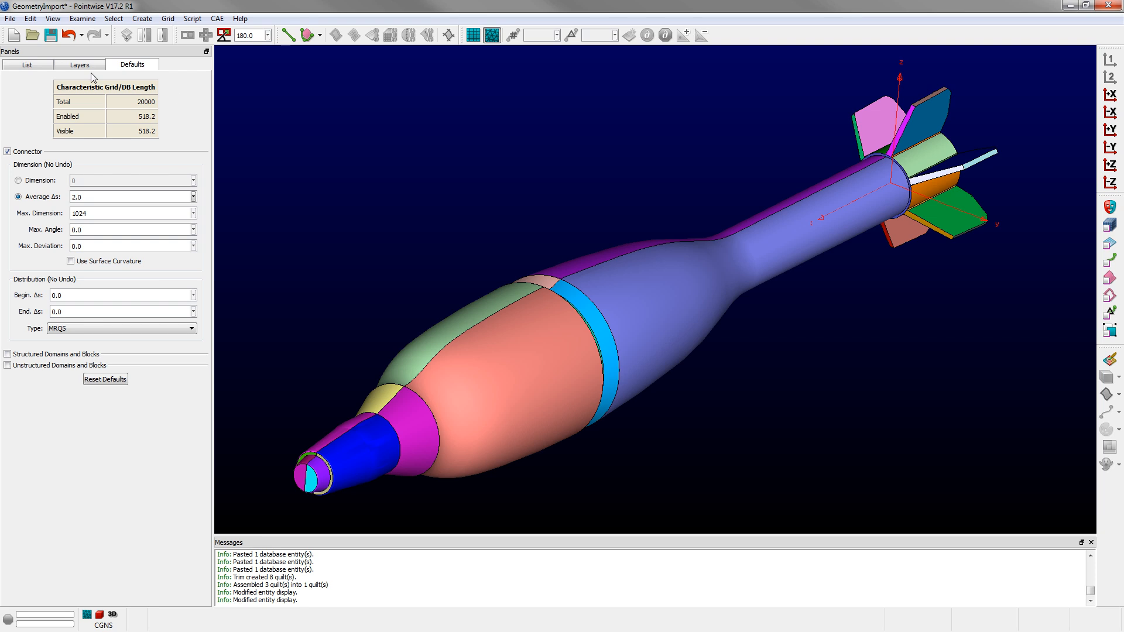
Step: Create unstructured domains on the whole projectile database model, using a connector join angle of 30
left_click(30, 65)
left_click(832, 240)
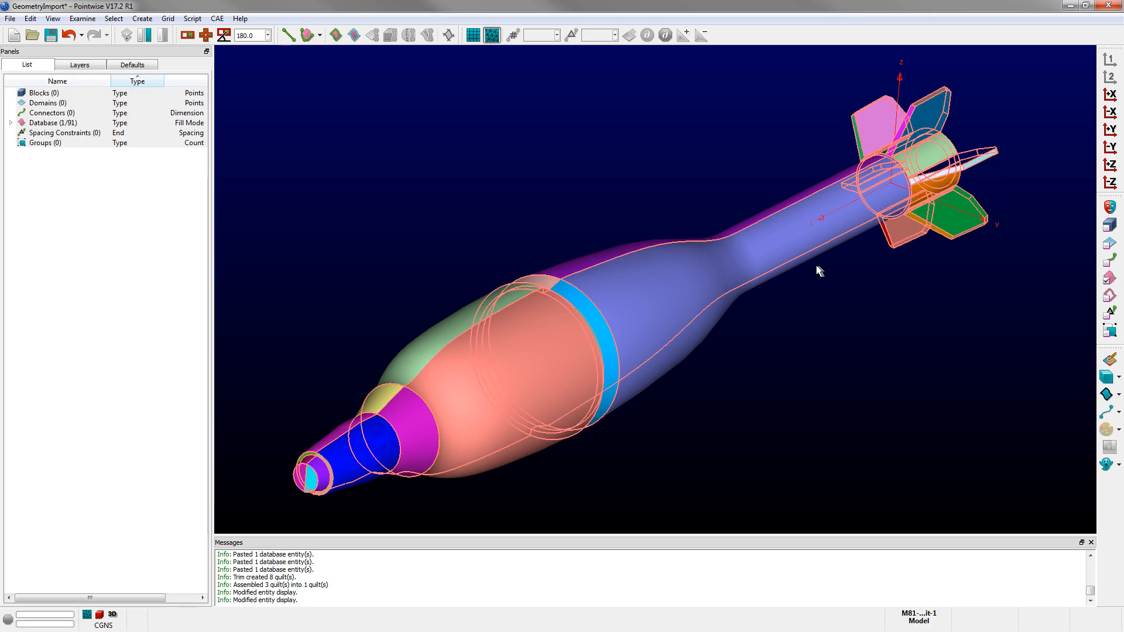
left_click(143, 19)
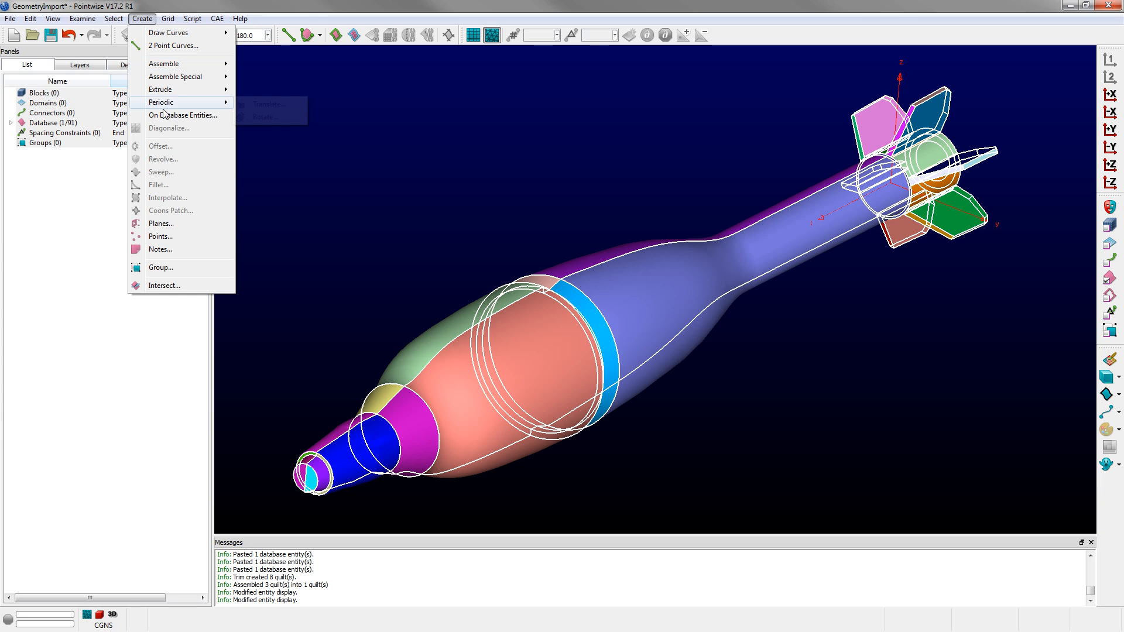
left_click(164, 121)
left_click(67, 129)
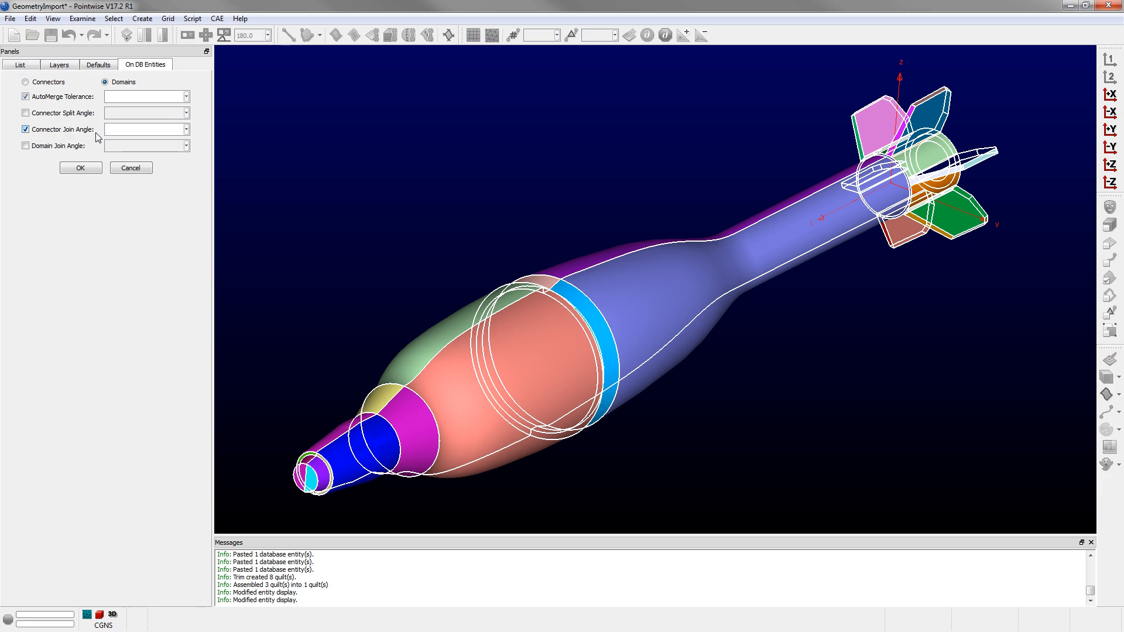
type("30")
left_click(94, 167)
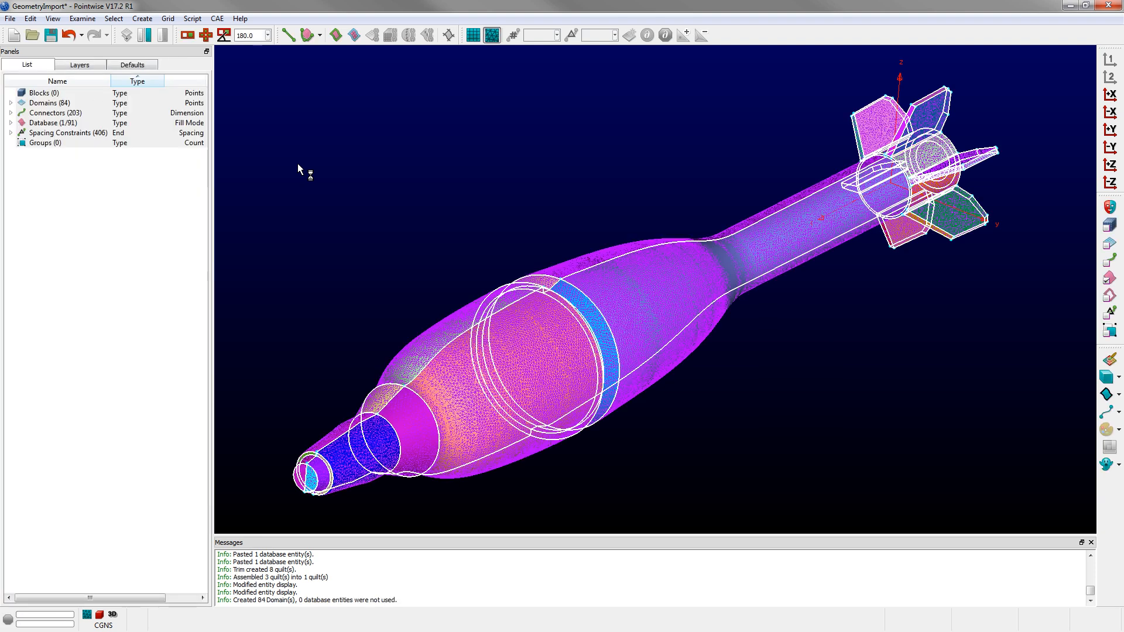
Step: Hide the database geometry and display all the domains in Hidden Line style
left_click(53, 19)
left_click(86, 203)
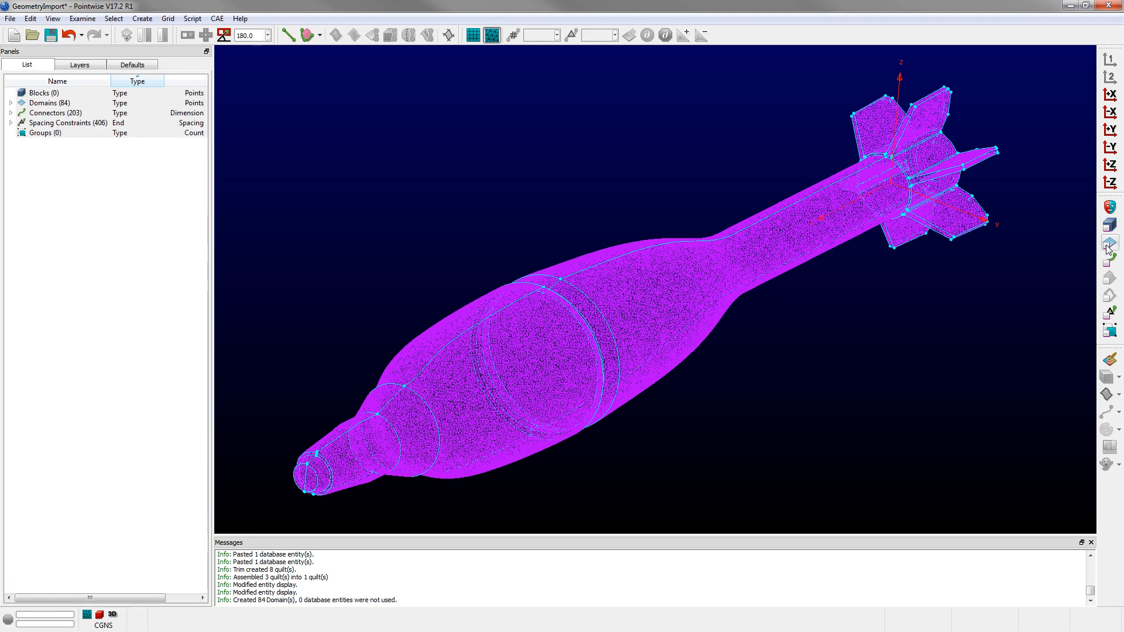
key("ctrl+a")
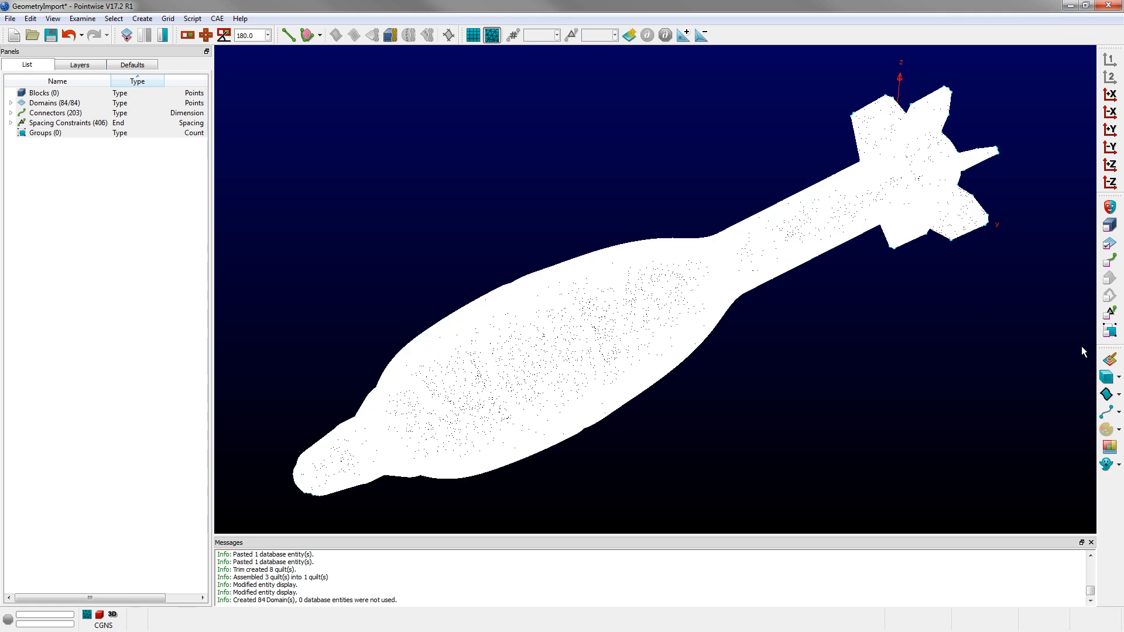
left_click(1118, 377)
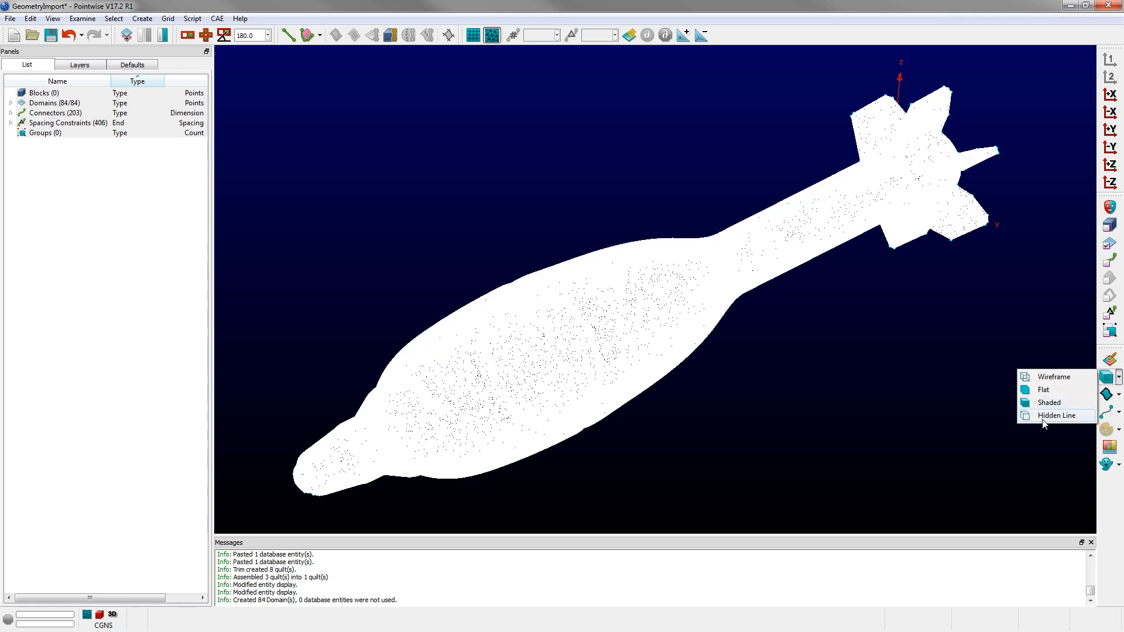
left_click(1045, 415)
left_click(770, 342)
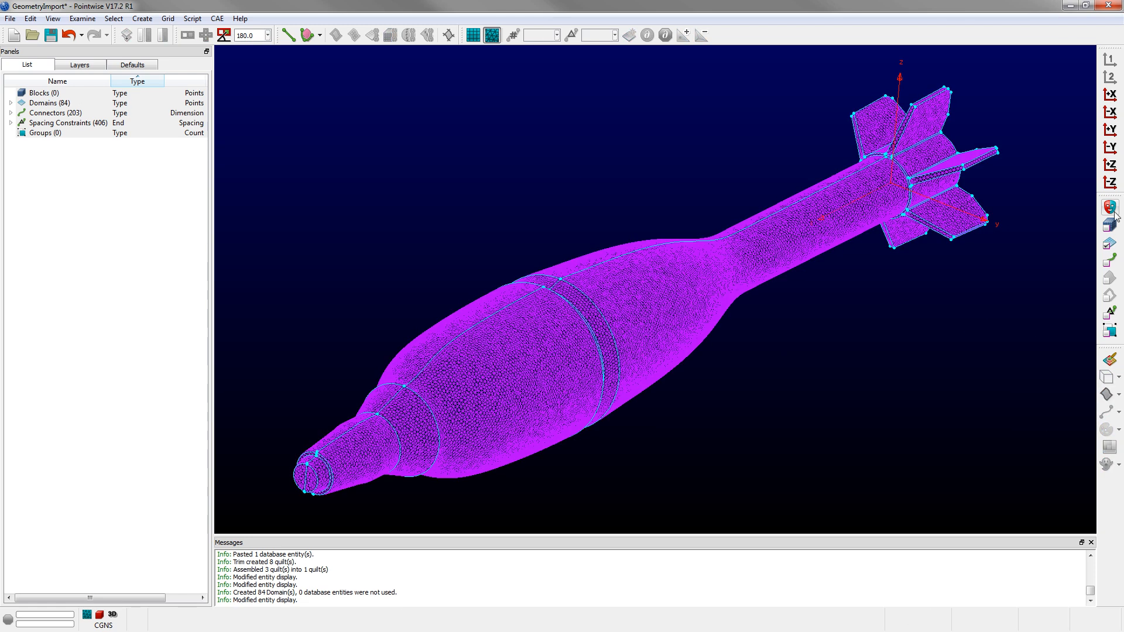
Step: Examine the triangular surface mesh along the body, zooming in on the circumferential groove
right_click_drag(894, 325, 944, 433, "ctrl")
middle_click(608, 333, "ctrl")
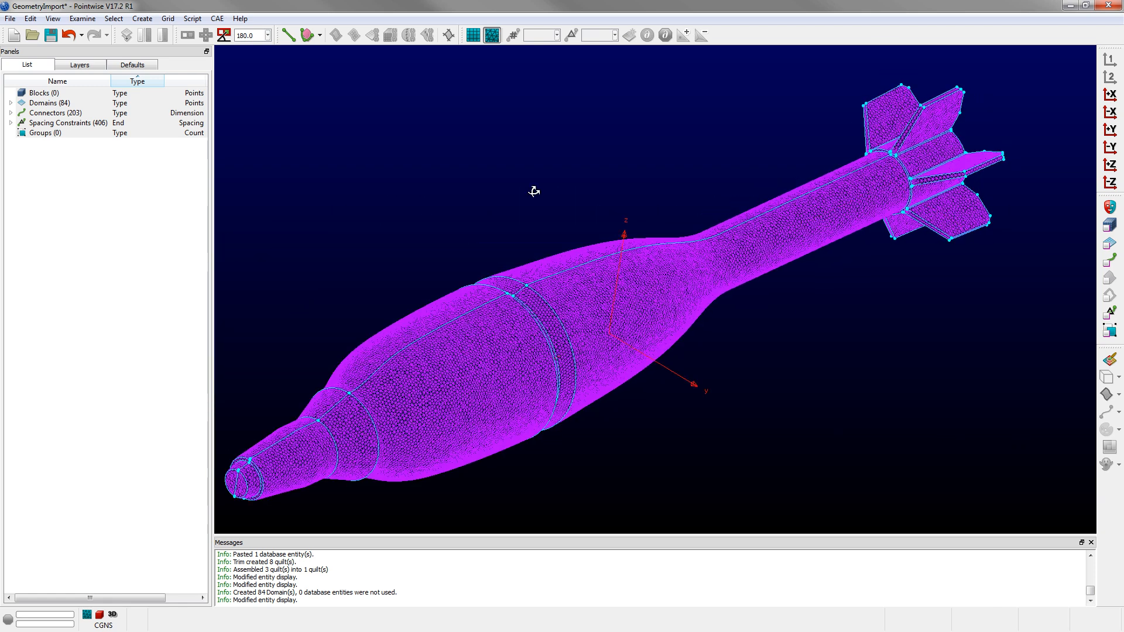
right_click_drag(535, 191, 451, 248, "ctrl")
scroll(618, 384, "down", 3)
scroll(658, 375, "up", 5)
middle_click(662, 369, "ctrl")
scroll(399, 258, "up", 4)
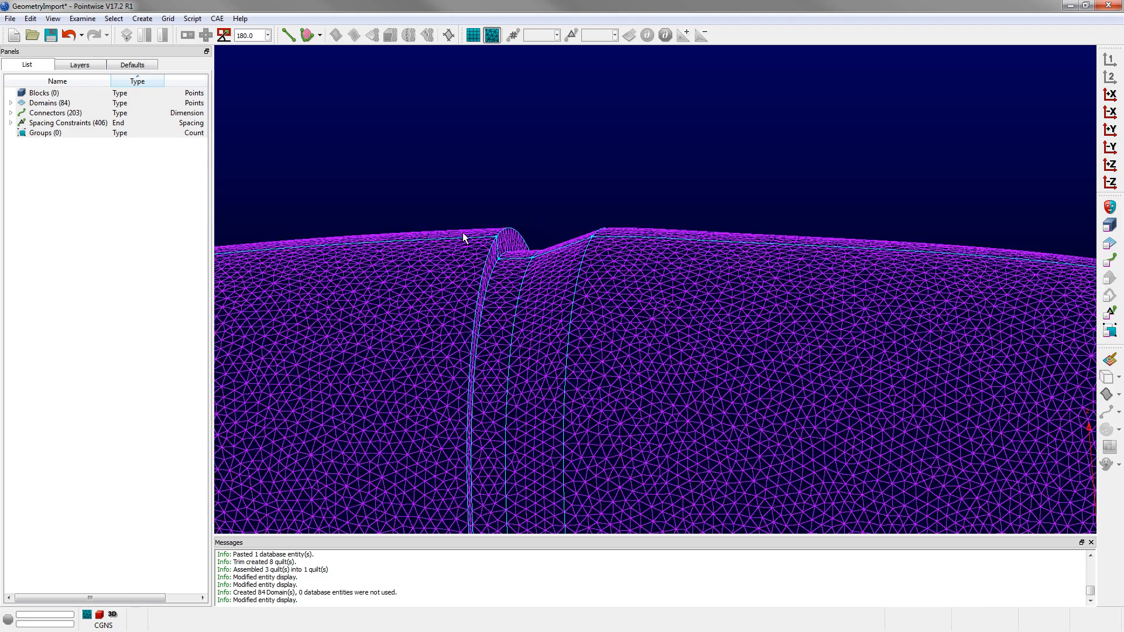
middle_click(458, 286, "ctrl")
right_click_drag(458, 287, 415, 236, "ctrl")
scroll(414, 237, "down", 6)
scroll(820, 270, "up", 6)
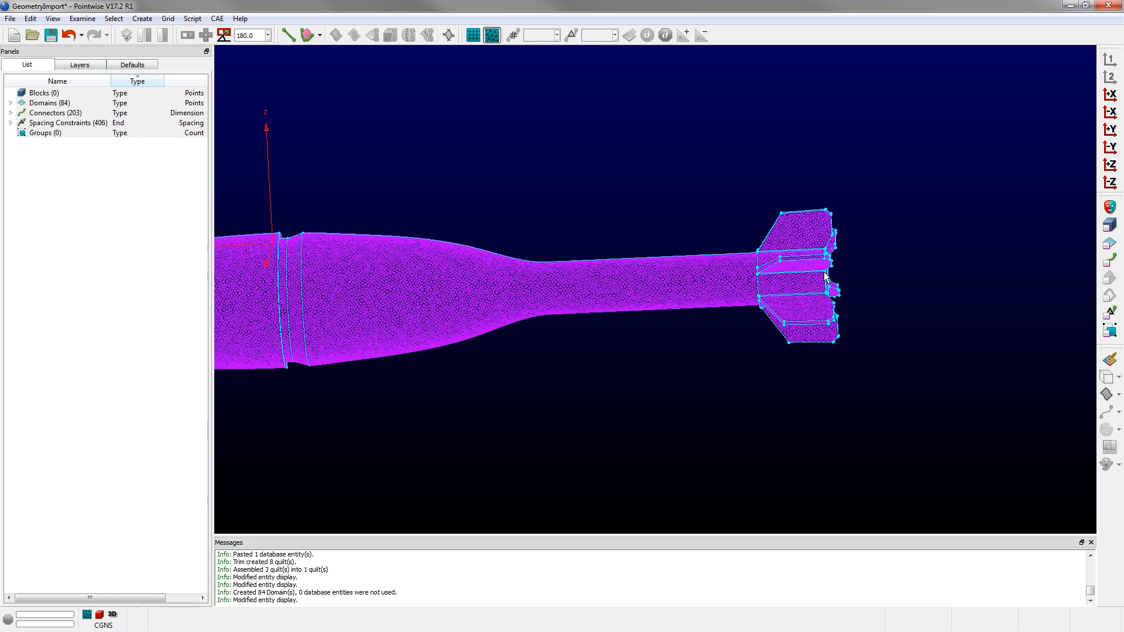
Step: Examine the surface mesh on the tail fins, the tail end face and the narrow fin edges
right_click_drag(761, 279, 769, 340, "ctrl")
middle_click(760, 291, "ctrl")
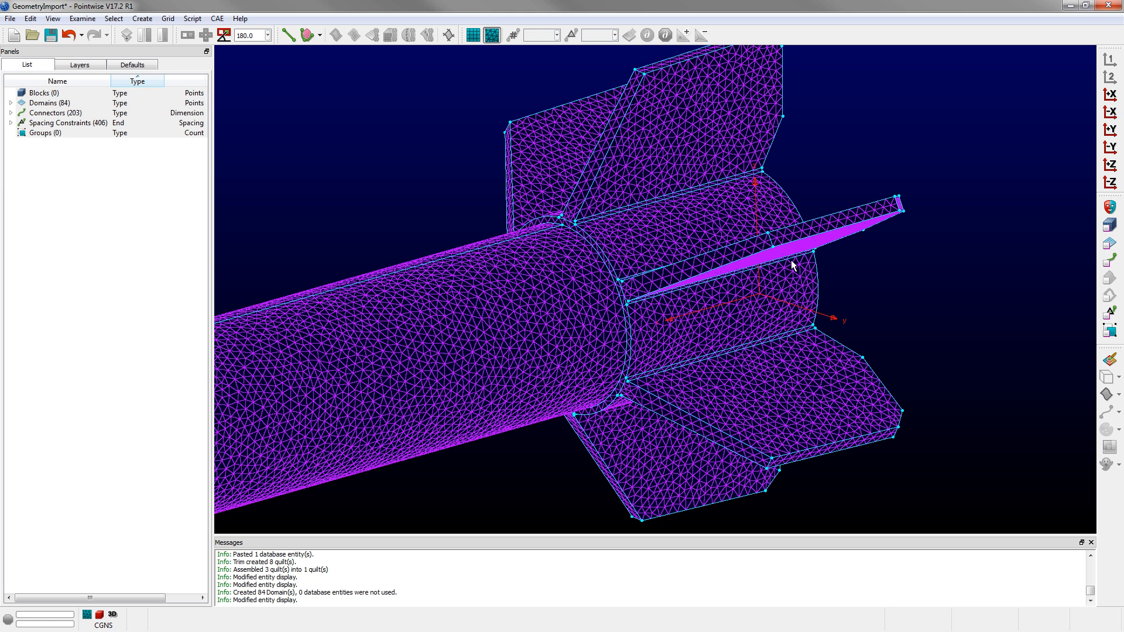
right_click_drag(790, 296, 697, 301, "ctrl")
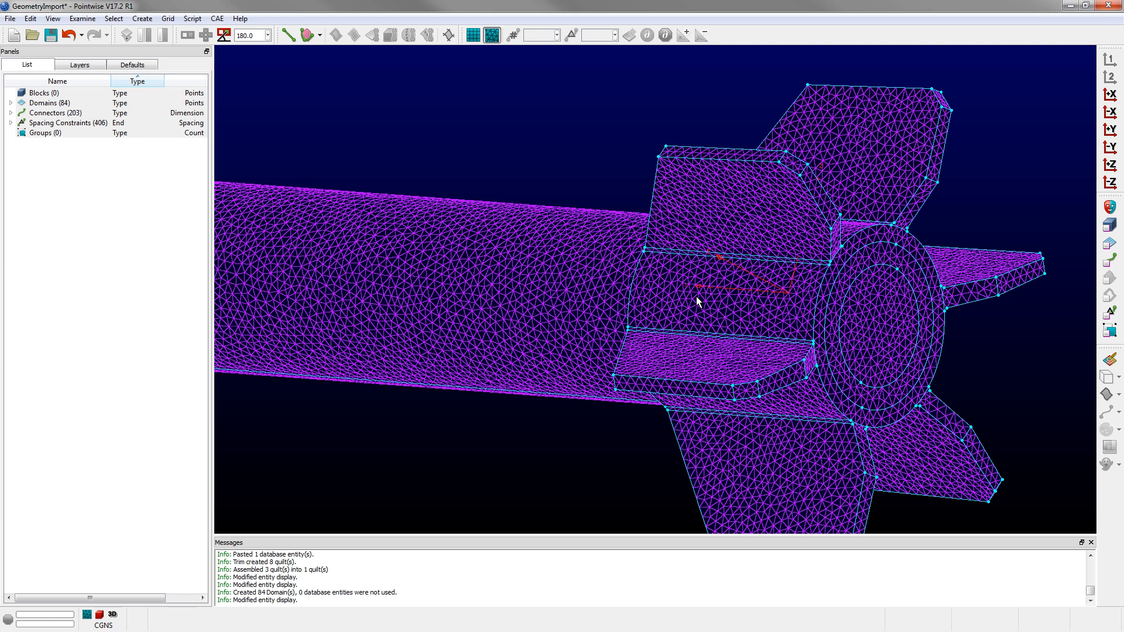
right_click_drag(697, 296, 890, 402)
scroll(811, 132, "up", 6)
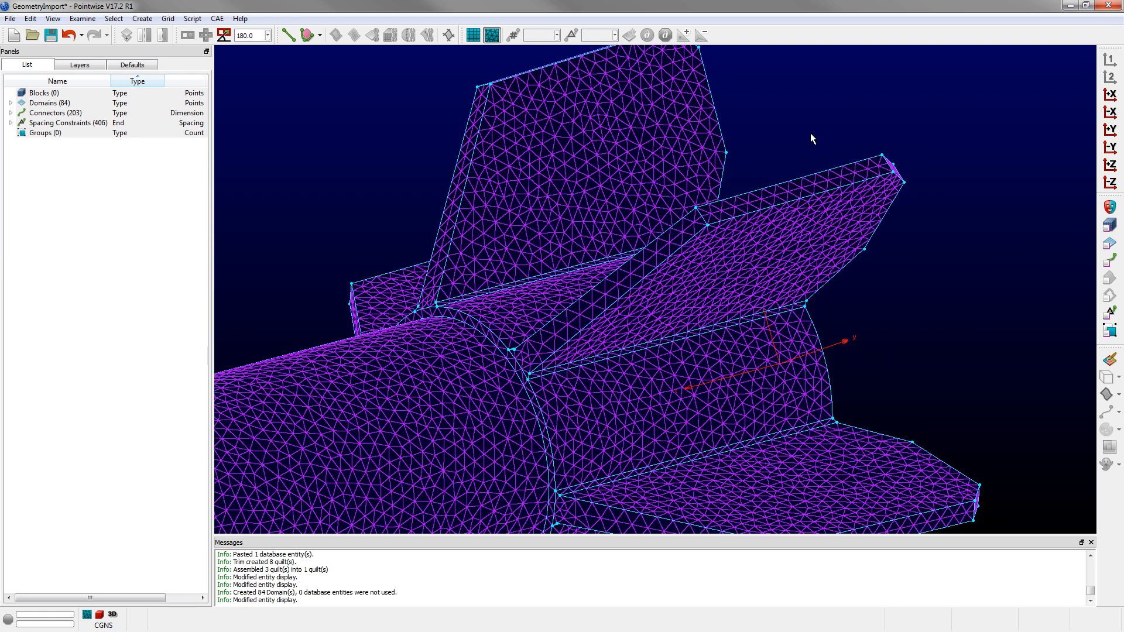
right_click(807, 234, "ctrl+shift")
right_click_drag(806, 234, 1042, 302, "ctrl")
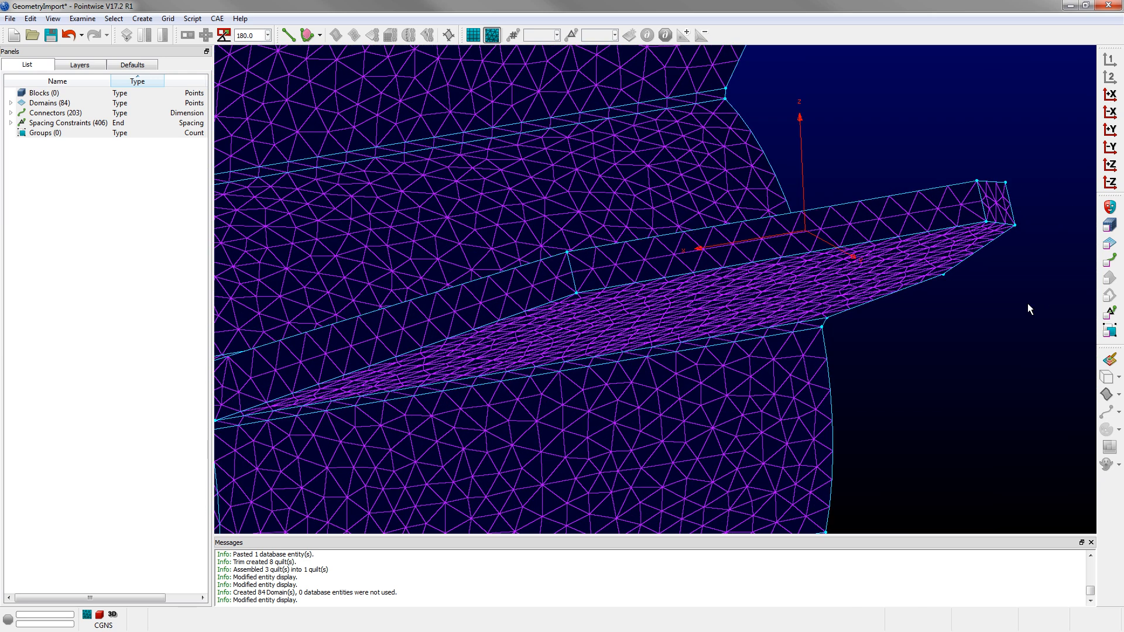
Step: Try replacing the unstructured domain on one fin's narrow outer edge with a structured domain assembled from its four bounding connectors
left_click(942, 224)
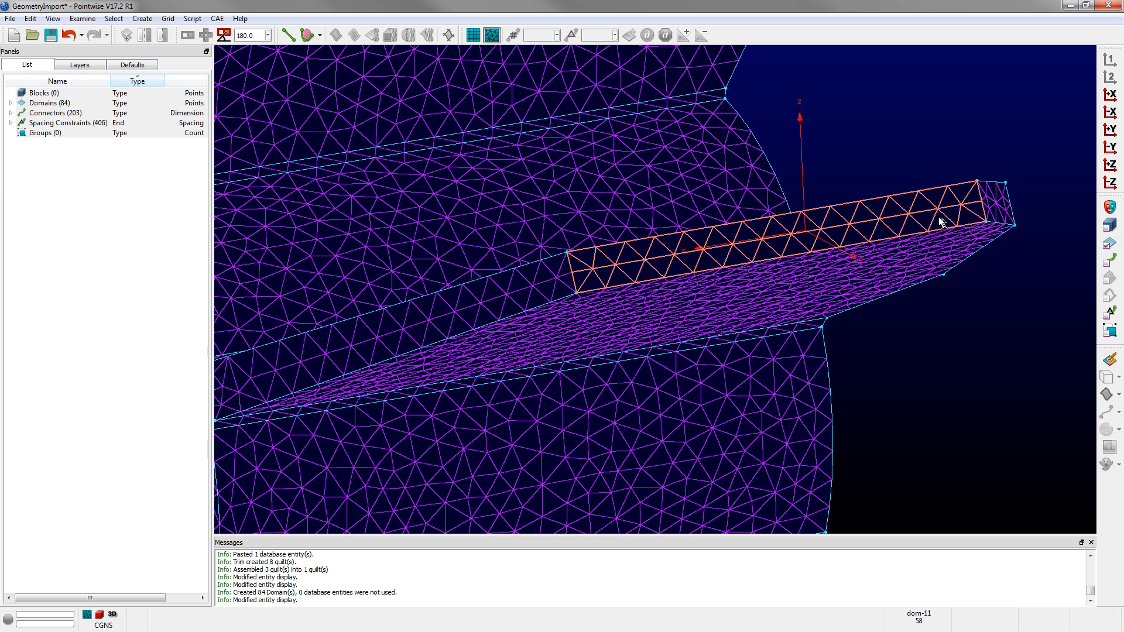
key("Delete")
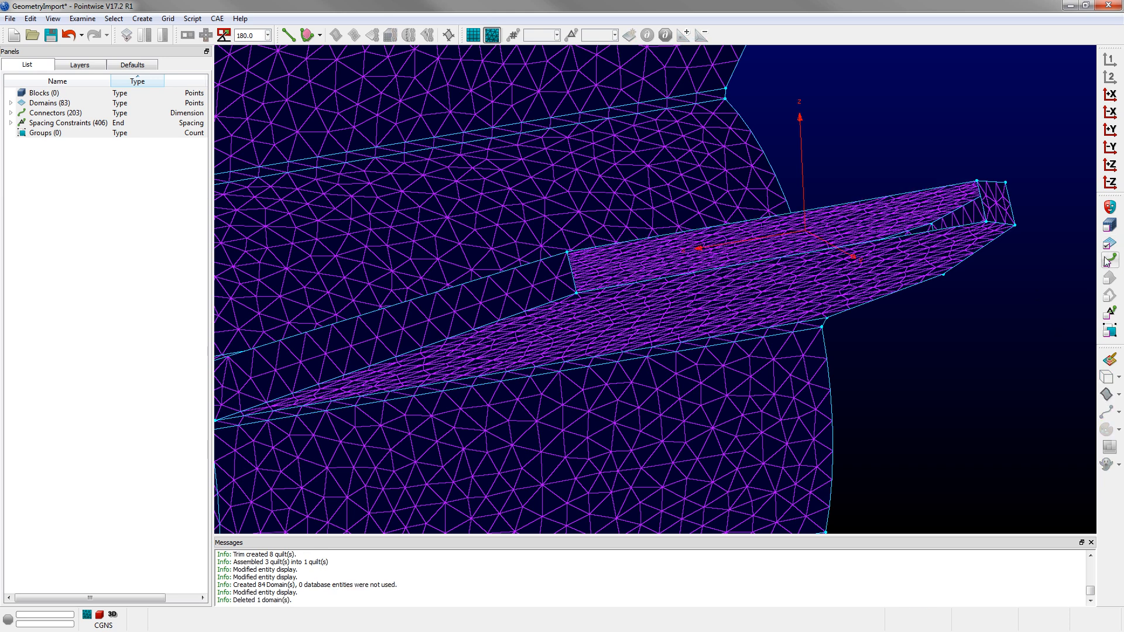
left_click(985, 215)
left_click(571, 258)
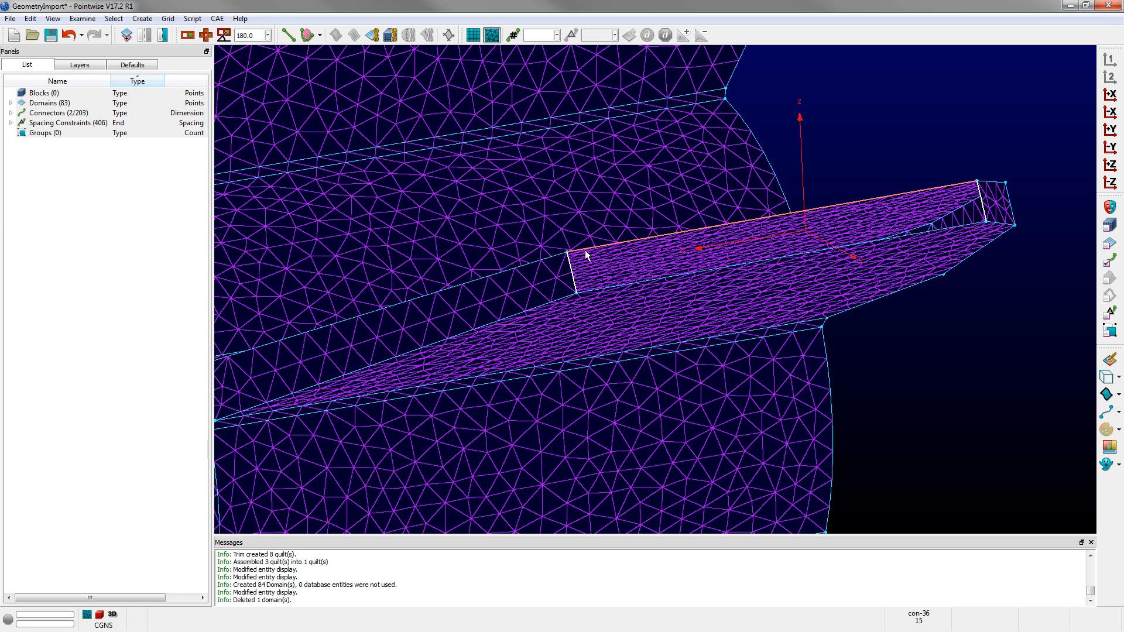
left_click(587, 256)
left_click(623, 284)
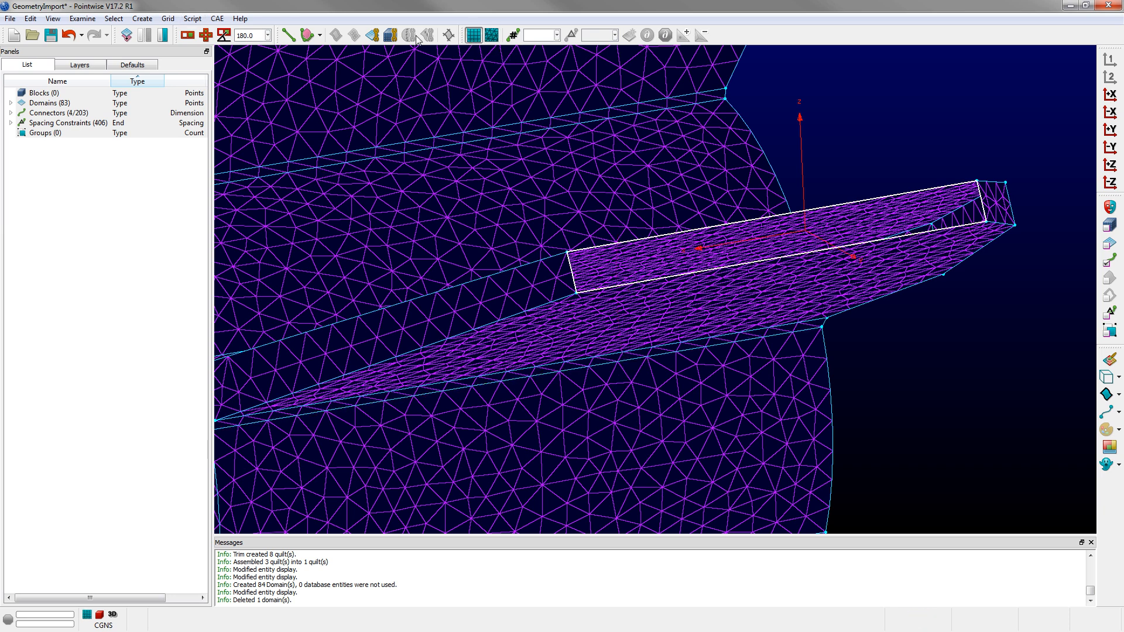
left_click(373, 36)
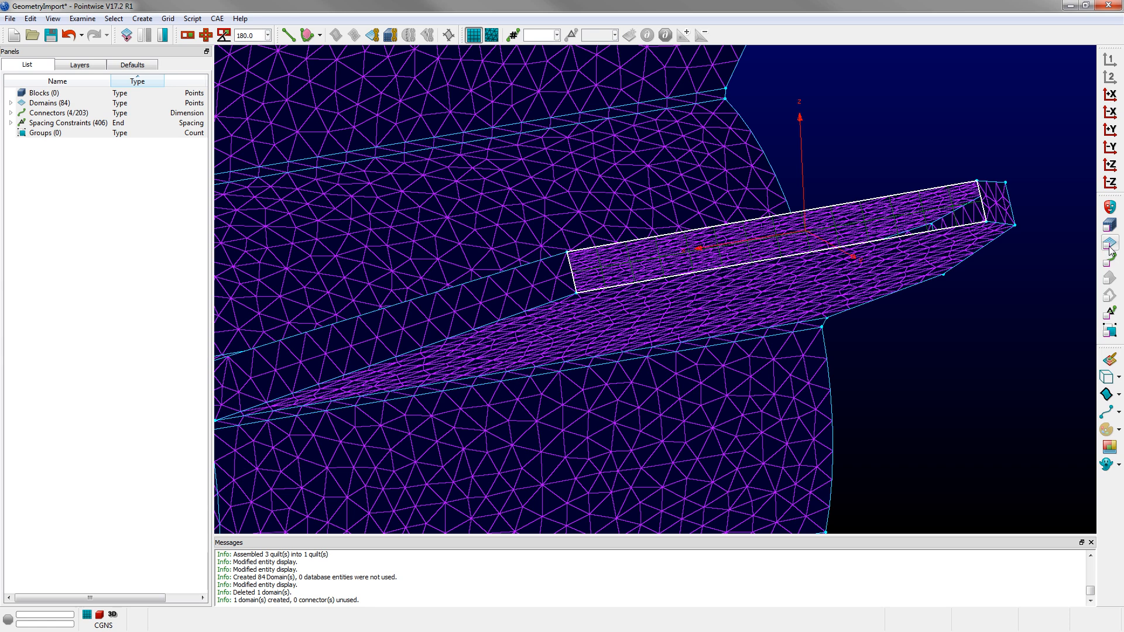
left_click(953, 208)
right_click_drag(953, 208, 1019, 349)
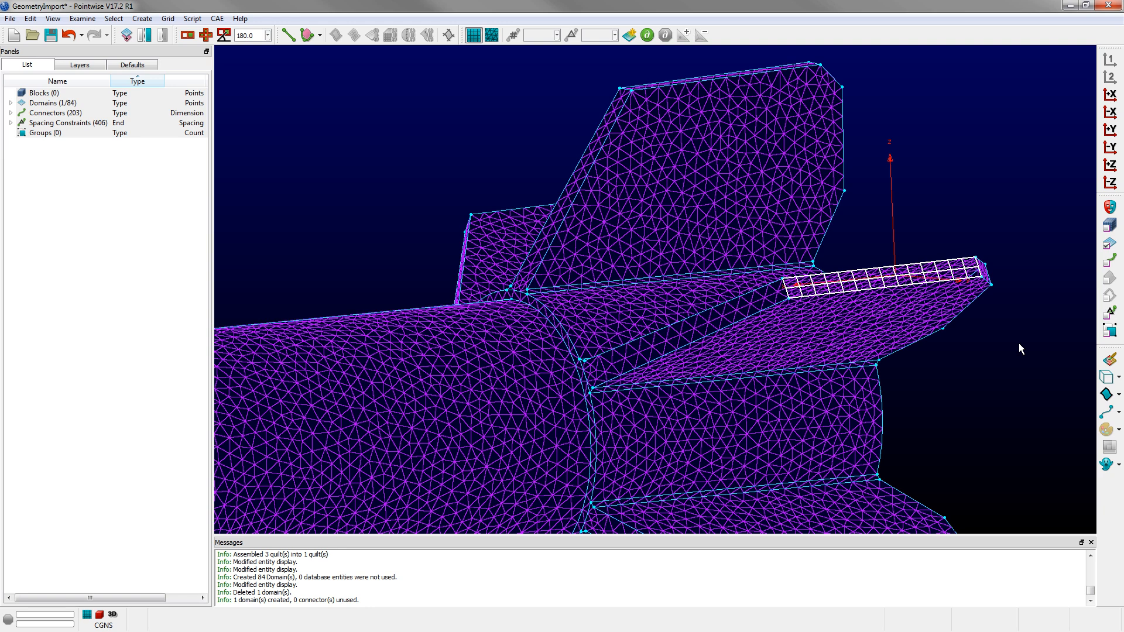
Step: Undo the structured domain assembly and the deletion of the fin-edge domain
key("ctrl+z")
key("ctrl+z")
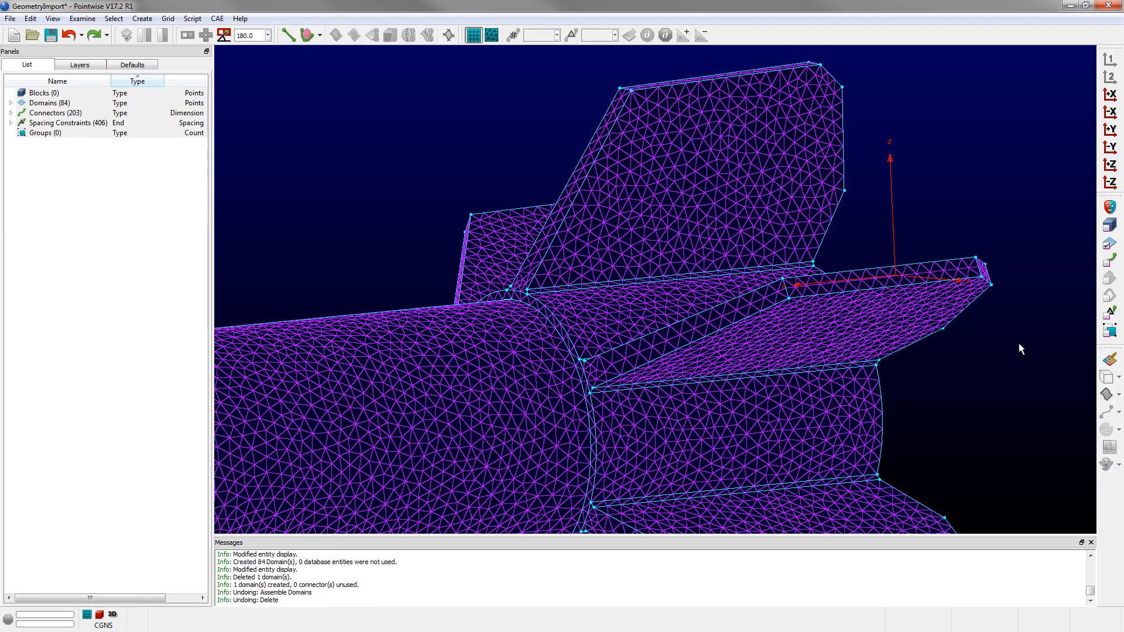
Step: Delete the large unstructured domain on the near side of the forward body, between the nose section and the groove
scroll(1020, 229, "down", 5)
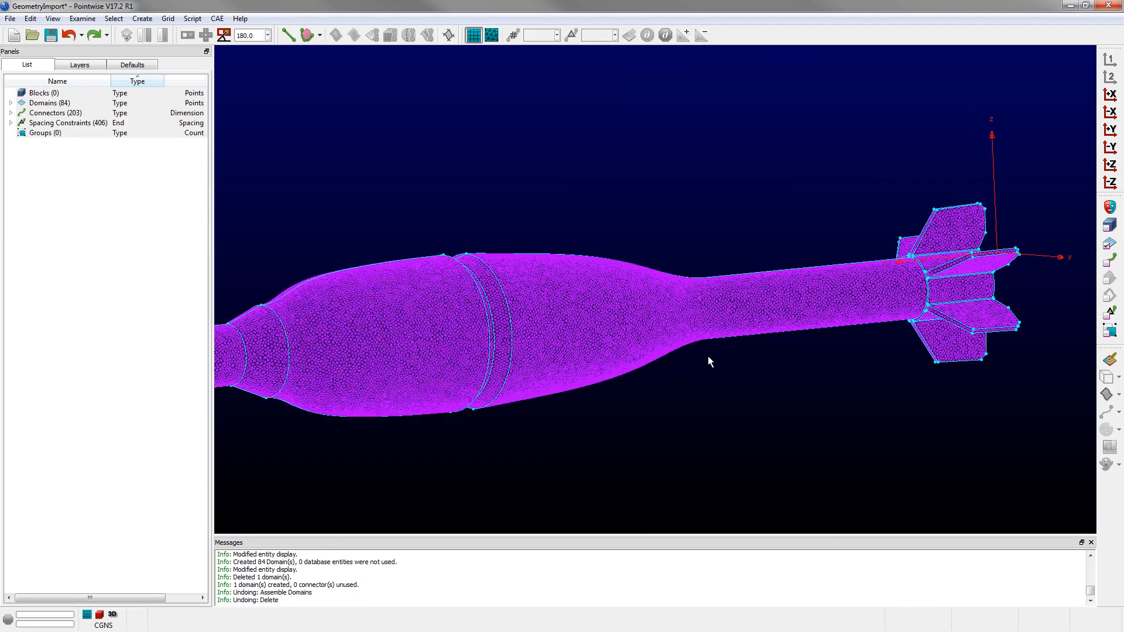
scroll(554, 370, "up", 10)
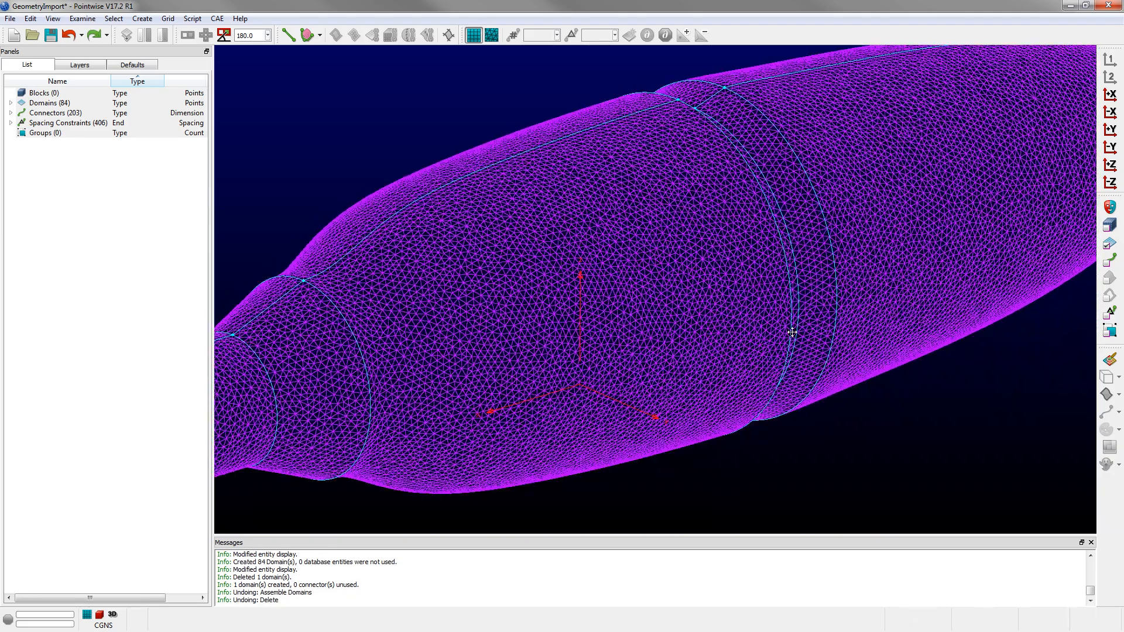
left_click(661, 328)
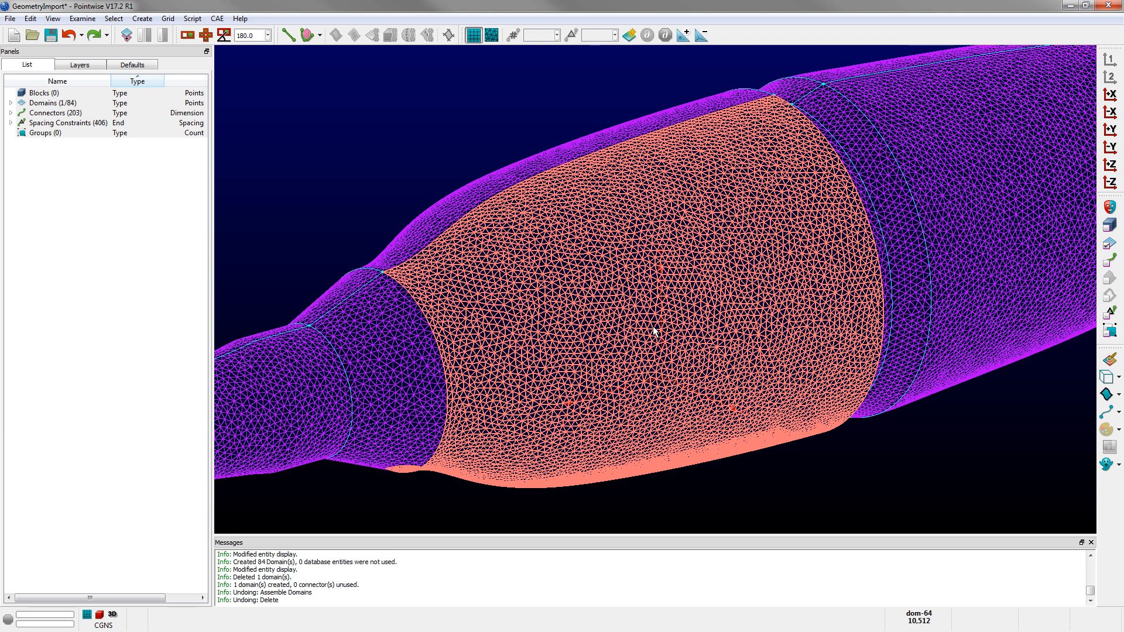
key("Delete")
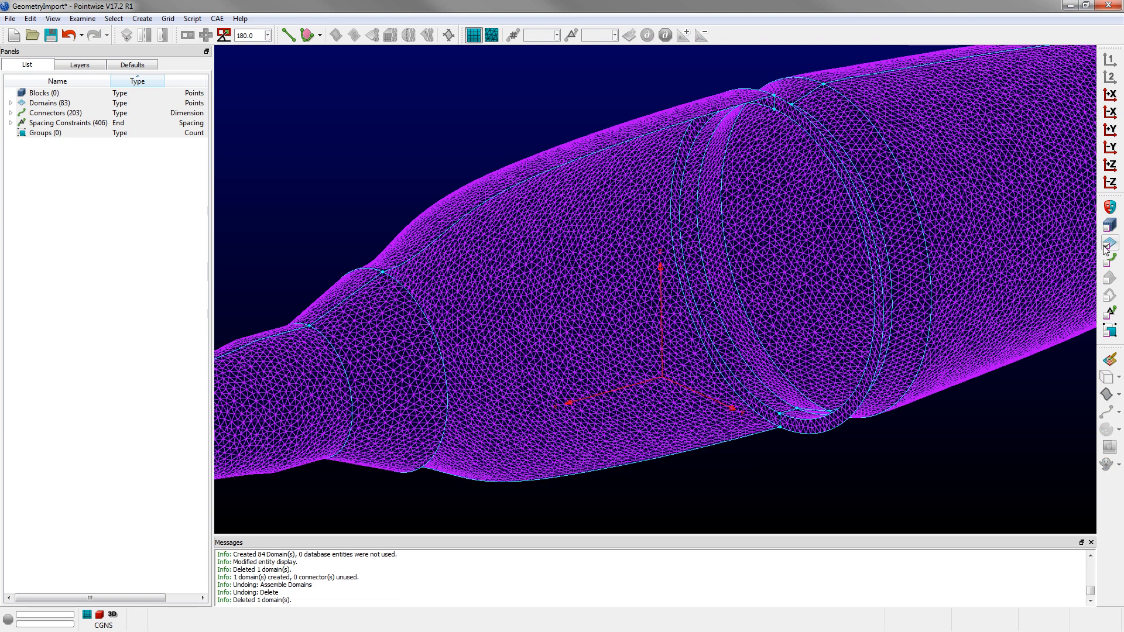
Step: Set the dimension of the two curved end connectors bounding the deleted forward-body domain to 50
left_click(856, 224)
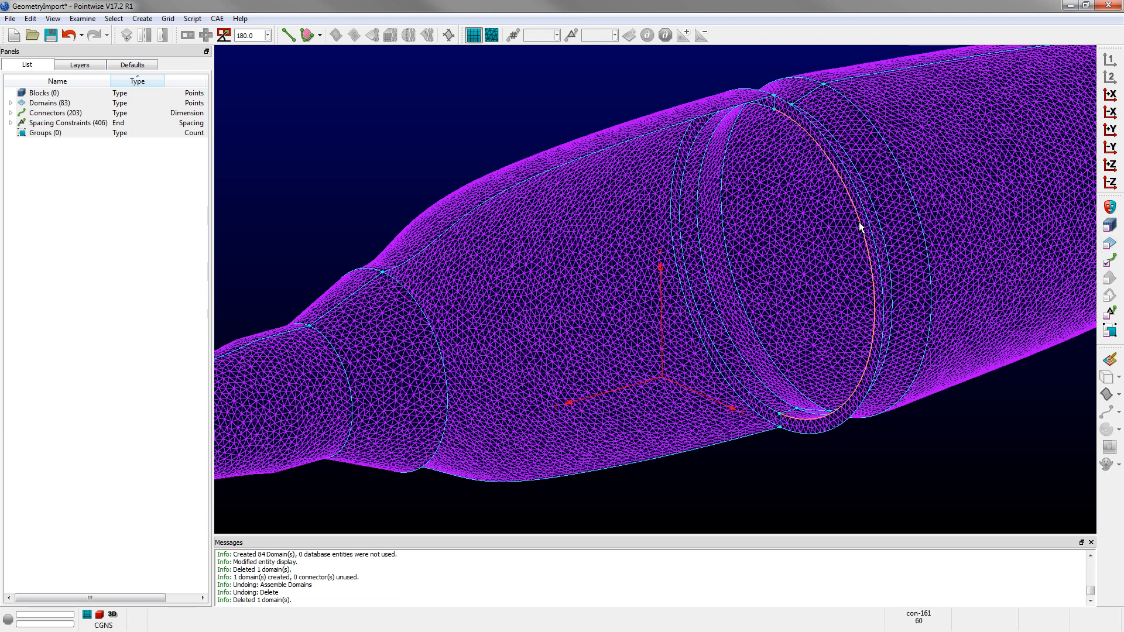
right_click_drag(774, 136, 794, 111, "ctrl")
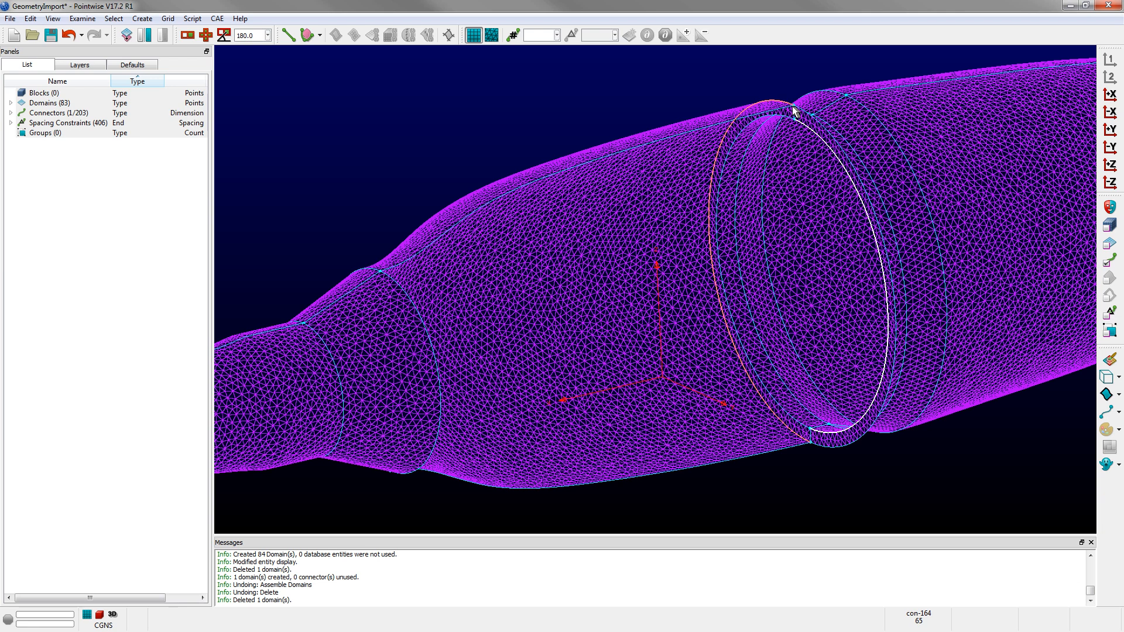
left_click(797, 108)
left_click(800, 111)
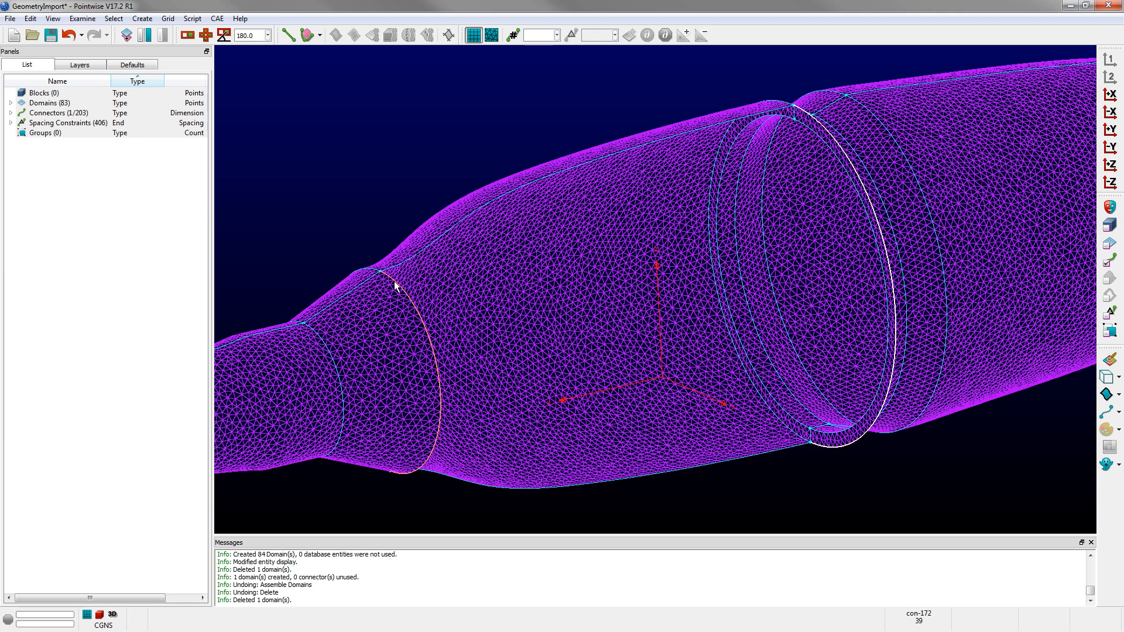
left_click(396, 286)
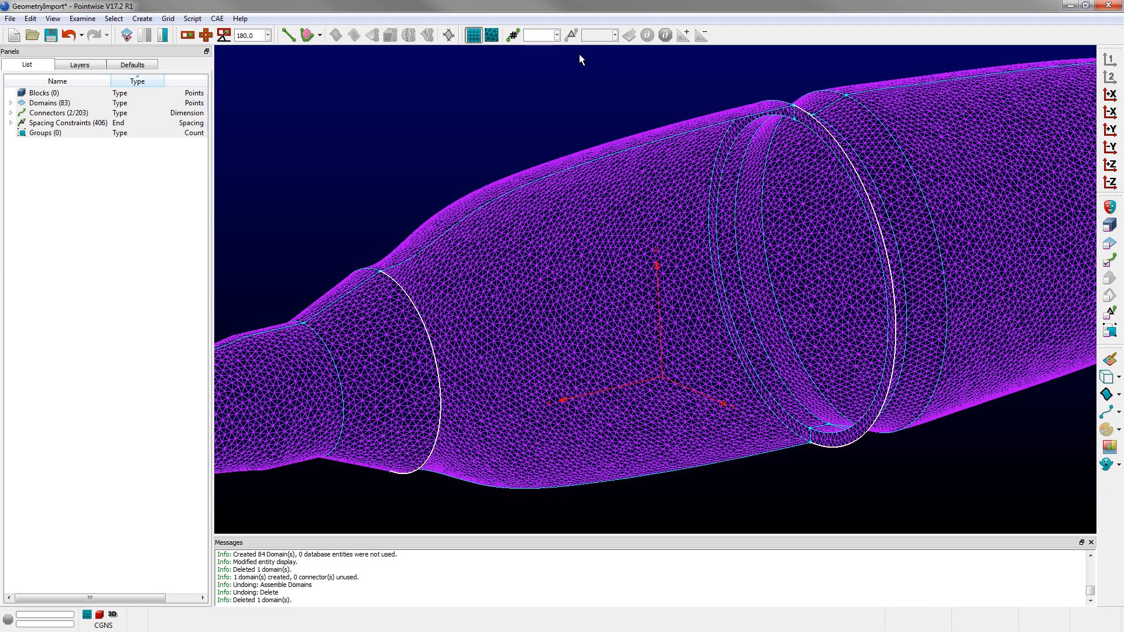
type("50")
key("Return")
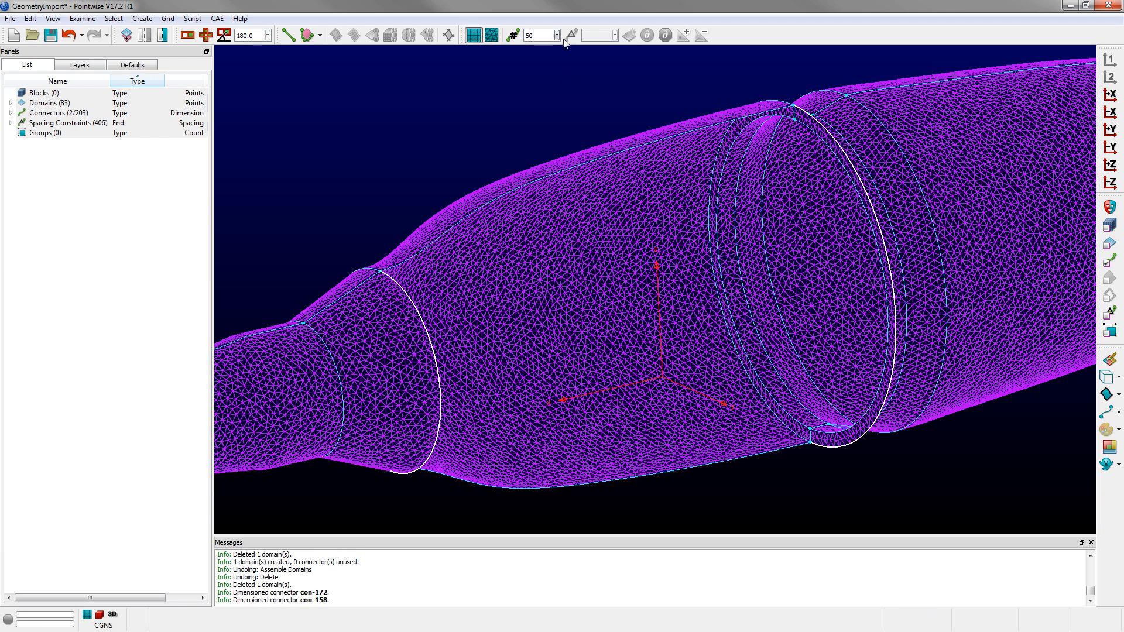
Step: Add the two lengthwise connectors to the selection, assemble a structured domain on the forward body, and inspect its grid
left_click(583, 167)
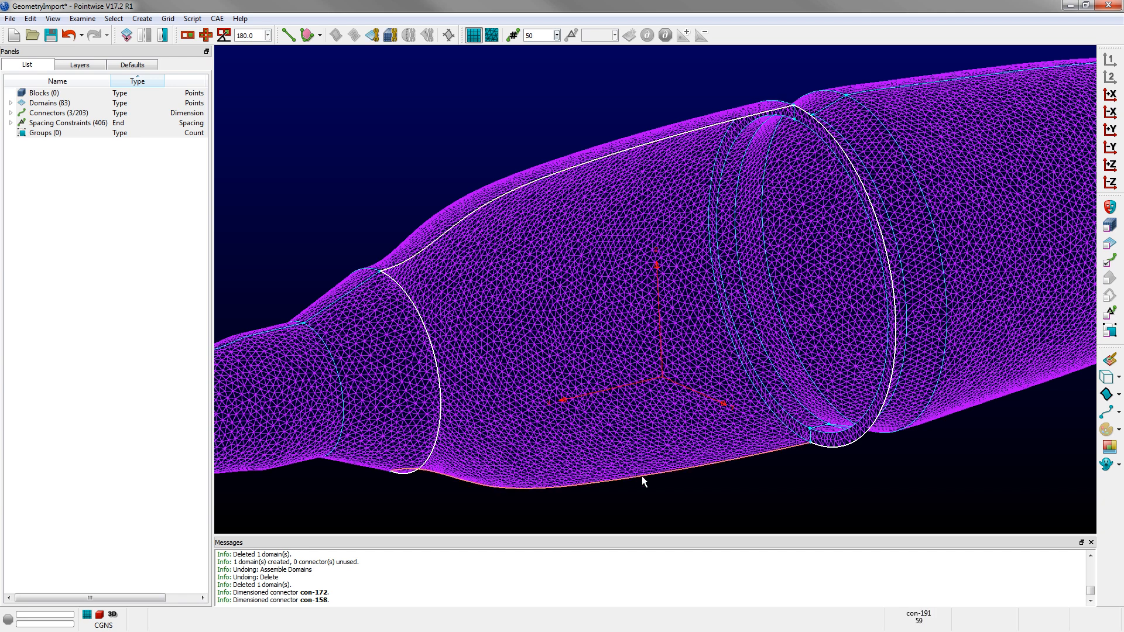
left_click(642, 476)
left_click(375, 37)
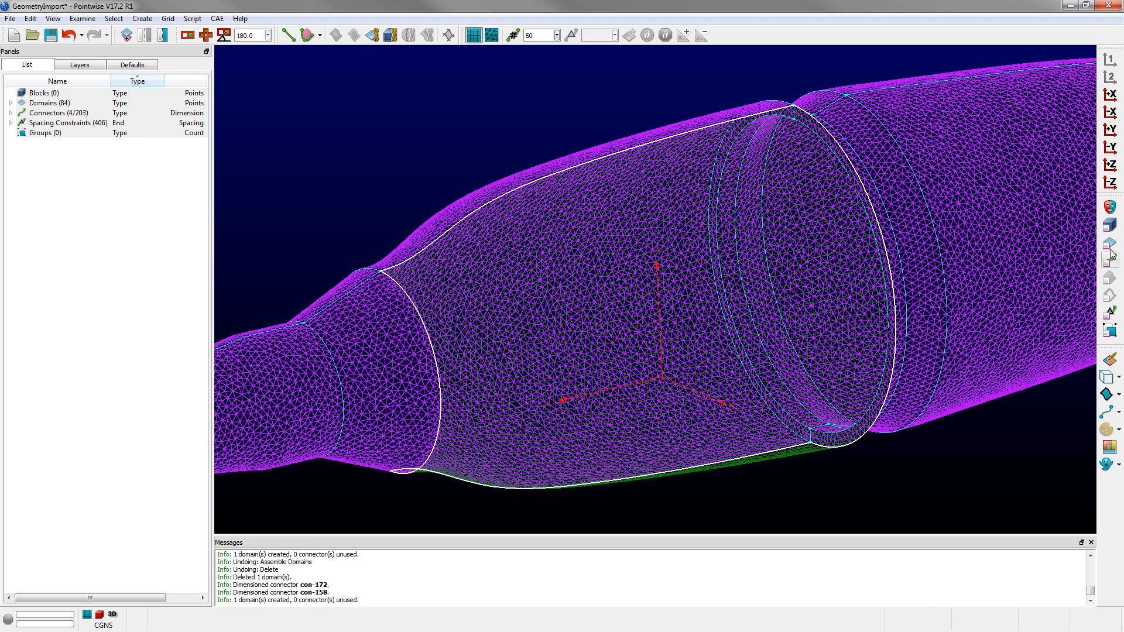
left_click(757, 294)
scroll(434, 285, "down", 2)
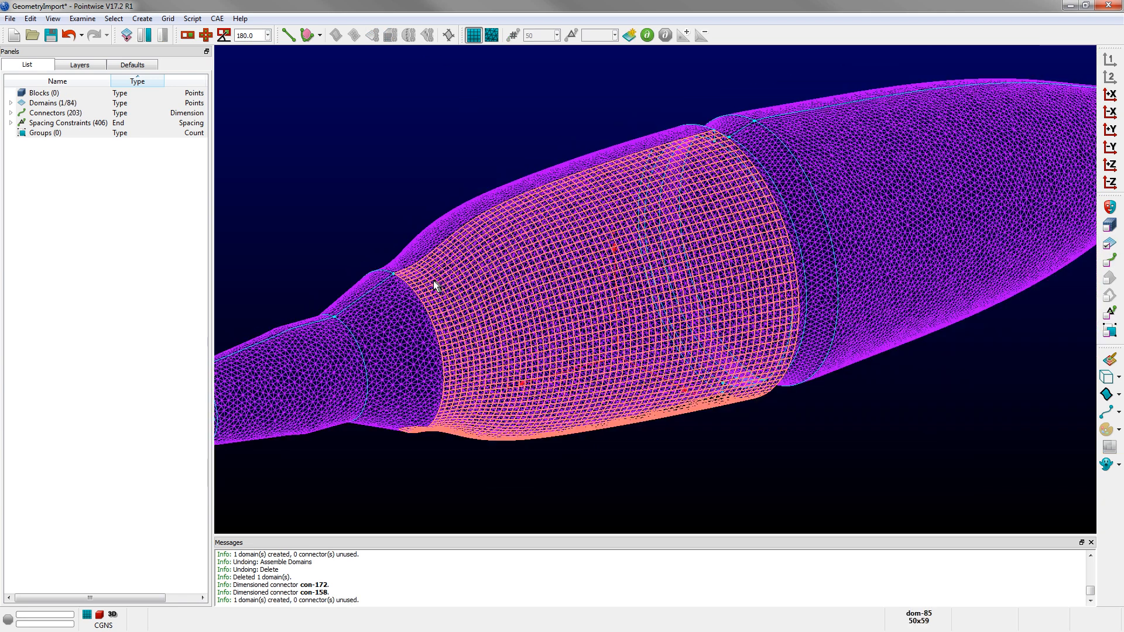
right_click_drag(434, 286, 317, 278, "shift")
right_click_drag(885, 356, 940, 378, "shift")
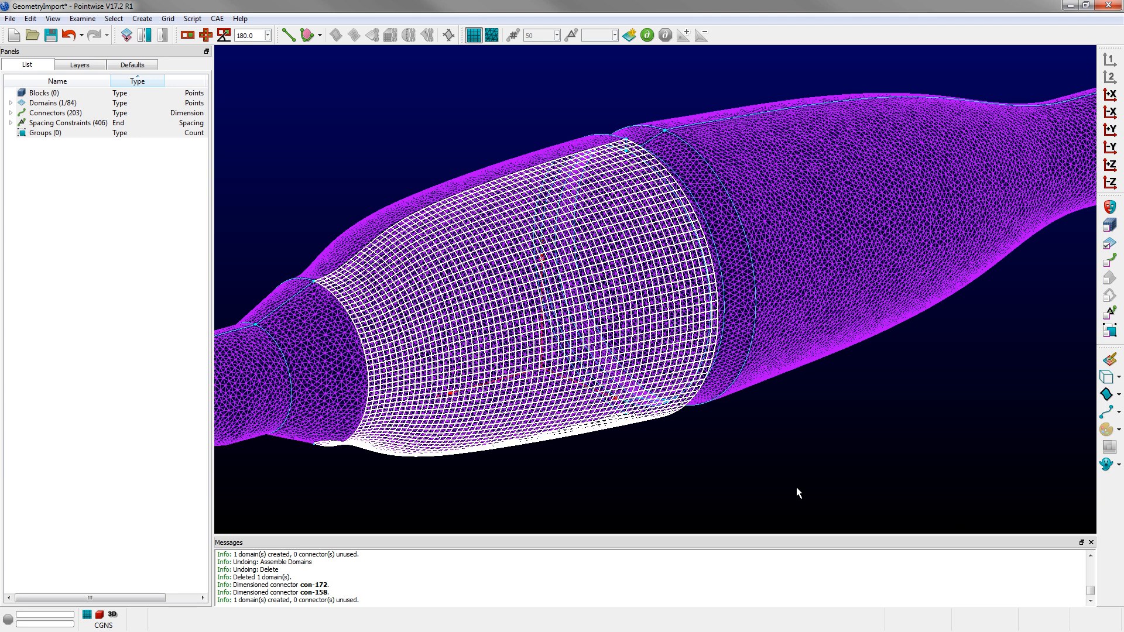
Step: Compare the structured forward-body domain with the surrounding unstructured mesh along the body and tail fins
scroll(539, 416, "down", 3)
scroll(434, 463, "down", 3)
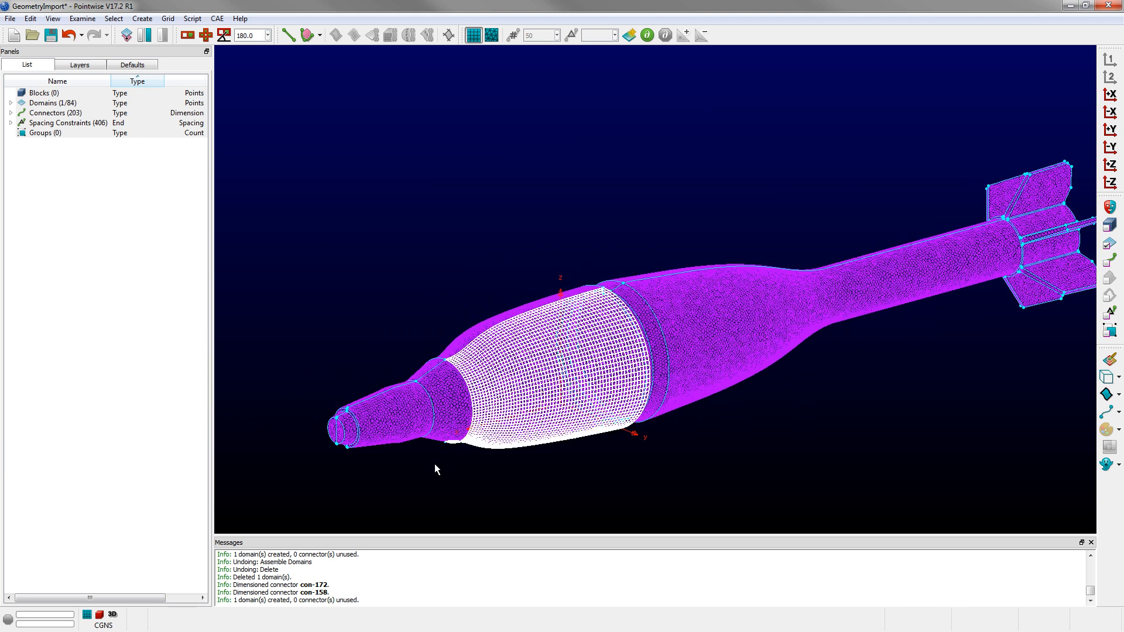
scroll(634, 441, "up", 5)
scroll(634, 440, "down", 3)
scroll(1031, 311, "up", 3)
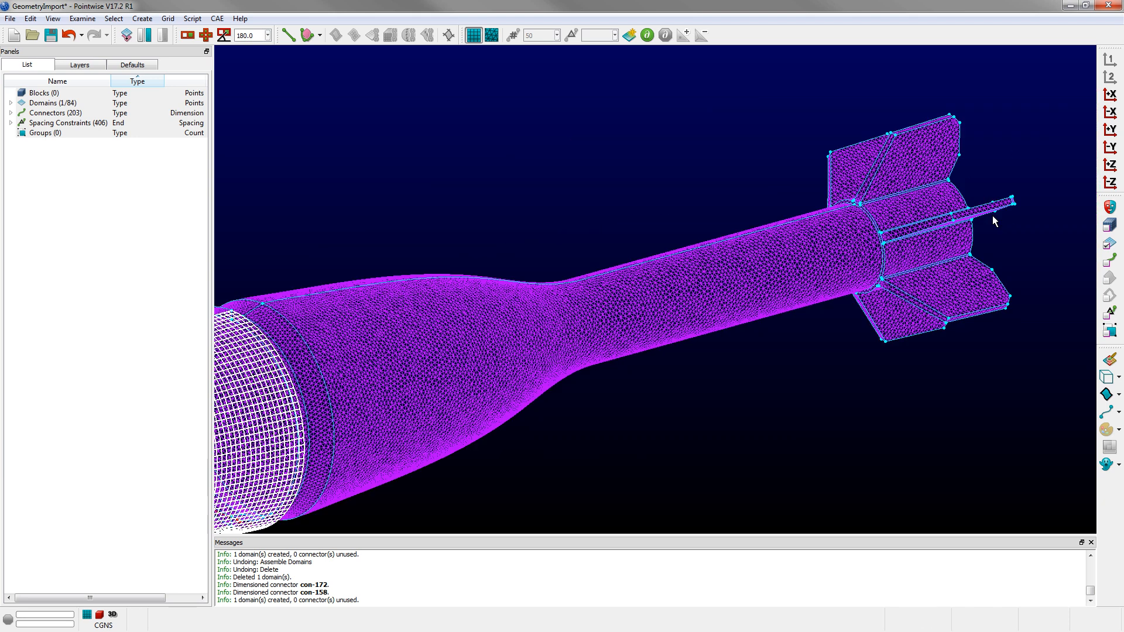
scroll(1031, 322, "down", 1)
scroll(771, 456, "up", 2)
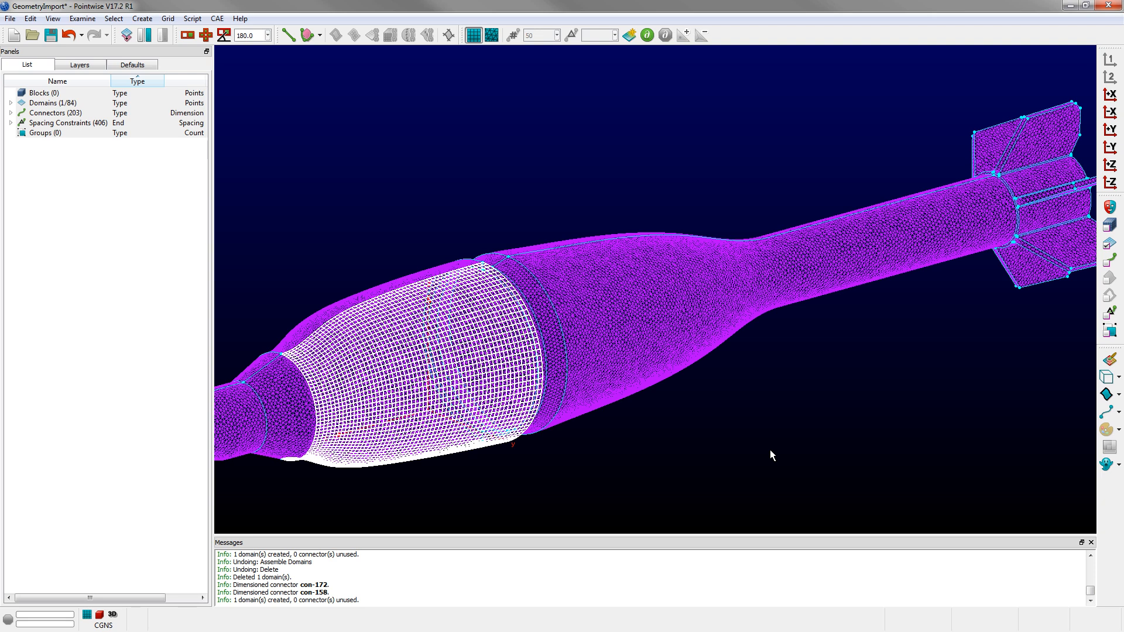
Step: Undo the structured domain assembly, the connector dimensioning and the deletion of the unstructured forward-body domain
key("ctrl+z")
key("ctrl+z")
key("ctrl+z")
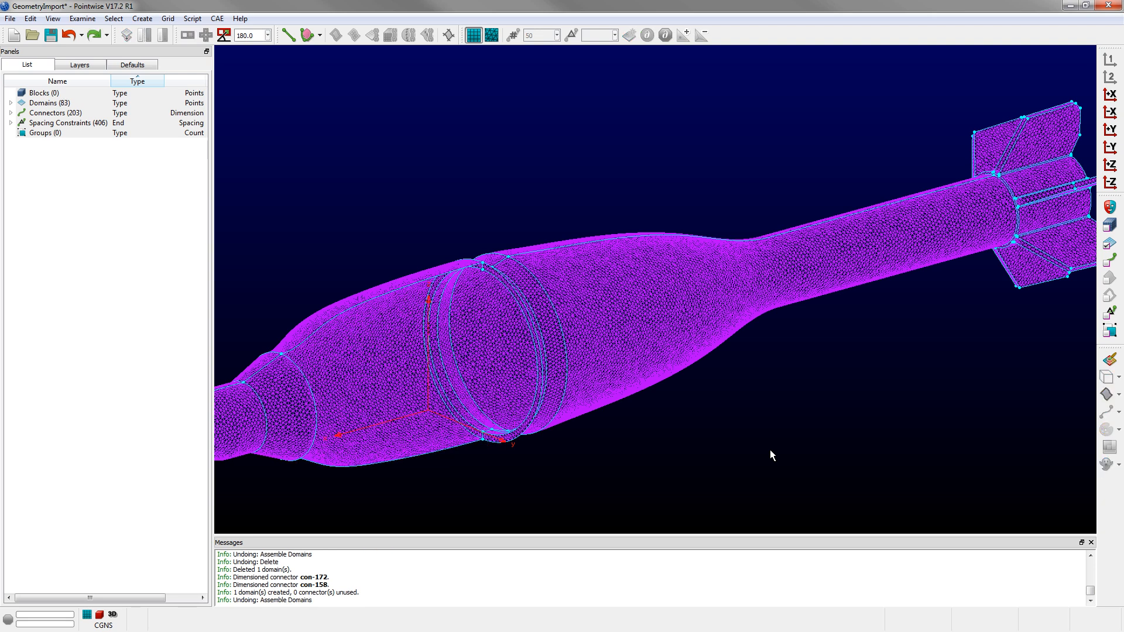
scroll(736, 336, "down", 5)
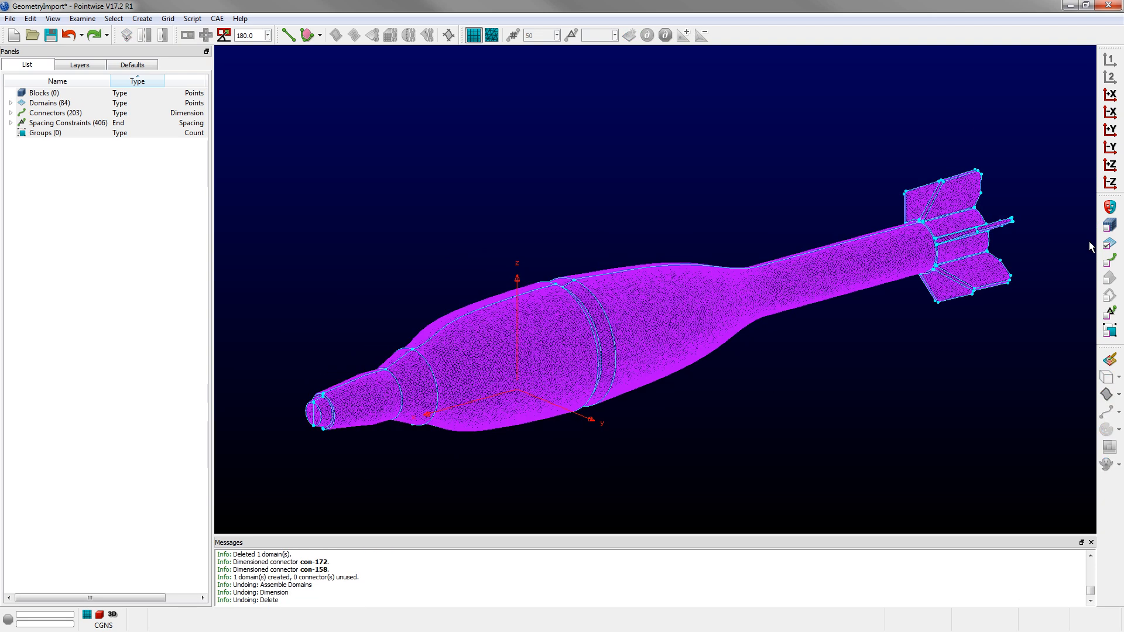
scroll(891, 286, "up", 5)
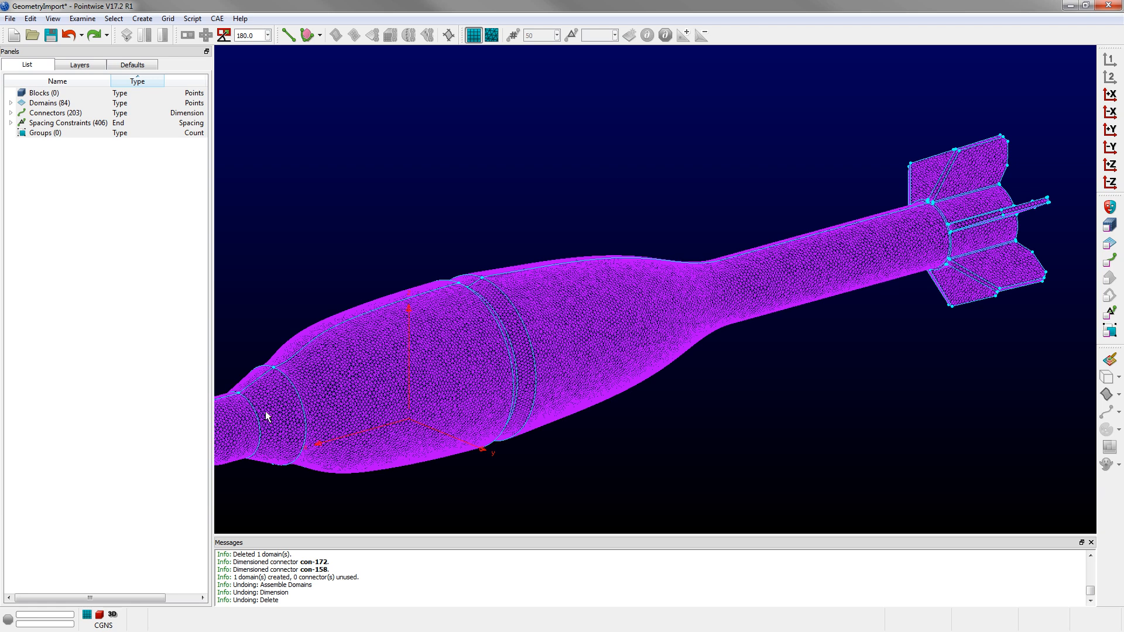
Step: Orient the view along +Z and select the connectors on the tail fins and the body section between them
left_click(1110, 183)
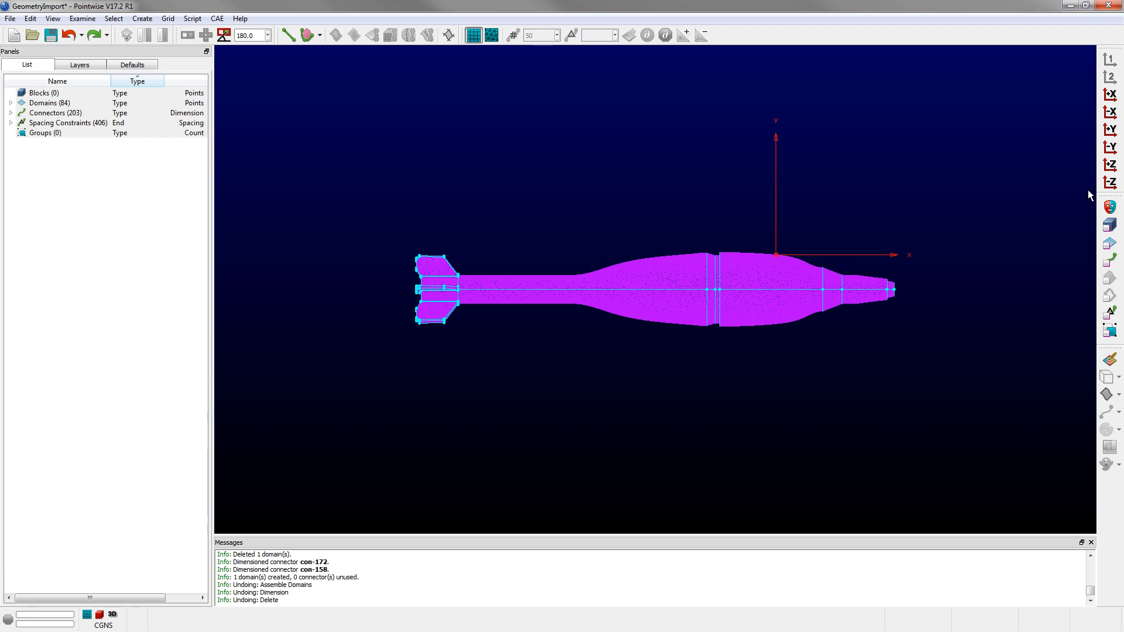
left_click(1110, 164)
scroll(1054, 256, "up", 2)
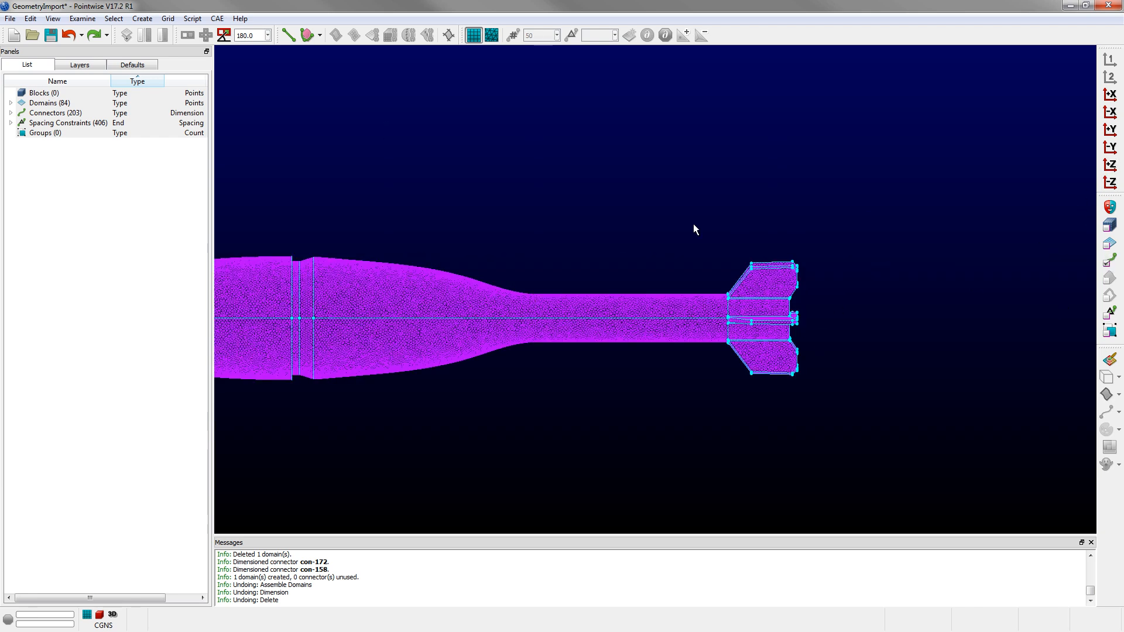
left_click_drag(693, 224, 886, 460)
scroll(979, 377, "down", 2)
scroll(476, 341, "up", 2)
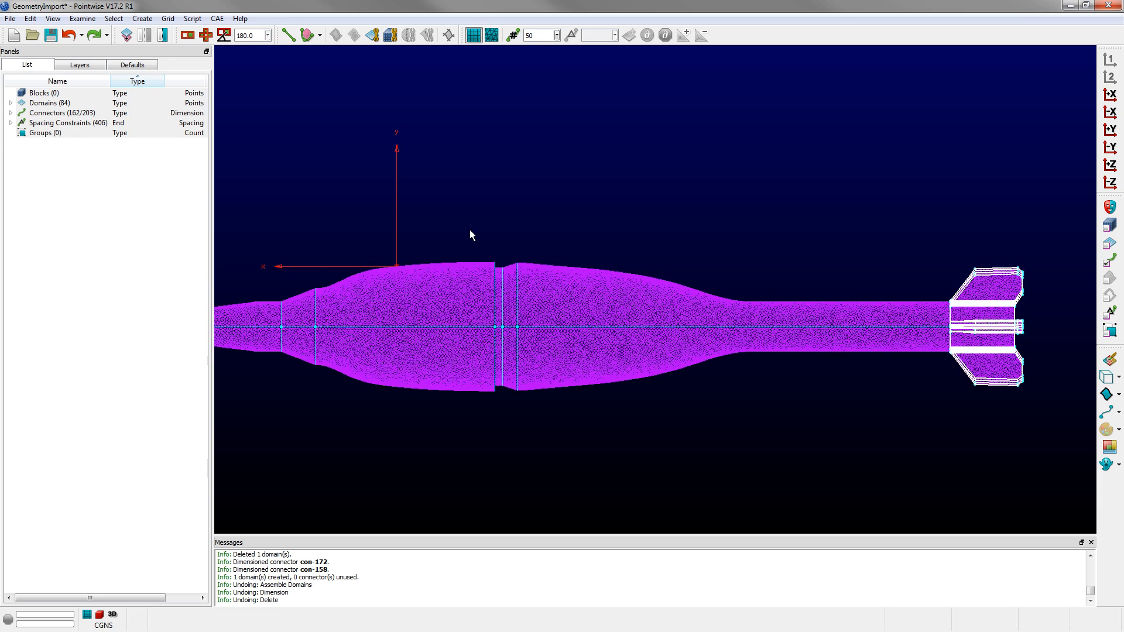
Step: Add the connectors of the mid-body groove and the nose tip to the selection
left_click_drag(468, 234, 540, 428)
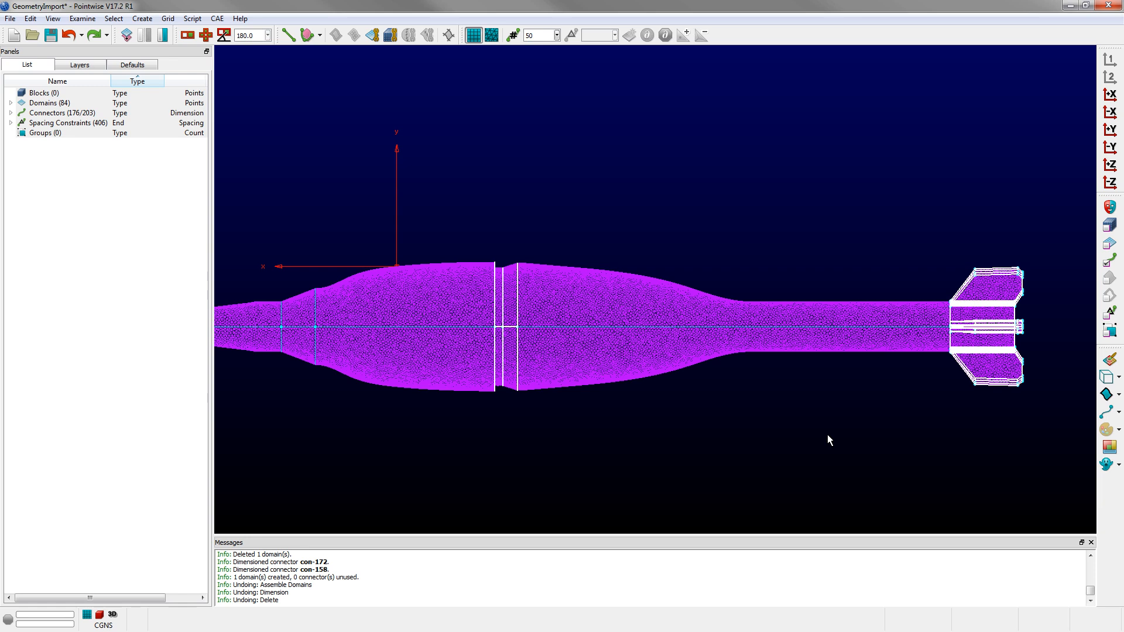
scroll(827, 440, "down", 2)
left_click_drag(365, 325, 394, 376)
scroll(494, 432, "up", 1)
scroll(493, 433, "up", 1)
scroll(307, 364, "down", 1)
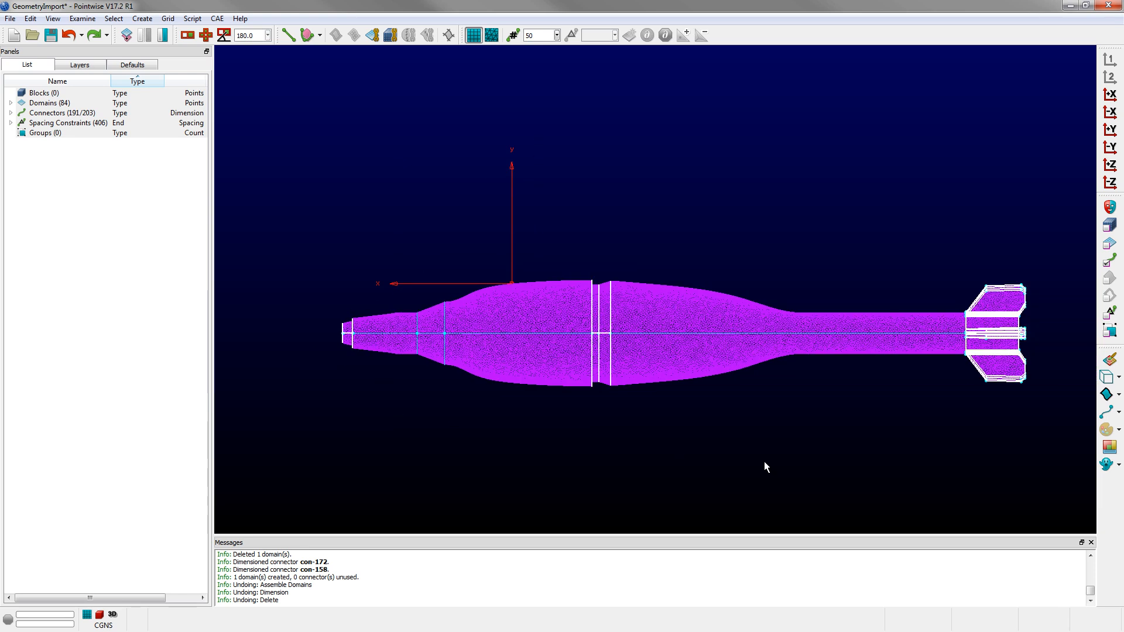
scroll(773, 465, "up", 1)
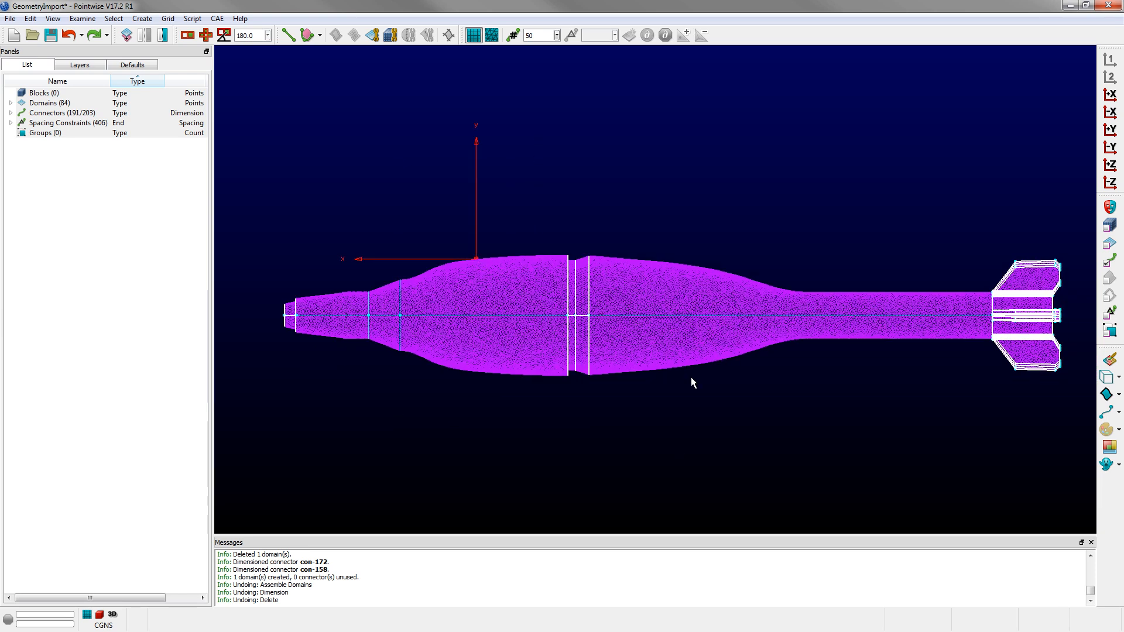
Step: Dimension the selected fin, groove and nose-tip connectors with an average spacing of 1.0
left_click(168, 19)
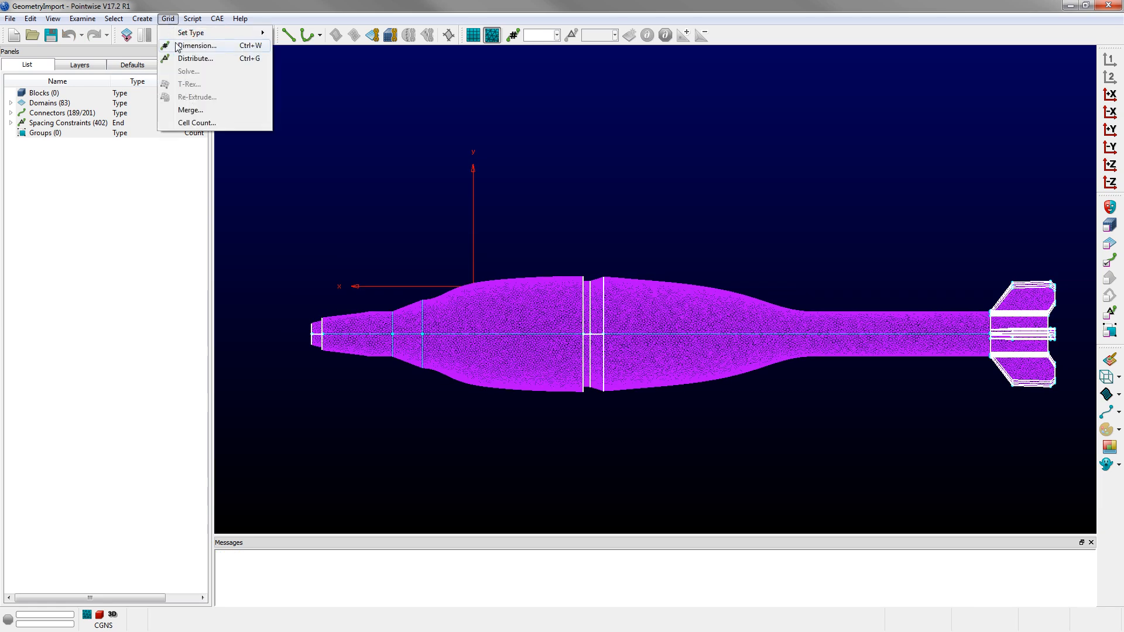
left_click(178, 46)
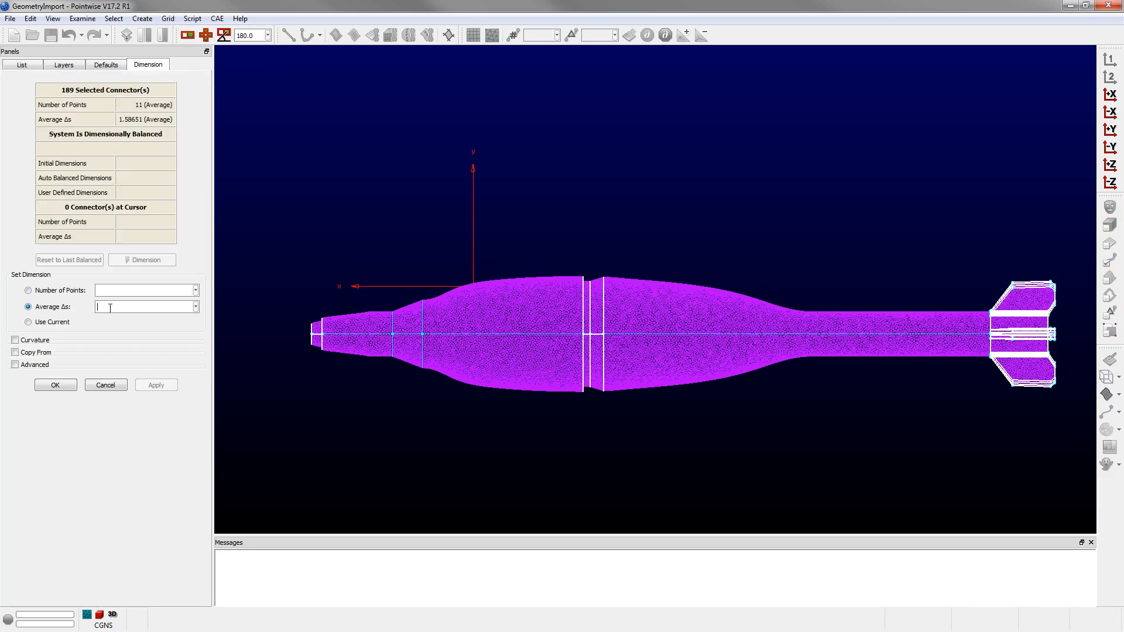
type("1.0")
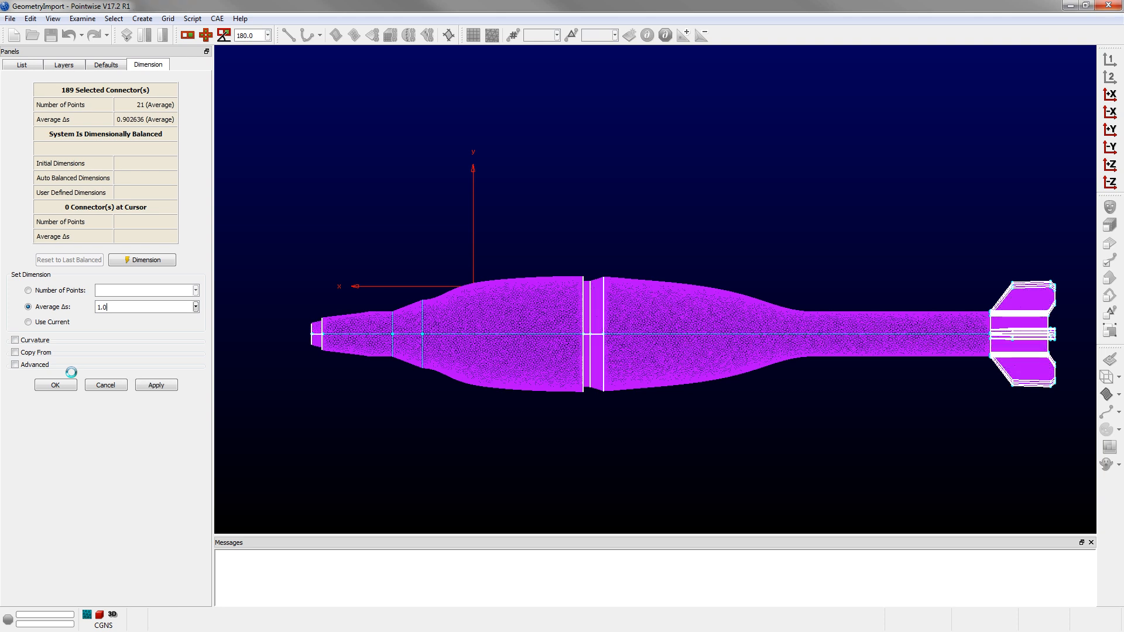
left_click(64, 385)
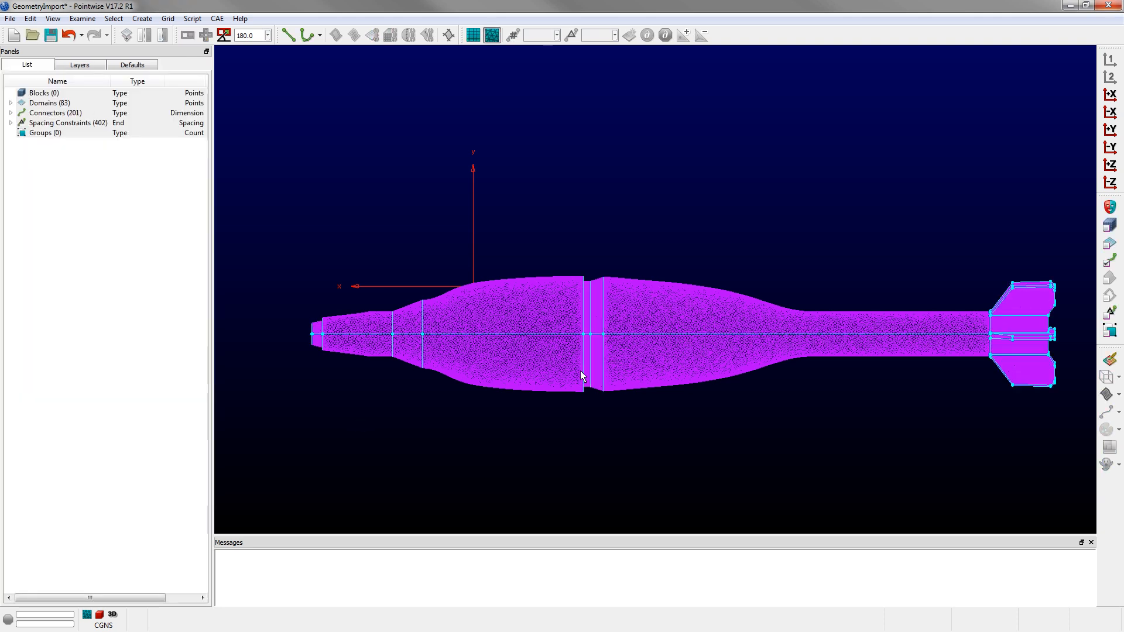
Step: Examine the cell-size transition between the refined groove domains and the adjacent body domains
scroll(581, 370, "up", 10)
scroll(556, 228, "up", 2)
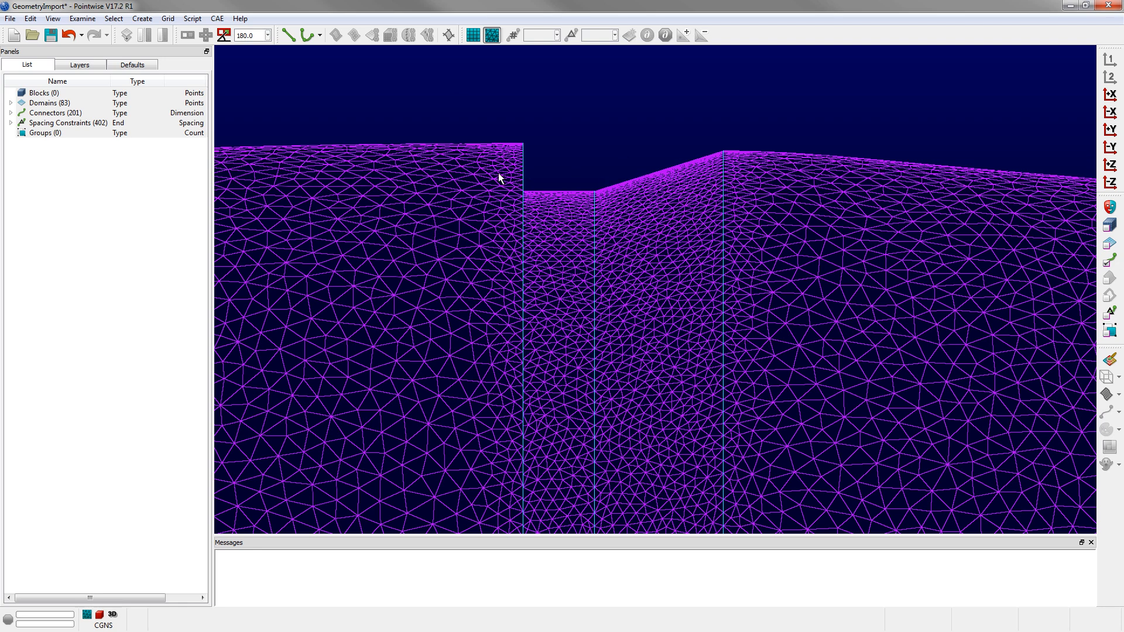
scroll(549, 236, "down", 6)
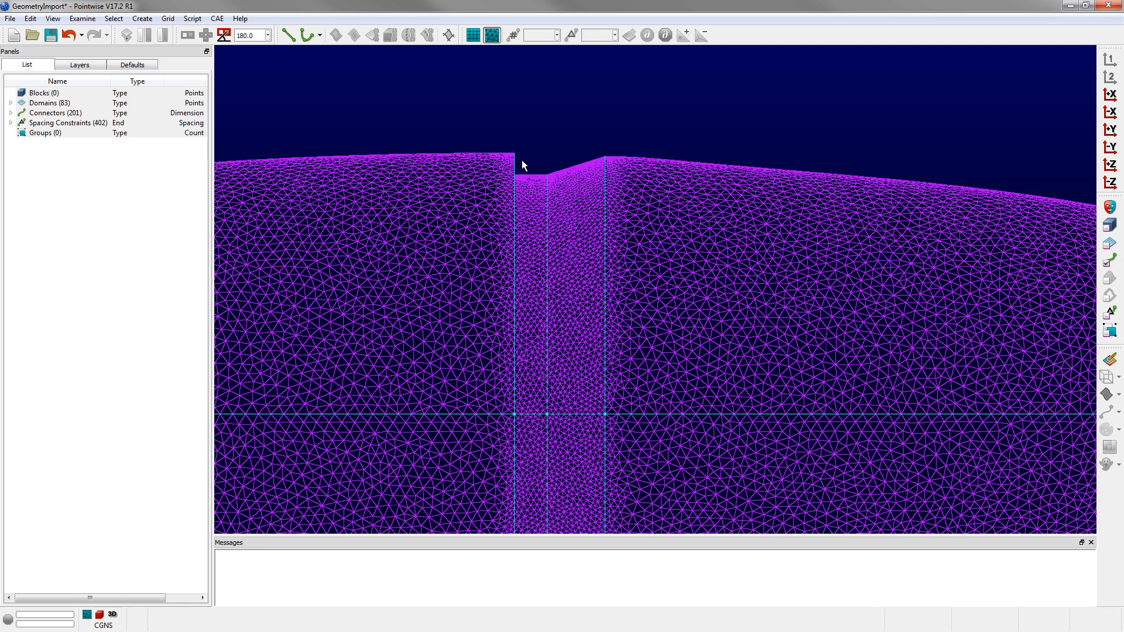
scroll(606, 445, "up", 8)
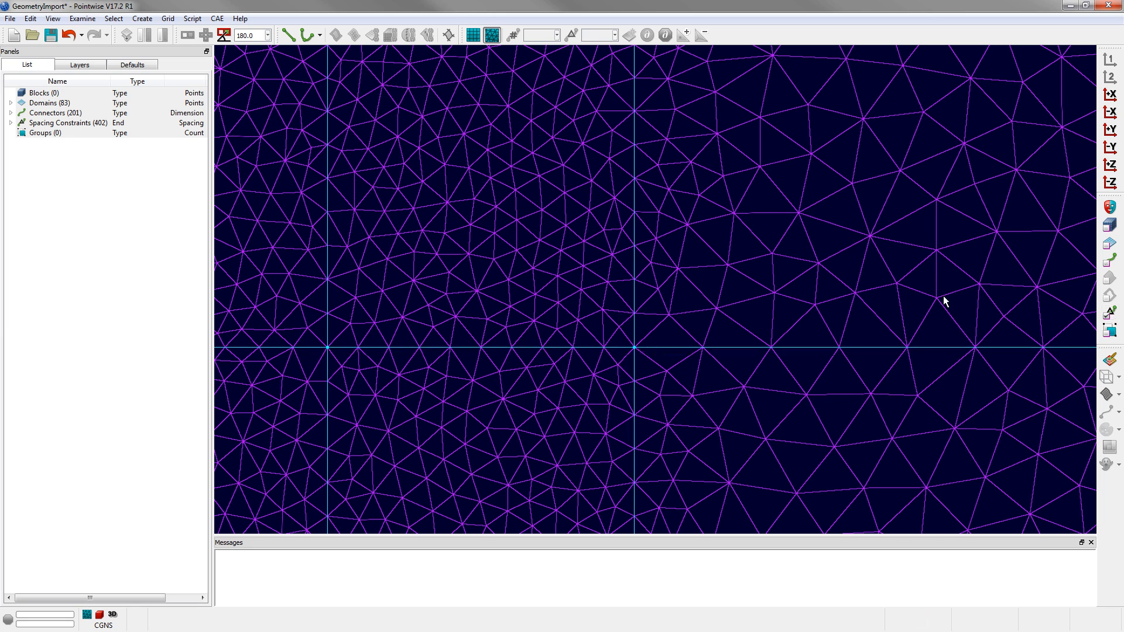
Step: Try selecting the connector end spacing constraints at the node on the groove's aft edge
left_click_drag(660, 376, 661, 377)
scroll(630, 355, "up", 4)
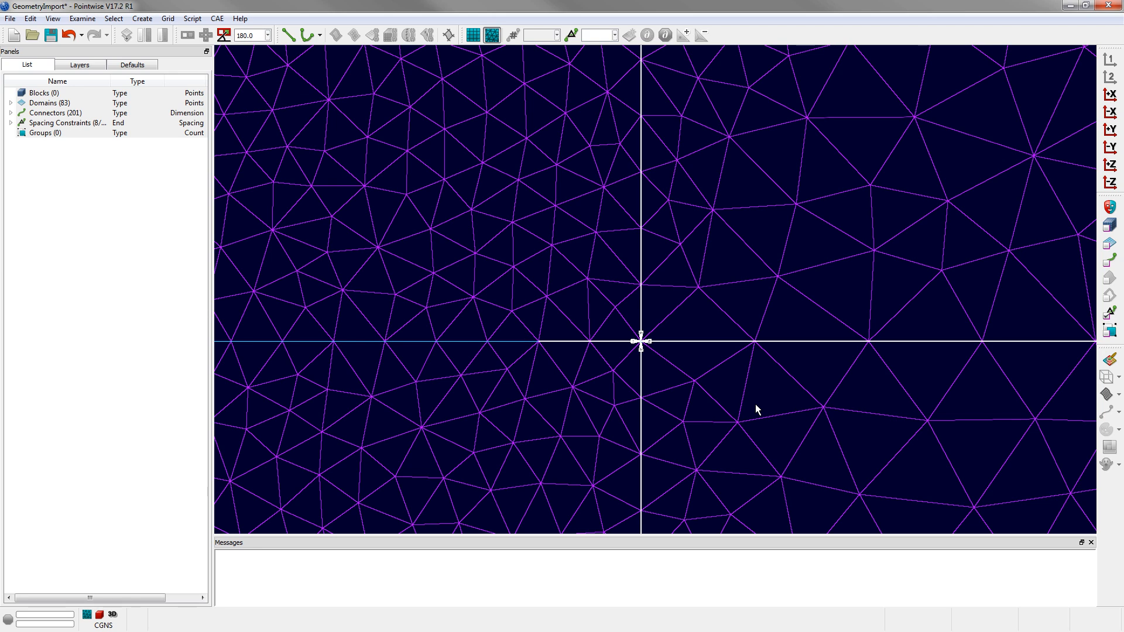
left_click(730, 342)
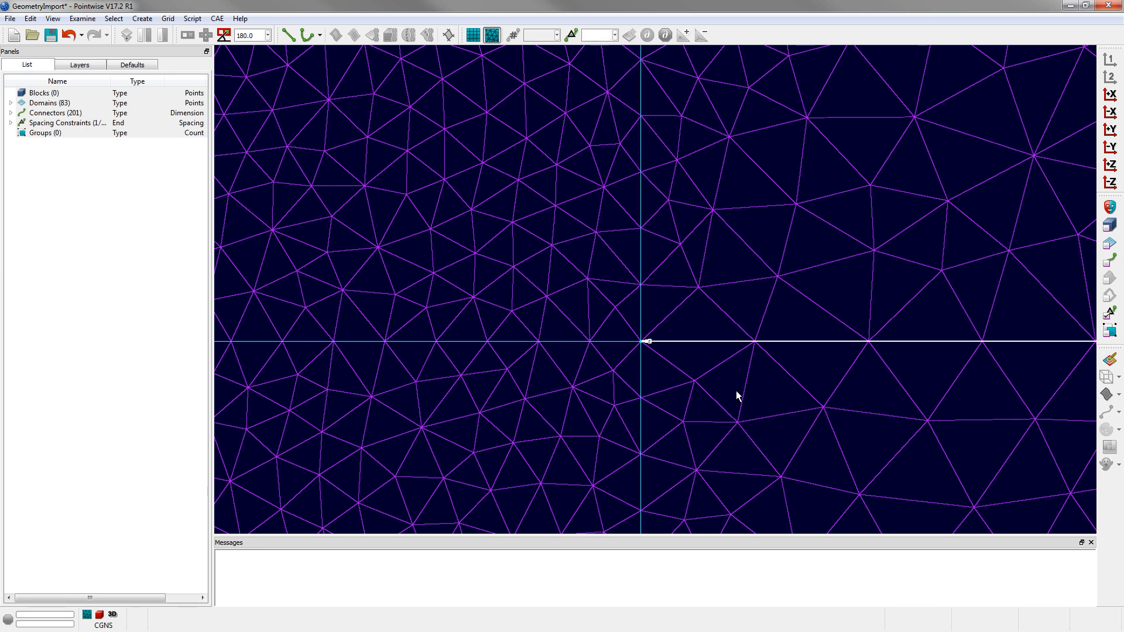
left_click(642, 320)
left_click(702, 305)
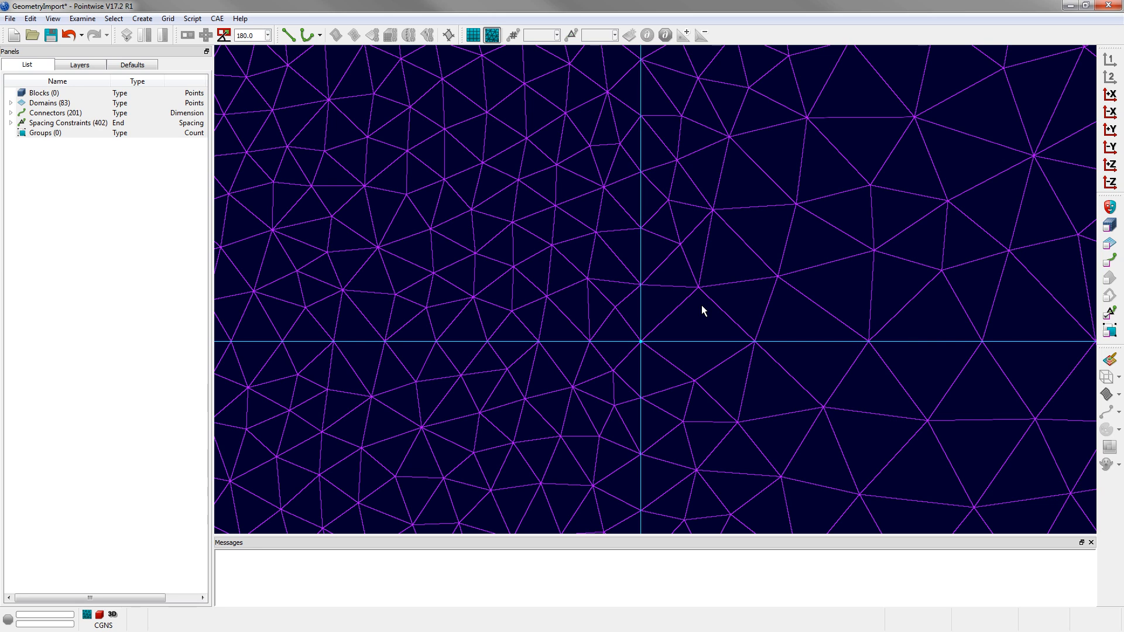
scroll(631, 396, "up", 2)
left_click_drag(617, 312, 680, 351)
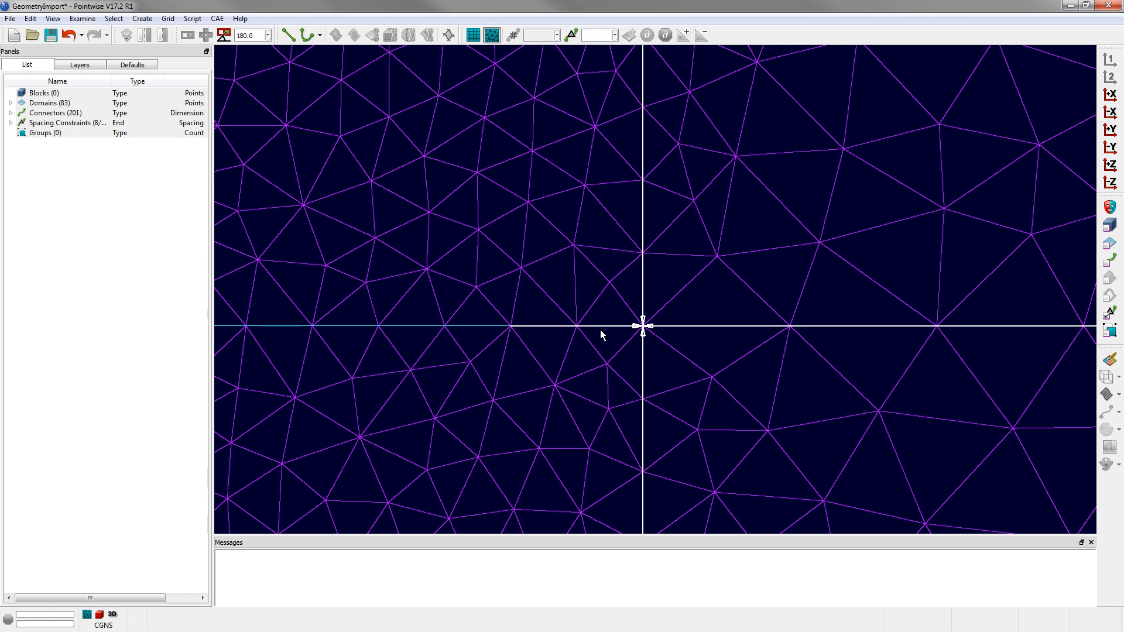
Step: Set the lengthwise connectors' end spacing to 1.0 at the fin roots, outside both groove edges and behind the nose tip
scroll(592, 237, "down", 5)
scroll(697, 345, "down", 5)
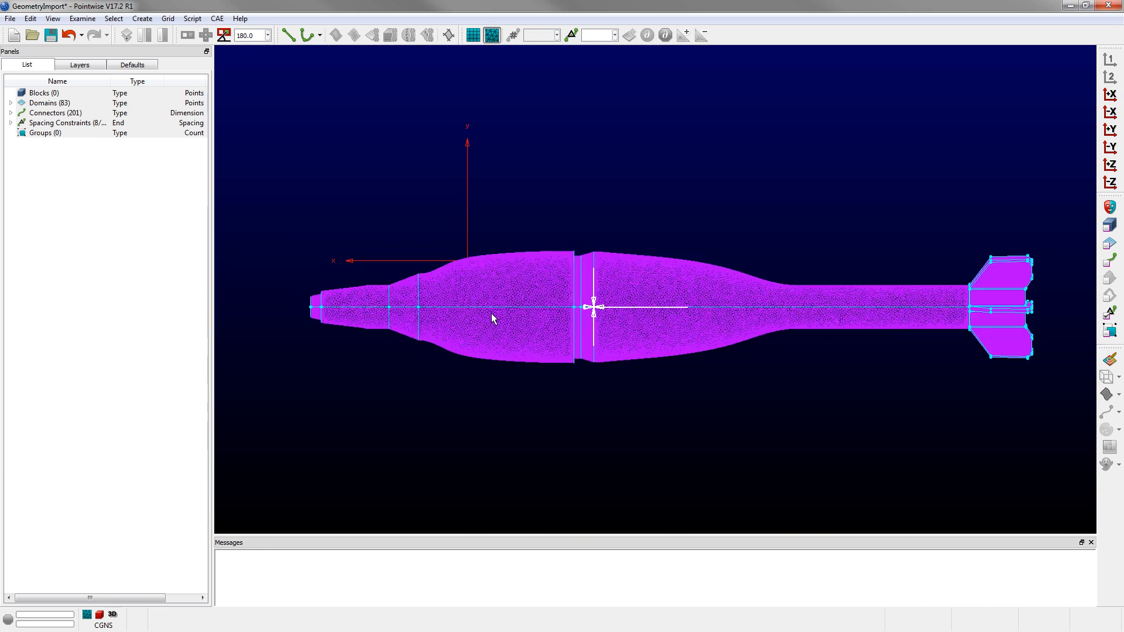
left_click_drag(957, 254, 954, 364)
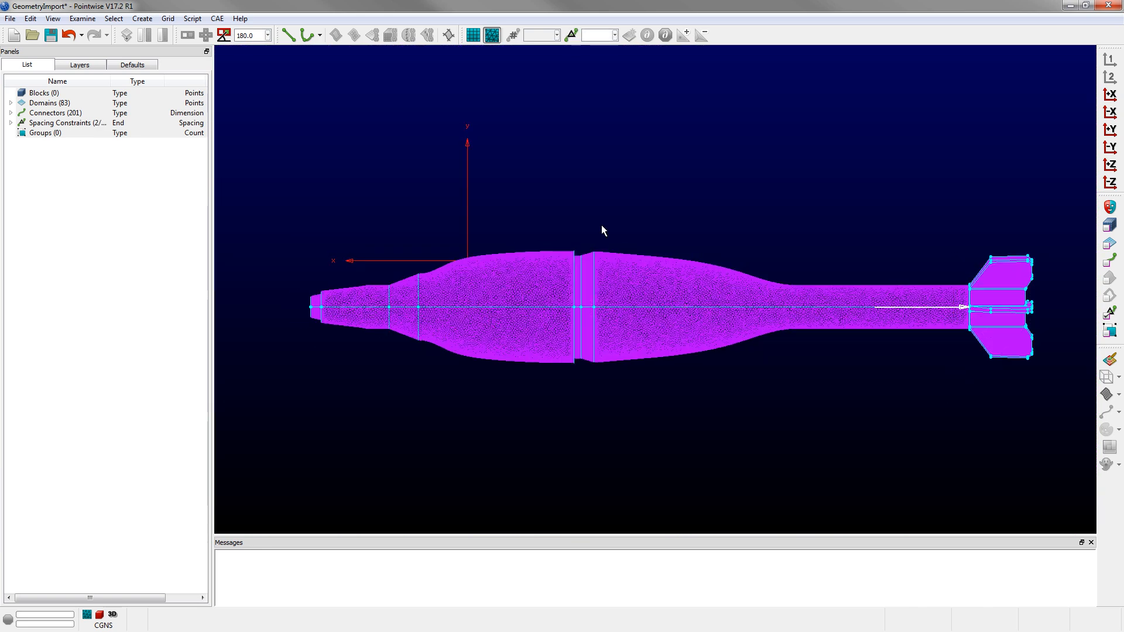
left_click_drag(602, 228, 617, 381)
left_click_drag(540, 226, 557, 398)
left_click_drag(329, 287, 336, 347)
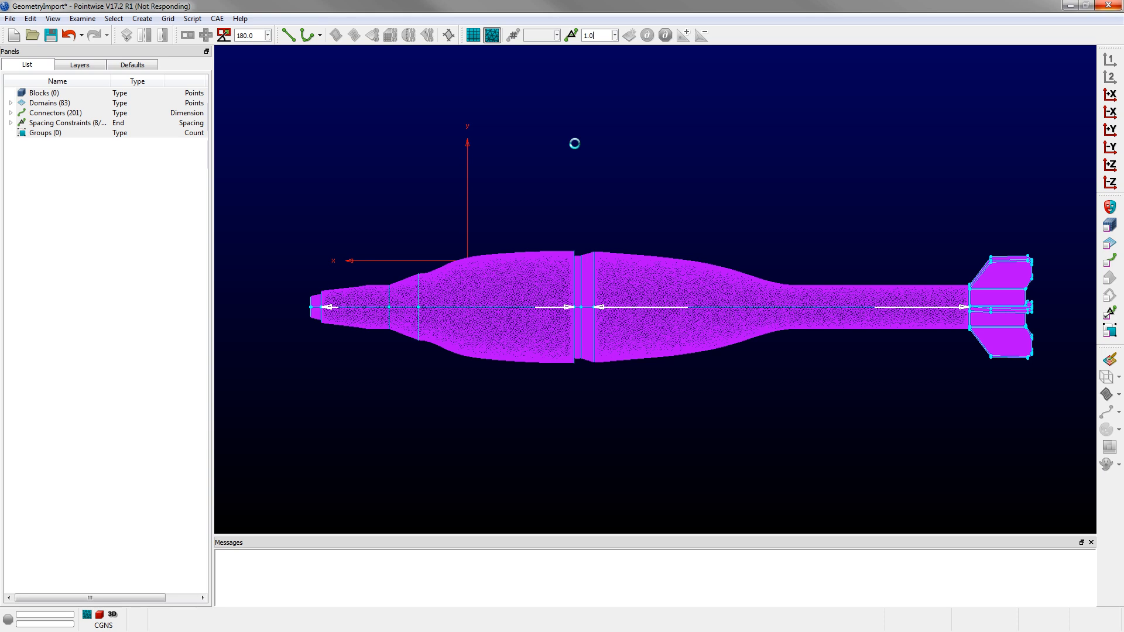
Step: Set the lengthwise connectors' end spacing to 2.0 on the outer sides of the short flared section behind the nose, and clear the selection
left_click_drag(449, 256, 439, 403)
left_click_drag(379, 355, 382, 355, "ctrl")
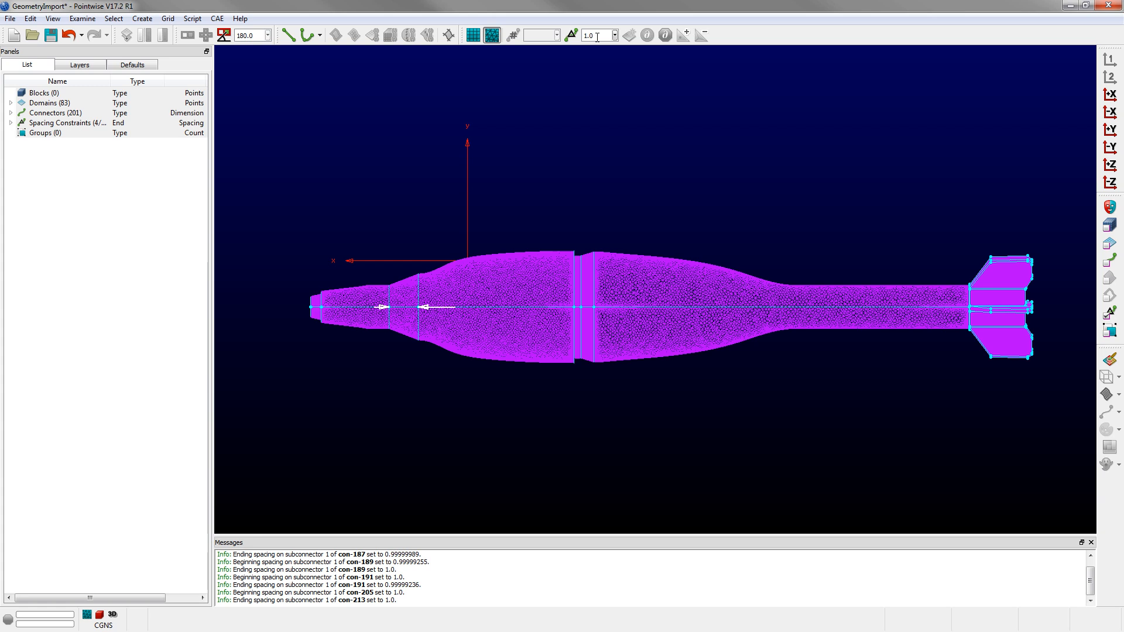
left_click_drag(597, 35, 573, 35)
type("2")
key("Return")
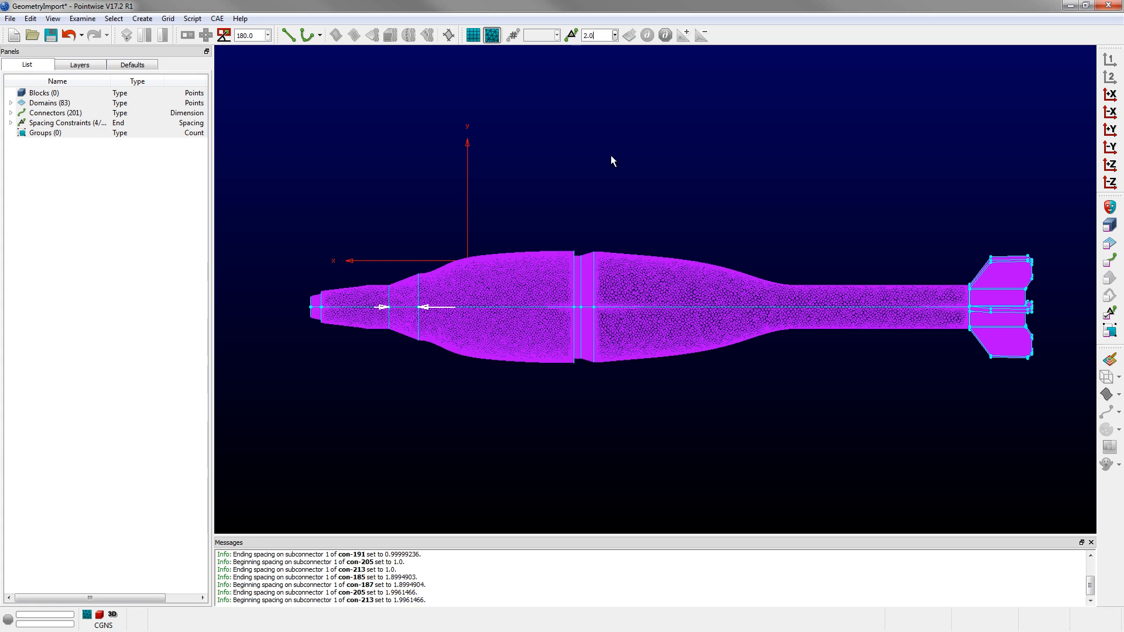
left_click(652, 207)
left_click(1109, 313)
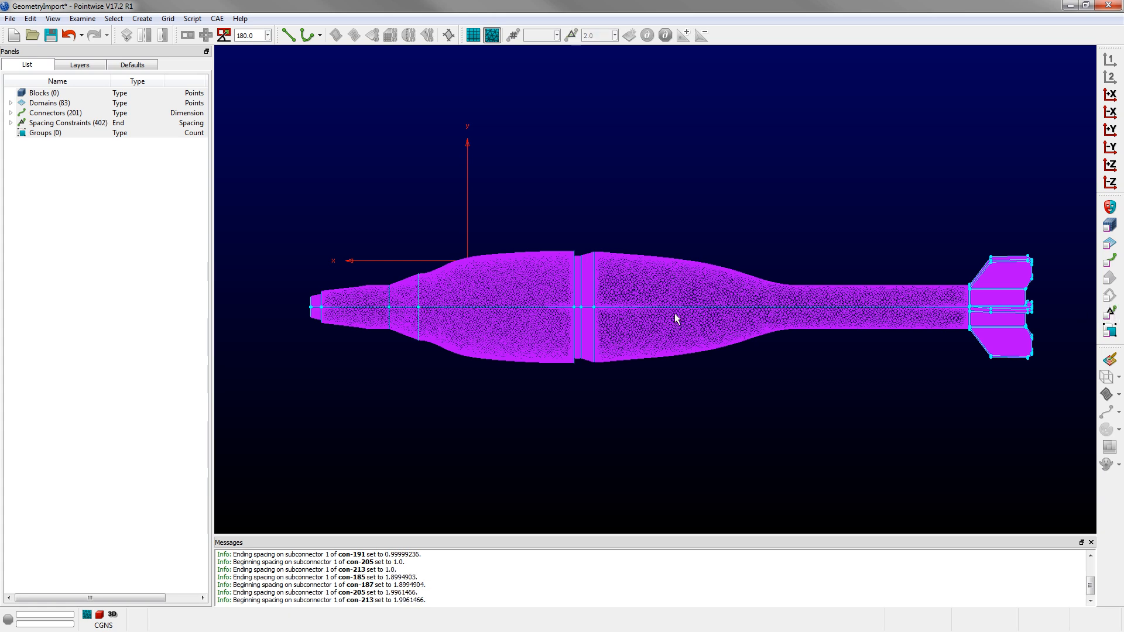
right_click_drag(677, 318, 828, 423)
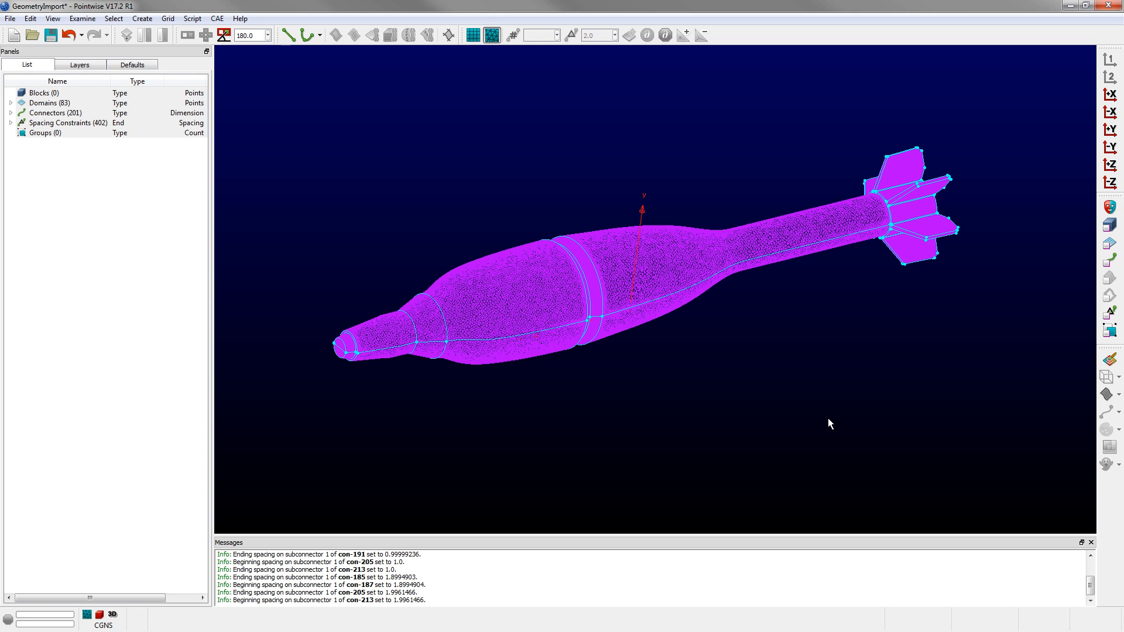
left_click(321, 37)
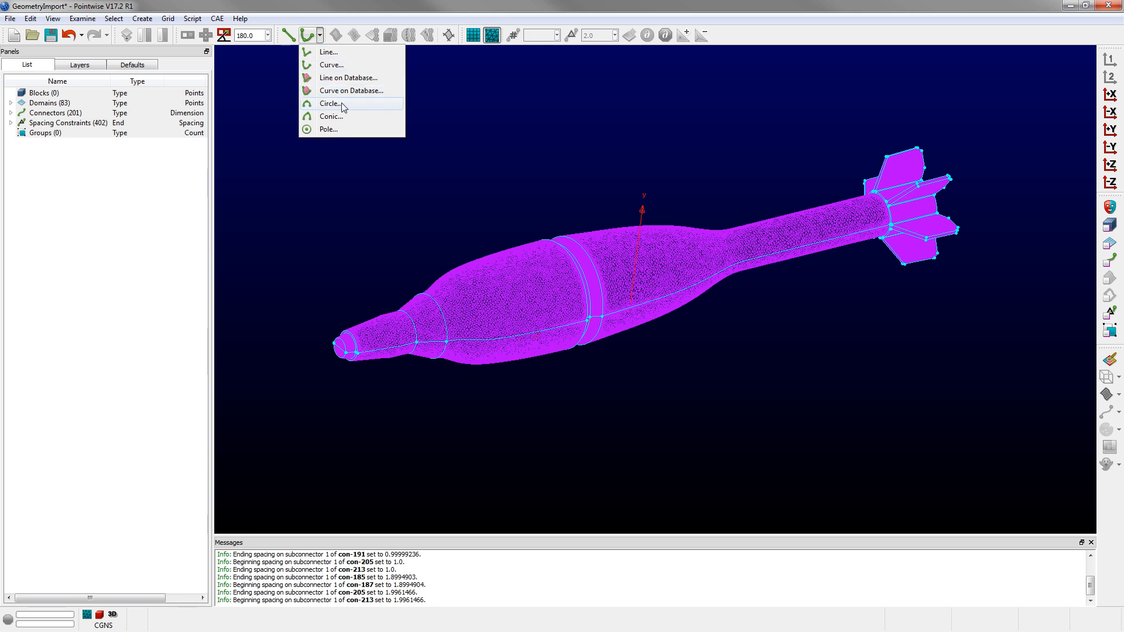
left_click(143, 19)
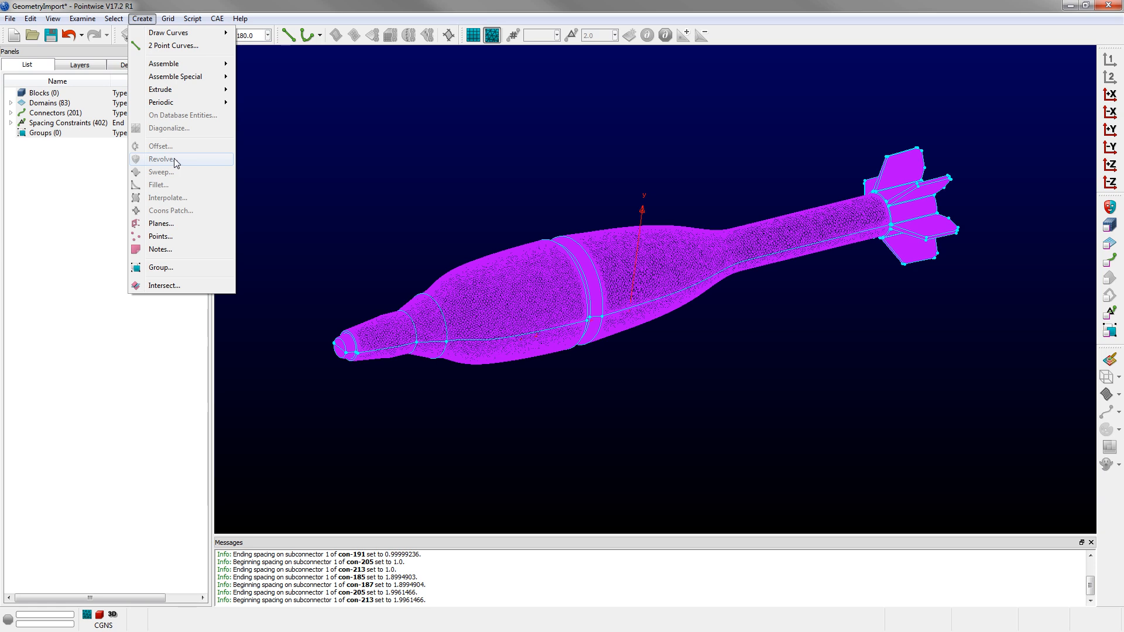
left_click(470, 173)
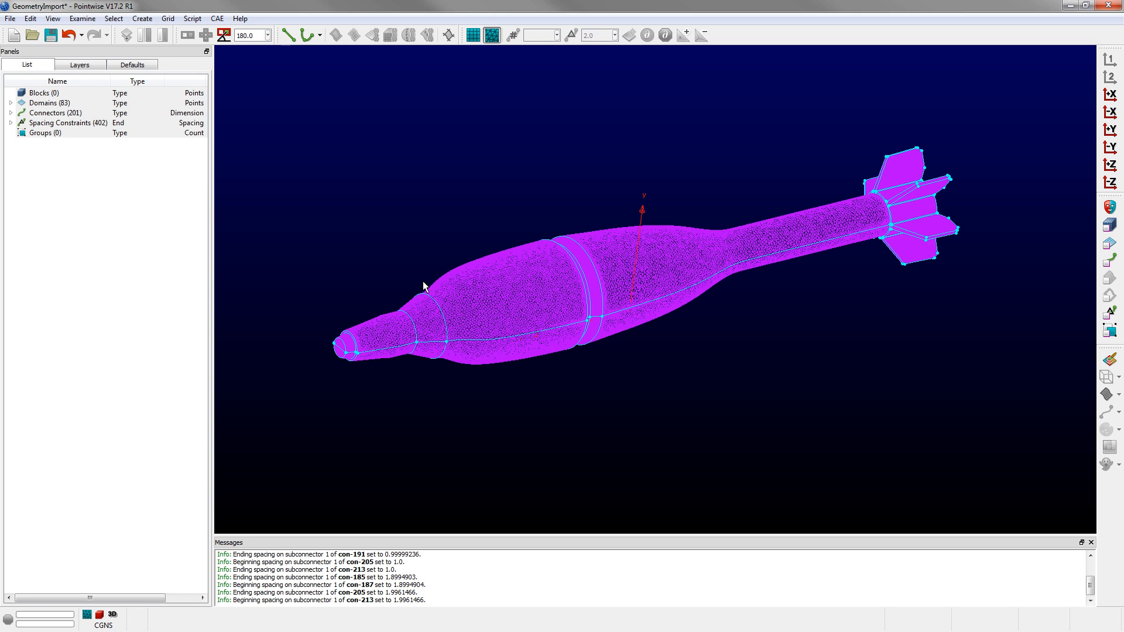
Step: Measure the overall body length between a point on the nose tip and a point on the tail's base
right_click(340, 349, "ctrl")
right_click_drag(800, 375, 527, 386, "ctrl")
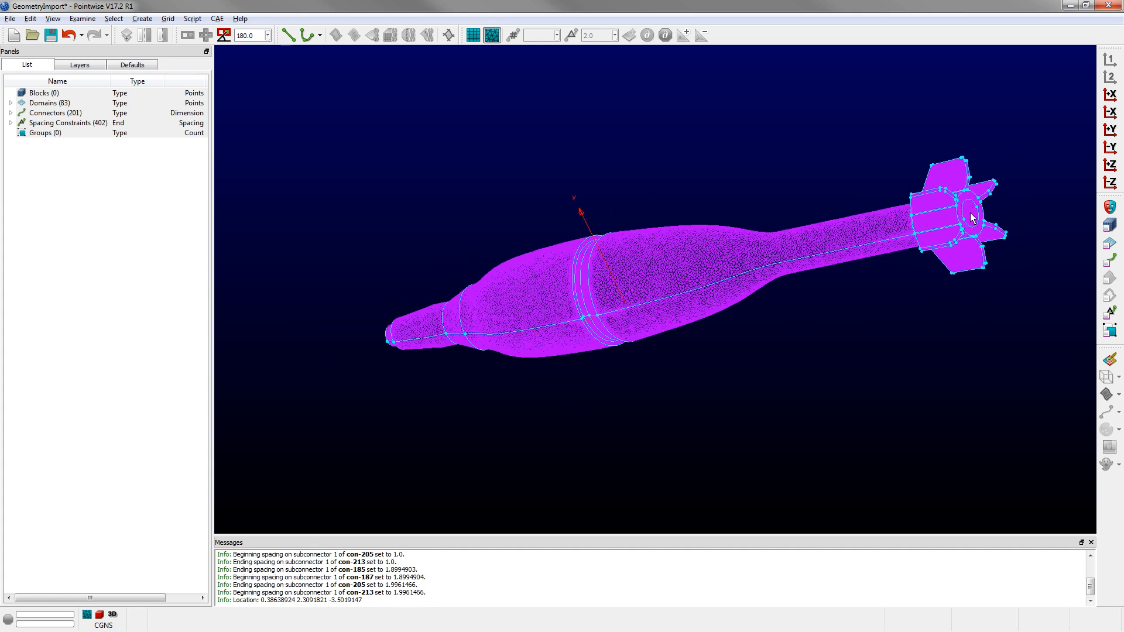
right_click(972, 213, "ctrl")
right_click(657, 391, "ctrl")
right_click_drag(655, 391, 812, 382)
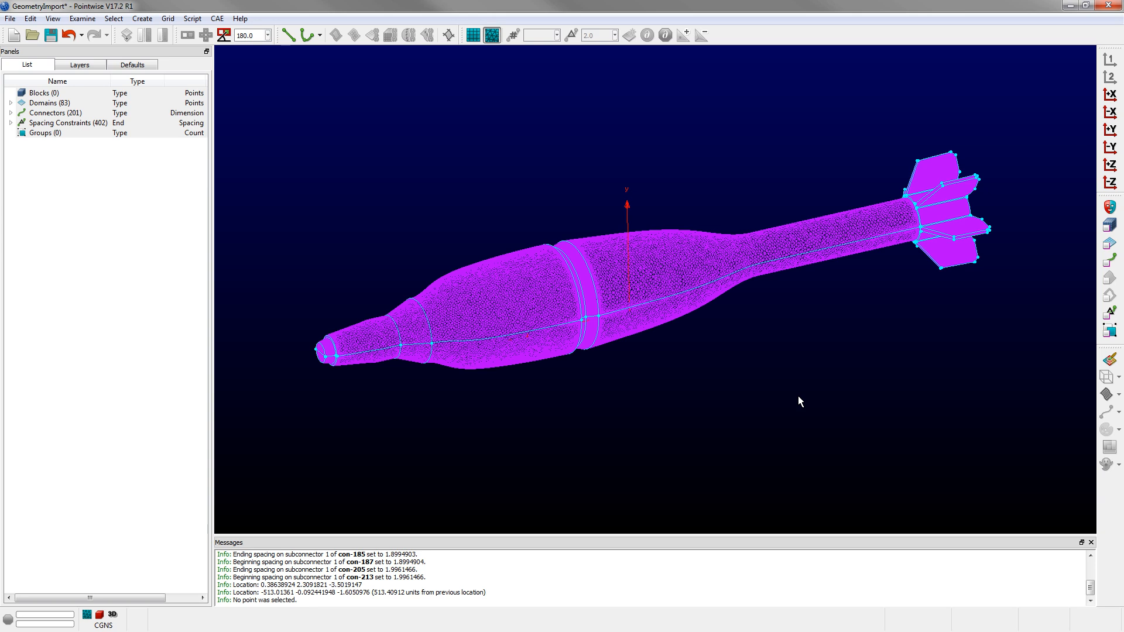
Step: Run the domainCenter.glf script on the projectile's surface domains to compute their center
scroll(799, 396, "down", 1)
scroll(835, 304, "up", 1)
scroll(835, 303, "down", 1)
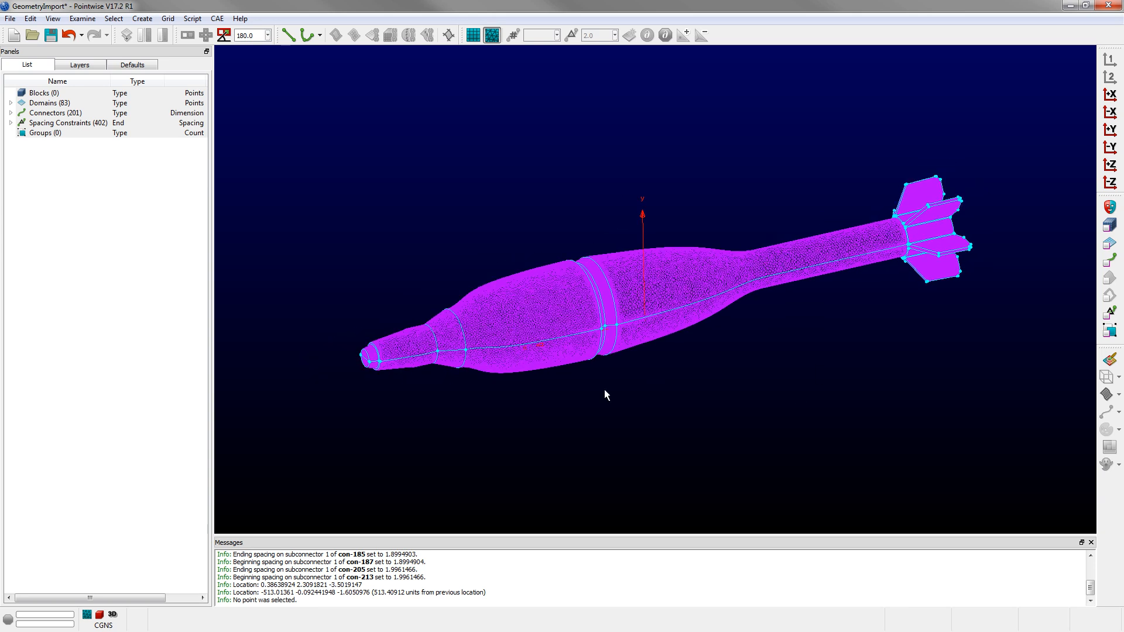
scroll(604, 389, "down", 1)
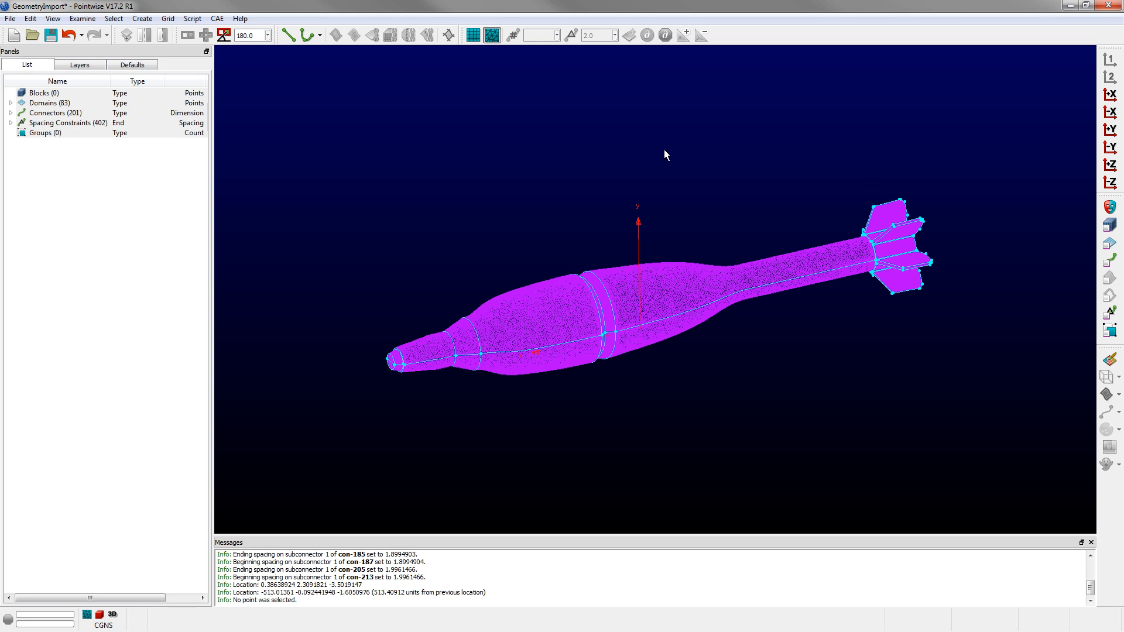
left_click(193, 18)
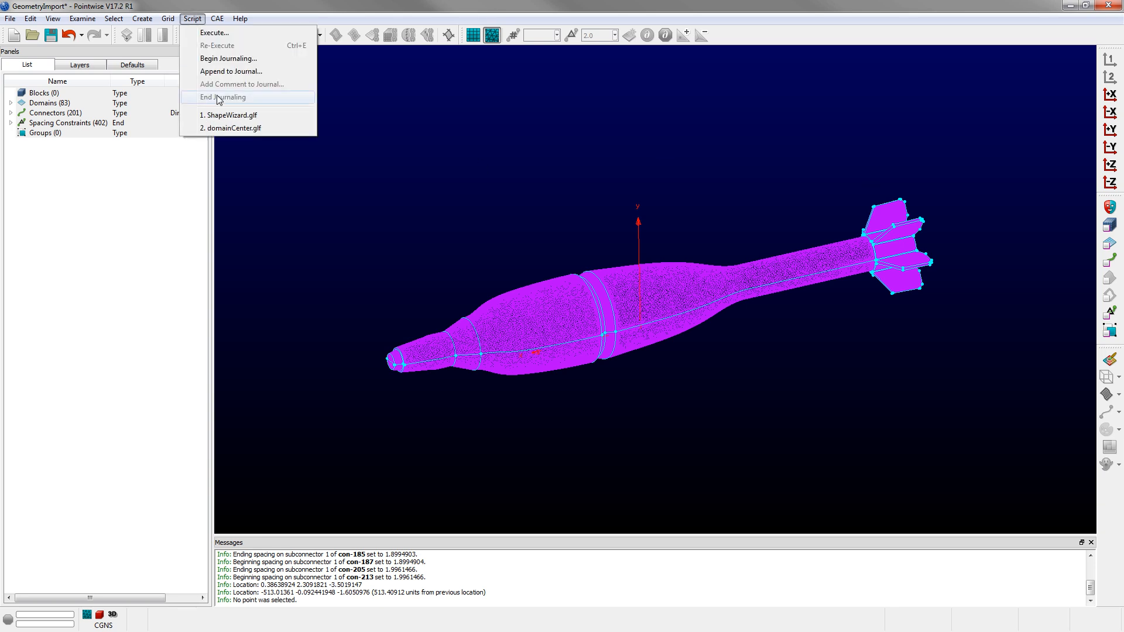
left_click(220, 130)
left_click_drag(309, 125, 973, 469)
left_click(81, 105)
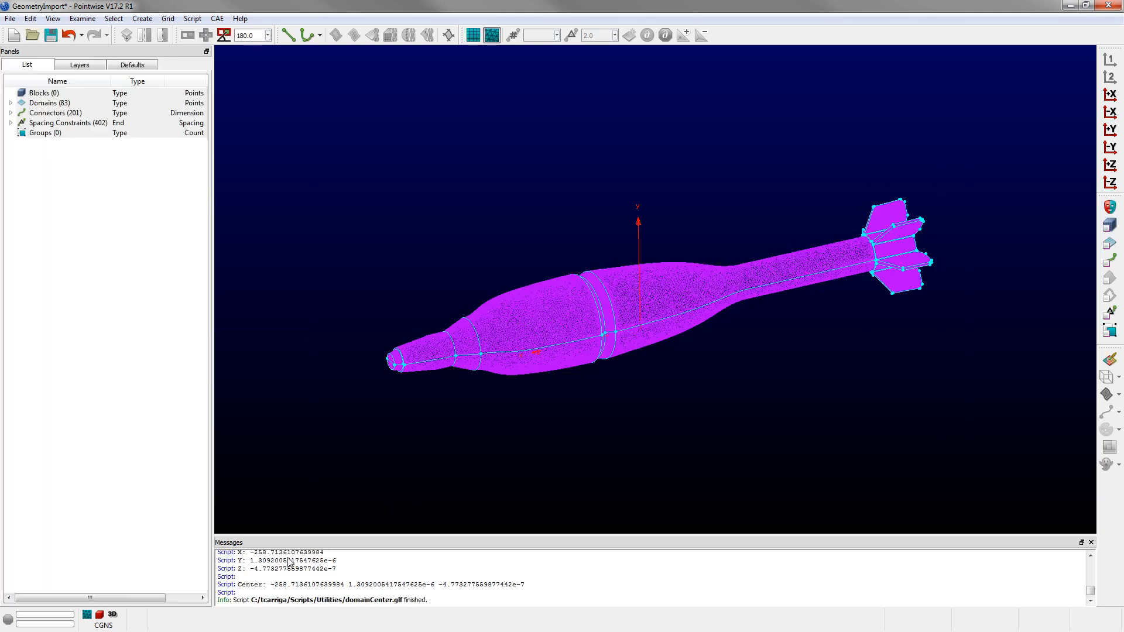
Step: Copy the center coordinates reported by the script from the message log
left_click_drag(271, 585, 529, 590)
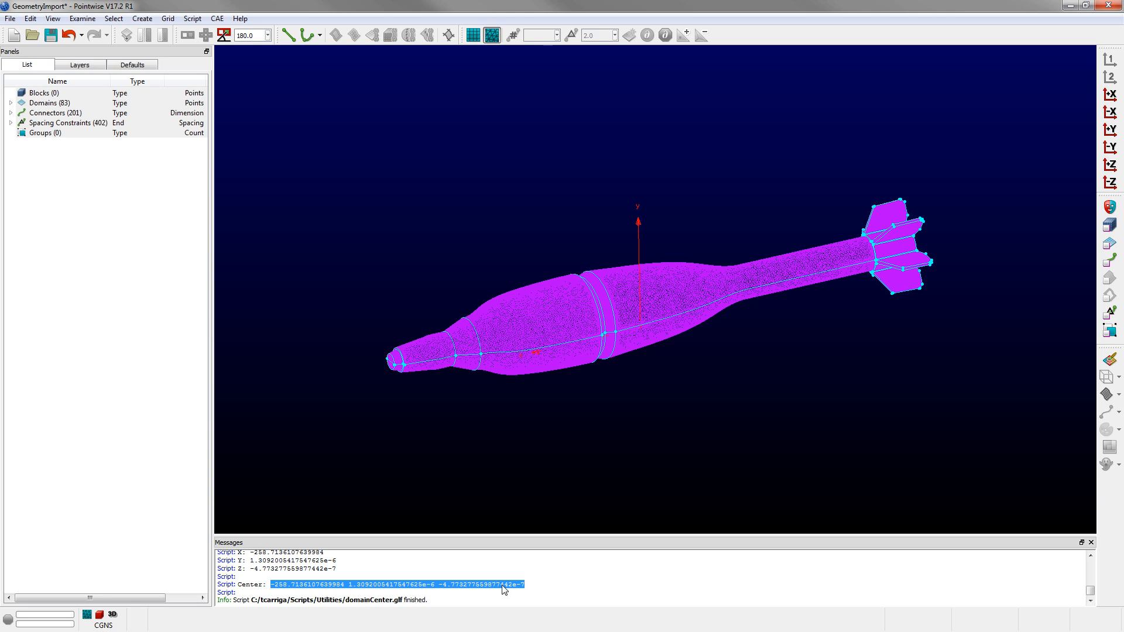
right_click(502, 586)
left_click(539, 534)
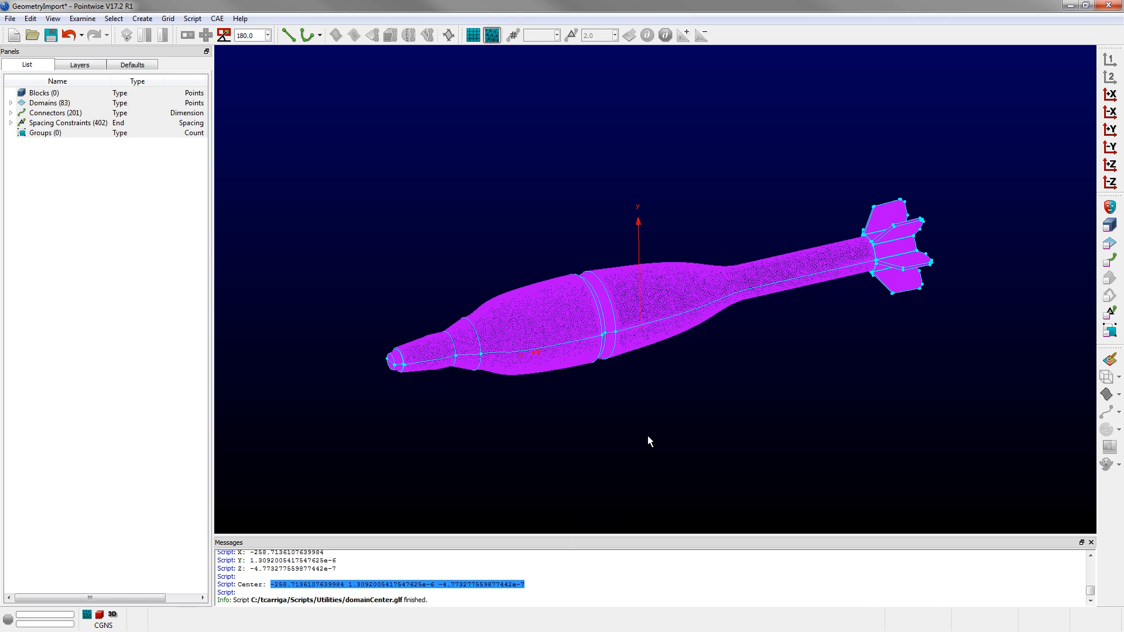
Step: Run the ShapeWizard.glf script and configure a full farfield sphere with both grid and database entities and an unstructured grid
left_click(193, 18)
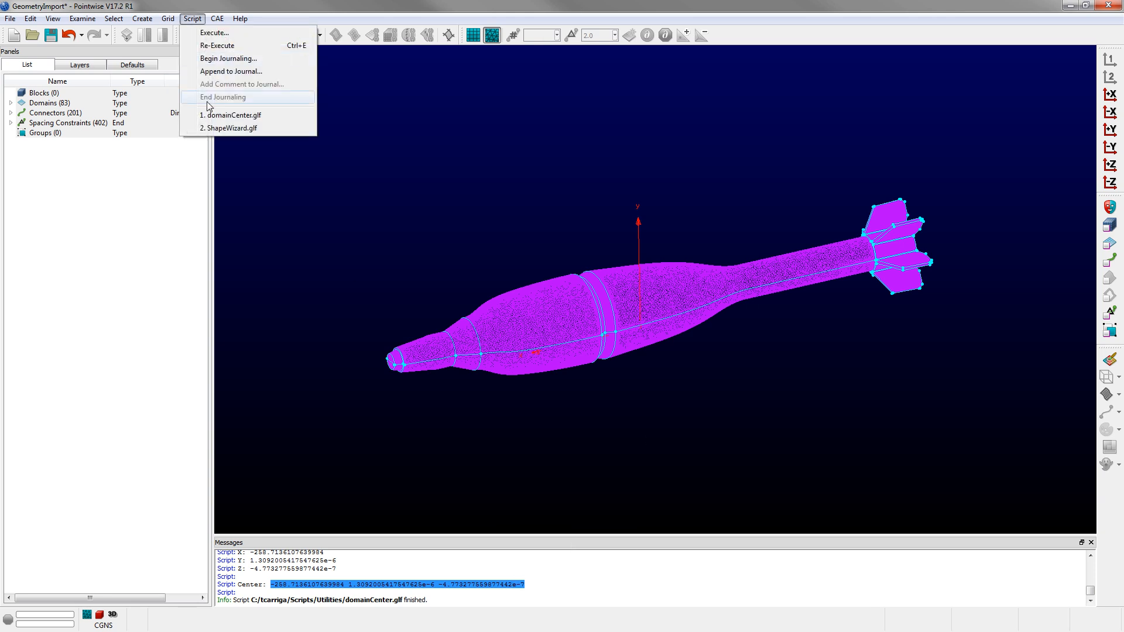
left_click(246, 130)
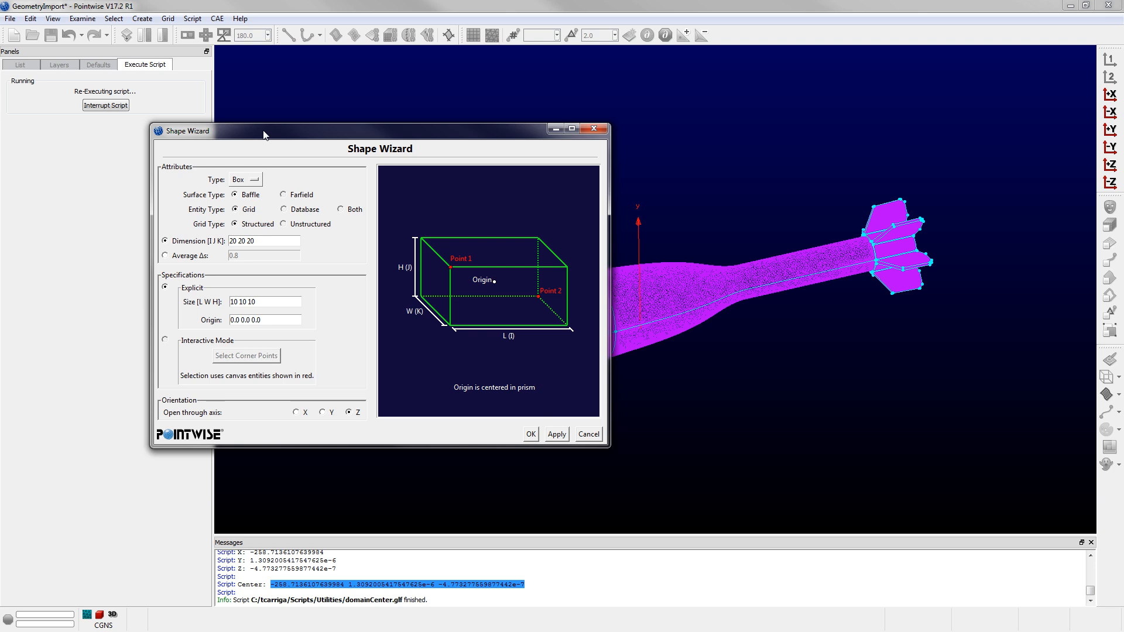
left_click_drag(295, 138, 253, 135)
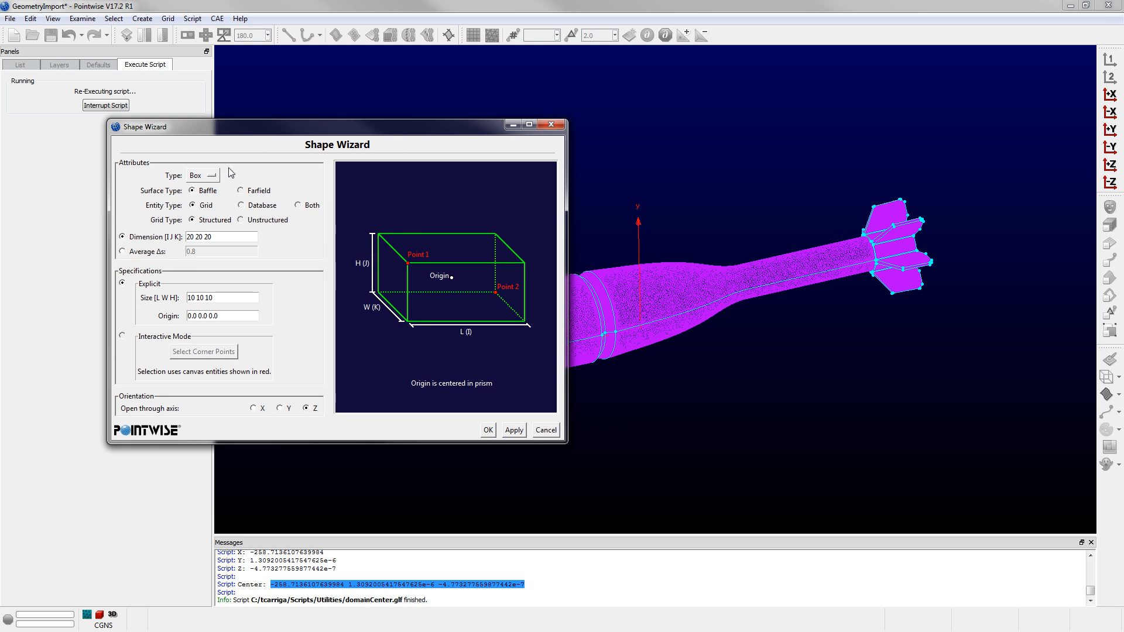
left_click(202, 177)
left_click(207, 201)
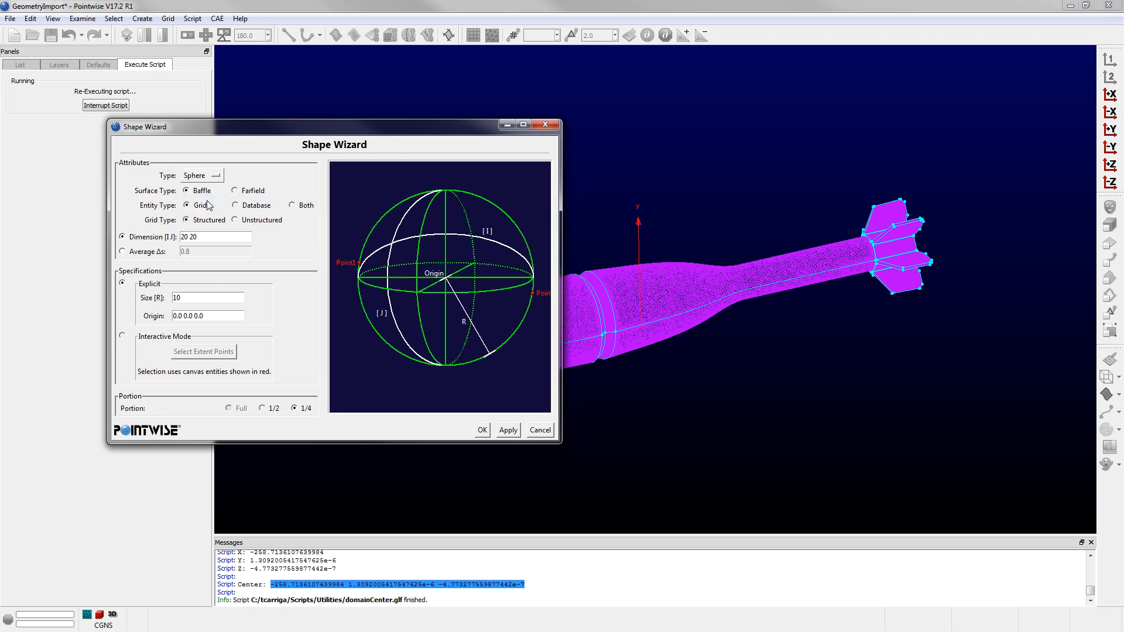
left_click(255, 192)
left_click(303, 210)
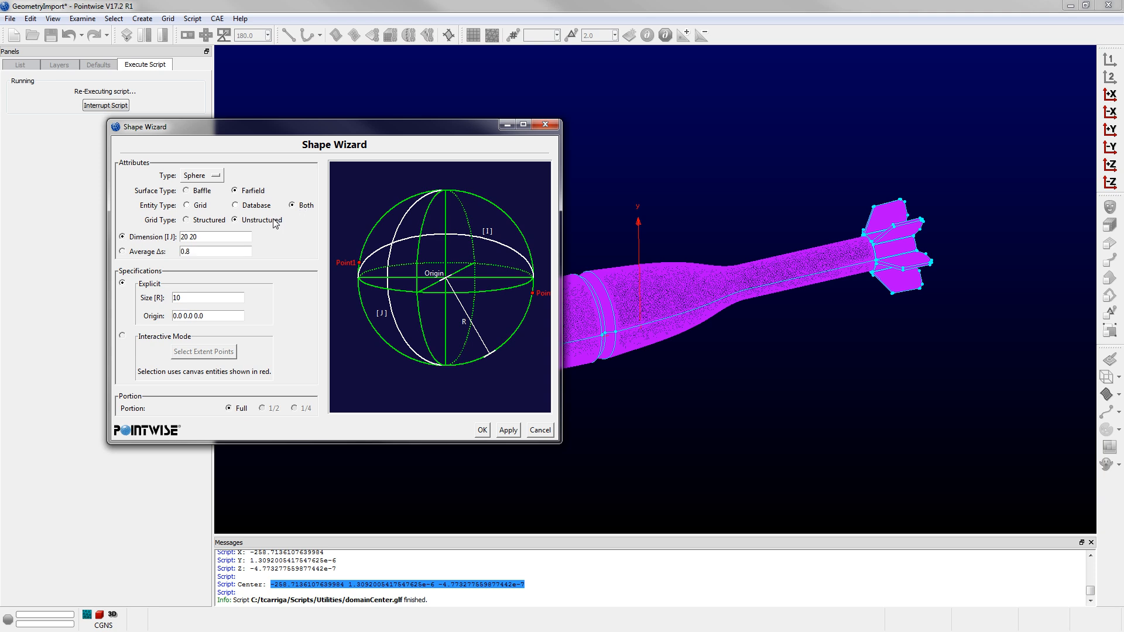
Step: Define the sphere's average point spacing and explicit size, use the copied center coordinates as its origin, and create it
left_click(157, 252)
double_click(209, 253)
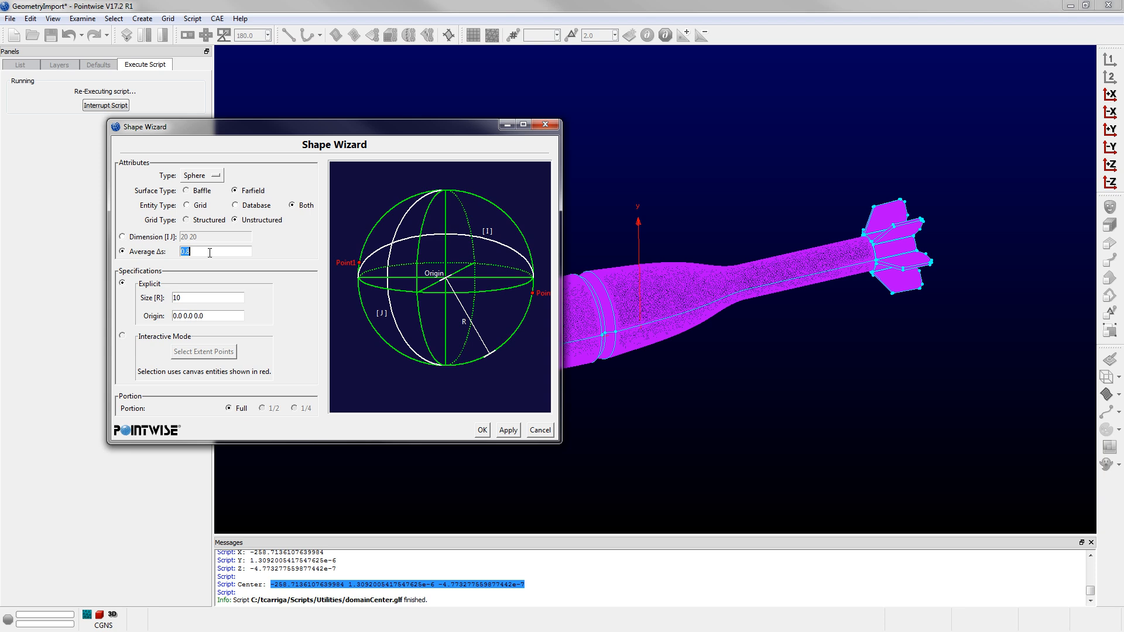
type("1000000")
key("Tab")
key("ctrl+v")
left_click(482, 430)
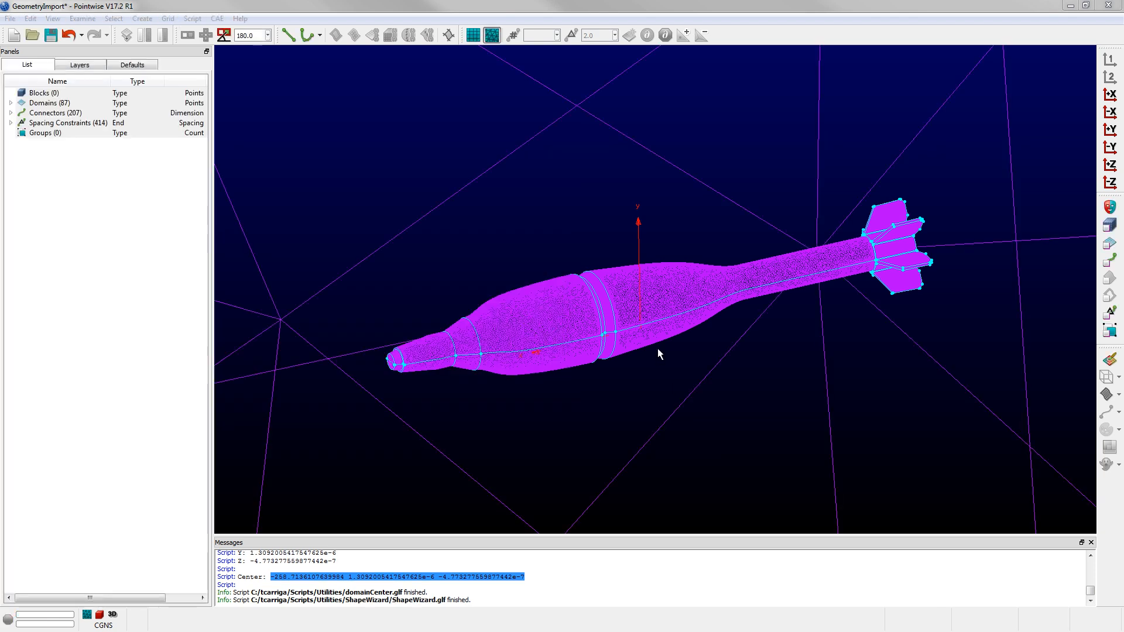
Step: Select all projectile and farfield sphere domains and assemble them into one unstructured block
scroll(662, 339, "down", 10)
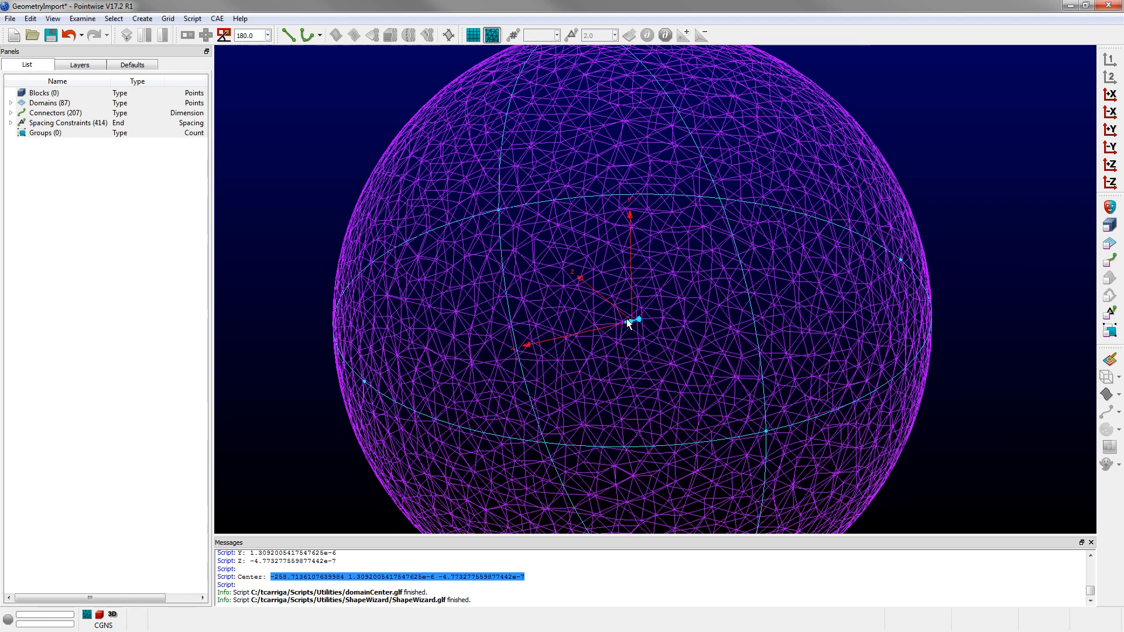
right_click_drag(685, 314, 676, 312, "ctrl")
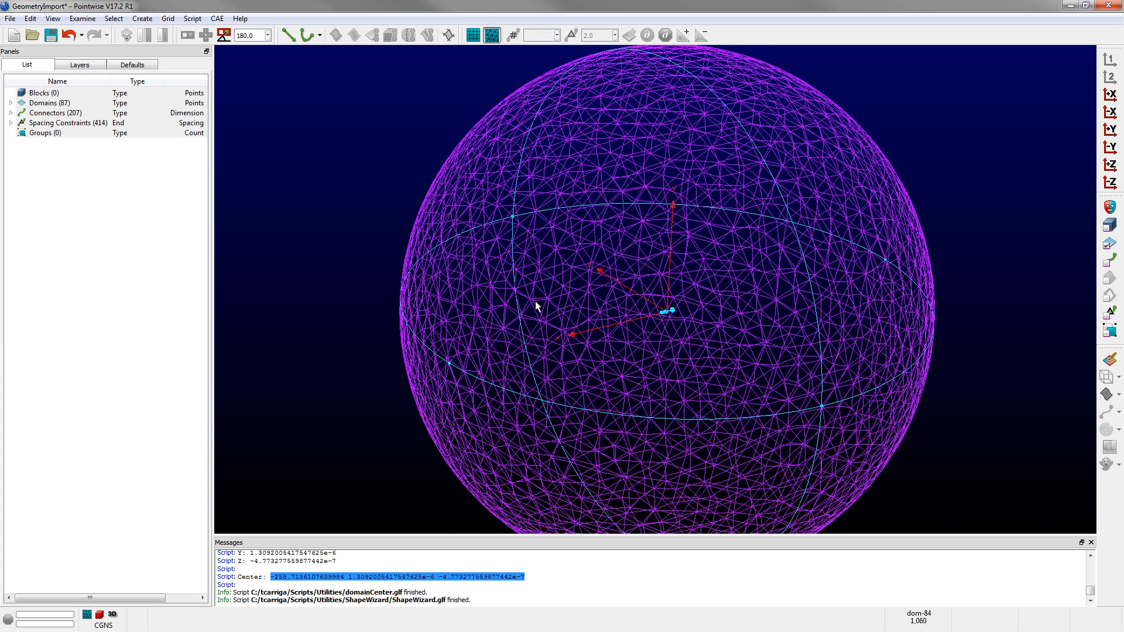
scroll(785, 326, "down", 2)
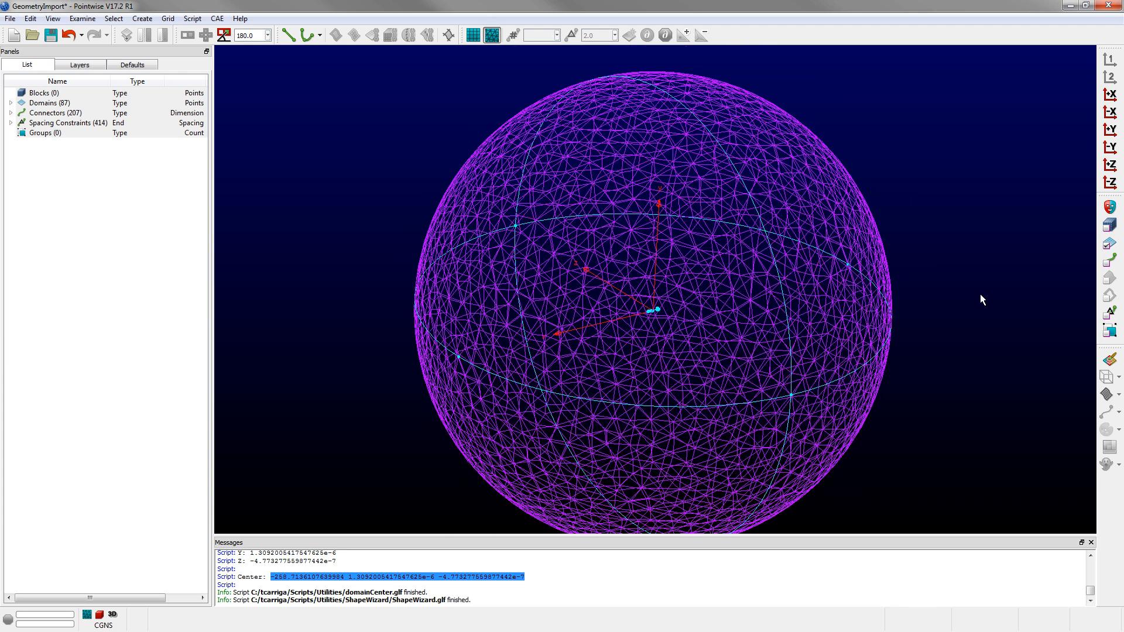
key("ctrl+a")
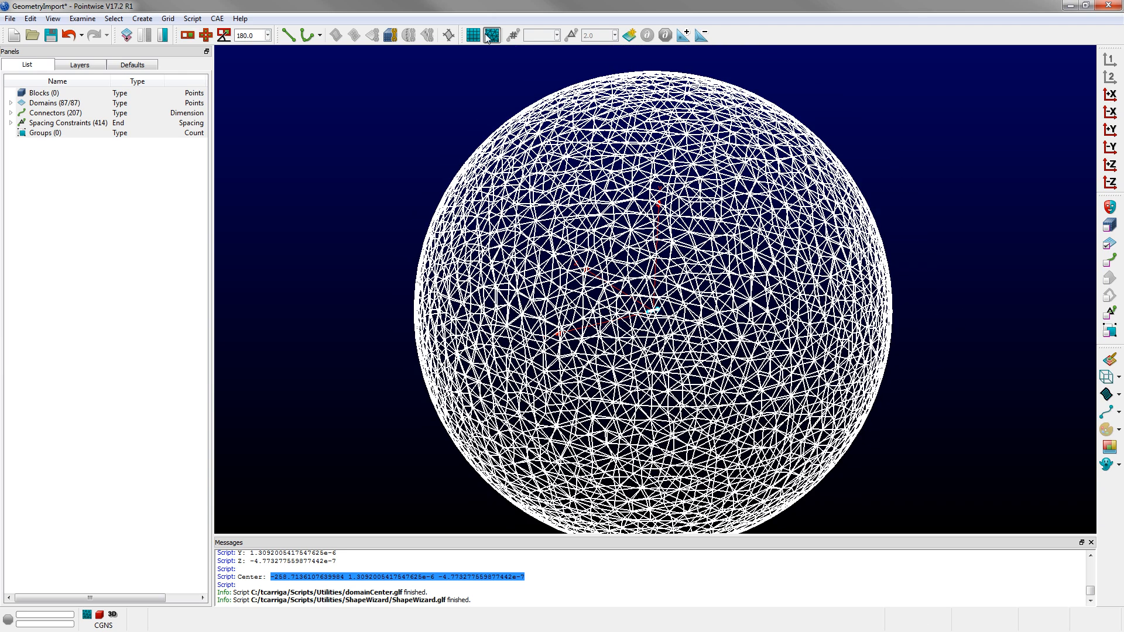
left_click(390, 36)
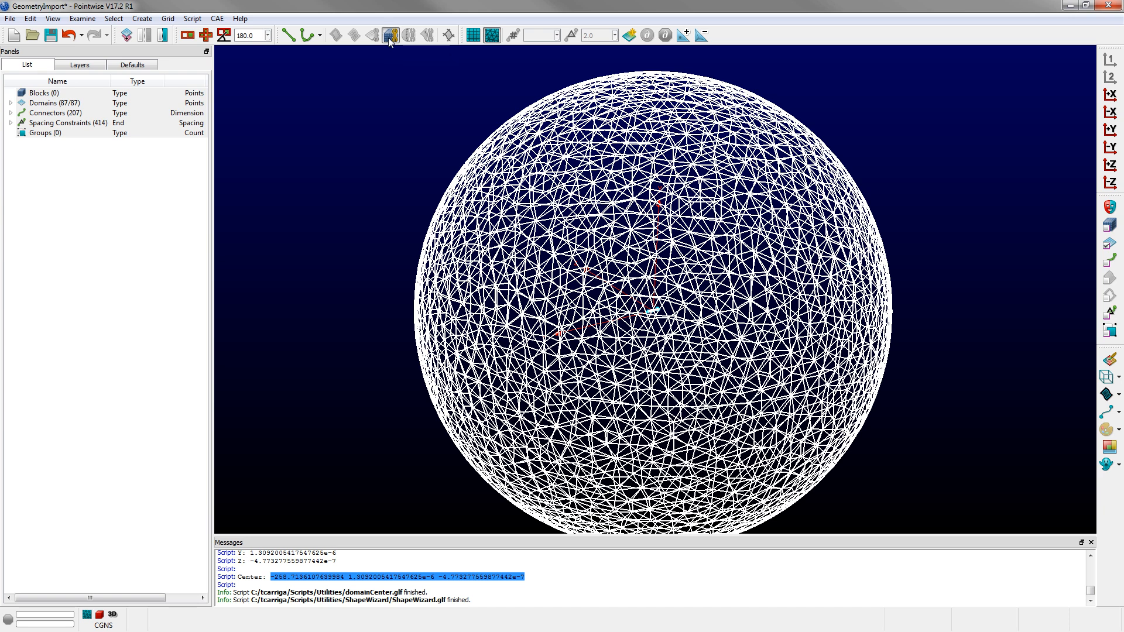
left_click(322, 176)
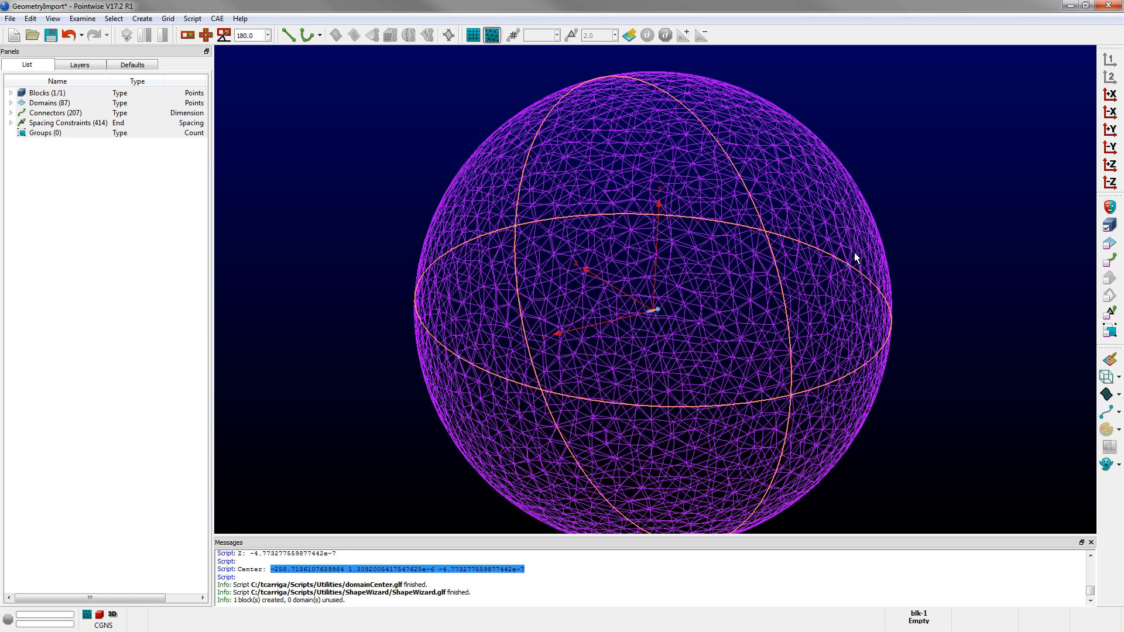
Step: Set the new block's T-Rex maximum layers to 50, full layers to 1 and growth rate to 1.2
left_click(455, 311)
left_click(168, 19)
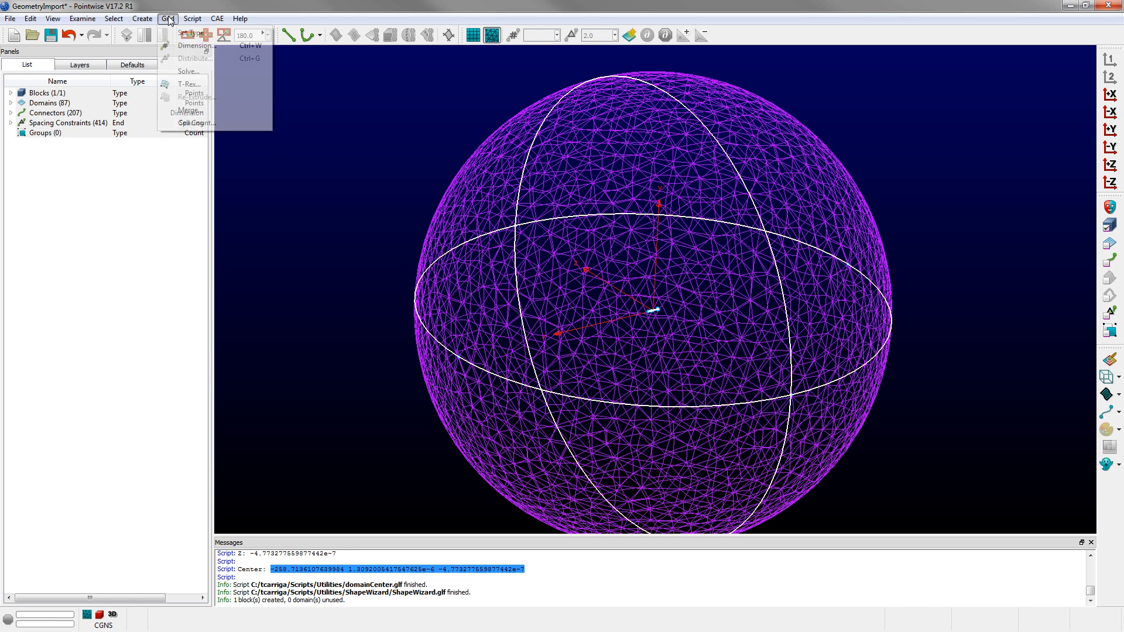
left_click(191, 85)
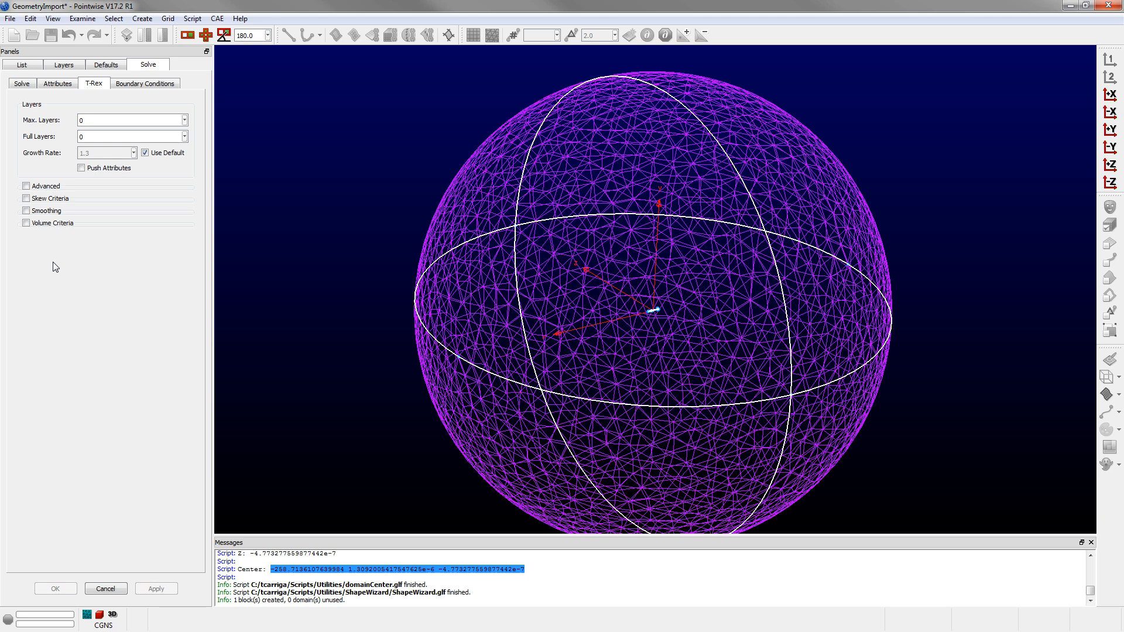
double_click(94, 120)
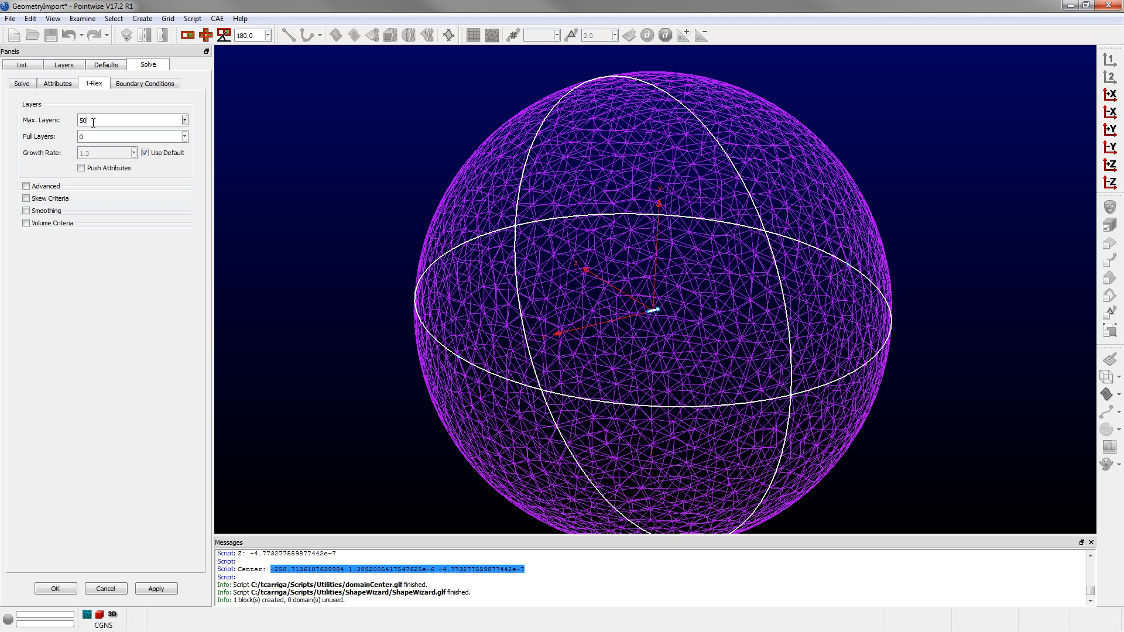
double_click(98, 139)
type("1")
left_click(145, 153)
left_click_drag(89, 153, 70, 153)
type("1.2")
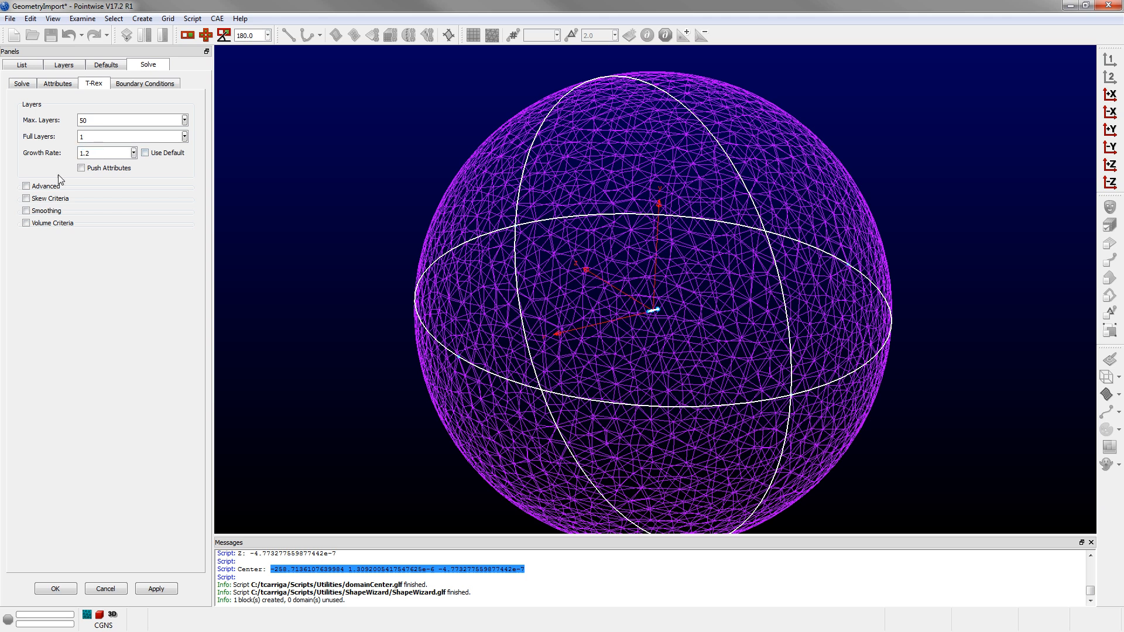
Step: Set the T-Rex collision buffer to 2.0 and the maximum angle skew criterion to 160
left_click(43, 186)
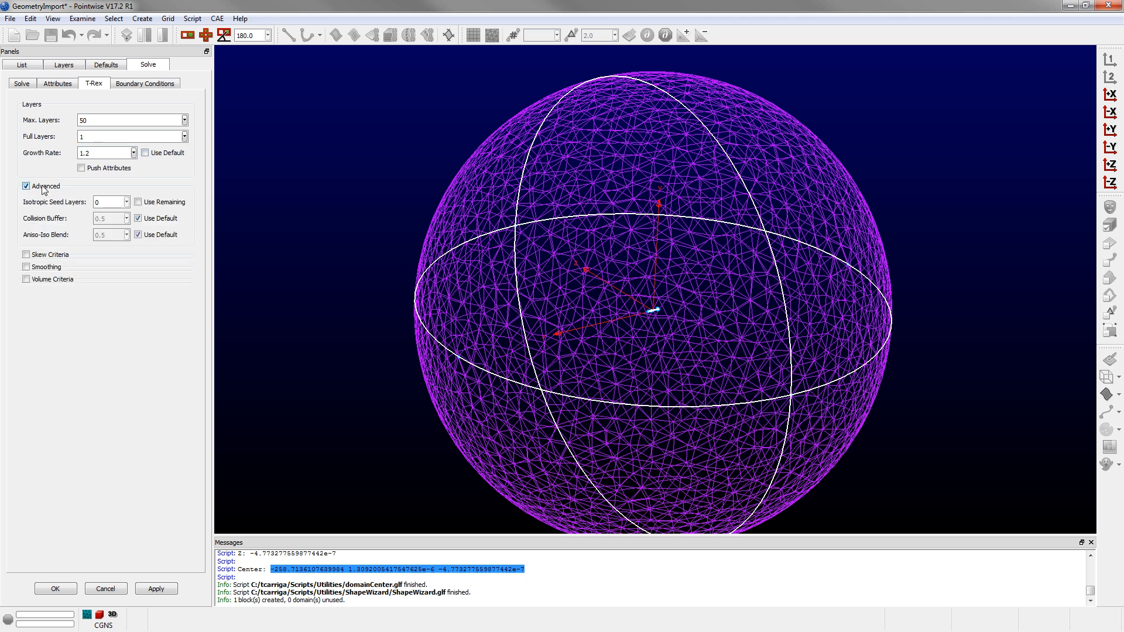
left_click(138, 219)
left_click_drag(112, 218, 61, 217)
type("2.0")
left_click(59, 260)
left_click(145, 287)
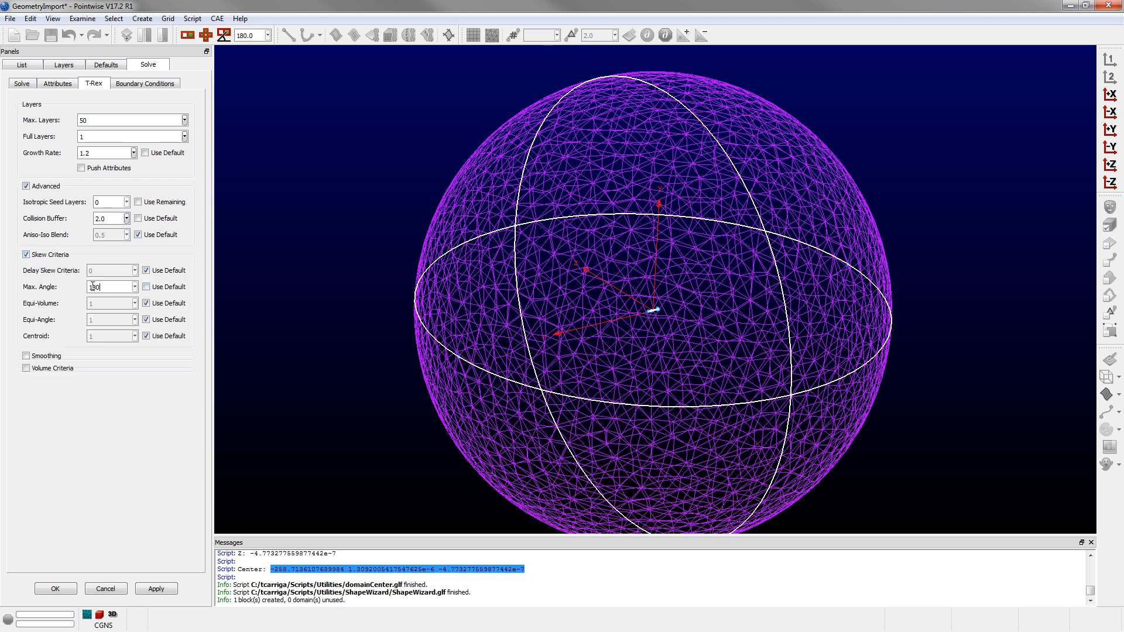
double_click(93, 287)
type("160")
Step: Create a T-Rex boundary condition named mortar with type Wall and a Δs of 0.002
left_click(138, 83)
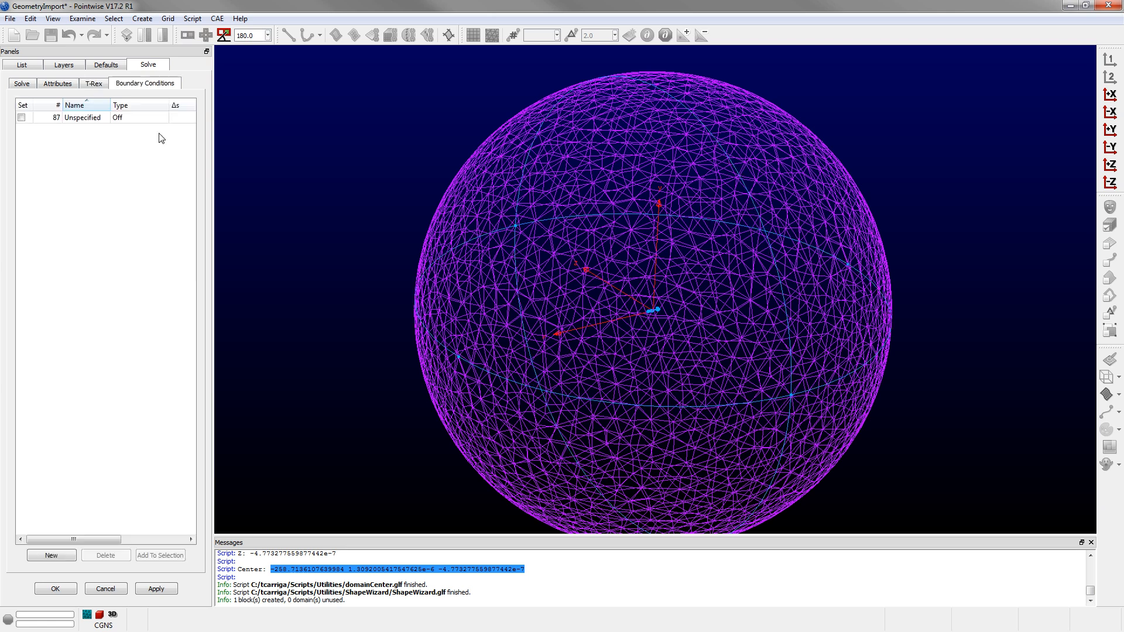
left_click(53, 555)
left_click(85, 132)
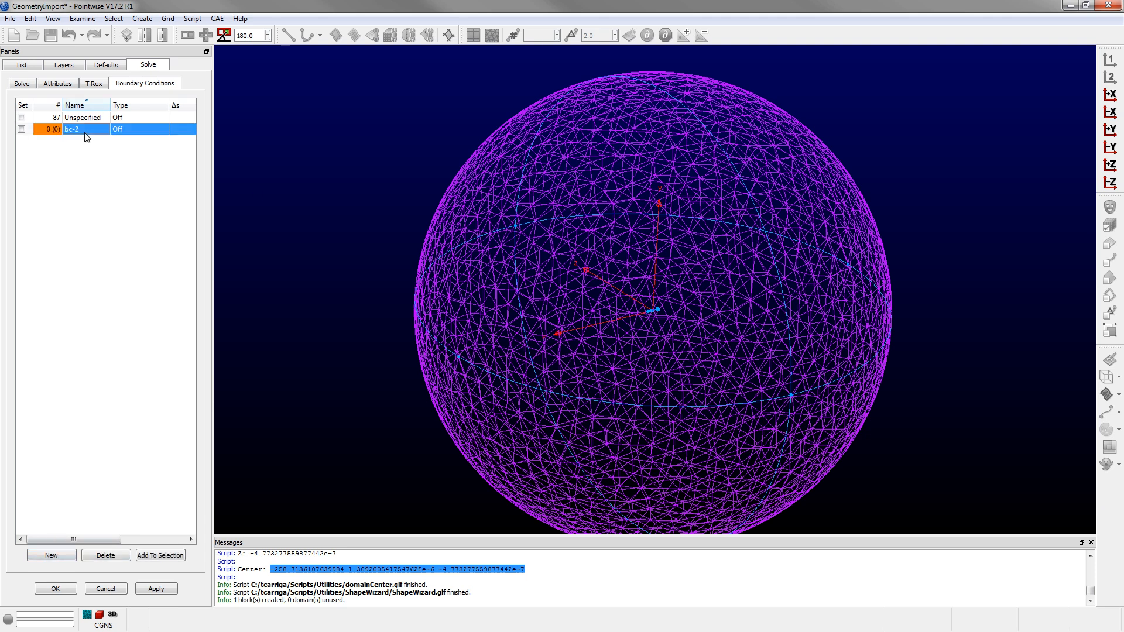
double_click(85, 130)
type("mortar")
key("Return")
left_click(125, 131)
left_click(129, 145)
double_click(183, 132)
type("0.002")
key("Return")
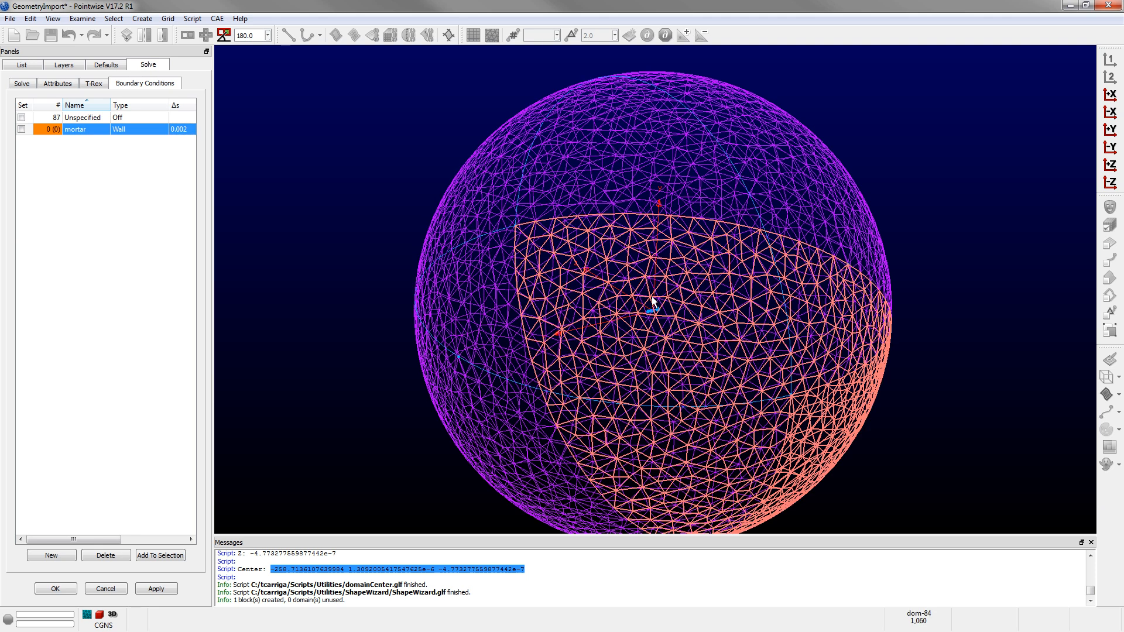
Step: Select all domains on the projectile body and assign them to the mortar boundary condition
scroll(645, 354, "up", 10)
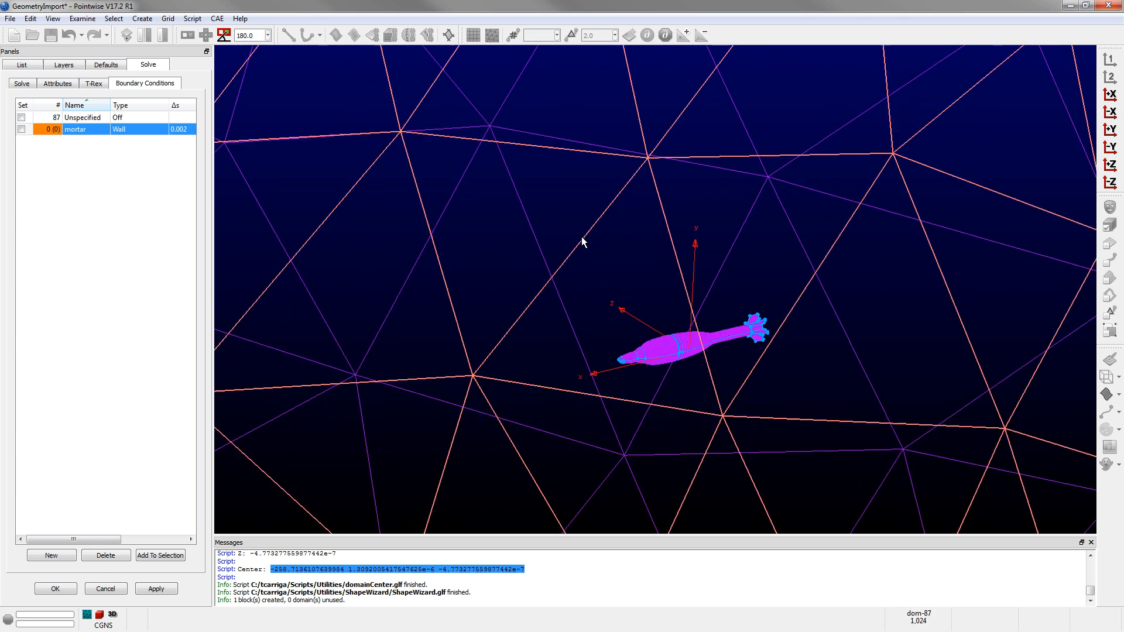
left_click_drag(579, 239, 807, 436)
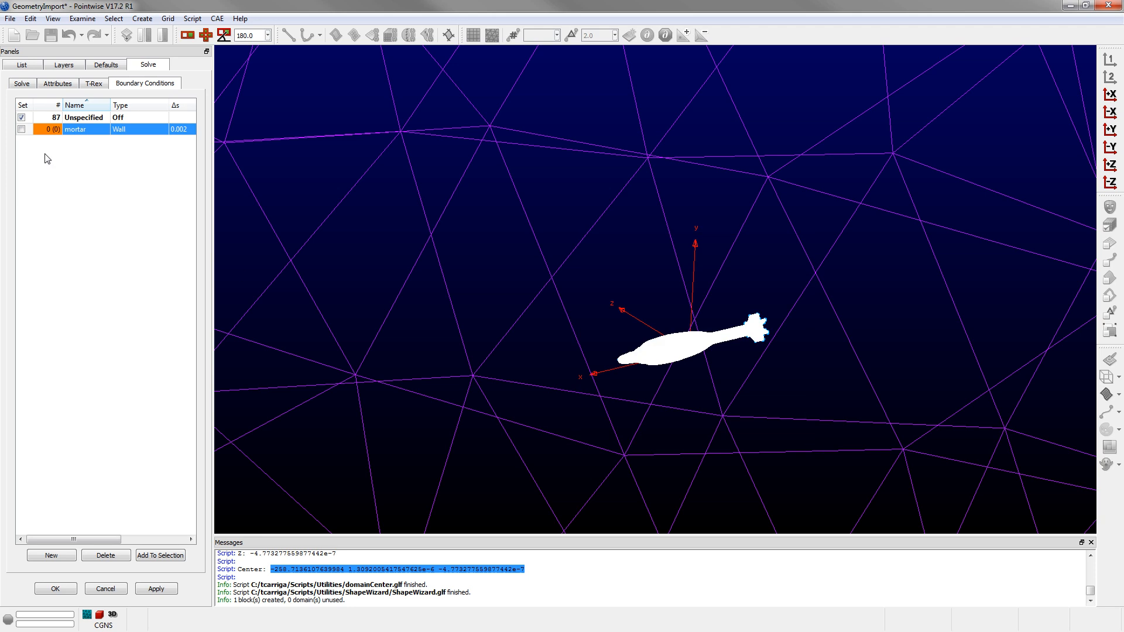
left_click(21, 129)
left_click(48, 252)
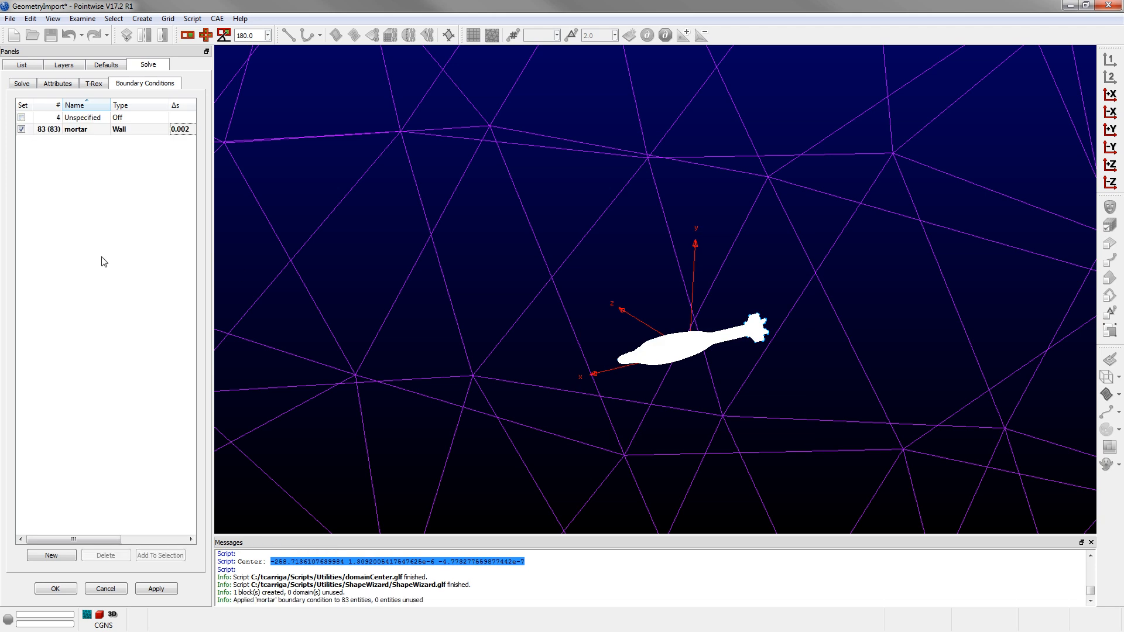
Step: Set the block's tetrahedral boundary decay to 0.85 and initialize the volume mesh
scroll(577, 234, "down", 8)
left_click(62, 83)
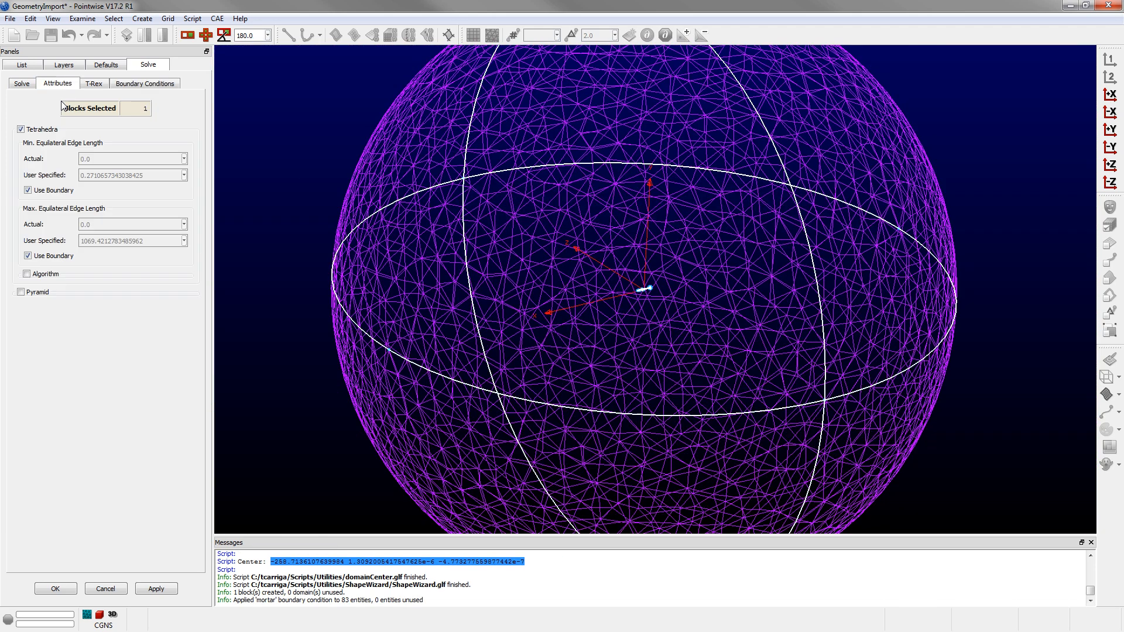
left_click(26, 274)
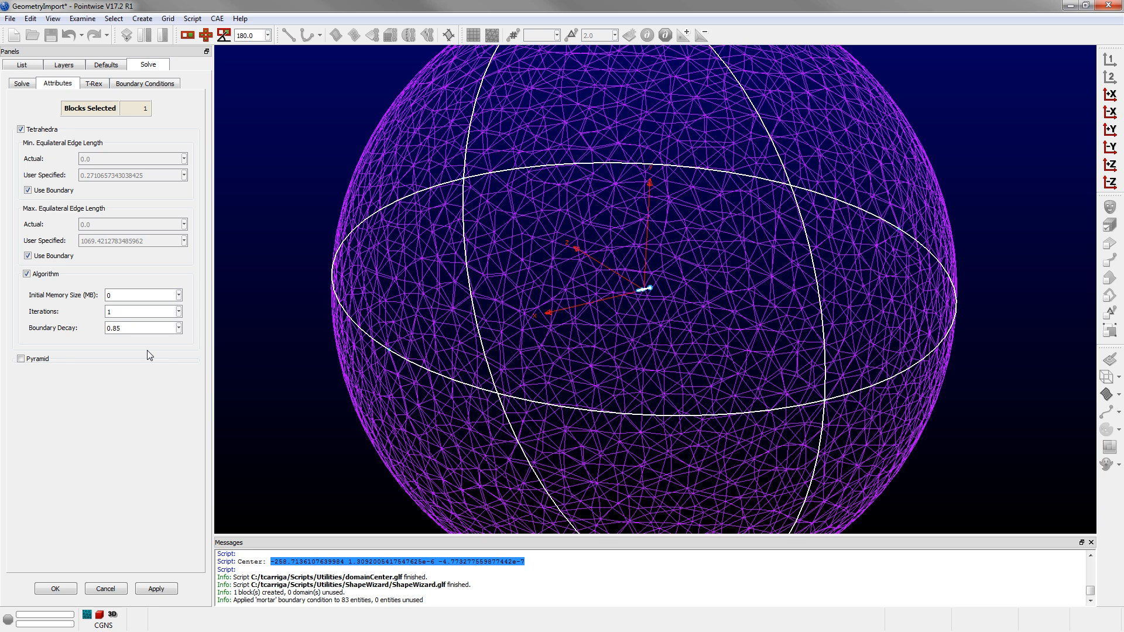
left_click(21, 83)
left_click(60, 507)
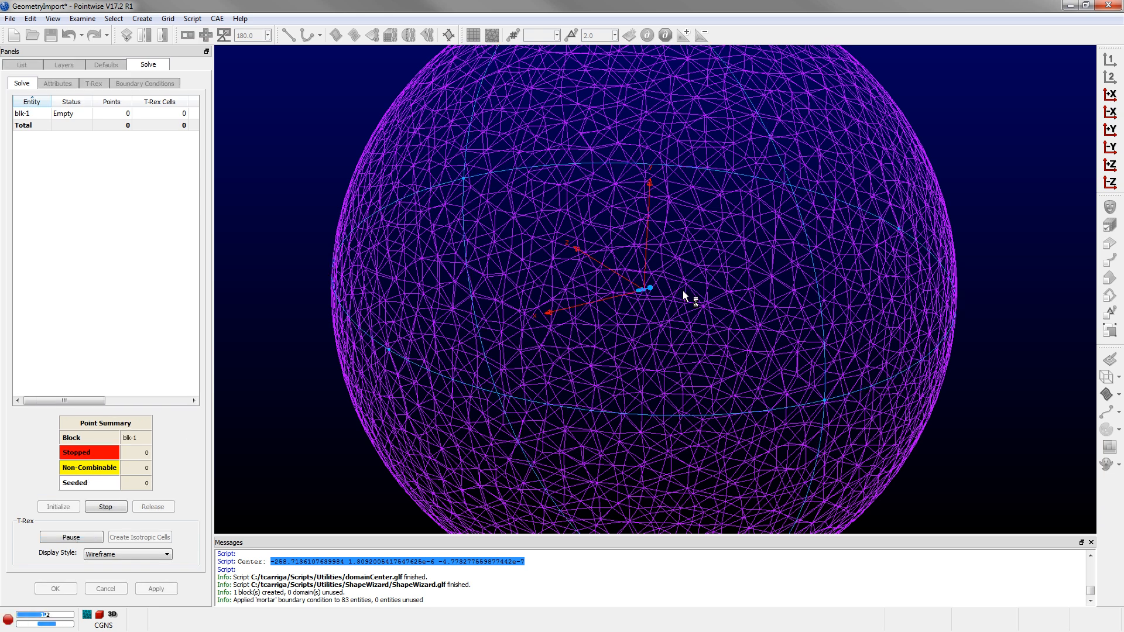
scroll(667, 290, "up", 5)
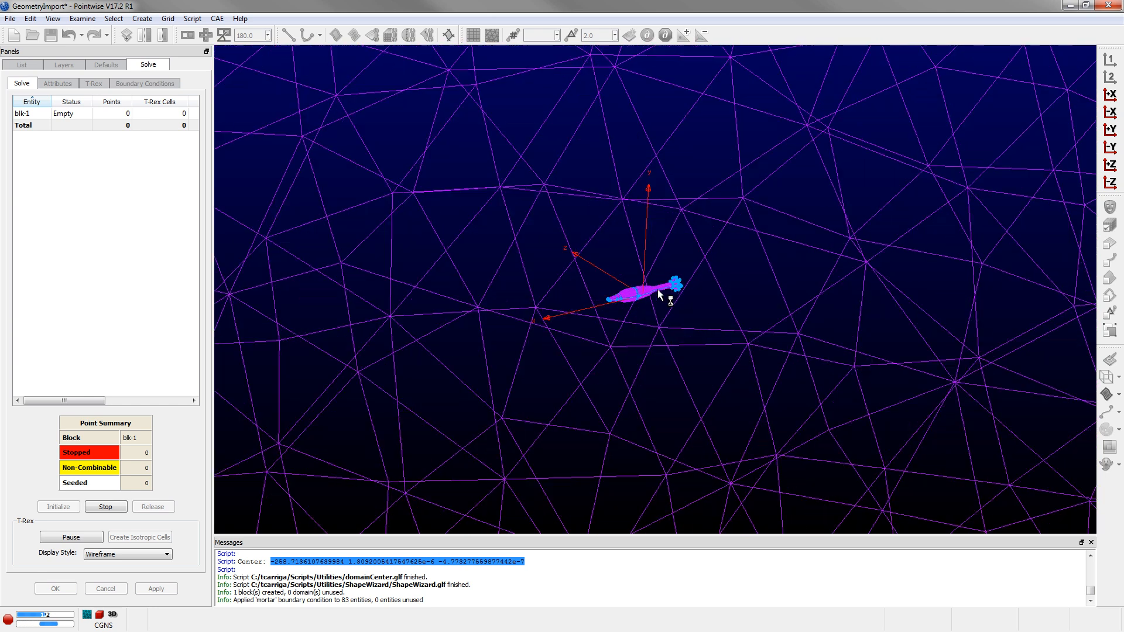
Step: View the projectile's tail fins along the -Y direction and bring the full/max layers count into view during initialization
scroll(658, 289, "up", 5)
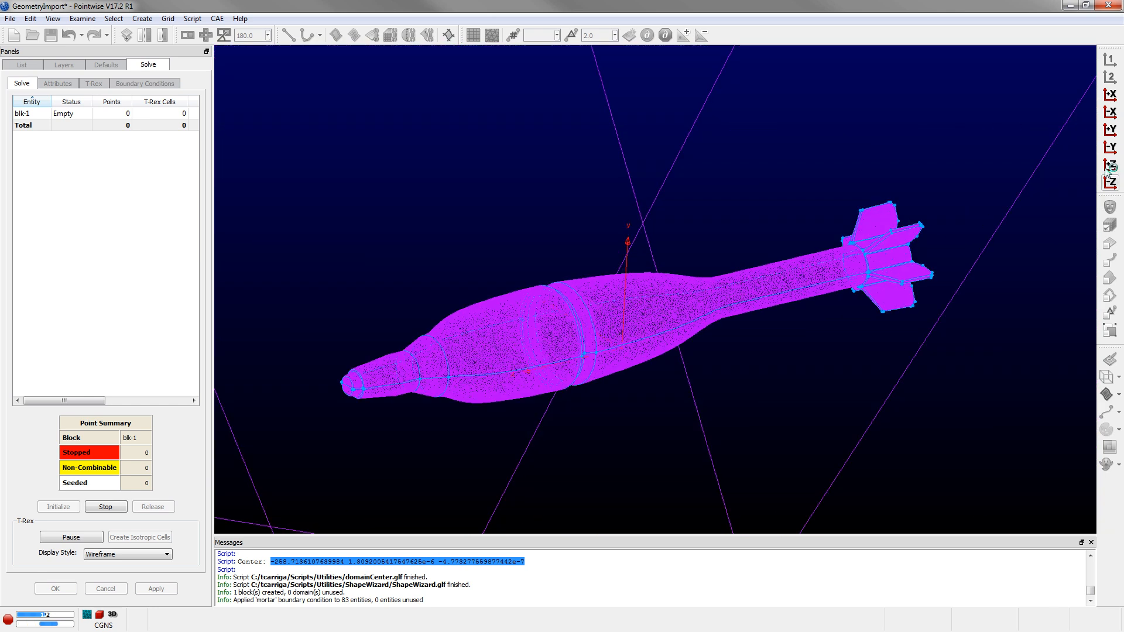
left_click(1110, 147)
scroll(665, 290, "up", 5)
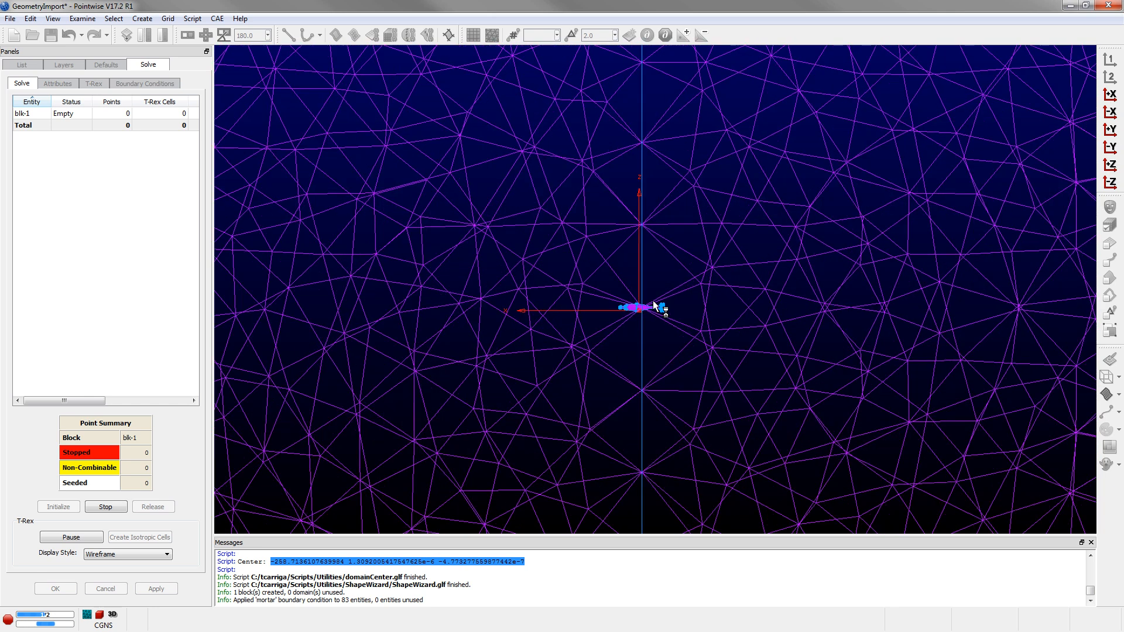
scroll(654, 303, "up", 8)
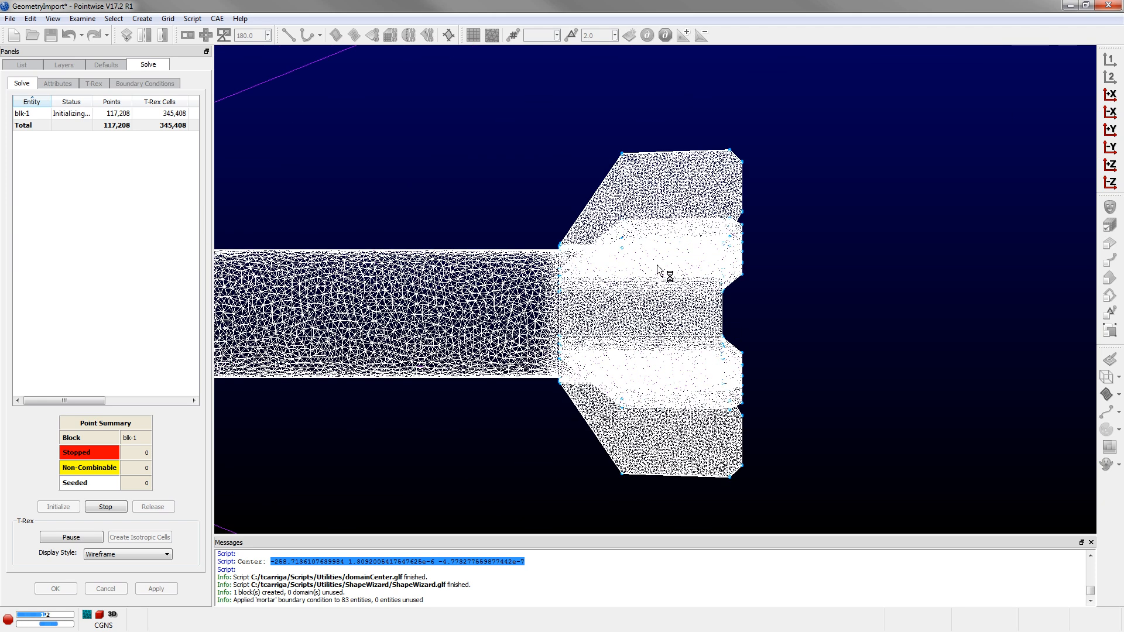
scroll(658, 266, "down", 2)
scroll(764, 331, "up", 3)
scroll(773, 318, "down", 1)
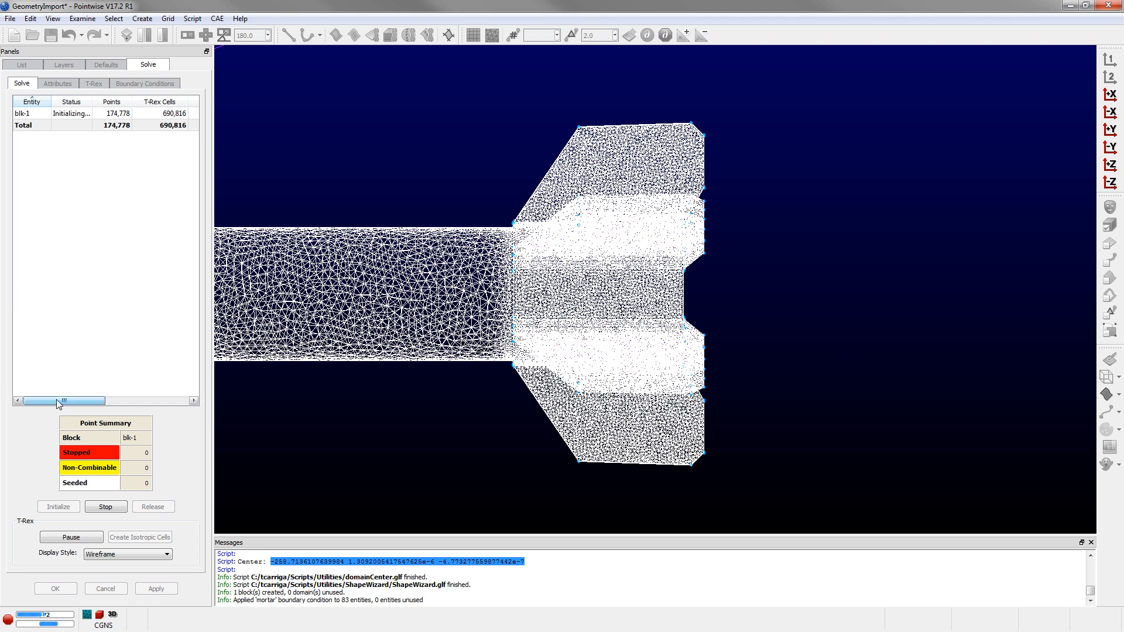
left_click_drag(49, 404, 172, 404)
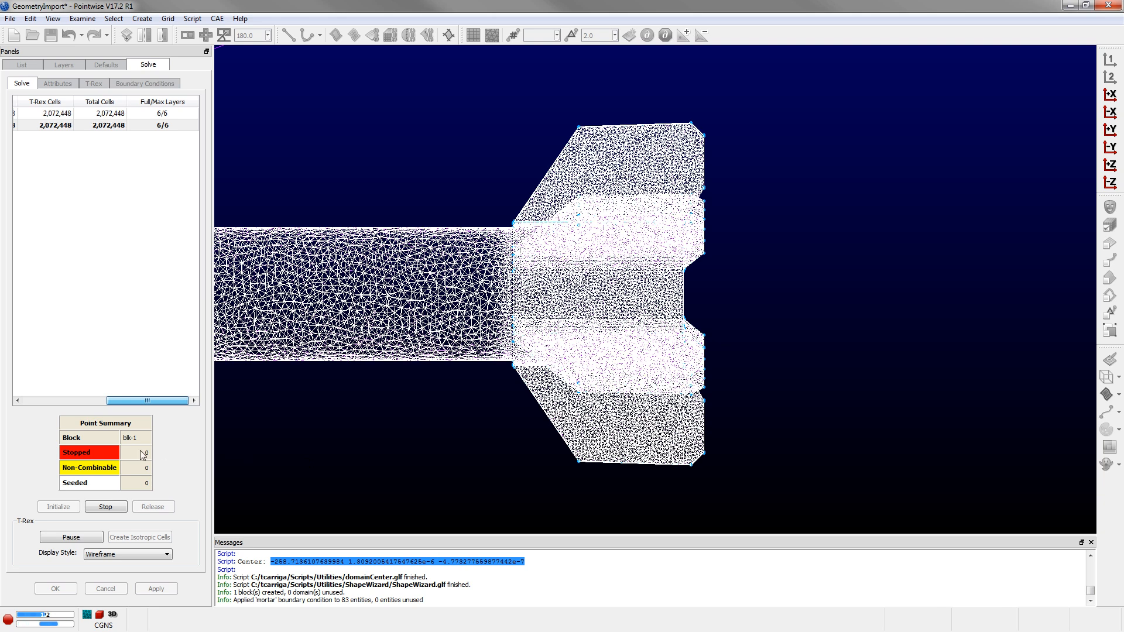
Step: Examine the T-Rex layers growing around the tail fins as the volume mesh advances
scroll(783, 325, "up", 2)
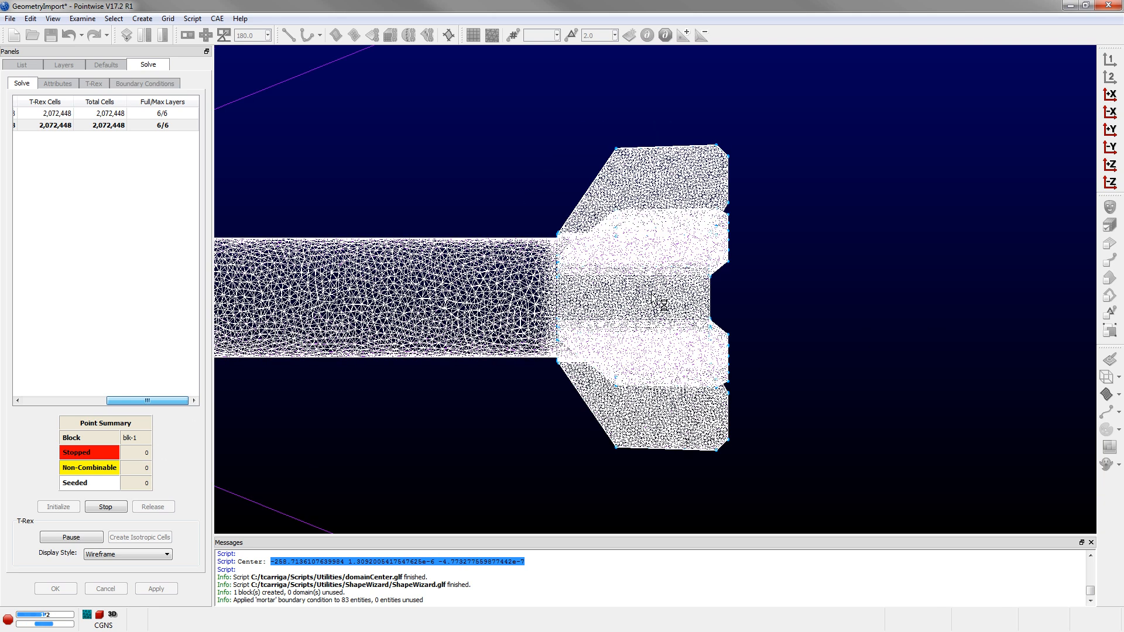
scroll(1002, 257, "down", 1)
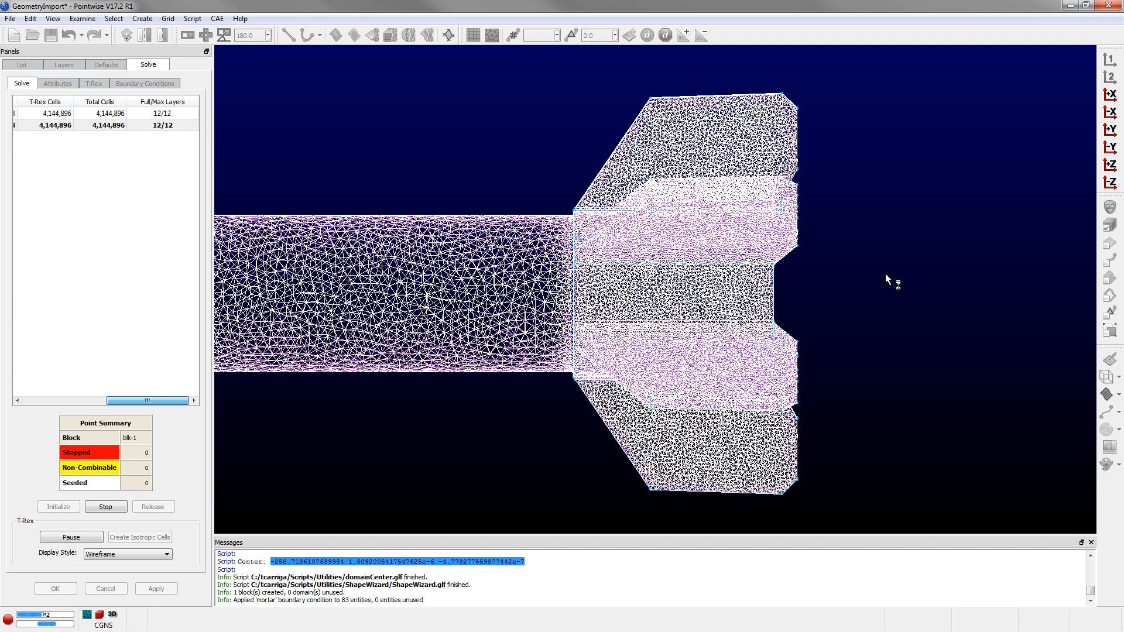
scroll(808, 359, "up", 3)
scroll(823, 359, "down", 5)
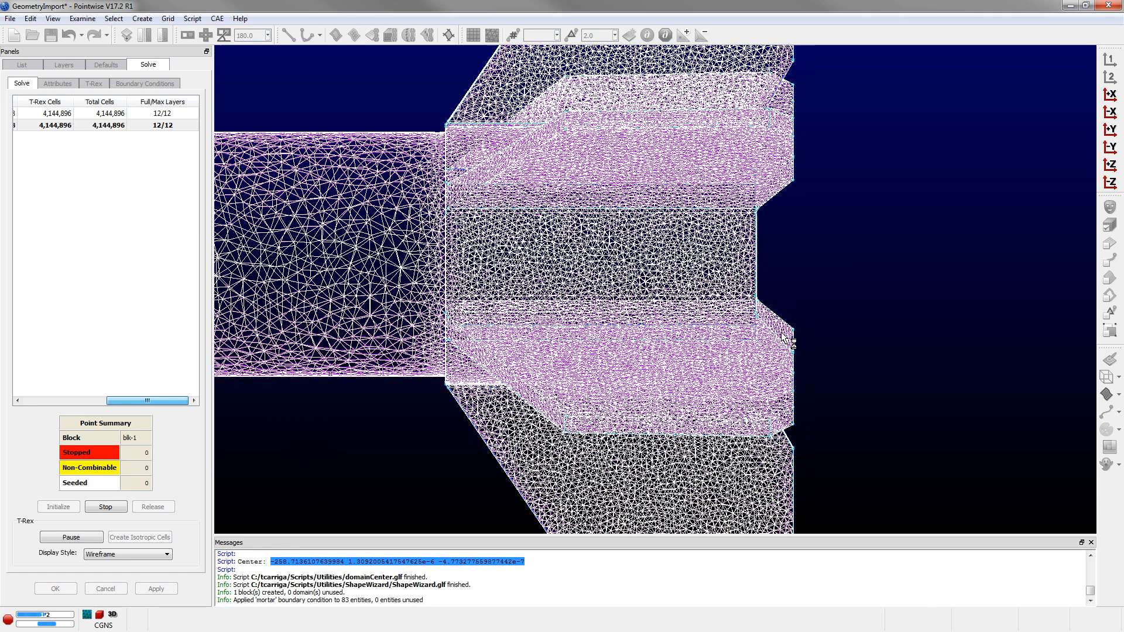
scroll(720, 280, "up", 1)
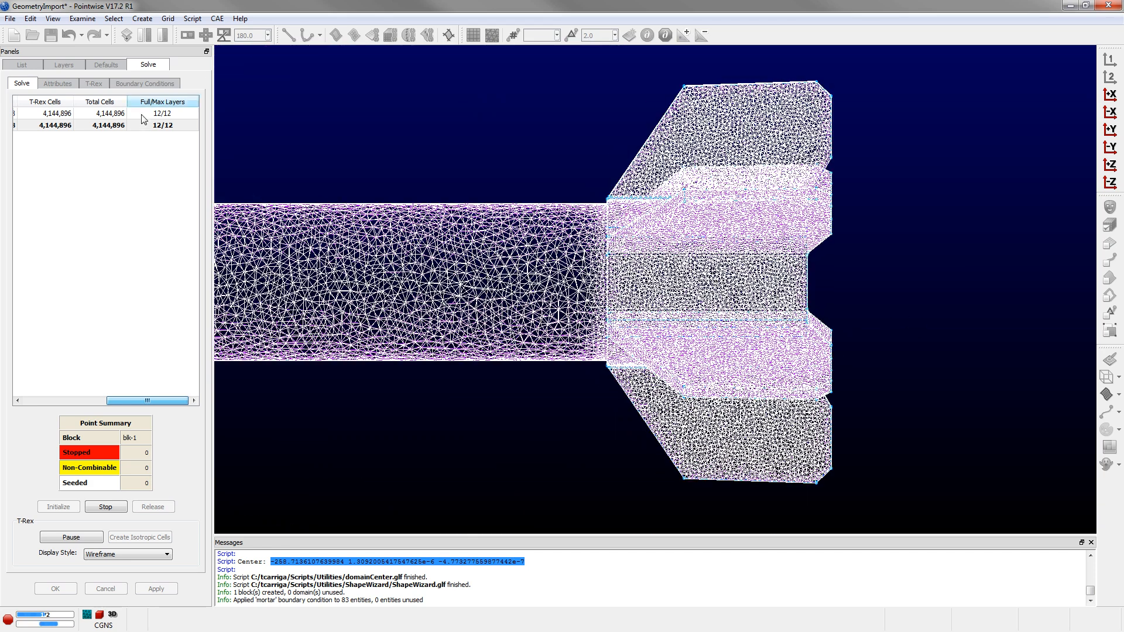
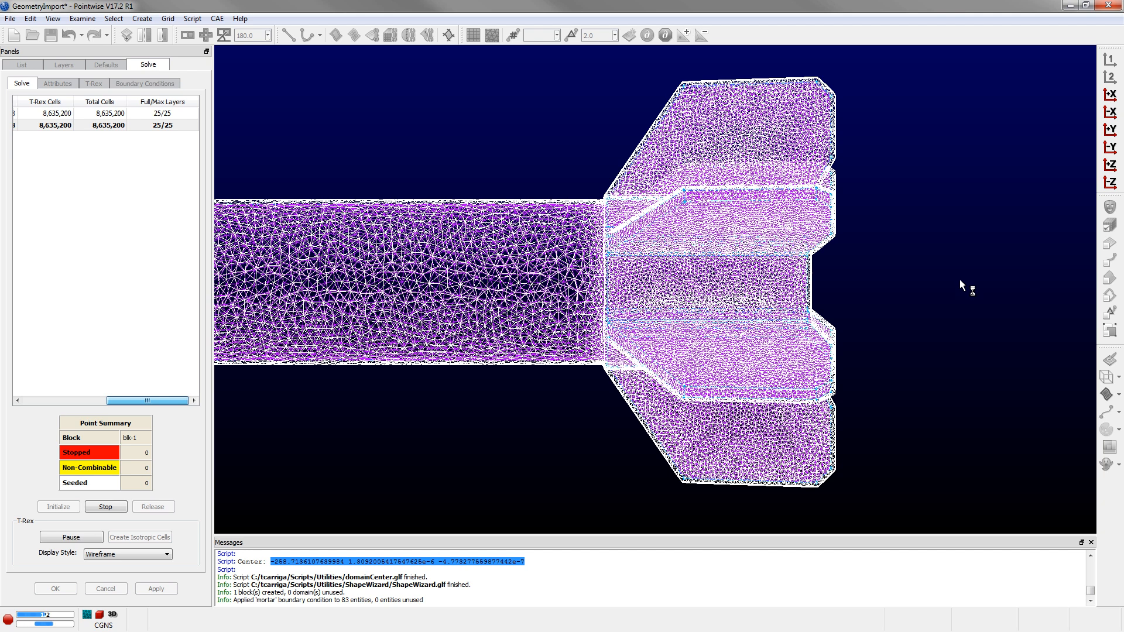
scroll(978, 323, "down", 1)
scroll(979, 322, "up", 1)
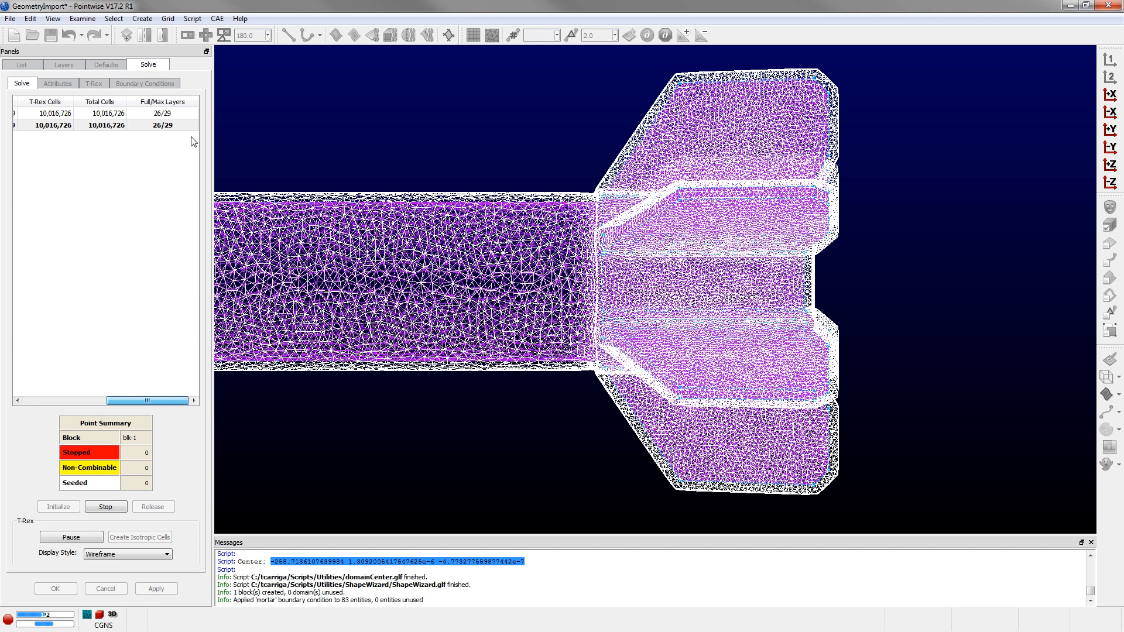
Step: Examine the boundary layers along the tail boom and check the fins for stopped and non-combinable points
scroll(996, 298, "down", 3)
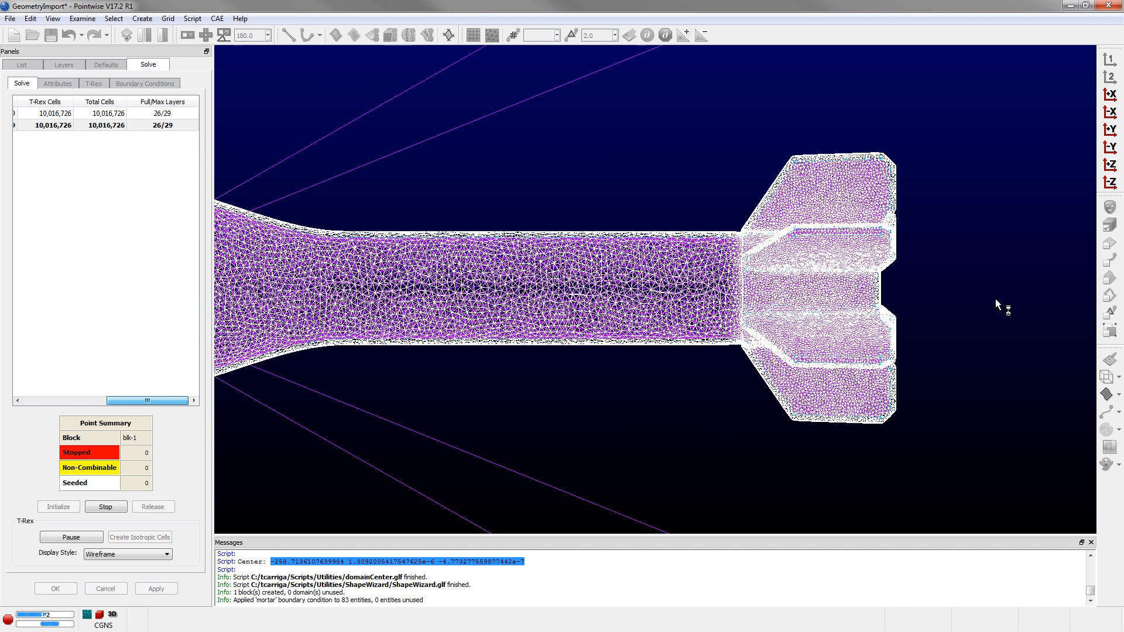
scroll(995, 298, "down", 2)
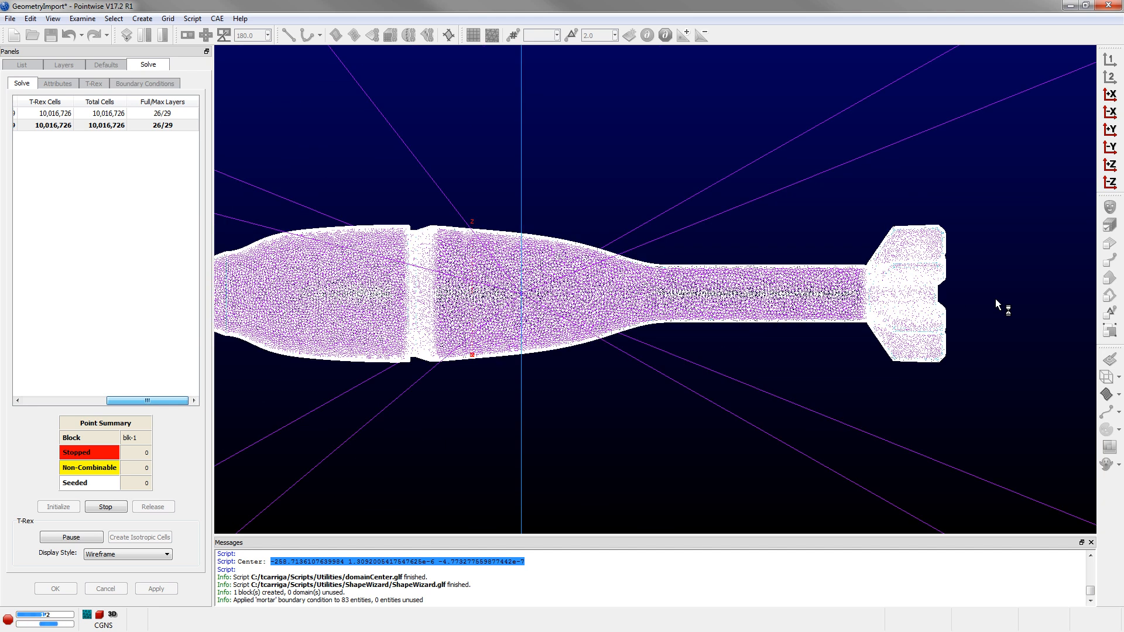
scroll(996, 299, "down", 2)
scroll(995, 298, "up", 1)
scroll(996, 299, "up", 5)
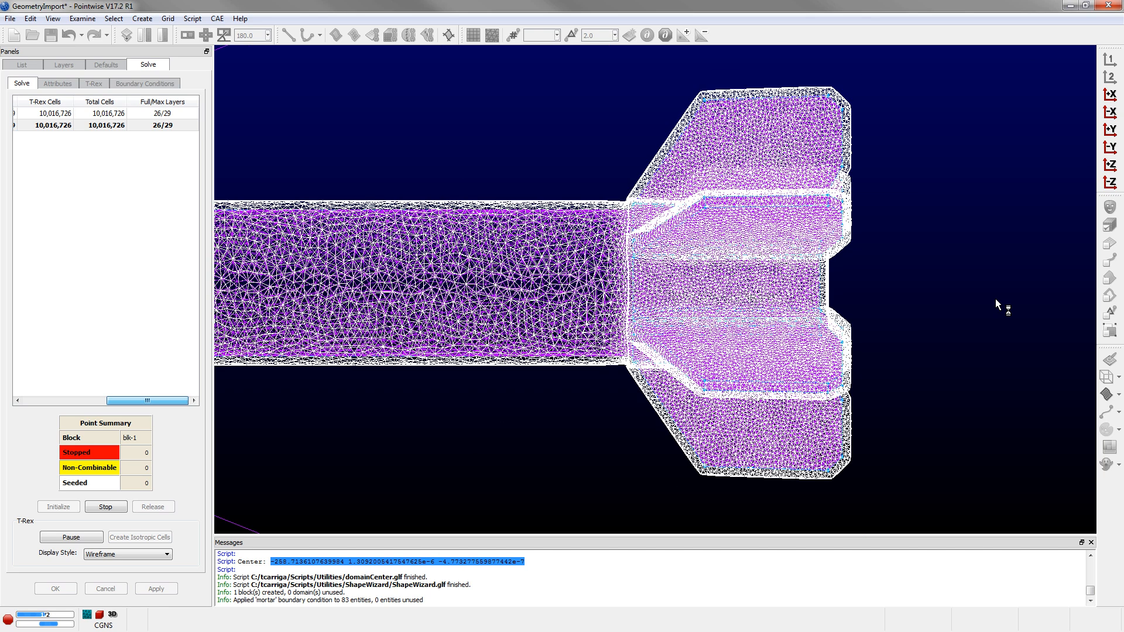
scroll(798, 314, "up", 2)
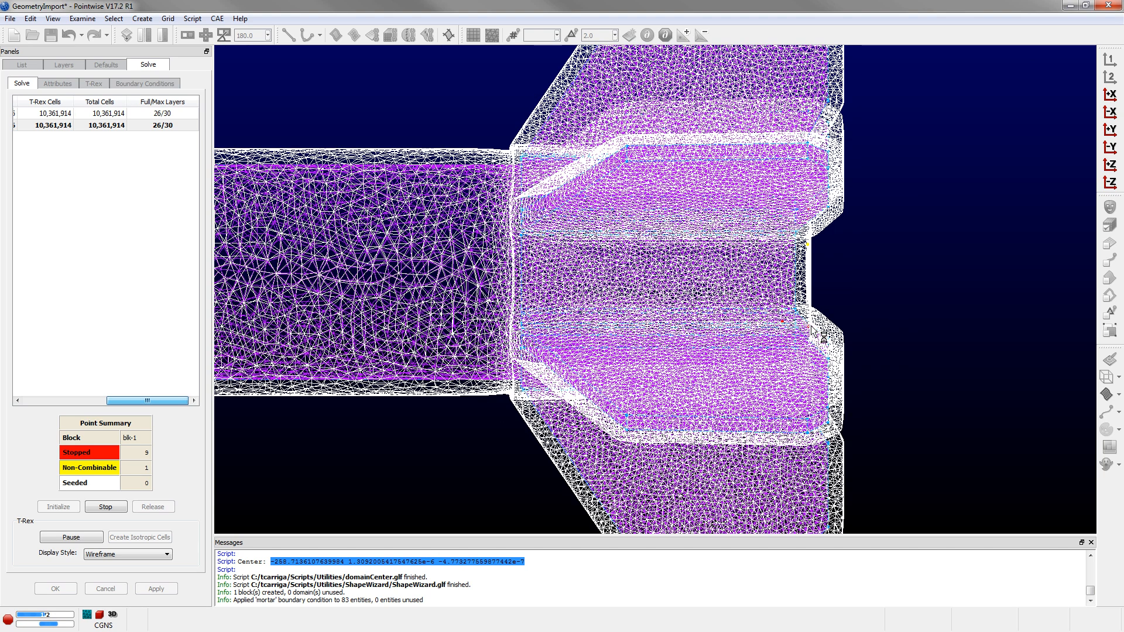
scroll(794, 325, "down", 2)
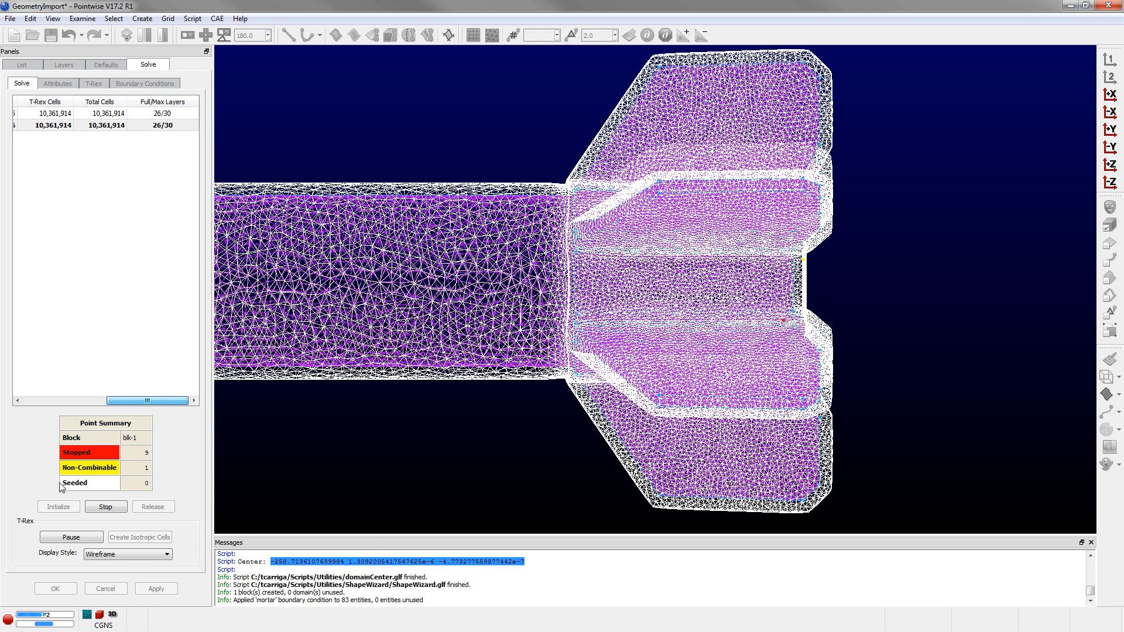
scroll(814, 303, "down", 1)
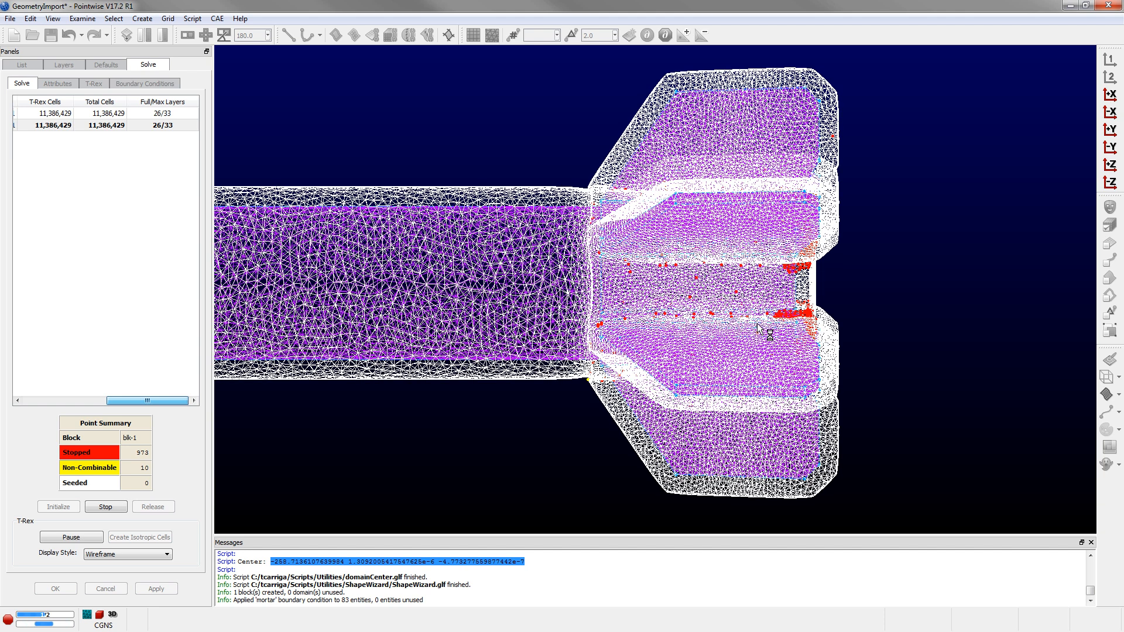
scroll(784, 300, "down", 1)
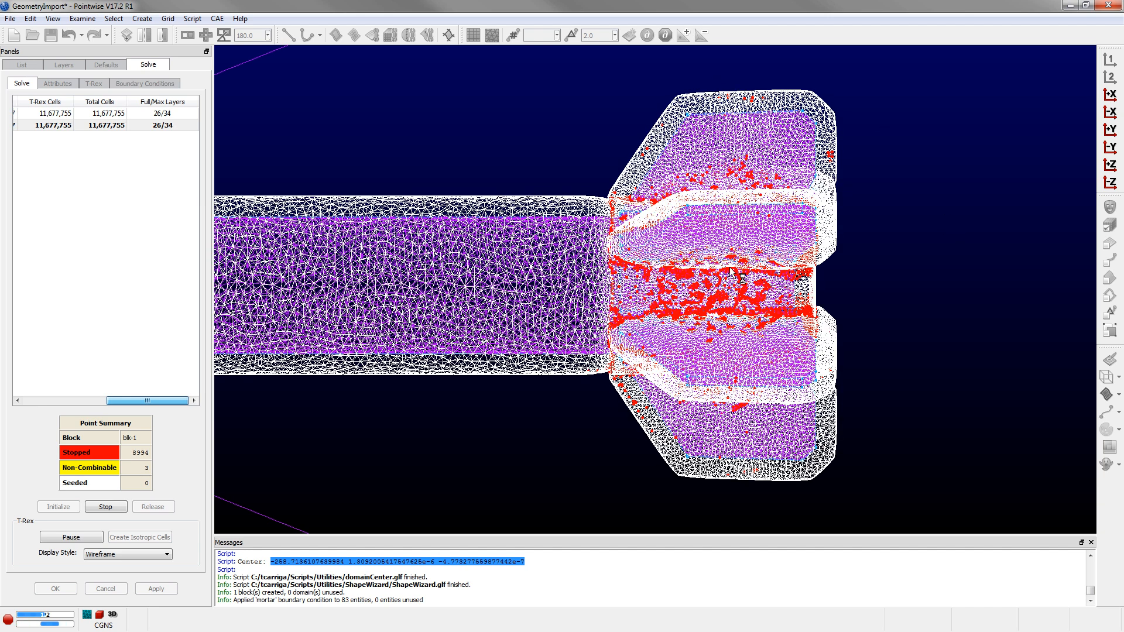
scroll(938, 267, "down", 2)
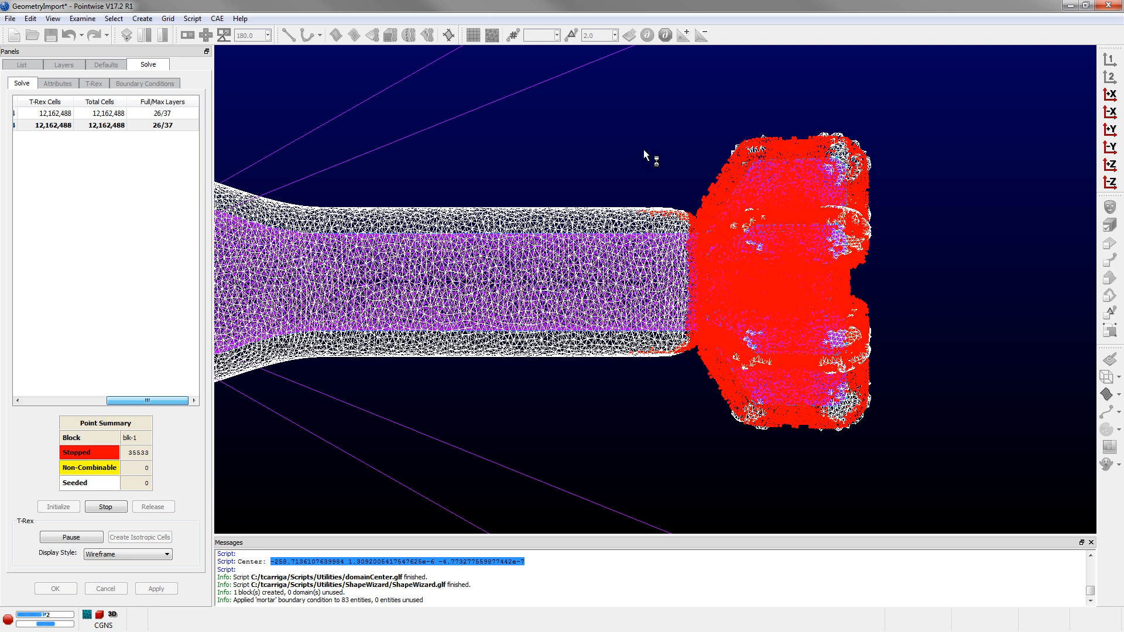
Step: Examine the stopped T-Rex fronts over the whole projectile body within the surrounding farfield
scroll(924, 237, "down", 5)
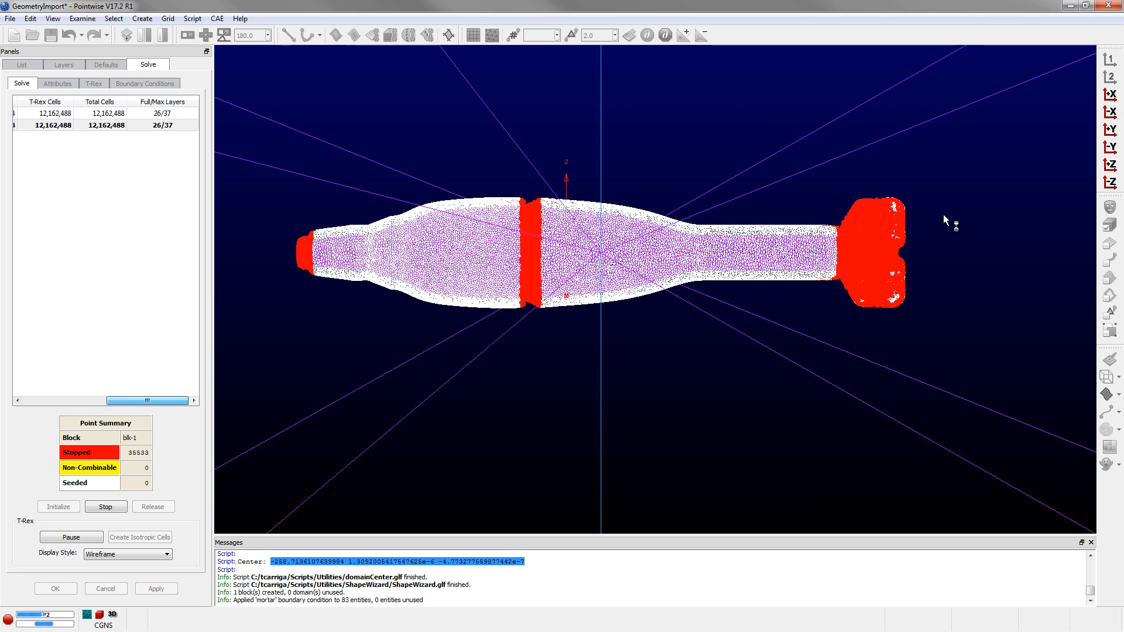
scroll(832, 419, "down", 2)
scroll(448, 283, "up", 4)
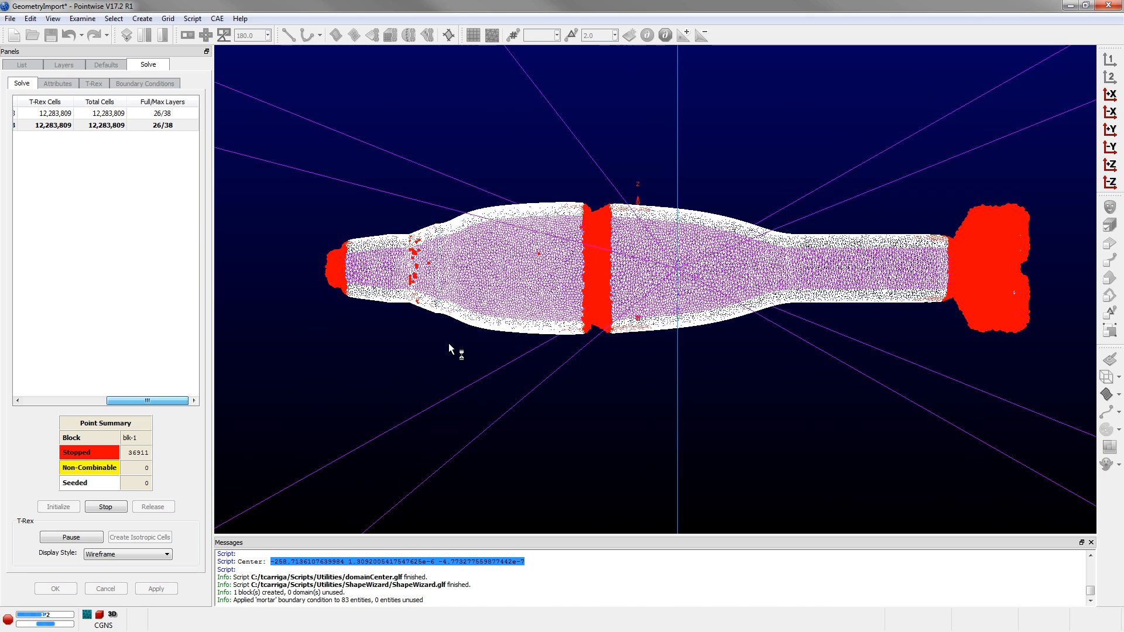
scroll(407, 356, "down", 1)
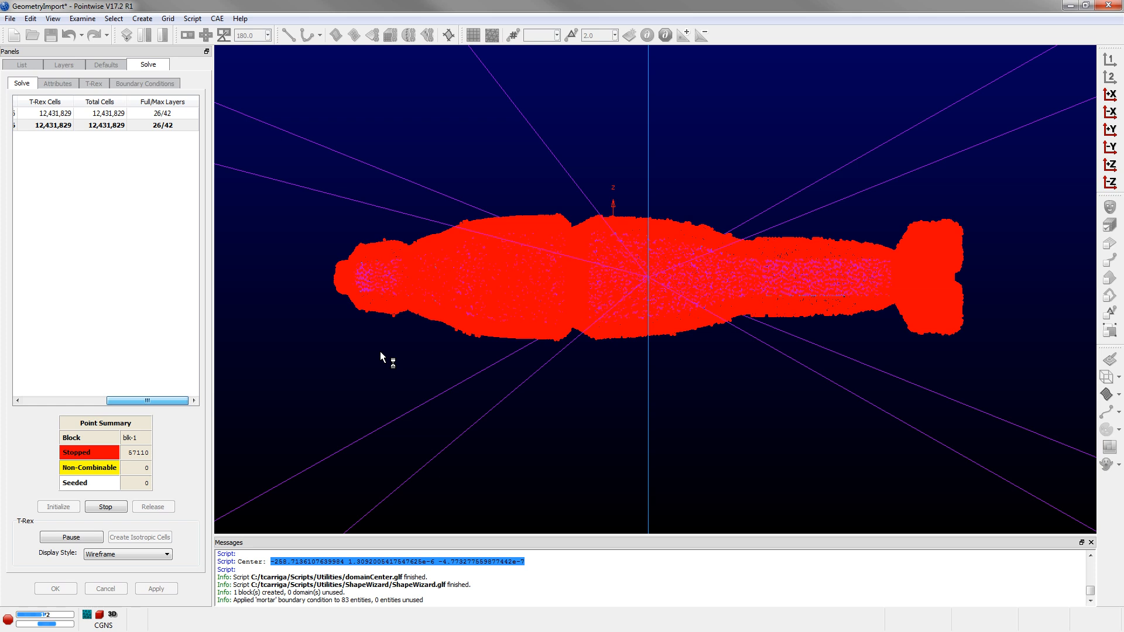
scroll(539, 417, "down", 5)
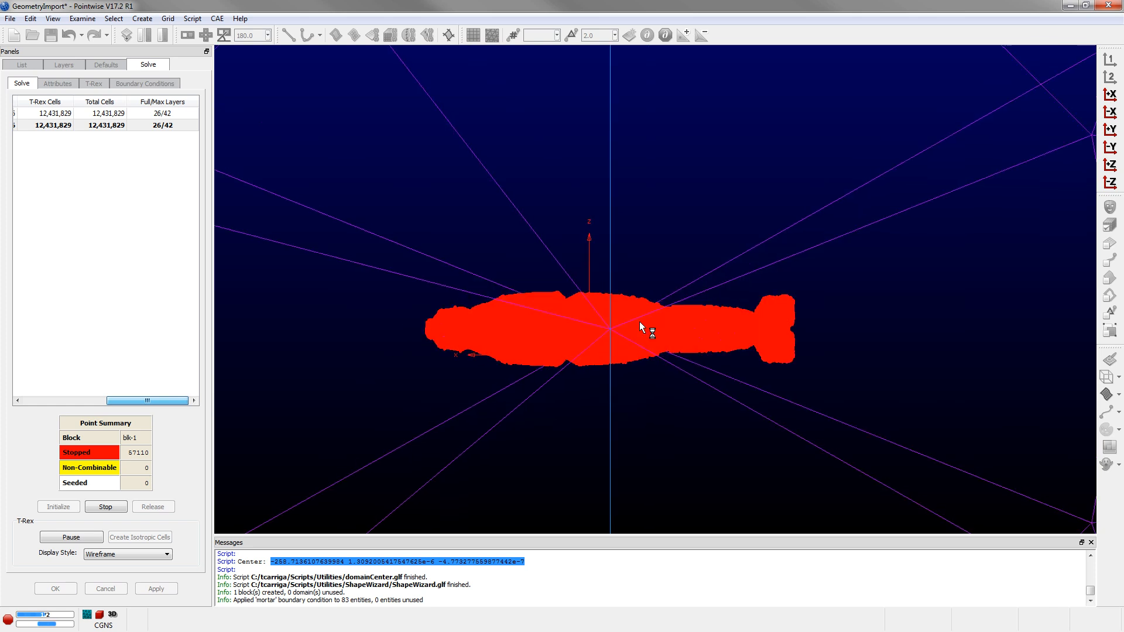
scroll(651, 328, "down", 8)
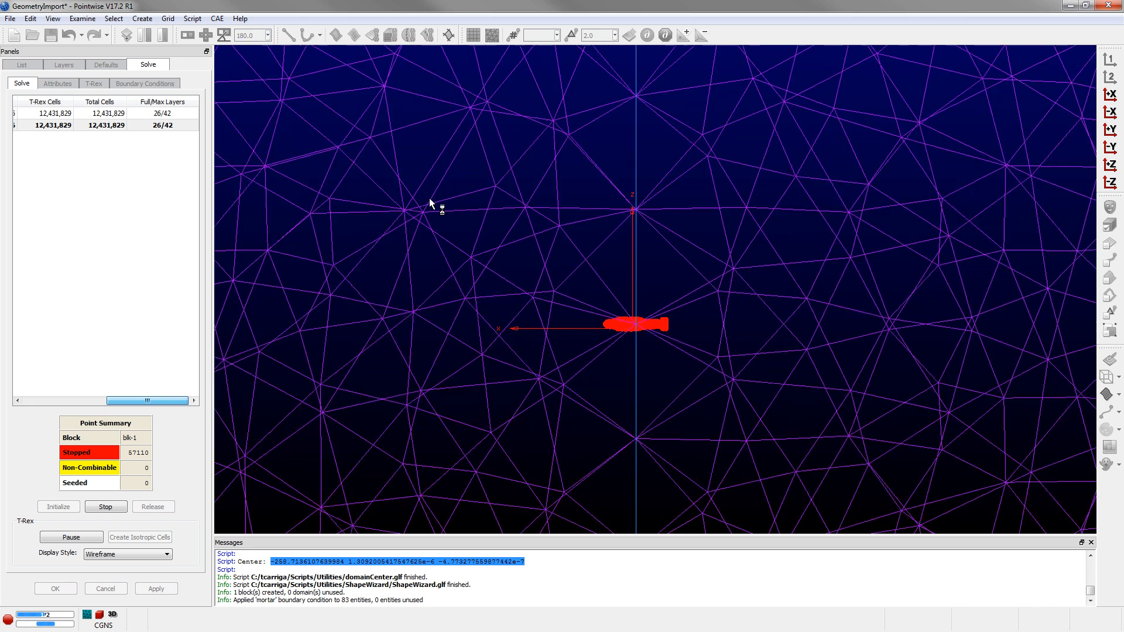
scroll(645, 350, "up", 15)
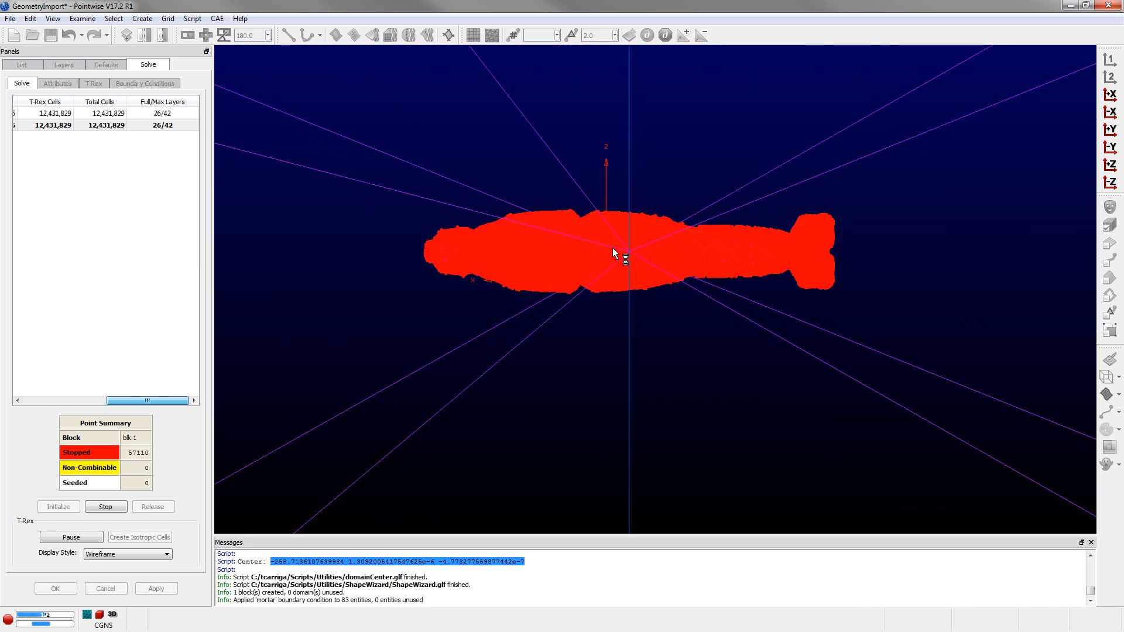
scroll(660, 384, "down", 1)
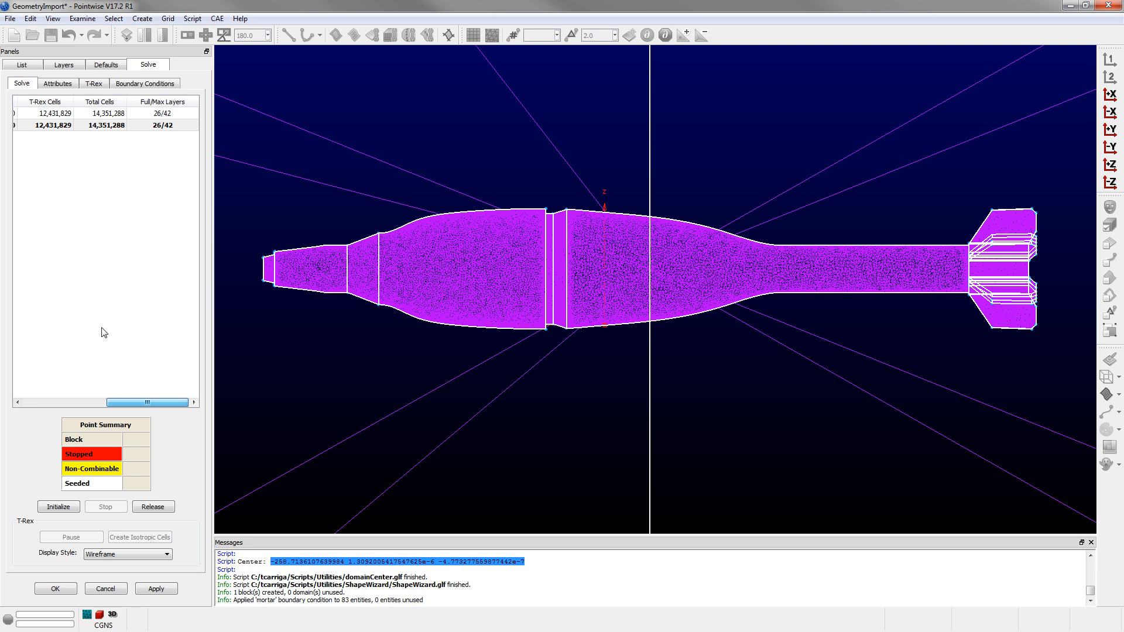
Step: Accept the initialized volume mesh and show the whole spherical farfield
left_click(56, 588)
scroll(761, 387, "down", 5)
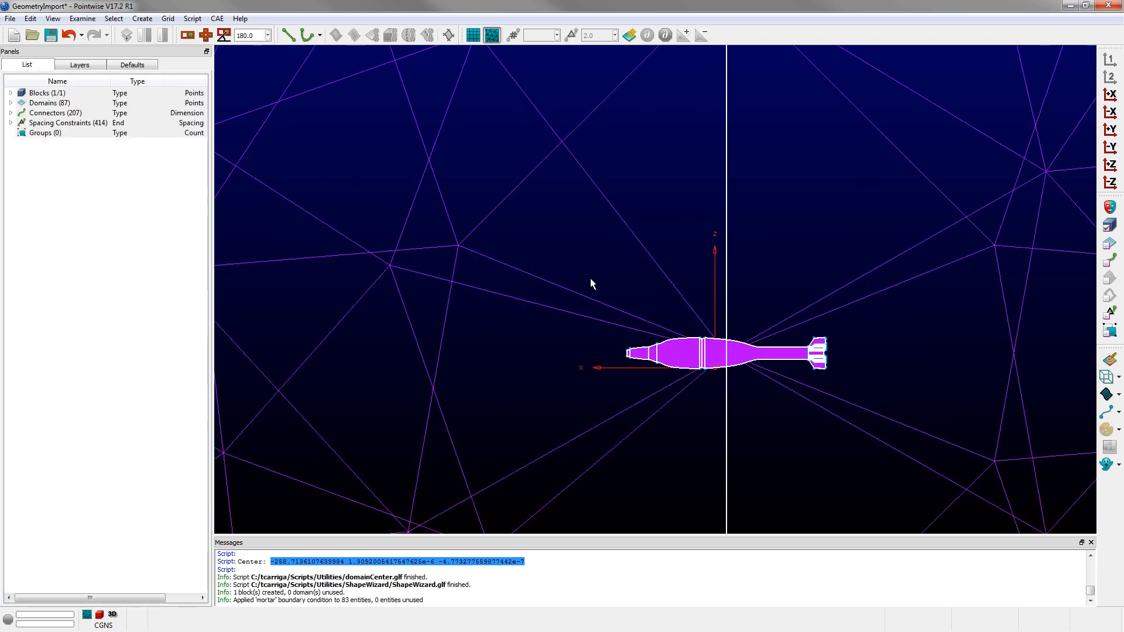
scroll(652, 299, "down", 5)
right_click_drag(656, 311, 902, 345)
scroll(713, 353, "down", 4)
Step: Select the volume block and examine its maximum included angle
left_click(996, 178)
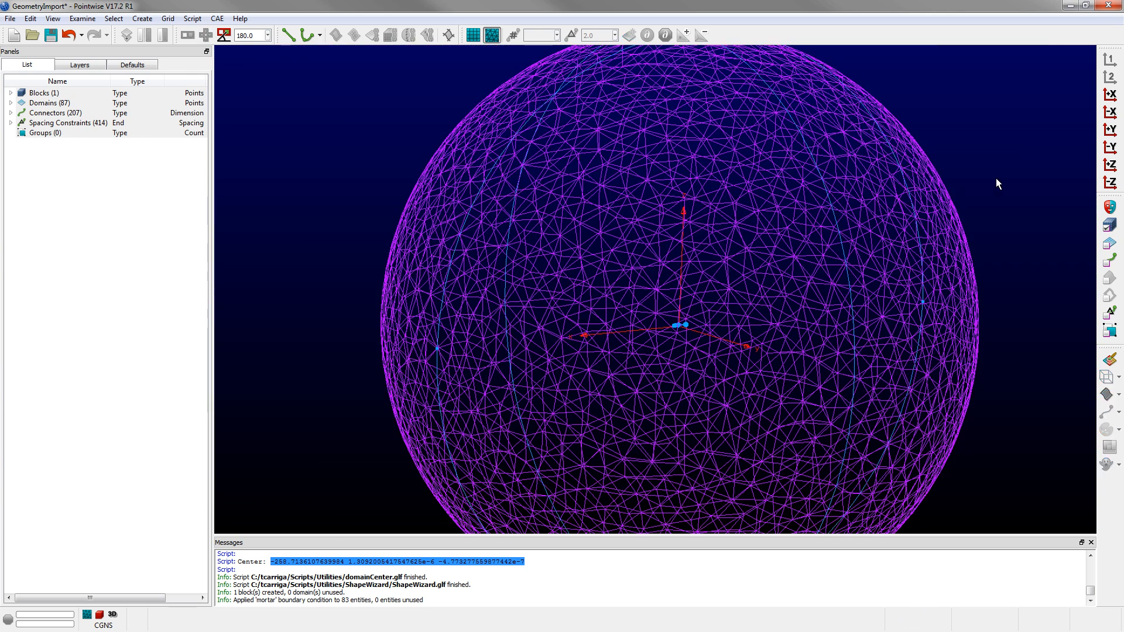
left_click(799, 170)
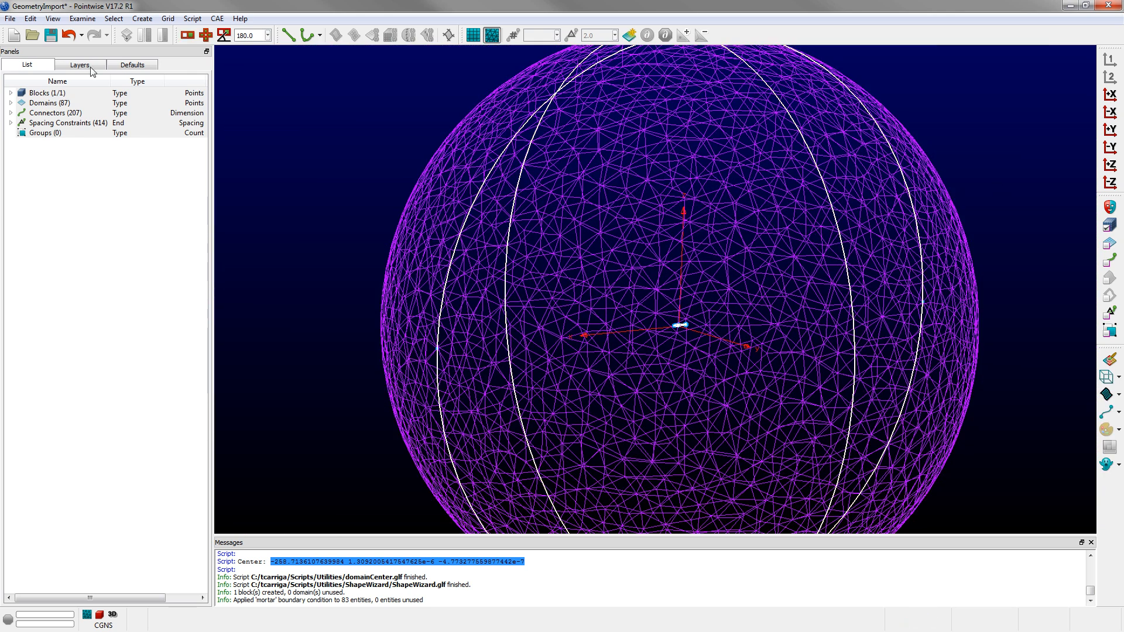
left_click(83, 19)
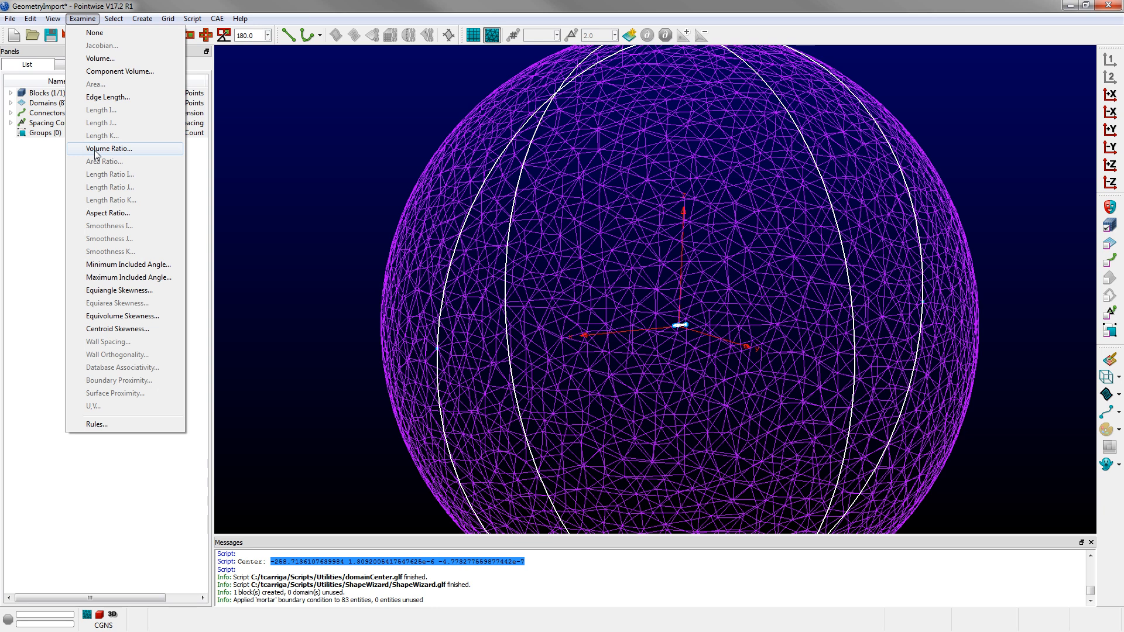
left_click(95, 278)
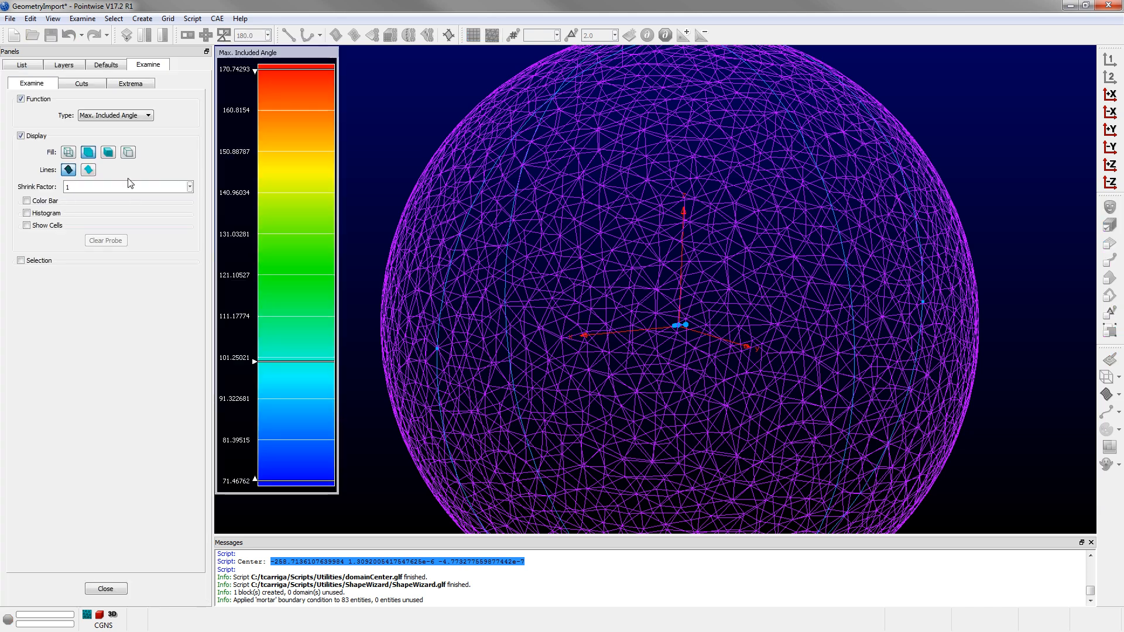
Step: Set the maximum of the included-angle color bar to 165
left_click(27, 201)
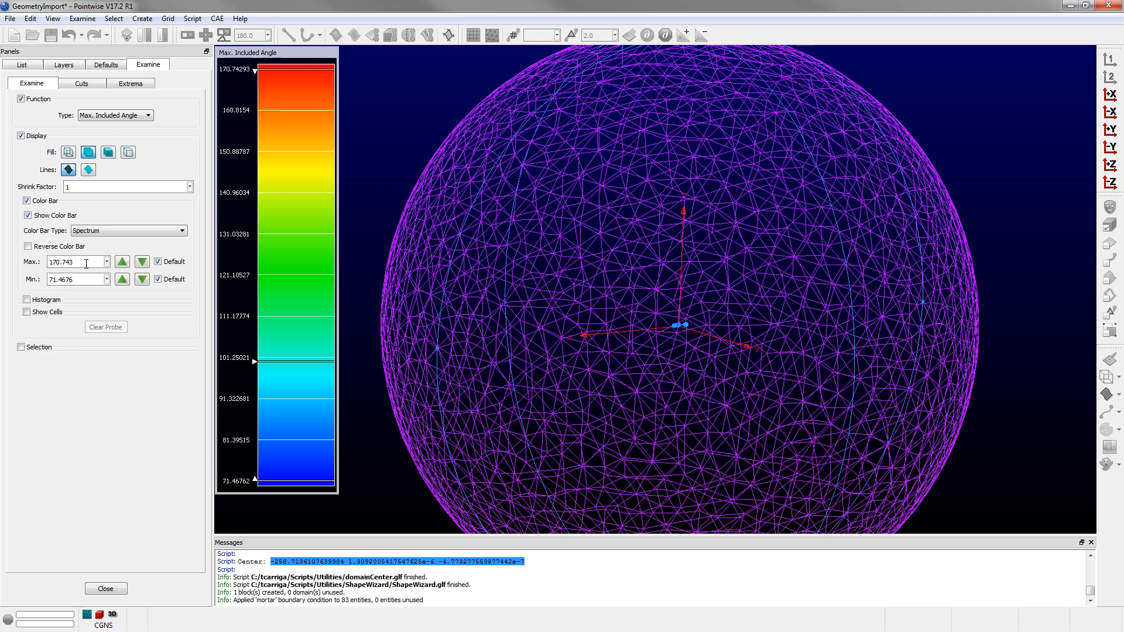
left_click_drag(86, 264, 50, 263)
type("165")
key("Return")
Step: Show the histogram of the block's maximum included angle distribution
left_click(27, 300)
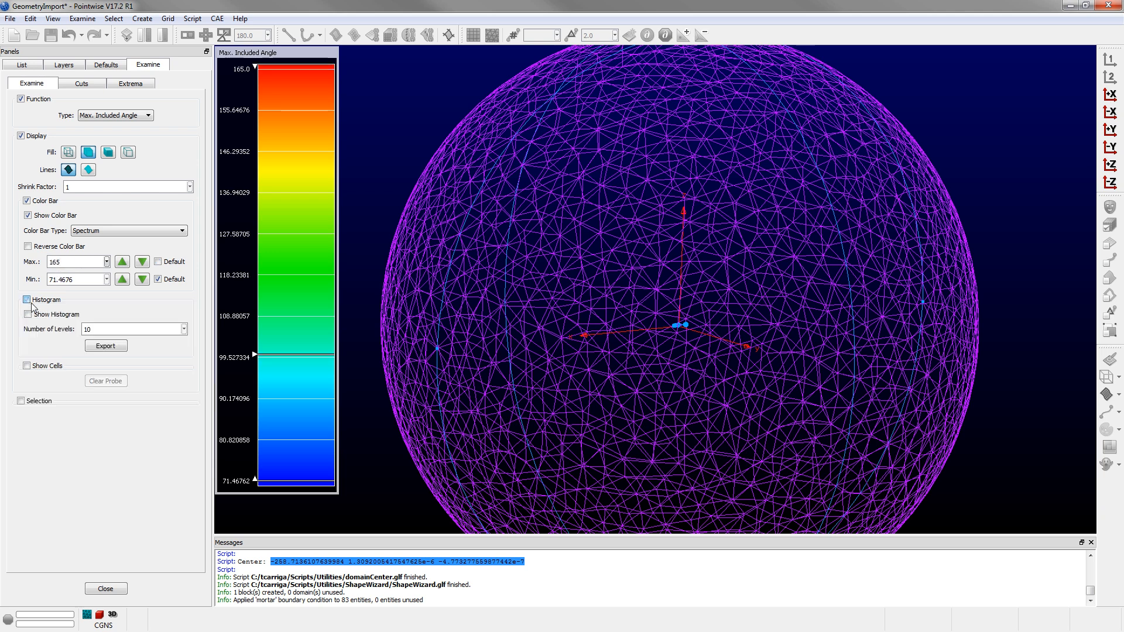
left_click(28, 314)
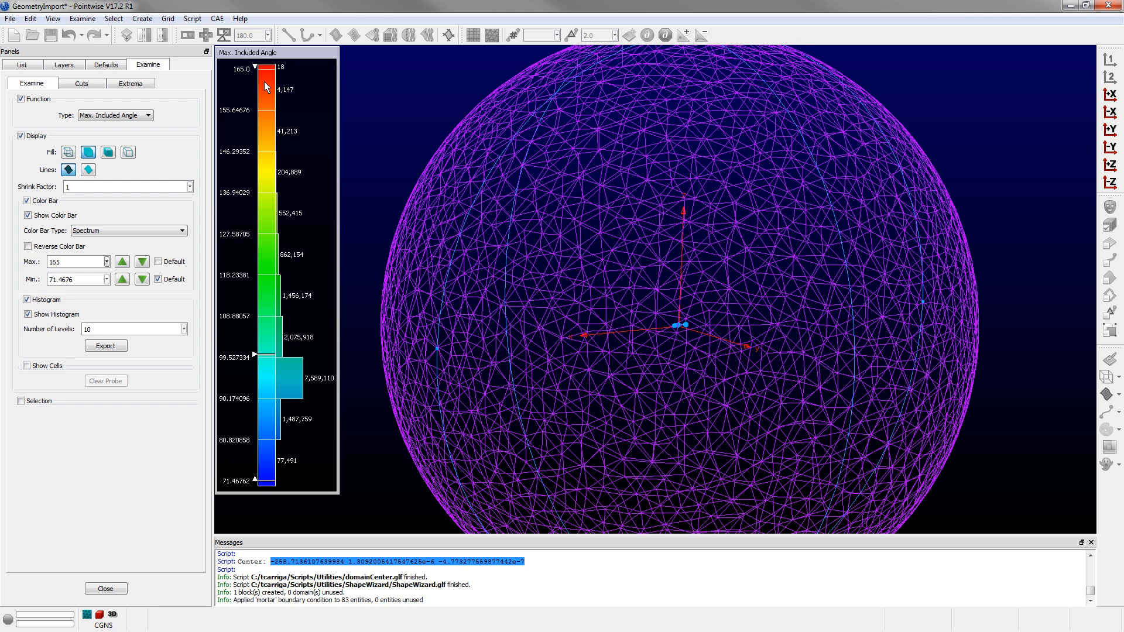
scroll(611, 279, "up", 10)
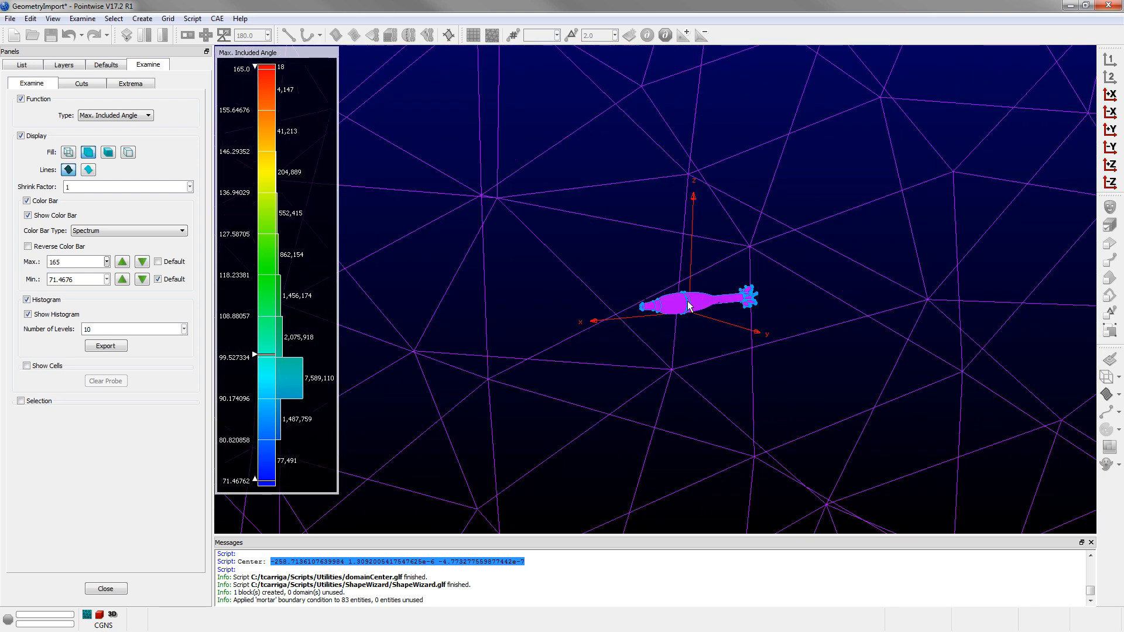
Step: Enable a Y cut through the volume block's maximum included angle display and hide the surface domains
scroll(688, 307, "up", 8)
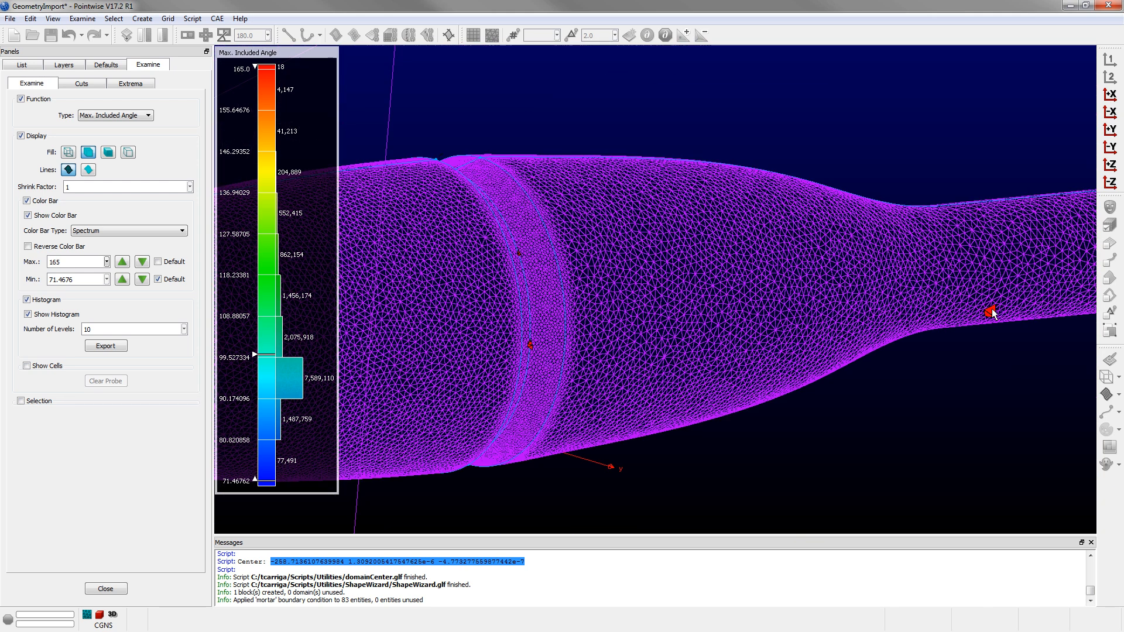
scroll(535, 349, "down", 3)
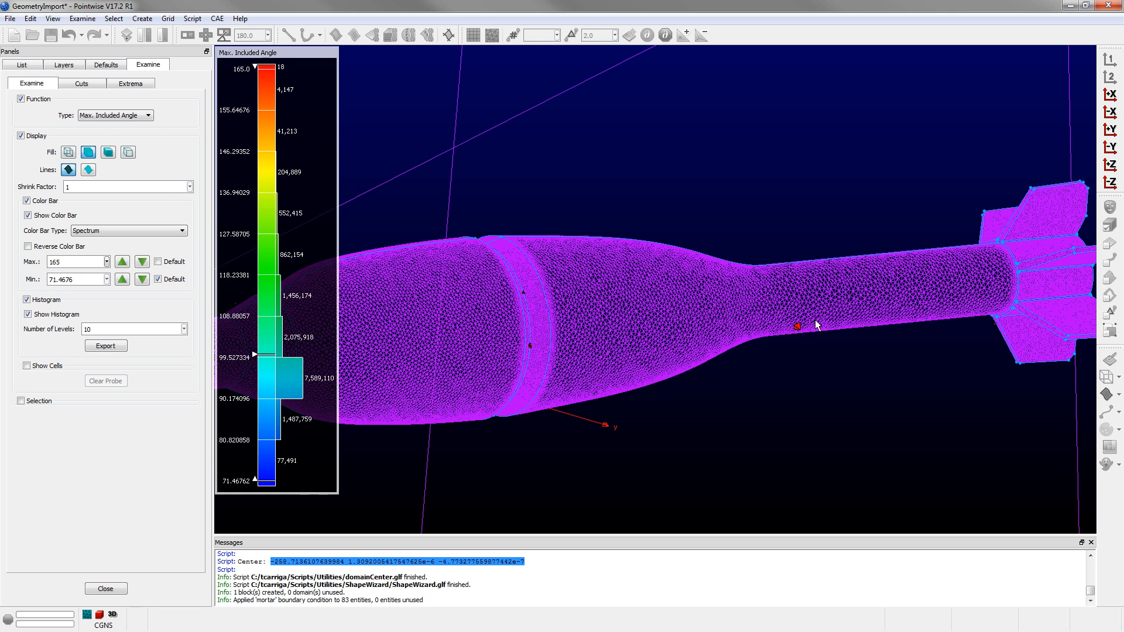
right_click_drag(820, 326, 726, 335)
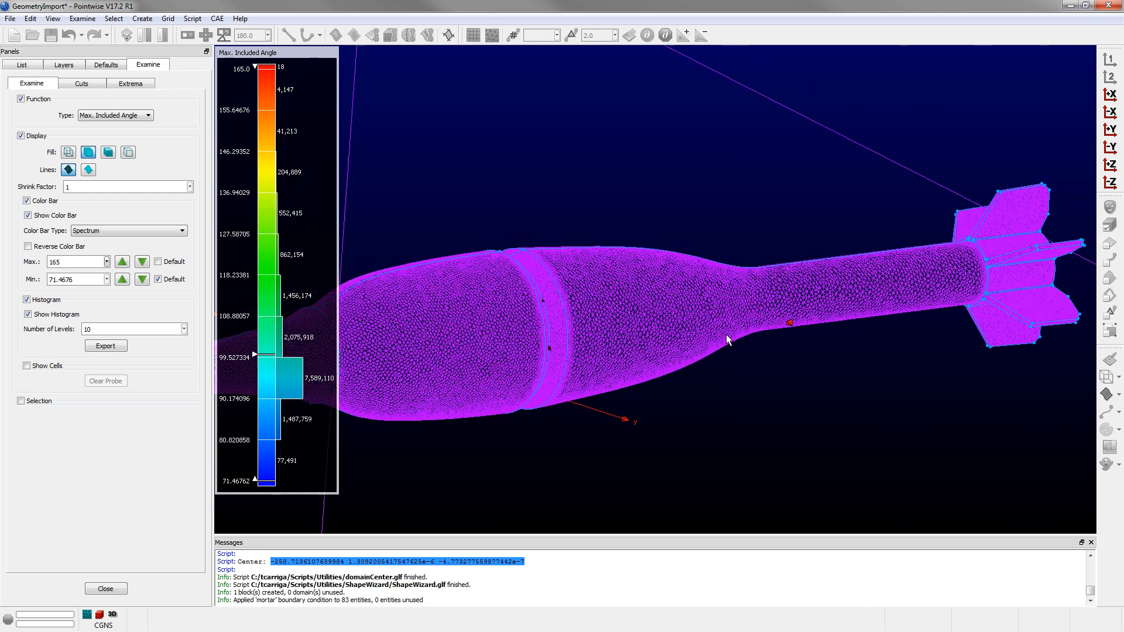
scroll(821, 320, "down", 1)
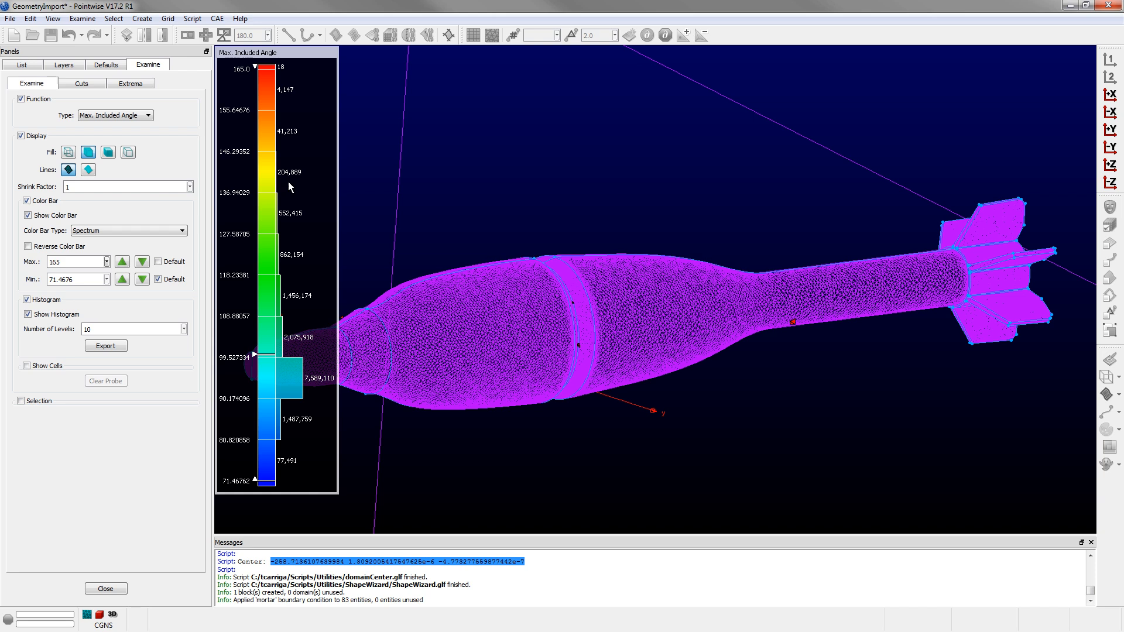
left_click(77, 84)
left_click(38, 114)
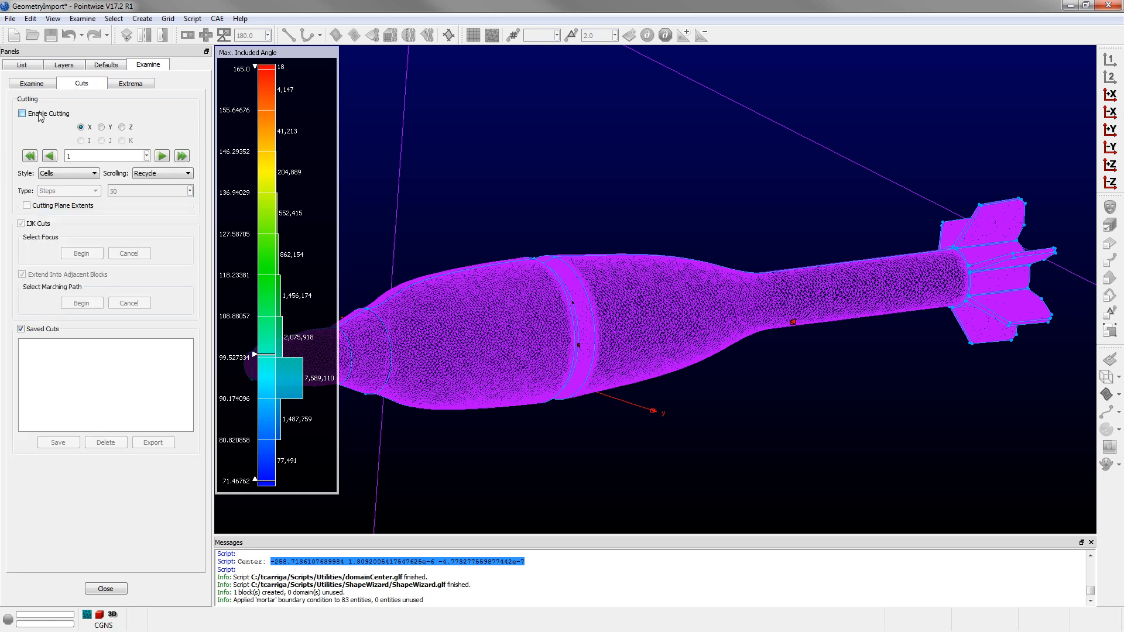
left_click(102, 127)
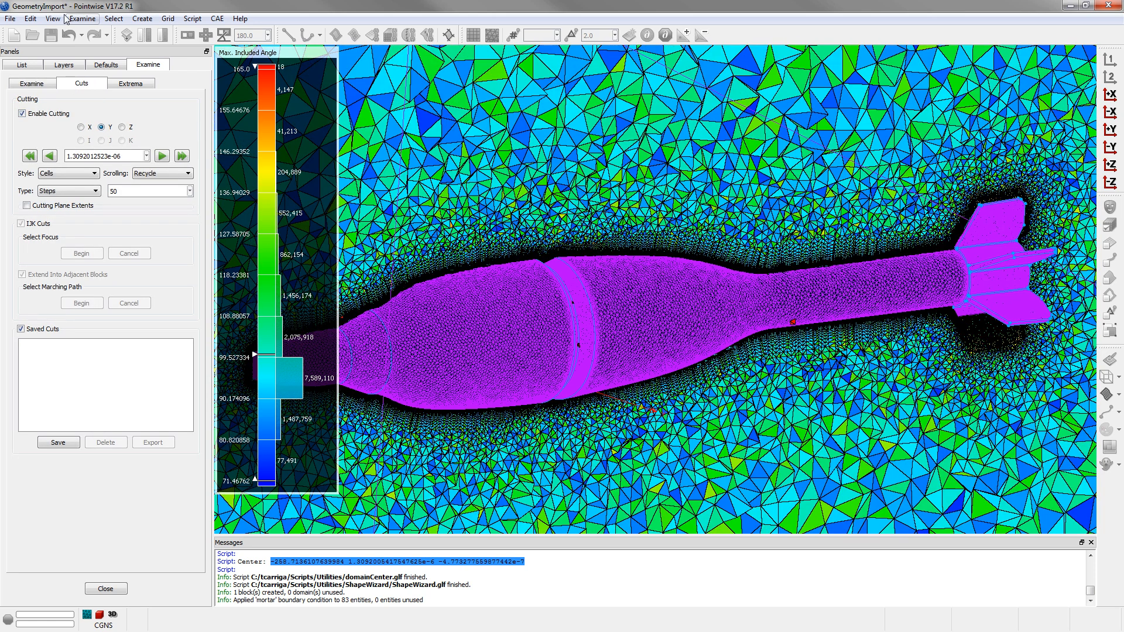
left_click(54, 19)
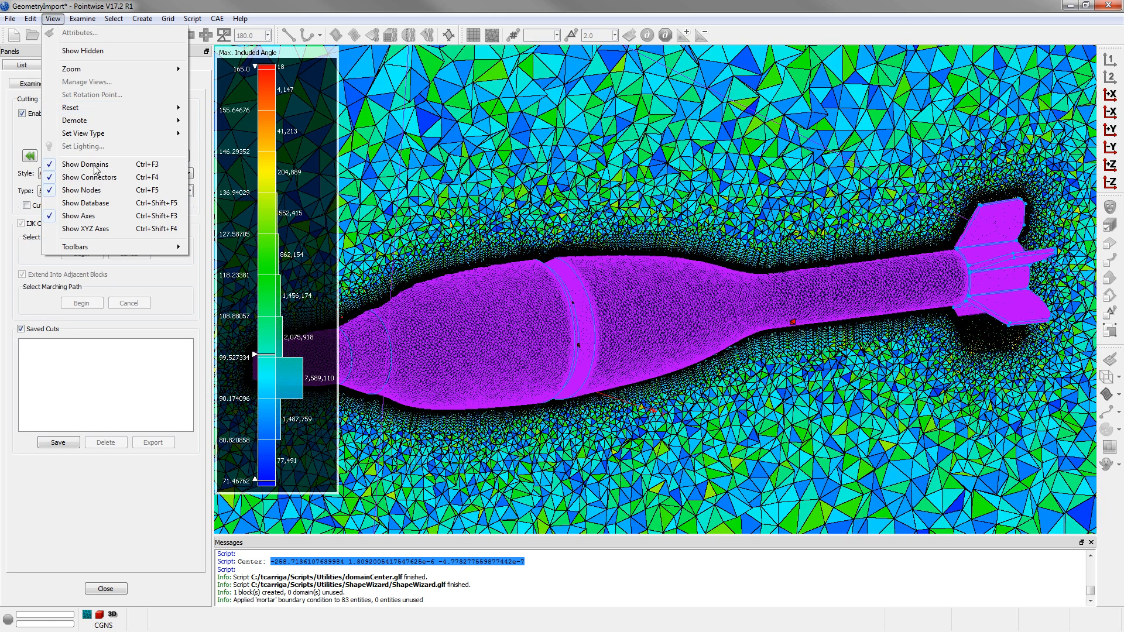
left_click(108, 168)
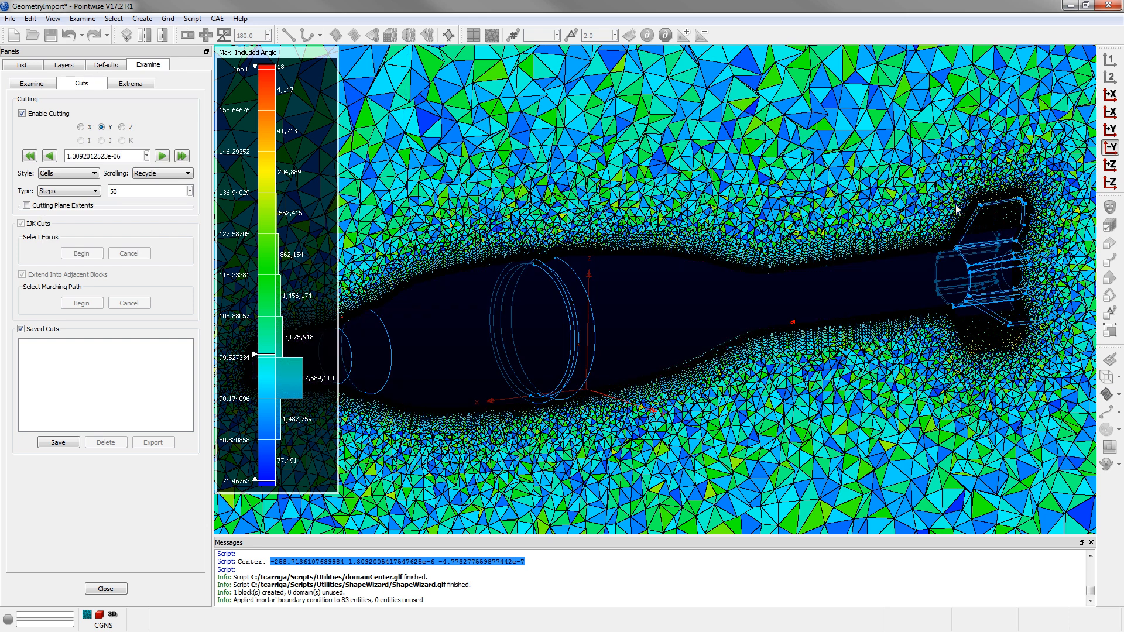
Step: View the Y cut from the -Y direction and probe the maximum included angle of boundary-layer cells near the body wall
left_click(1111, 147)
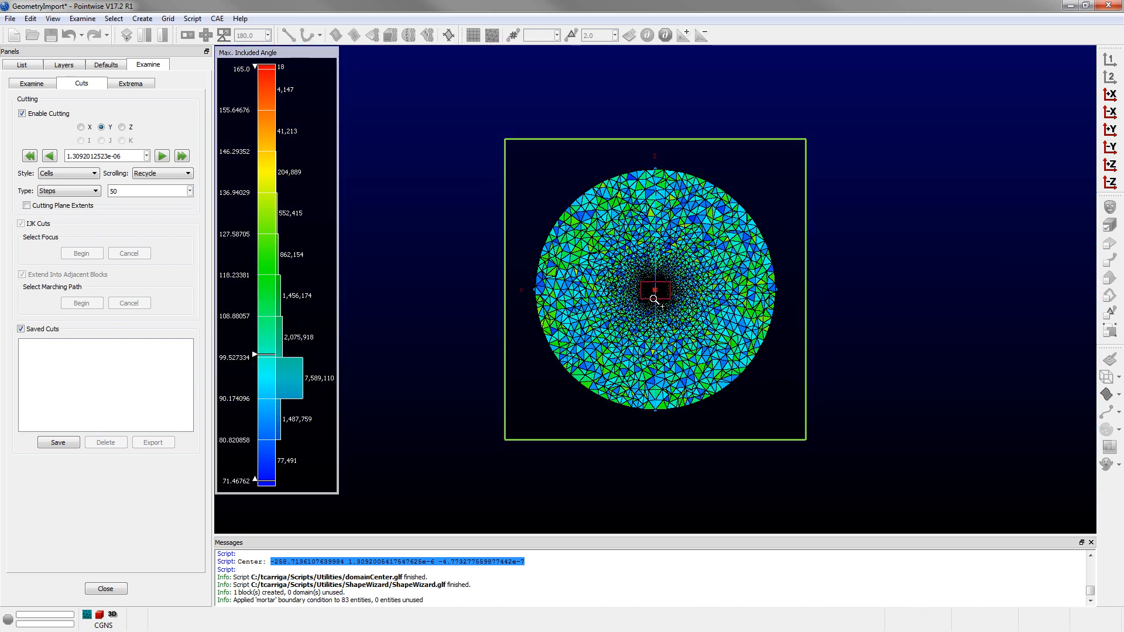
scroll(655, 280, "up", 5)
middle_click_drag(654, 258, 658, 325, "shift")
middle_click_drag(814, 286, 813, 308, "shift")
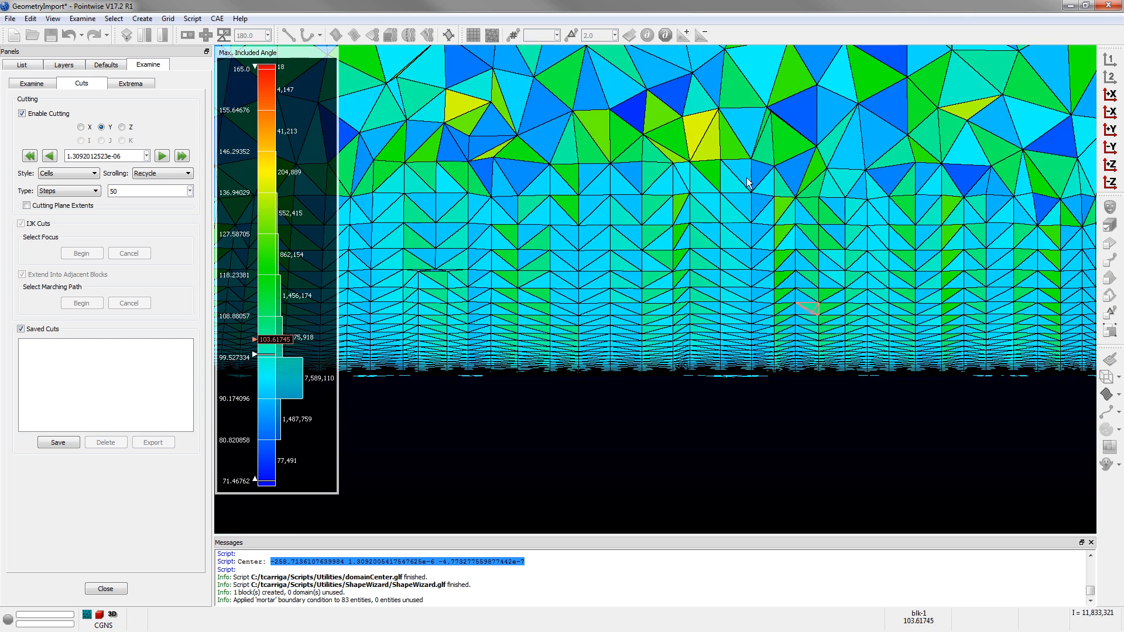
left_click(740, 371)
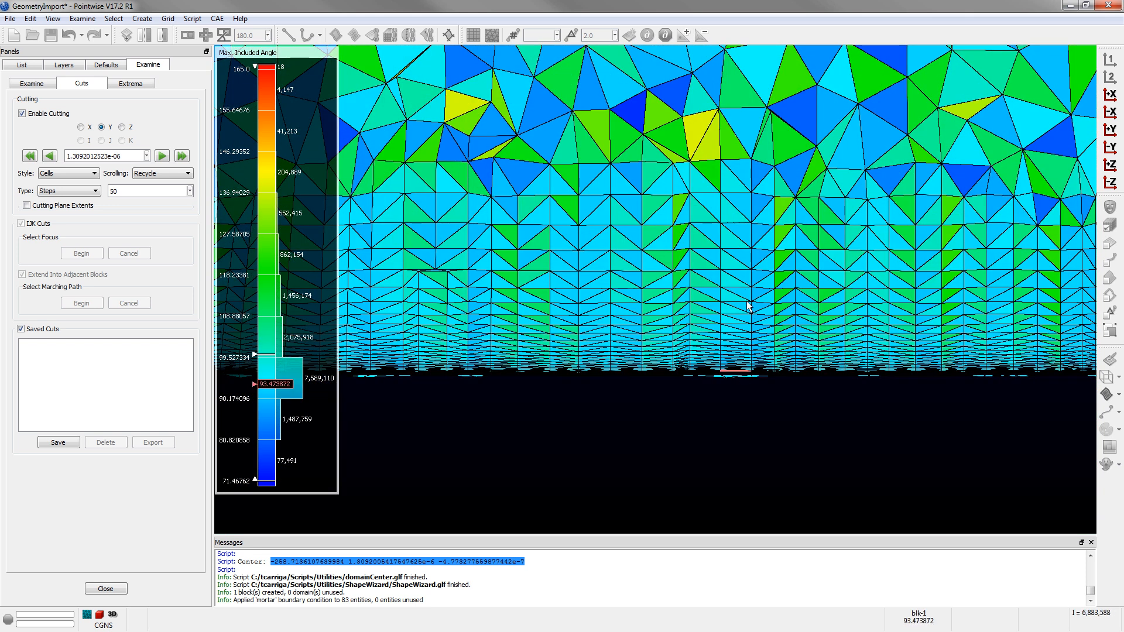
left_click(747, 339)
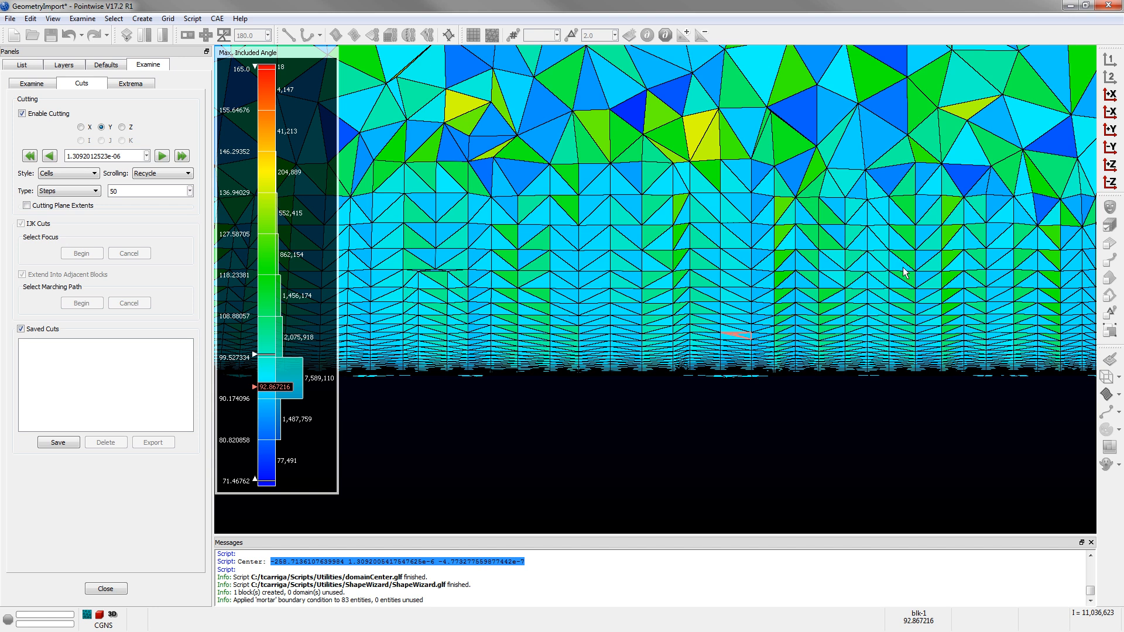
Step: Examine how the volume cells grow from the projectile out toward the farfield on the Y cut
scroll(903, 272, "down", 8)
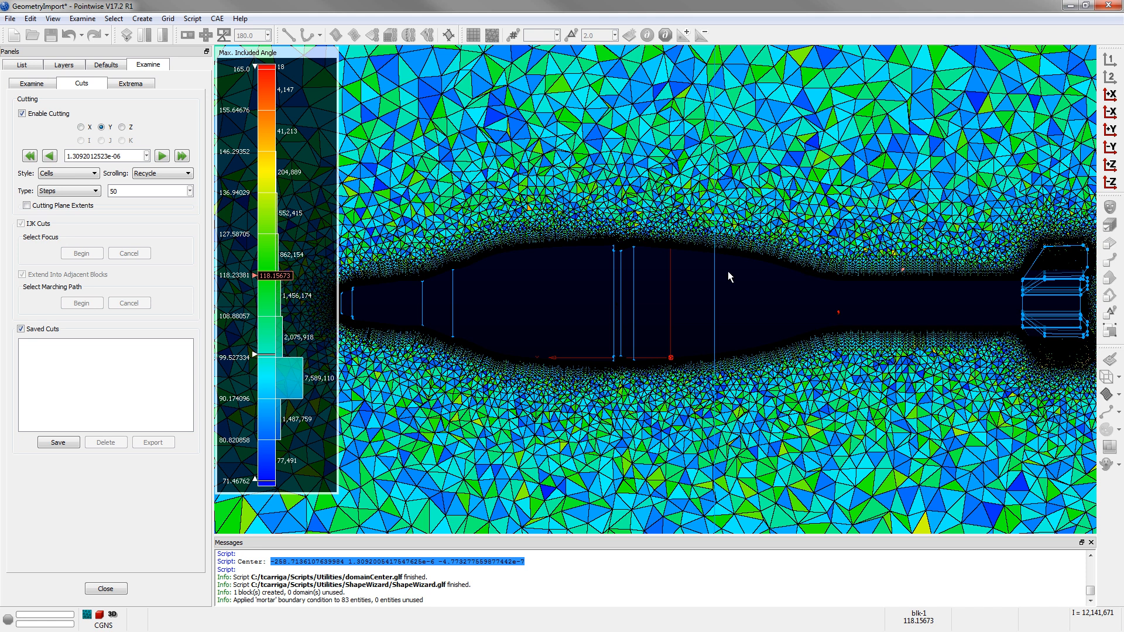
scroll(695, 272, "down", 1)
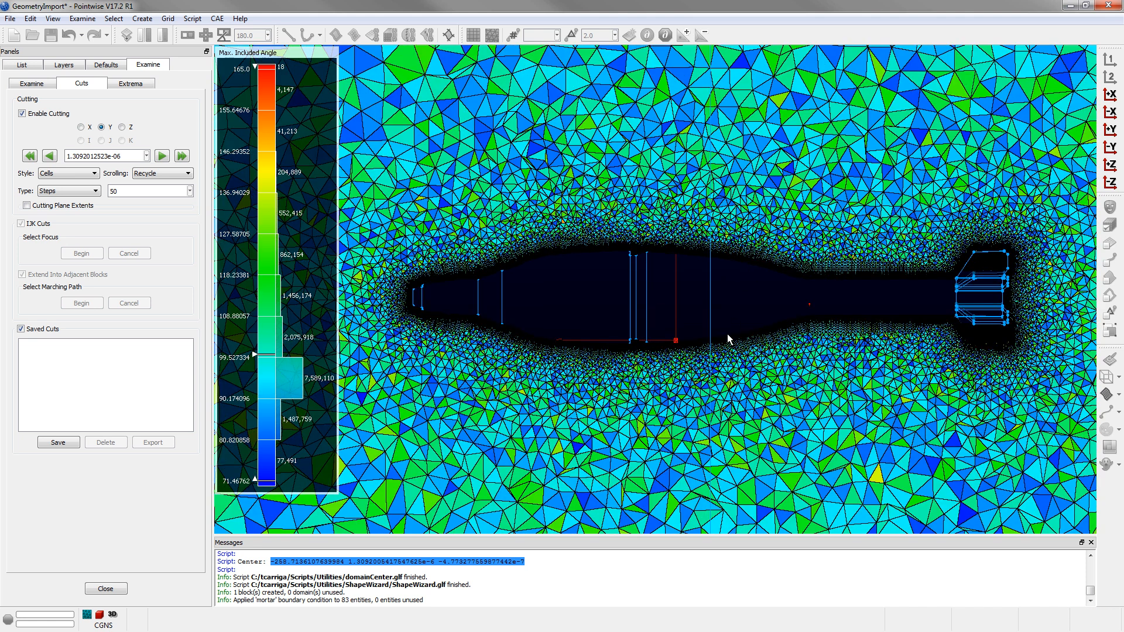
scroll(728, 333, "down", 1)
scroll(666, 328, "down", 1)
scroll(712, 308, "down", 1)
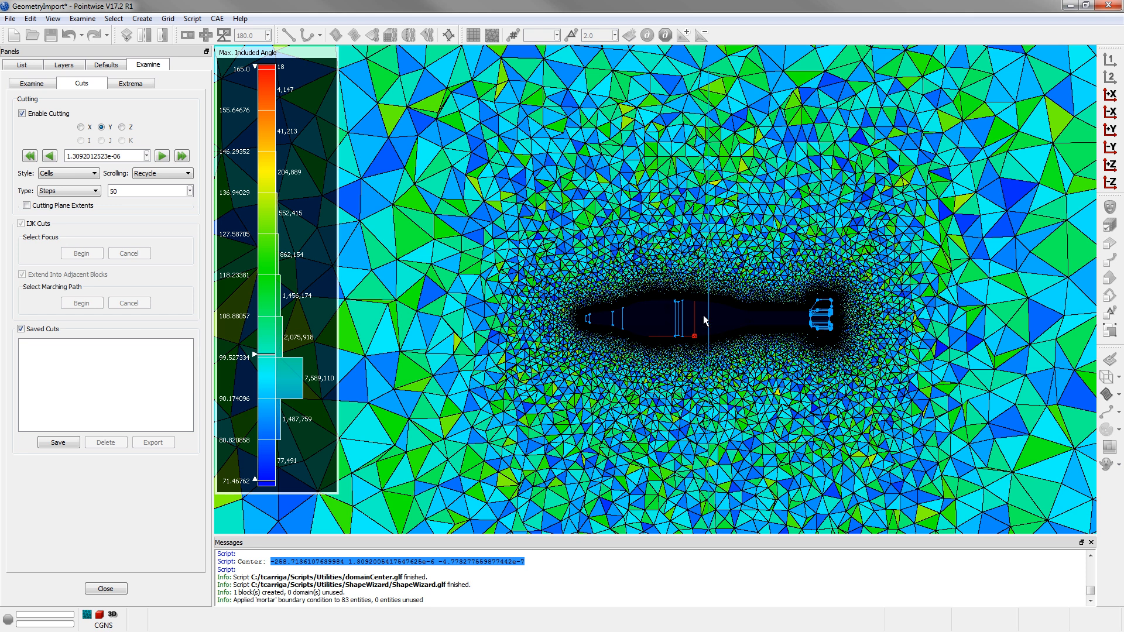
scroll(708, 294, "down", 3)
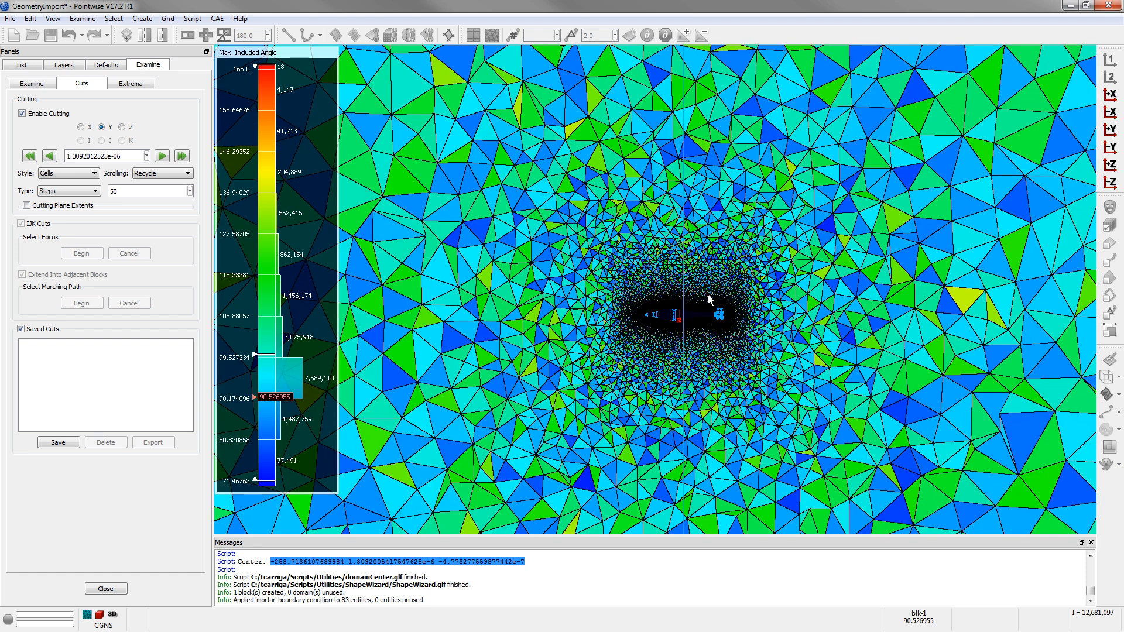
scroll(714, 313, "up", 4)
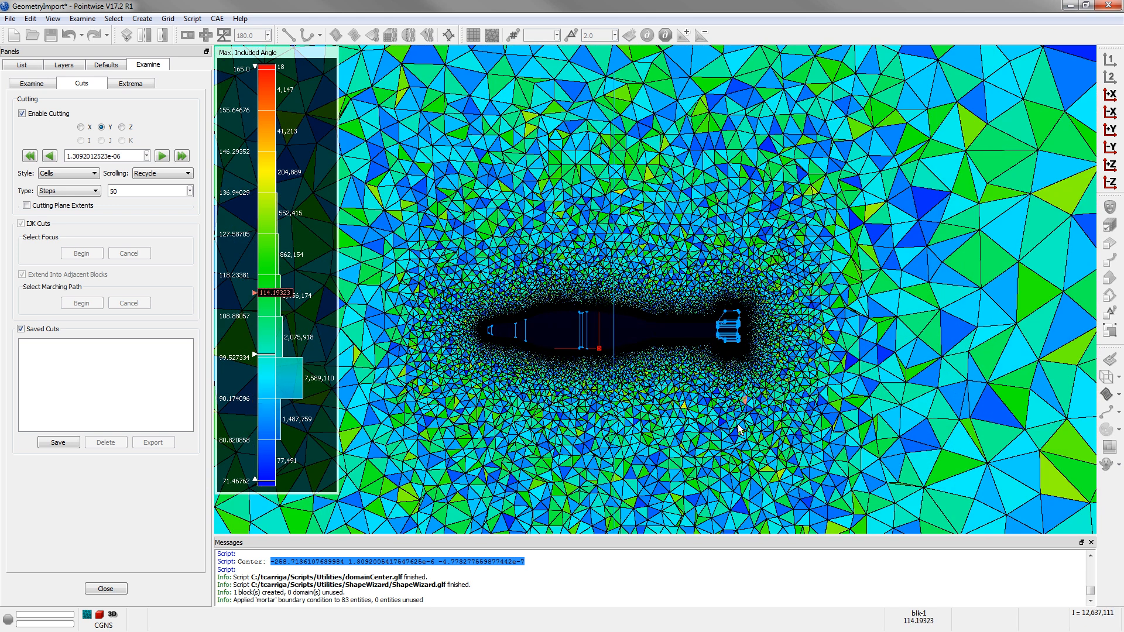
scroll(743, 421, "up", 1)
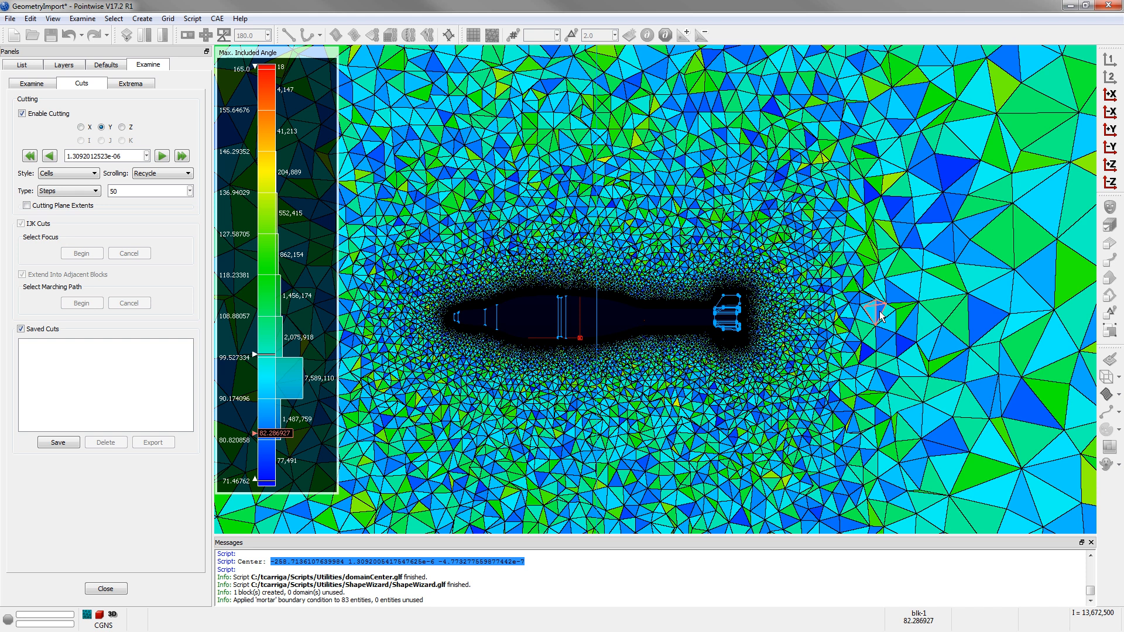
Step: Close the block examination and show the surface domains again
left_click(111, 590)
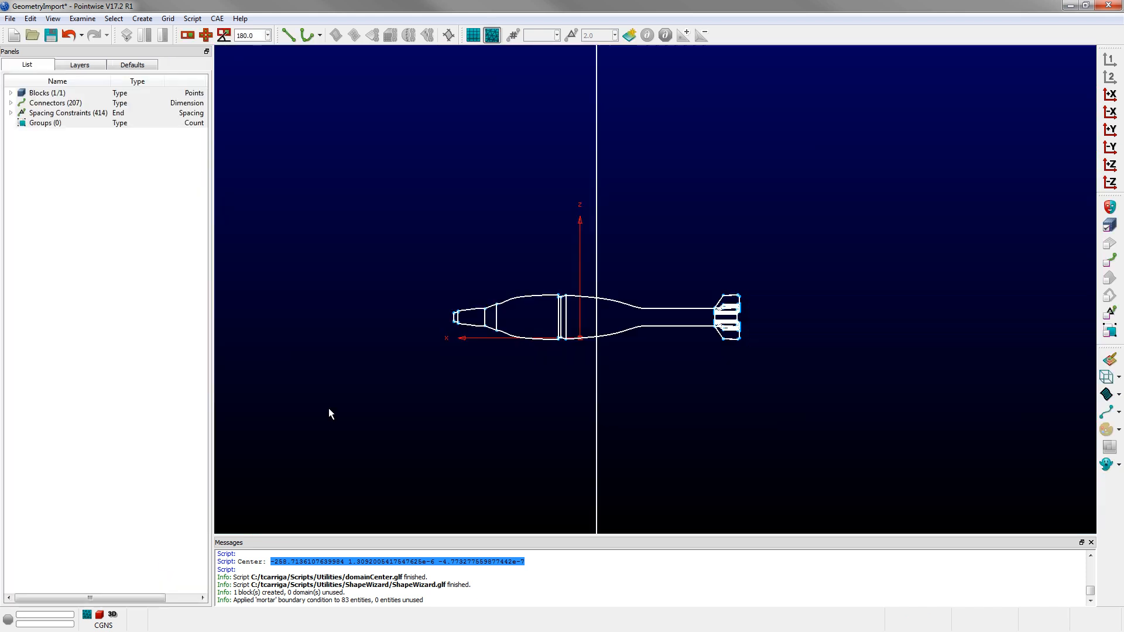
left_click(53, 18)
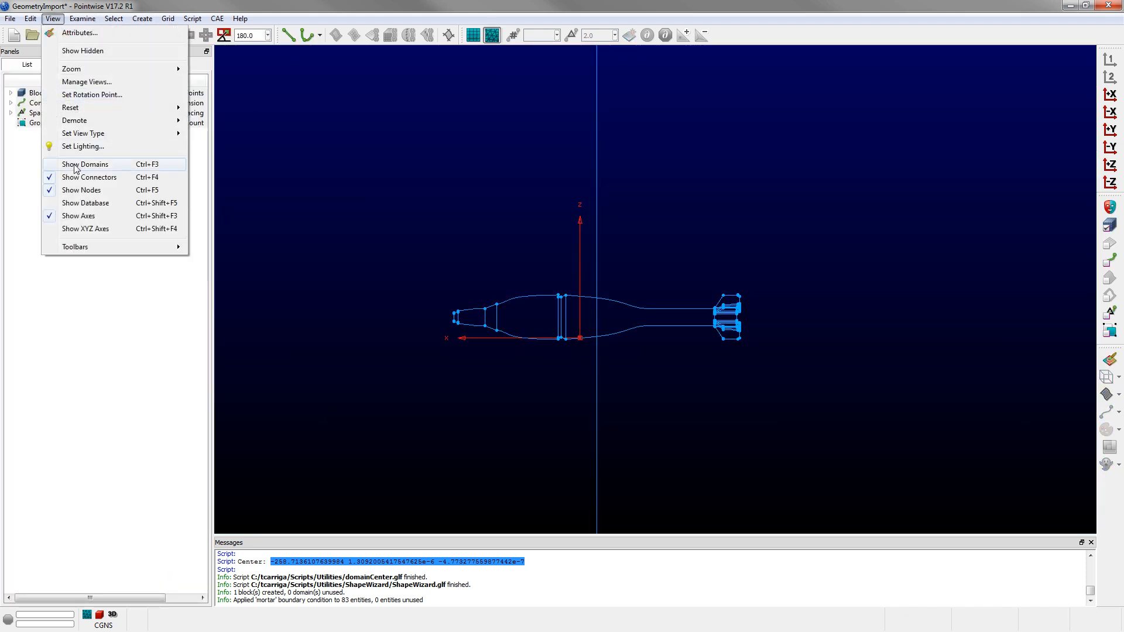
left_click(85, 165)
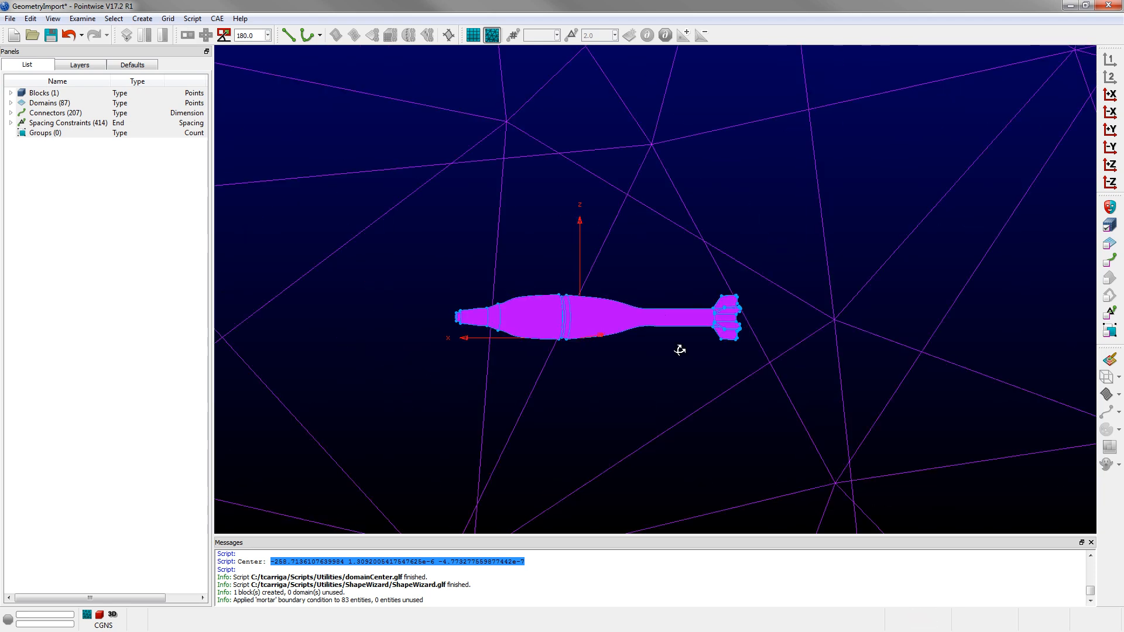
Step: Display the four spherical farfield domains with only their boundary lines
right_click_drag(679, 350, 773, 296)
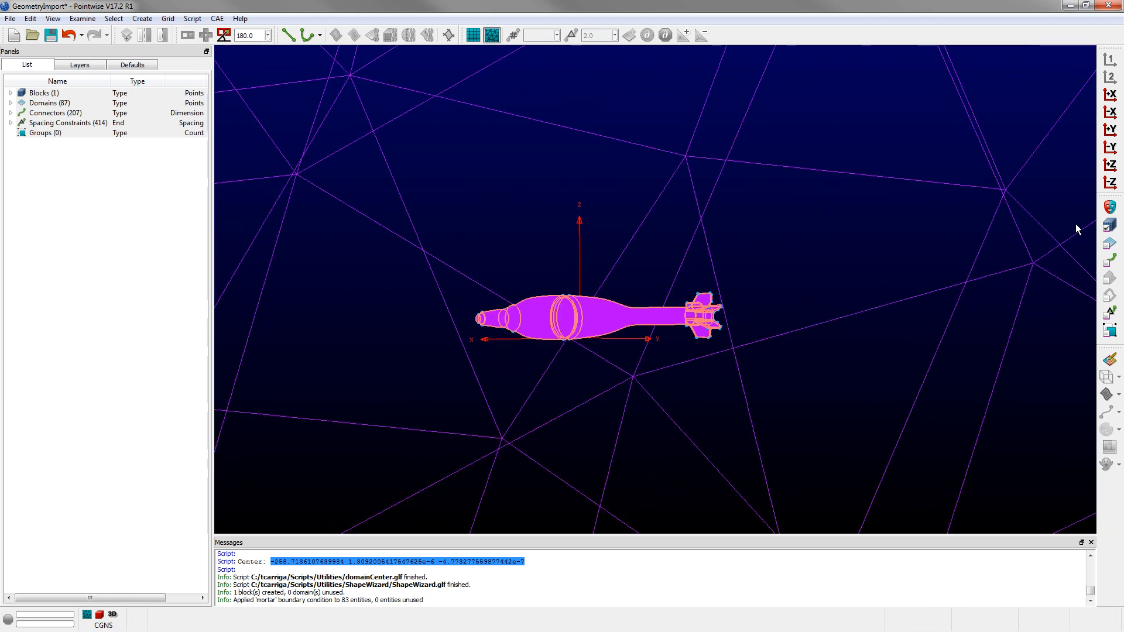
scroll(666, 363, "down", 10)
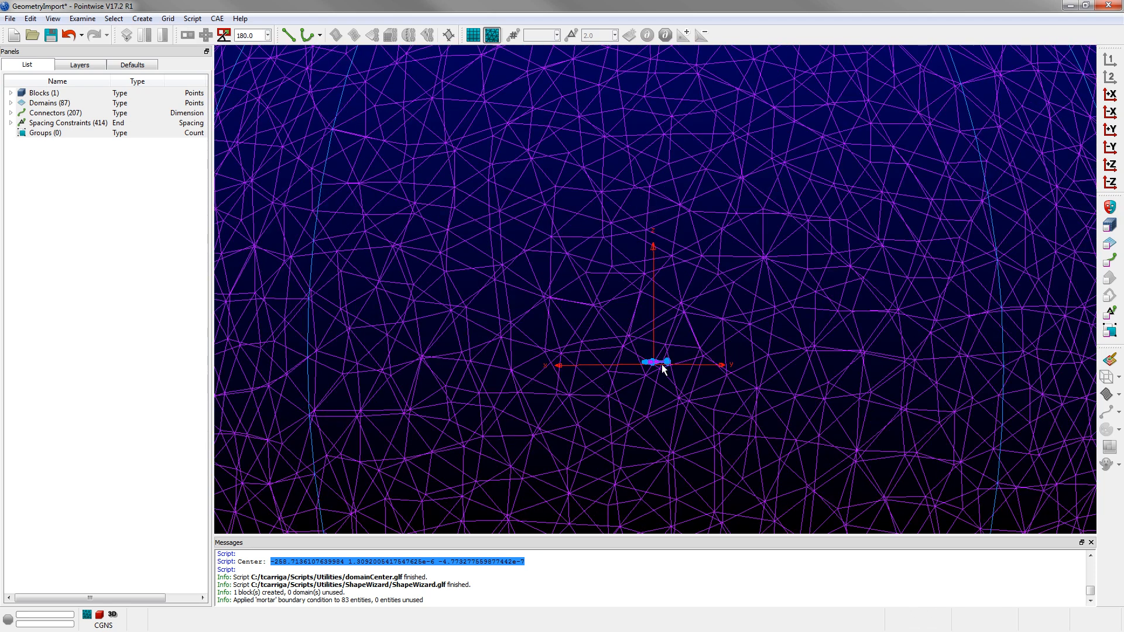
right_click_drag(660, 285, 647, 349)
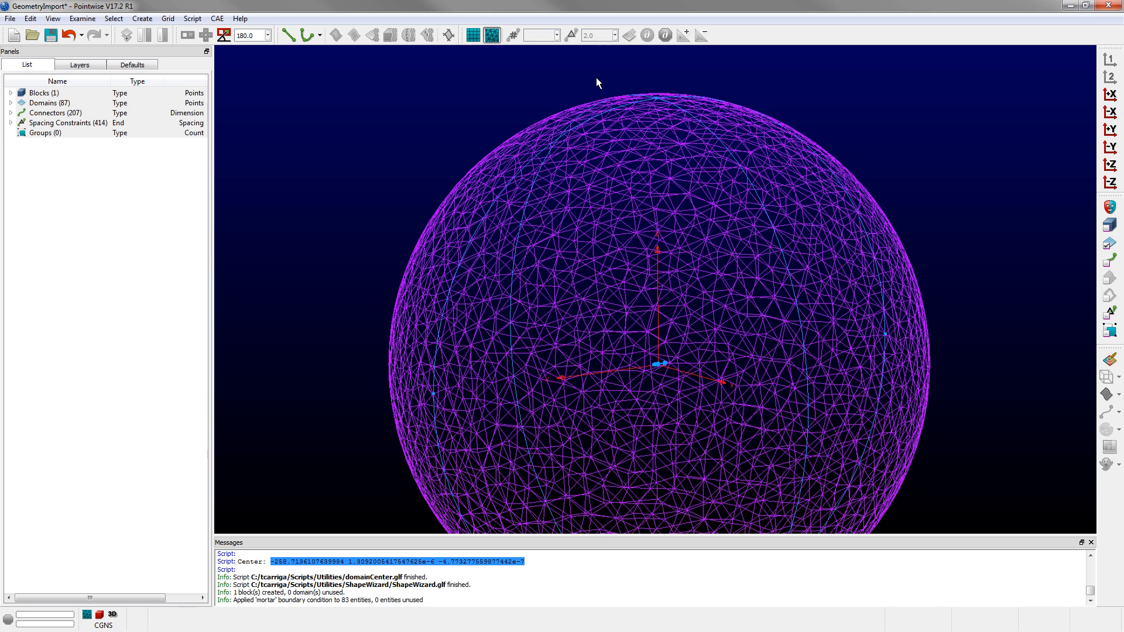
left_click_drag(596, 77, 811, 139)
left_click(1118, 395)
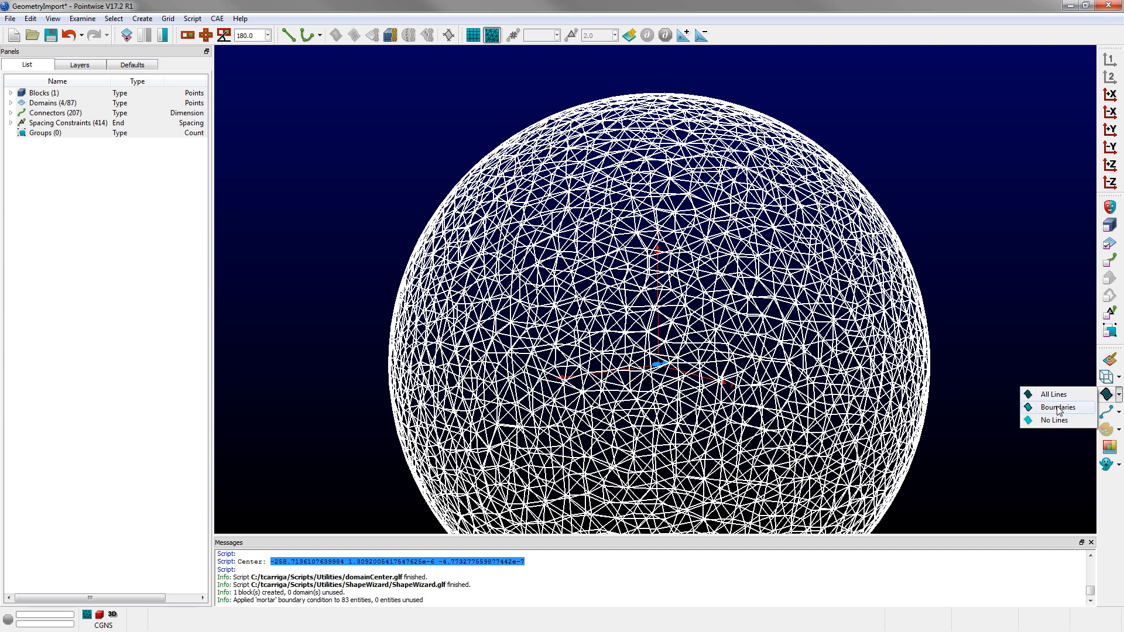
left_click(1059, 409)
left_click(1005, 308)
Step: Inspect the projectile's tail fin surface mesh and the region behind it from the -Y direction
scroll(673, 355, "up", 5)
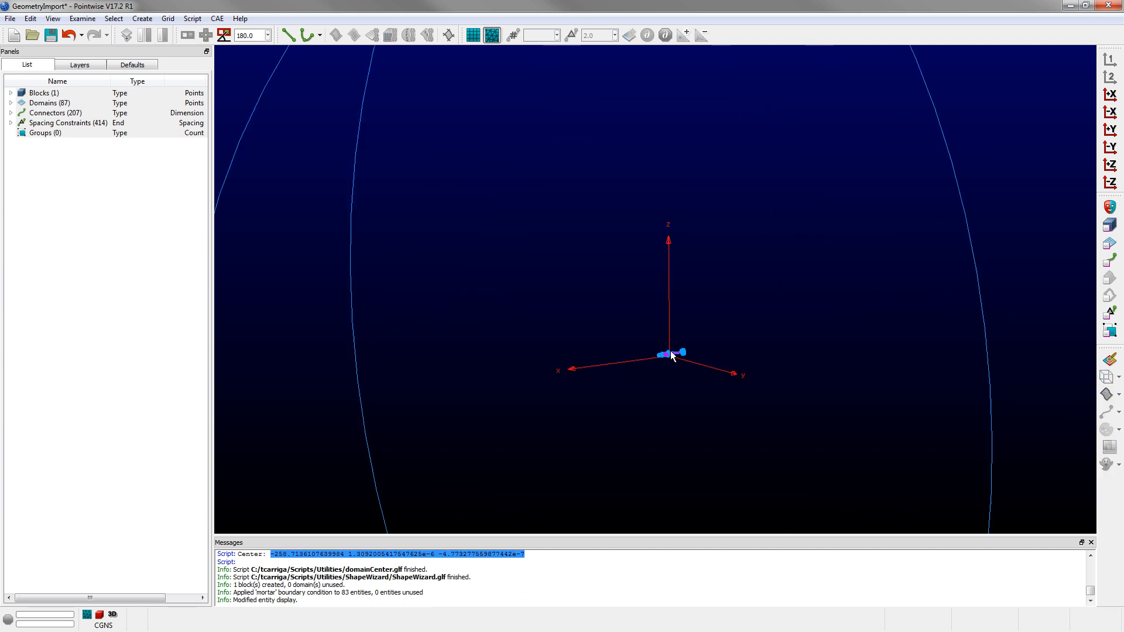
scroll(672, 355, "down", 5)
right_click_drag(731, 264, 812, 318)
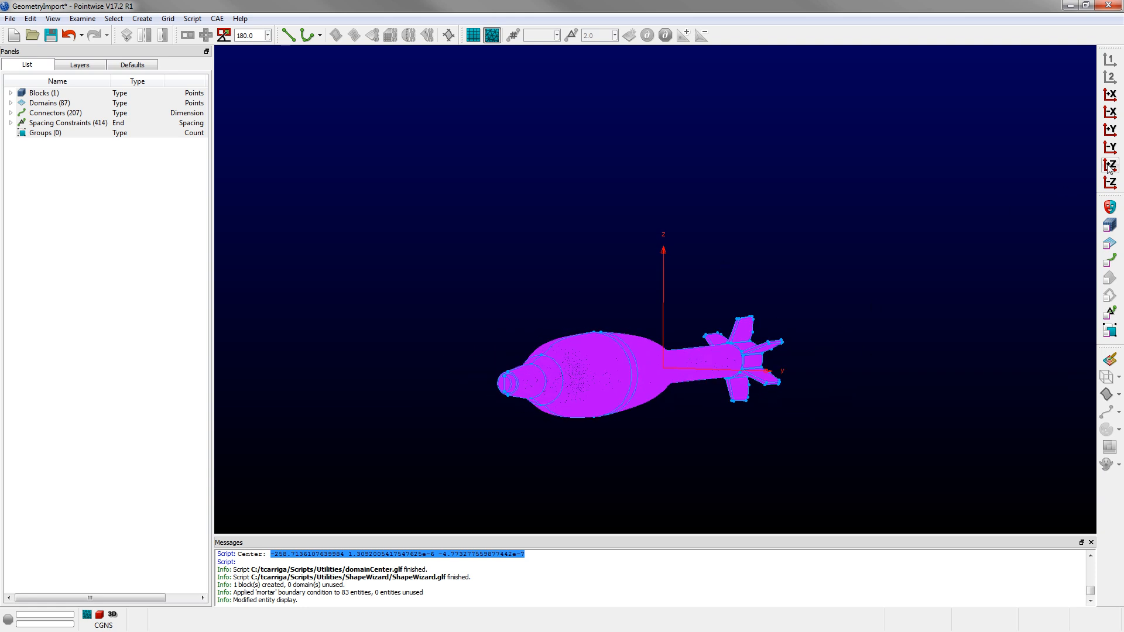
left_click(1110, 147)
right_click_drag(656, 291, 697, 310)
scroll(691, 325, "up", 6)
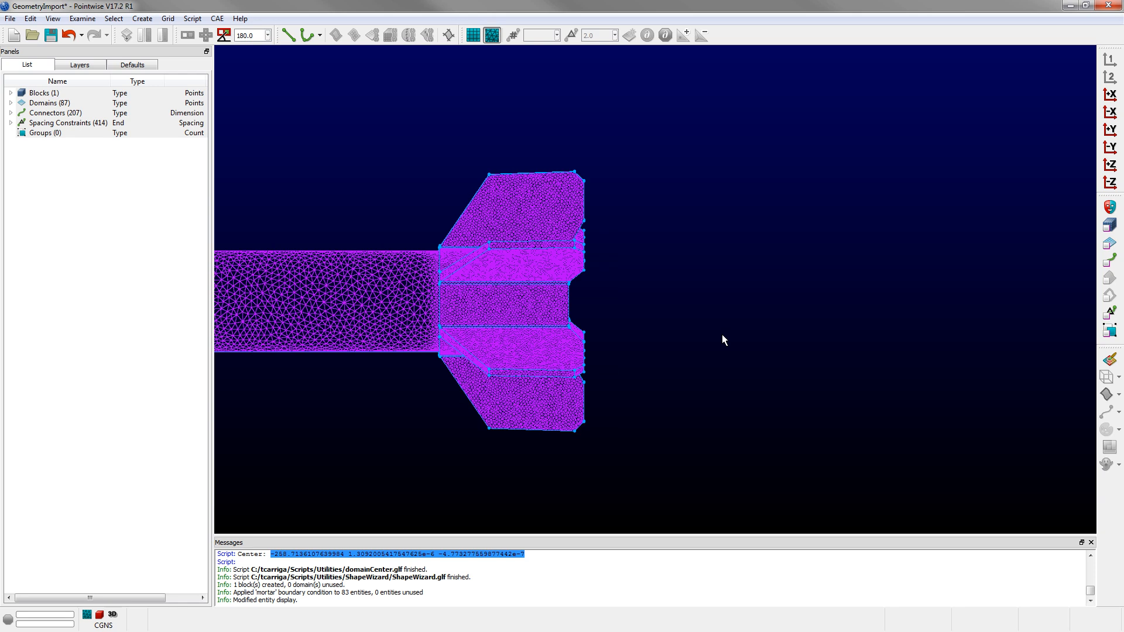
scroll(500, 199, "down", 2)
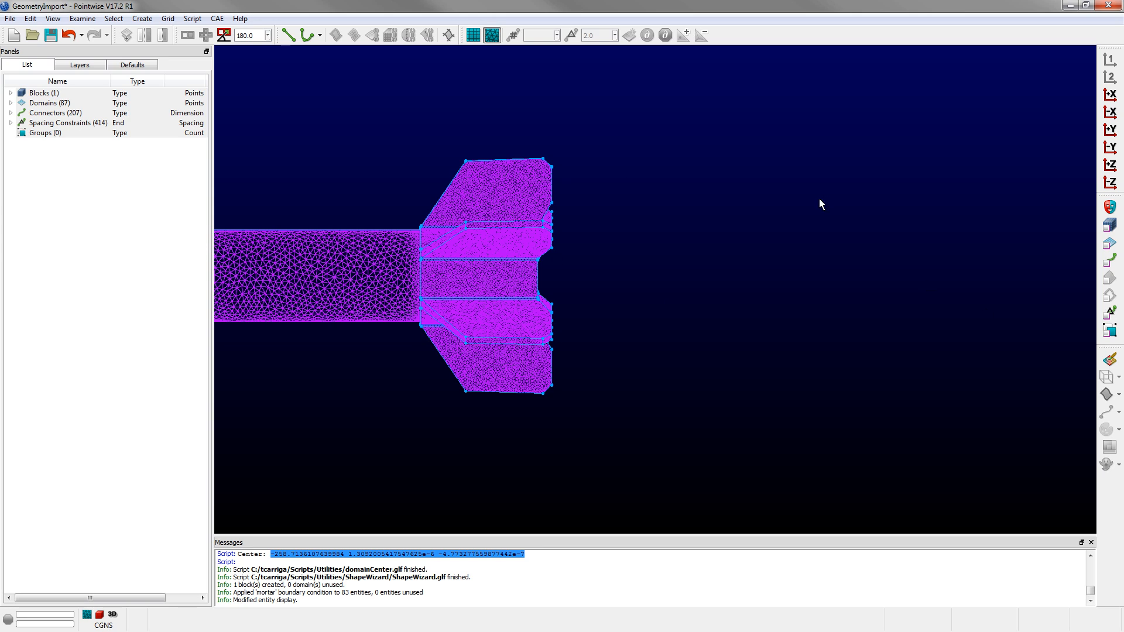
scroll(552, 301, "up", 2)
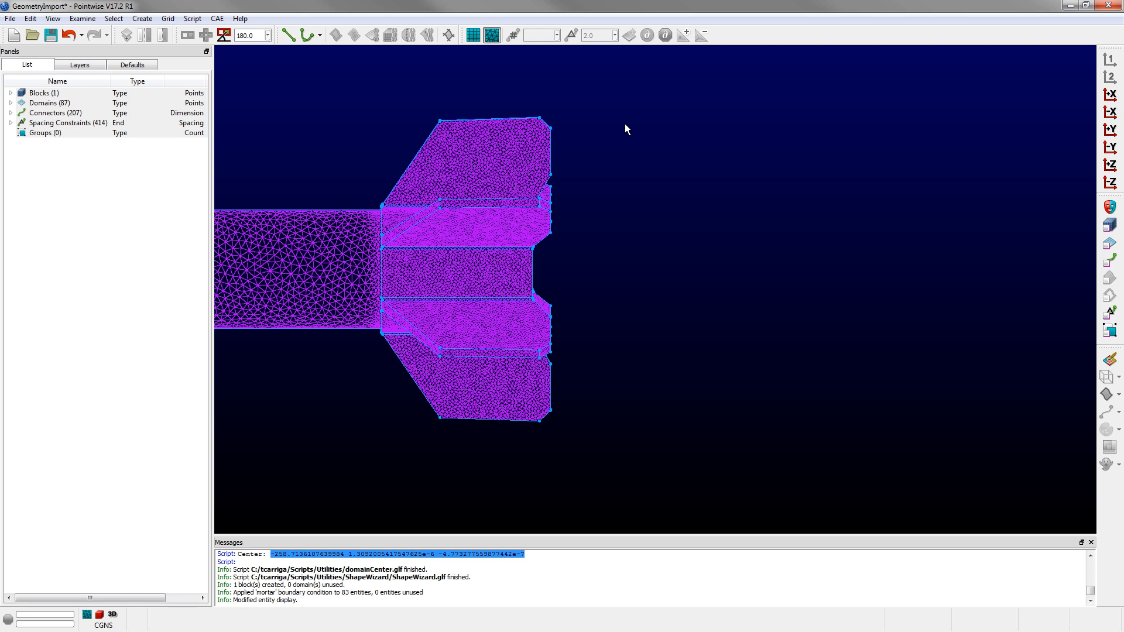
scroll(715, 241, "down", 8)
scroll(767, 281, "down", 2)
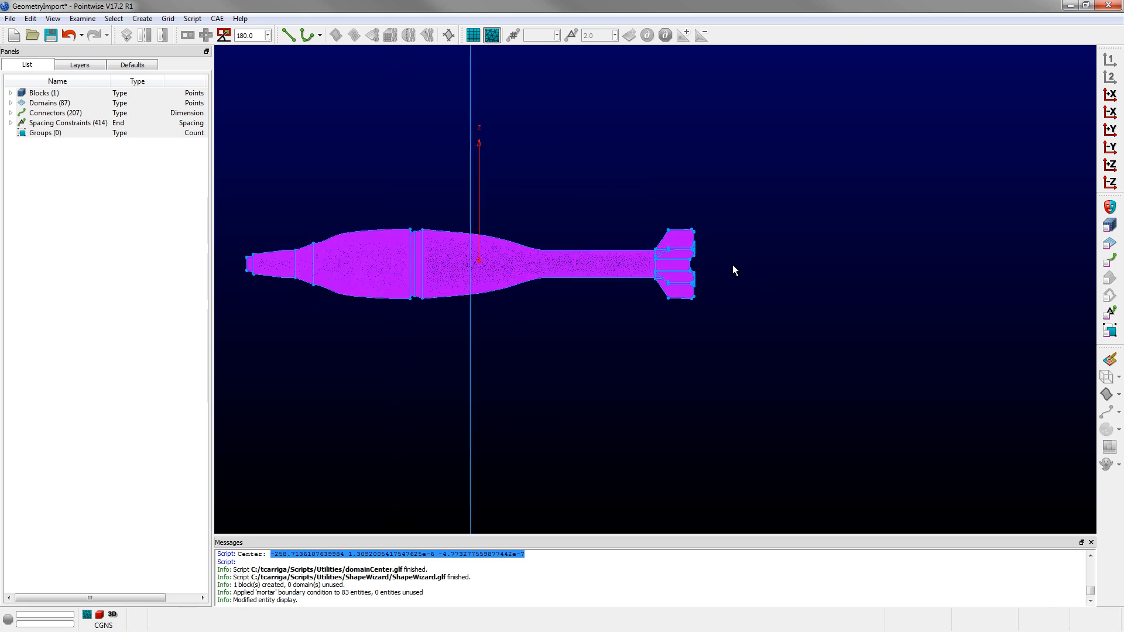
Step: View the projectile end-on along the +X axis, and briefly open the 2 Point Curves command without creating a curve
left_click(1109, 95)
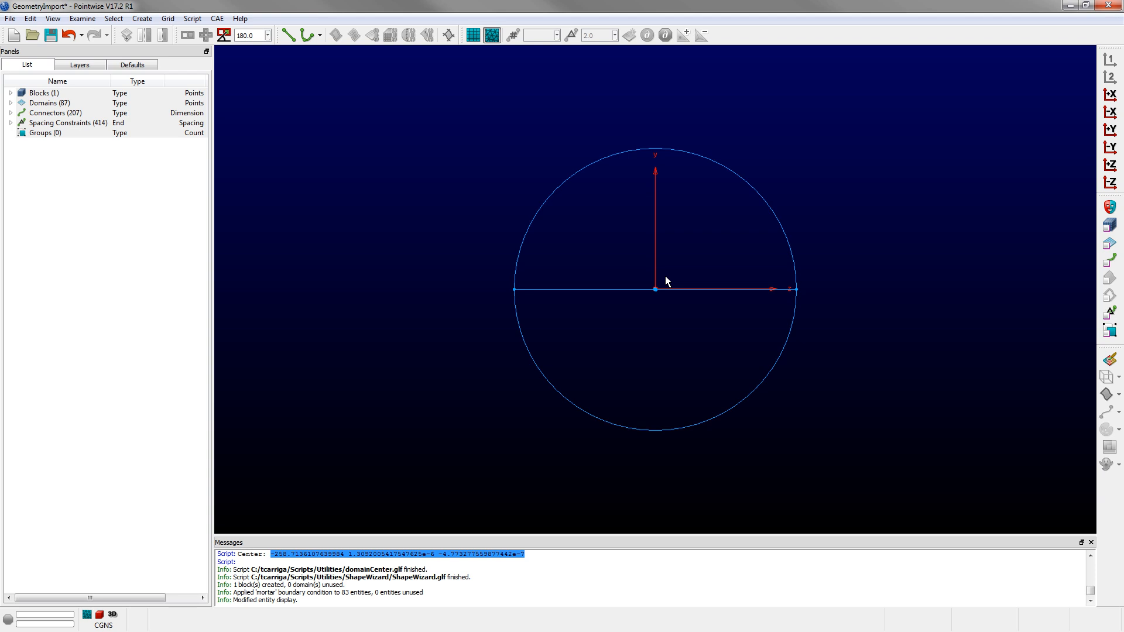
scroll(658, 284, "up", 5)
scroll(650, 307, "up", 6)
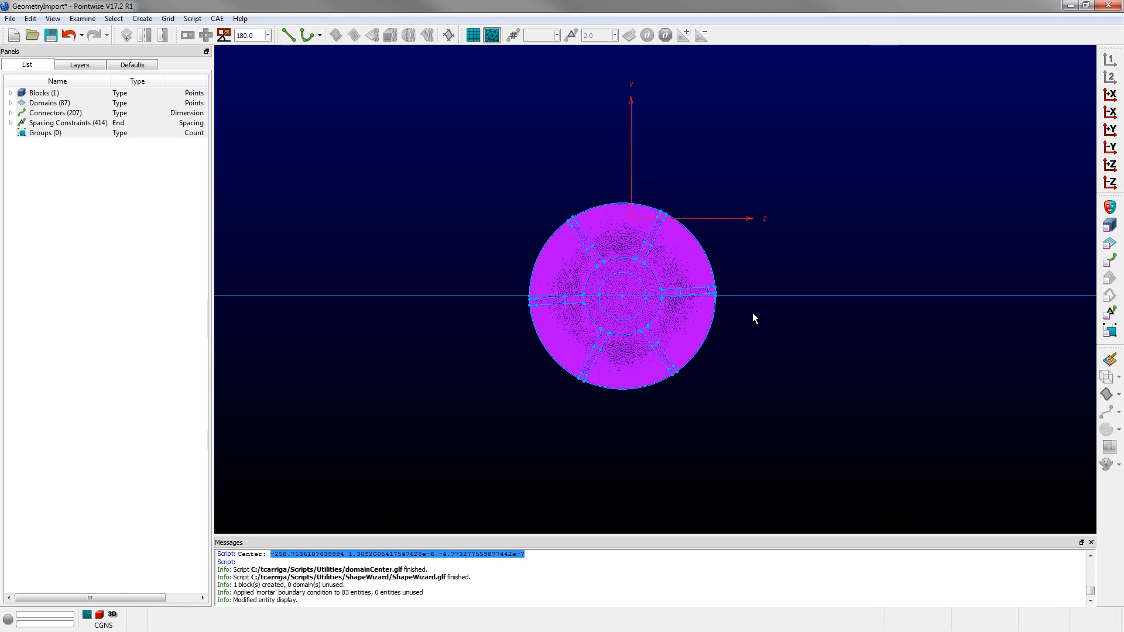
scroll(753, 316, "down", 1)
left_click(288, 35)
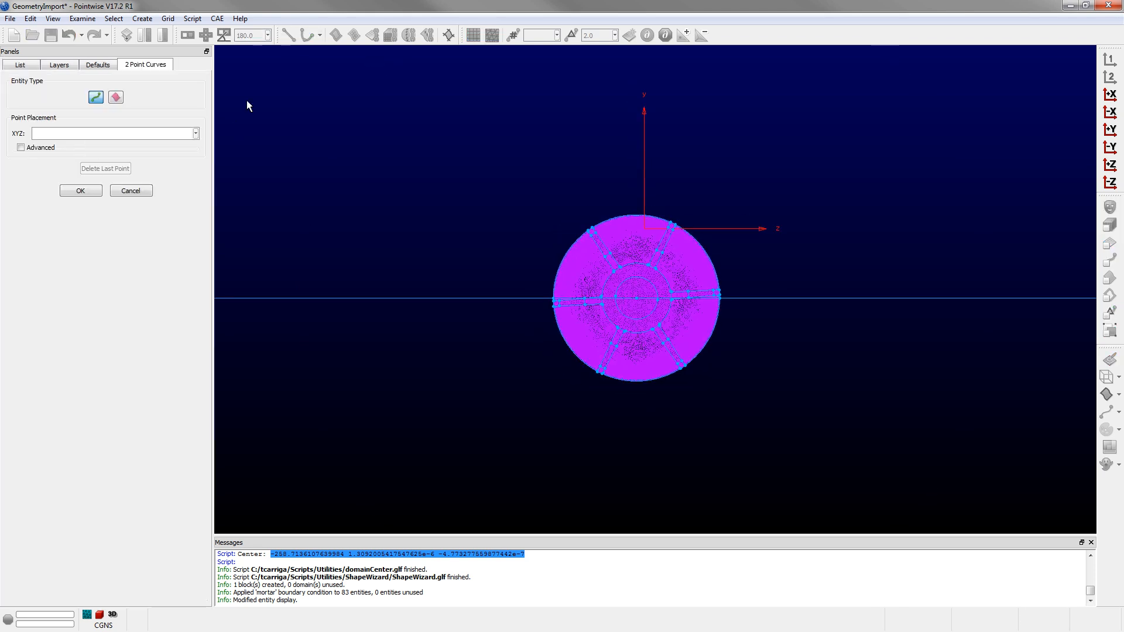
left_click(132, 190)
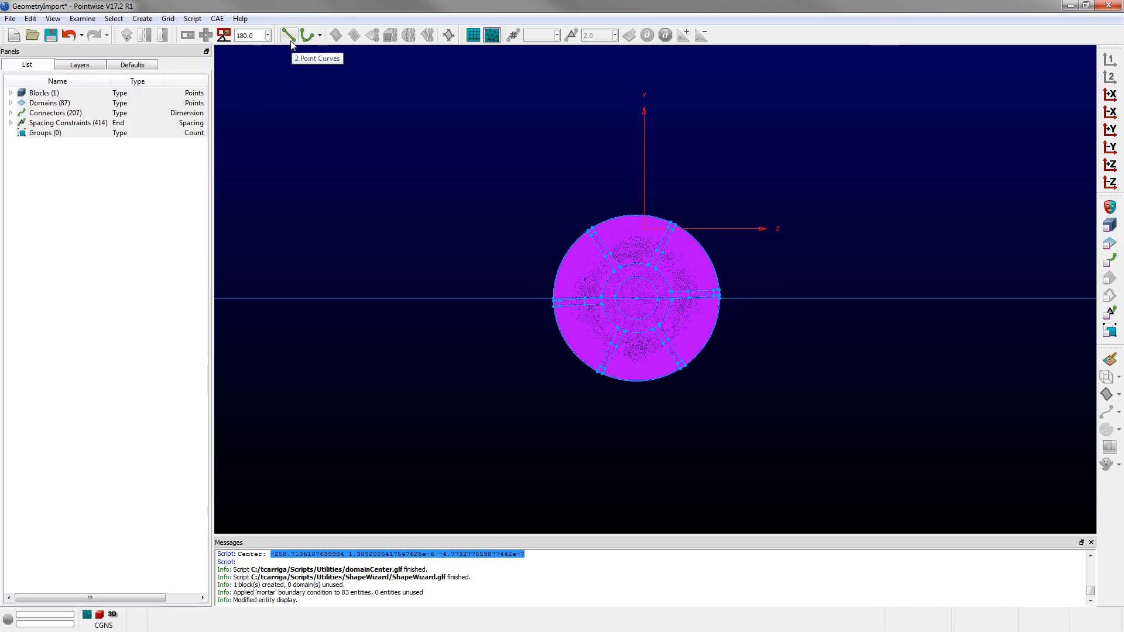
Step: Create a 2-point connector behind the fins from (-535, -50, 50) to (-535, 50, 50)
left_click(289, 40)
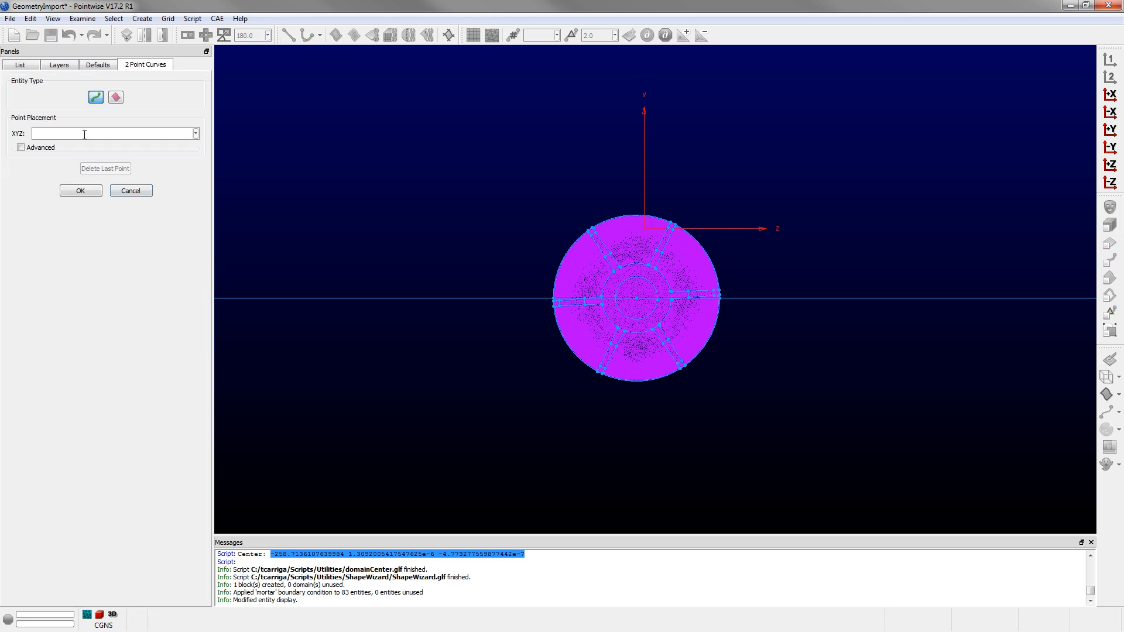
type("-535 -50 50")
key("Return")
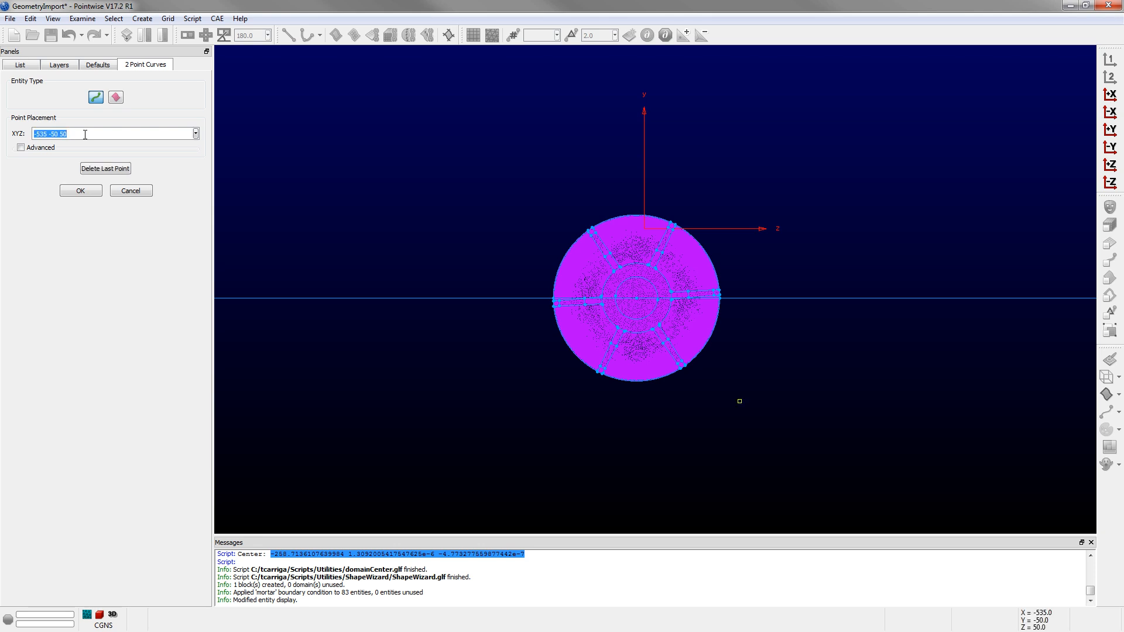
key("Left")
key("BackSpace")
key("Return")
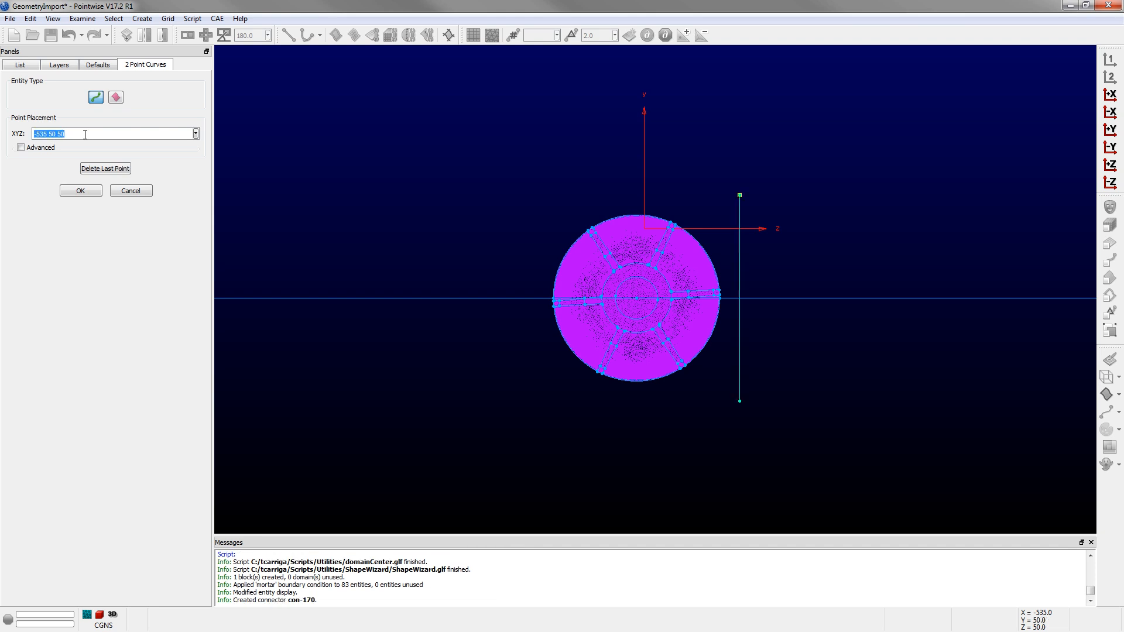
Step: Complete the square with connectors through (-535, 50, -50) and (-535, -50, -50), closing it at the starting point, and accept the curves
key("Left")
type("-")
key("Return")
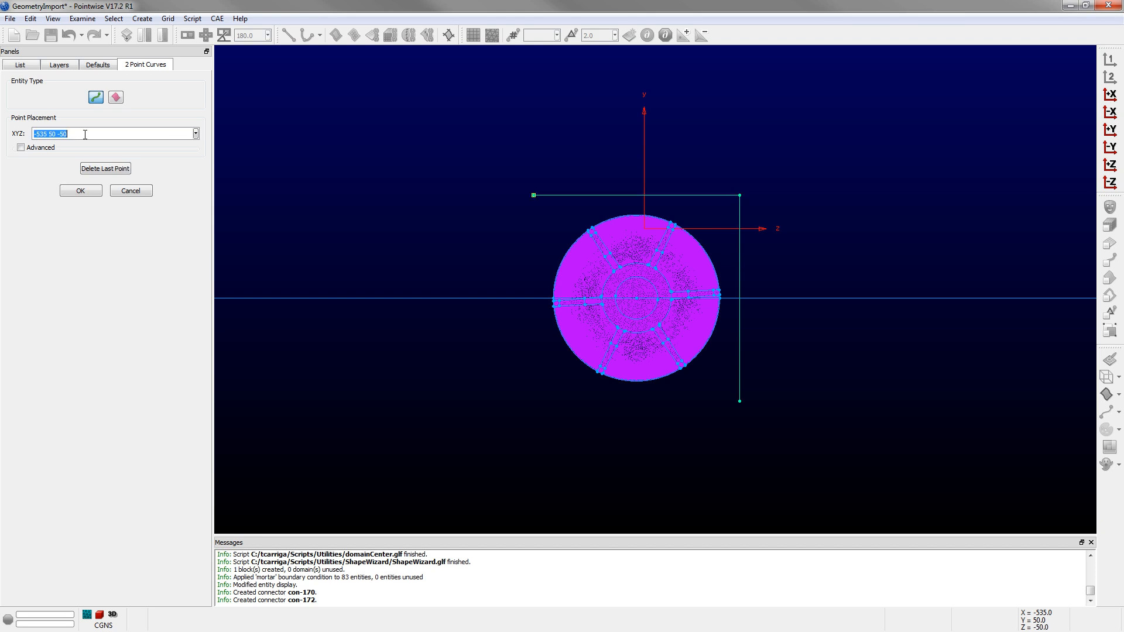
key("Right")
type("-")
key("Return")
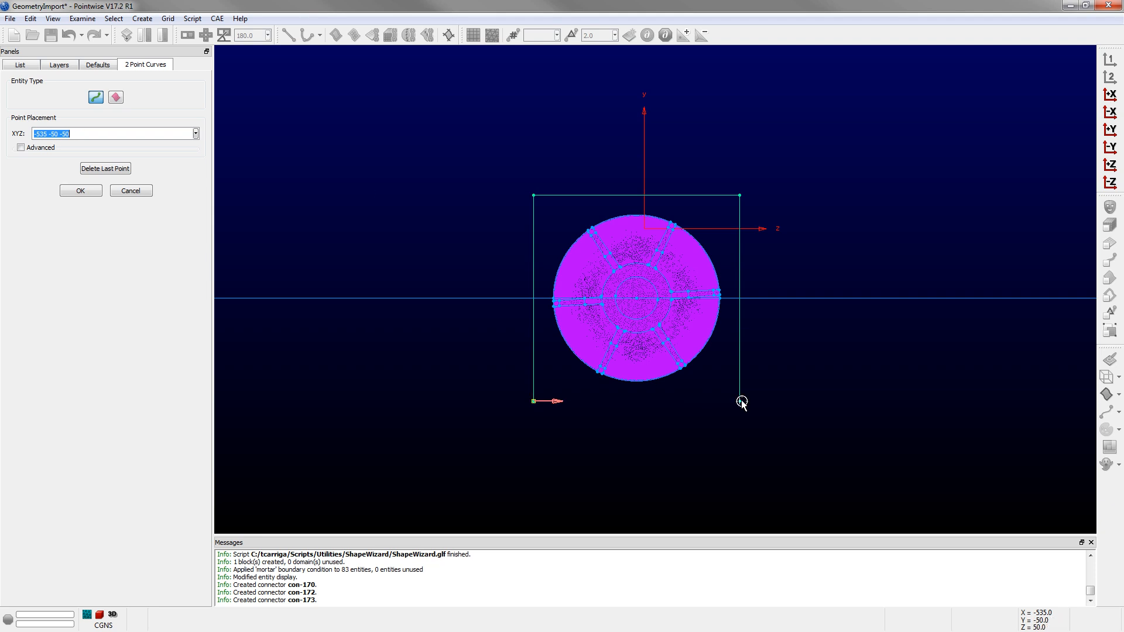
left_click(740, 402)
left_click(85, 191)
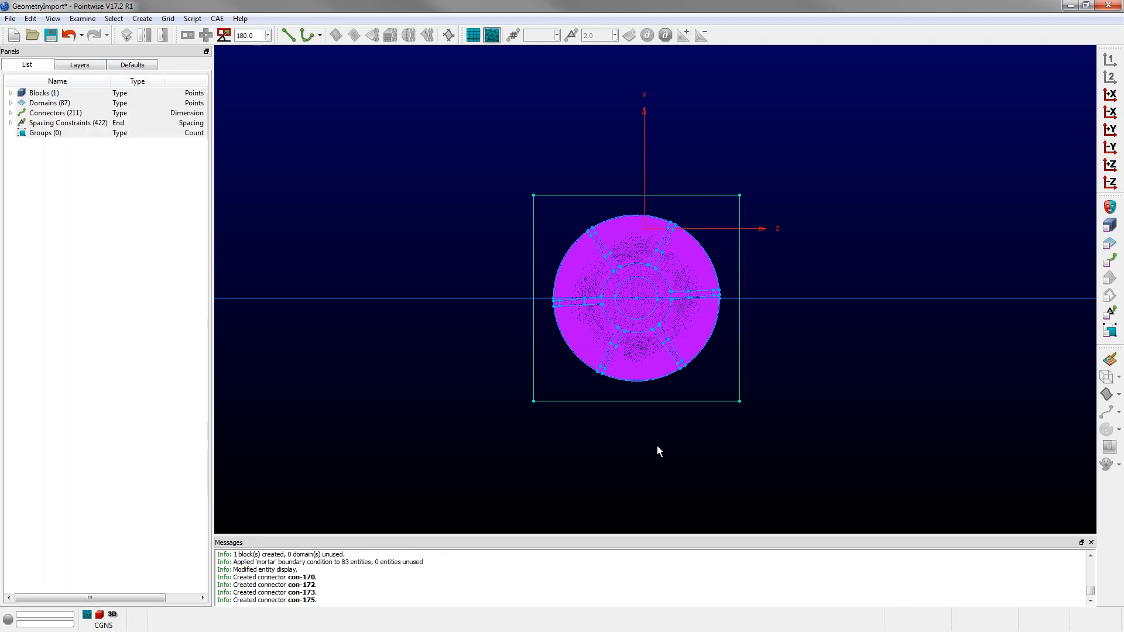
Step: Assemble a structured domain from the four connectors of the square behind the fins
scroll(629, 400, "up", 4)
scroll(681, 508, "down", 1)
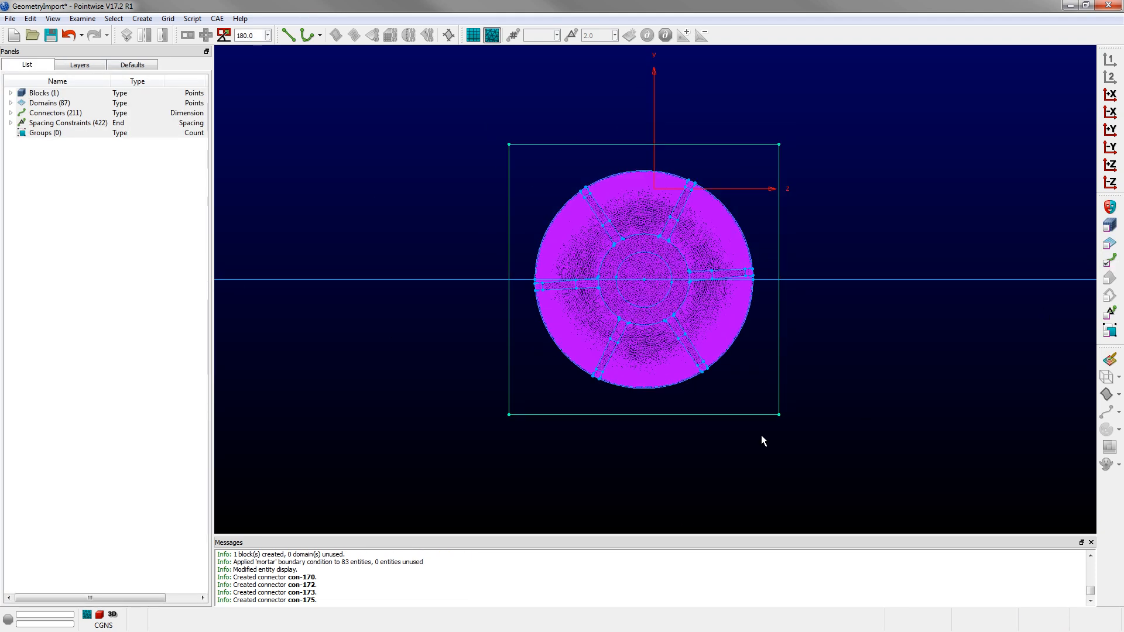
left_click(715, 414)
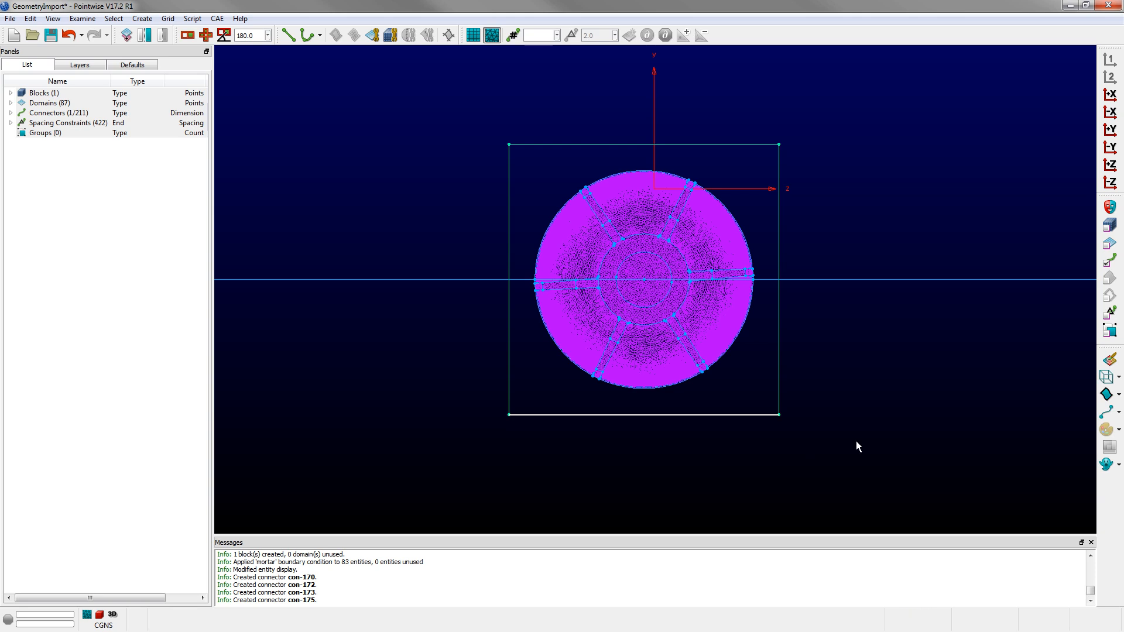
key("ctrl+shift+a")
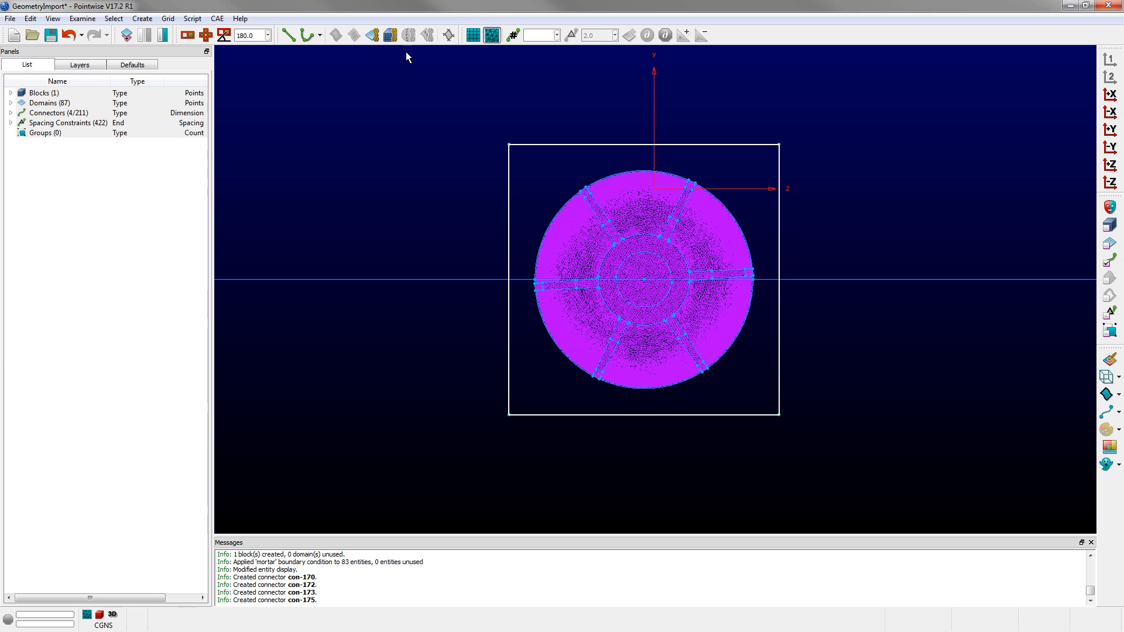
left_click(472, 36)
left_click(381, 37)
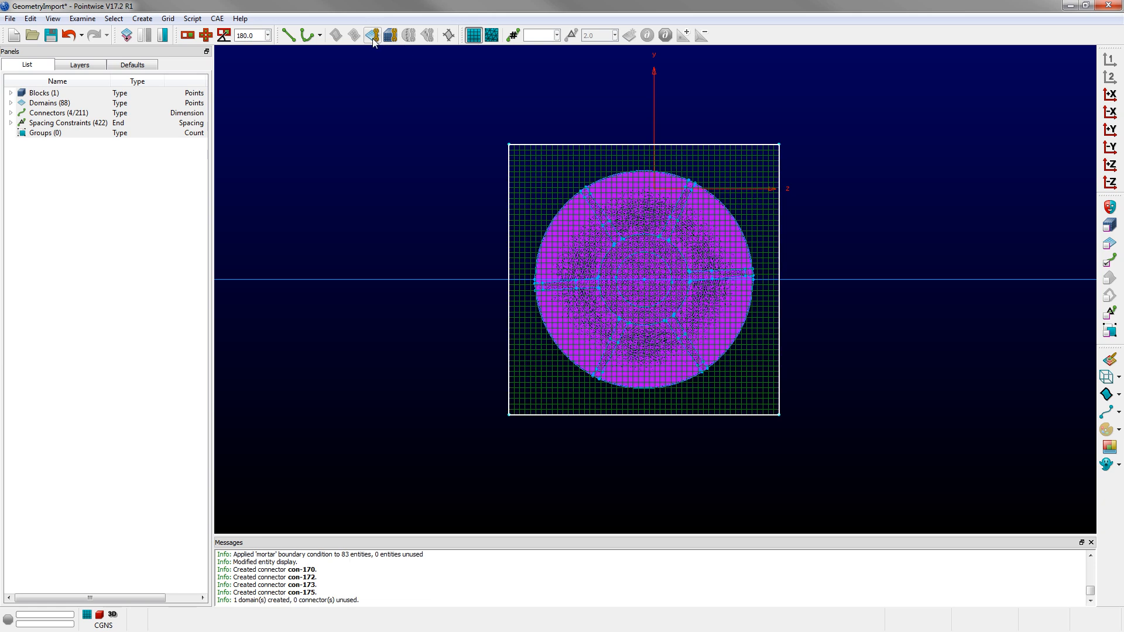
Step: Set up a translational block extrusion of the square domain along direction -1 0 0 with a distance of 500
left_click(764, 188)
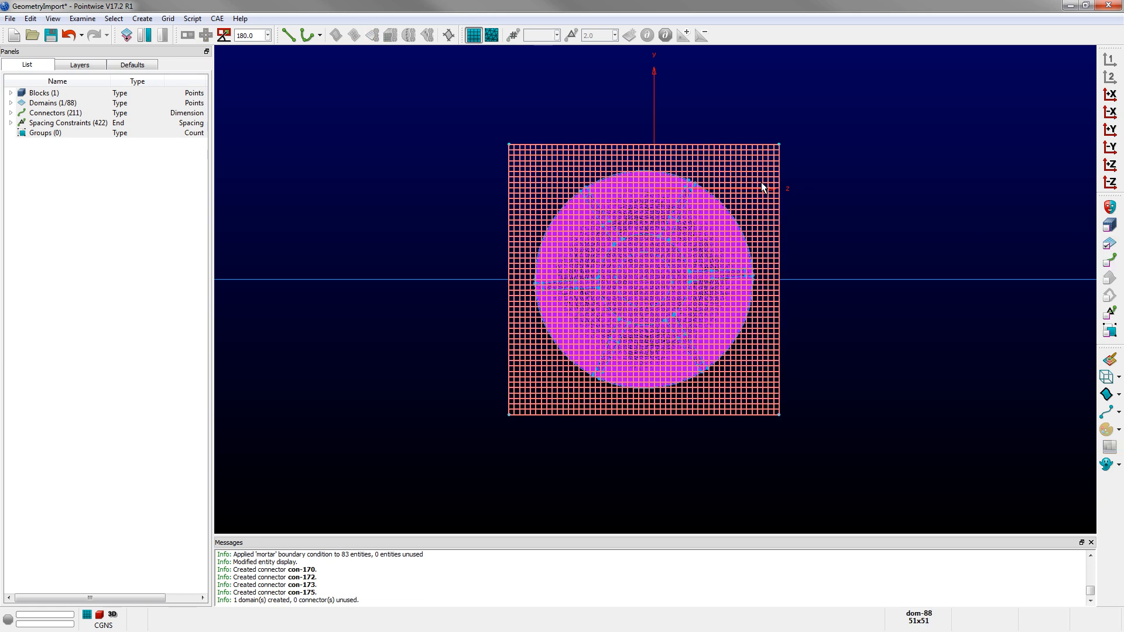
right_click_drag(765, 188, 623, 361, "ctrl")
scroll(600, 251, "down", 3)
scroll(638, 394, "down", 6)
scroll(818, 344, "up", 5)
right_click_drag(818, 349, 658, 351, "ctrl")
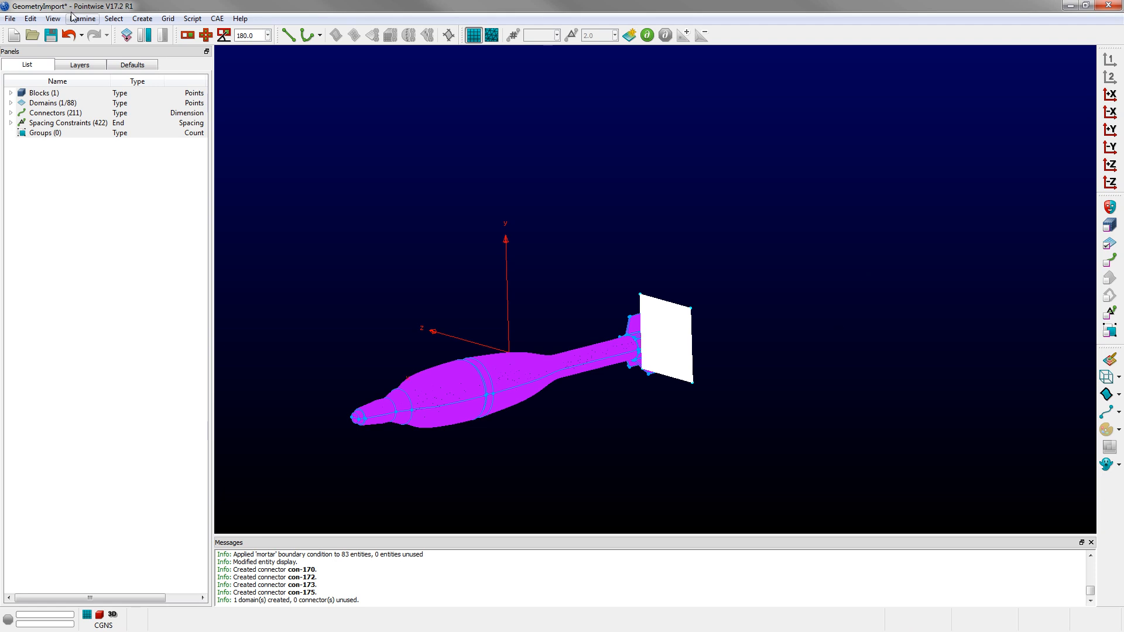
left_click(141, 18)
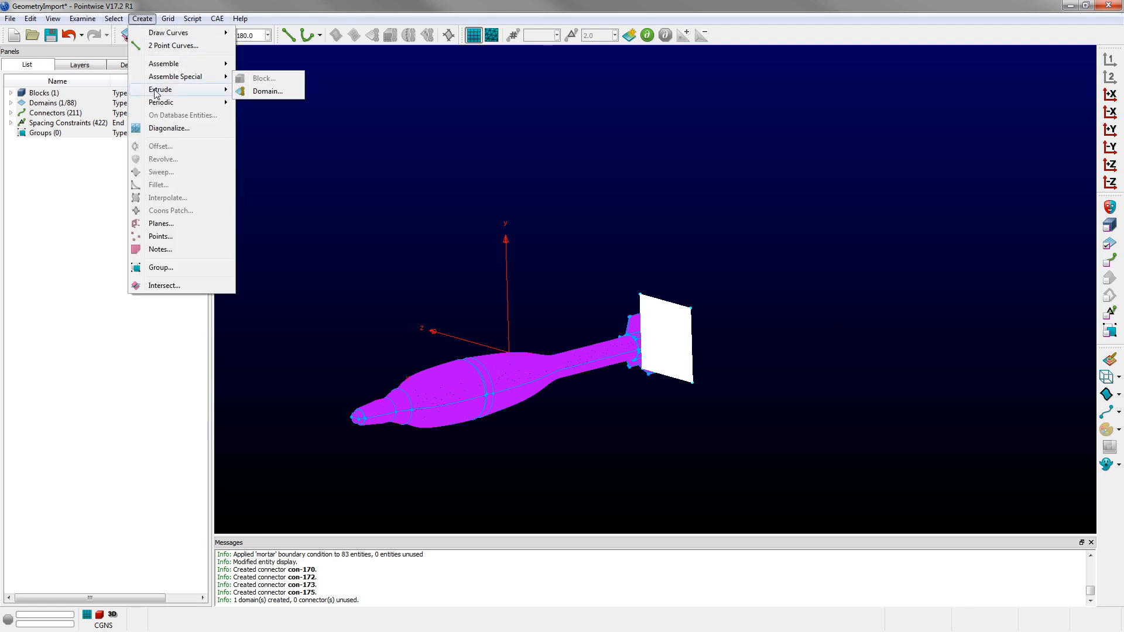
mouse_move(188, 89)
left_click(268, 104)
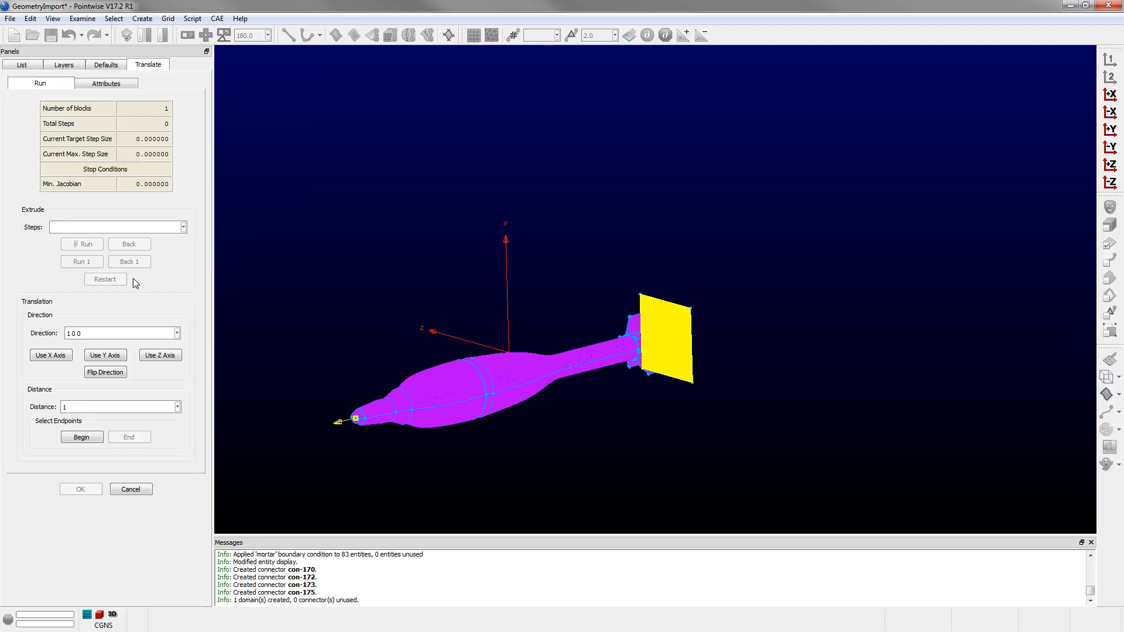
left_click(68, 355)
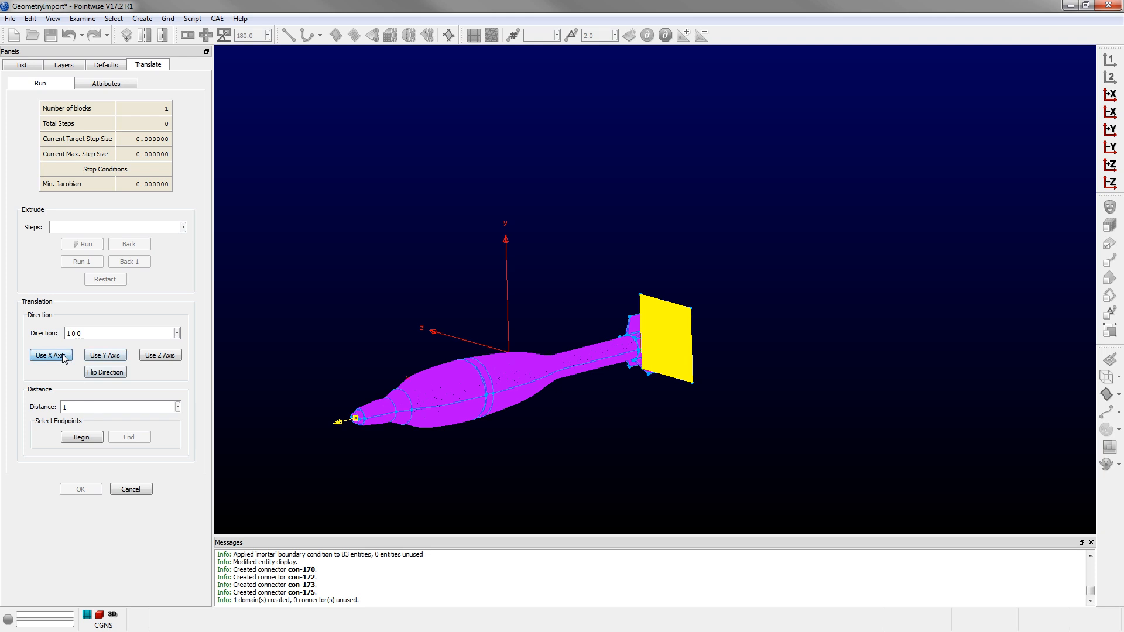
double_click(80, 411)
type("500")
left_click(121, 373)
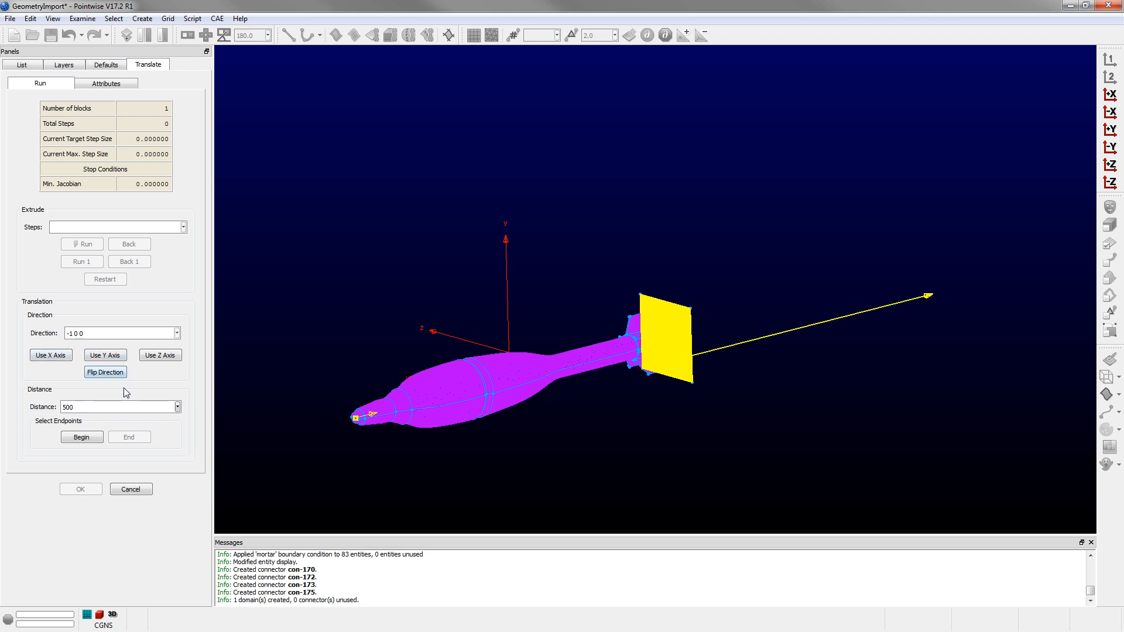
Step: Run the extrusion for 250 steps and accept the wake block
left_click(61, 227)
type("250")
key("Return")
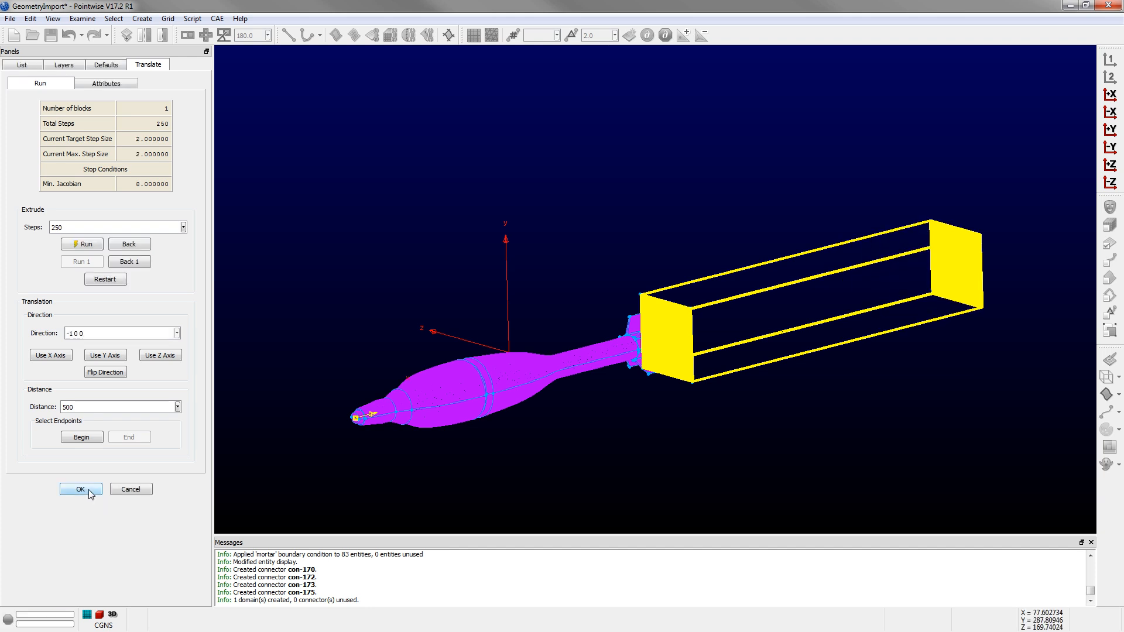
left_click(80, 490)
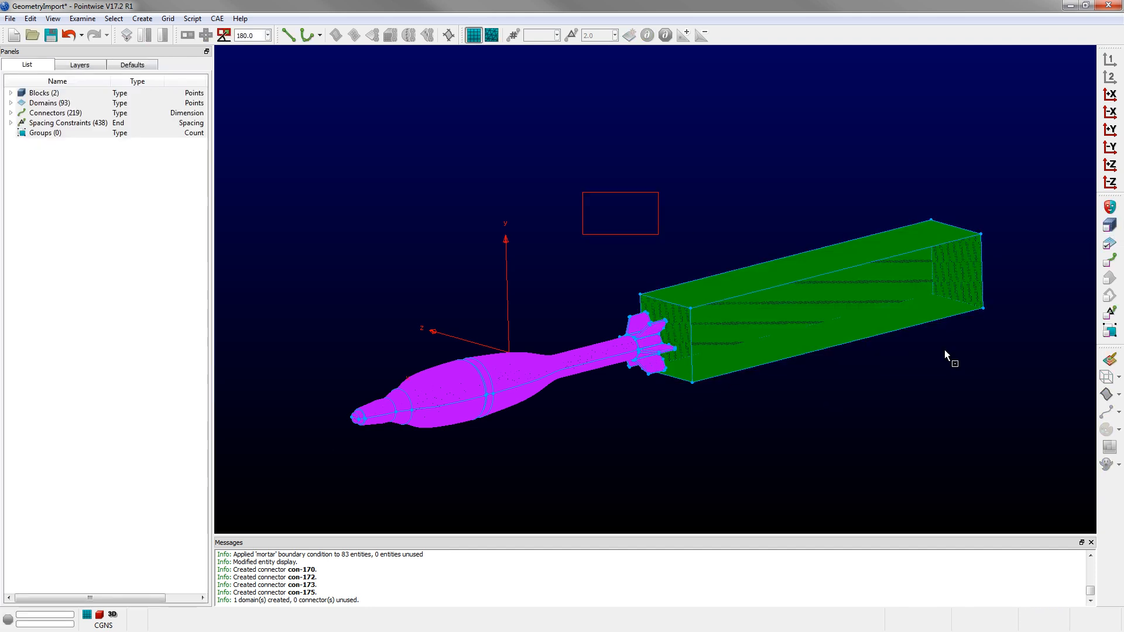
Step: Display the wake block and tail fin domains in hidden line style
left_click_drag(946, 355, 1057, 421)
left_click(1119, 377)
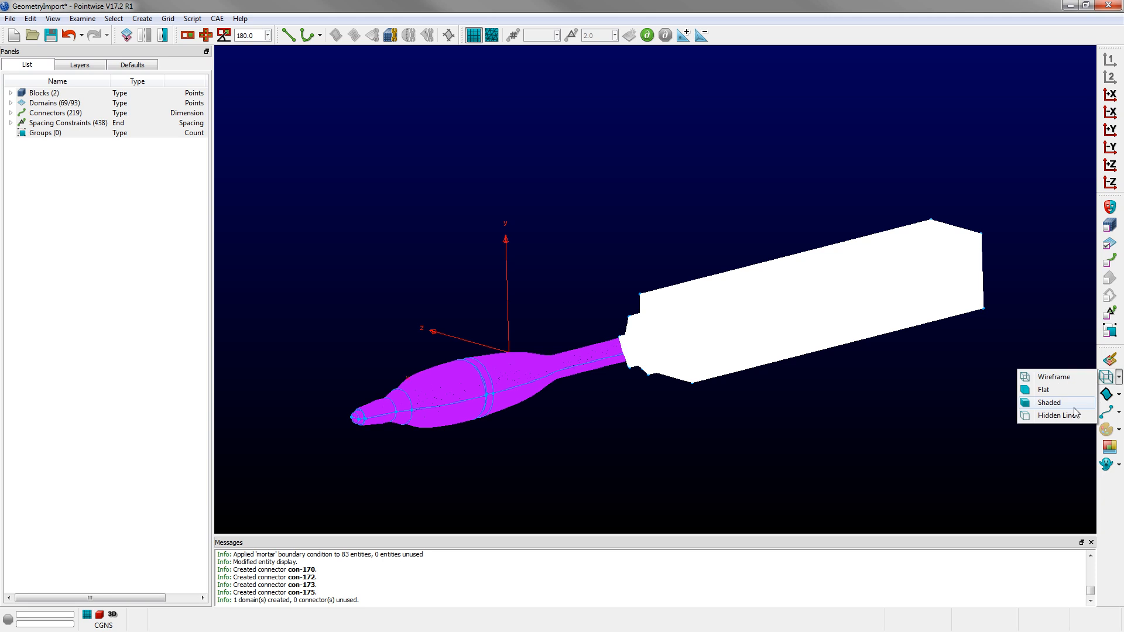
left_click(1074, 413)
left_click(1025, 260)
Step: Examine the structured mesh on the wake block's faces and its placement behind the tail fins
scroll(842, 338, "up", 6)
right_click(767, 324, "ctrl+shift")
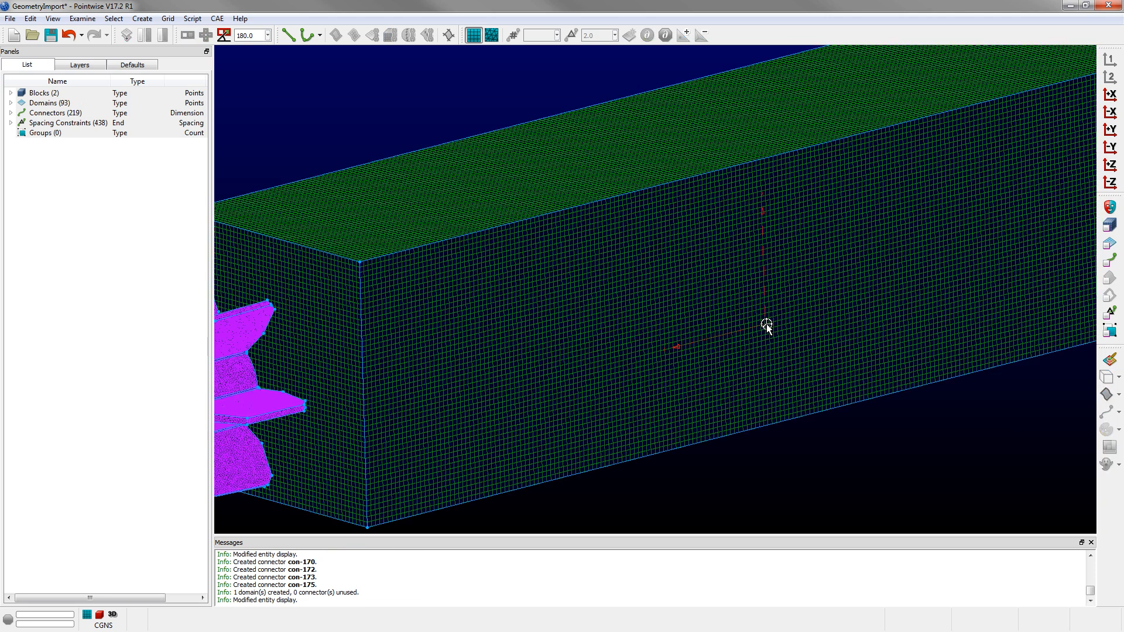
right_click_drag(767, 325, 736, 318)
scroll(736, 319, "up", 2)
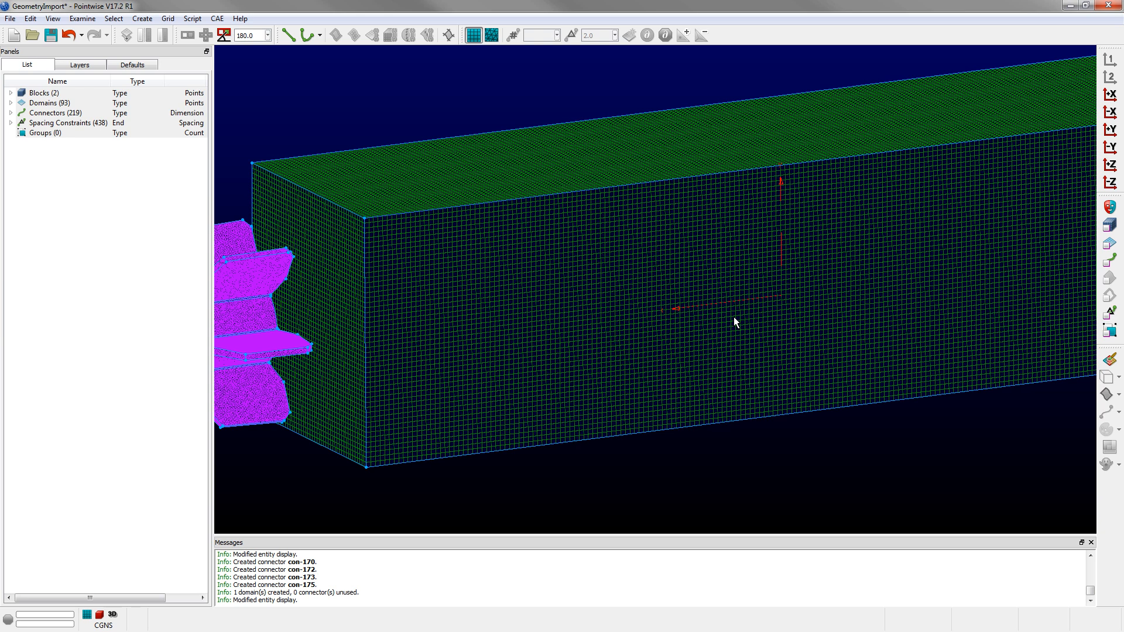
scroll(735, 319, "down", 5)
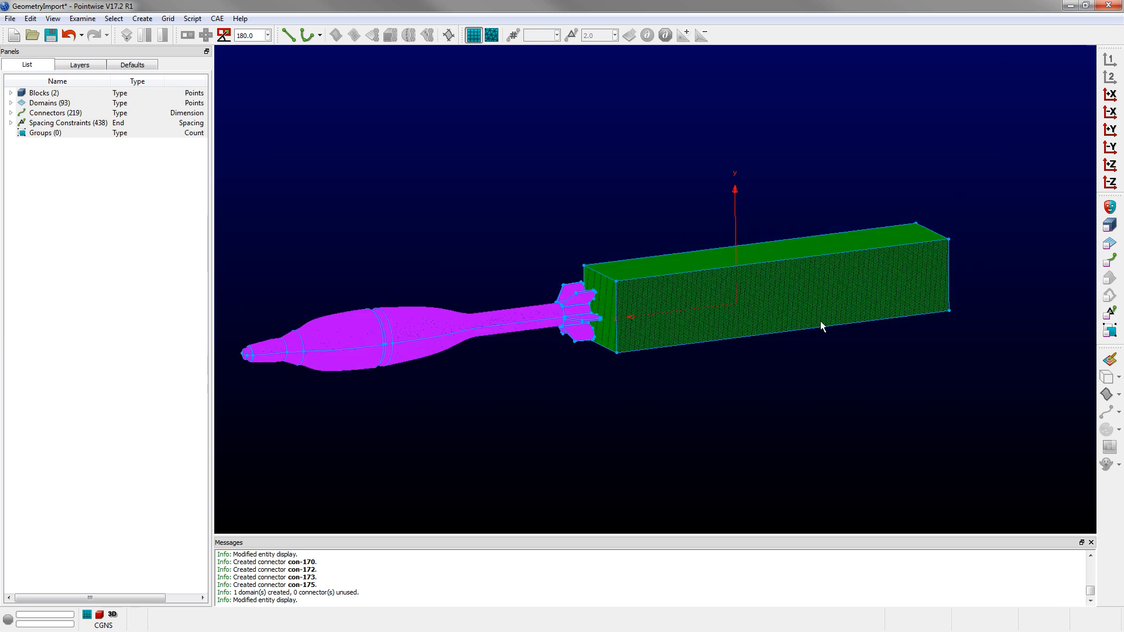
scroll(881, 333, "down", 2)
scroll(658, 369, "up", 1)
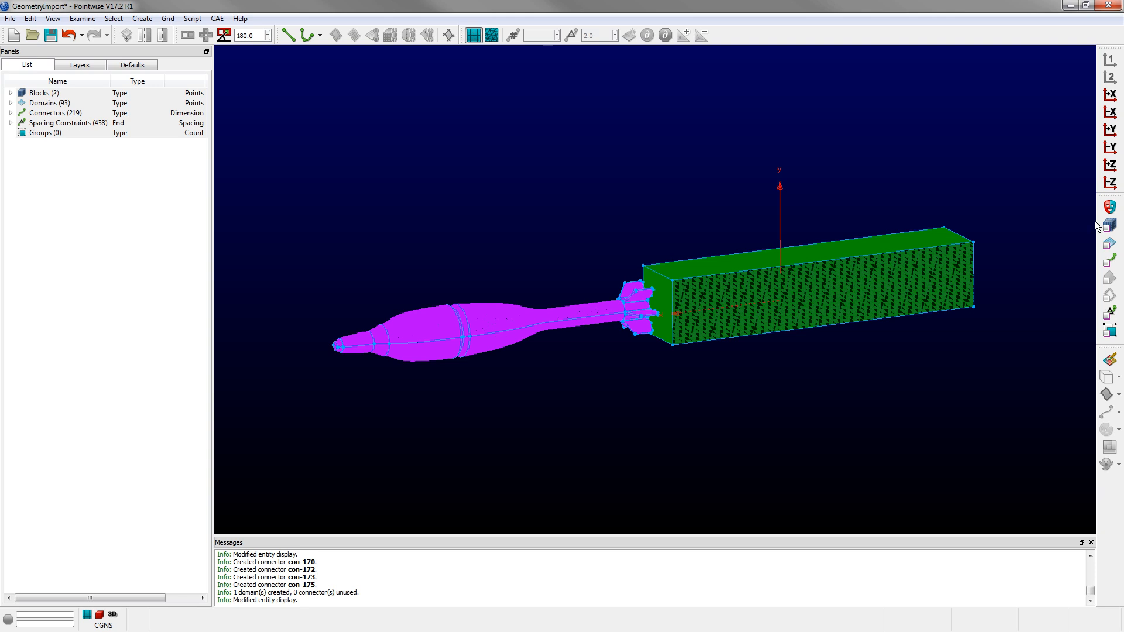
Step: Select the unstructured volume block between the projectile and the spherical farfield
left_click(478, 310)
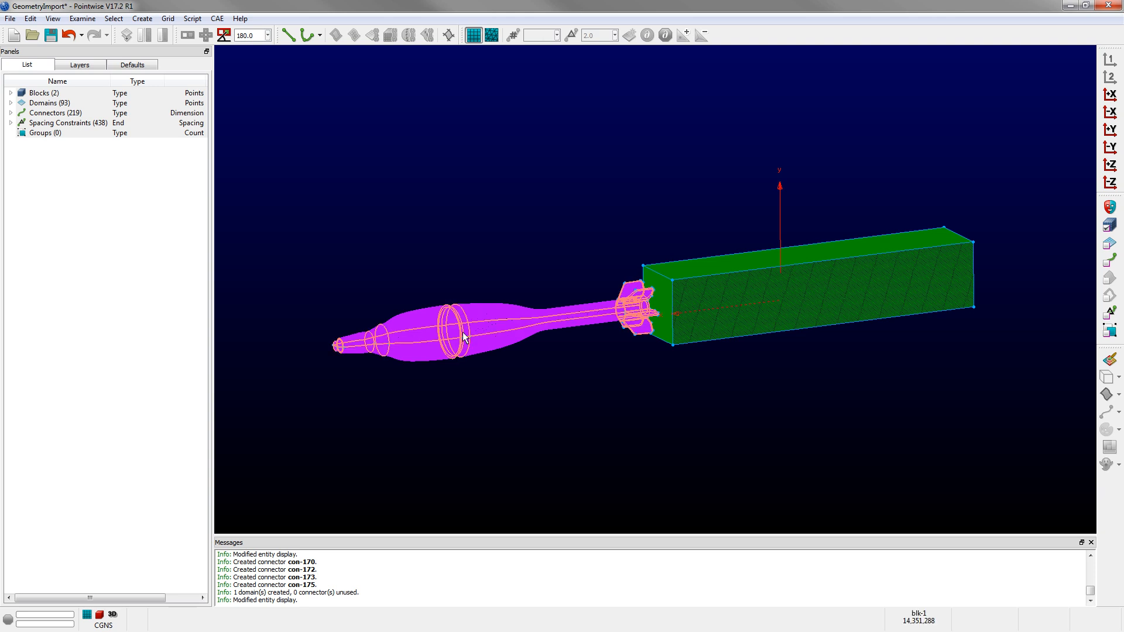
scroll(463, 337, "down", 3)
scroll(463, 336, "down", 2)
scroll(465, 340, "up", 4)
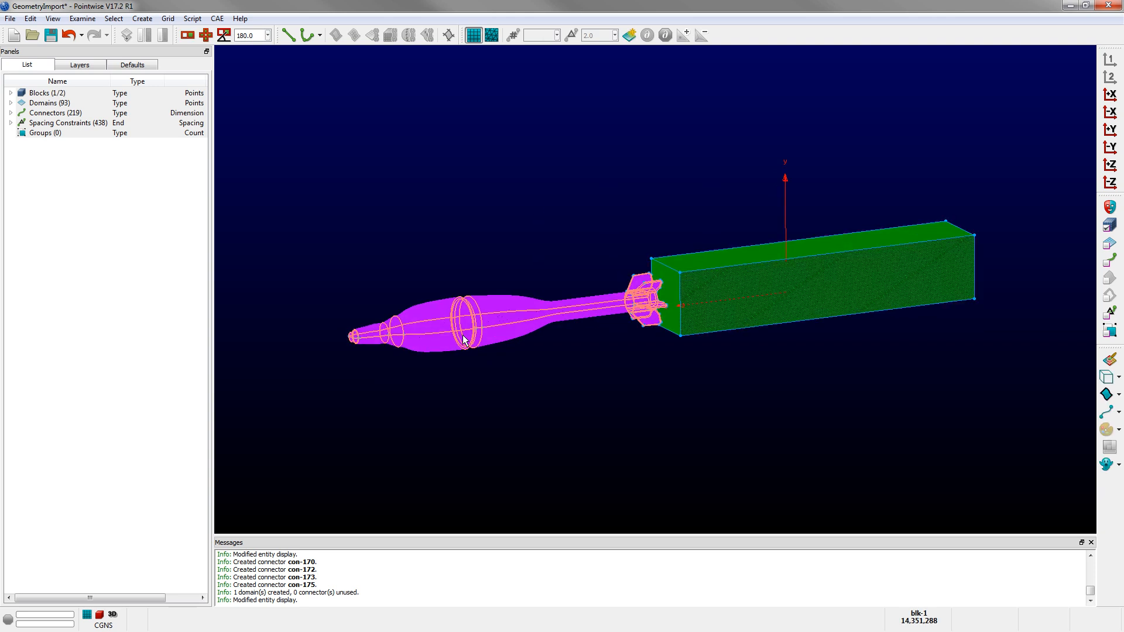
scroll(478, 345, "down", 5)
scroll(486, 345, "down", 4)
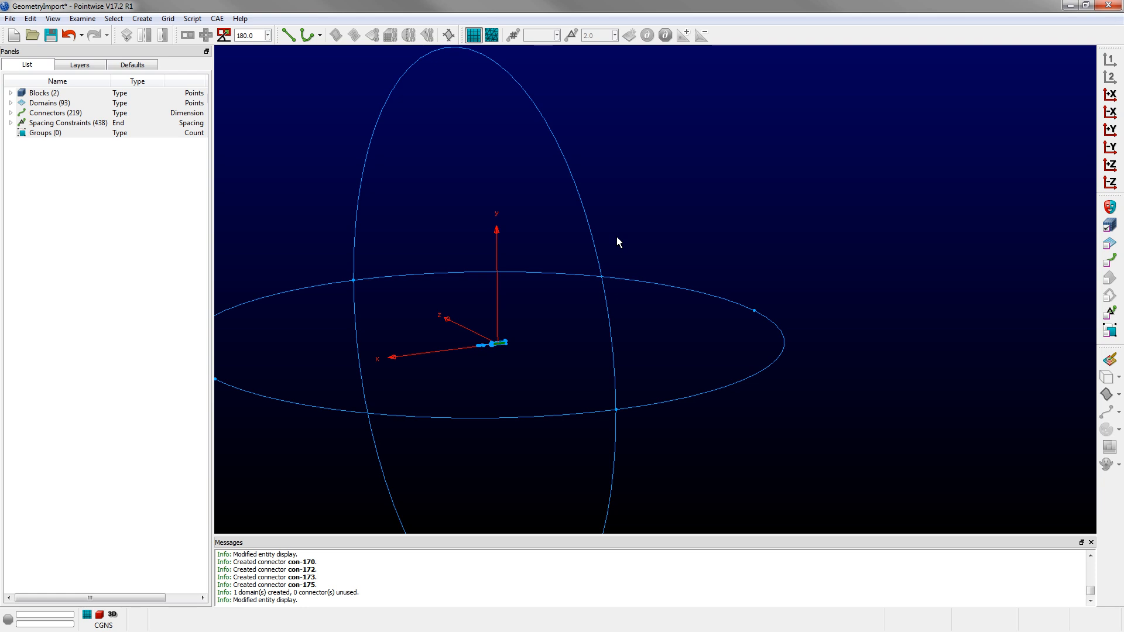
scroll(503, 364, "up", 2)
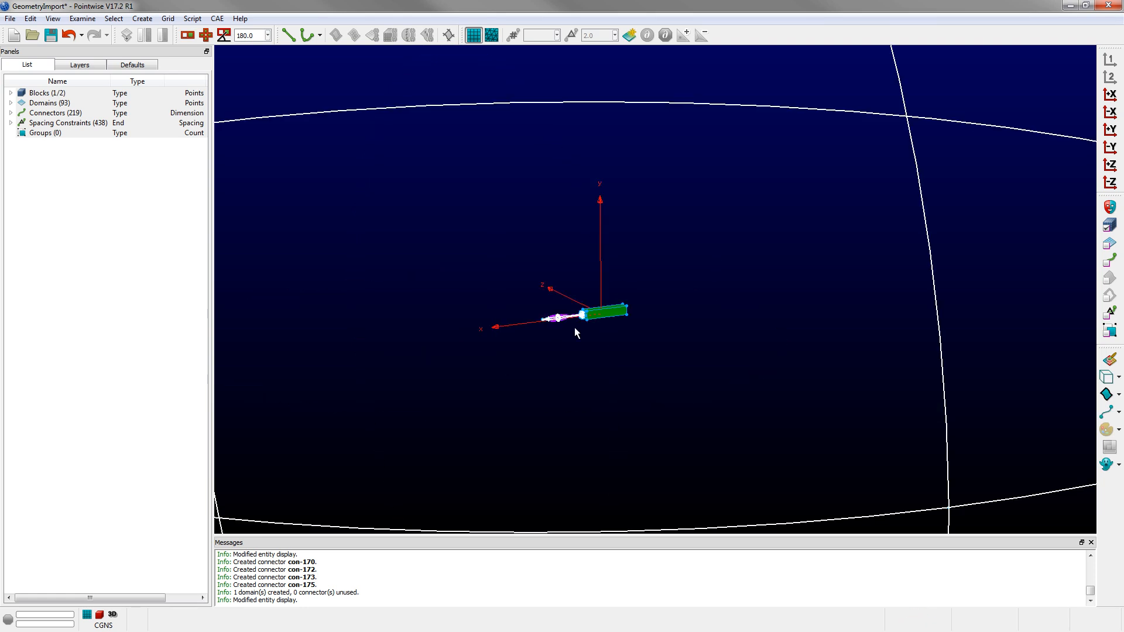
scroll(575, 328, "up", 5)
scroll(574, 328, "up", 4)
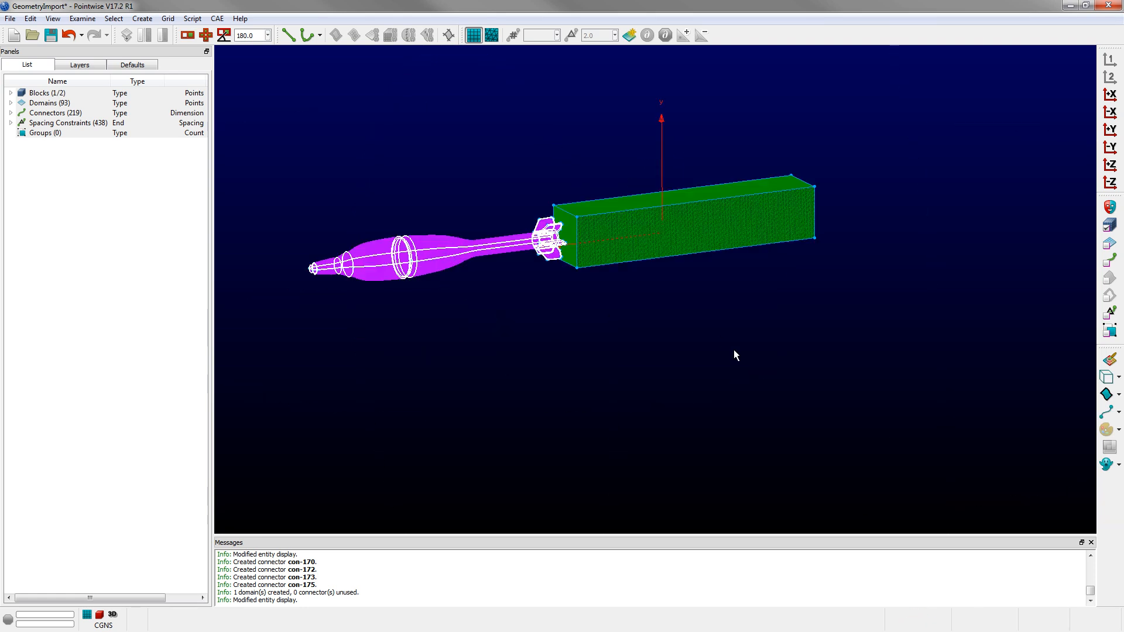
scroll(884, 430, "down", 1)
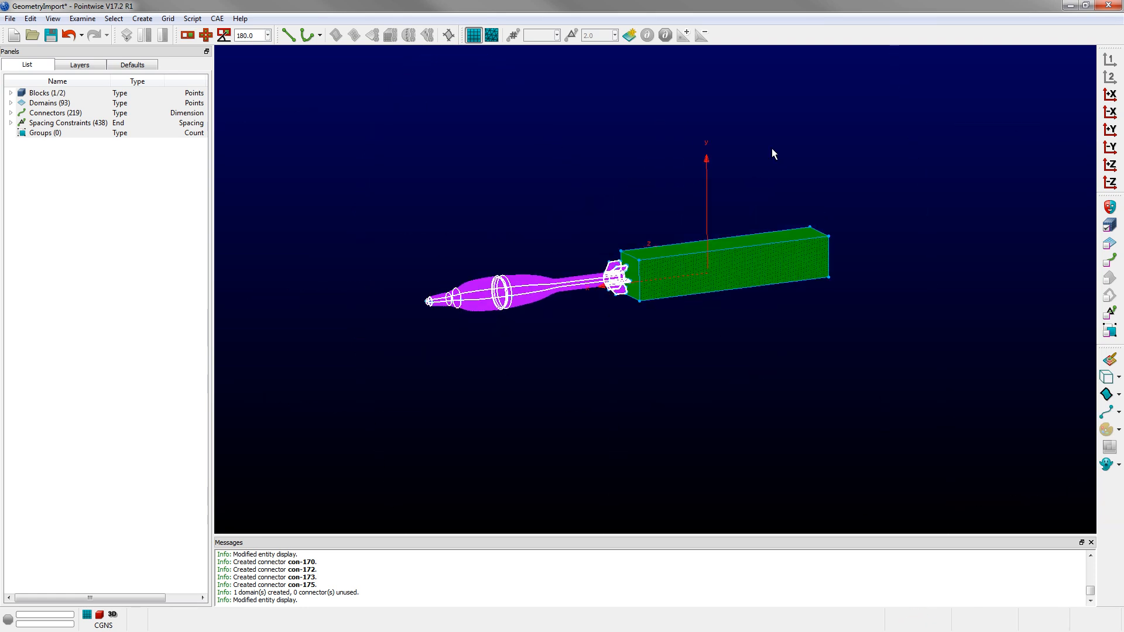
Step: Add the six wake block domains to the farfield block with Add/Remove Faces and save them as a closed face
left_click(29, 18)
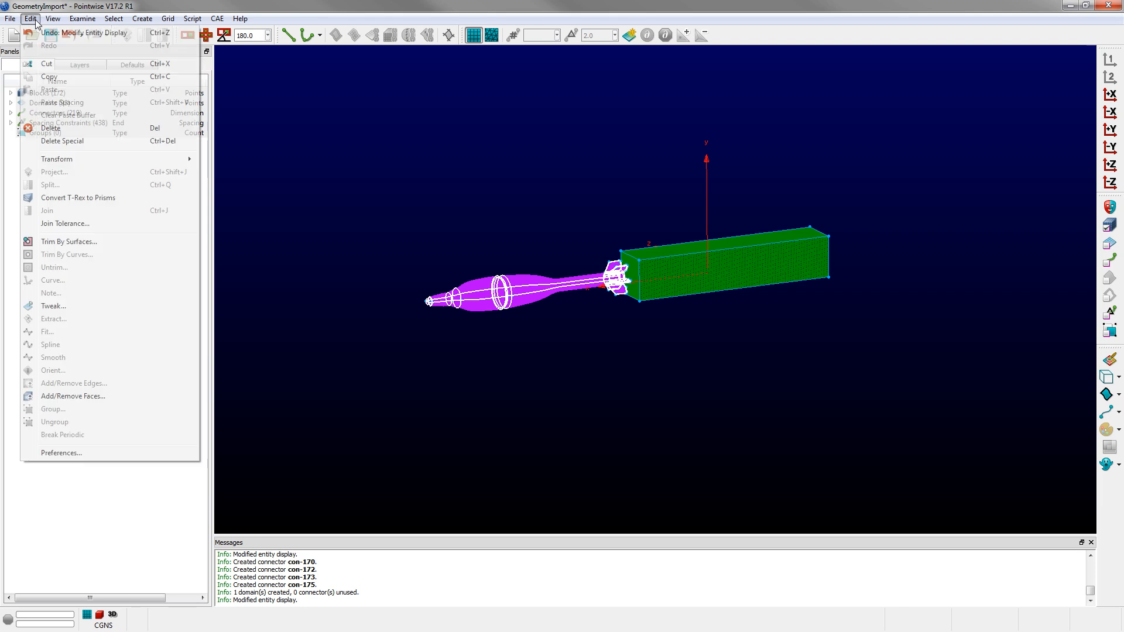
left_click(98, 396)
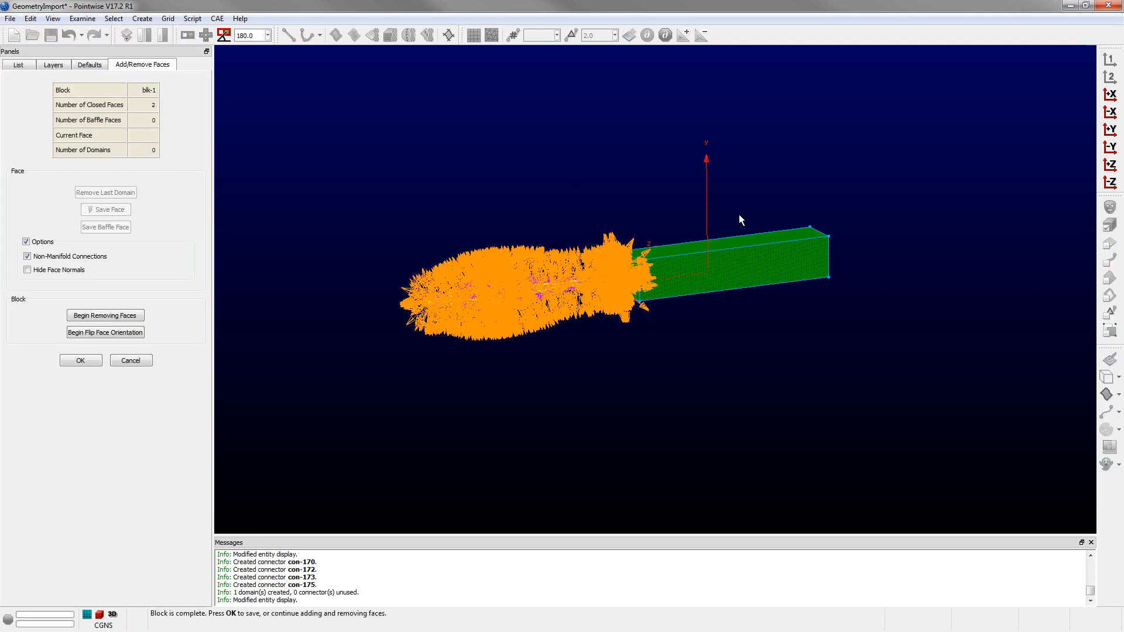
left_click(750, 260)
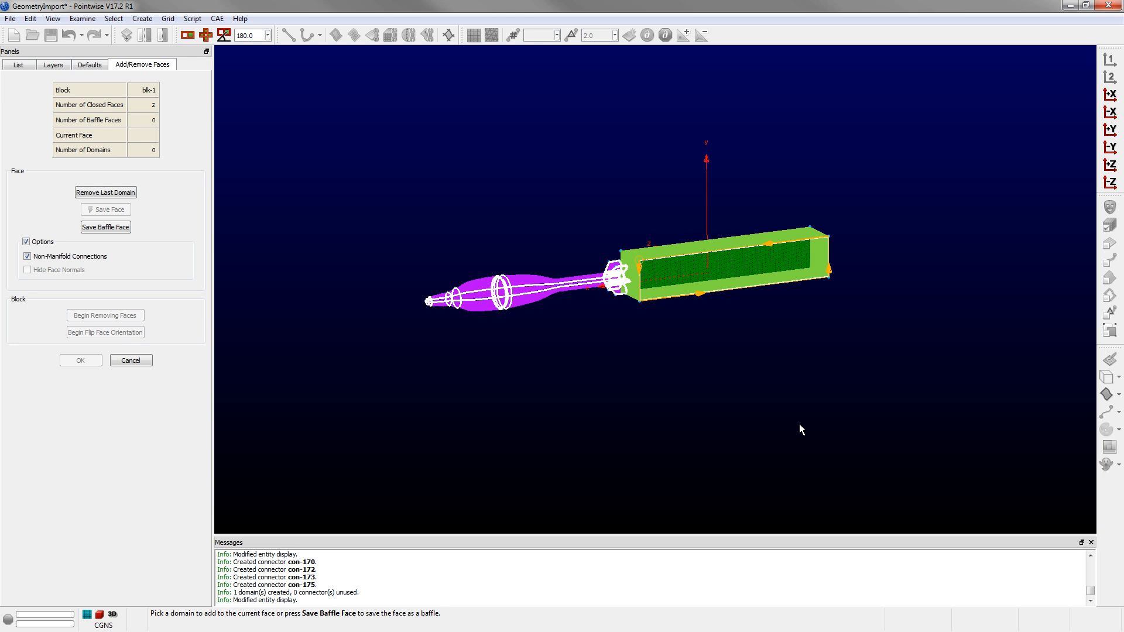
key("ctrl+a")
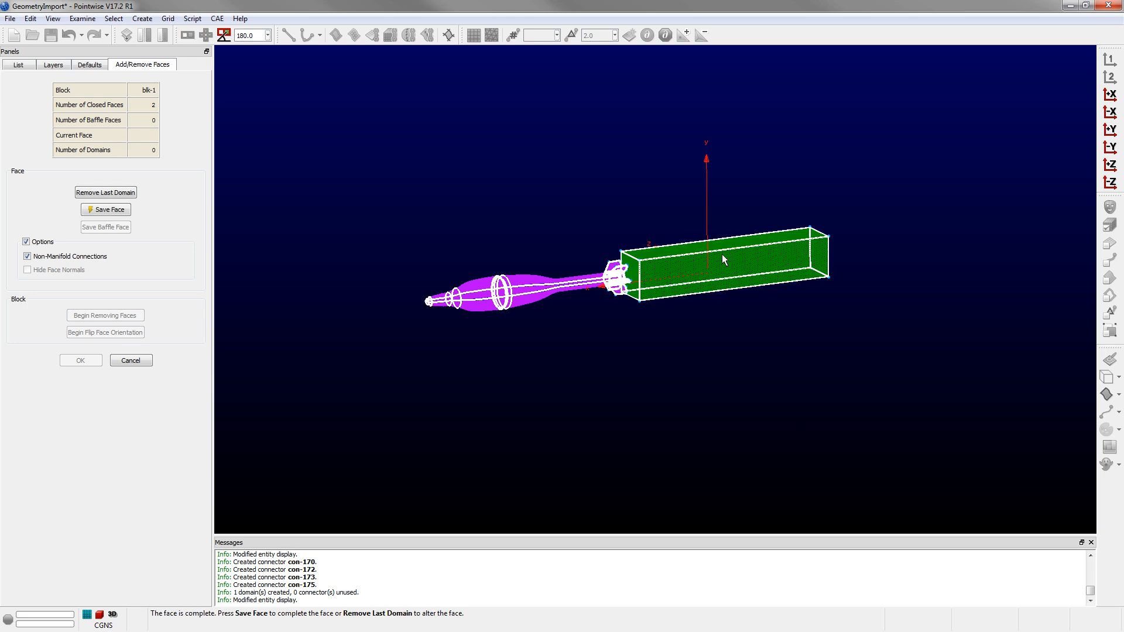
scroll(688, 228, "up", 3)
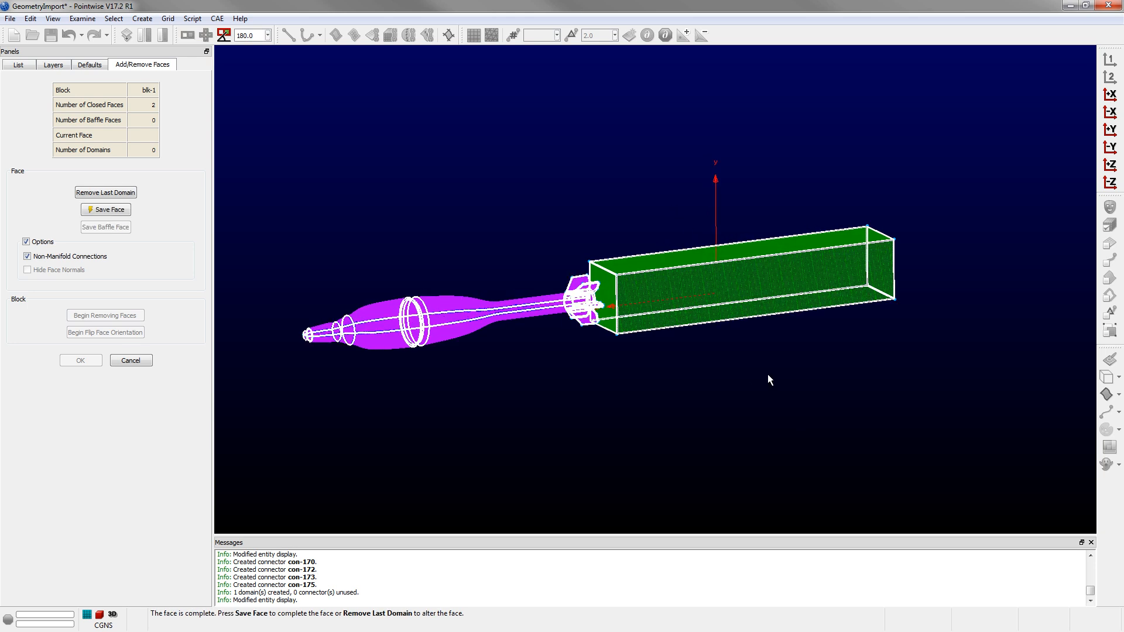
left_click(109, 210)
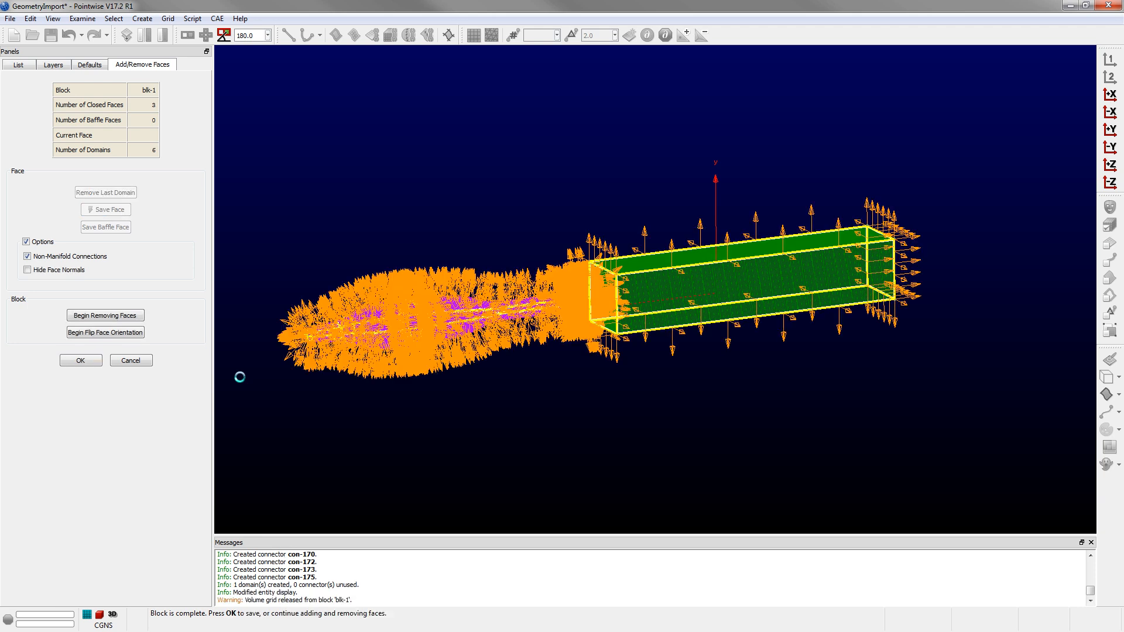
Step: Confirm the farfield block's added wake block faces and close Add/Remove Faces
left_click(88, 363)
left_click(448, 331)
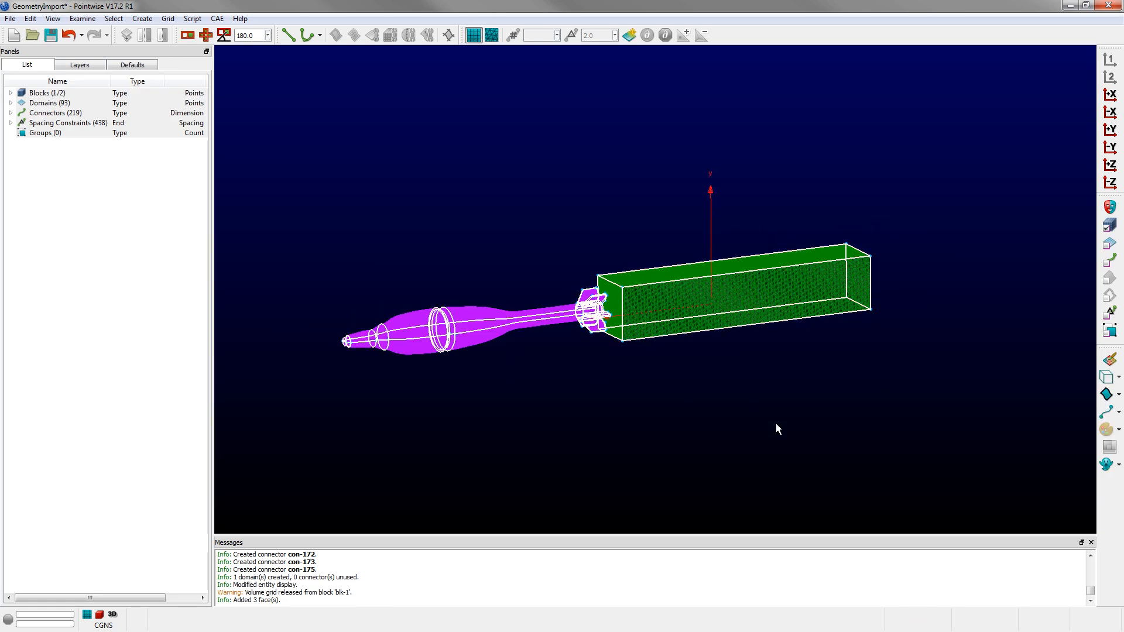
scroll(775, 423, "down", 3)
scroll(715, 377, "up", 3)
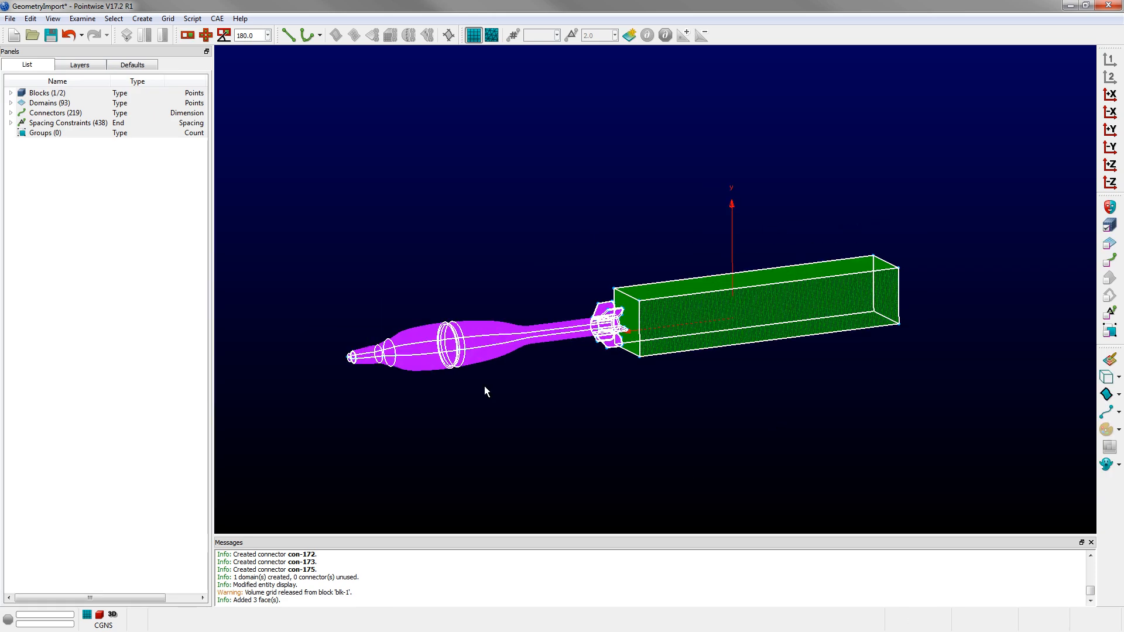
scroll(485, 388, "up", 1)
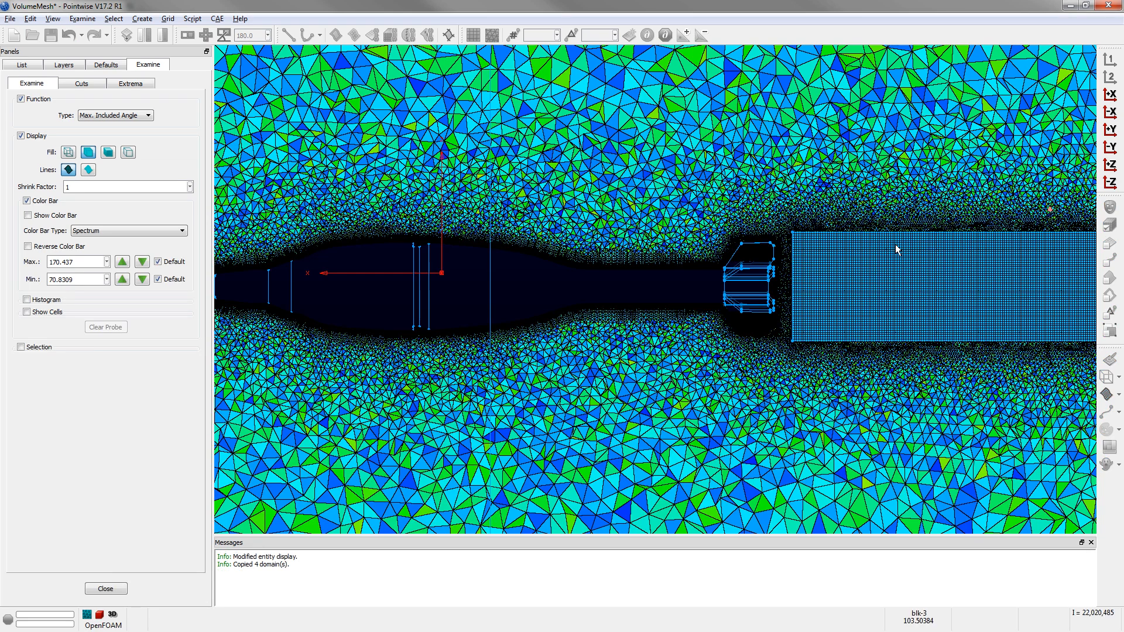
Step: Examine the Max. Included Angle cut around the tail fins and wake block, probing cells in the structured block and the surrounding unstructured mesh
scroll(896, 244, "up", 2)
left_click(810, 295)
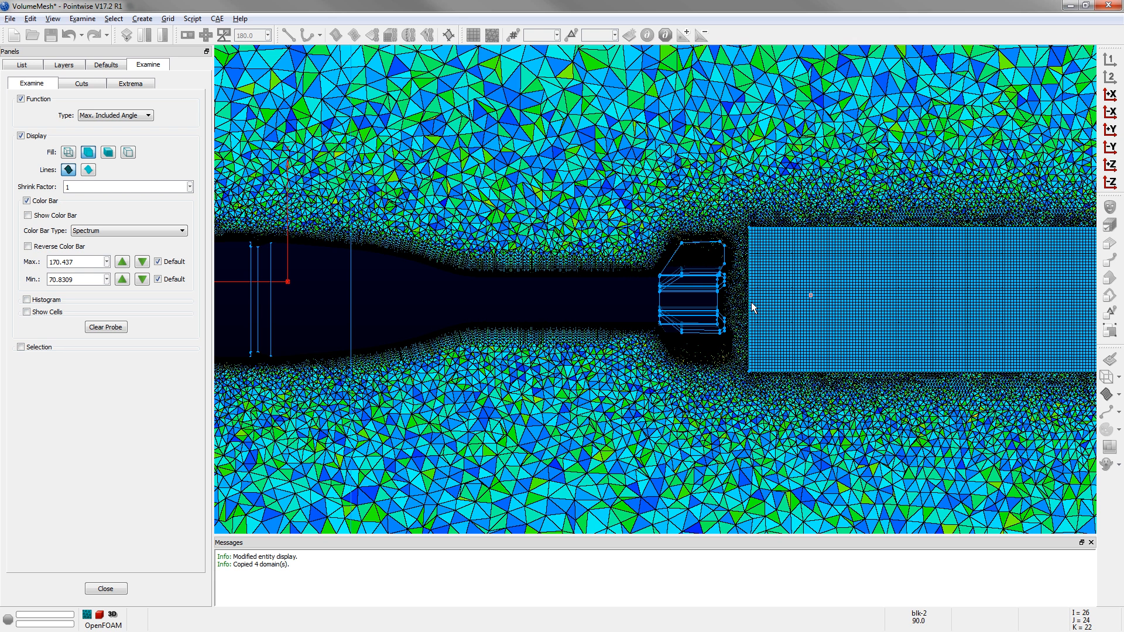
scroll(755, 249, "up", 3)
left_click(742, 238)
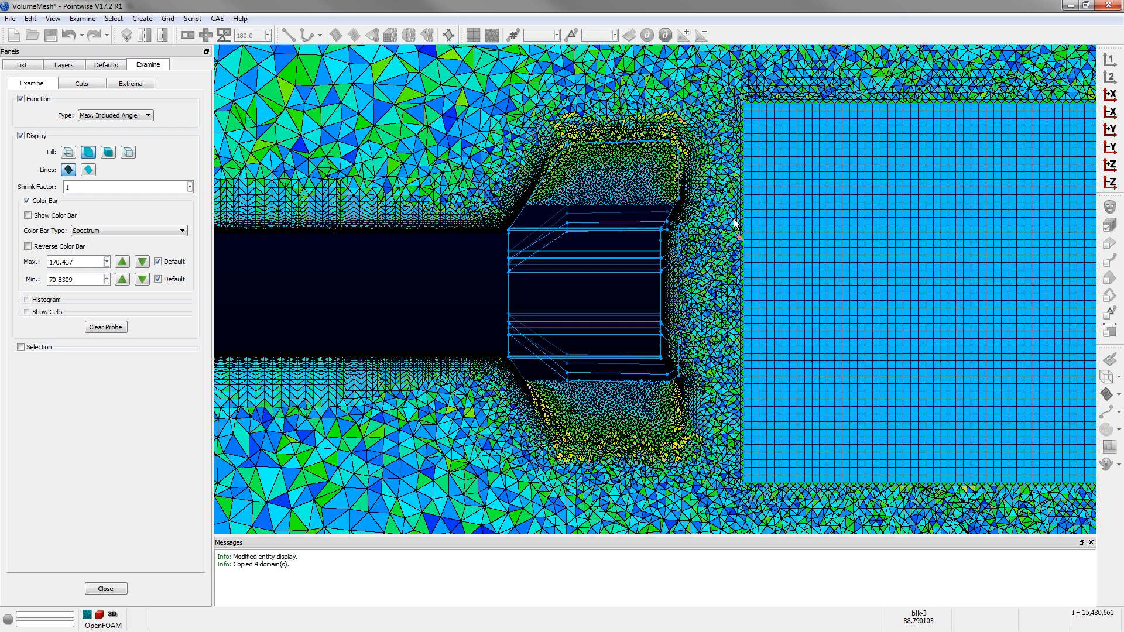
scroll(714, 167, "up", 2)
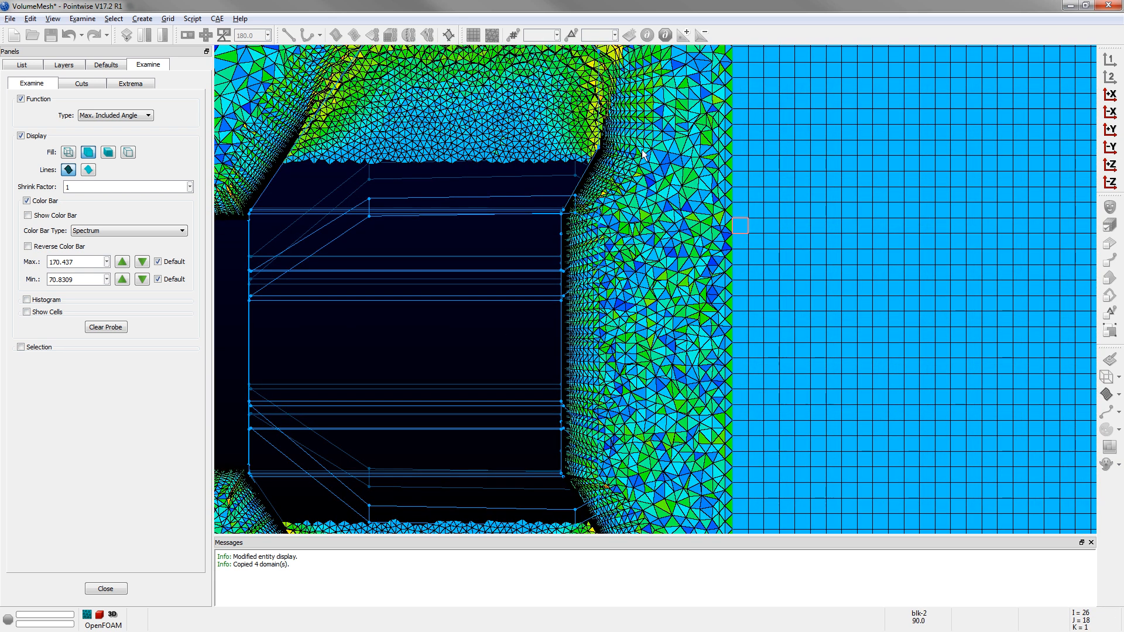
left_click(667, 144)
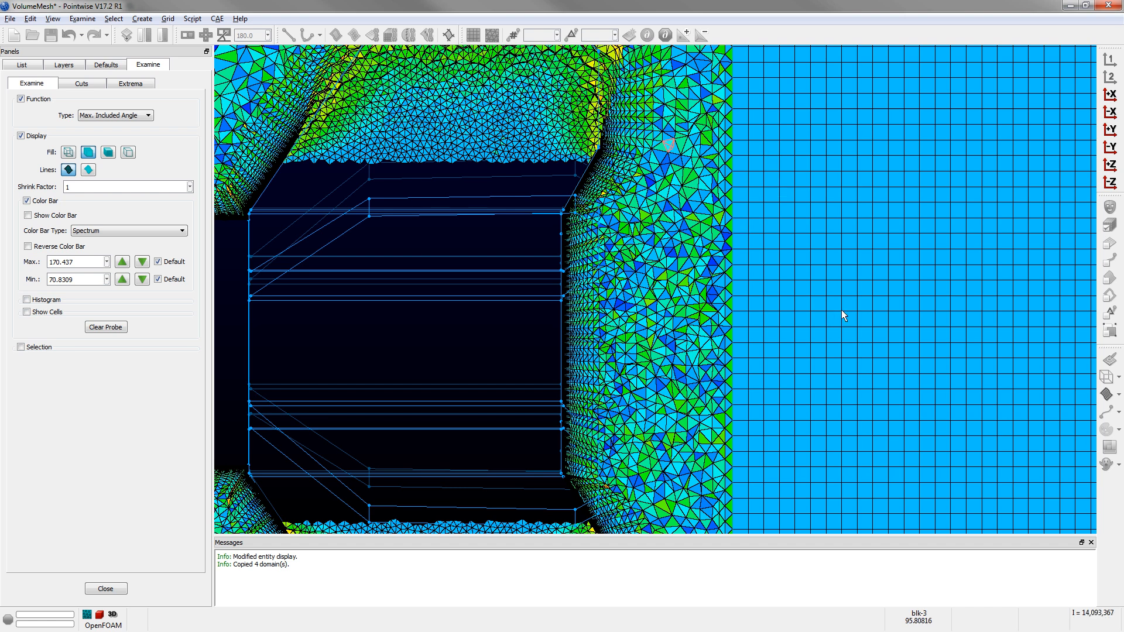
scroll(873, 328, "down", 3)
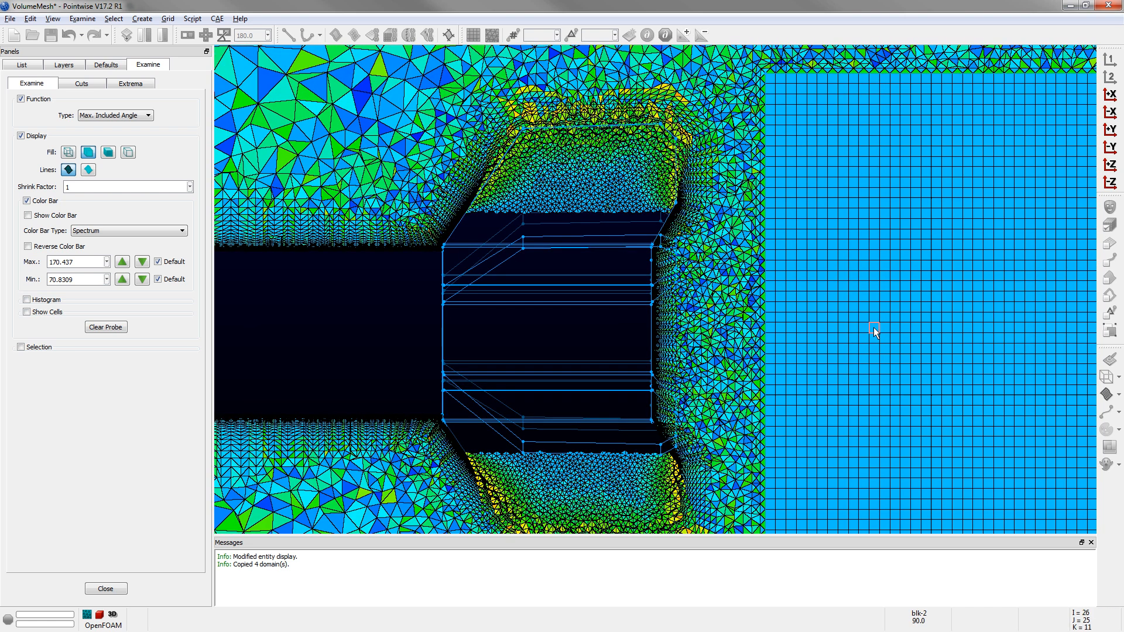
scroll(873, 328, "down", 1)
scroll(794, 265, "down", 2)
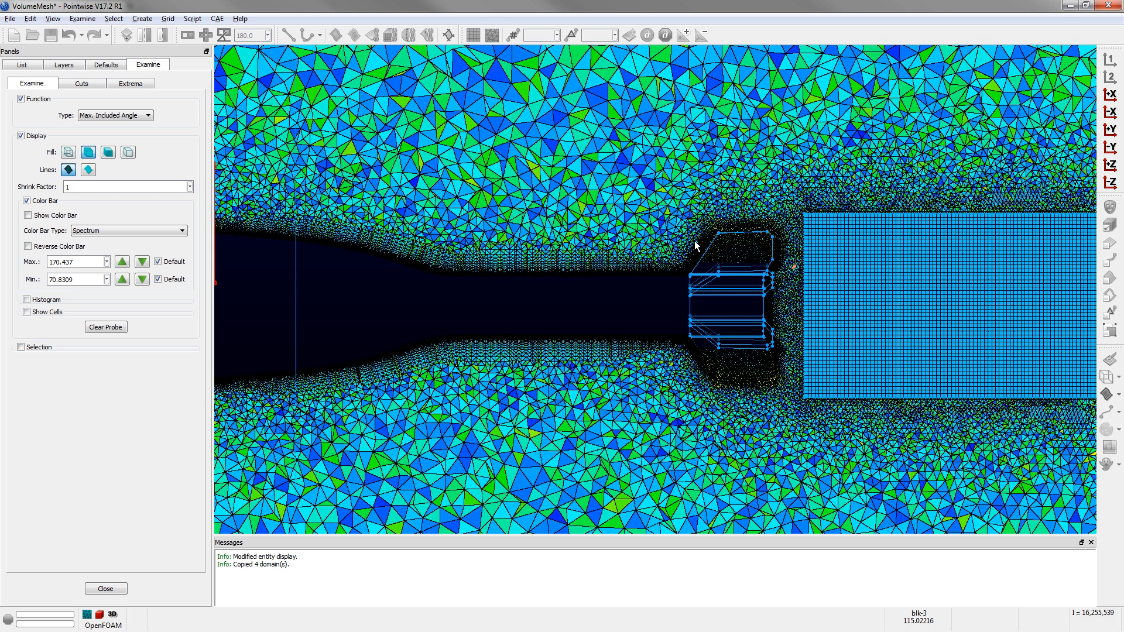
Step: Examine the cell growth from the projectile and wake block out into the farfield, and close the Examine command
scroll(649, 306, "down", 3)
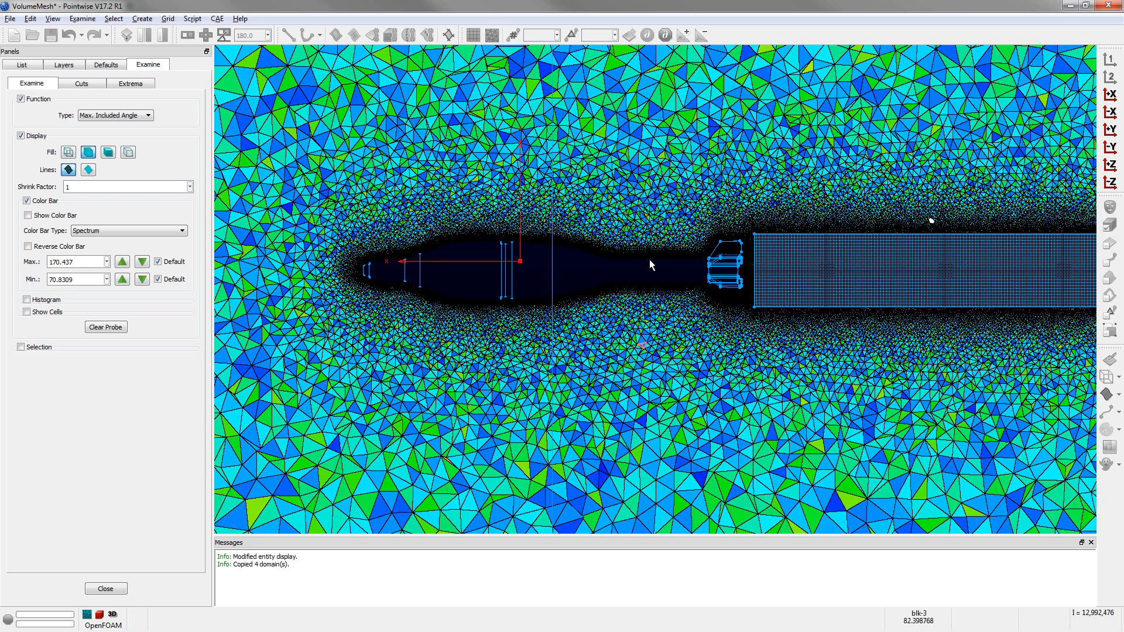
scroll(592, 311, "up", 1)
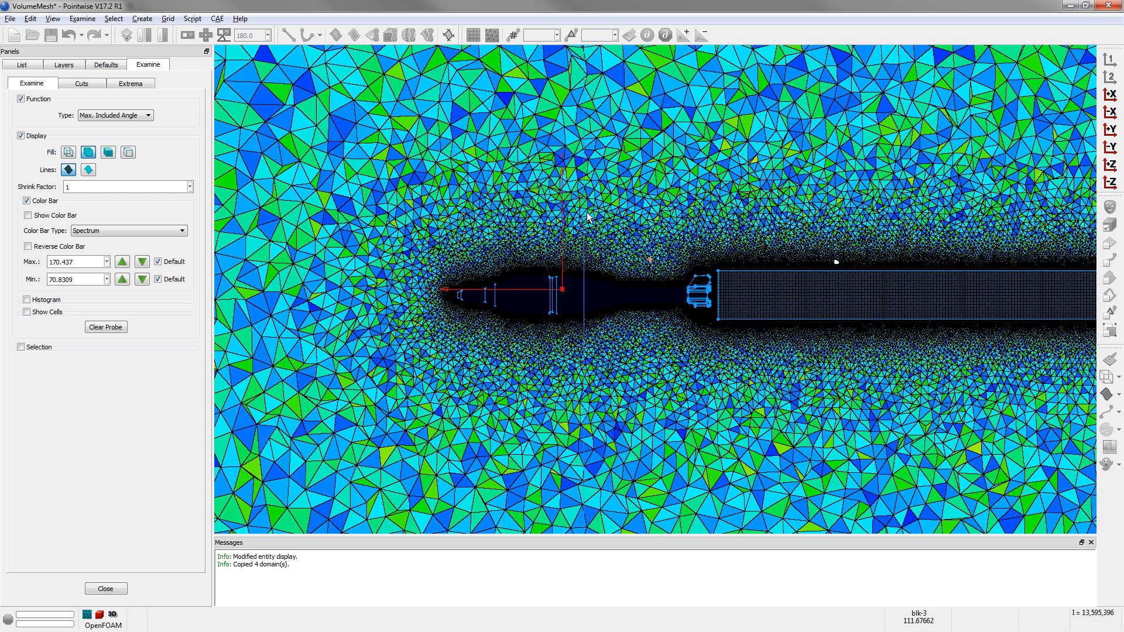
scroll(617, 225, "down", 2)
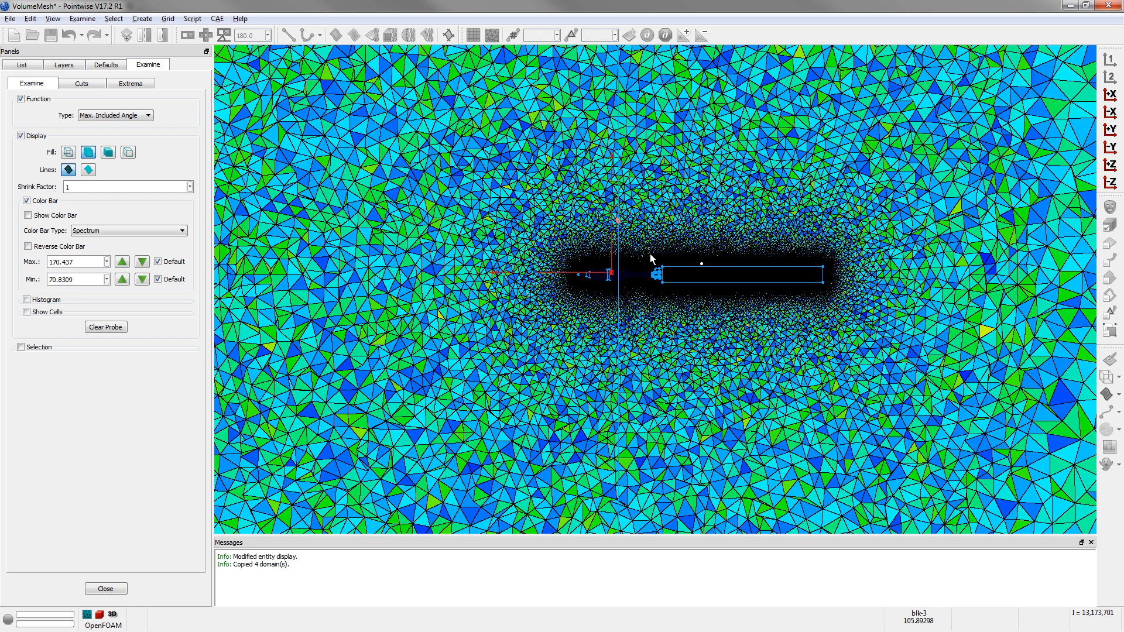
scroll(650, 256, "down", 2)
scroll(650, 255, "down", 1)
scroll(690, 243, "down", 1)
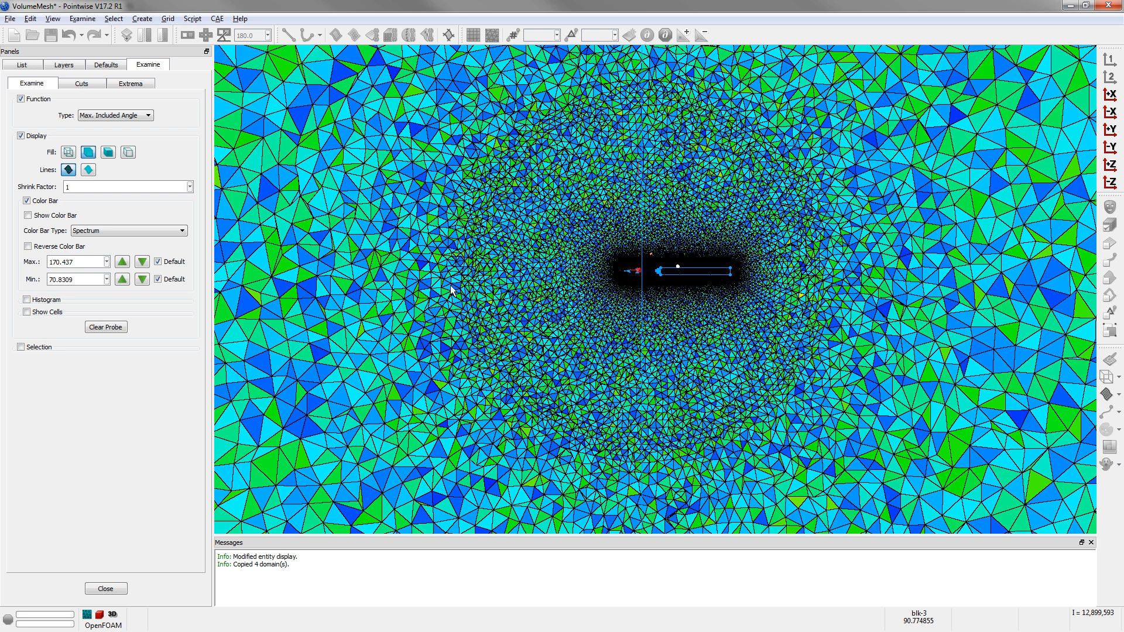
left_click(106, 589)
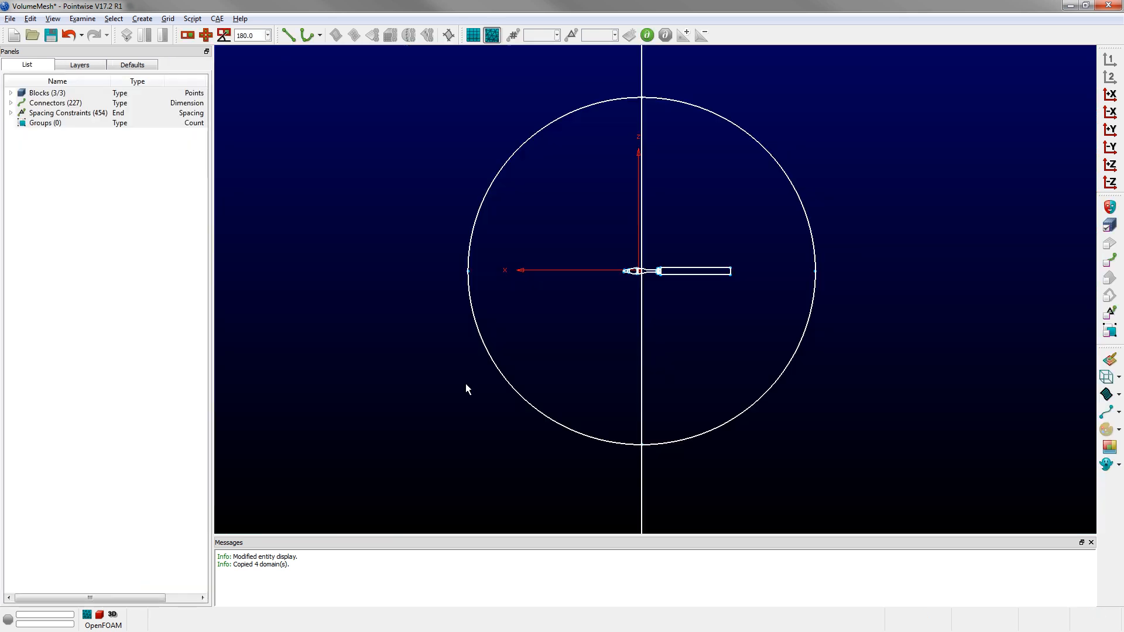
Step: Turn on the display of all domains so the surface meshes of the blocks are shown
left_click(955, 268)
left_click(53, 18)
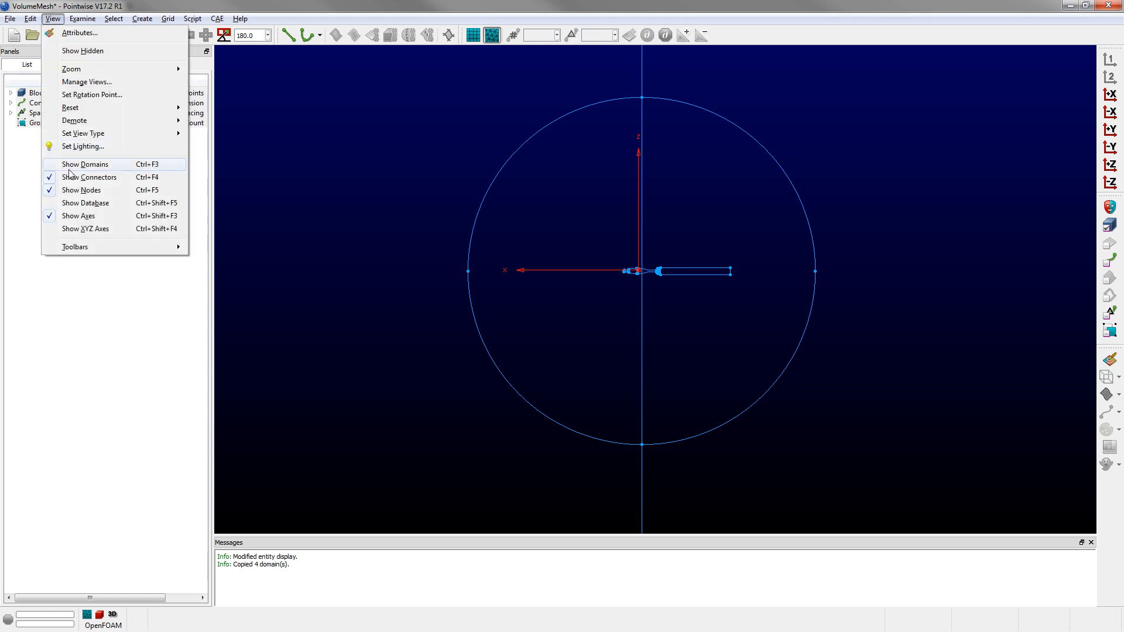
left_click(150, 193)
right_click_drag(530, 276, 607, 155)
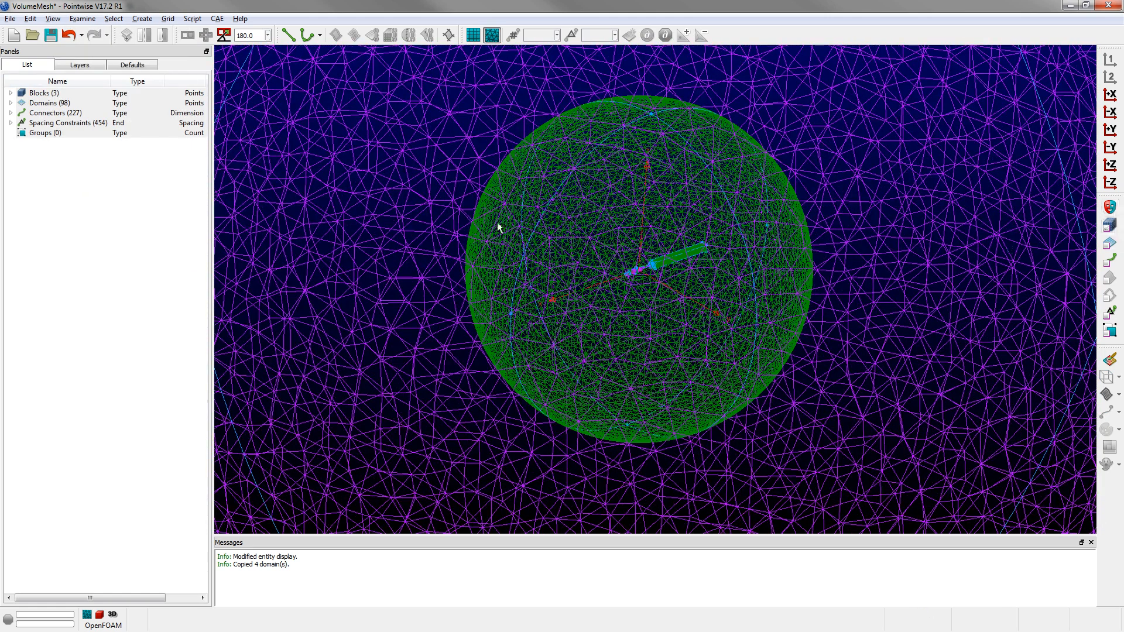
Step: Inspect the extents of the outer spherical block and the inner block around the projectile by selecting each one
scroll(721, 244, "down", 3)
right_click_drag(662, 237, 665, 227)
left_click(665, 227)
scroll(680, 211, "down", 3)
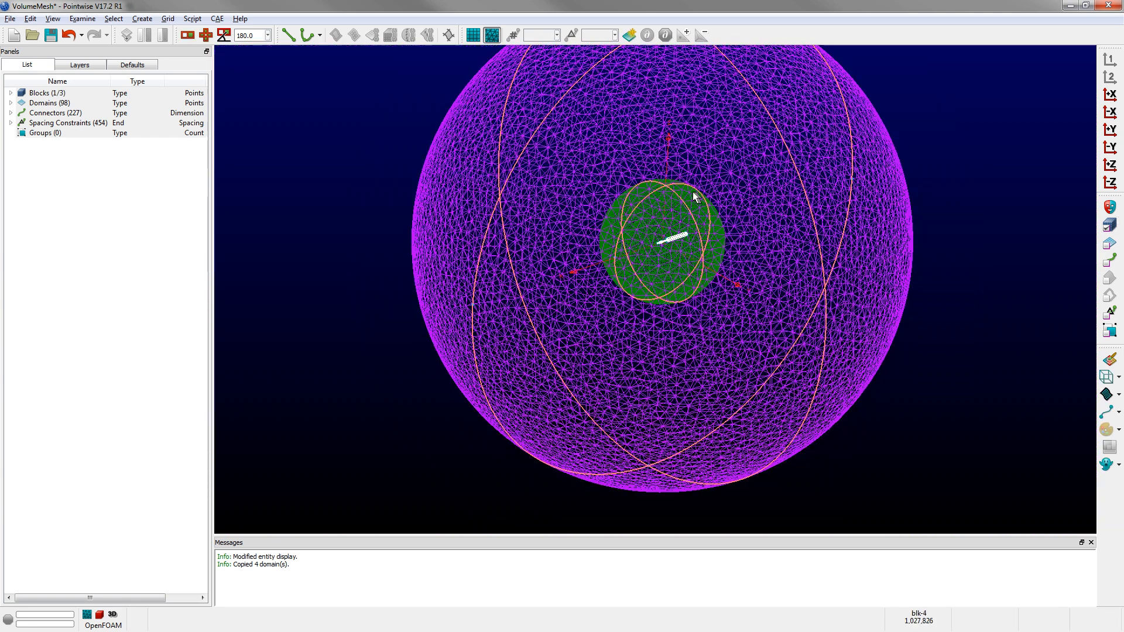
left_click(966, 365)
scroll(654, 191, "up", 5)
left_click(668, 280)
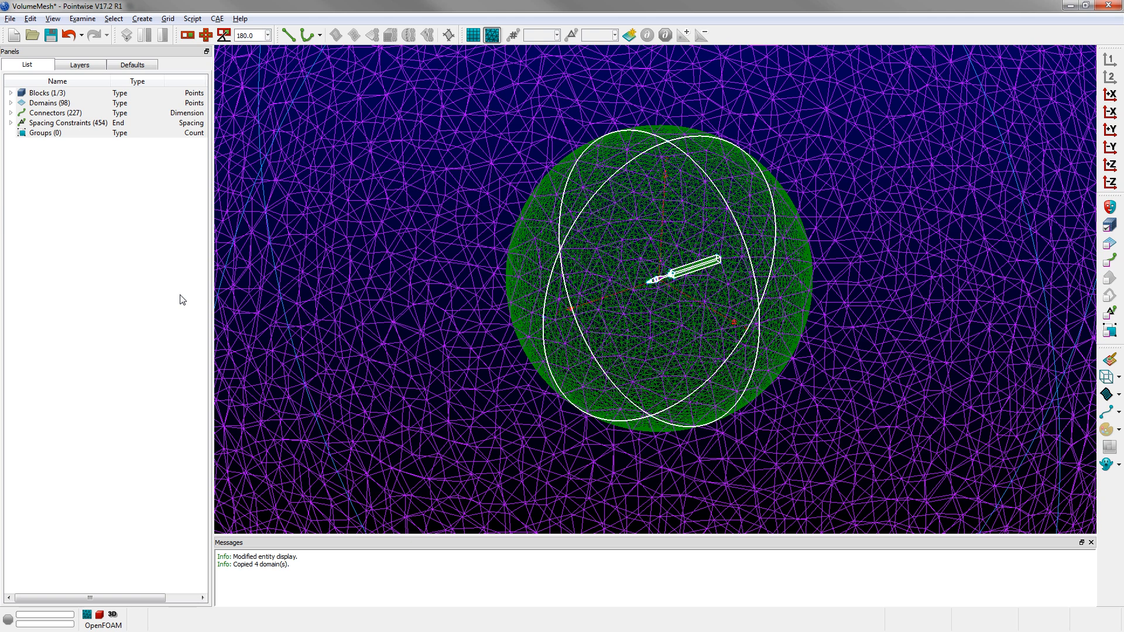
scroll(513, 325, "down", 10)
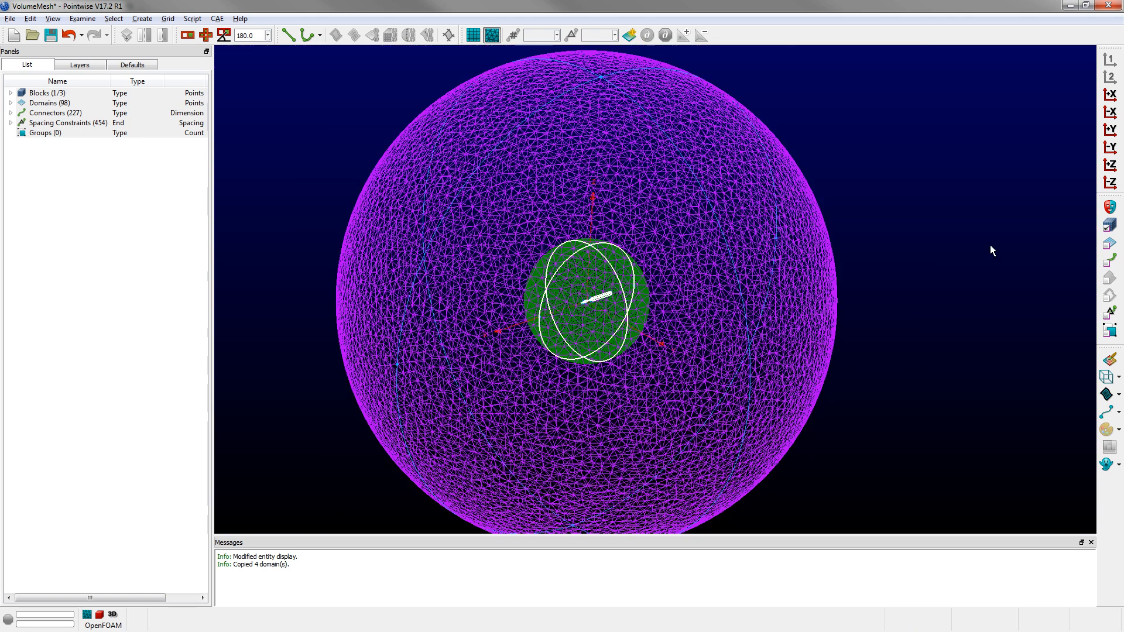
left_click(990, 244)
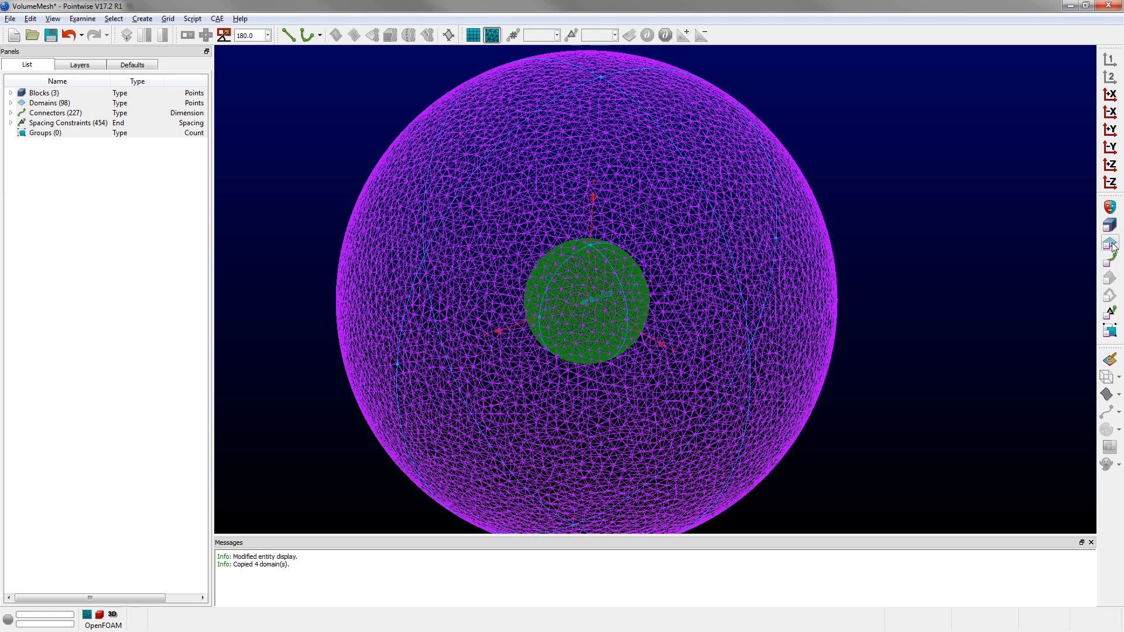
Step: Try to paste a copy of the four outer sphere domains scaled by 0.5 0.5 0.5 about the anchor 0 0 0
scroll(937, 217, "down", 2)
left_click(628, 96)
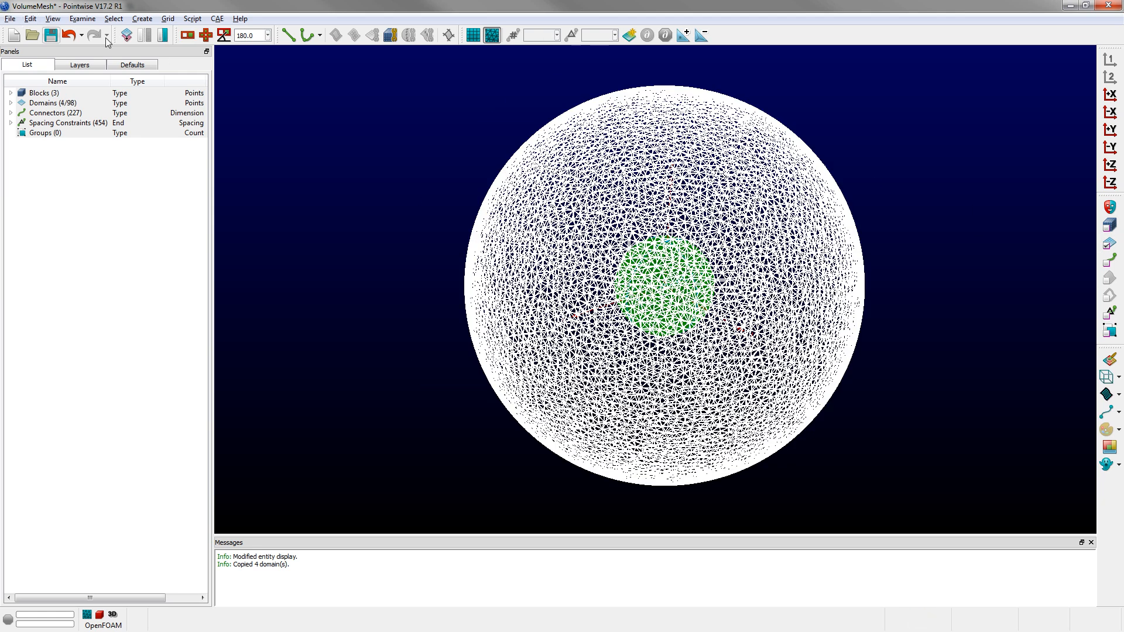
key("ctrl+c")
key("ctrl+v")
left_click(97, 109)
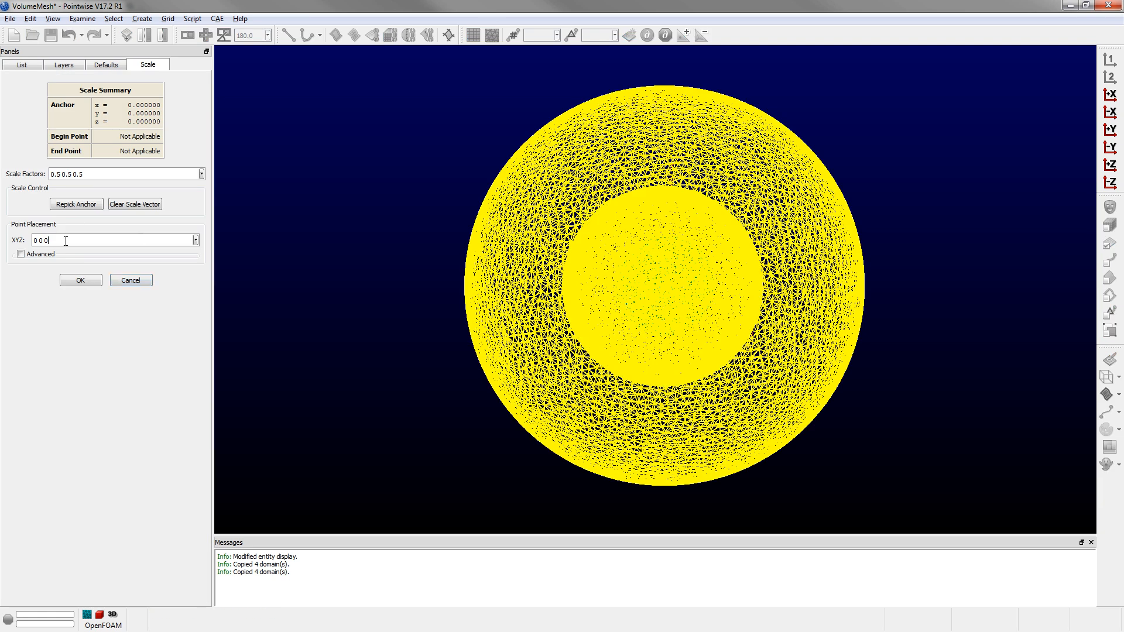
left_click(91, 177)
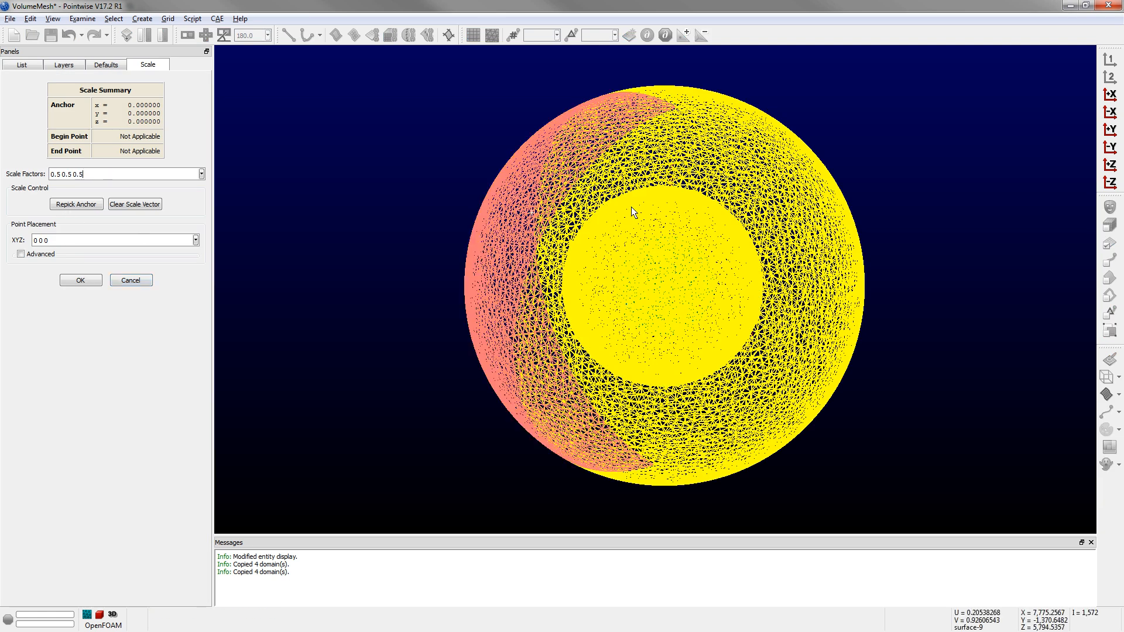
left_click(137, 280)
left_click(130, 247)
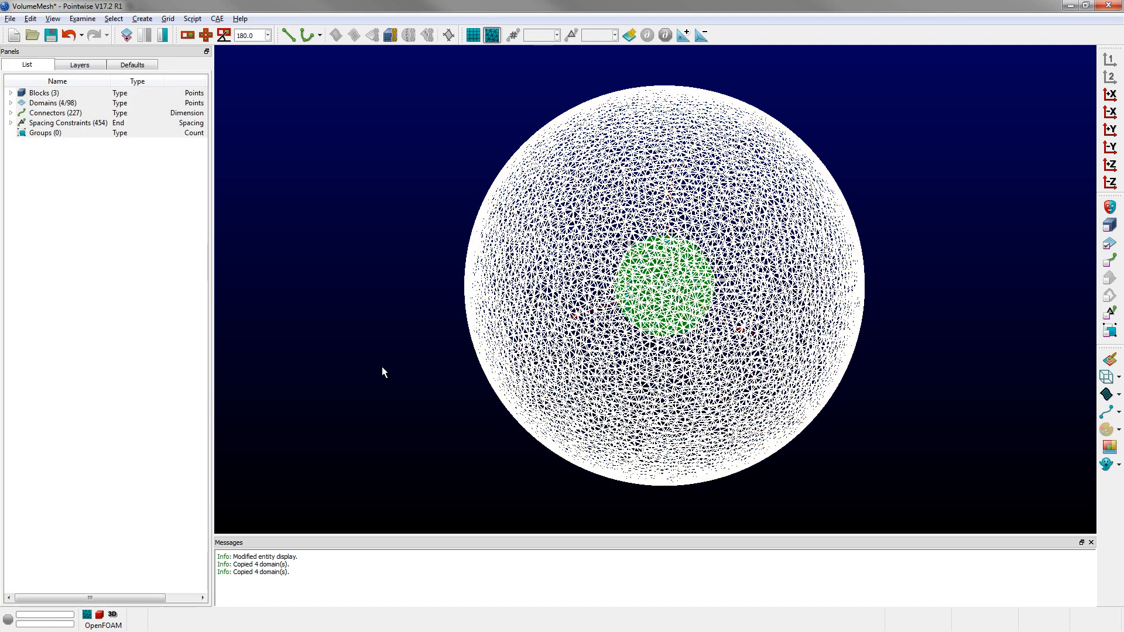
scroll(592, 279, "up", 3)
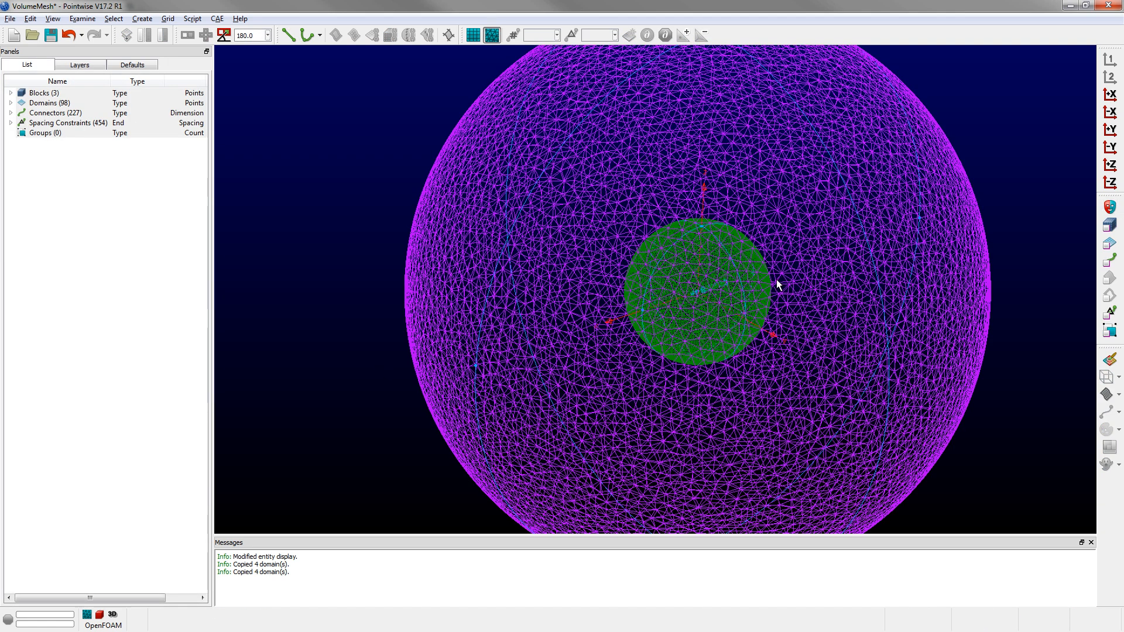
scroll(776, 283, "up", 2)
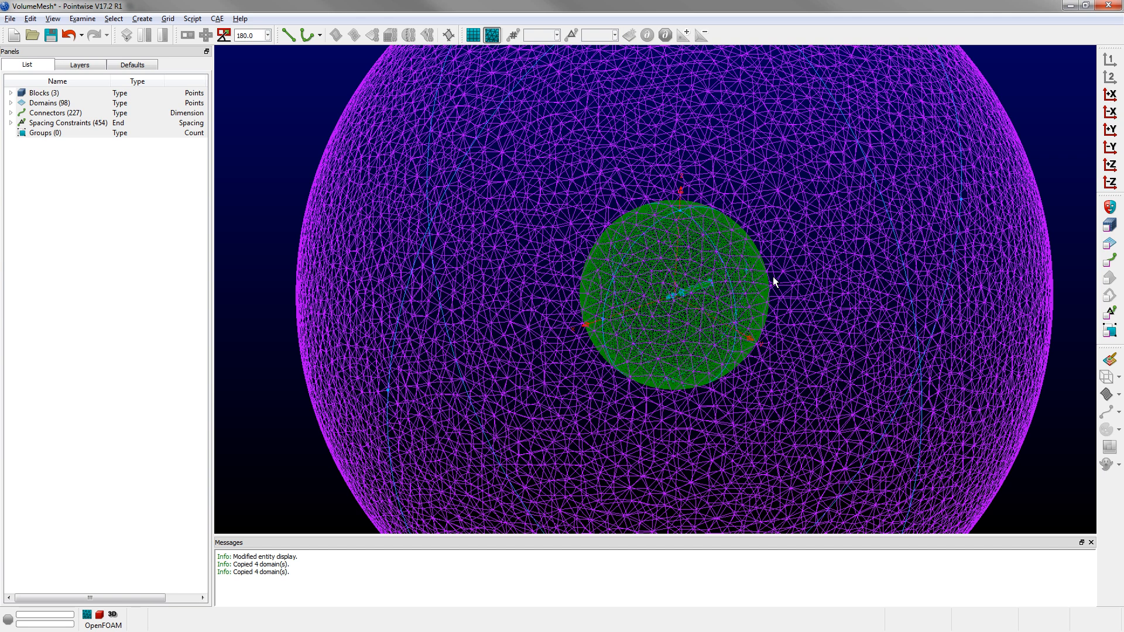
Step: Select OpenFOAM as the CAE solver
left_click(217, 19)
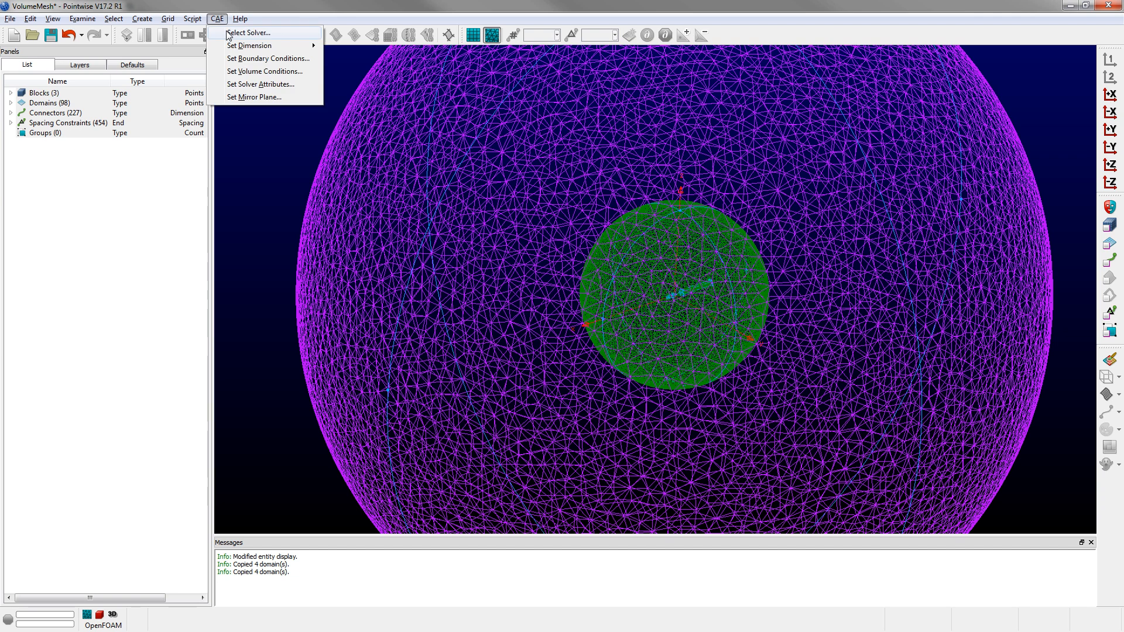
left_click(234, 30)
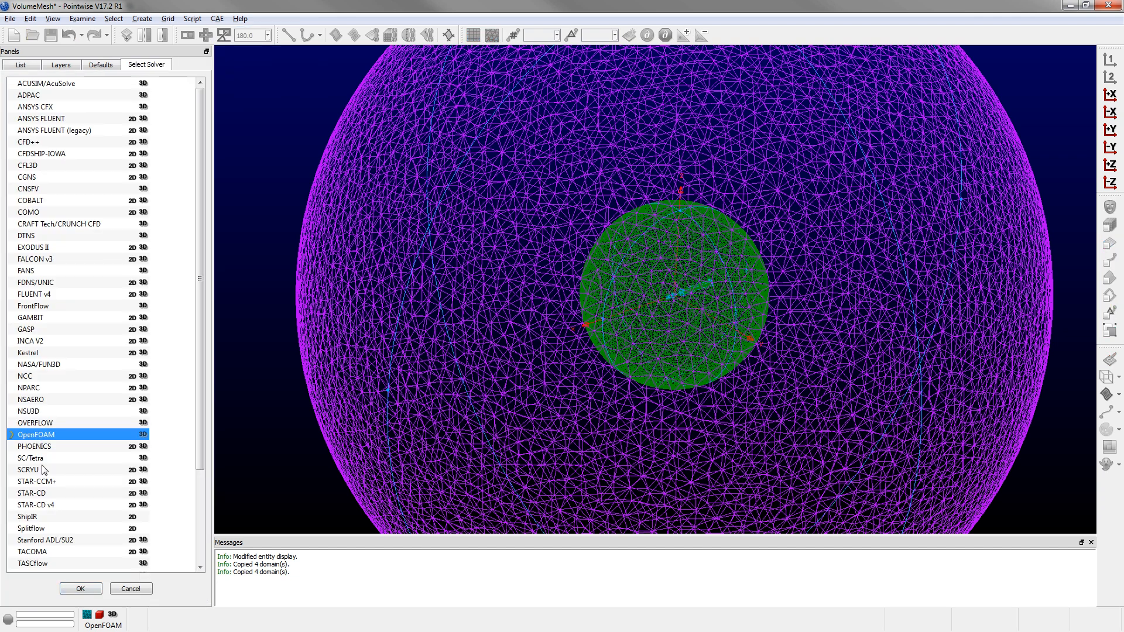
left_click(80, 588)
Step: Delete the existing wall and farfield boundary conditions from the boundary condition settings
left_click(218, 19)
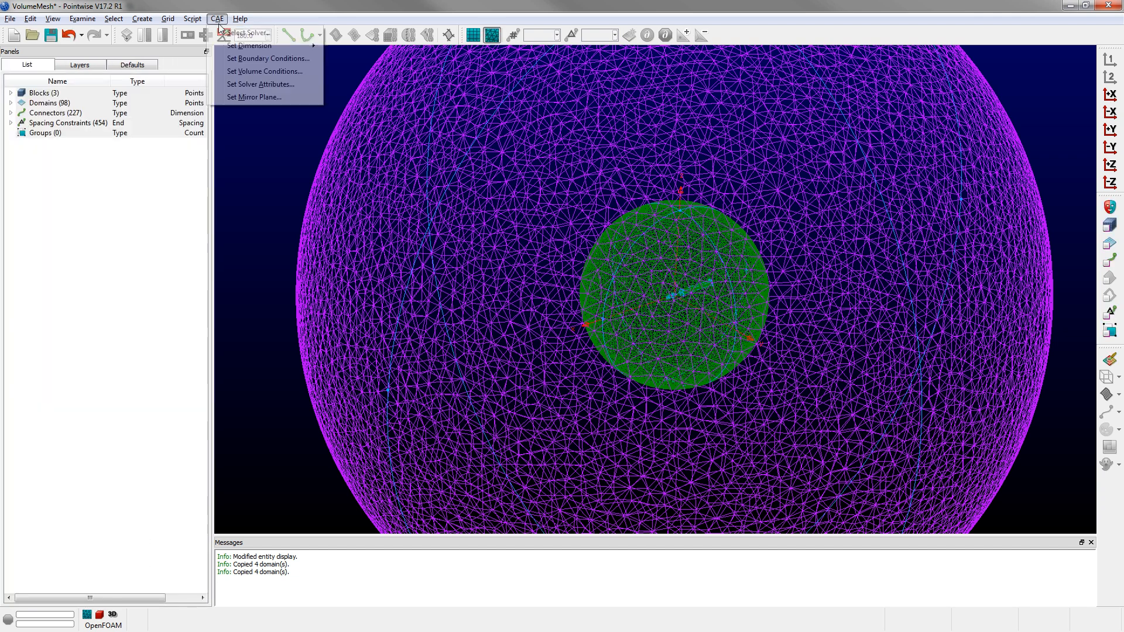
left_click(230, 56)
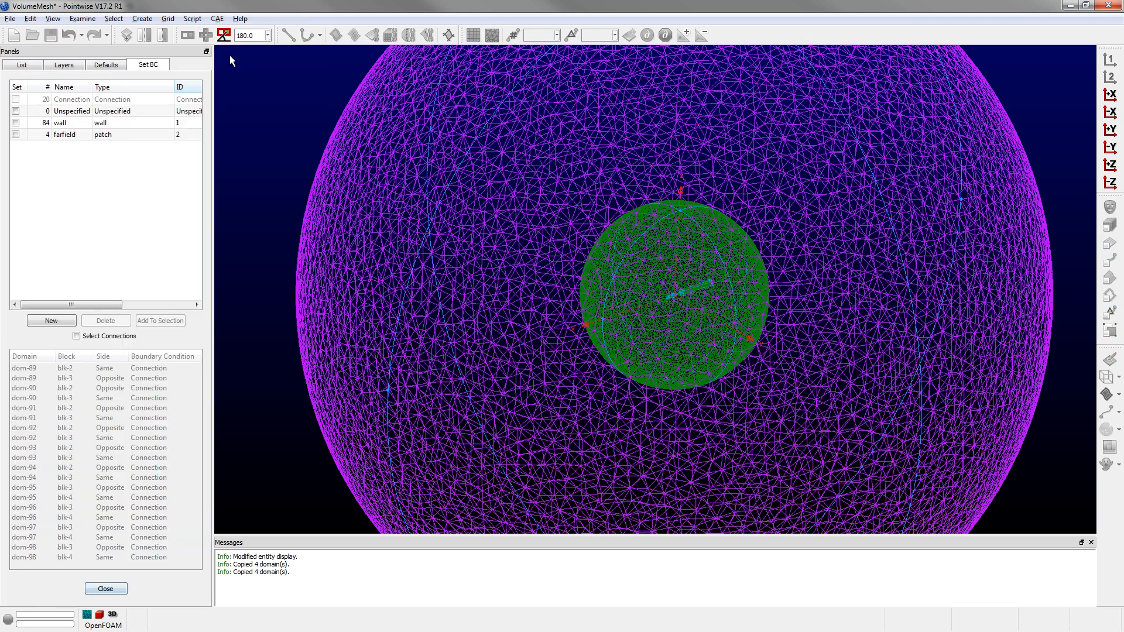
left_click(72, 124)
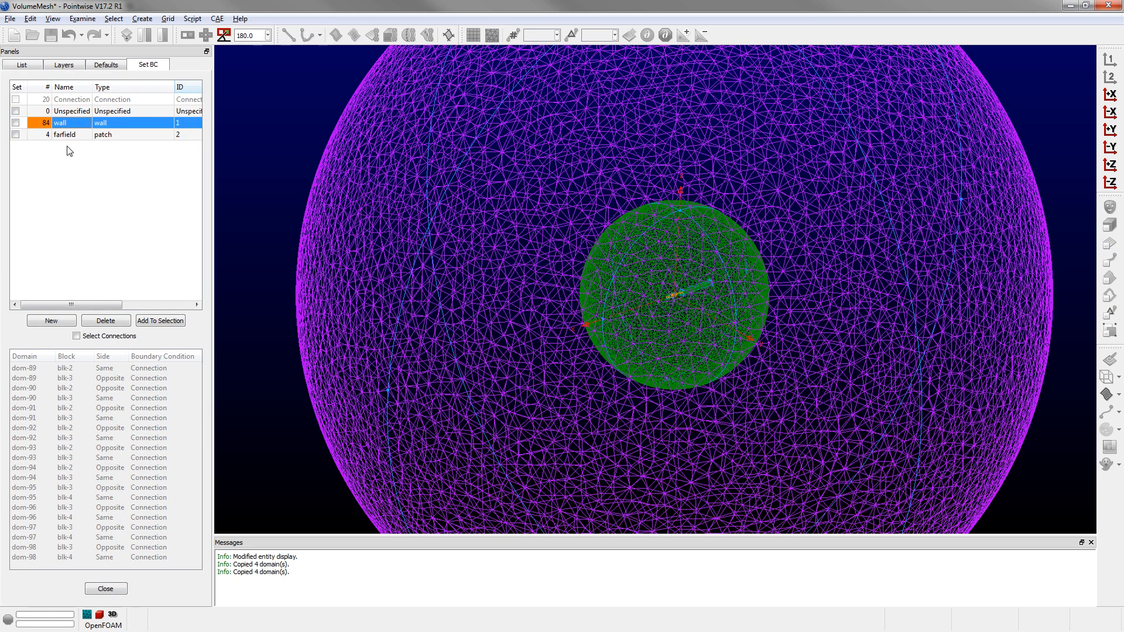
left_click(107, 321)
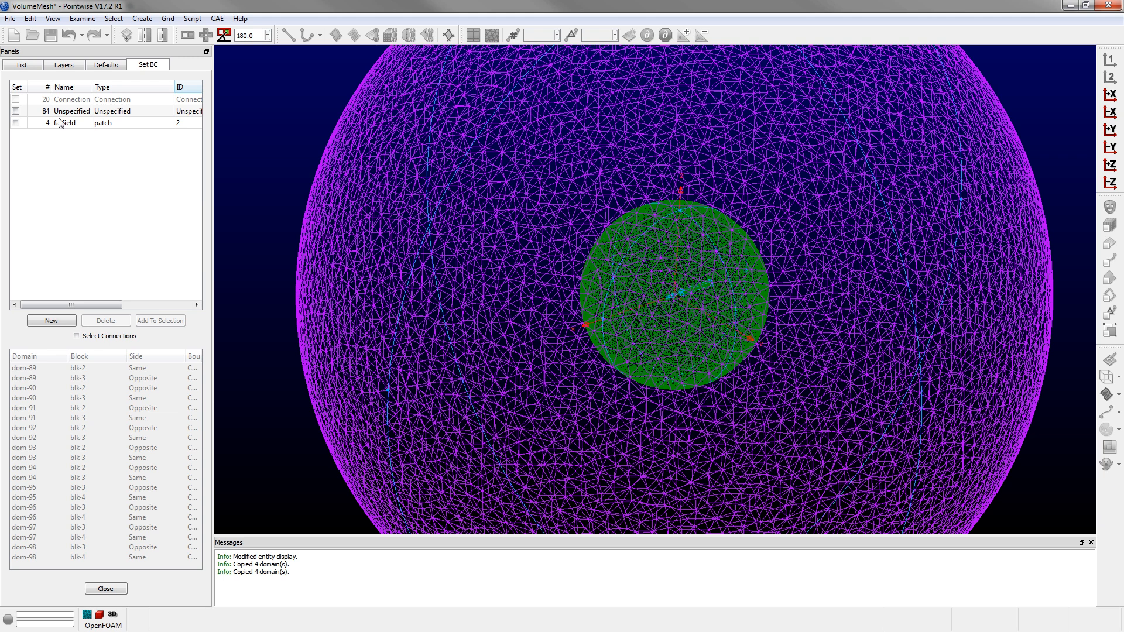
left_click(64, 124)
left_click(116, 321)
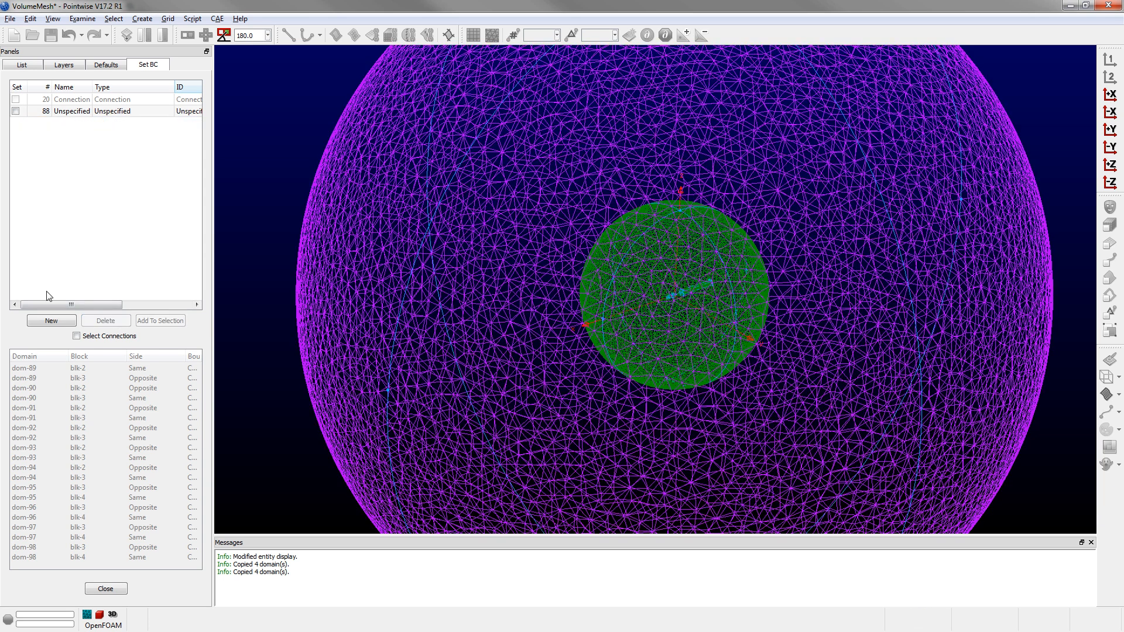
Step: Create two new boundary conditions and name them wall and farfield
left_click(51, 321)
left_click(51, 321)
double_click(73, 123)
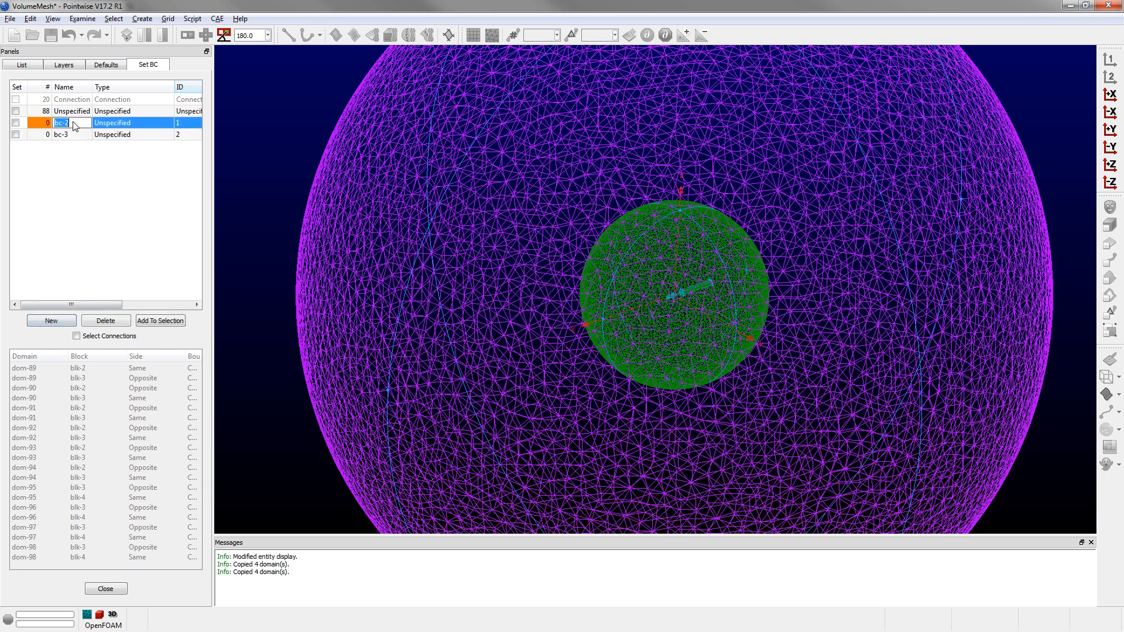
type("wall")
key("Return")
double_click(74, 135)
type("farfiel")
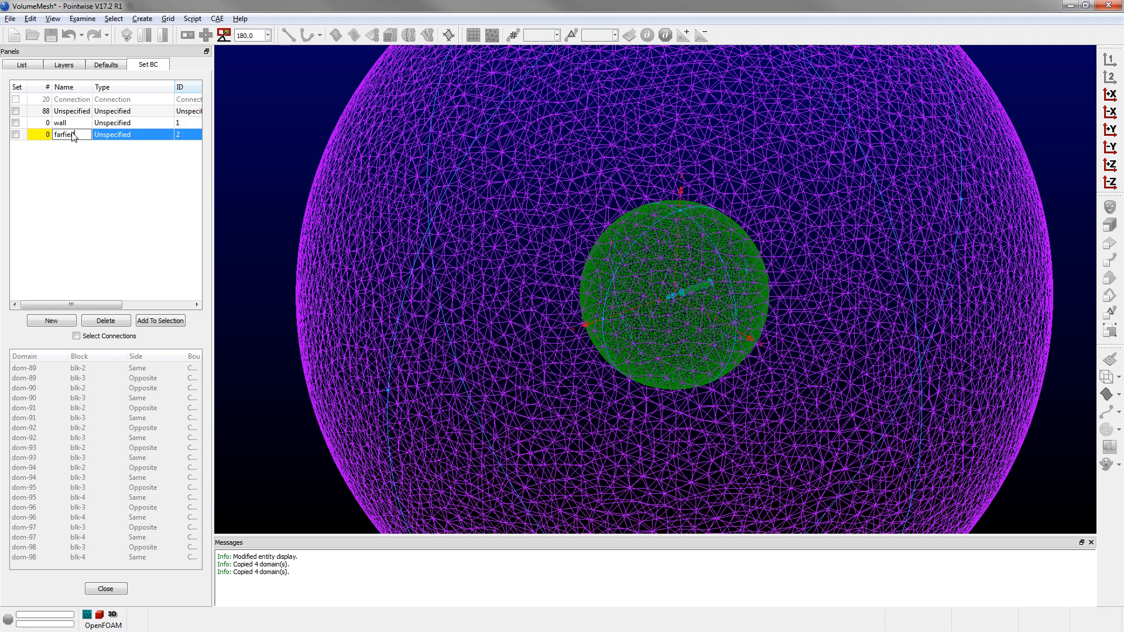
key("Return")
Step: Set the wall condition's type to wall and the farfield condition's type to patch
left_click(113, 124)
left_click(112, 123)
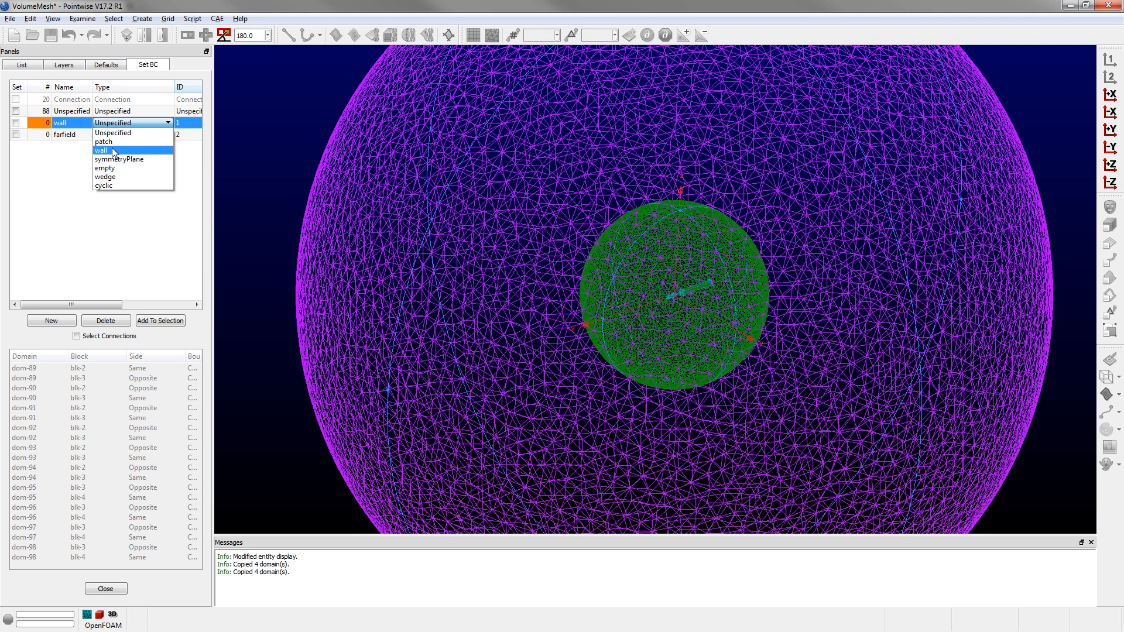
left_click(112, 151)
left_click(112, 135)
left_click(112, 135)
left_click(104, 154)
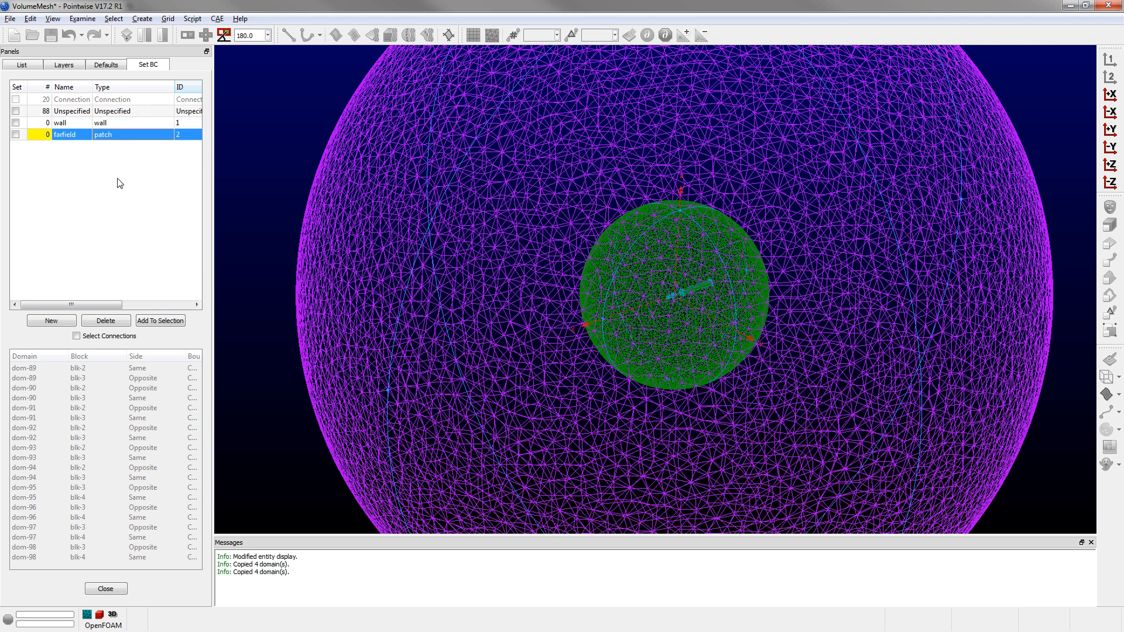
Step: Assign the farfield boundary condition to the domains of the outer sphere
scroll(573, 267, "down", 5)
left_click_drag(540, 112, 732, 242)
left_click(16, 135)
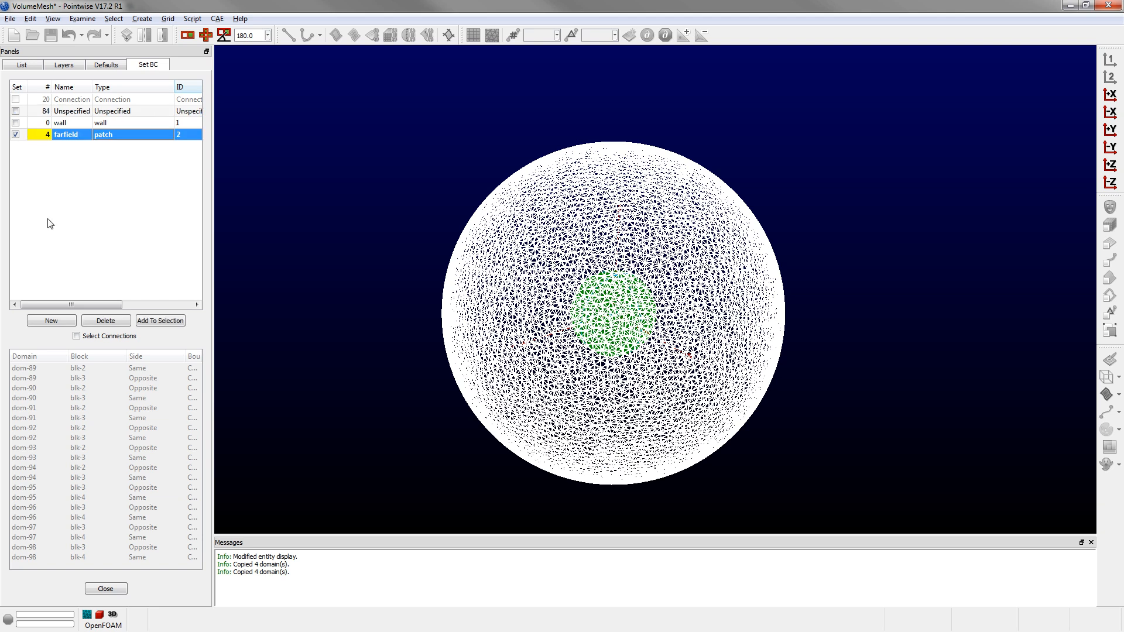
left_click(334, 226)
Step: Assign the wall boundary condition to all domains of the projectile's surface and close the boundary condition settings
scroll(633, 321, "up", 10)
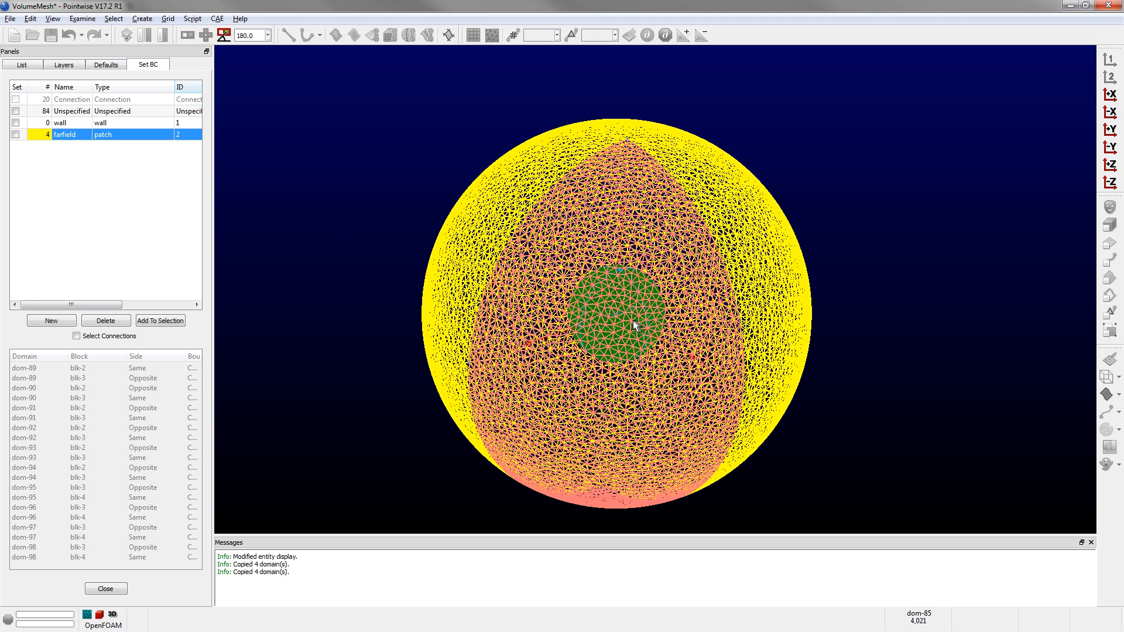
scroll(625, 314, "up", 8)
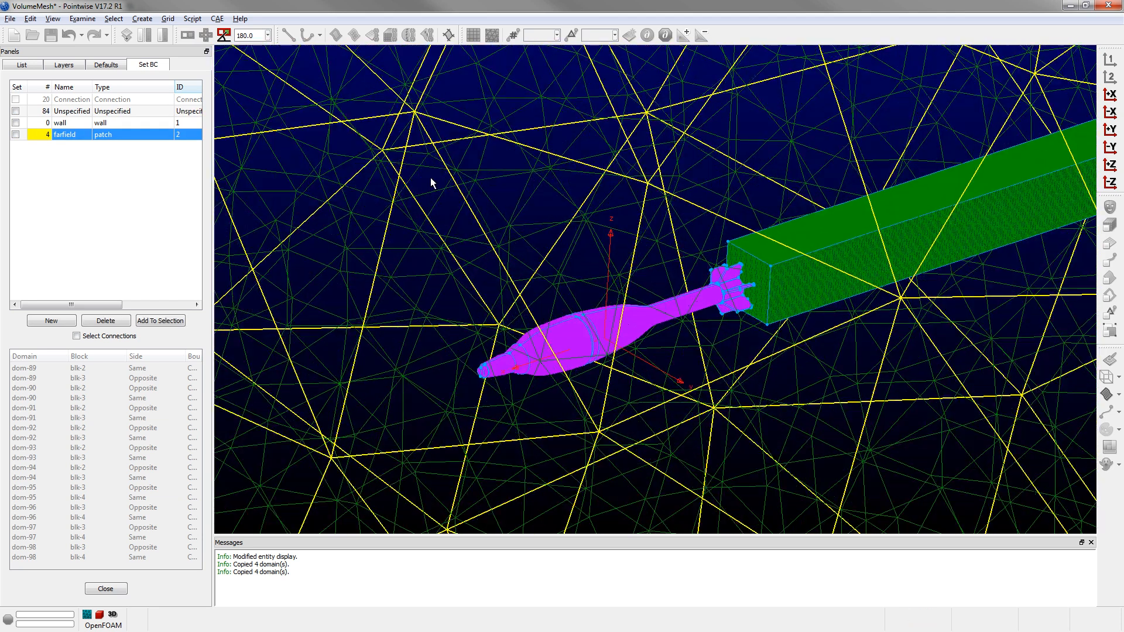
left_click_drag(431, 177, 770, 441)
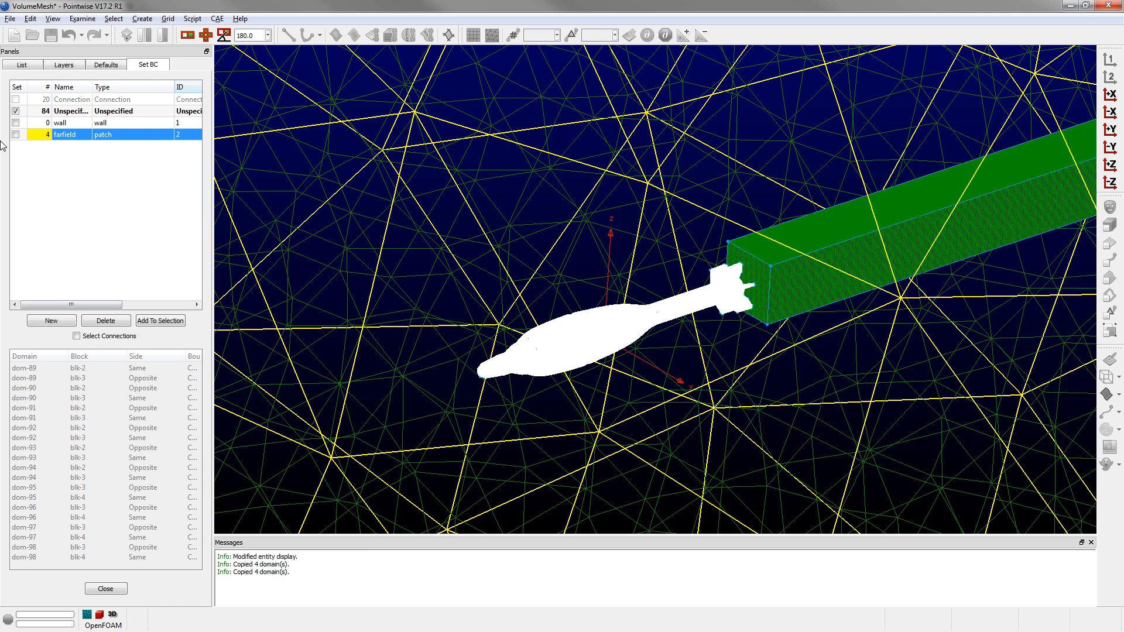
left_click(15, 122)
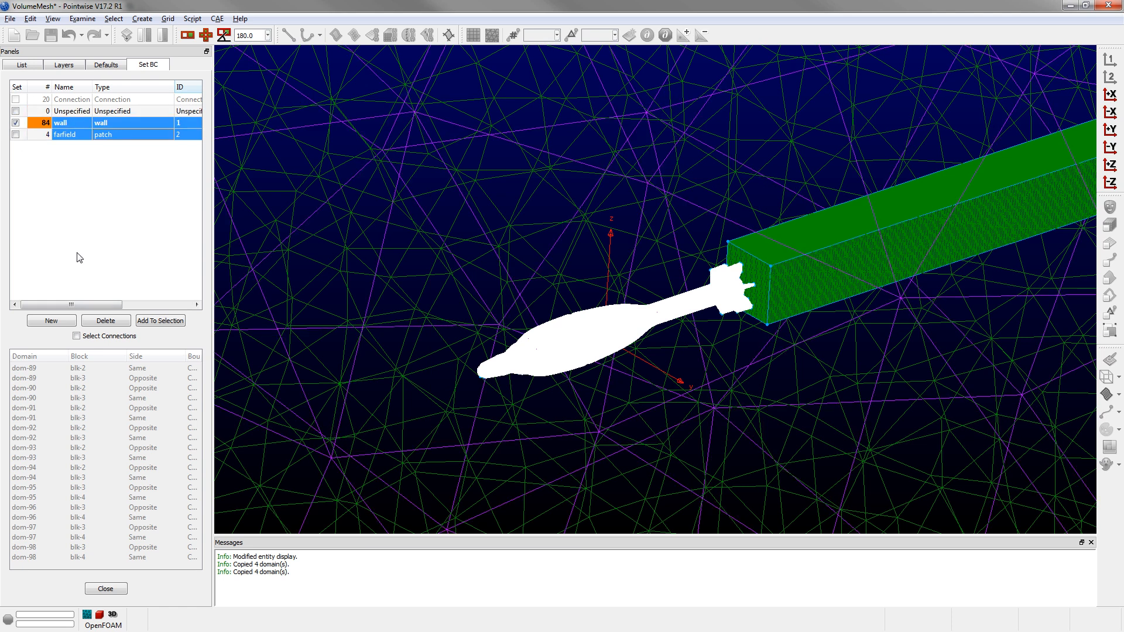
left_click(77, 253)
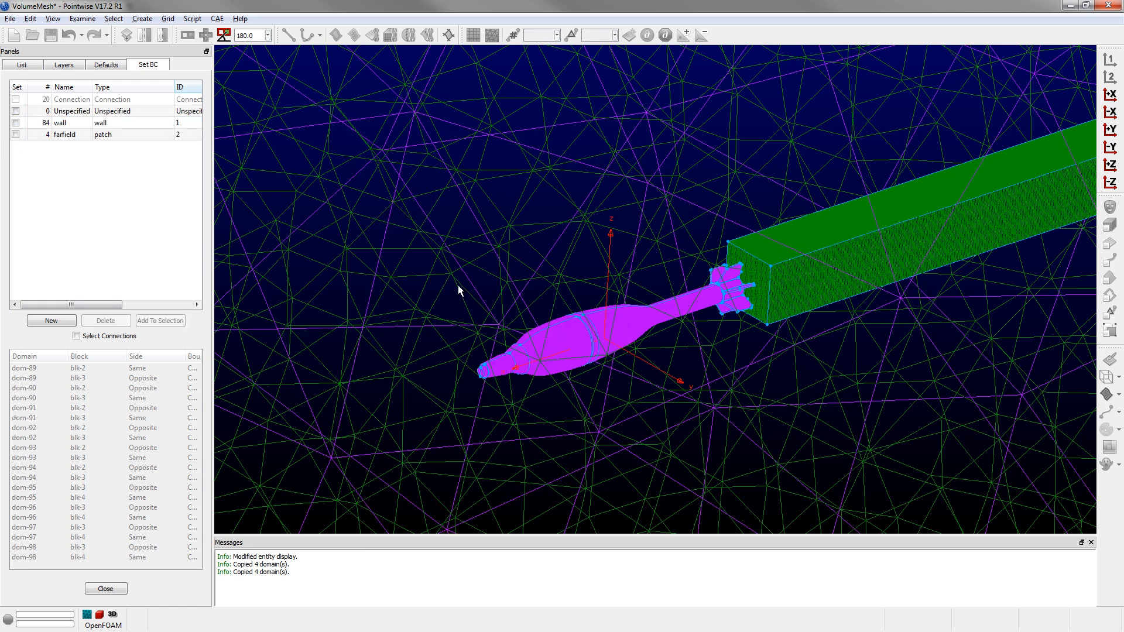
scroll(582, 314, "down", 6)
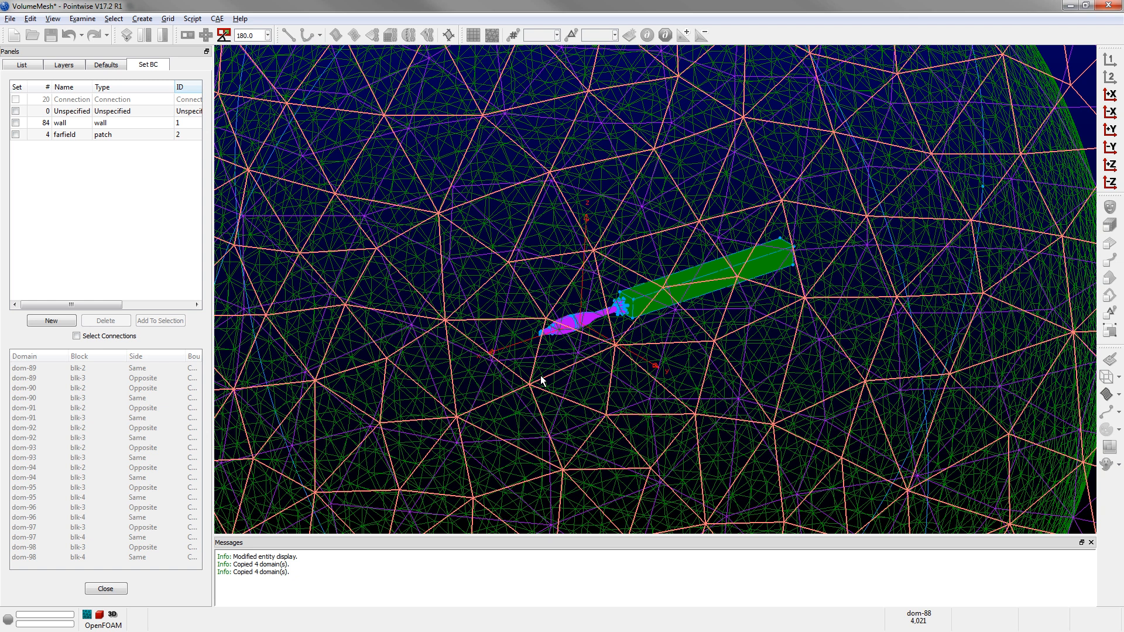
scroll(697, 308, "down", 2)
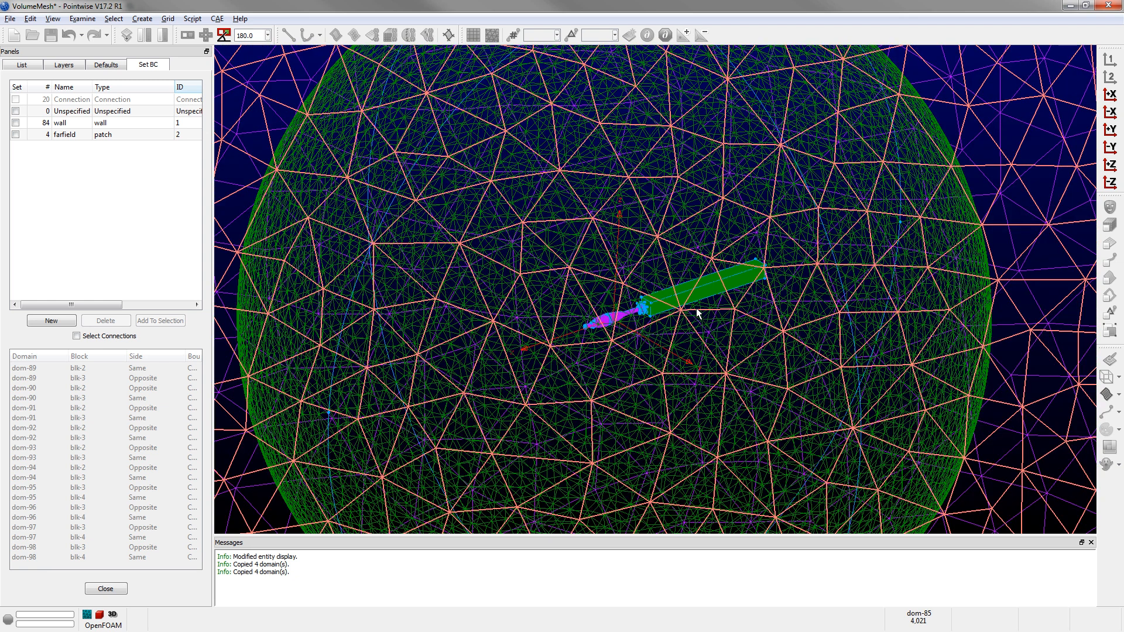
scroll(697, 308, "down", 8)
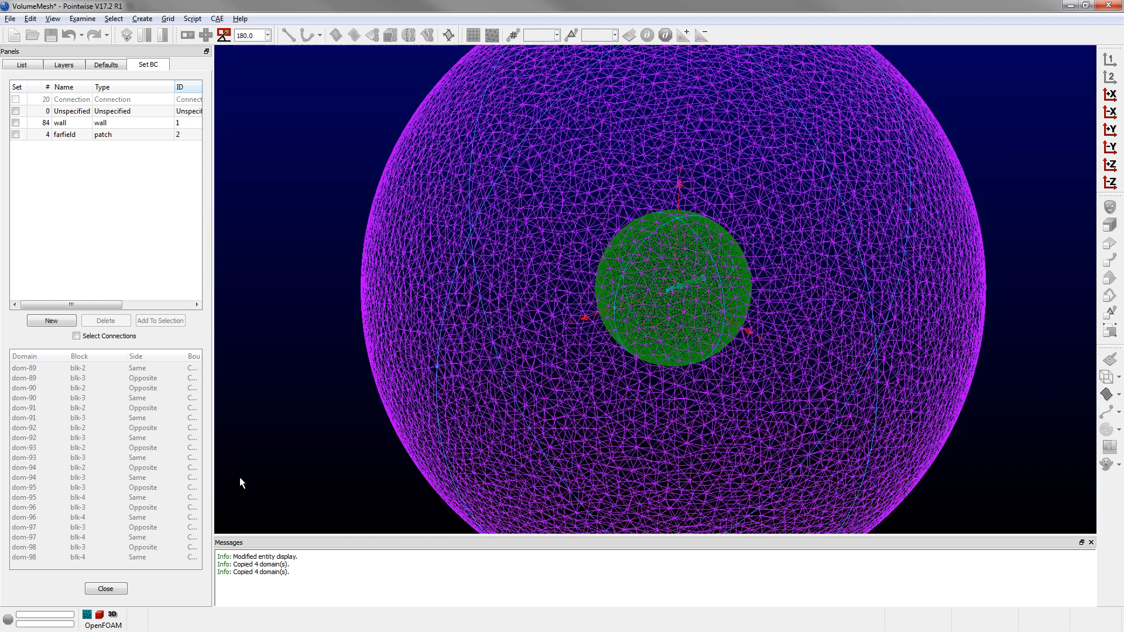
left_click(120, 590)
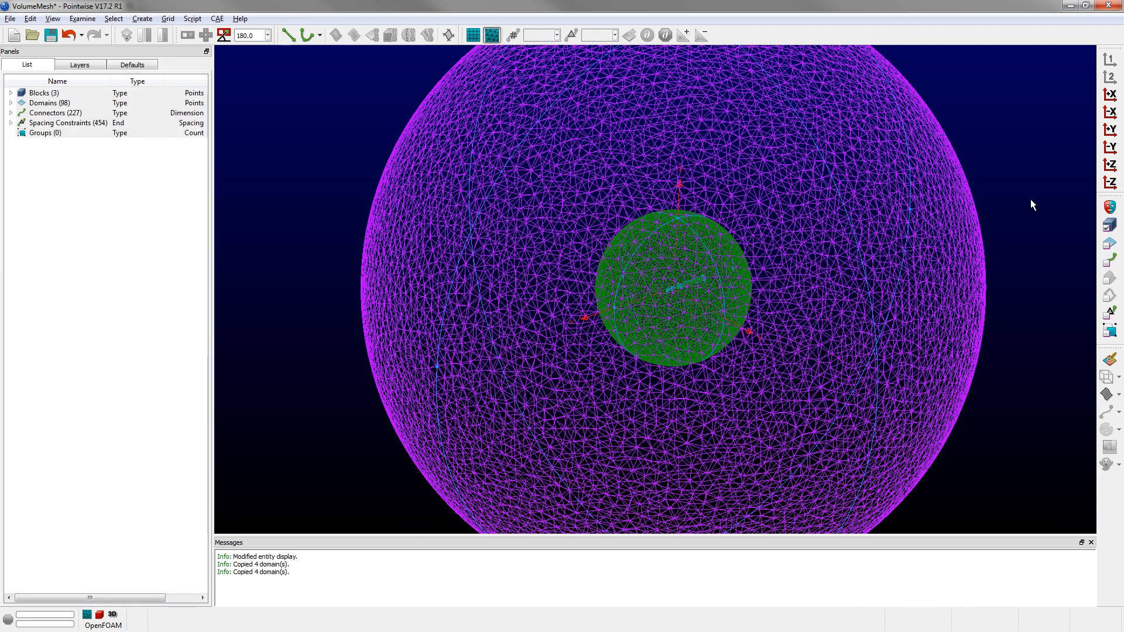
Step: Start a CAE export of all blocks to the Scratch folder and cancel it at the export options
key("ctrl+a")
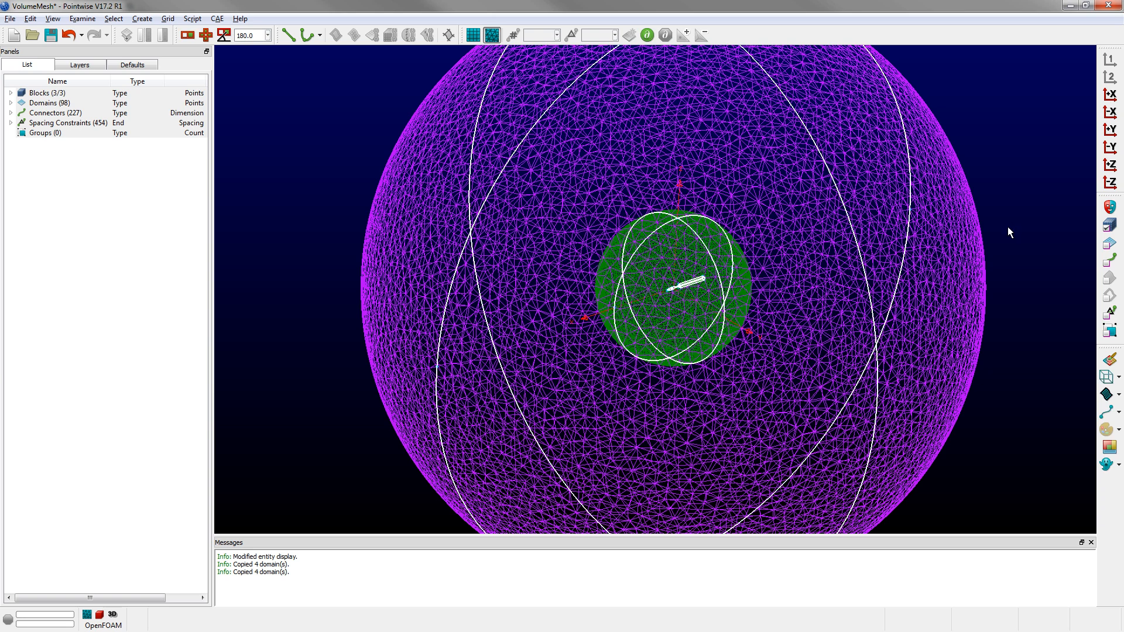
left_click(10, 18)
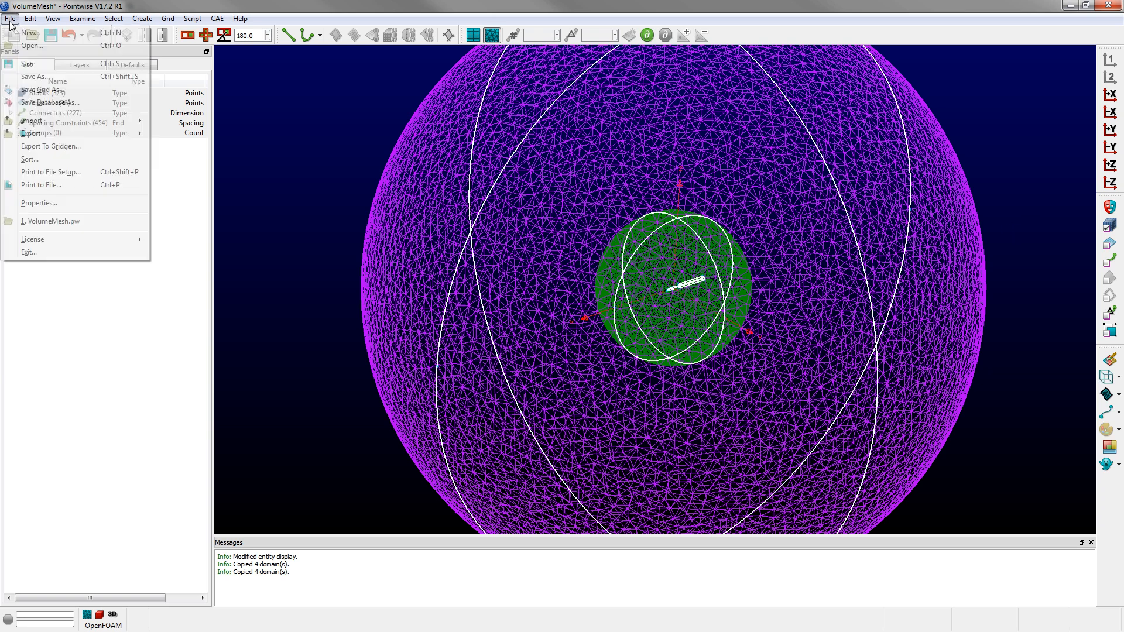
mouse_move(98, 139)
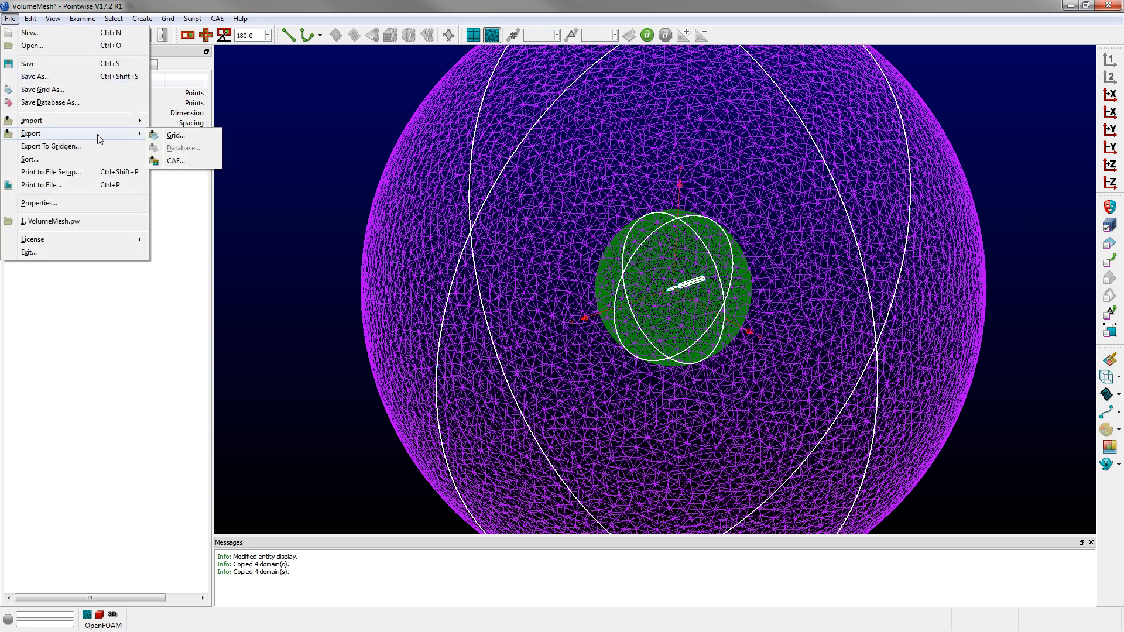
left_click(176, 161)
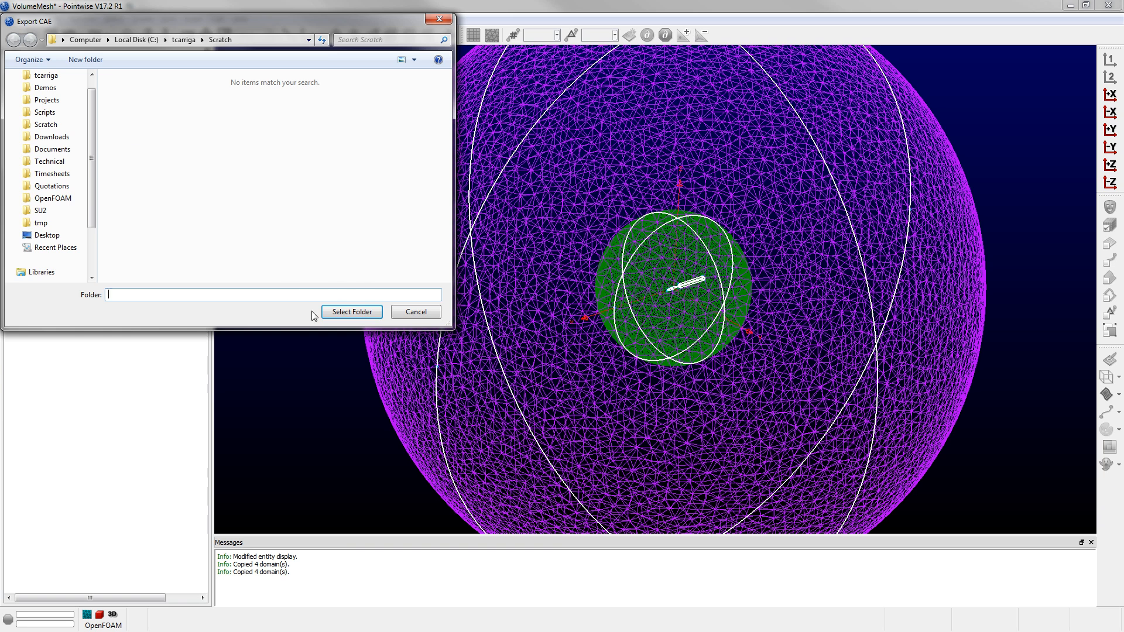
left_click(328, 311)
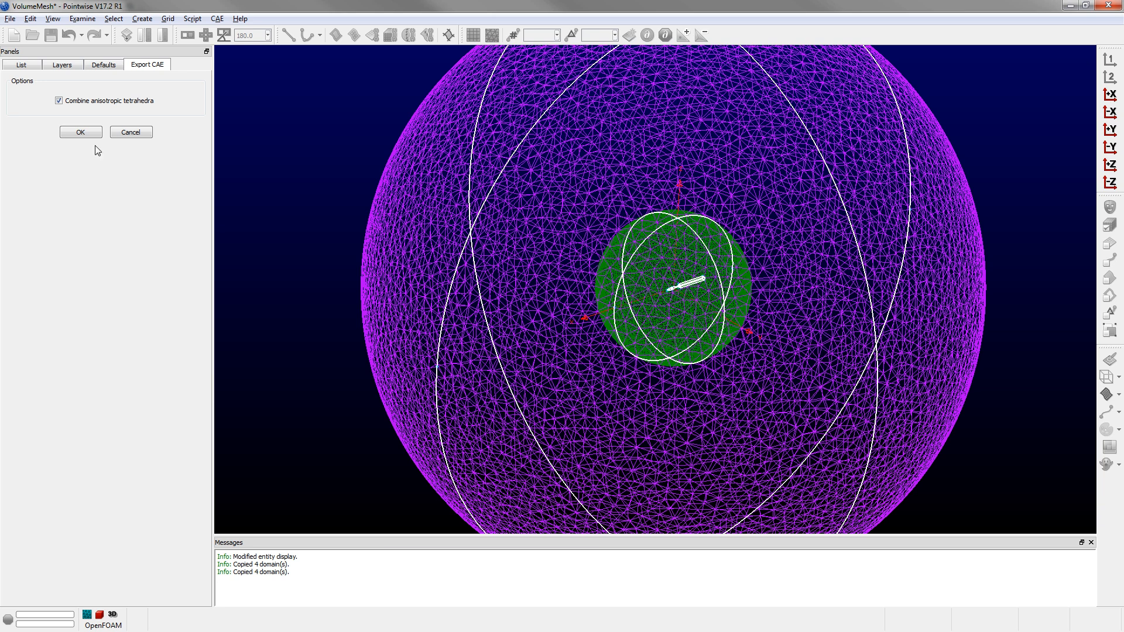
left_click(131, 133)
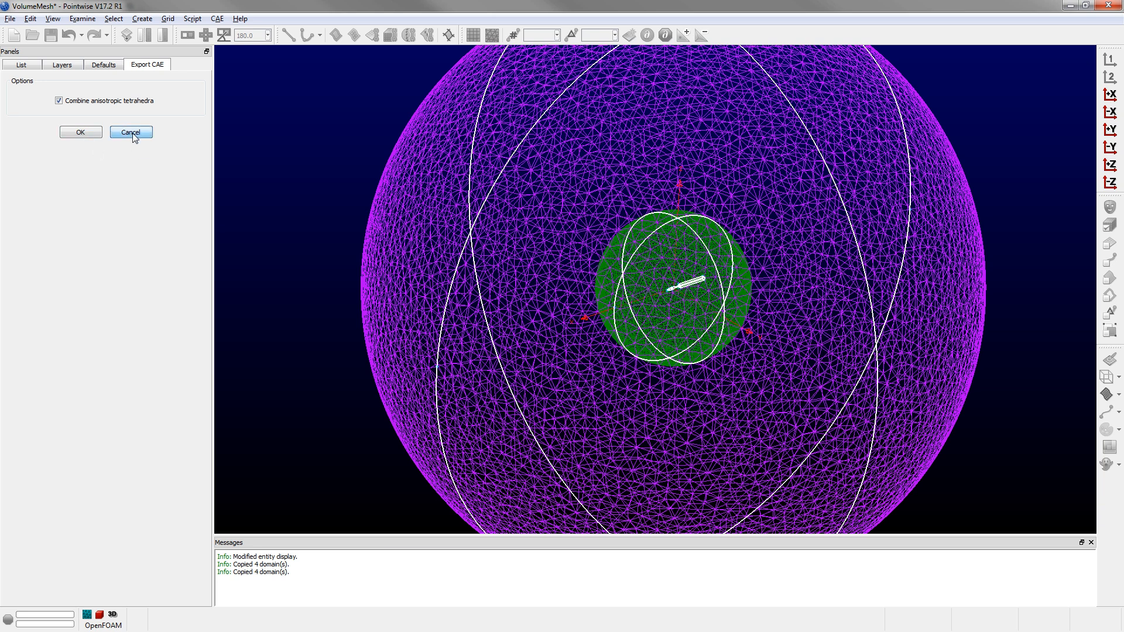